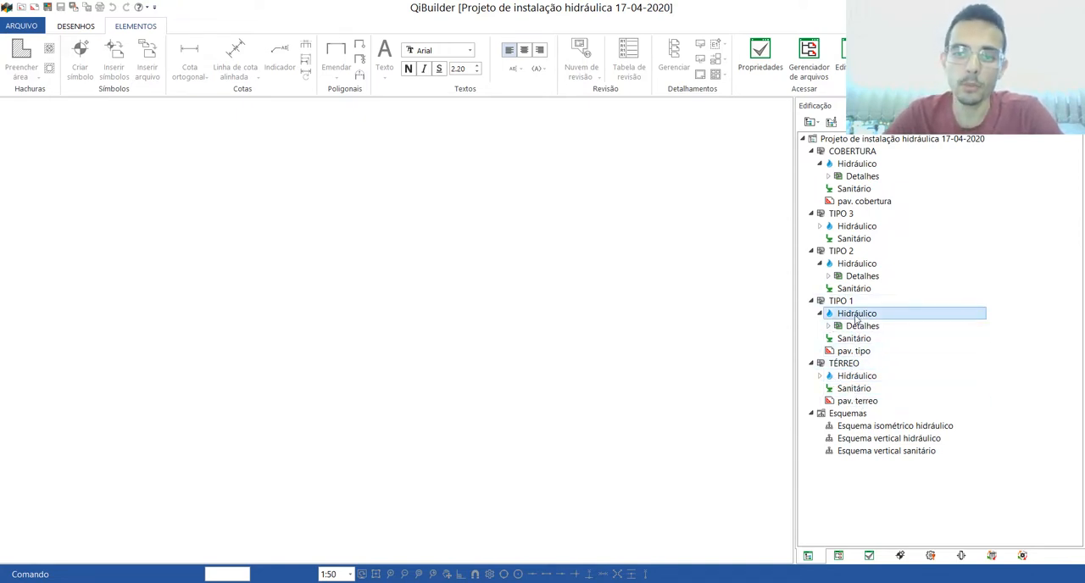
Step: Open the Hidráulico floor plan of the TIPO 1 storey
double_click(858, 315)
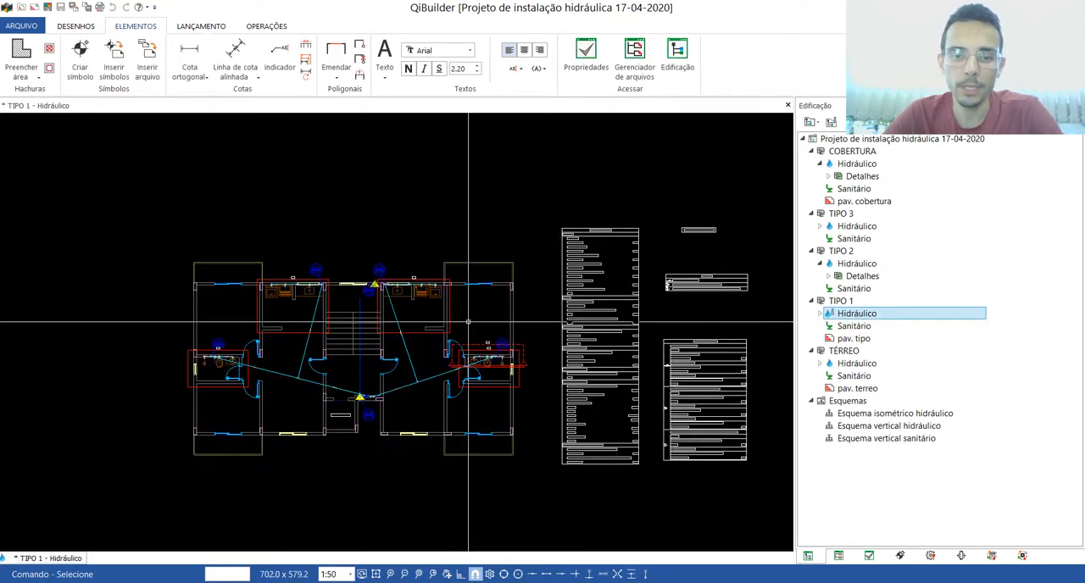
scroll(475, 332, down, 2)
scroll(718, 360, up, 3)
scroll(718, 359, down, 2)
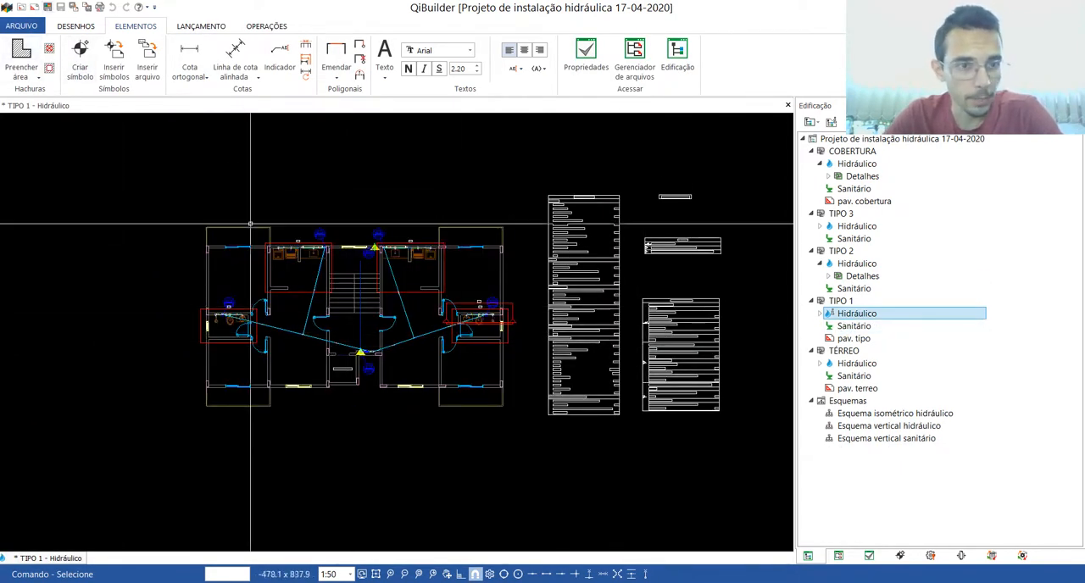
Step: Start a DWG export of the TIPO 1 hydraulic plan and choose the desktop (Área de Trabalho) as its location
click(21, 26)
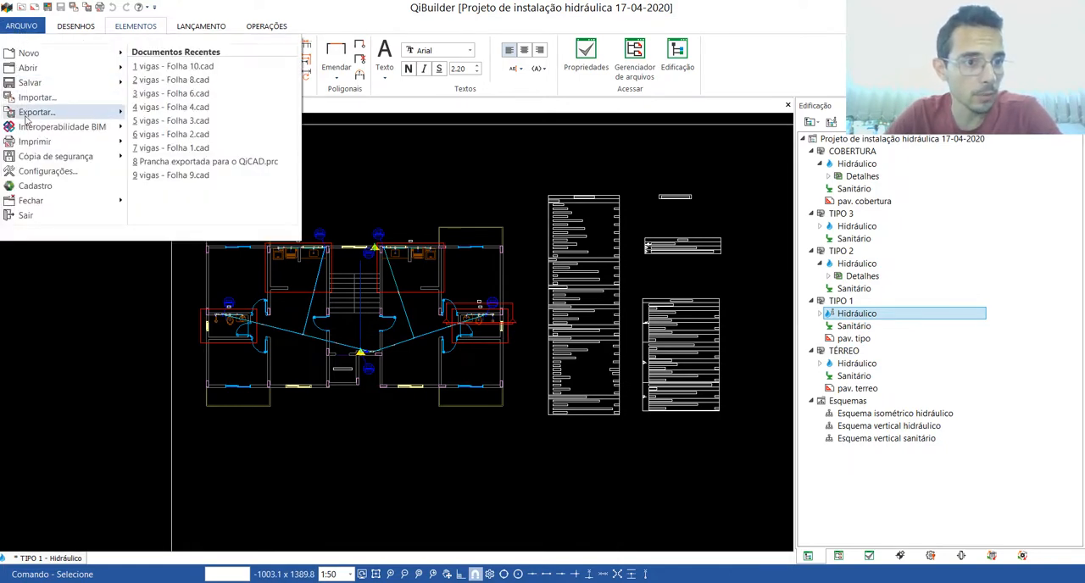
mouse_move(51, 112)
click(181, 79)
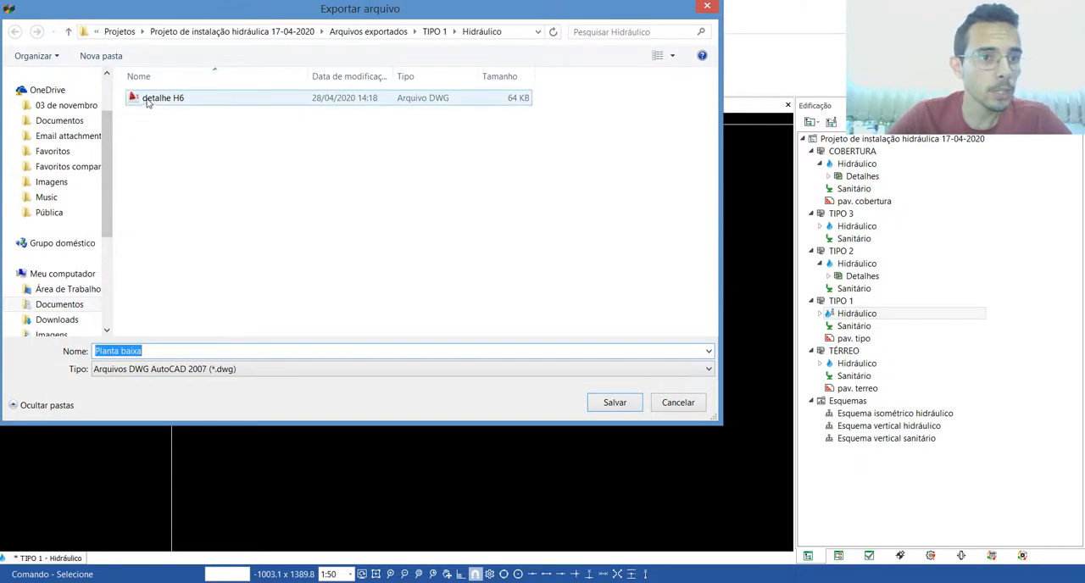
click(156, 100)
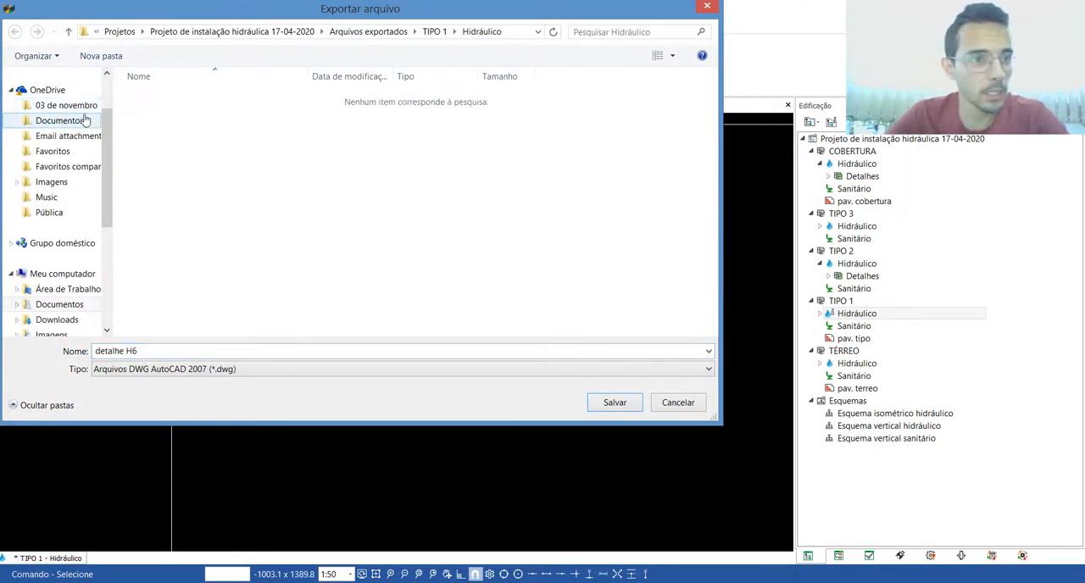
scroll(114, 102, up, 1)
scroll(85, 170, up, 1)
click(64, 95)
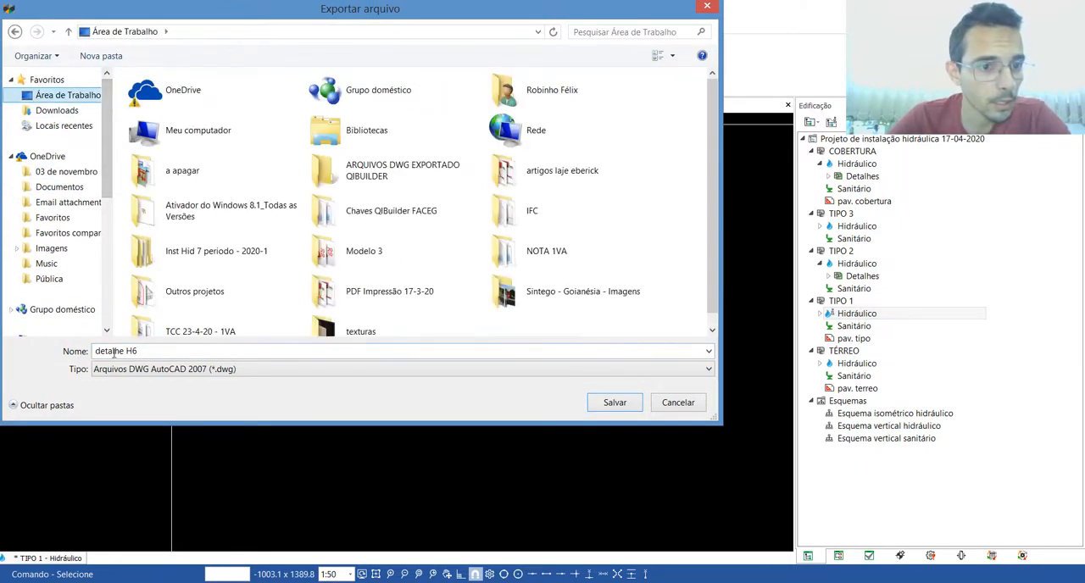
Step: Name the export "Planta baixa - pav tipo 1" and save it in the ARQUIVOS DWG EXPORTADO QIBUILDER folder
click(154, 351)
text(Planta baixa)
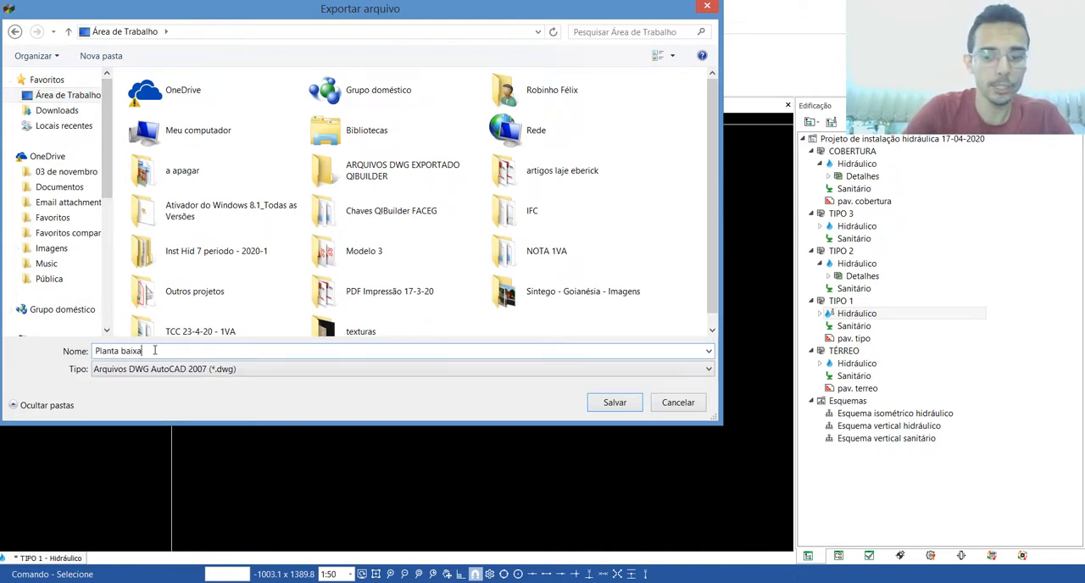
text( - pav tipo )
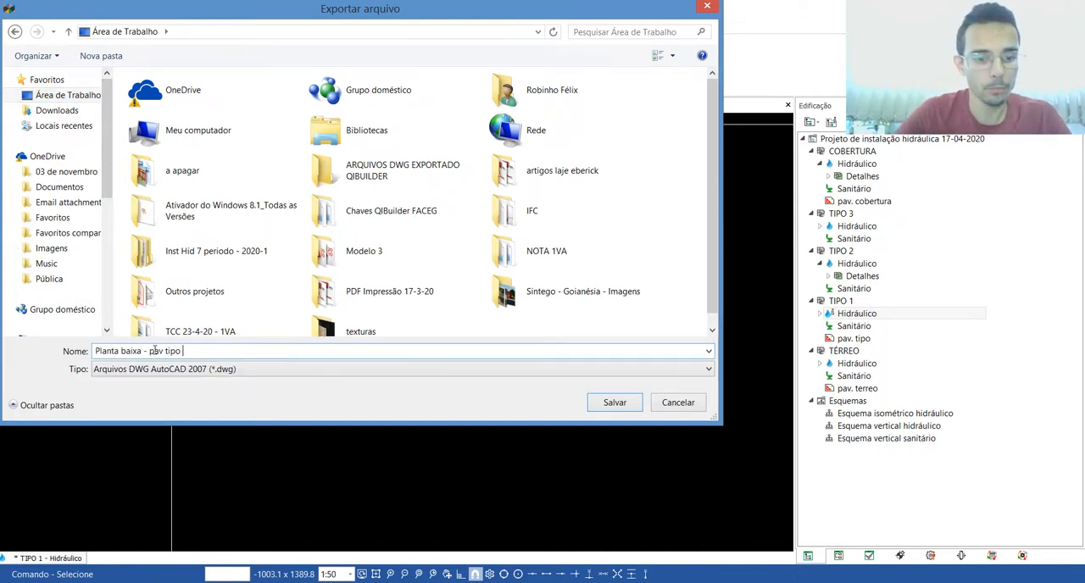
text(1)
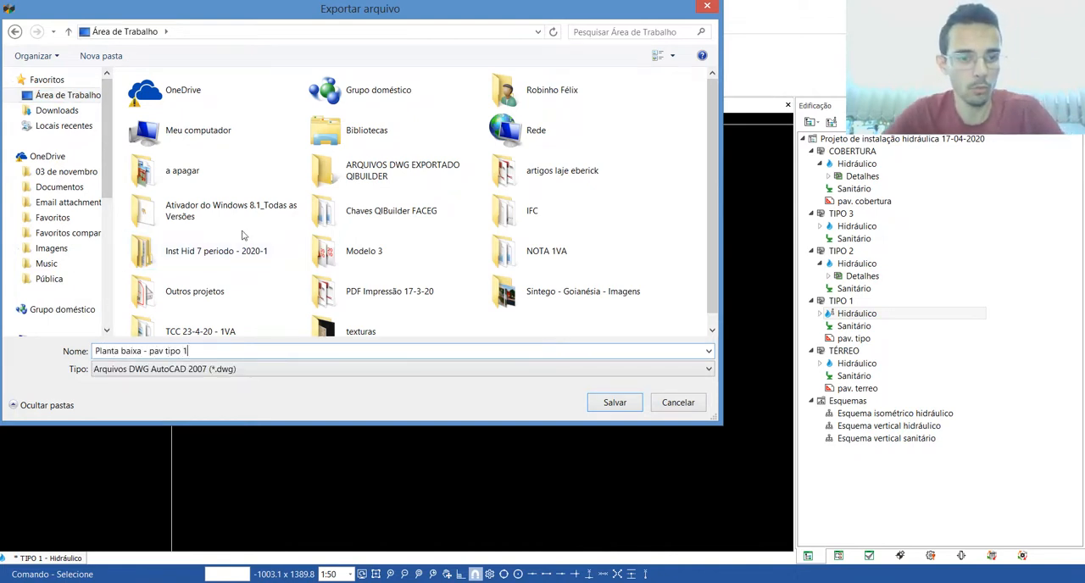
double_click(381, 173)
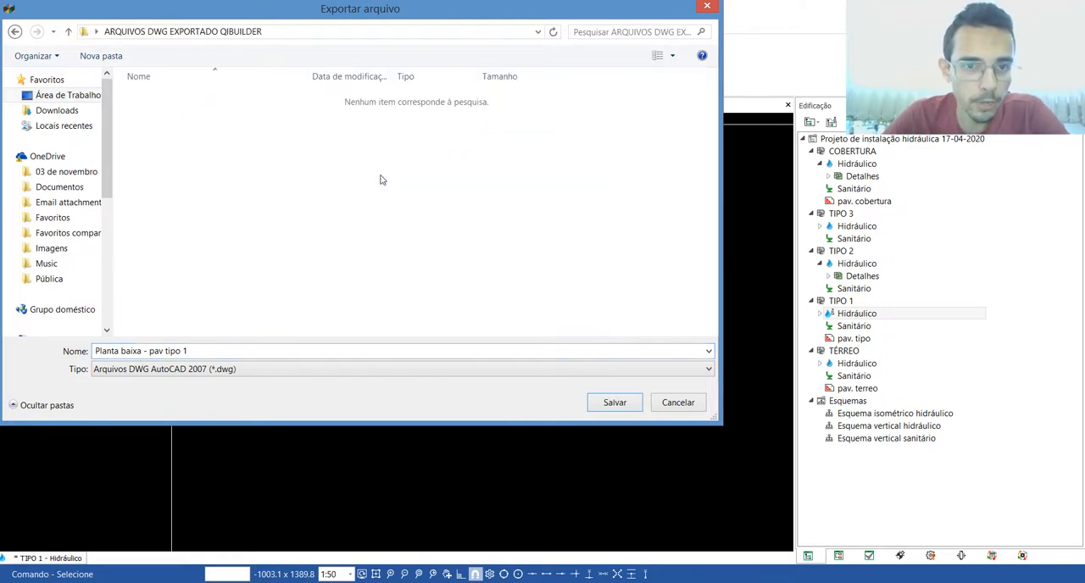
click(613, 403)
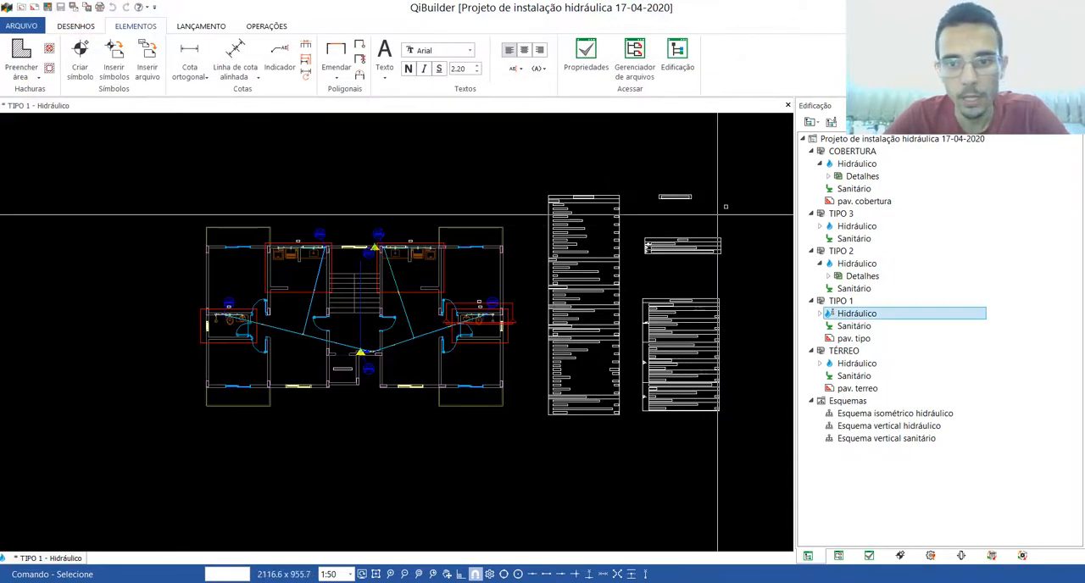
Step: Open detail H6 from the plan, export it as the DWG "detalhe H6" to the desktop folder ARQUIVOS DWG EXPORTADO QIBUILDER, and close the detail
scroll(466, 312, up, 2)
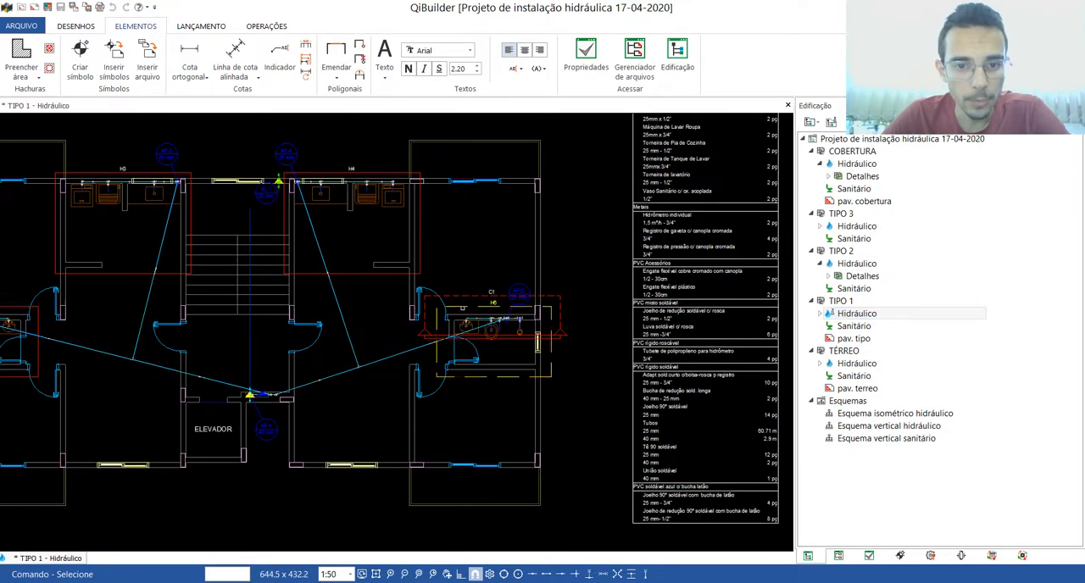
double_click(464, 308)
click(22, 25)
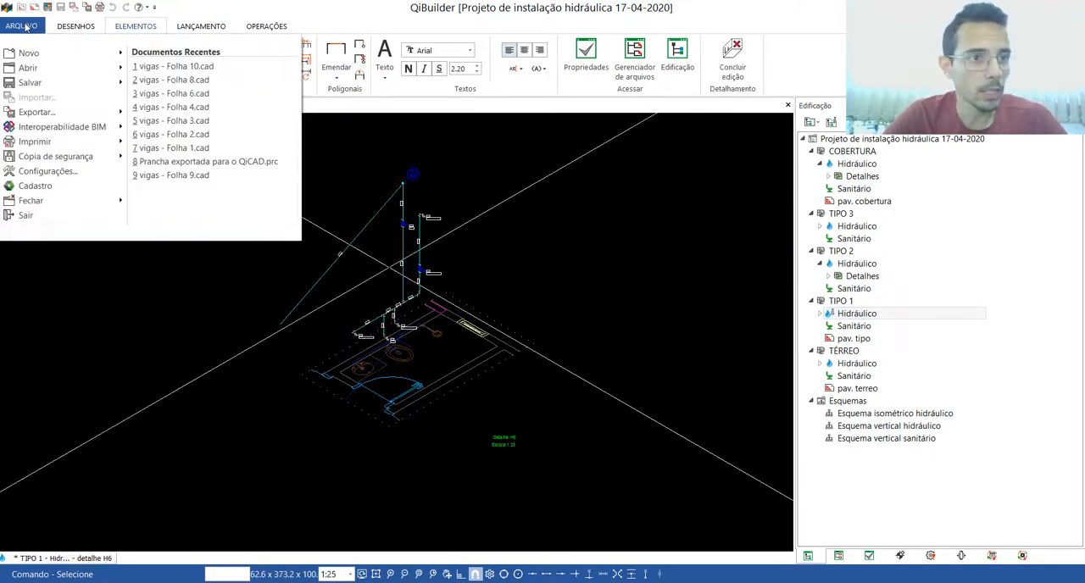
mouse_move(35, 115)
click(161, 68)
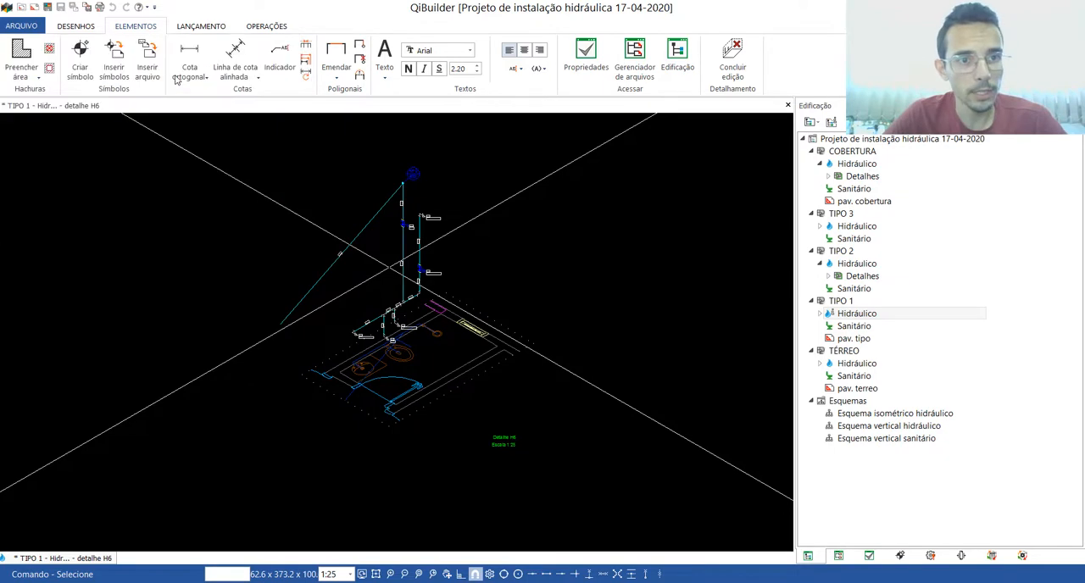
scroll(60, 106, up, 2)
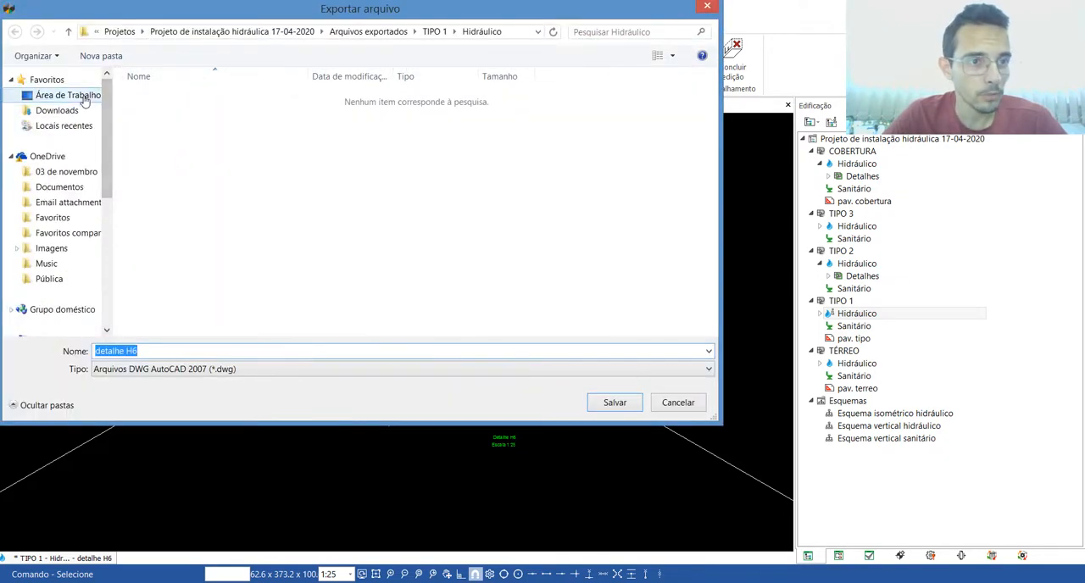
click(68, 95)
double_click(381, 171)
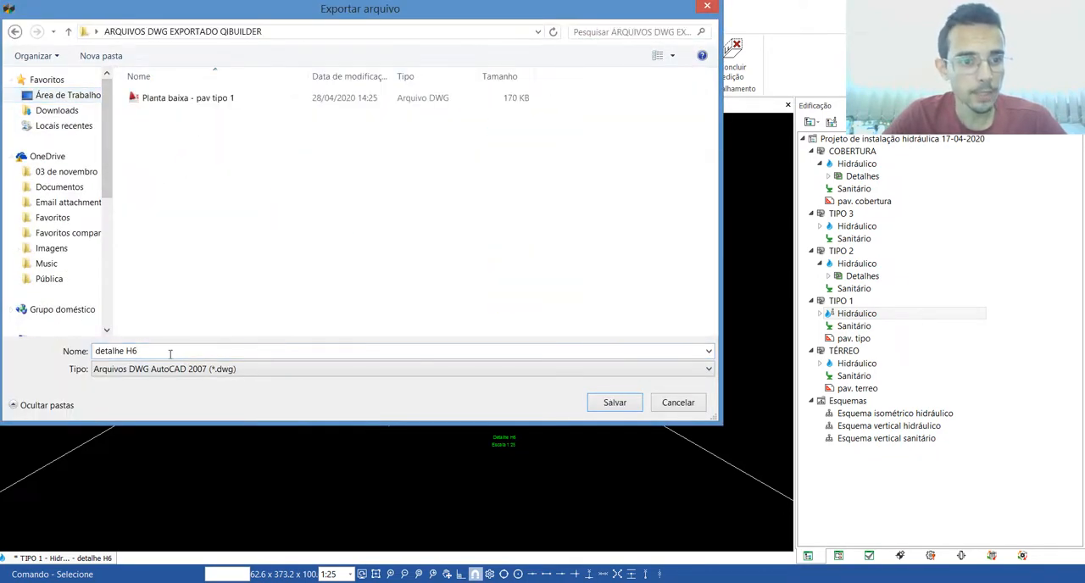
click(614, 402)
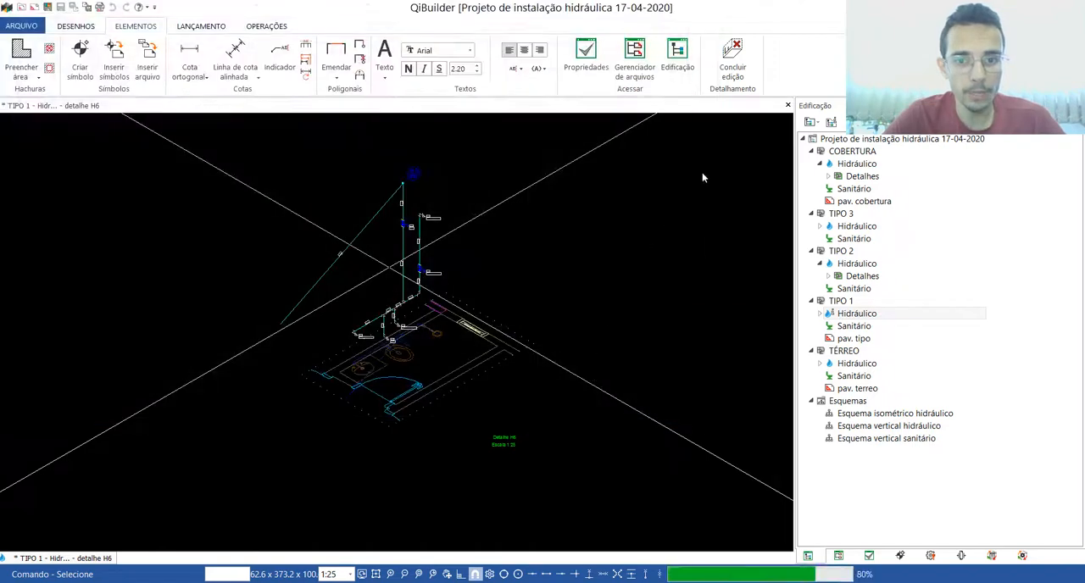
click(789, 105)
Step: Open section C1 from its cut marker around the H6 bathroom in the TIPO 1 plan
scroll(484, 336, up, 2)
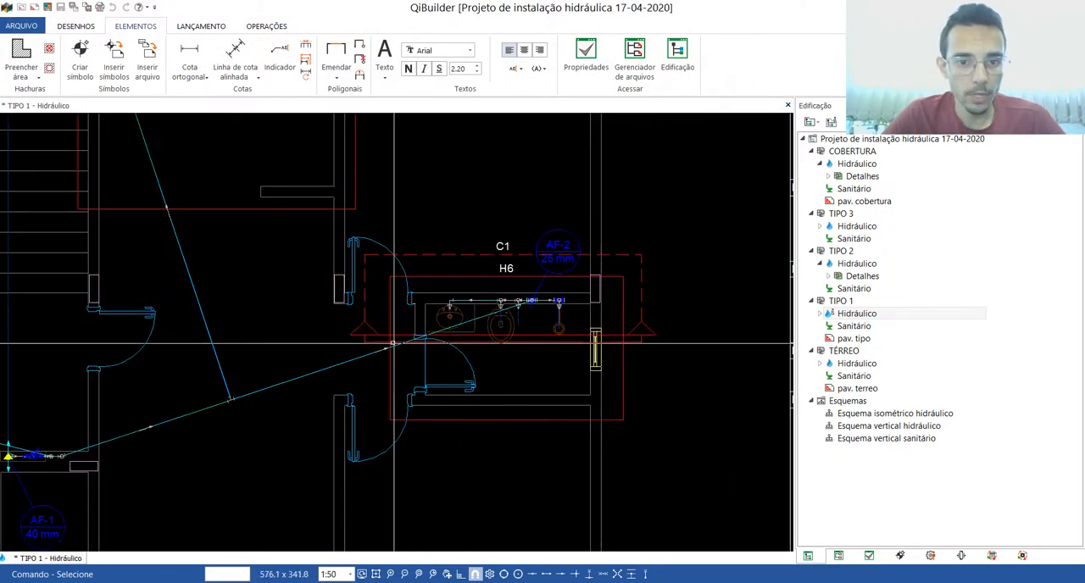
click(367, 335)
double_click(368, 335)
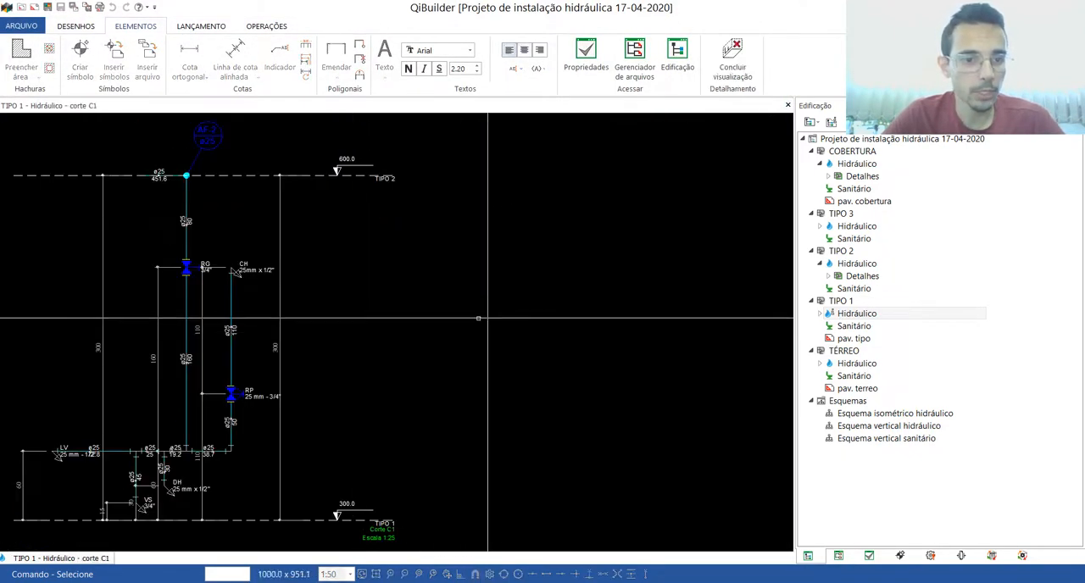
Step: Export the section as the DWG "corte C1" to the ARQUIVOS DWG EXPORTADO QIBUILDER folder and close the section and the TIPO 1 plan
click(28, 30)
mouse_move(33, 116)
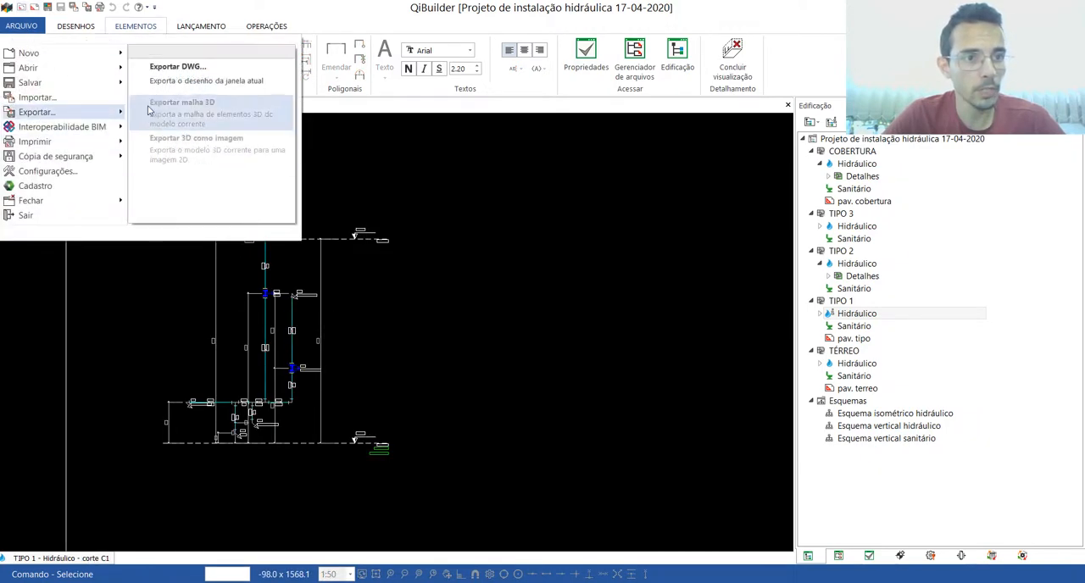
click(171, 75)
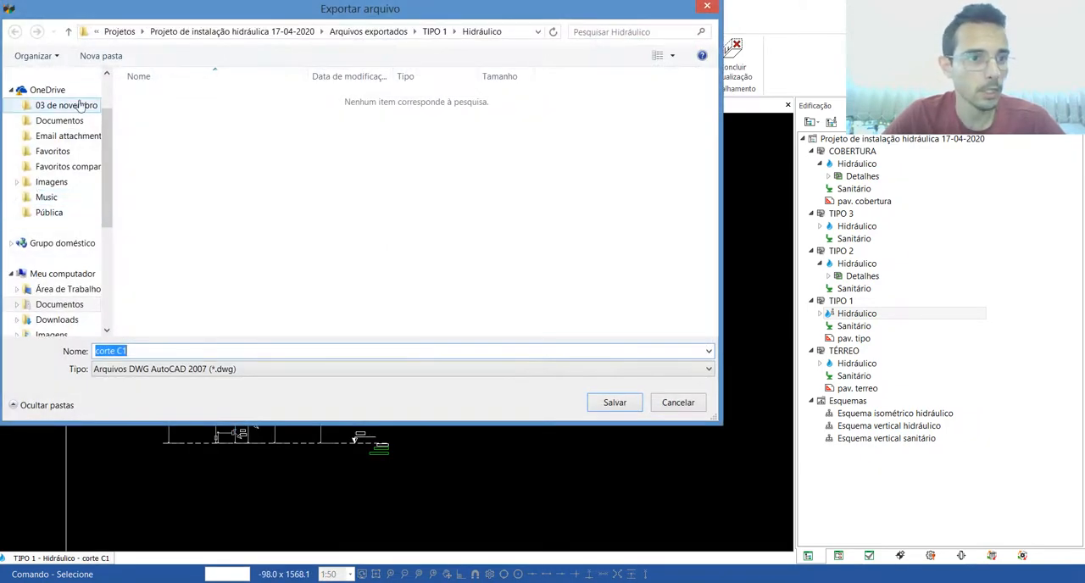
scroll(78, 101, up, 2)
click(76, 99)
double_click(374, 177)
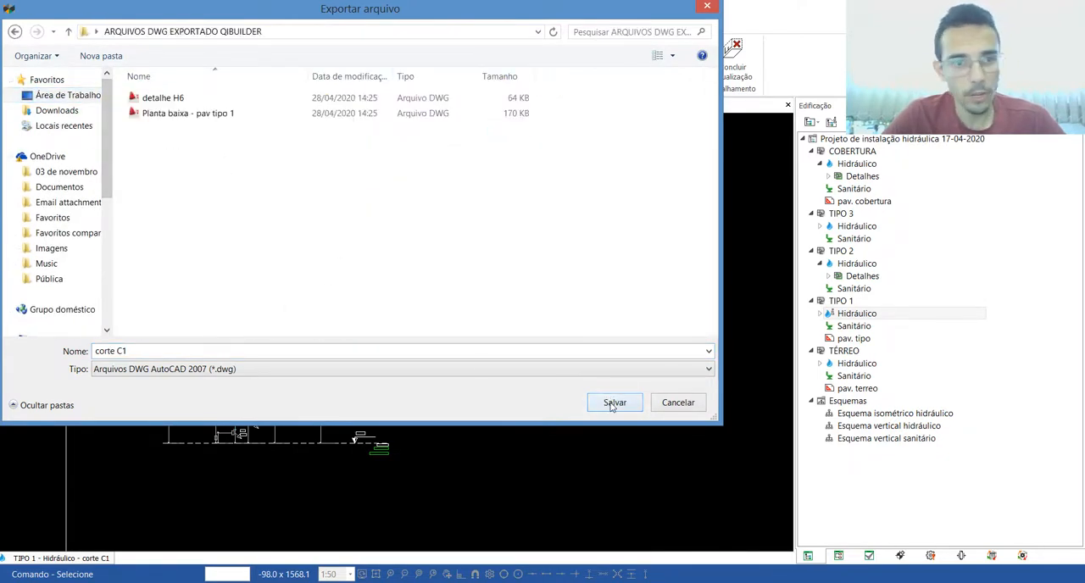
click(614, 403)
click(788, 106)
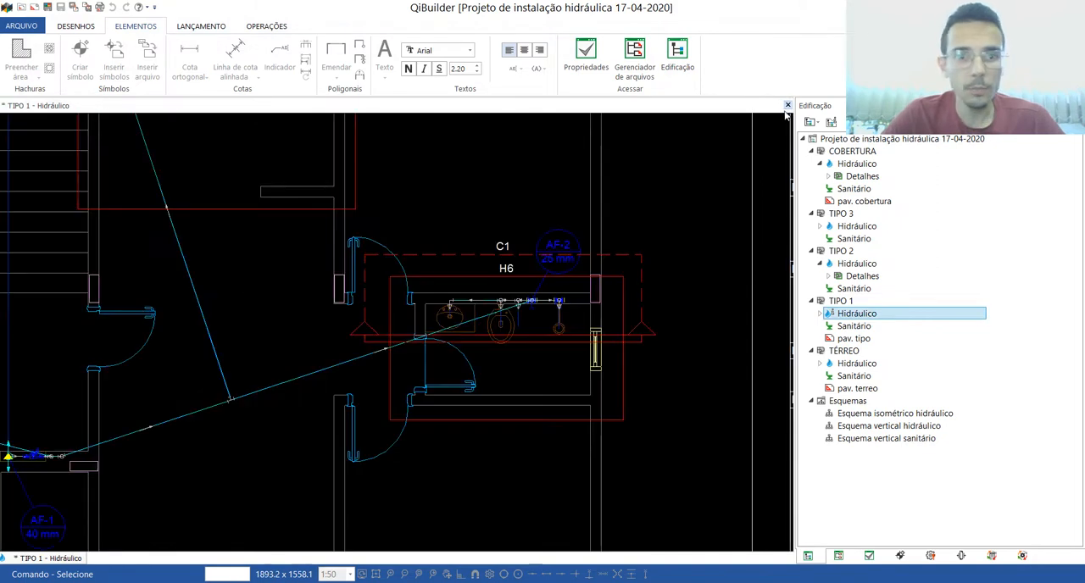
click(788, 106)
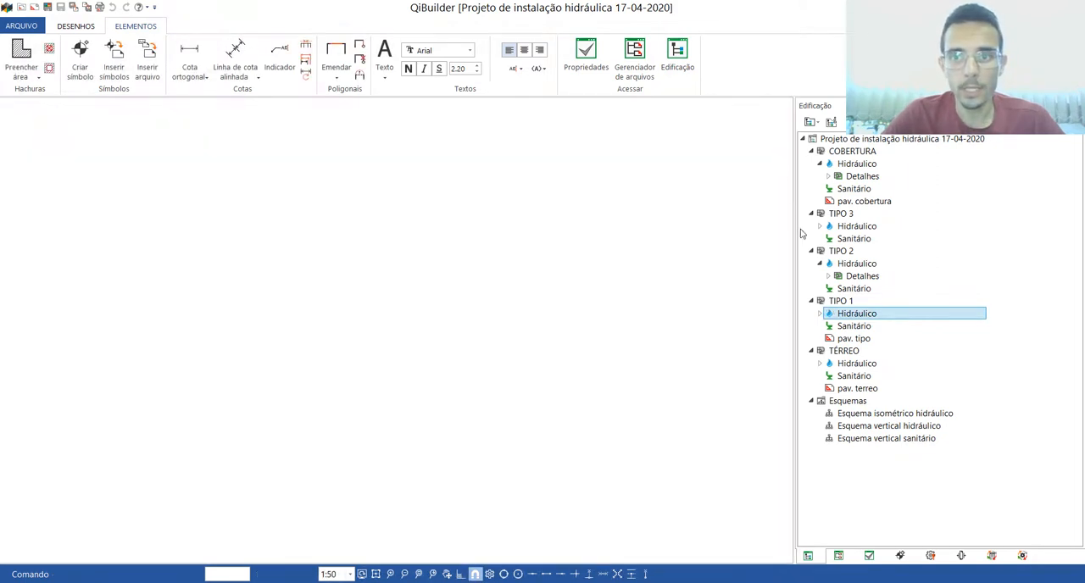
Step: Export the COBERTURA Hidráulico plan as the DWG "Planta baixa - Cobertura" to the ARQUIVOS DWG EXPORTADO QIBUILDER folder and close the plan
double_click(857, 164)
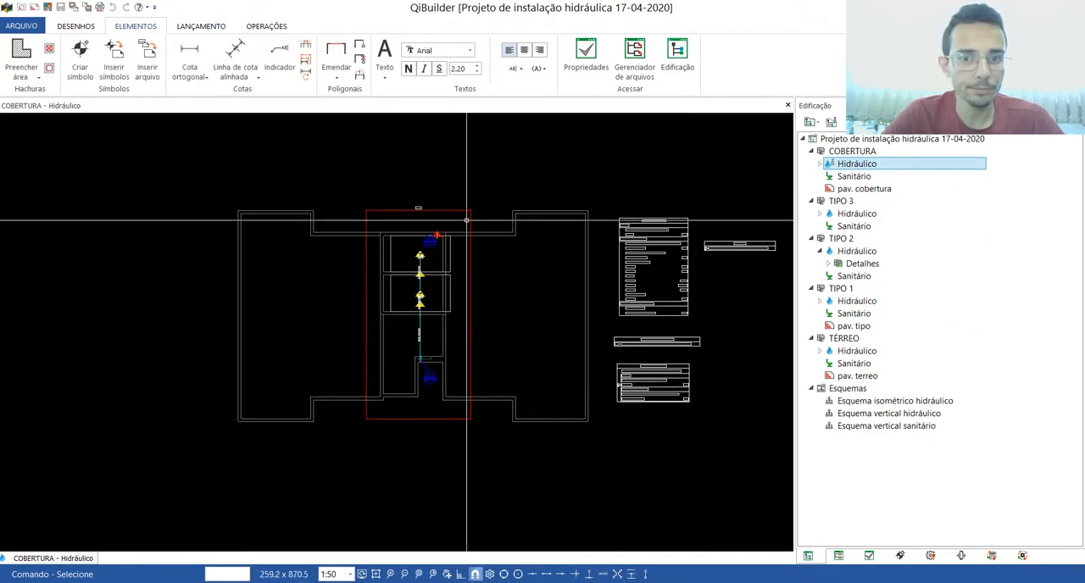
click(22, 25)
mouse_move(48, 117)
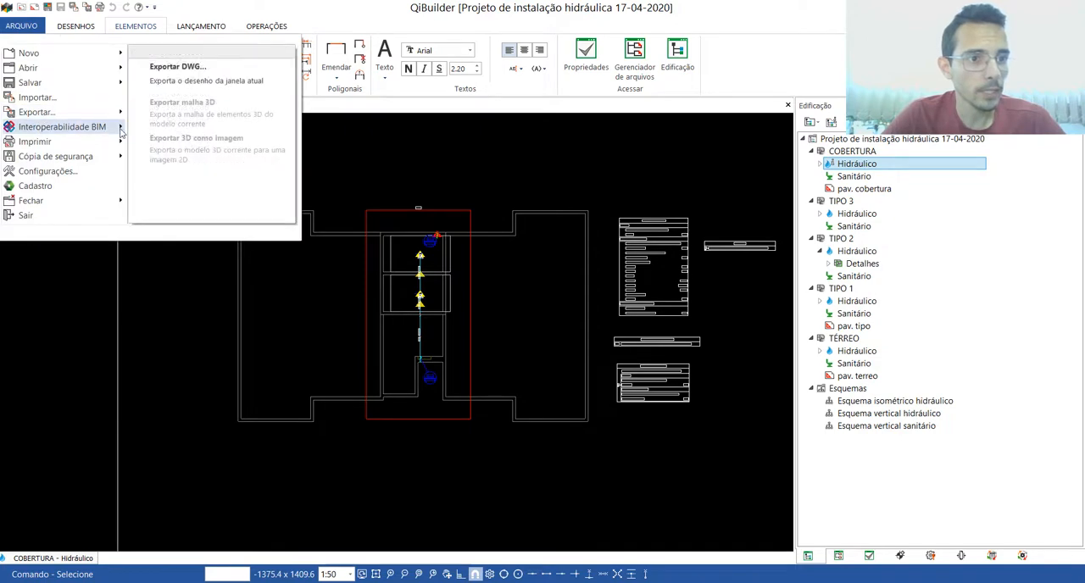
click(184, 71)
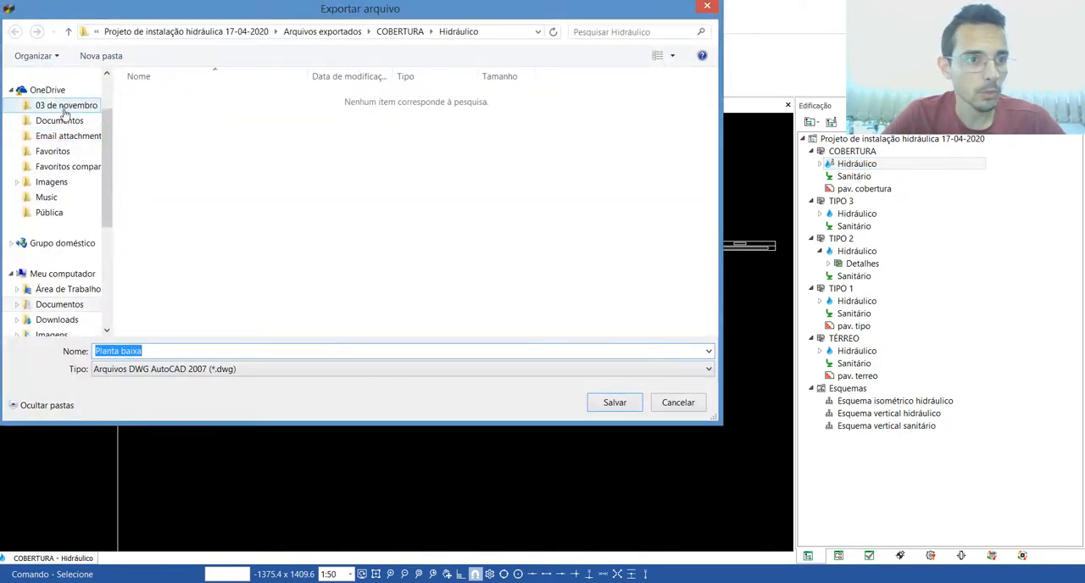
double_click(399, 170)
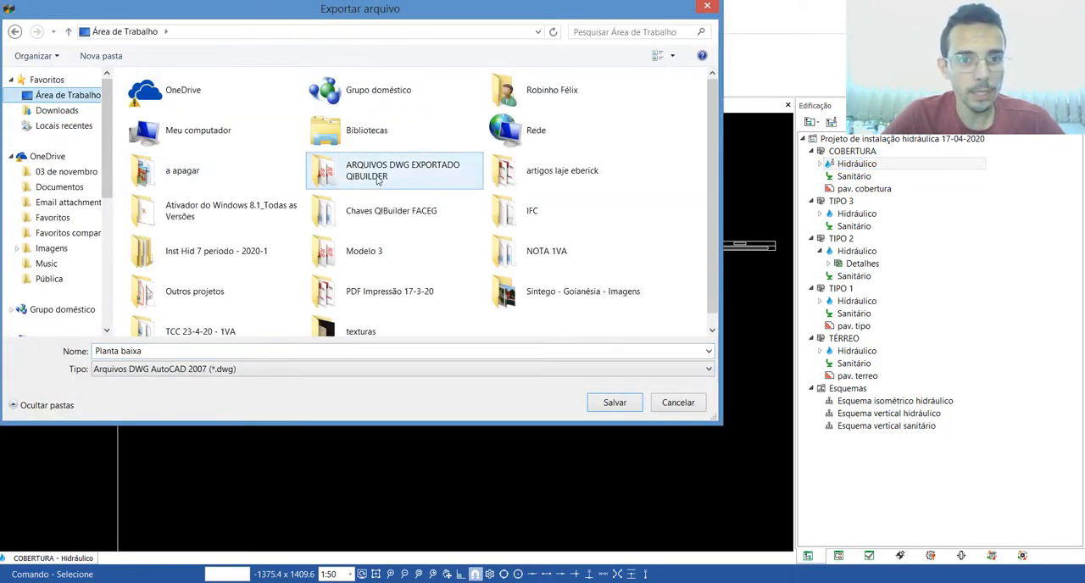
click(171, 351)
text(- Cobertura)
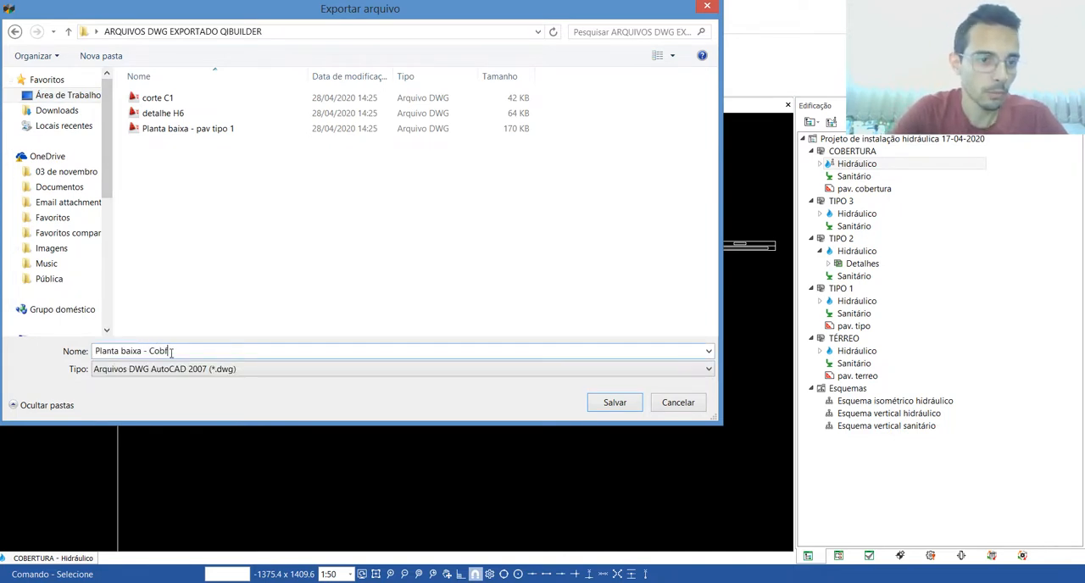
click(615, 403)
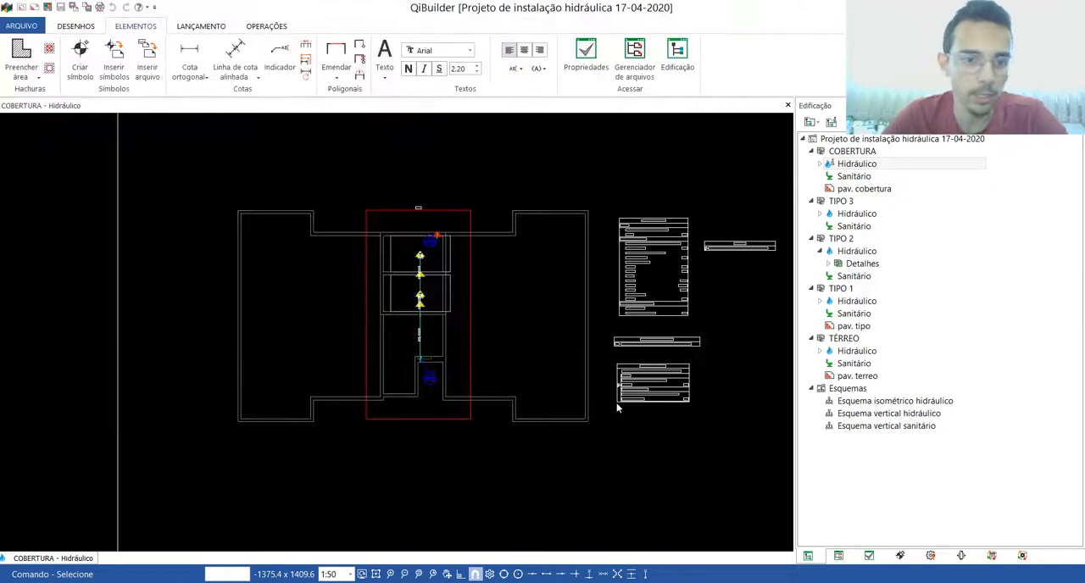
click(787, 106)
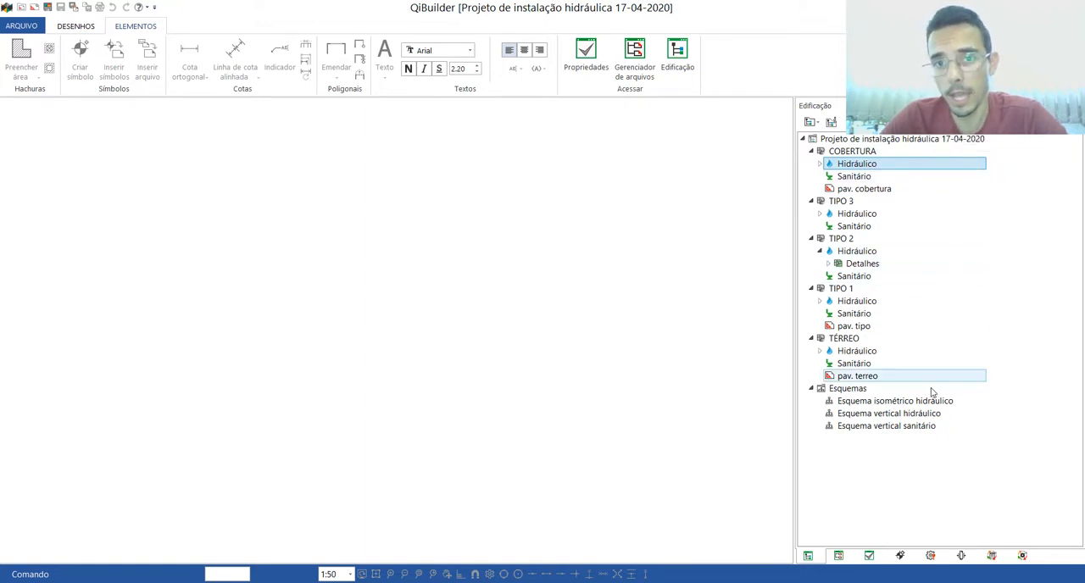
Step: Open the sheet generation settings (Gerar pranchas), look through the list of detail drawings, and close them without generating sheets
click(898, 123)
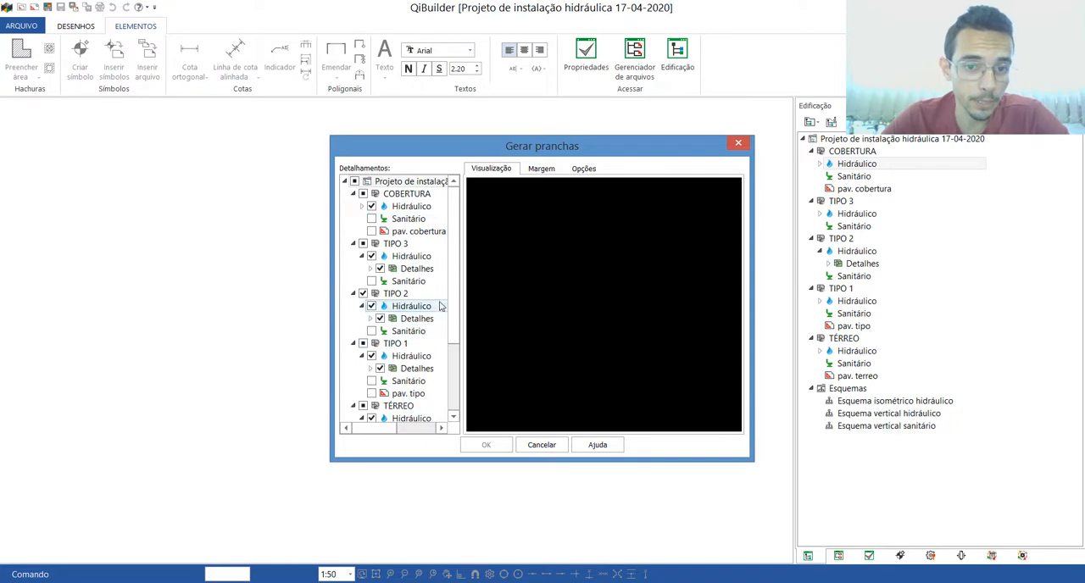
mouse_move(453, 288)
mouse_down()
mouse_move(455, 344)
mouse_move(455, 286)
mouse_up()
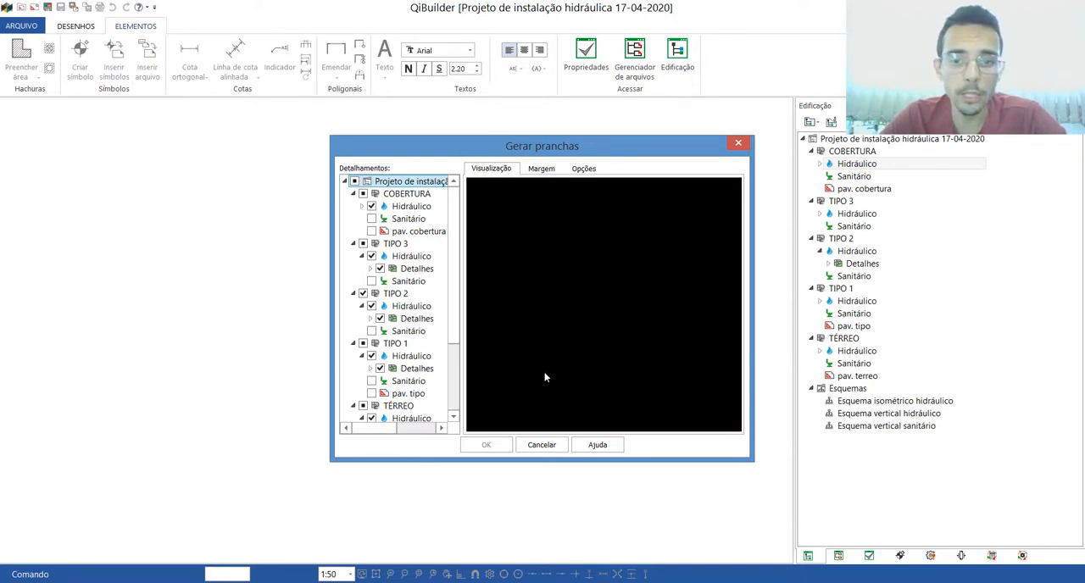
click(738, 143)
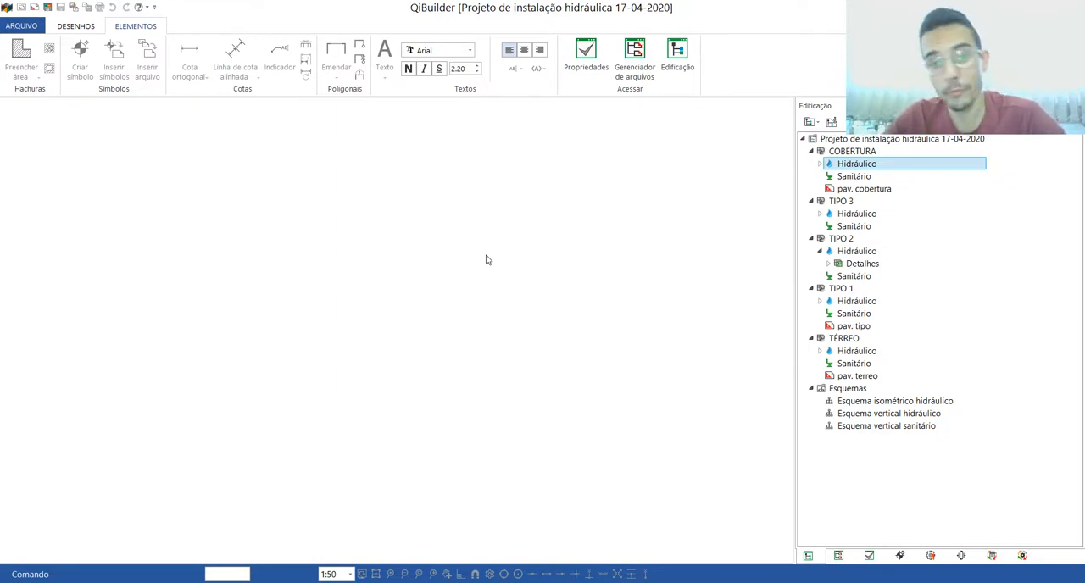
double_click(125, 27)
click(119, 30)
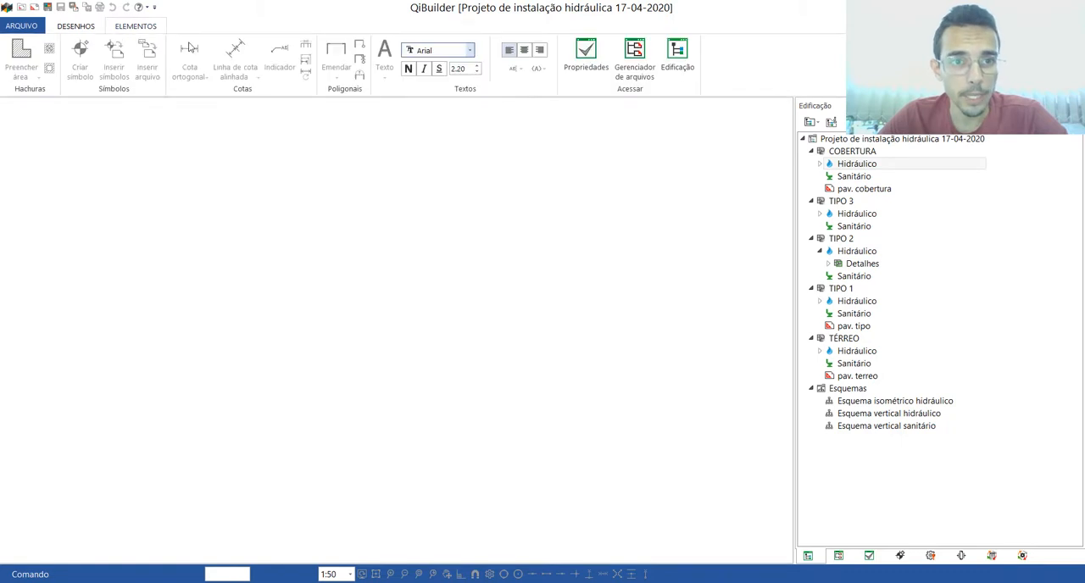
Step: Start a new file from a template in the project's Margens folder
click(636, 54)
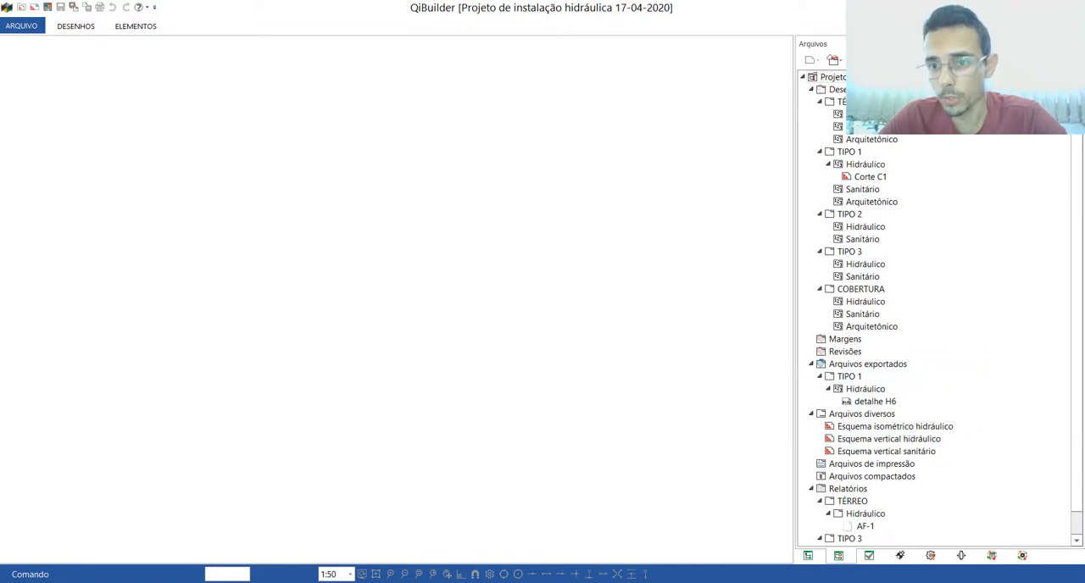
click(846, 344)
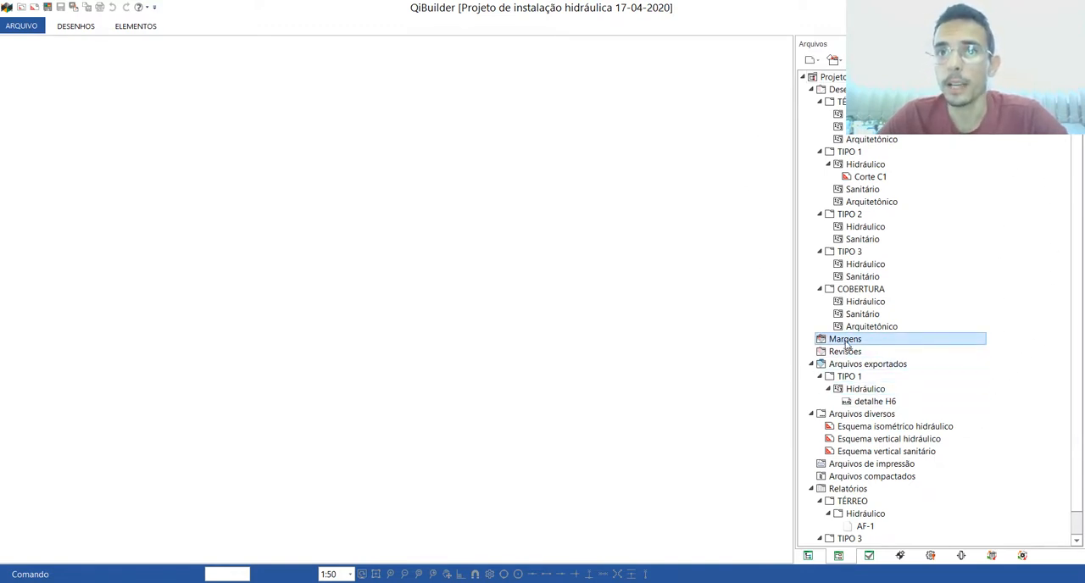
right_click(846, 344)
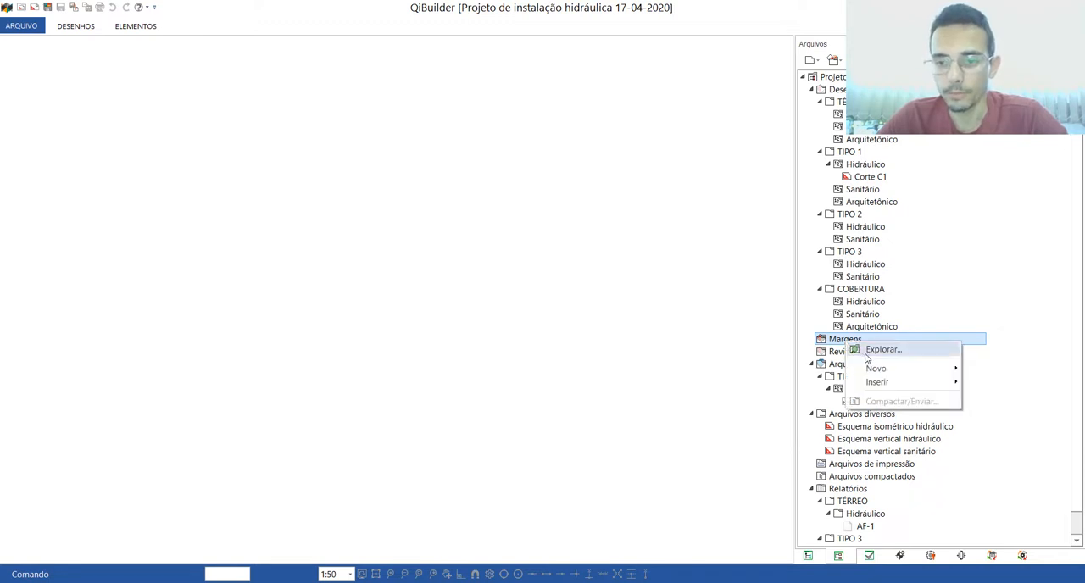
mouse_move(880, 371)
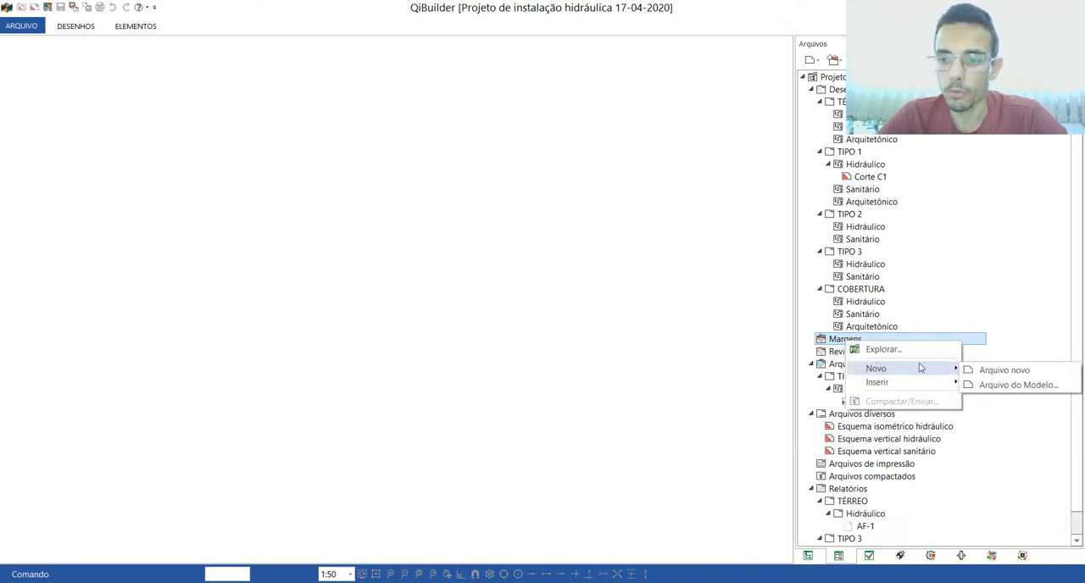
click(1018, 386)
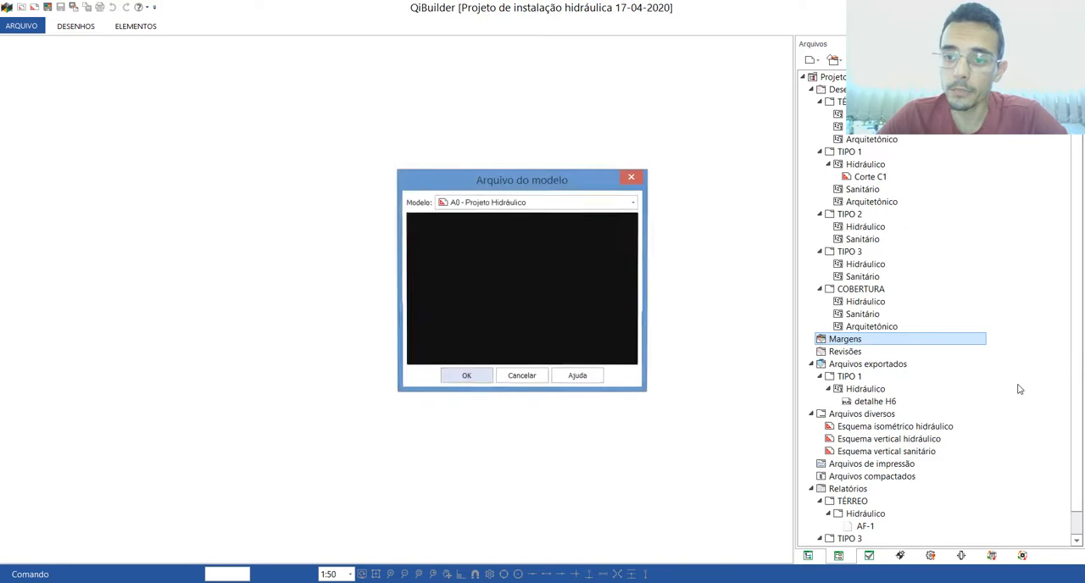
drag(540, 180, 516, 162)
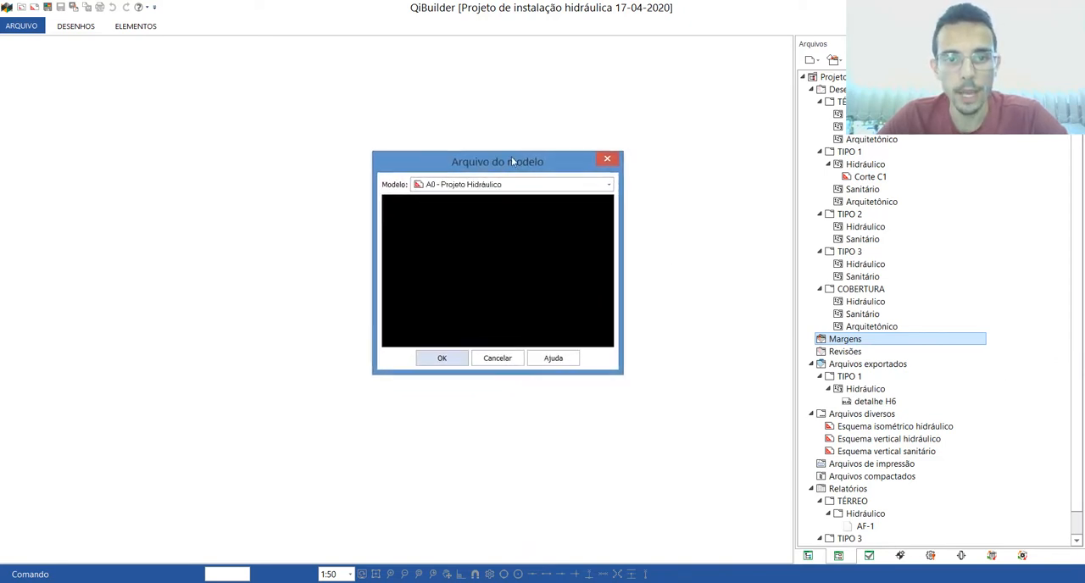
Step: Look through the available sheet templates, previewing A0 Modelo 1 and A0 com selo 2
click(609, 184)
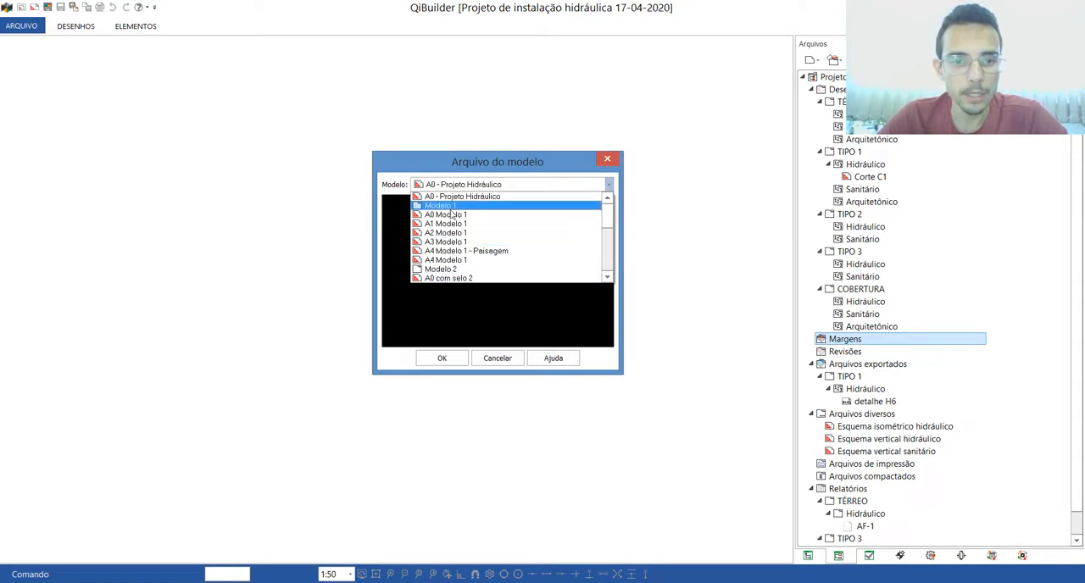
scroll(598, 222, down, 3)
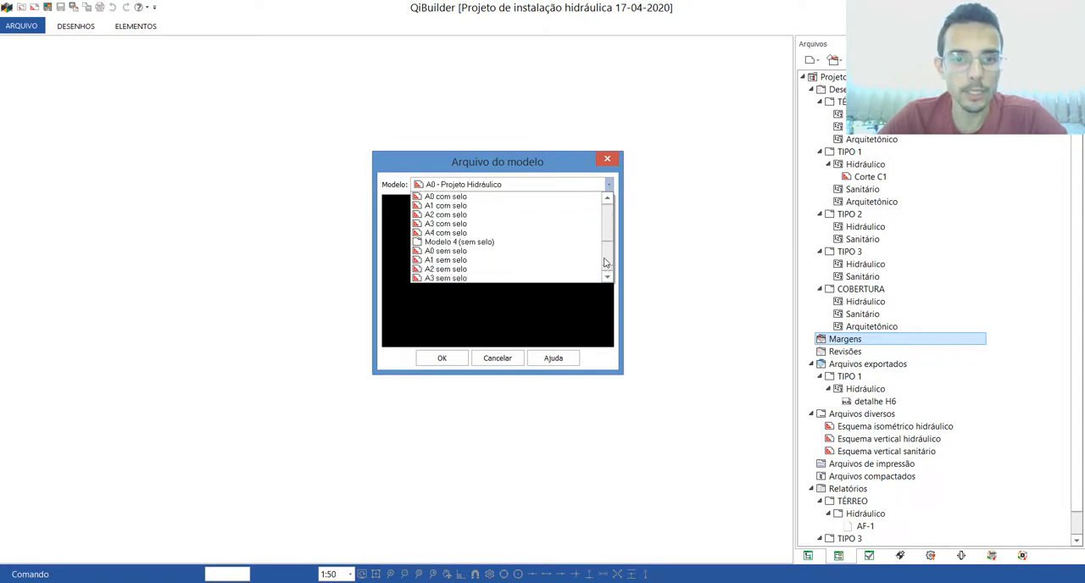
scroll(603, 216, up, 3)
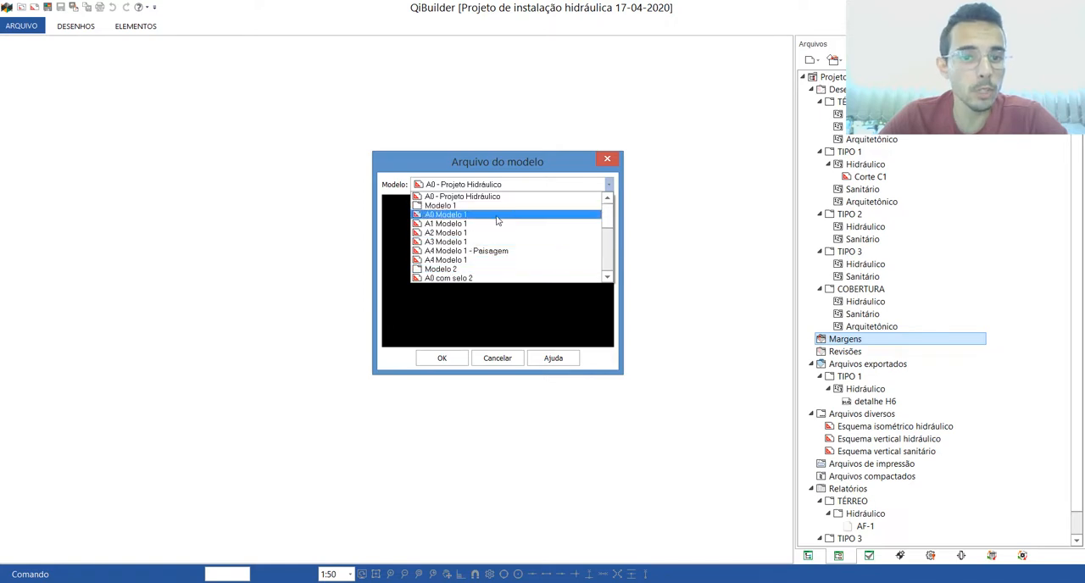
key(Escape)
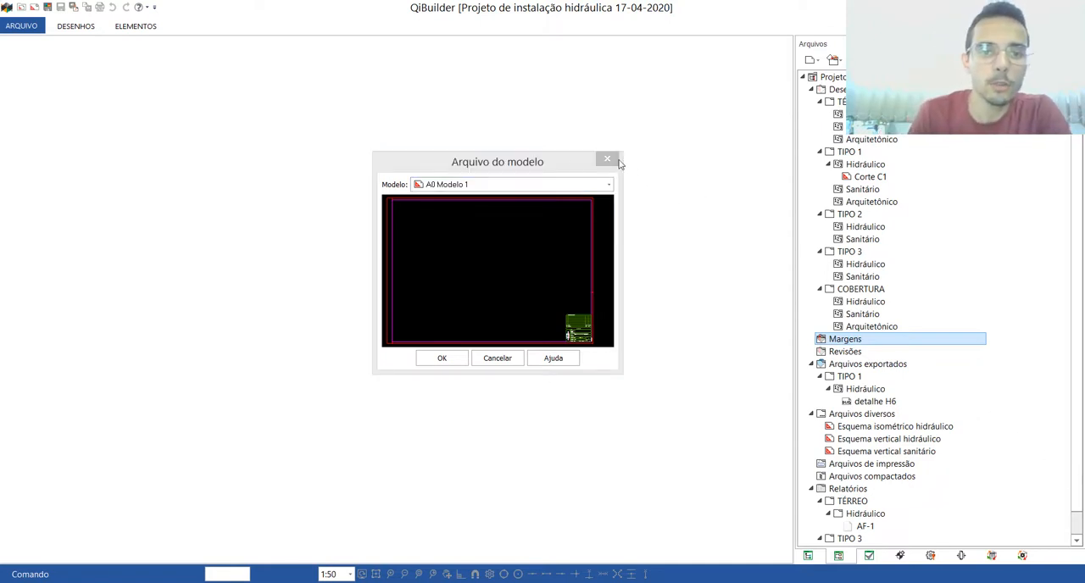
click(529, 163)
click(609, 184)
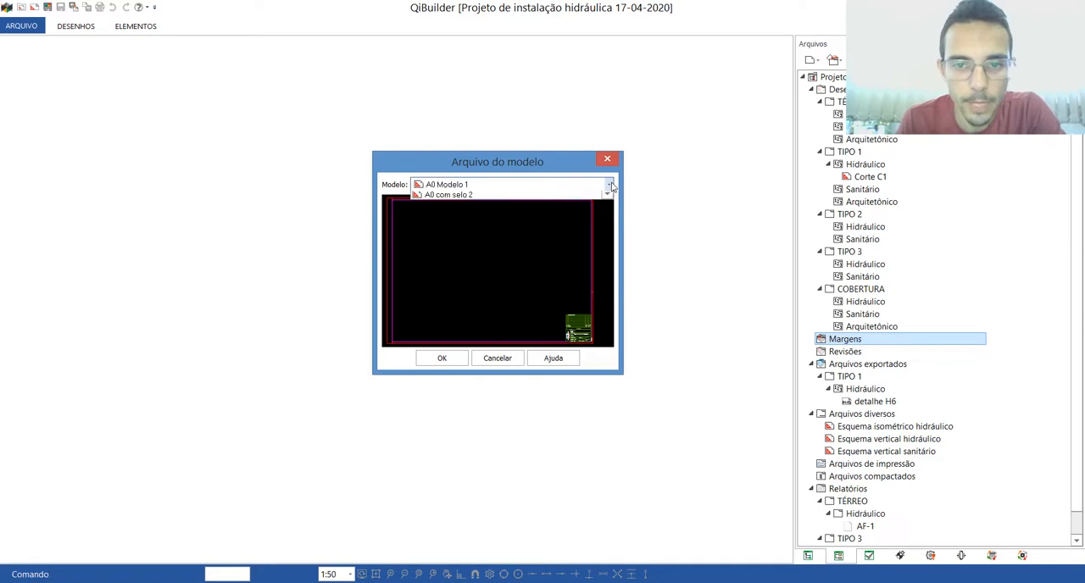
click(518, 278)
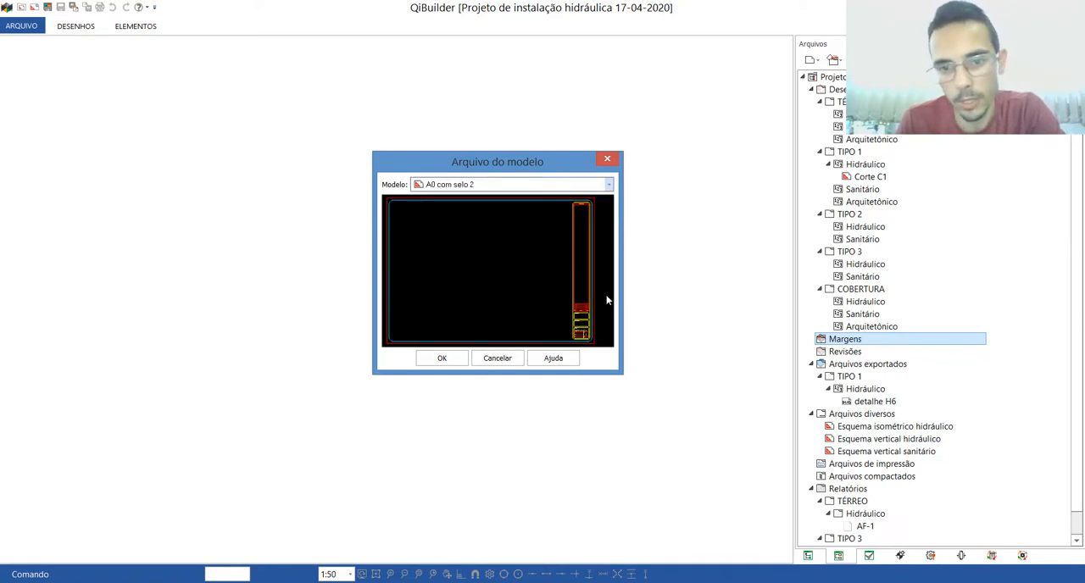
Step: Create the sheet margin from the A0 Modelo 1 template
click(562, 185)
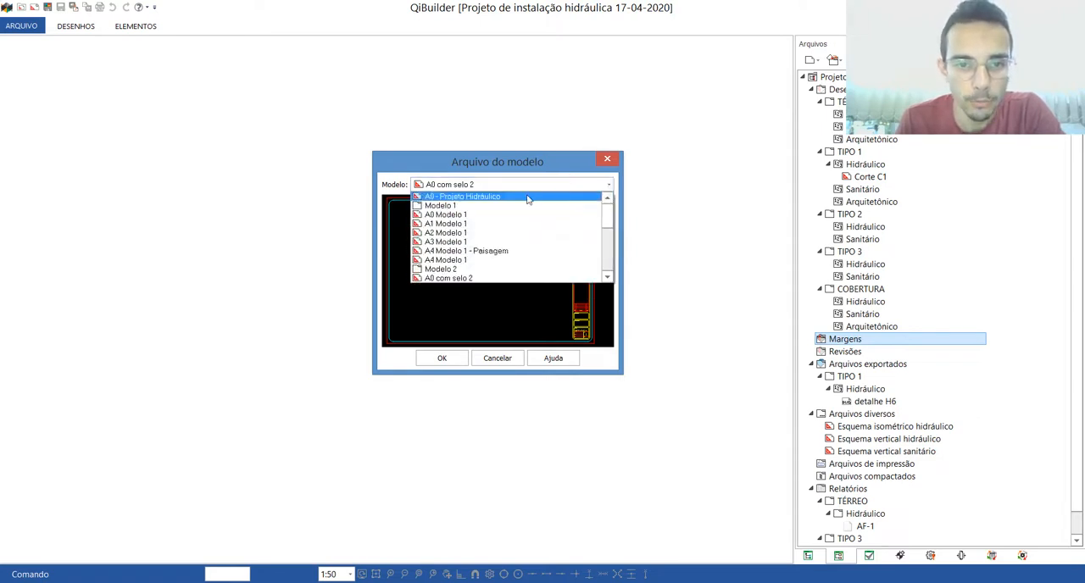
click(456, 215)
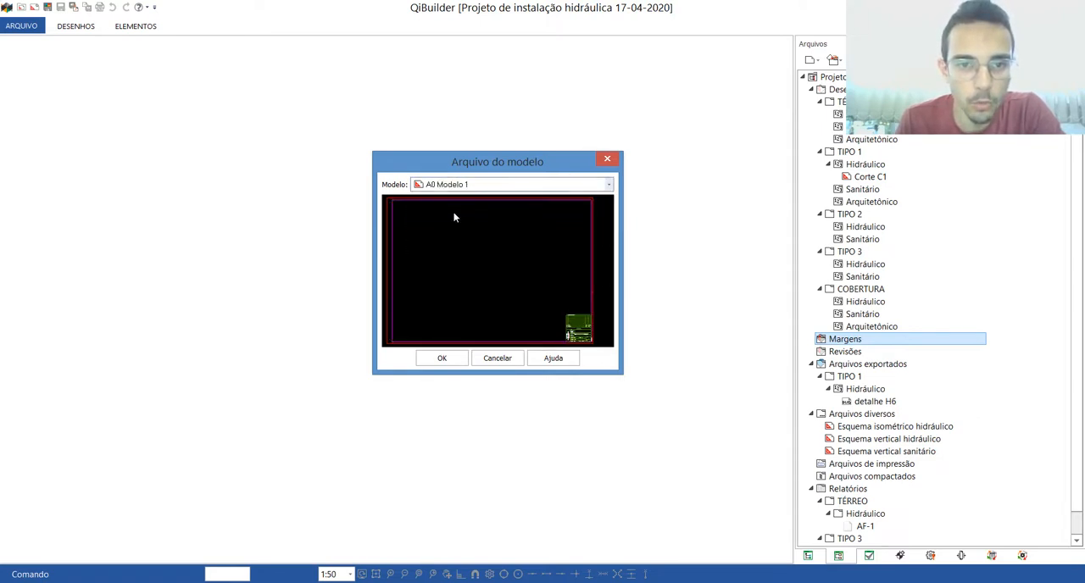
click(442, 358)
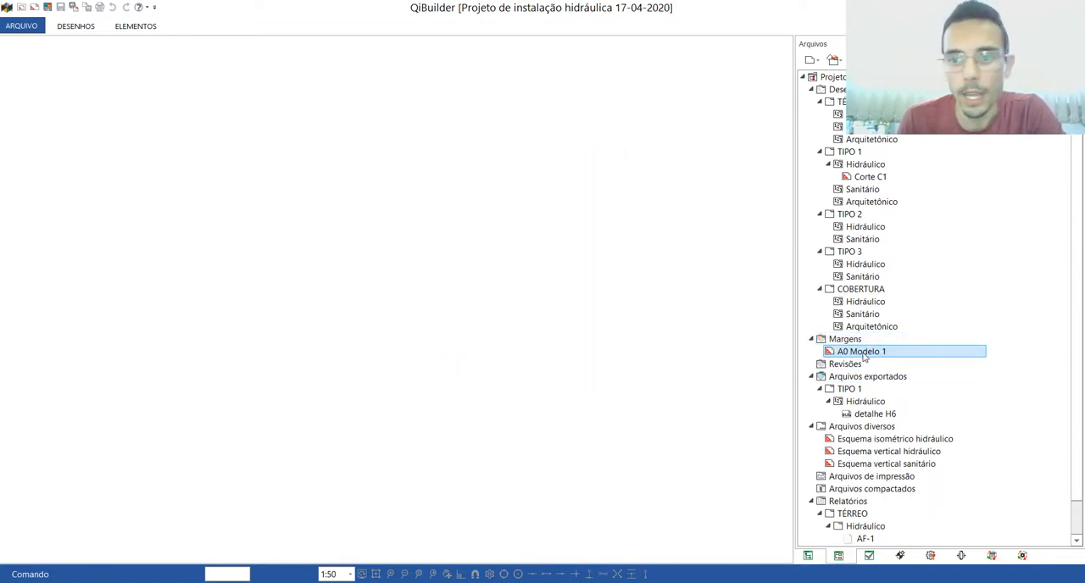
Step: Open the A0 Modelo 1 margin and delete the ALTOQI company block from its title block
double_click(864, 353)
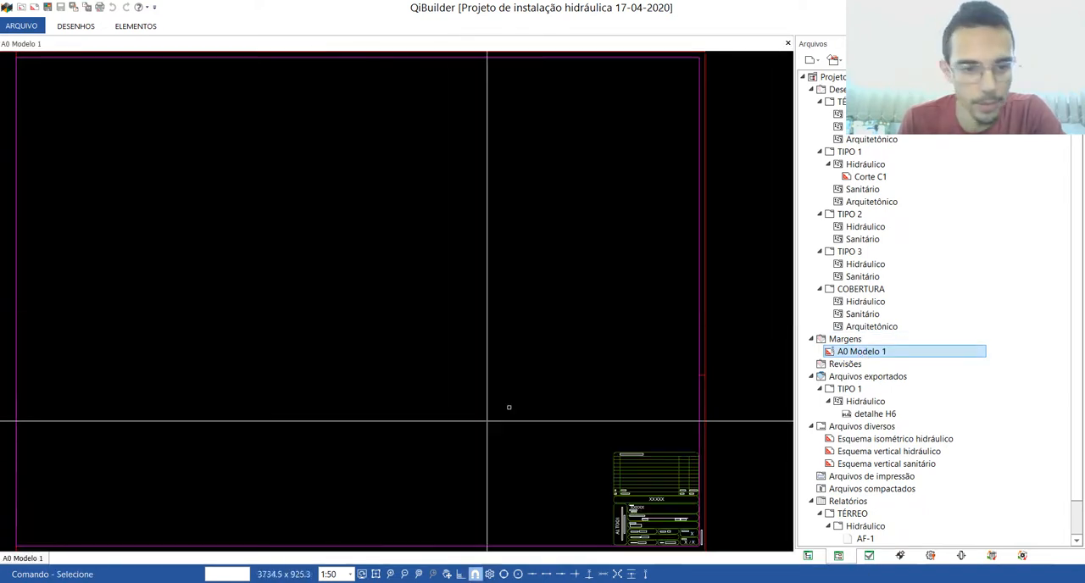
scroll(518, 286, down, 2)
scroll(593, 448, up, 6)
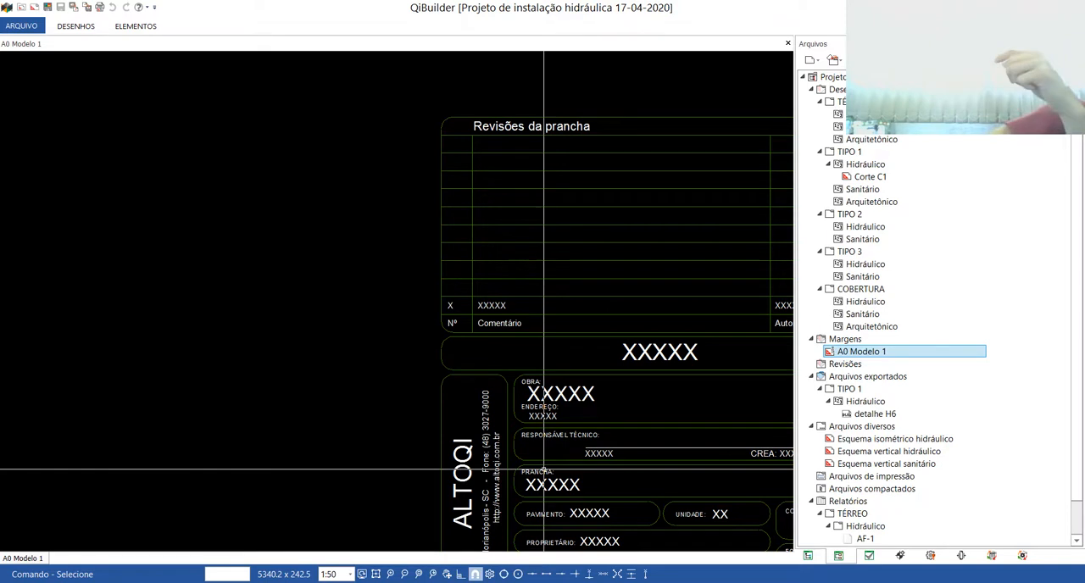
click(463, 458)
key(Delete)
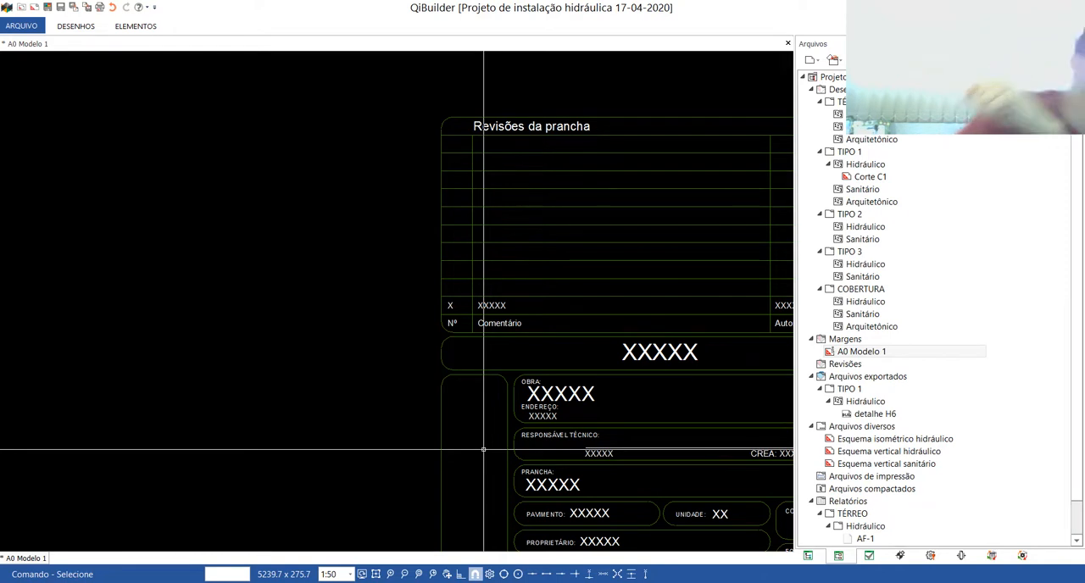
scroll(483, 449, down, 5)
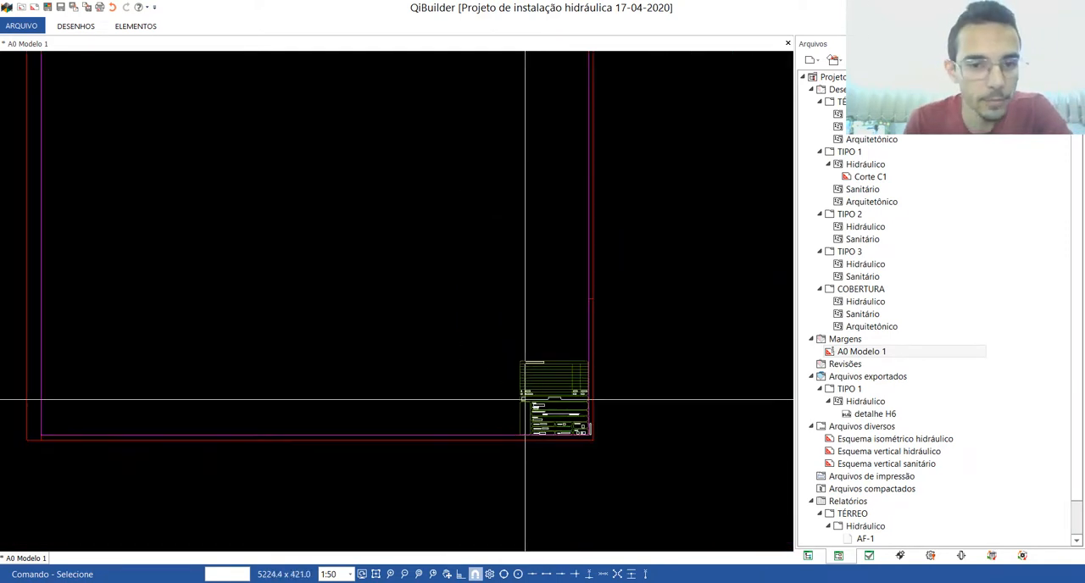
scroll(225, 171, up, 4)
scroll(296, 203, down, 3)
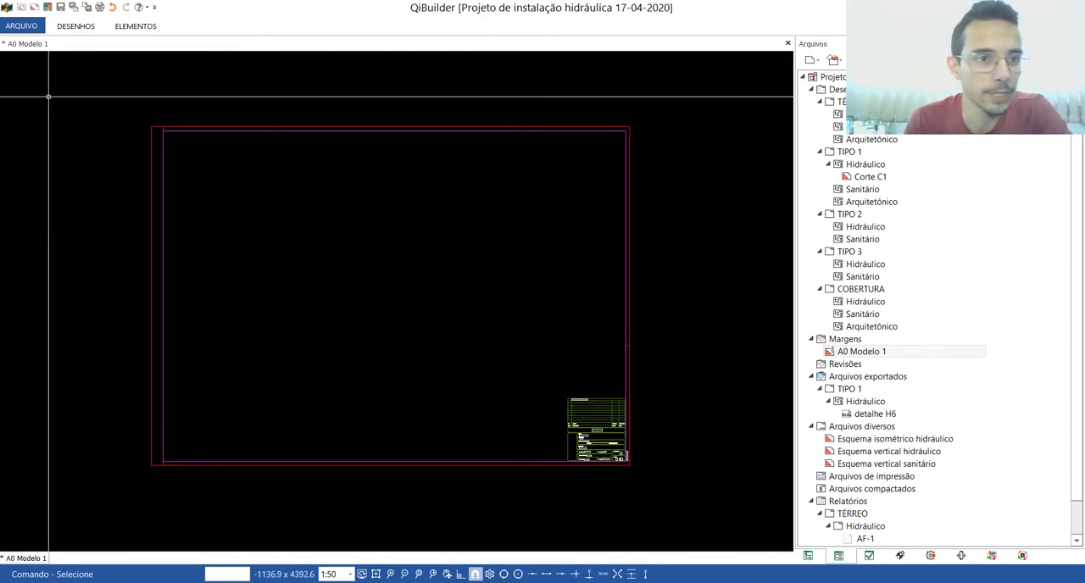
Step: Define the sheet's usable area (Área útil), about 5673 by 3250, from inside the frame's upper-left corner to just above the revision table's right end
click(124, 27)
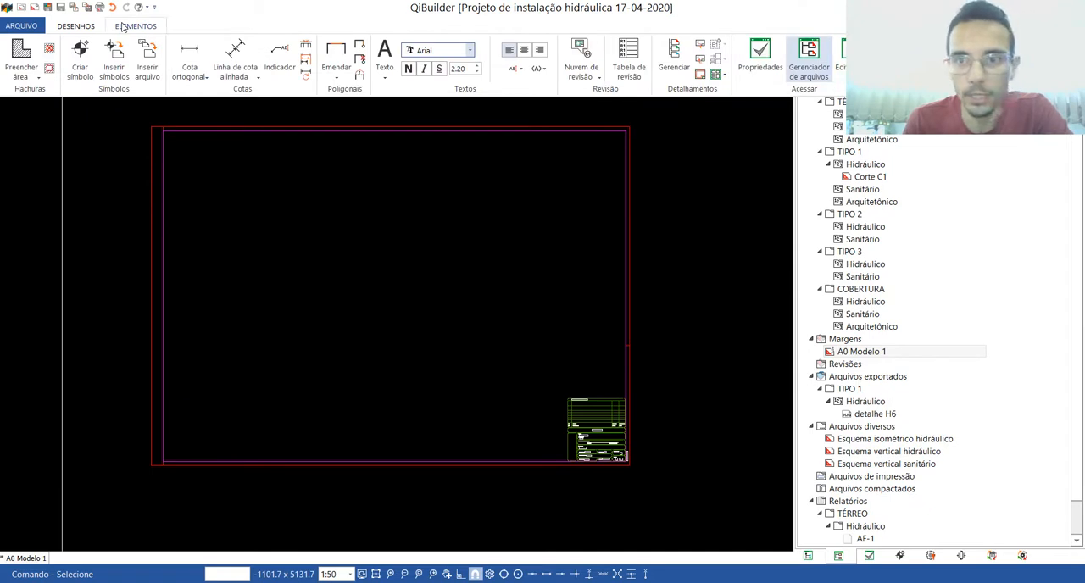
click(700, 76)
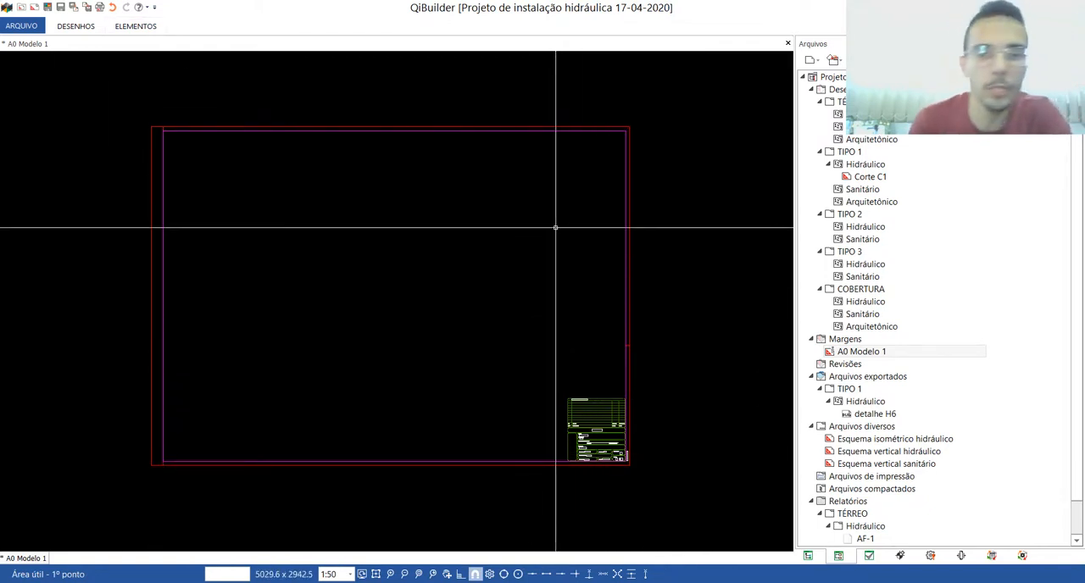
scroll(169, 131, up, 6)
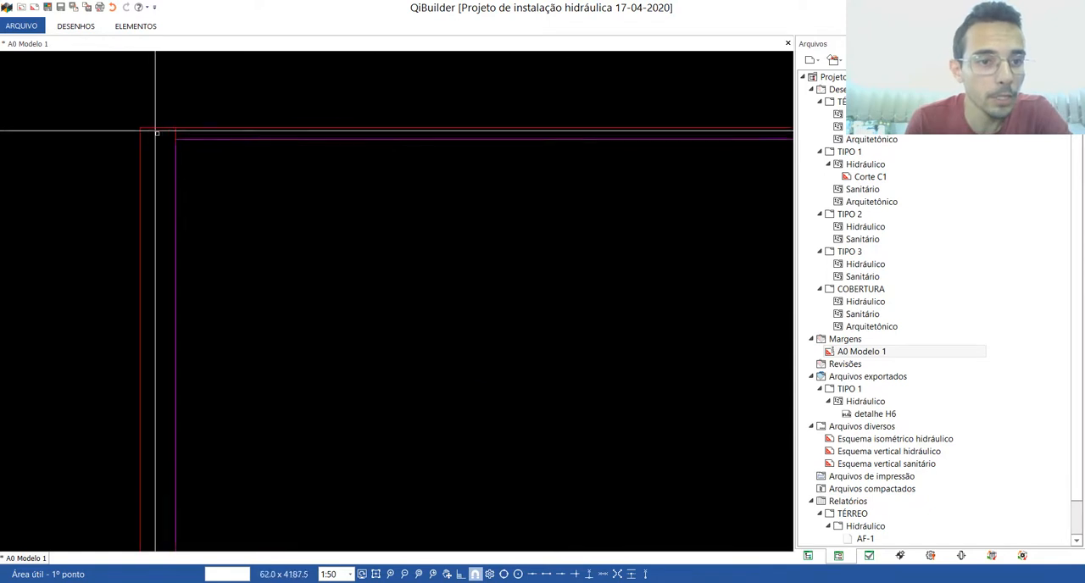
click(199, 150)
scroll(204, 152, down, 3)
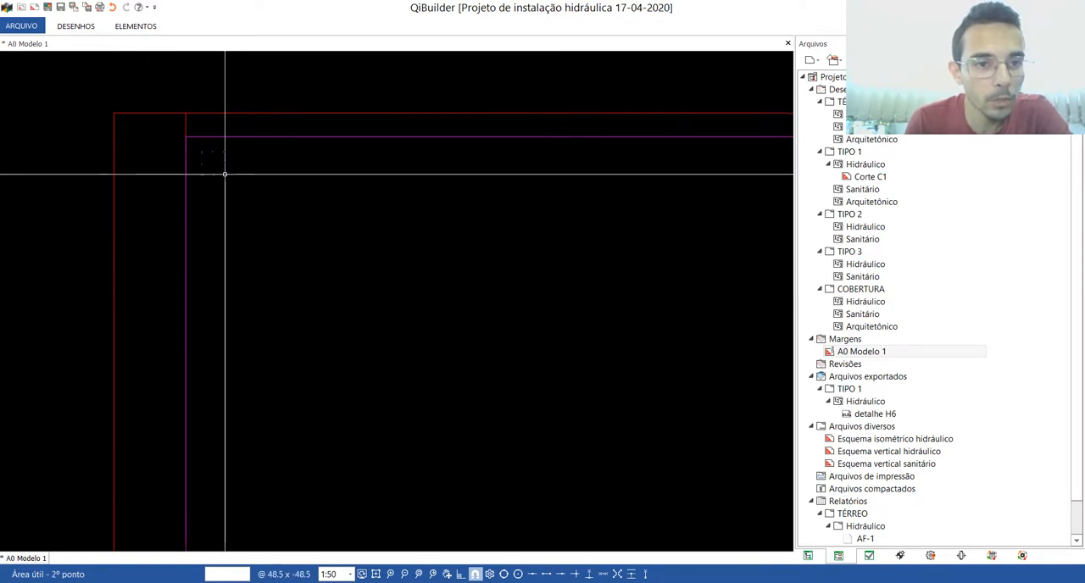
scroll(238, 182, down, 3)
scroll(509, 364, up, 5)
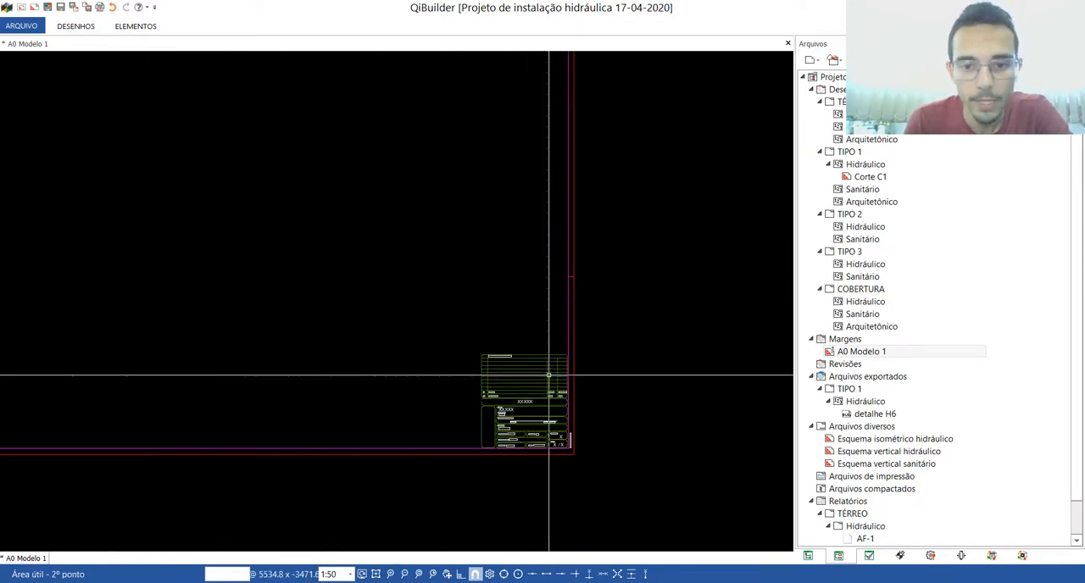
scroll(564, 348, up, 1)
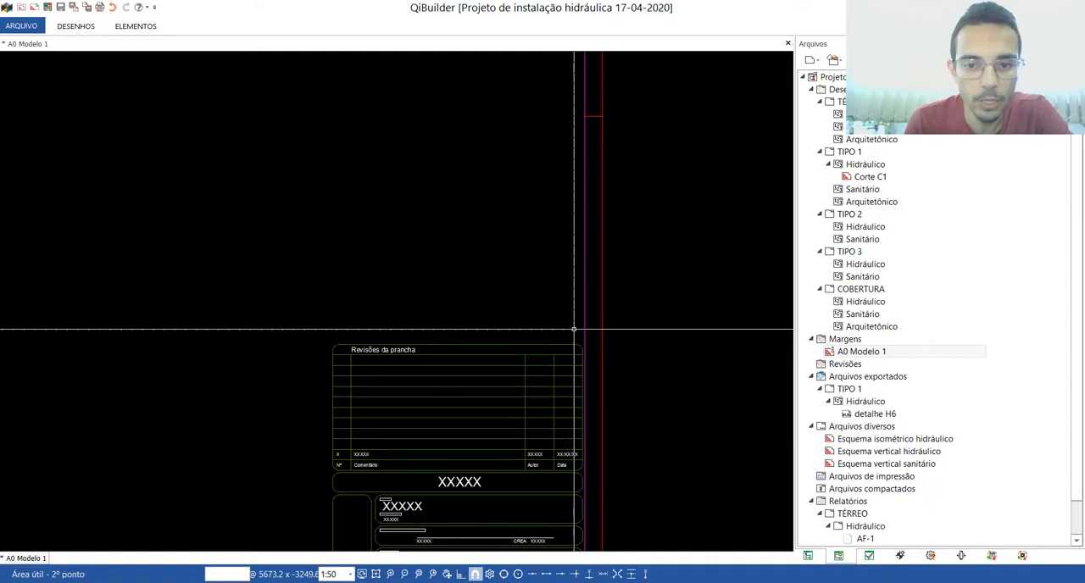
click(575, 332)
scroll(575, 332, down, 4)
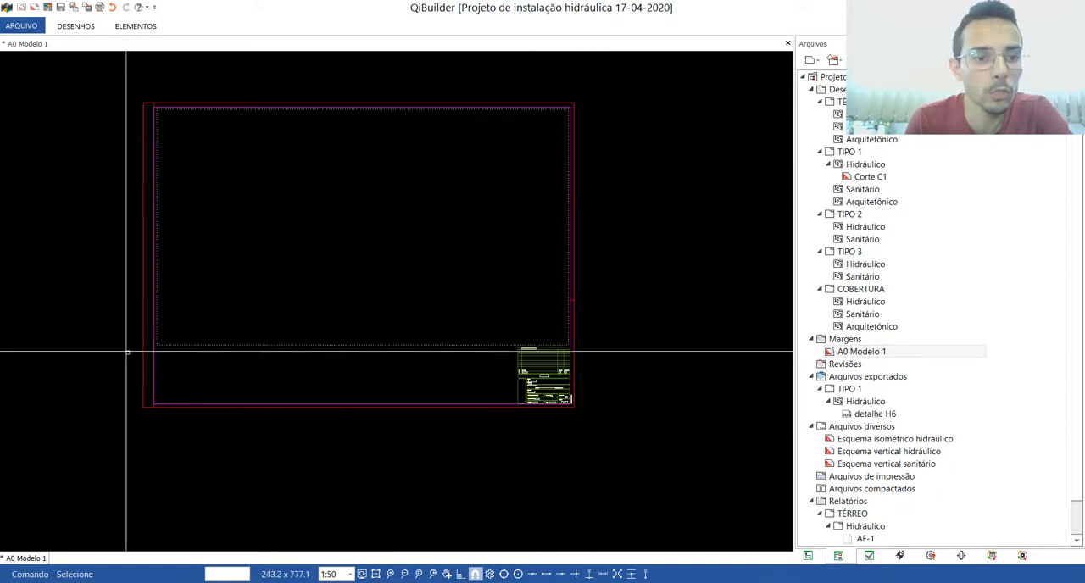
scroll(318, 151, up, 1)
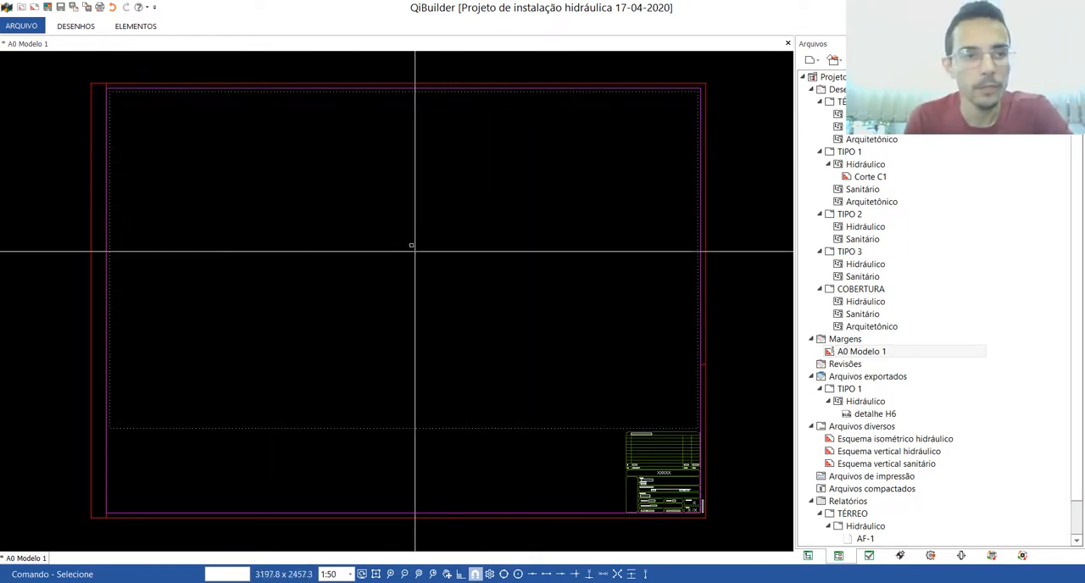
Step: Save the edited A0 Modelo 1 margin drawing
click(23, 26)
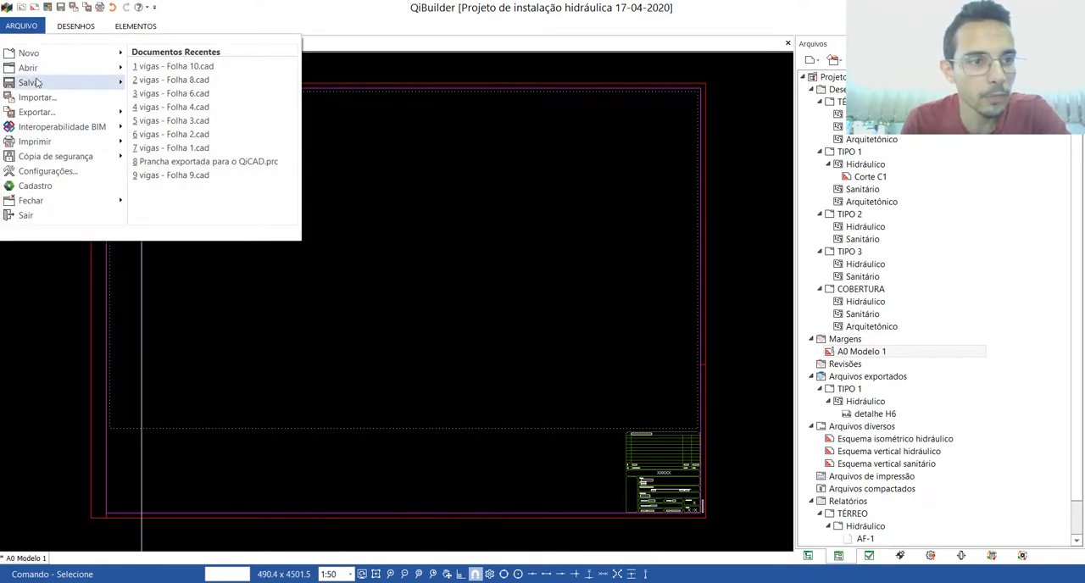
mouse_move(34, 82)
click(155, 85)
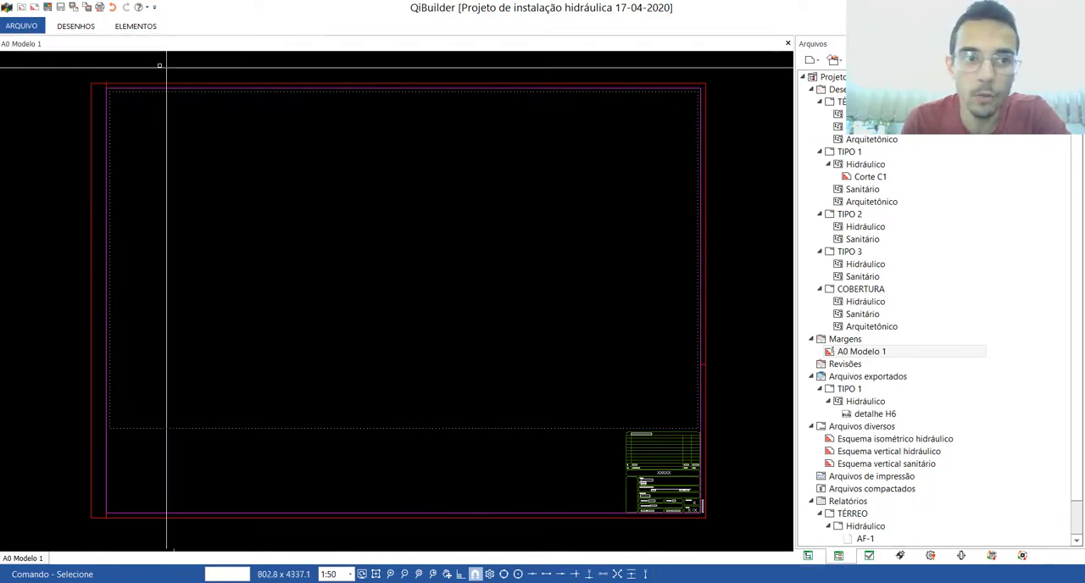
Step: Delete the existing A0 - Projeto Hidráulico.cad template and save the margin drawing as a template named A0 - Projeto Hidráulico 2020.cad
click(26, 26)
mouse_move(38, 82)
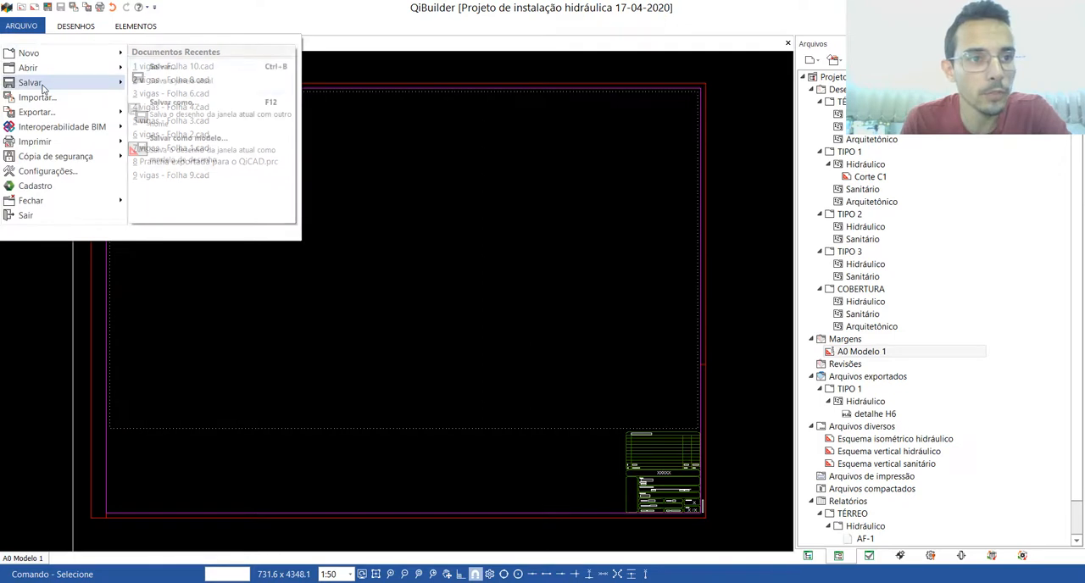
click(190, 148)
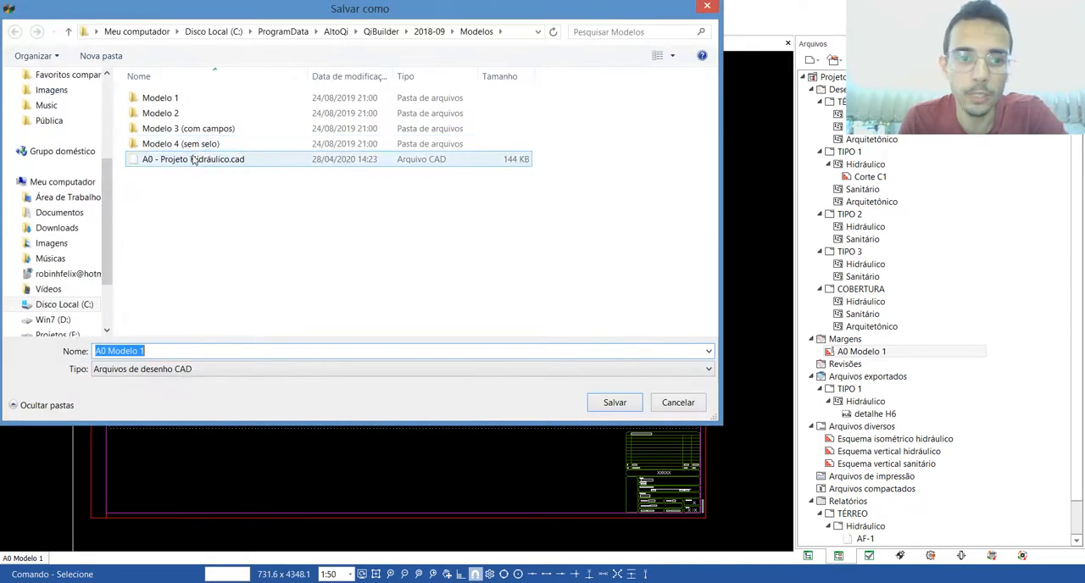
click(186, 166)
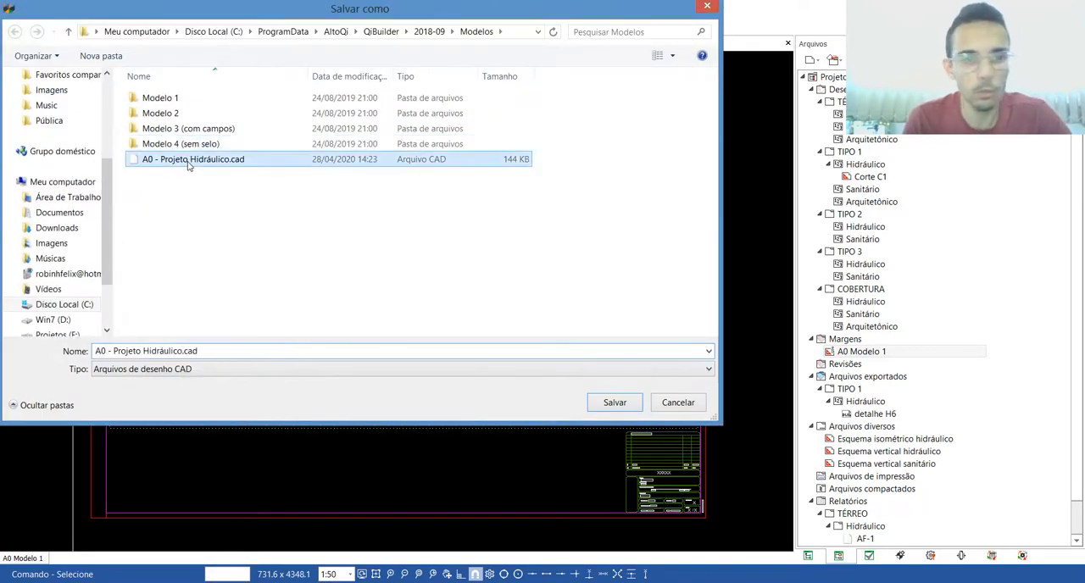
click(148, 350)
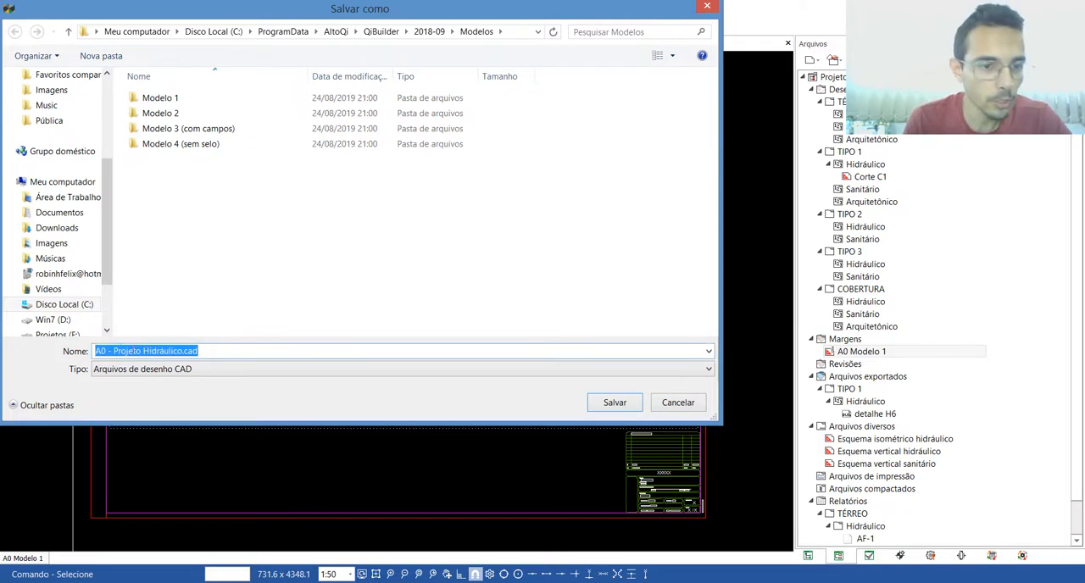
click(183, 350)
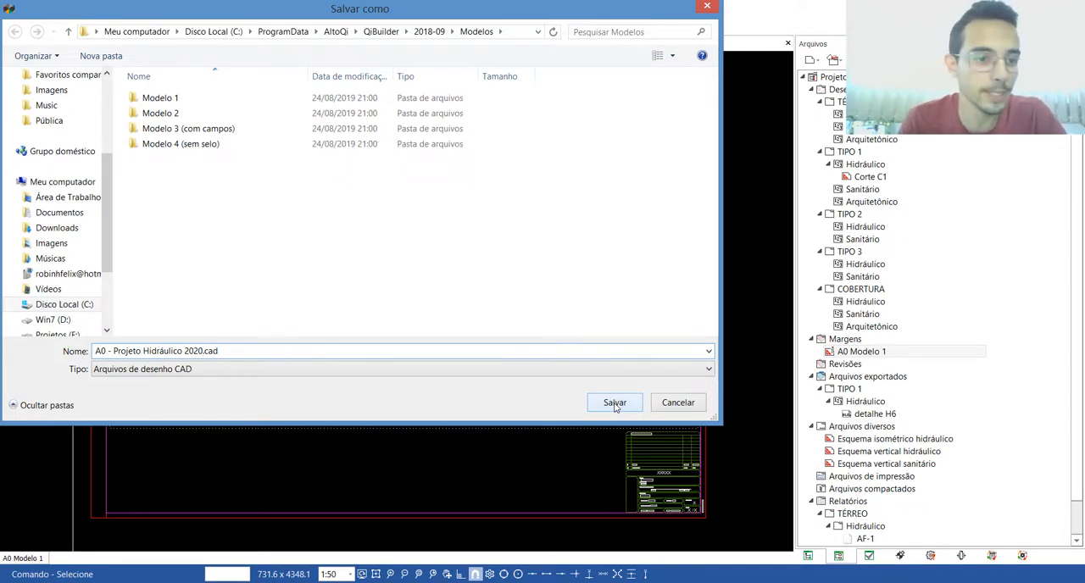
click(615, 404)
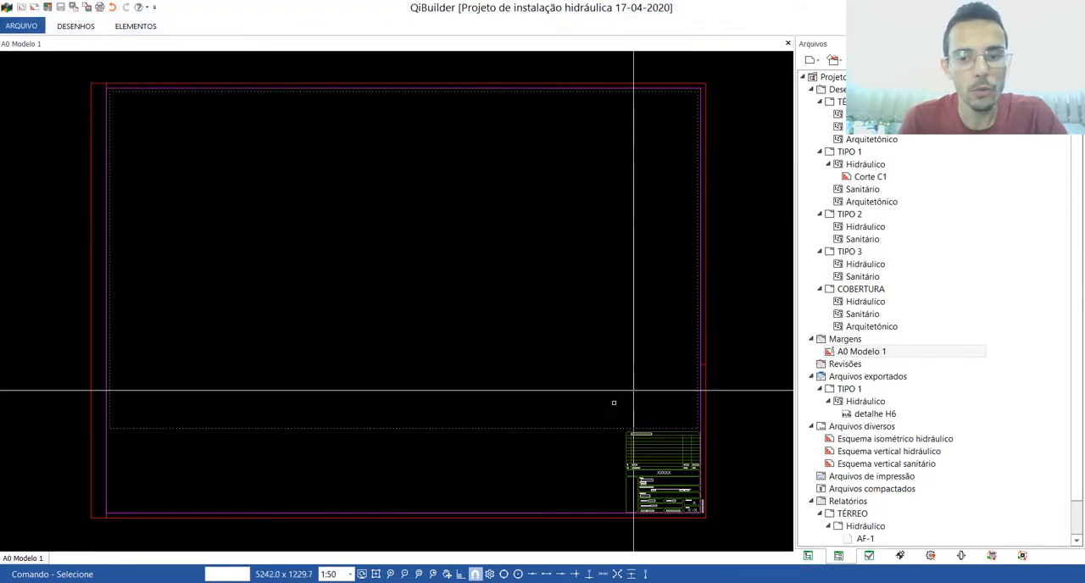
Step: Close the A0 Modelo 1 drawing and start generating sheets (Gerar pranchas) from the building project
click(787, 43)
click(808, 556)
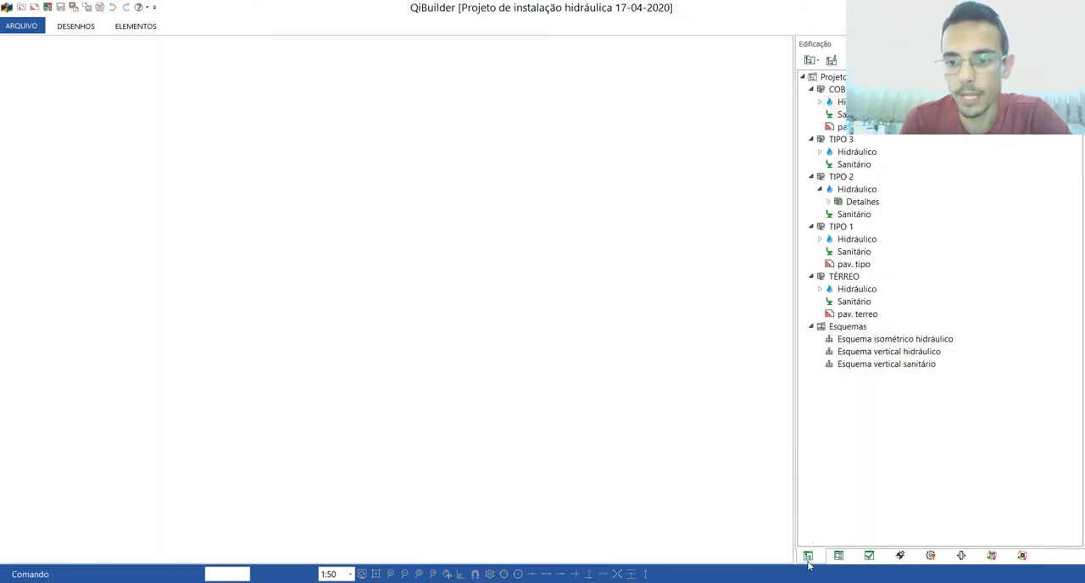
click(140, 26)
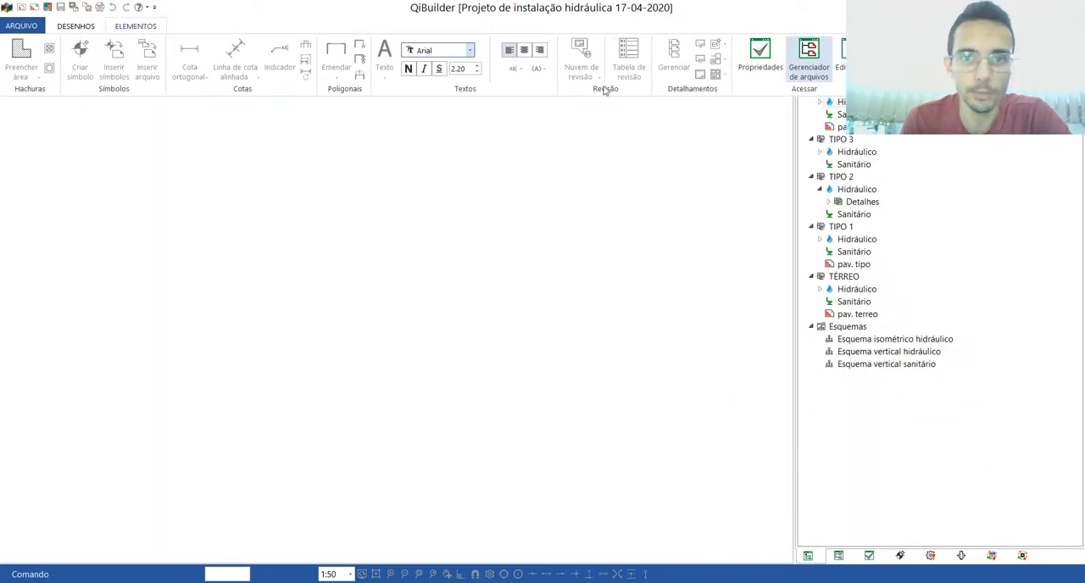
click(839, 64)
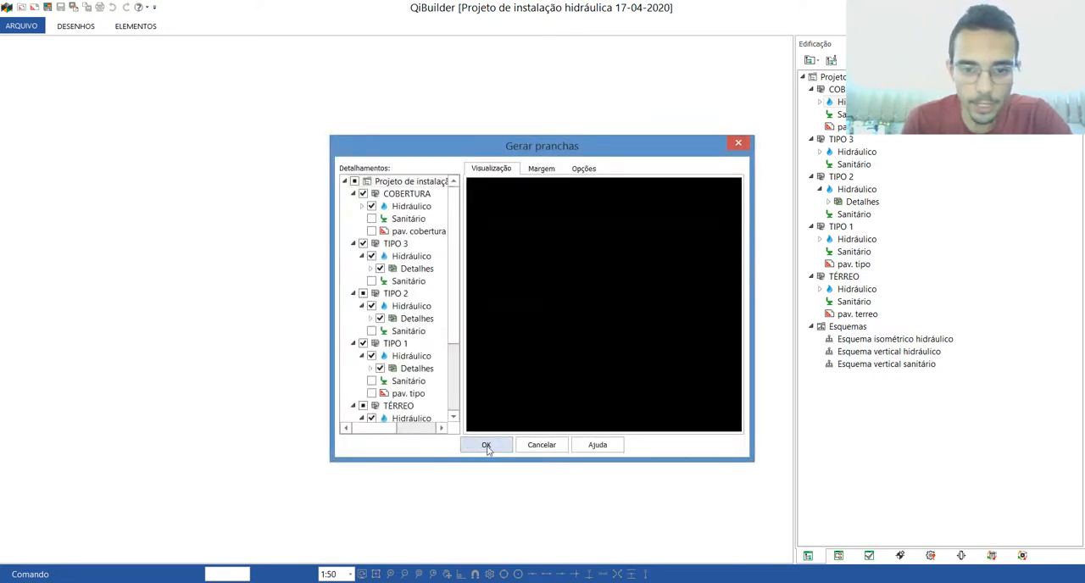
Step: Set the margin model for the generated sheets to the A0 - Projeto Hidráulico 2020.cad template
click(540, 174)
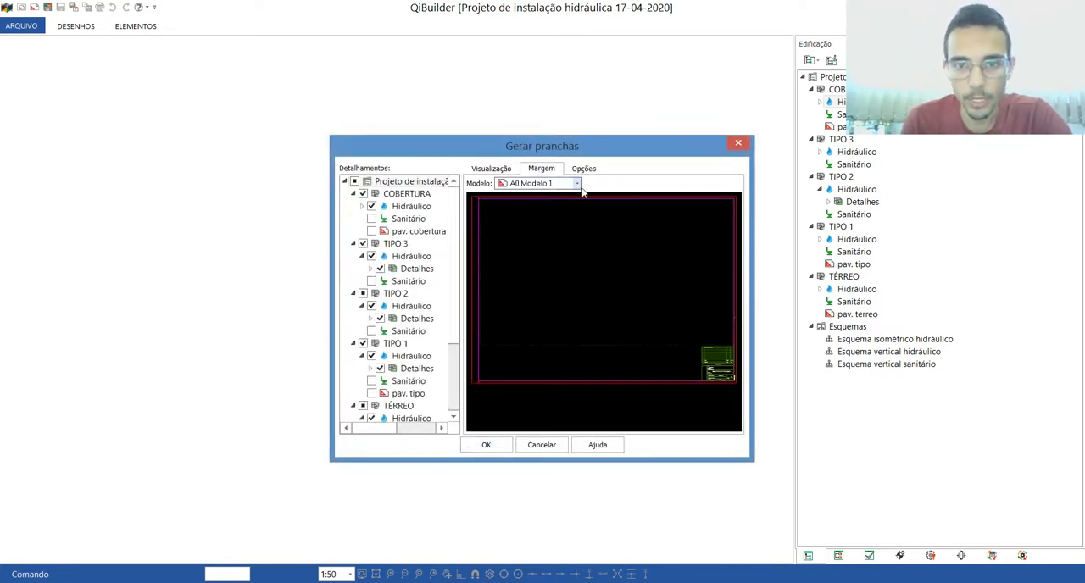
click(577, 184)
click(530, 205)
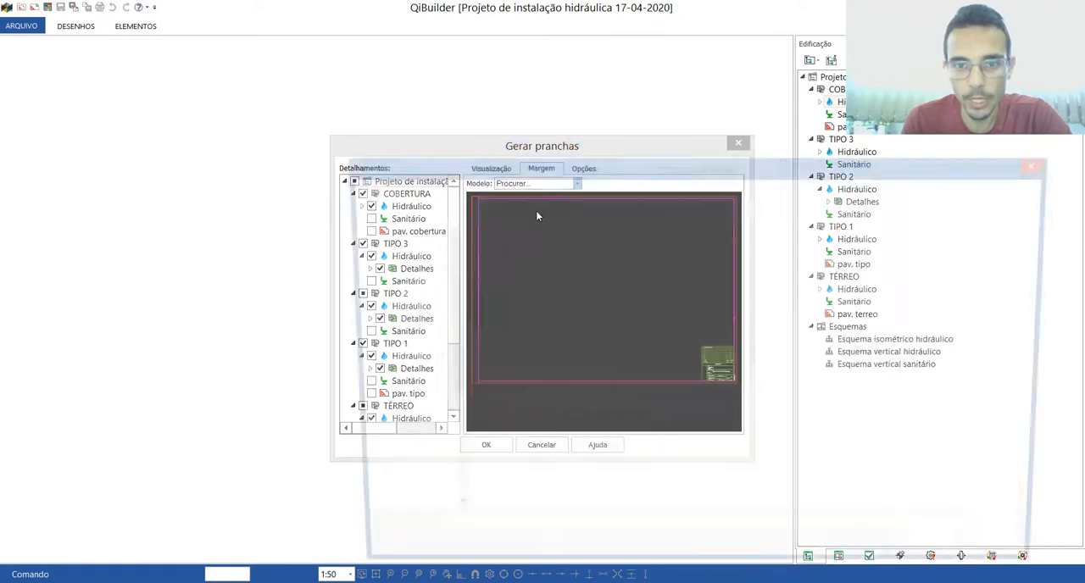
click(506, 318)
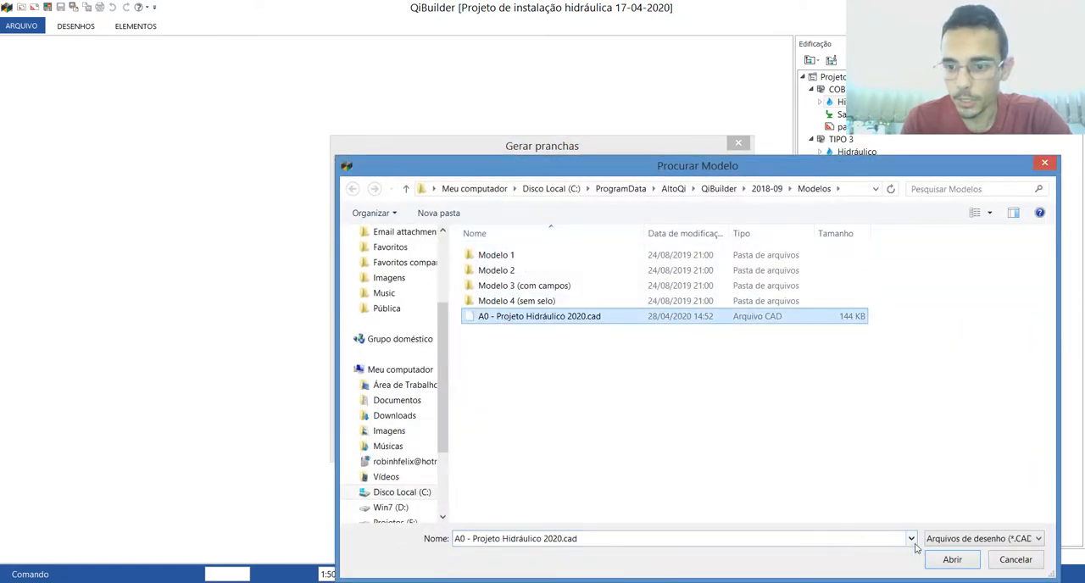
click(950, 560)
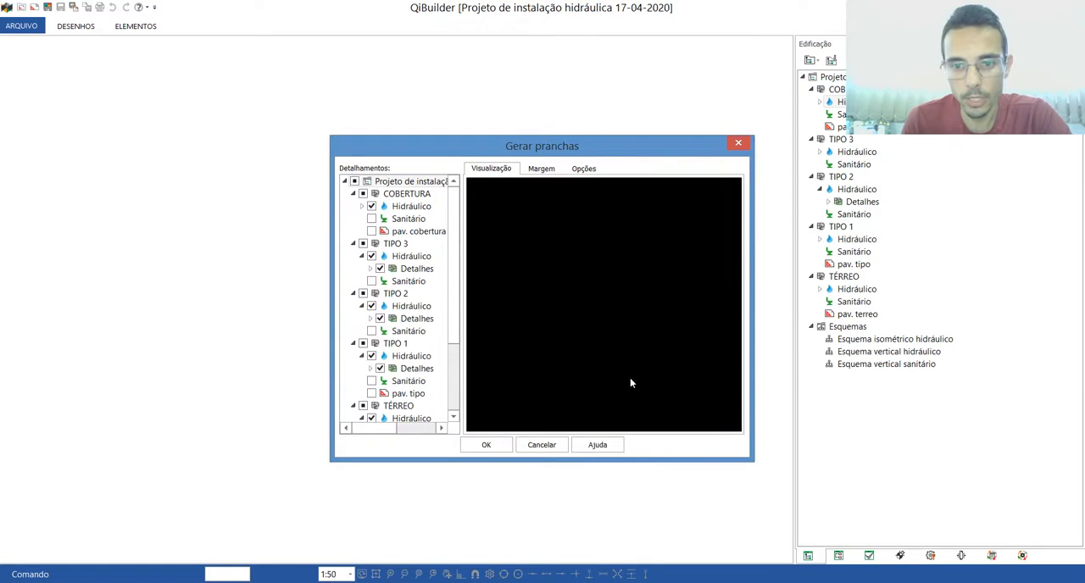
click(539, 168)
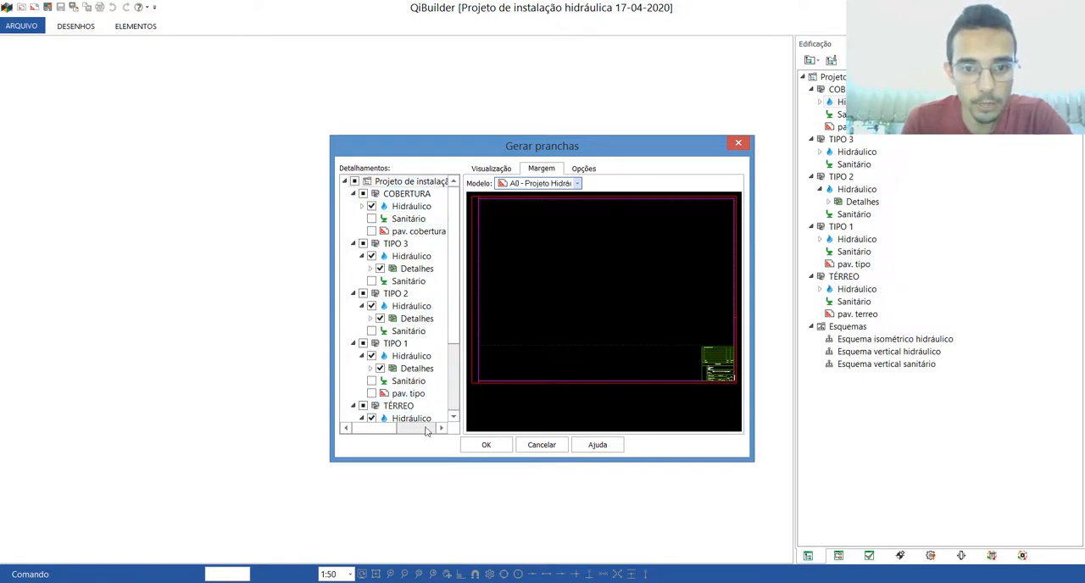
Step: Generate the sheets for the selected hydraulic detailings, keeping the options that erase existing sheets and order them by Tamanho
scroll(458, 265, down, 3)
scroll(465, 271, up, 3)
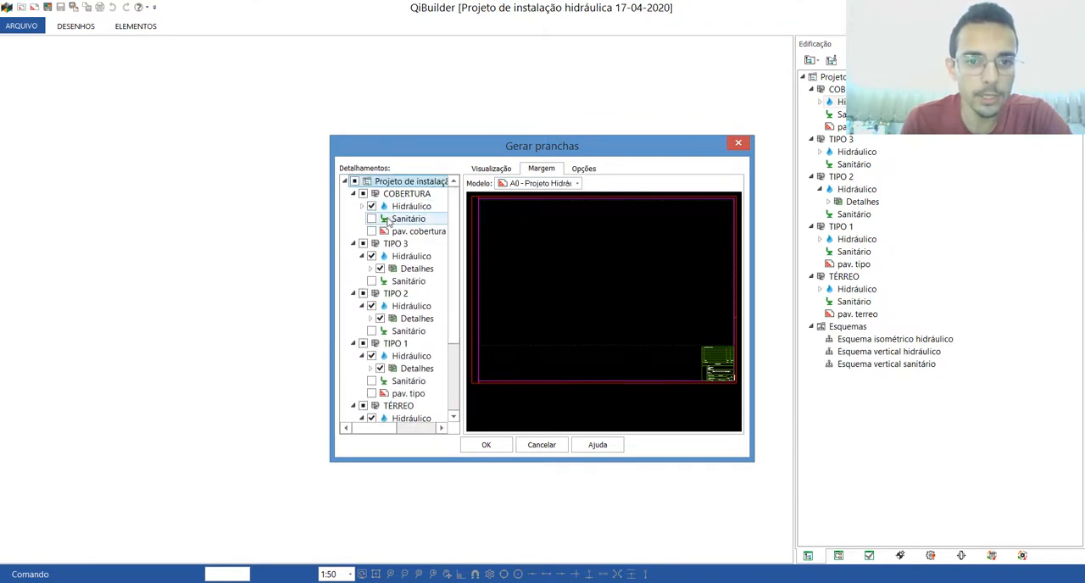
click(362, 207)
click(362, 207)
click(585, 169)
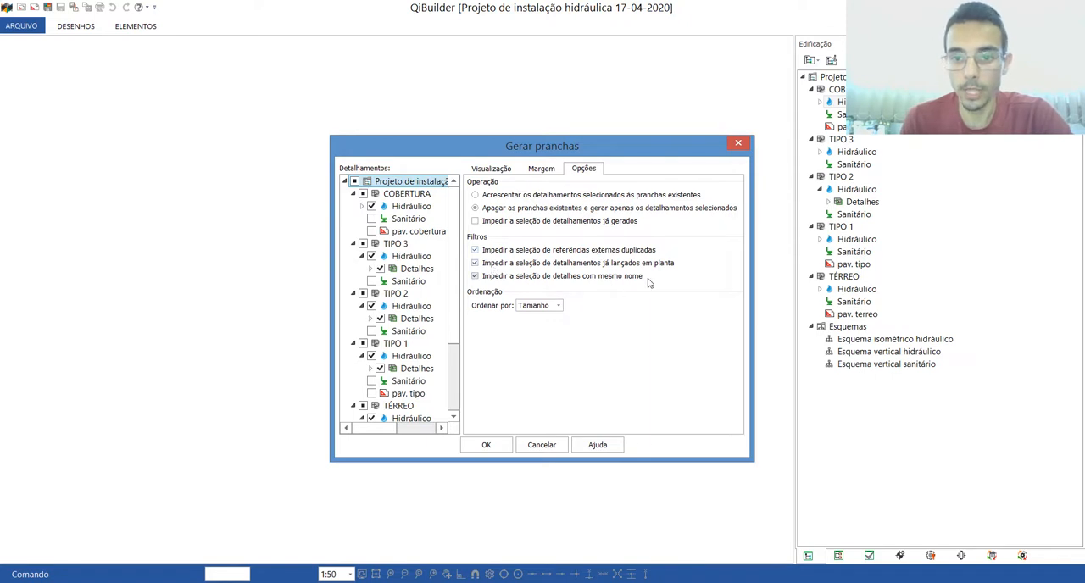
click(476, 276)
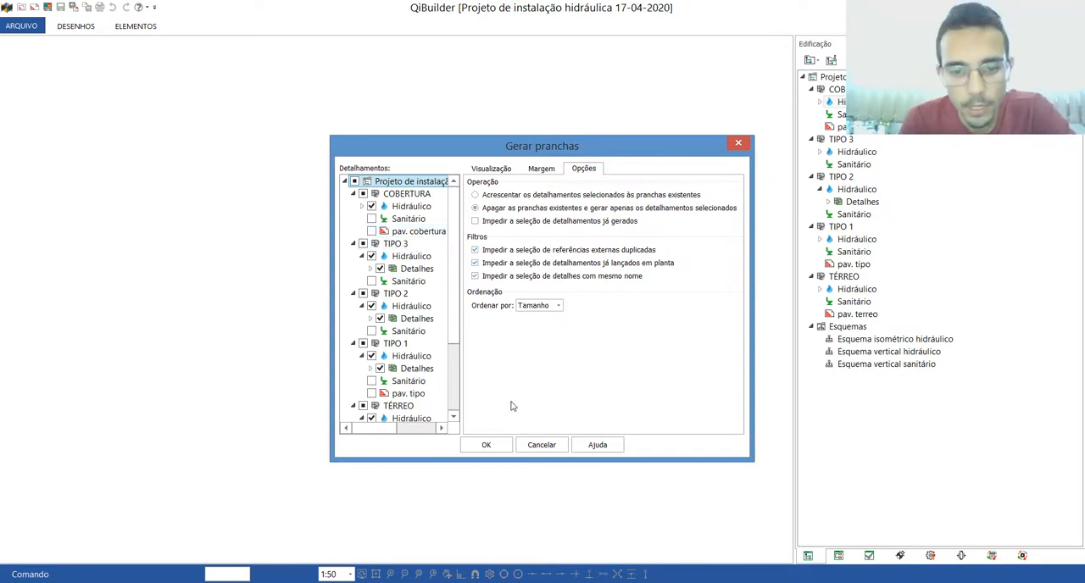
click(488, 445)
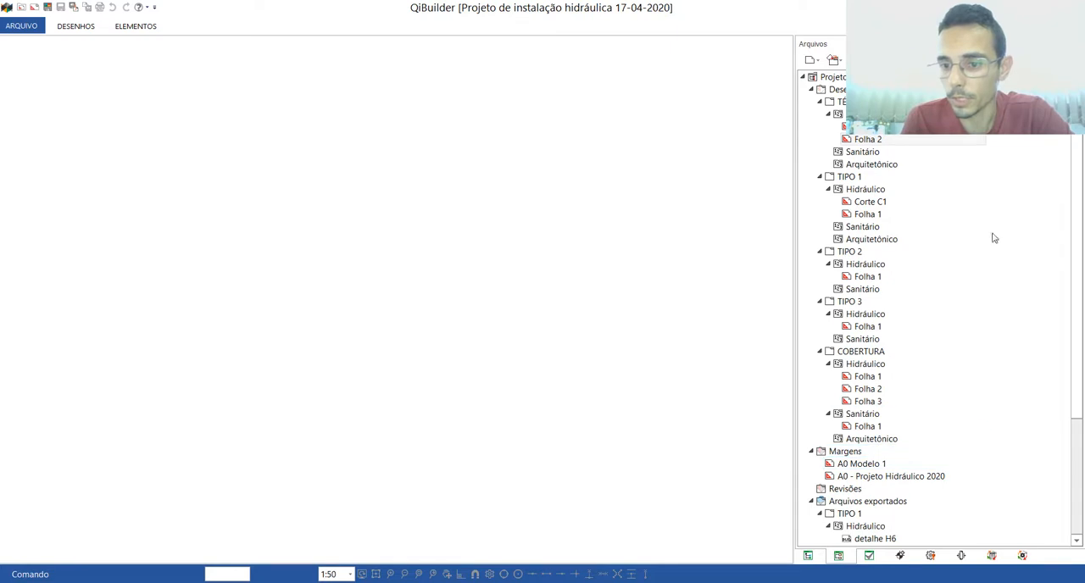
Step: Open the generated hydraulic sheets of TÉRREO (Folha 1 and Folha 2), TIPO 1, TIPO 2 and TIPO 3 to inspect their layouts
click(867, 214)
click(865, 278)
click(867, 326)
double_click(866, 128)
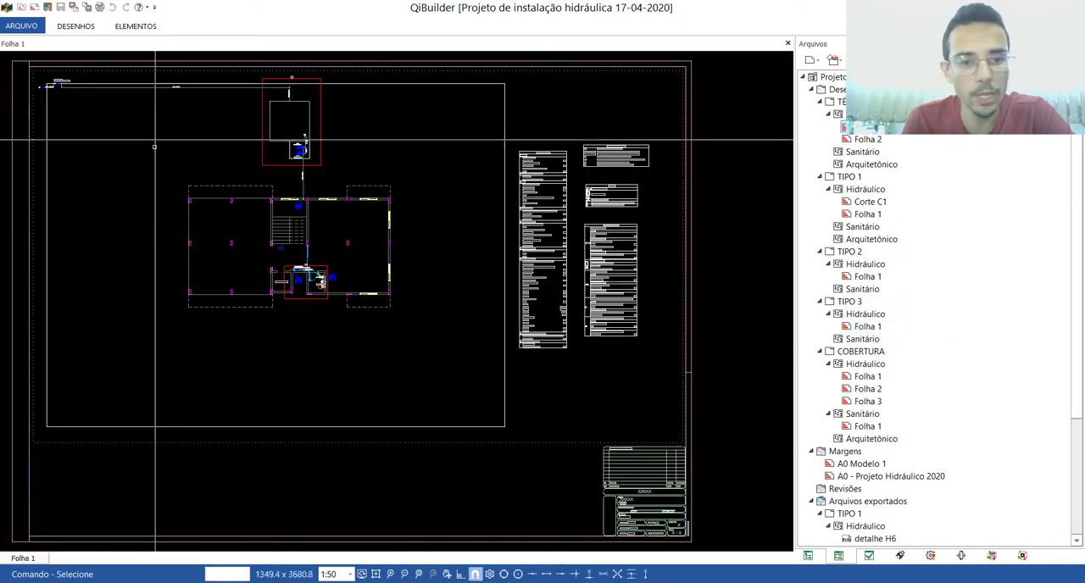
double_click(868, 139)
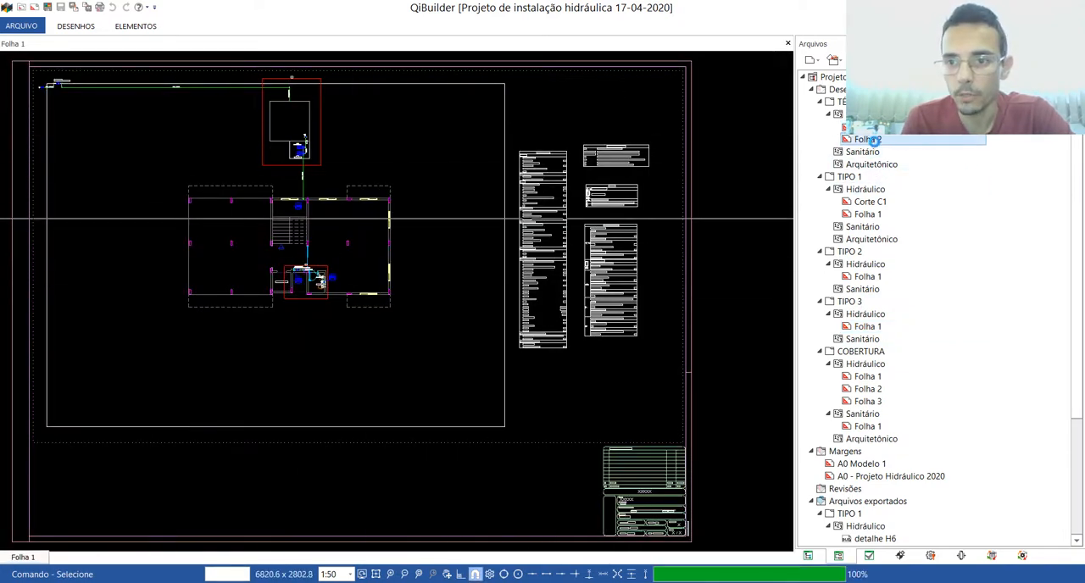
double_click(848, 214)
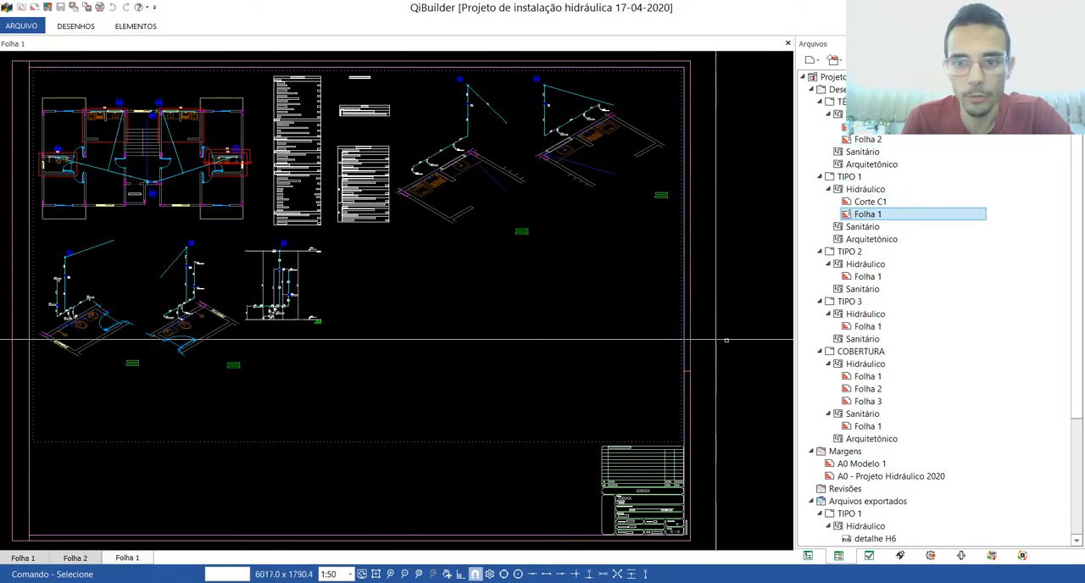
double_click(862, 279)
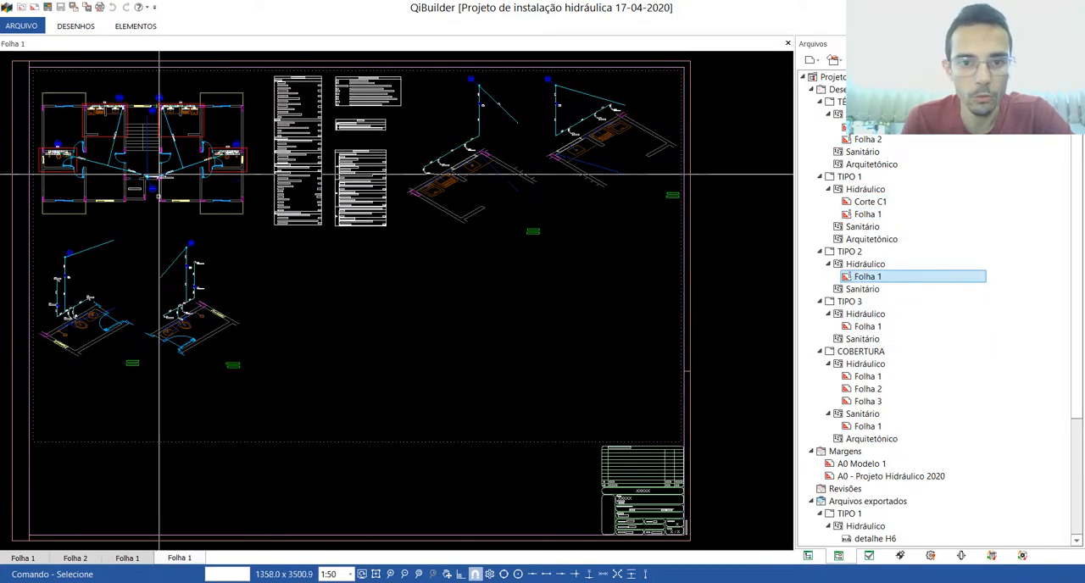
double_click(865, 326)
Step: Open COBERTURA's hydraulic sheets Folha 1, Folha 2 and Folha 3, and examine where Folha 3's drawing lies relative to its margin
double_click(866, 375)
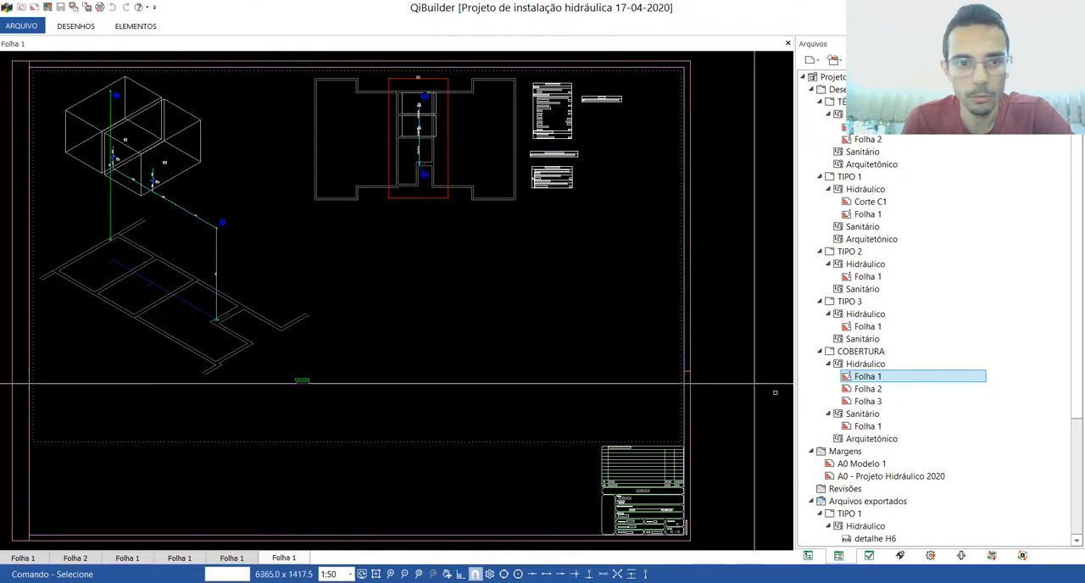
double_click(863, 389)
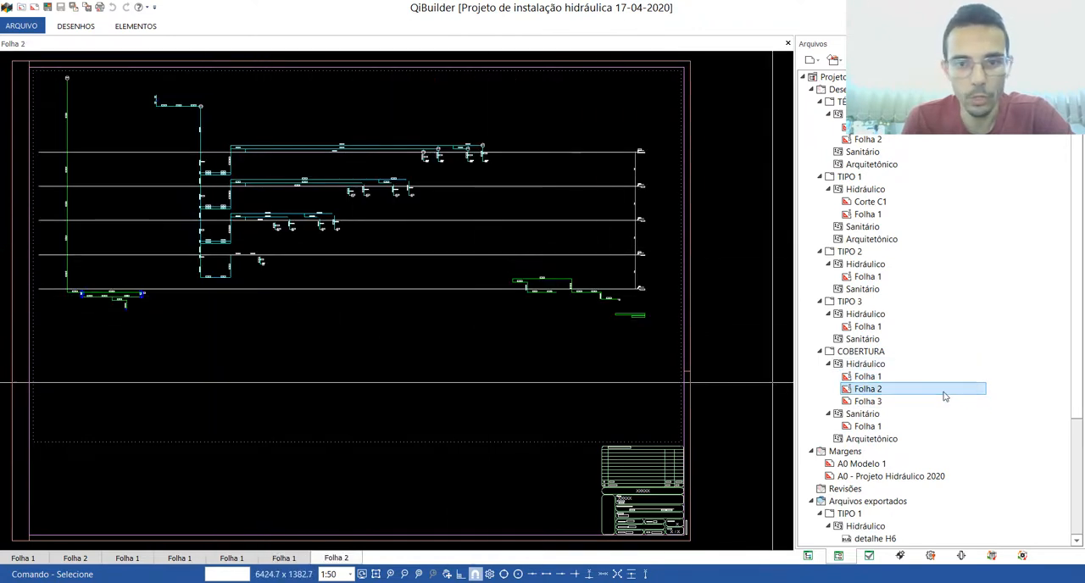
double_click(876, 403)
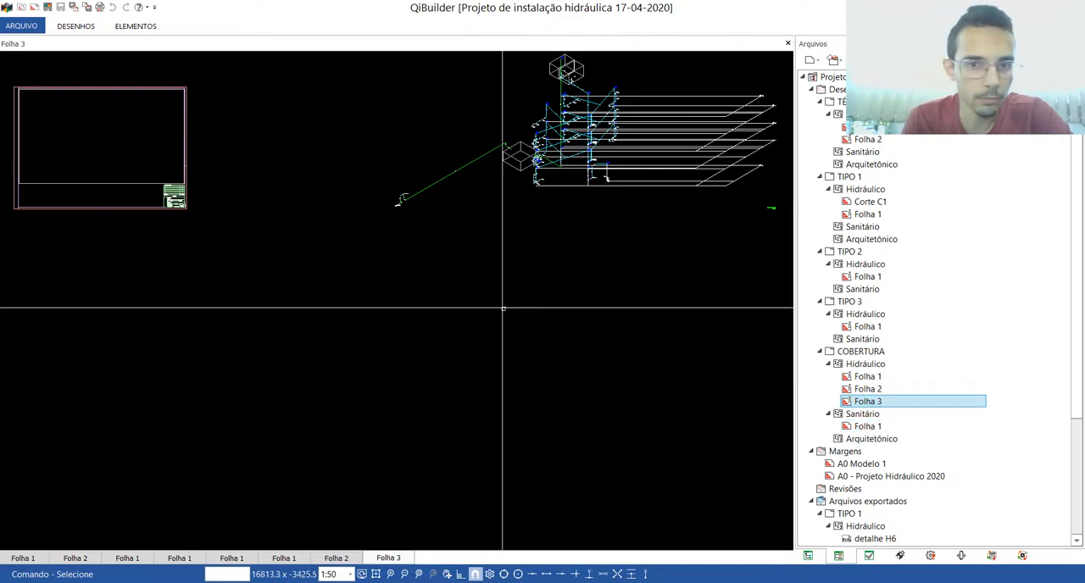
scroll(513, 312, down, 3)
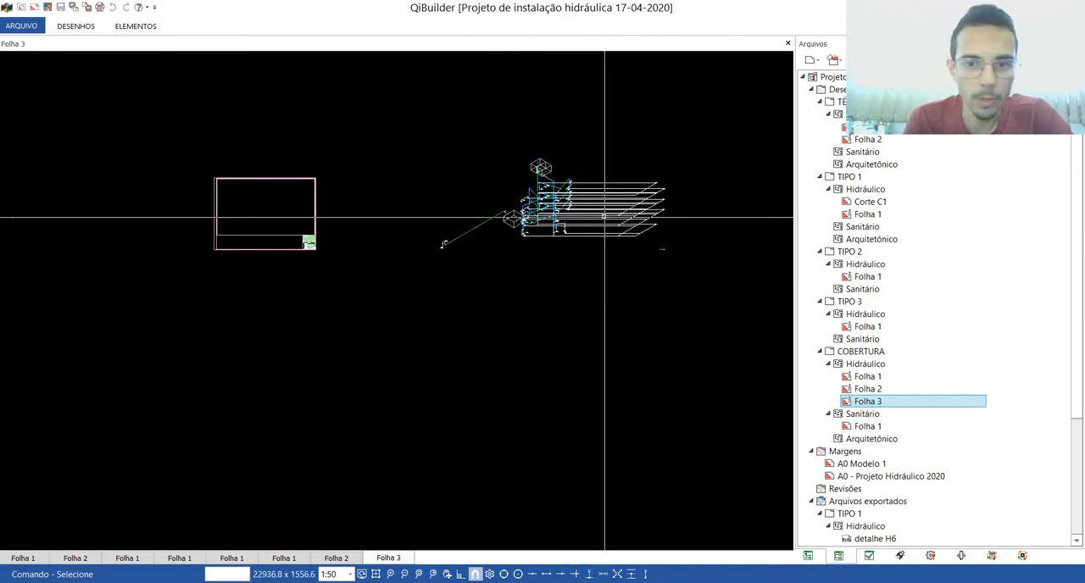
scroll(474, 202, up, 2)
scroll(475, 202, up, 2)
scroll(615, 331, down, 3)
Step: Review the open sheets from TÉRREO to COBERTURA, examining how much free space each one has for combining drawings
click(21, 558)
click(69, 559)
click(127, 560)
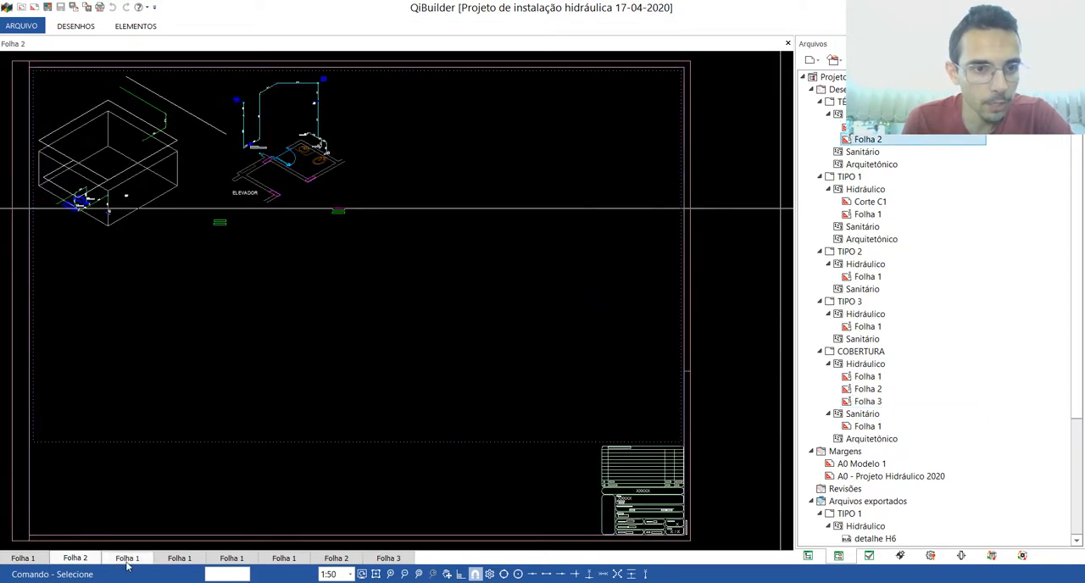
click(26, 558)
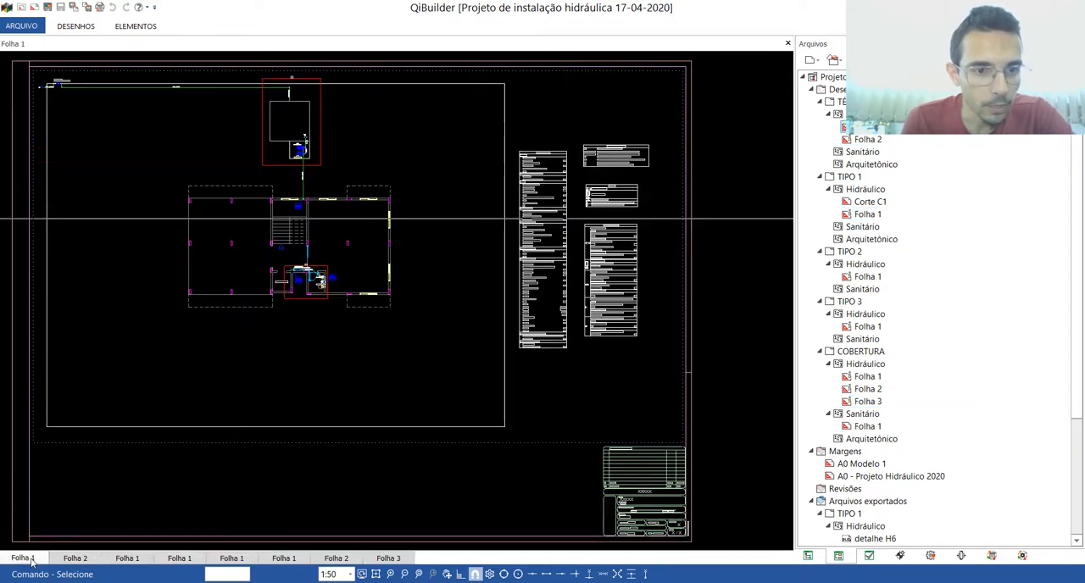
click(76, 558)
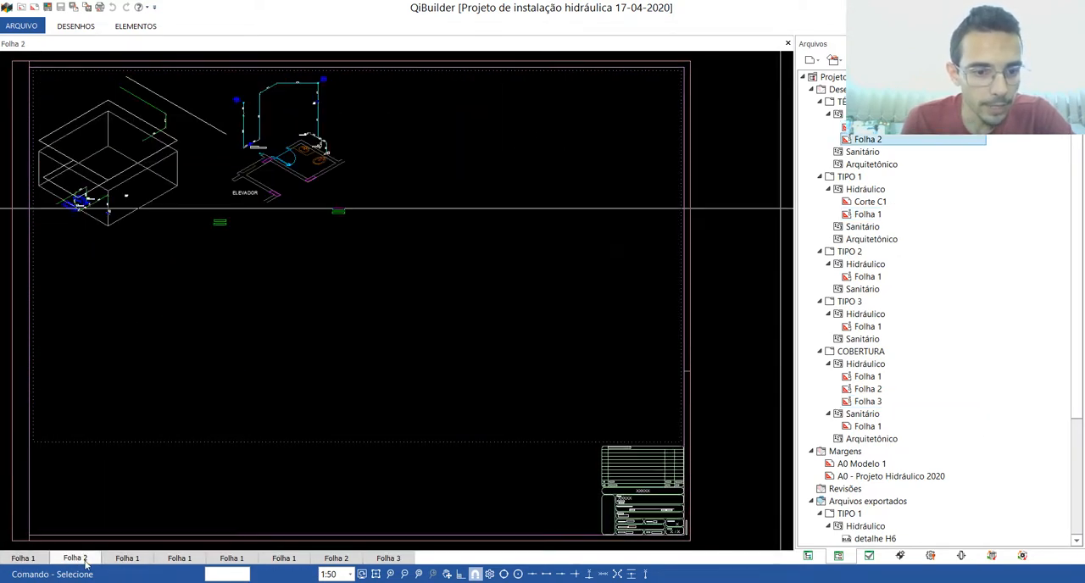
click(128, 558)
click(179, 559)
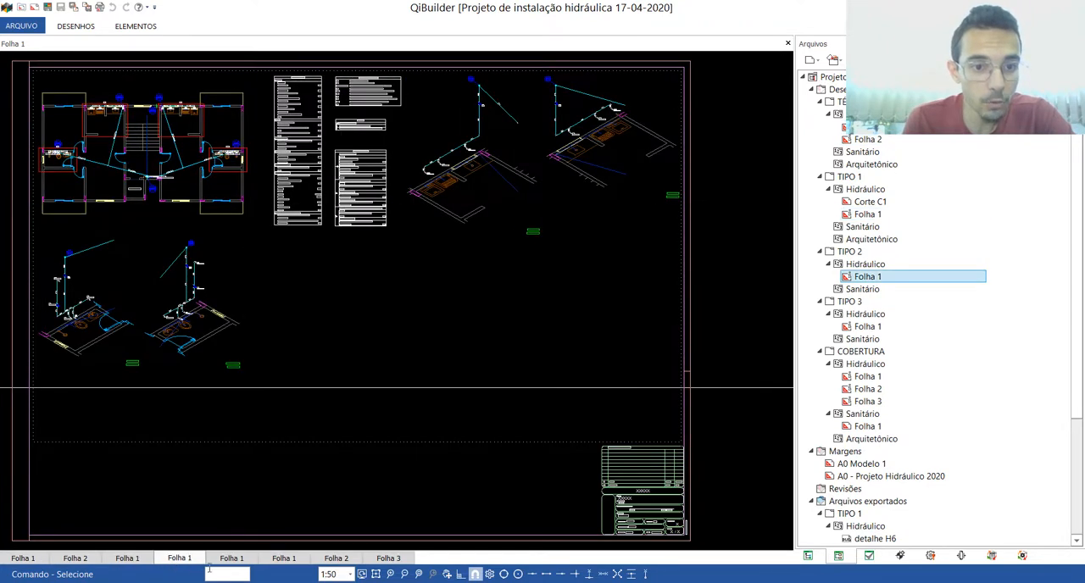
click(231, 558)
click(280, 560)
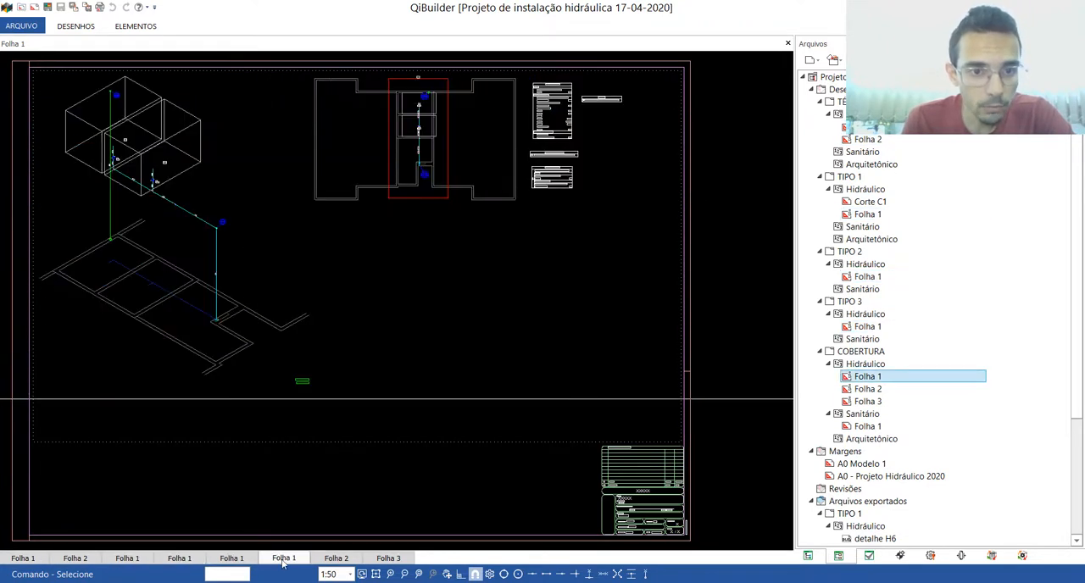
click(334, 559)
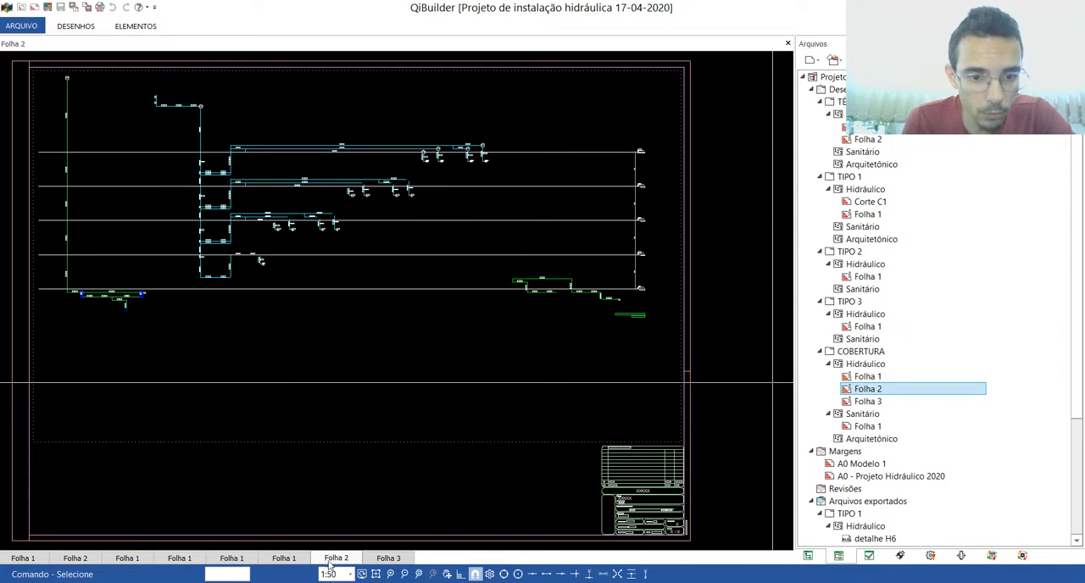
Step: Remove the two isometric details from TÉRREO's hydraulic sheet Folha 2
click(69, 560)
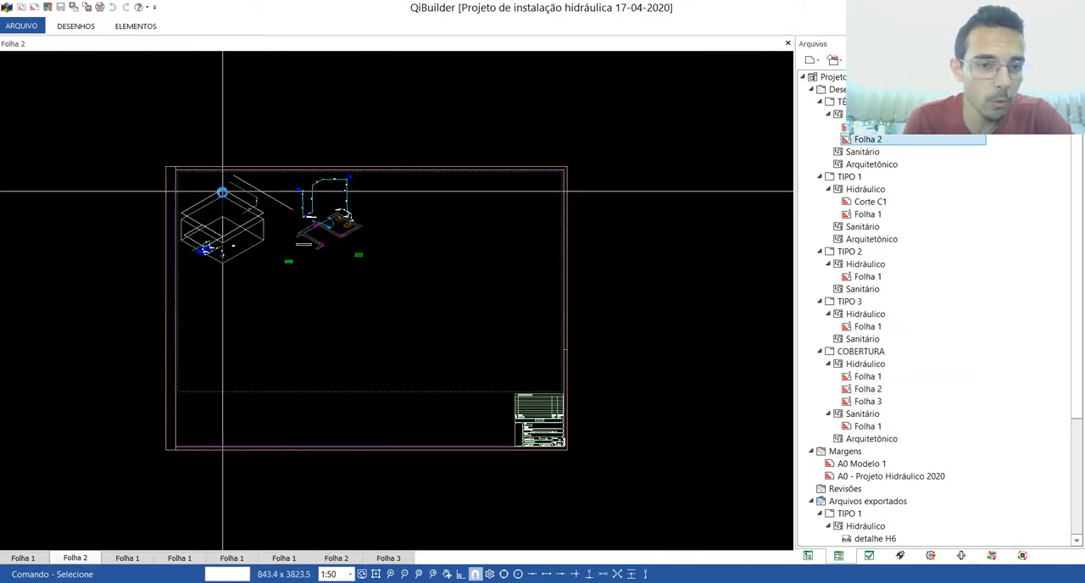
scroll(271, 233, up, 3)
mouse_move(567, 200)
mouse_down()
mouse_move(342, 312)
mouse_move(214, 350)
mouse_up()
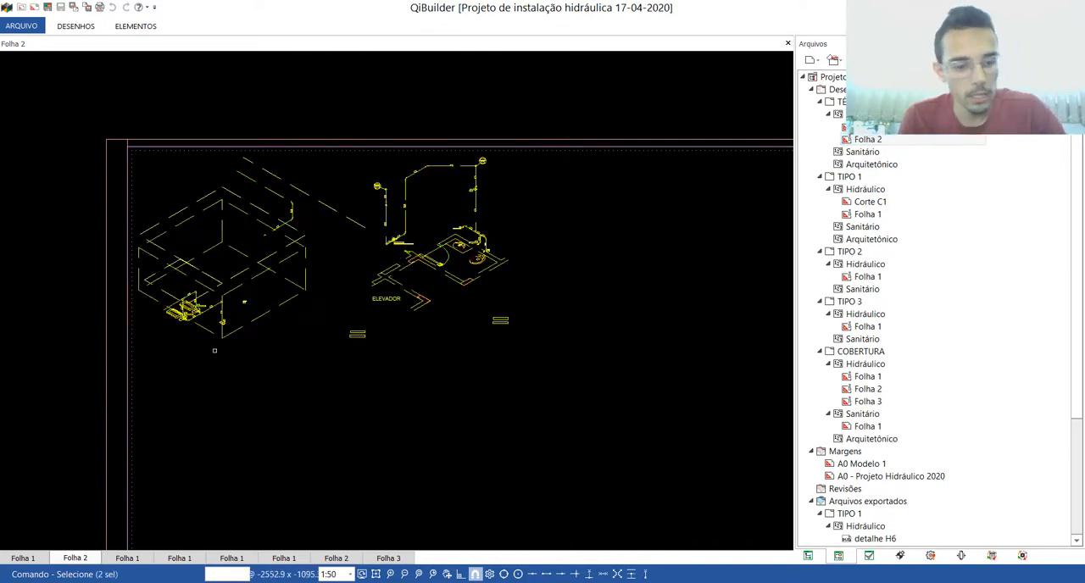
key(Delete)
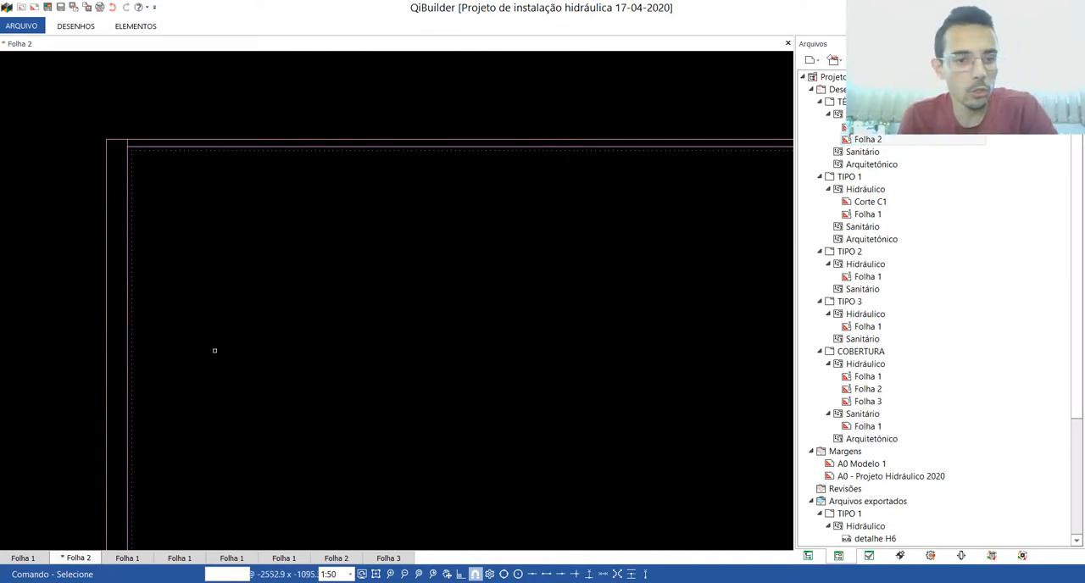
Step: Place the two copied isometric details on TIPO 1's hydraulic sheet Folha 1, in the free area above the title block
click(128, 558)
scroll(322, 356, down, 2)
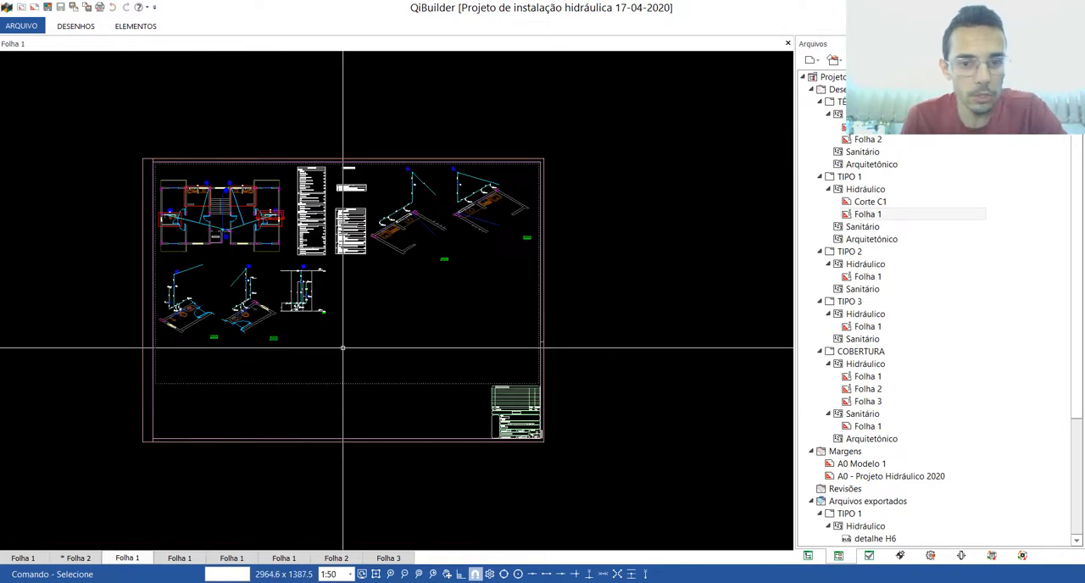
scroll(349, 364, up, 3)
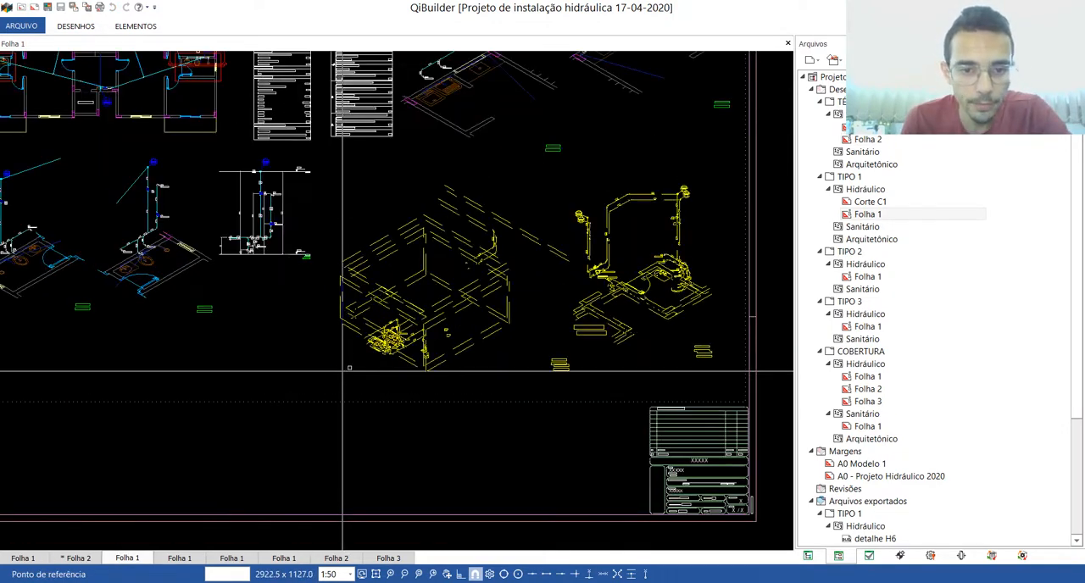
click(351, 367)
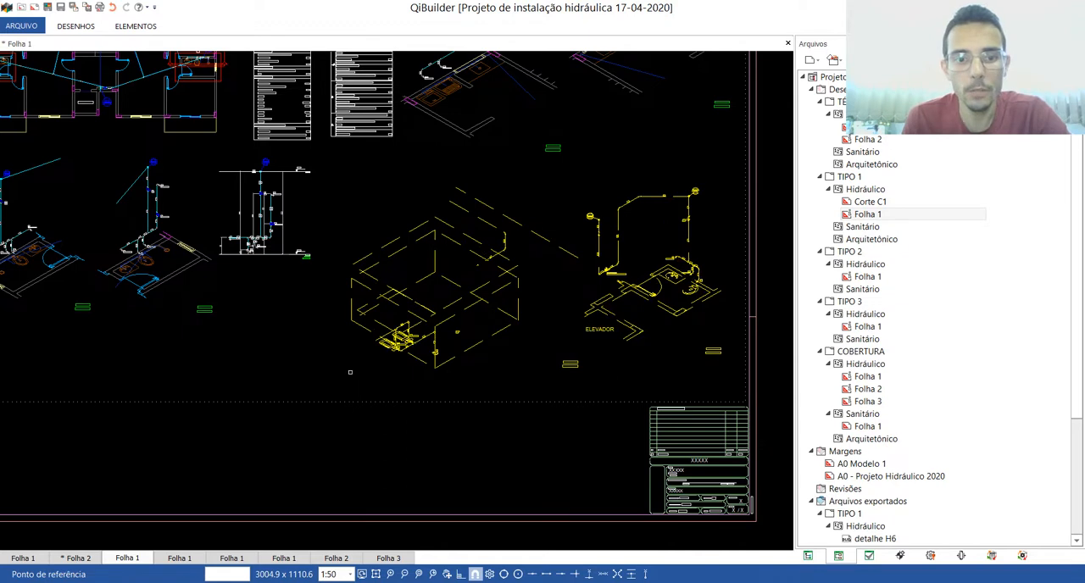
key(Escape)
scroll(349, 384, down, 4)
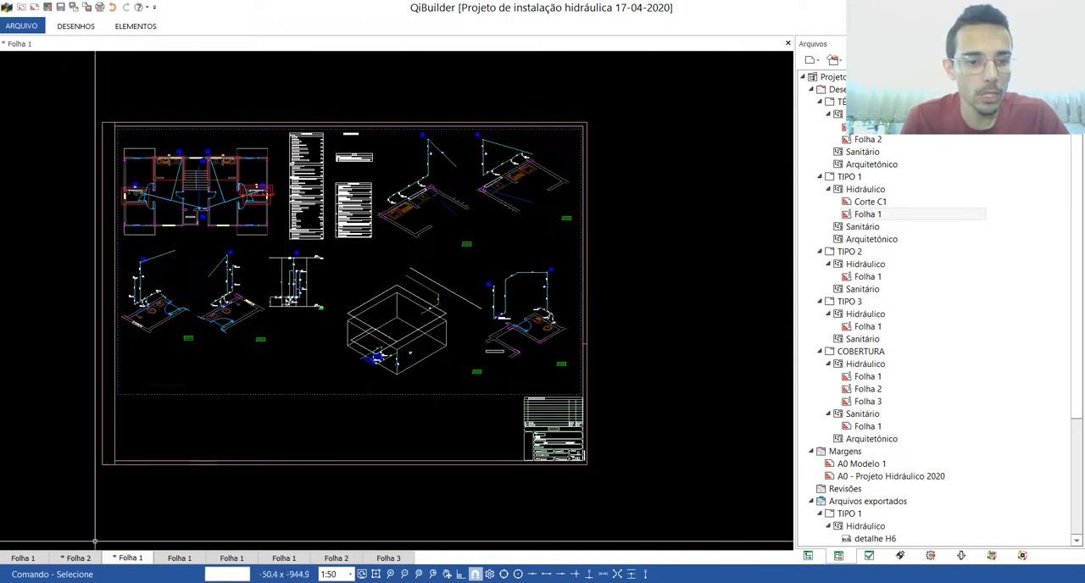
Step: Delete the emptied sheet Folha 2 of TÉRREO's hydraulic drawings from the project
click(77, 559)
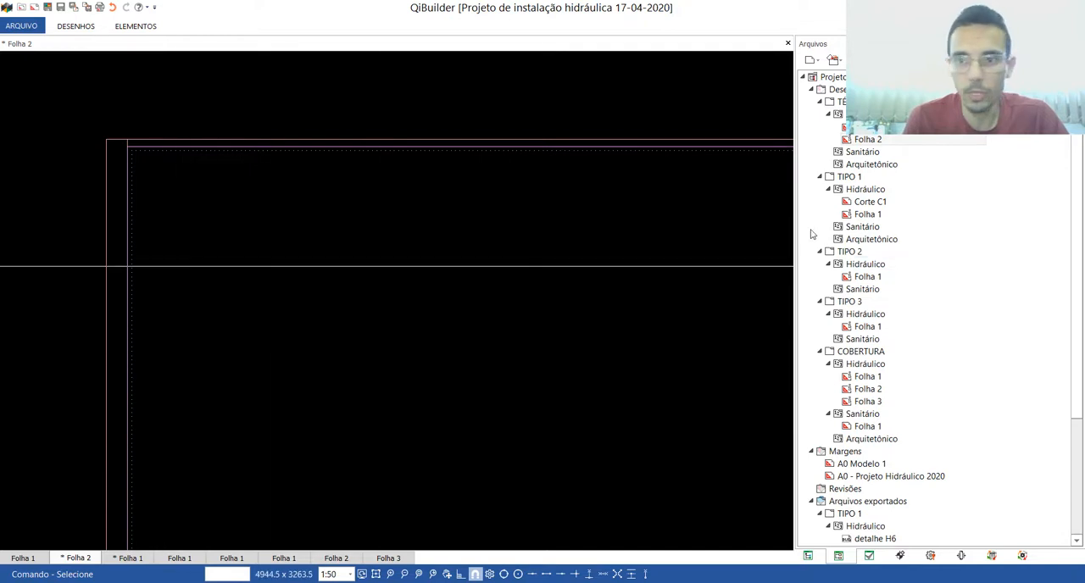
right_click(871, 140)
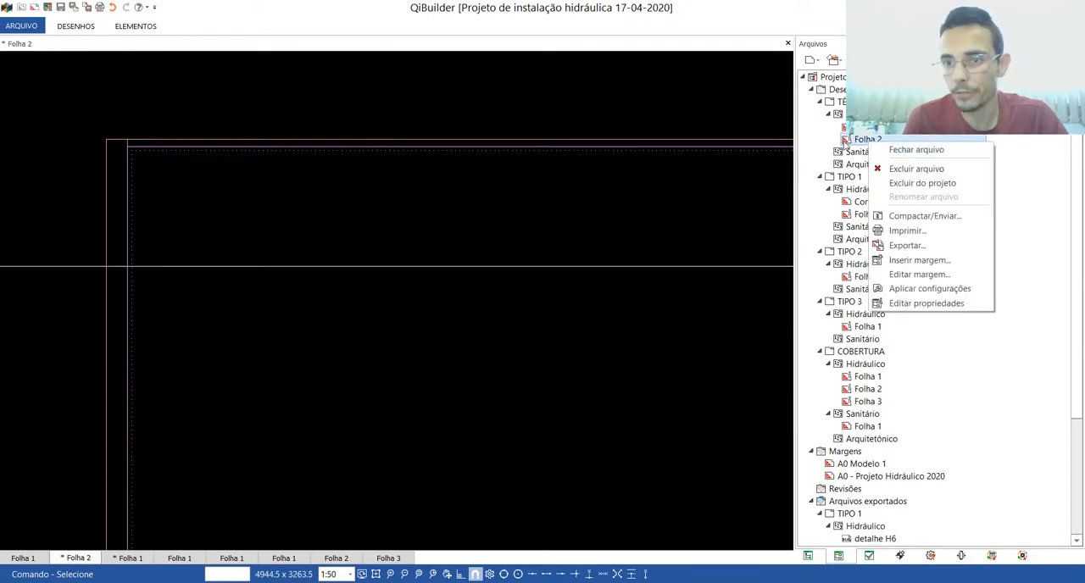
click(904, 169)
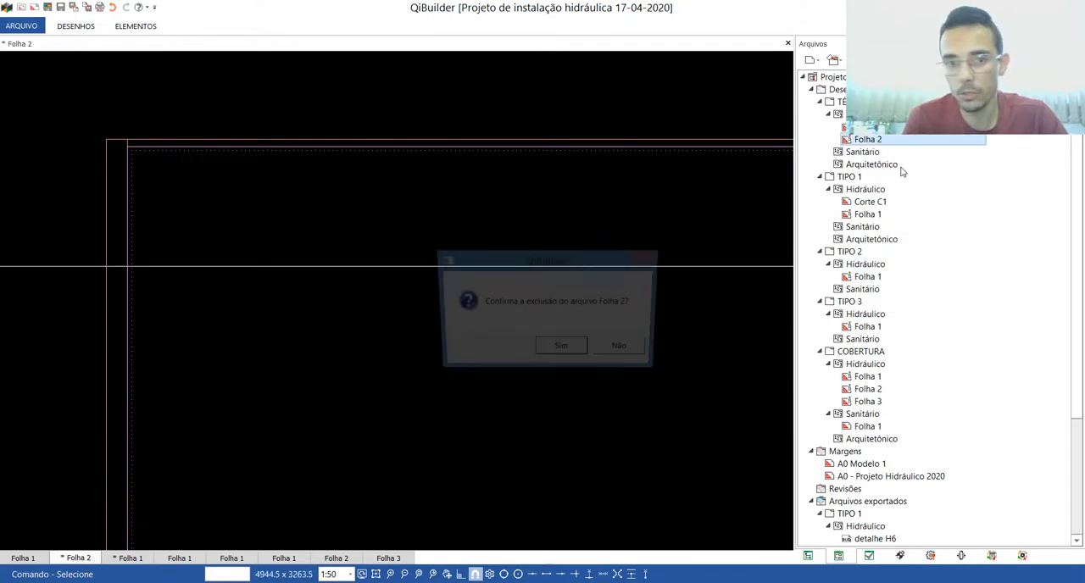
click(561, 351)
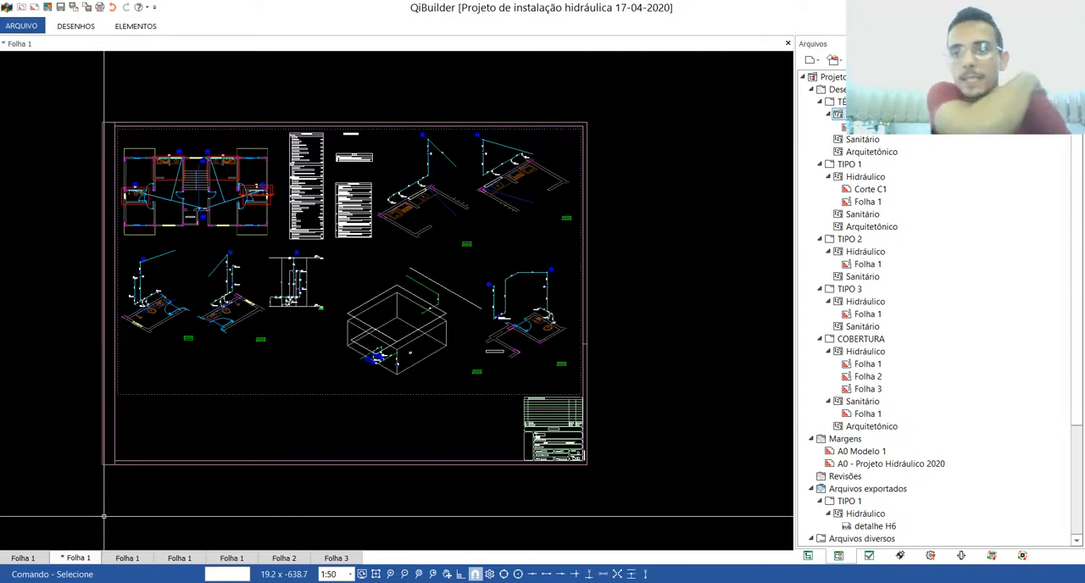
Step: Review the open hydraulic sheets from TÉRREO's Folha 1 through TIPO 1, TIPO 2 and TIPO 3 to COBERTURA's Folha 2
click(38, 560)
click(78, 559)
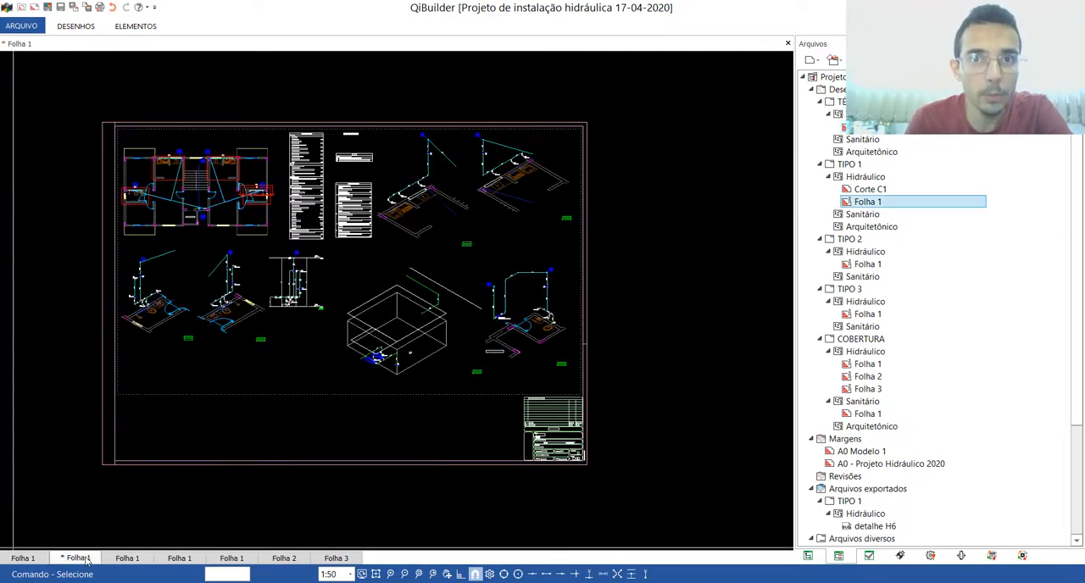
click(126, 560)
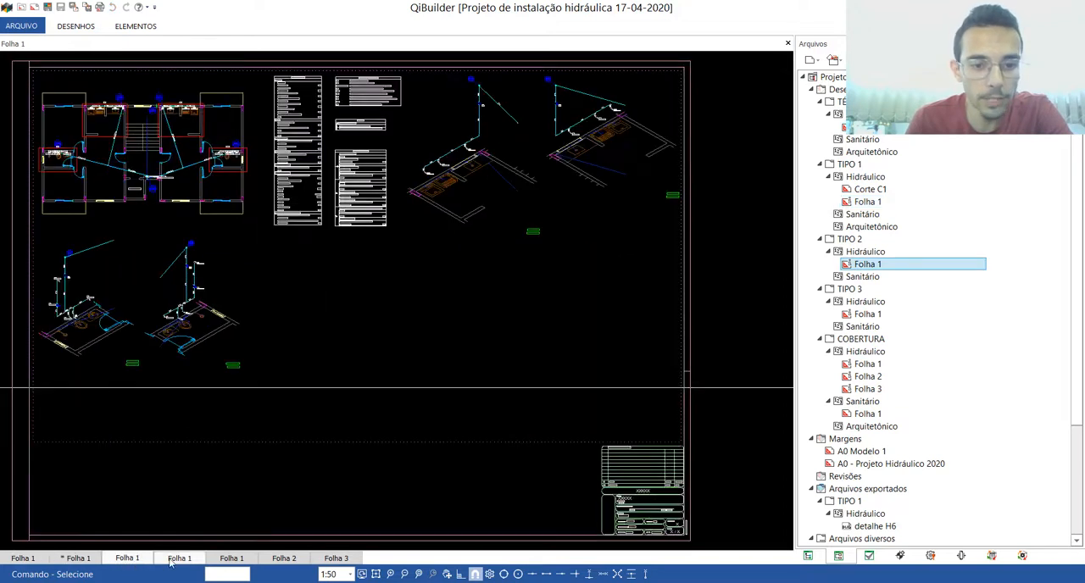
click(175, 560)
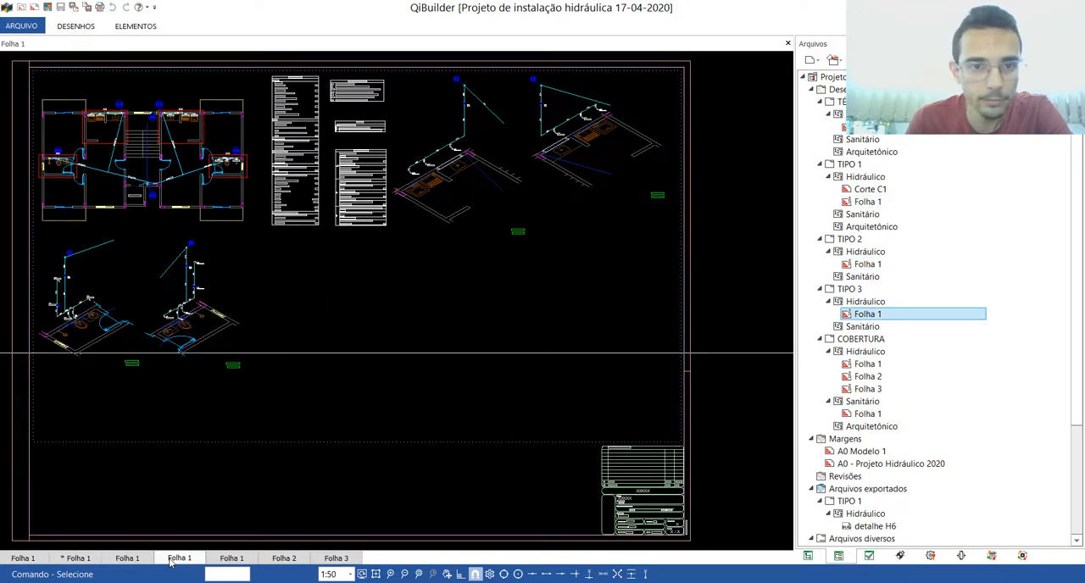
click(230, 560)
click(281, 559)
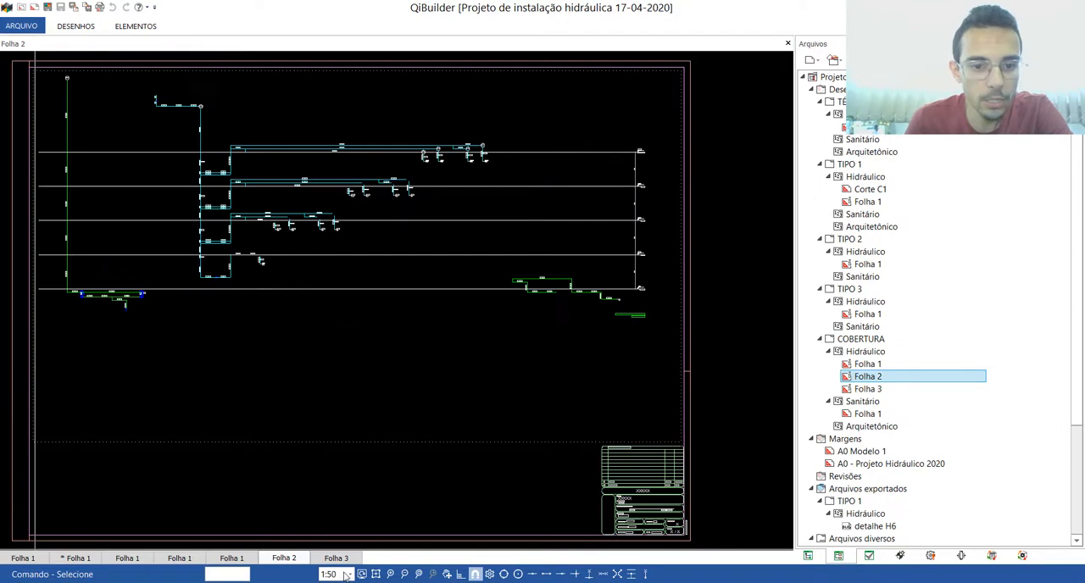
Step: Inspect the isometric scheme on COBERTURA's hydraulic sheet Folha 3 and delete that sheet from the project
click(337, 560)
scroll(509, 280, up, 6)
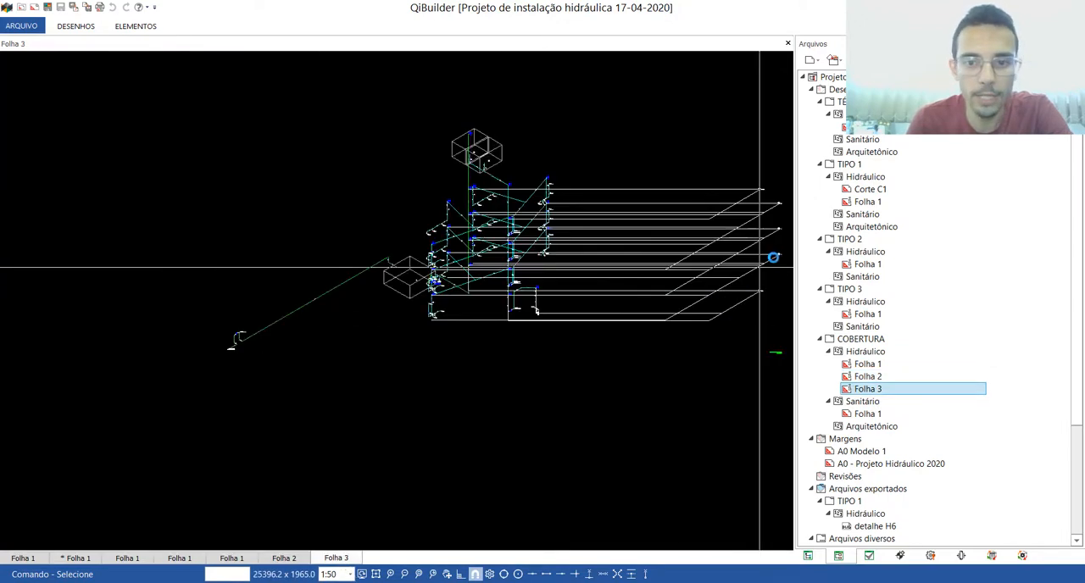
scroll(679, 258, down, 6)
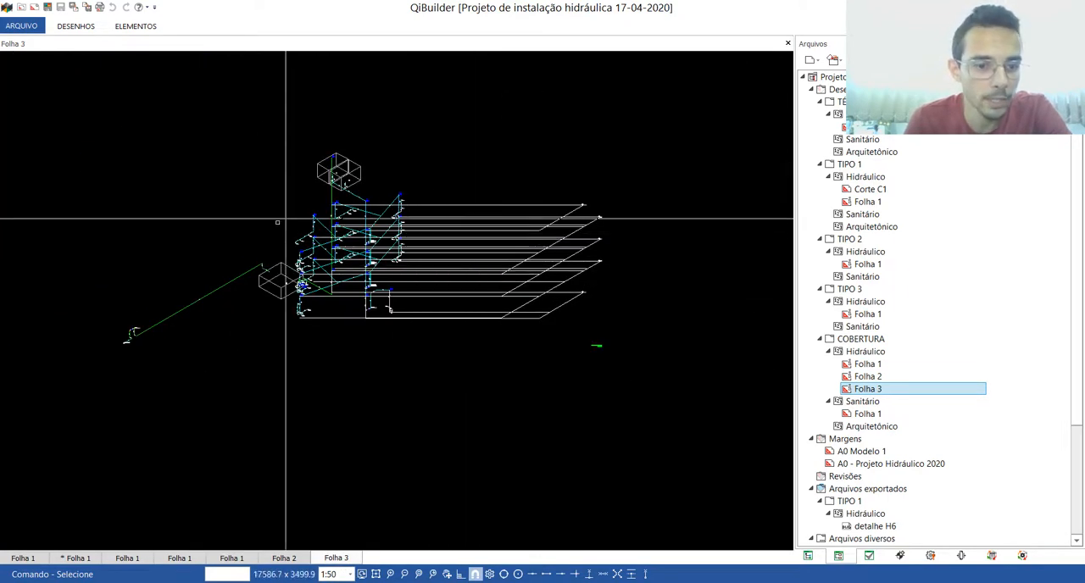
scroll(337, 248, up, 3)
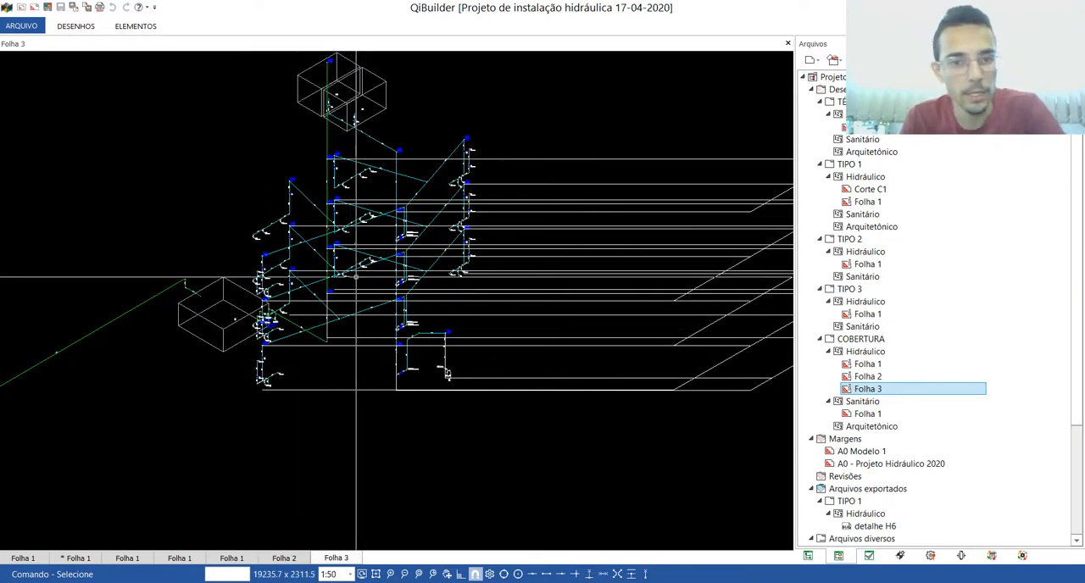
scroll(287, 346, up, 3)
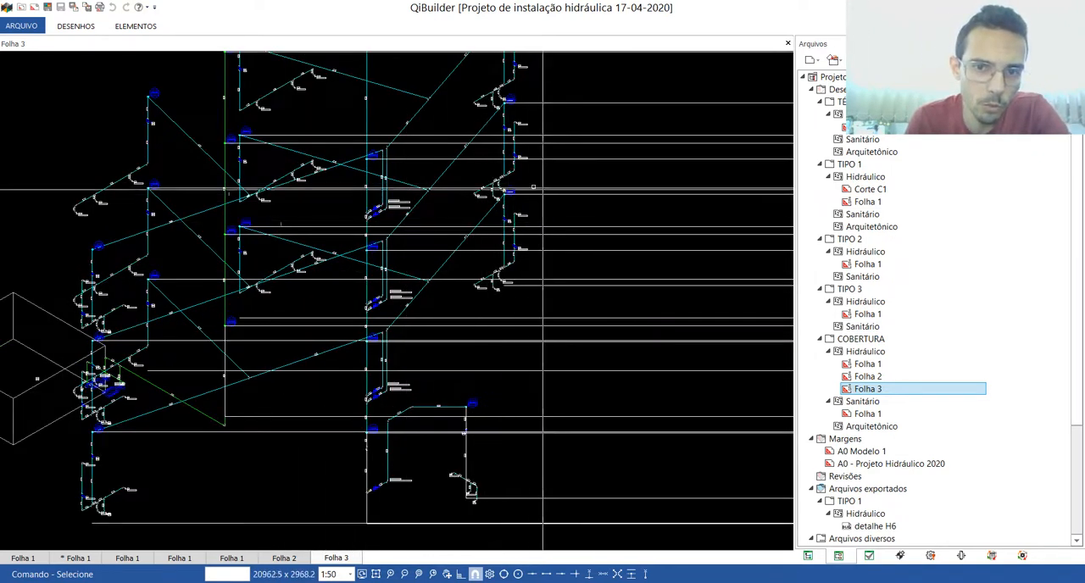
scroll(381, 292, down, 8)
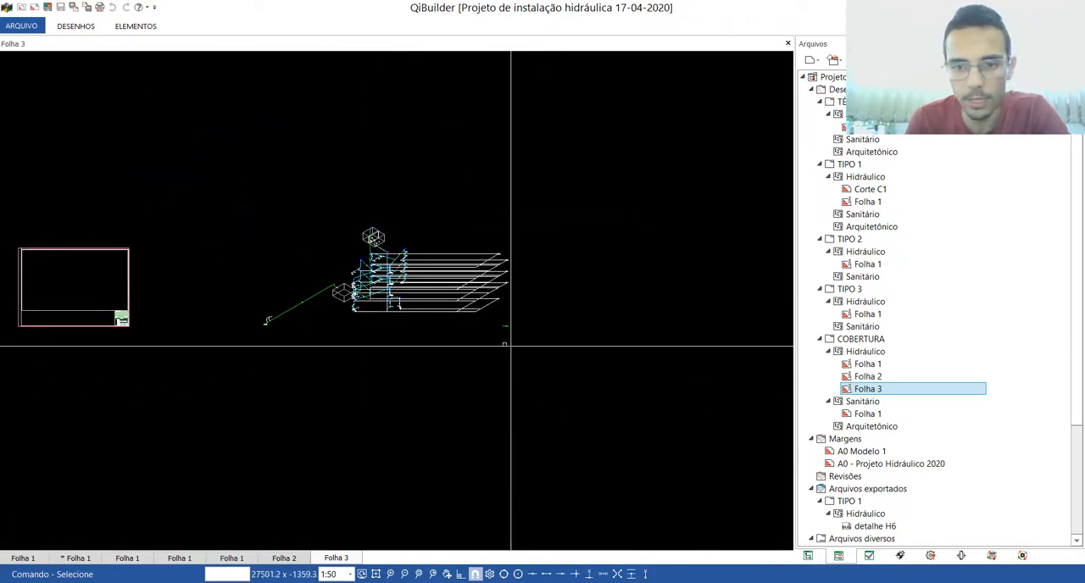
right_click(870, 391)
click(910, 416)
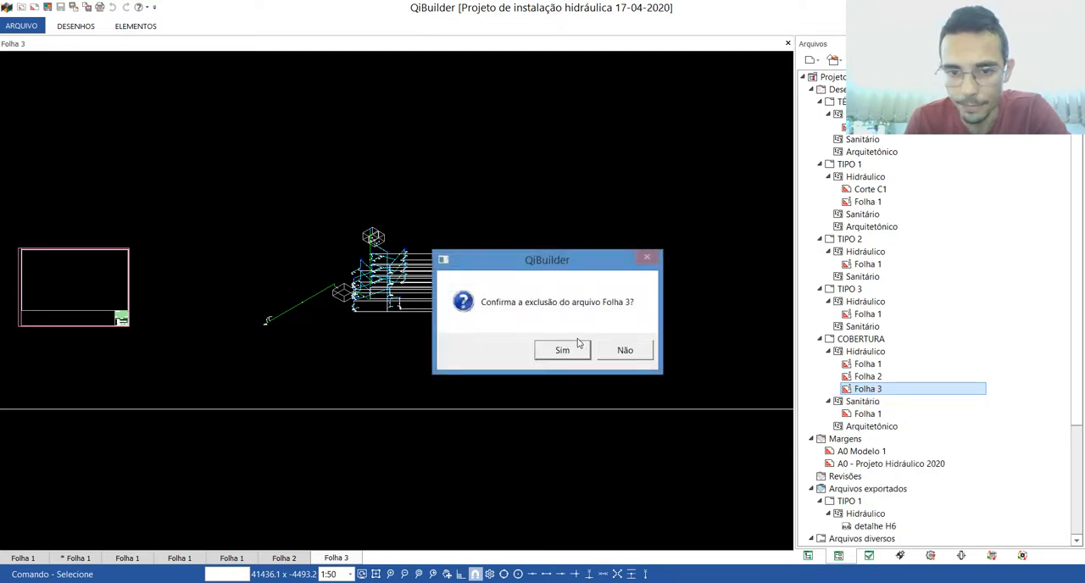
click(562, 350)
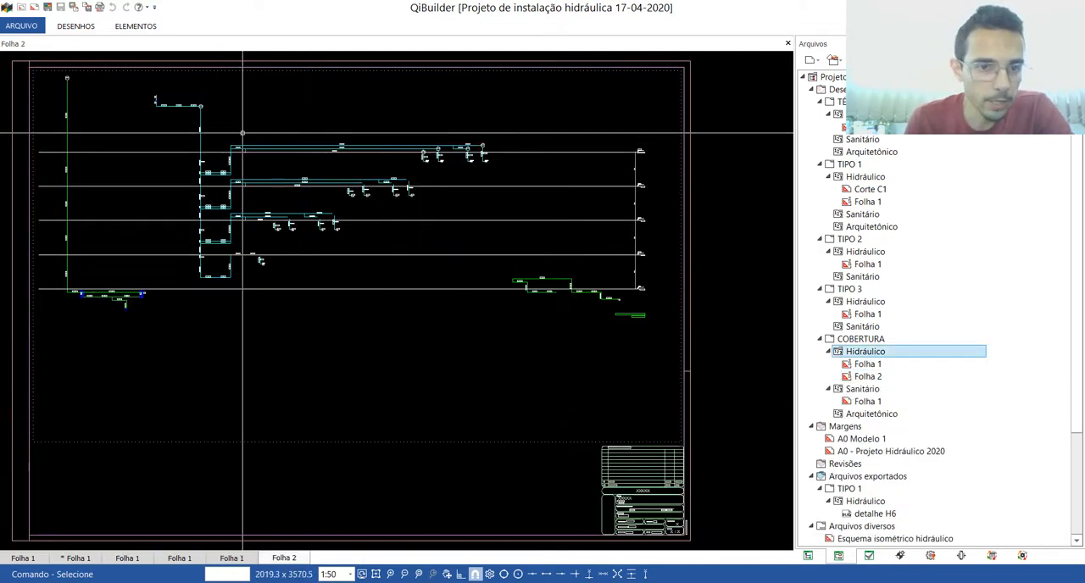
Step: Examine the title, pipe diameters and pressure labels of the Esquema vertical hidráulico on COBERTURA's Folha 2
scroll(653, 420, up, 5)
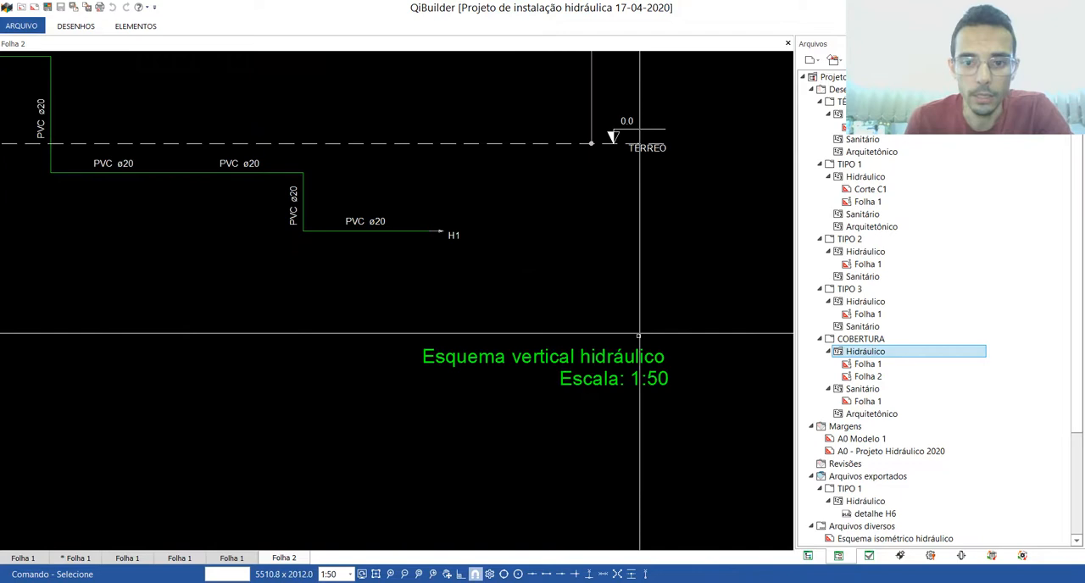
scroll(654, 420, down, 6)
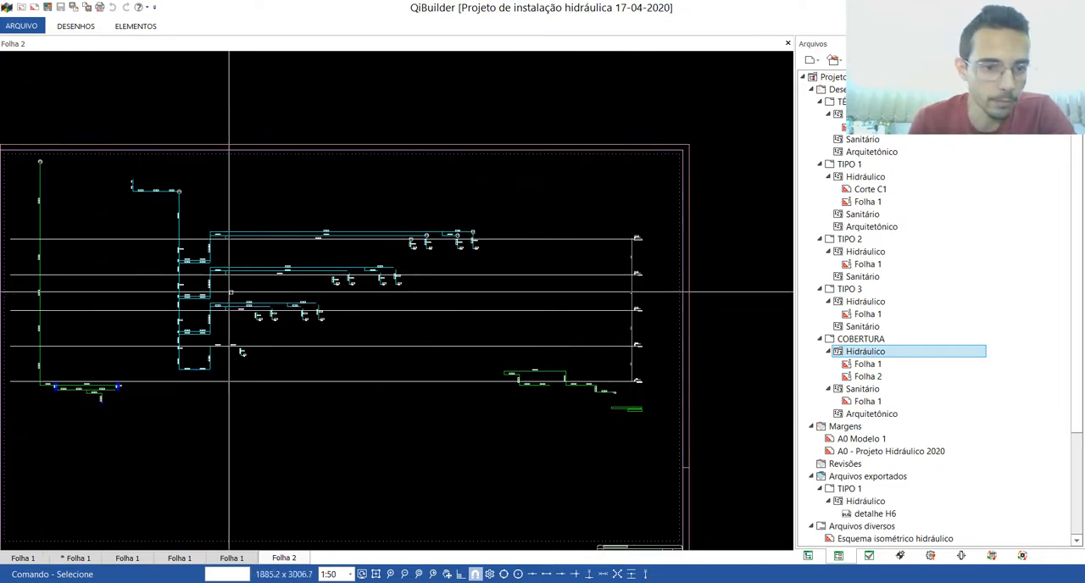
scroll(200, 352, up, 5)
scroll(302, 356, up, 3)
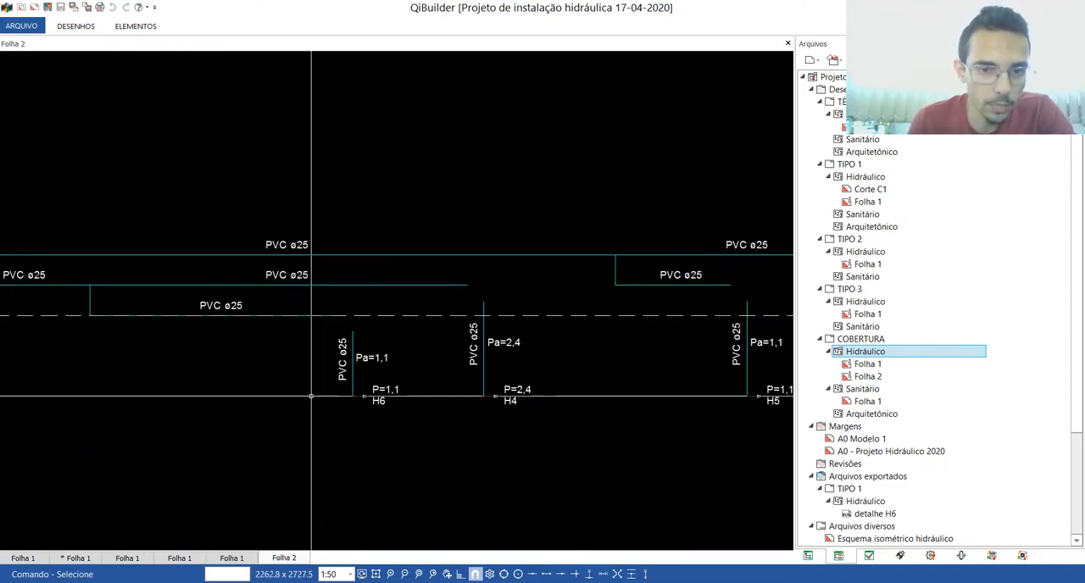
scroll(512, 293, down, 4)
scroll(513, 292, down, 3)
scroll(297, 190, up, 3)
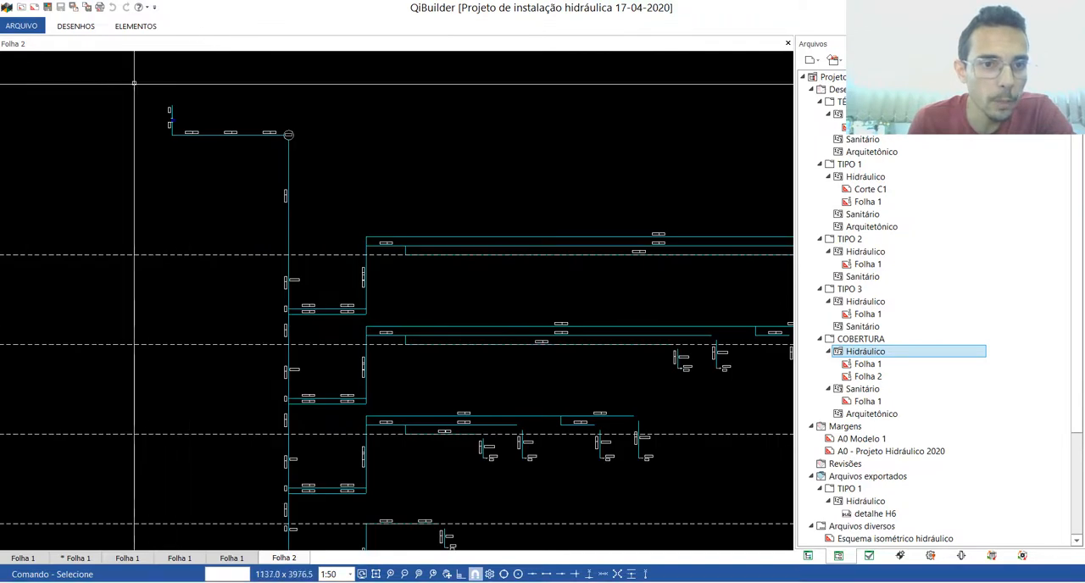
scroll(250, 268, up, 4)
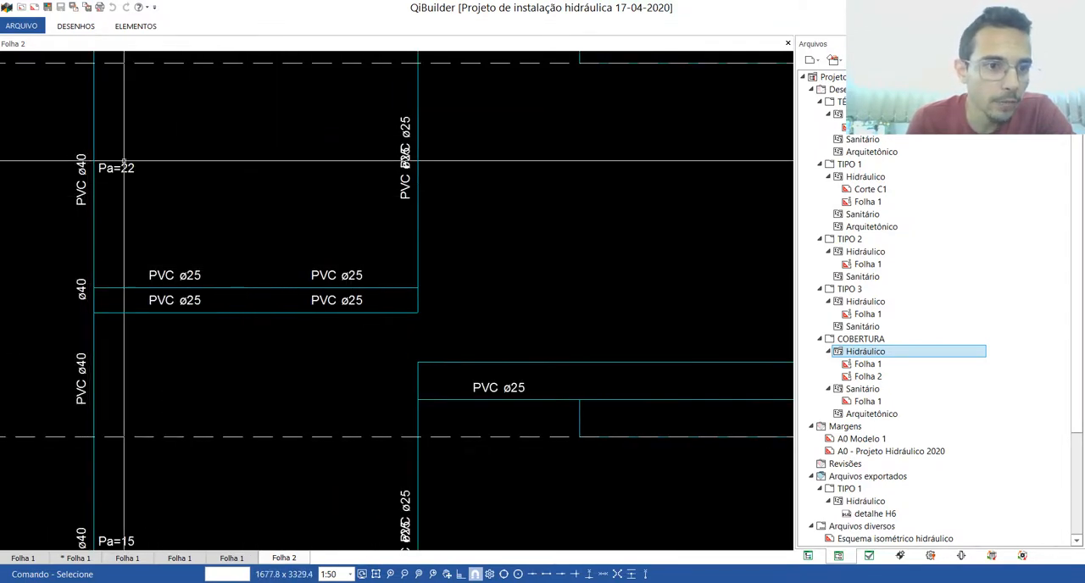
scroll(115, 181, down, 3)
scroll(200, 417, up, 3)
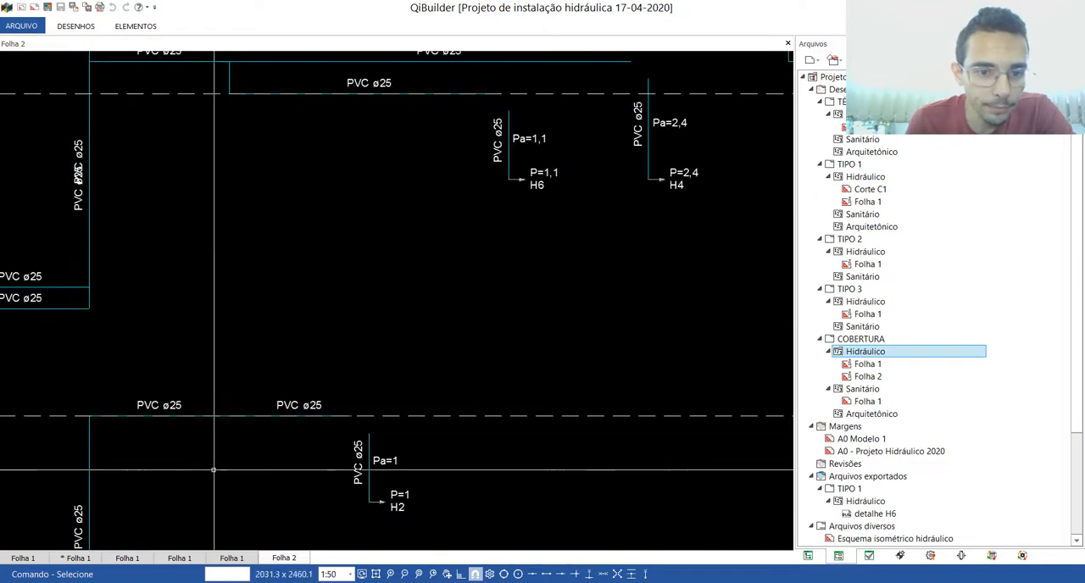
scroll(361, 517, up, 2)
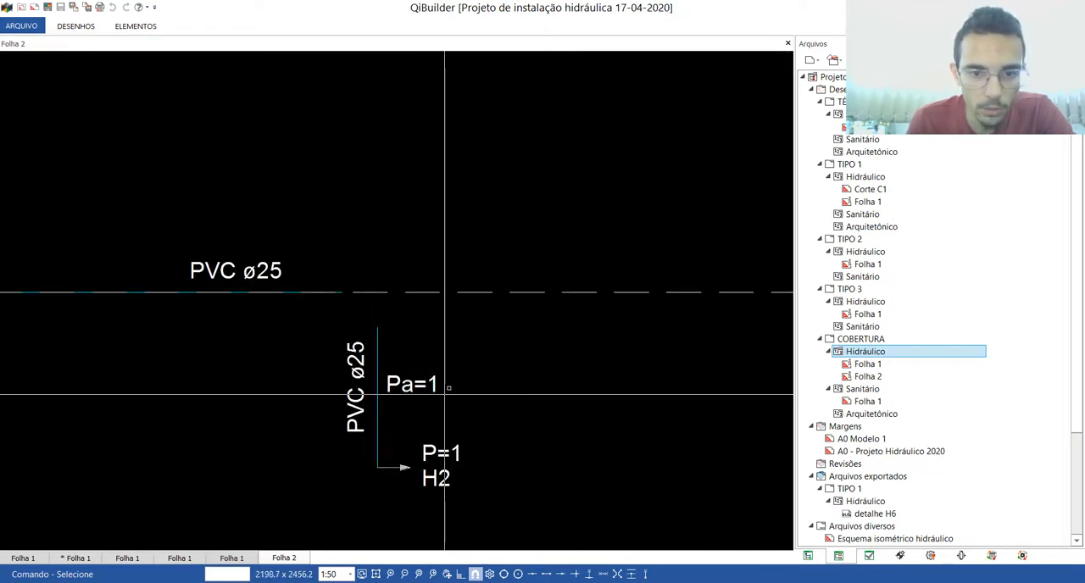
Step: Compare the pressures at branches H3 to H6 in the vertical scheme, and check how the whole drawing fits the sheet
scroll(441, 388, down, 4)
scroll(315, 442, up, 3)
scroll(325, 496, down, 4)
scroll(285, 246, up, 5)
scroll(286, 245, down, 4)
scroll(581, 283, up, 4)
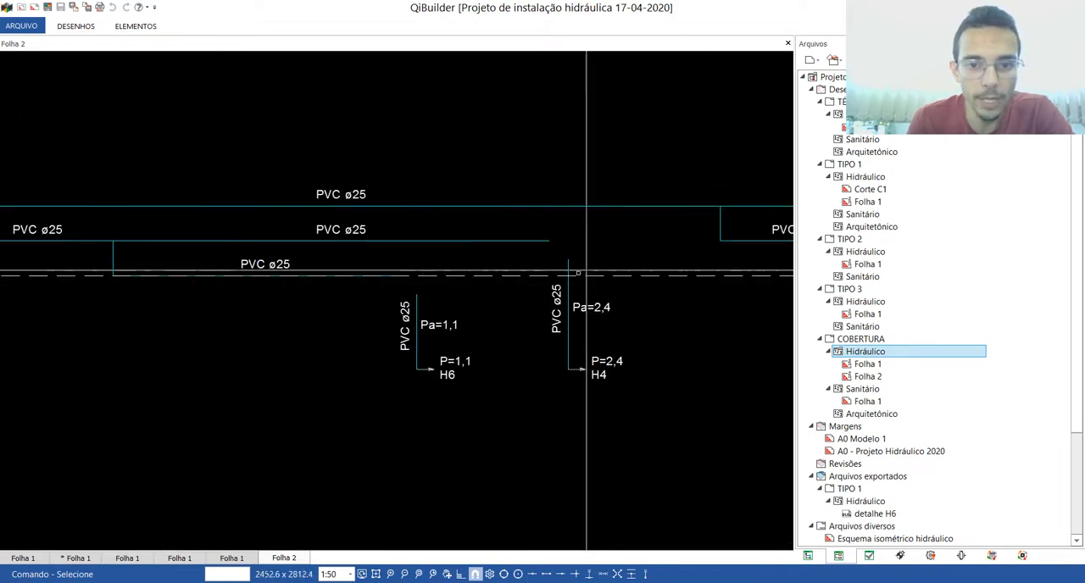
scroll(413, 387, down, 1)
scroll(428, 381, up, 3)
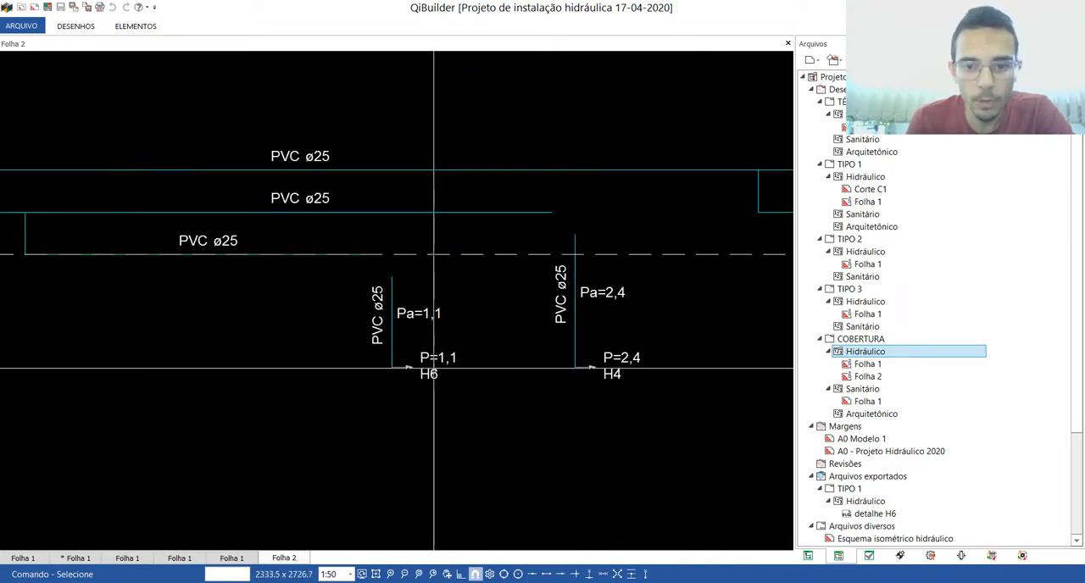
scroll(378, 375, down, 4)
scroll(508, 374, down, 3)
scroll(516, 378, up, 5)
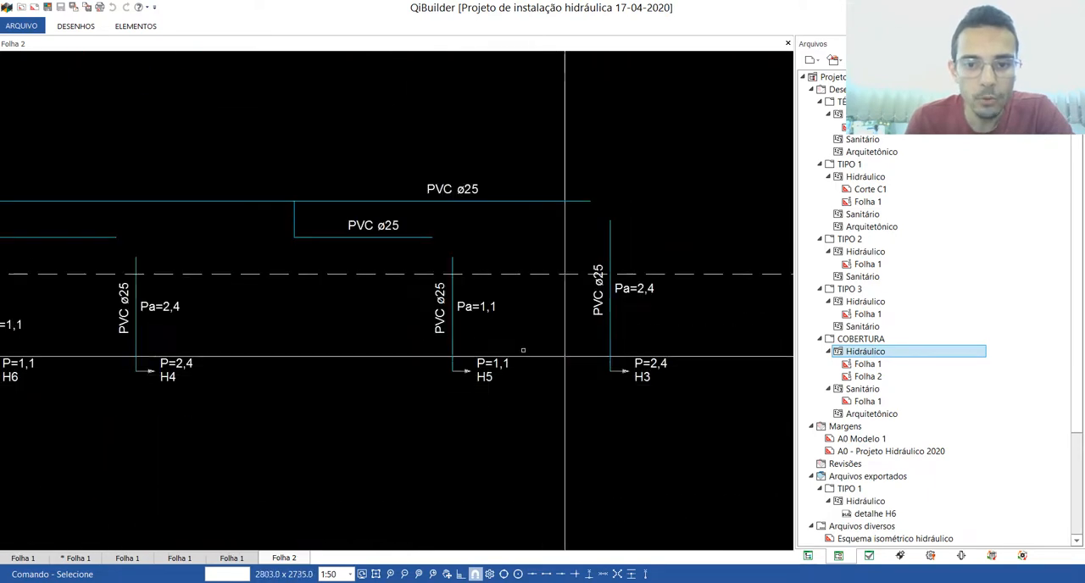
scroll(452, 320, down, 5)
scroll(452, 321, down, 4)
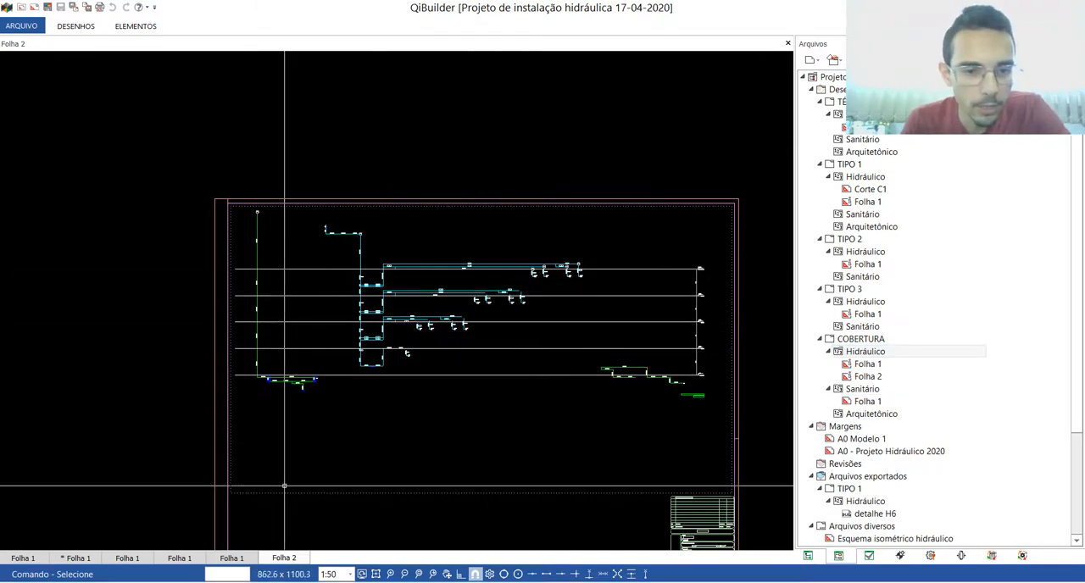
Step: Export TÉRREO's hydraulic Folha 1 as an AutoCAD 2007 DWG named Folha 1 to the desktop folder ARQUIVOS DWG EXPORTADO QIBUILDER
click(227, 557)
click(178, 558)
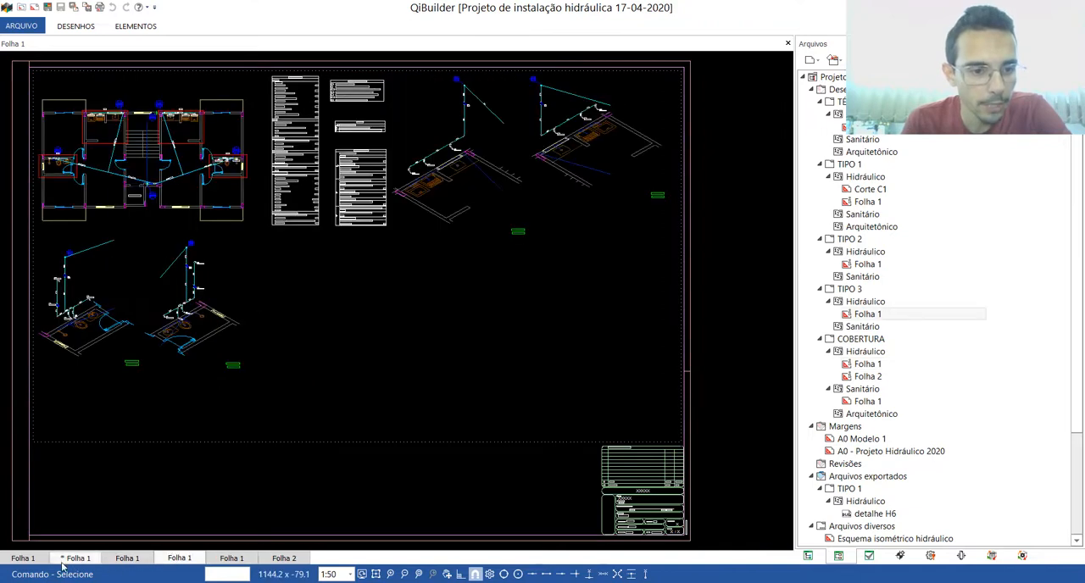
click(30, 559)
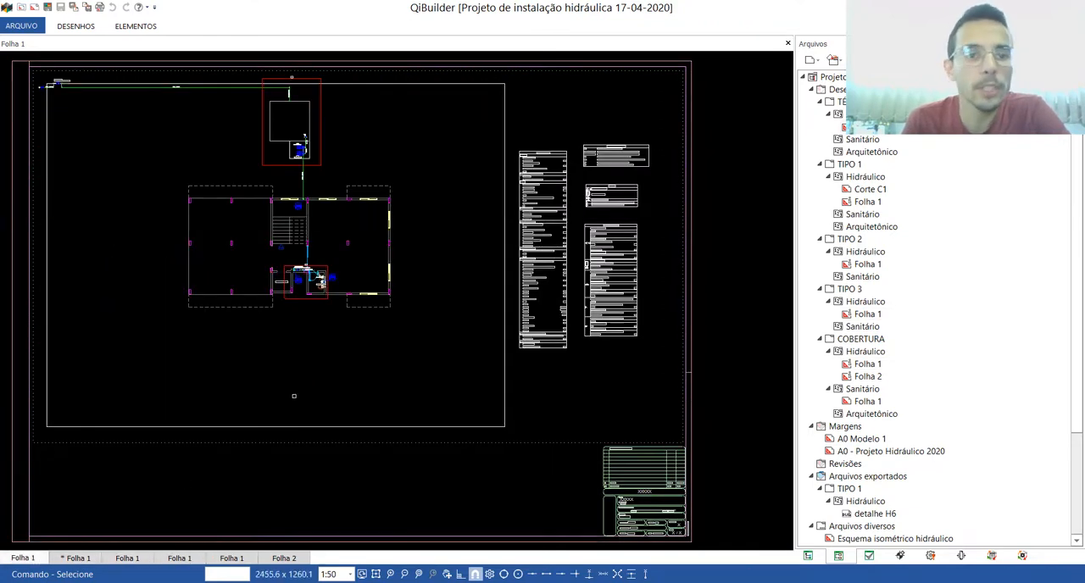
scroll(299, 380, down, 3)
scroll(288, 309, up, 4)
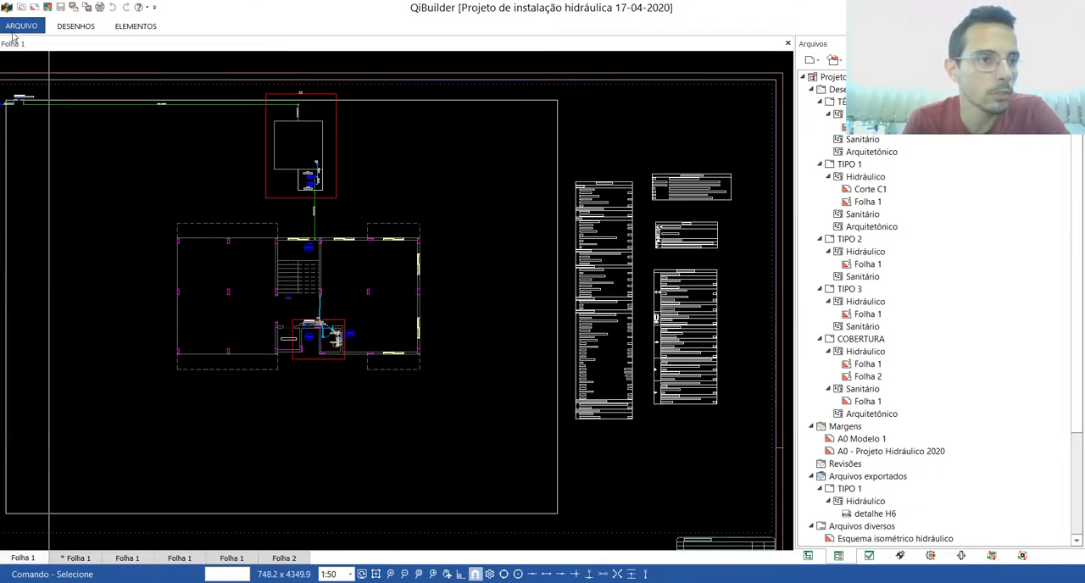
click(19, 27)
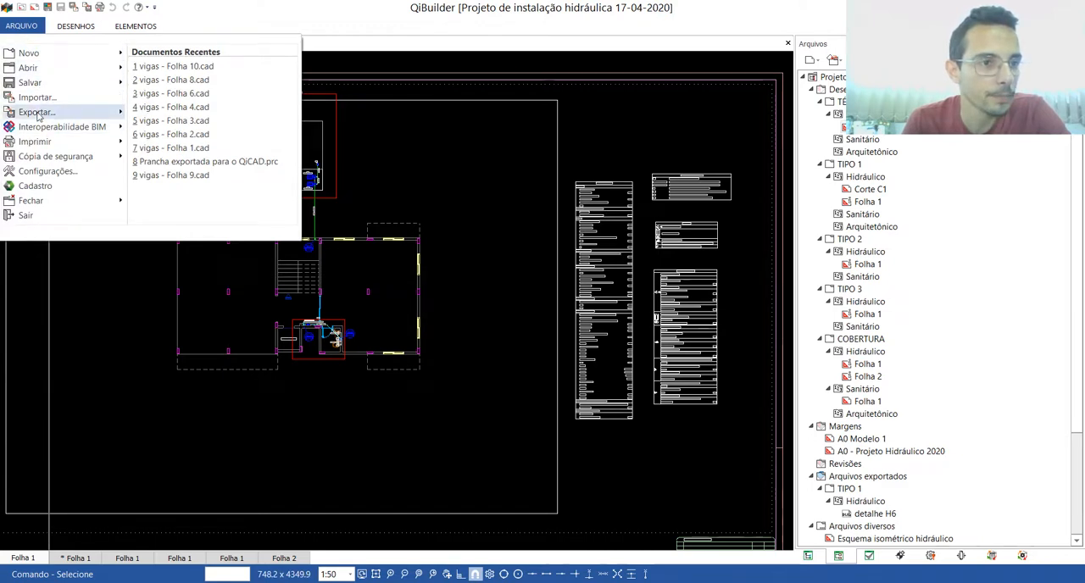
mouse_move(37, 116)
click(203, 72)
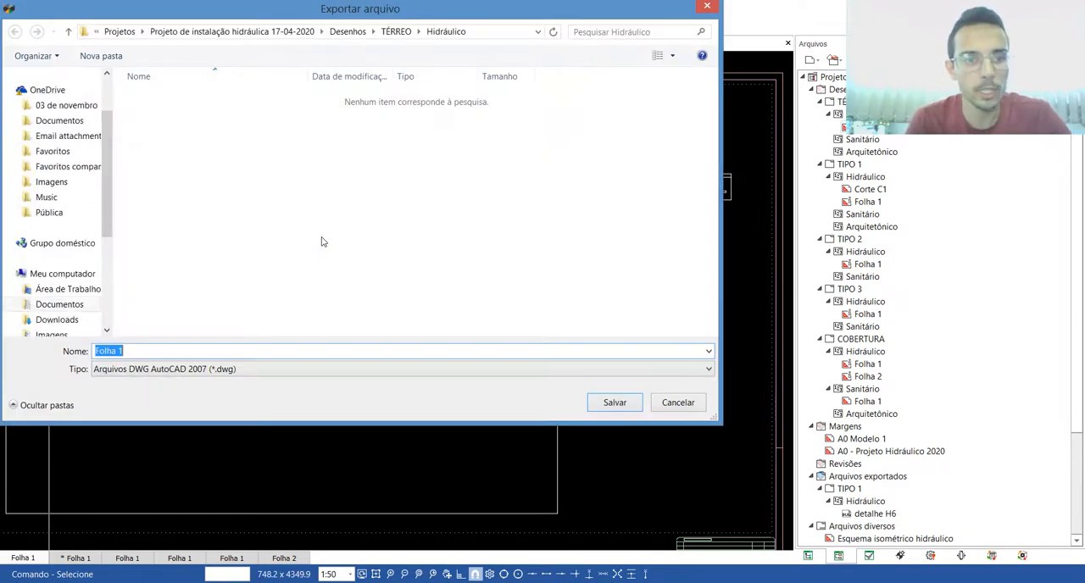
scroll(87, 100, up, 3)
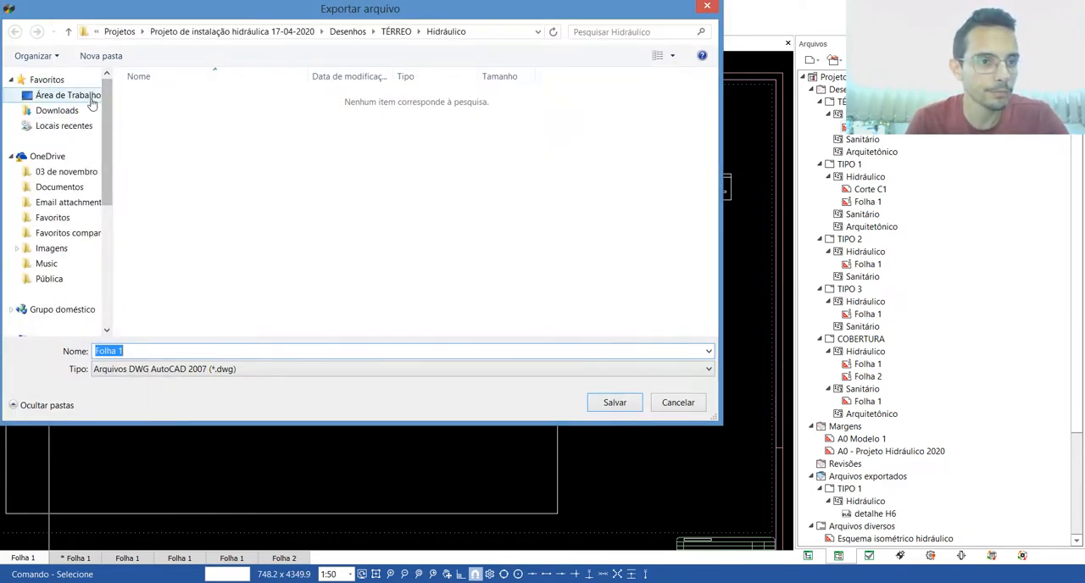
click(85, 96)
double_click(351, 167)
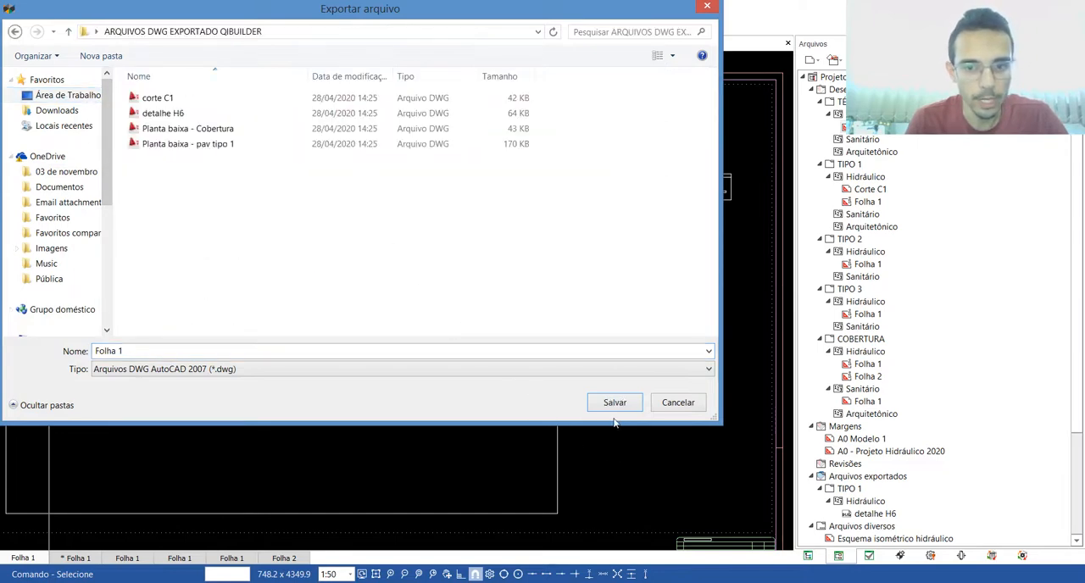
click(614, 402)
Step: Export TIPO 1's hydraulic Folha 1 as a DWG named Folha 2 to the desktop folder ARQUIVOS DWG EXPORTADO QIBUILDER
click(78, 557)
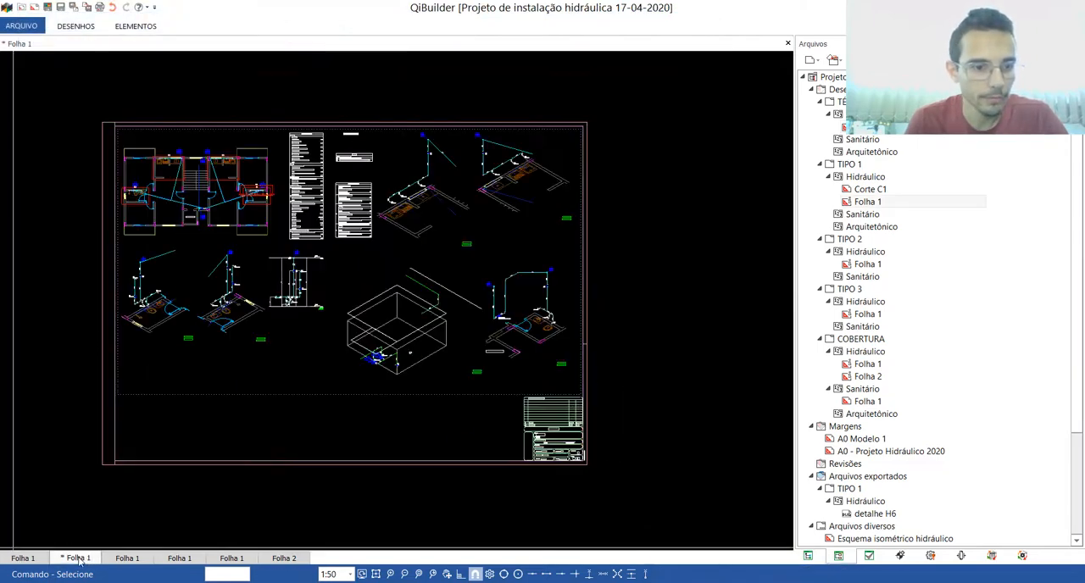
click(24, 29)
mouse_move(38, 112)
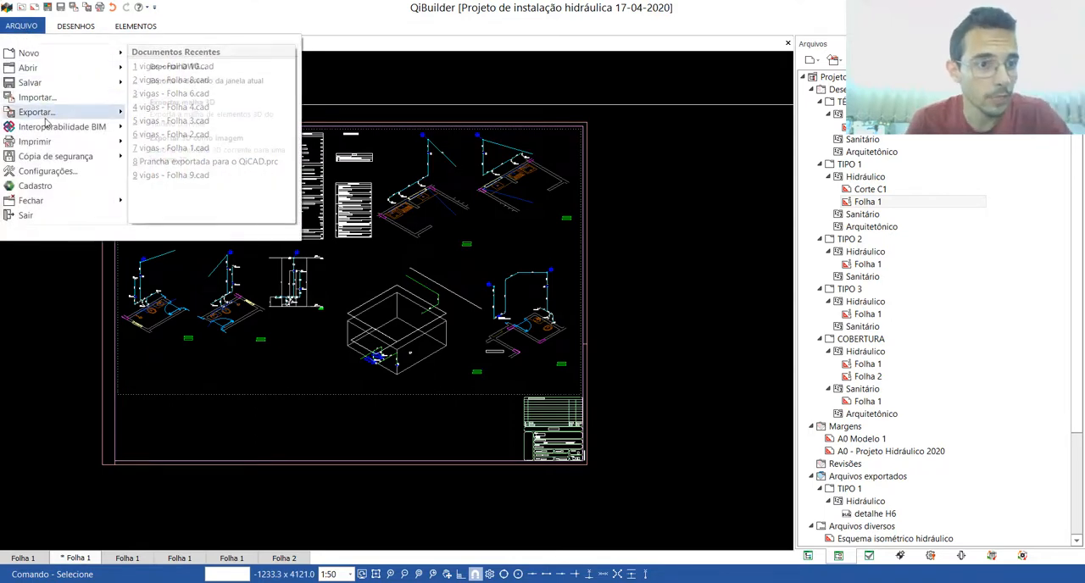
click(188, 85)
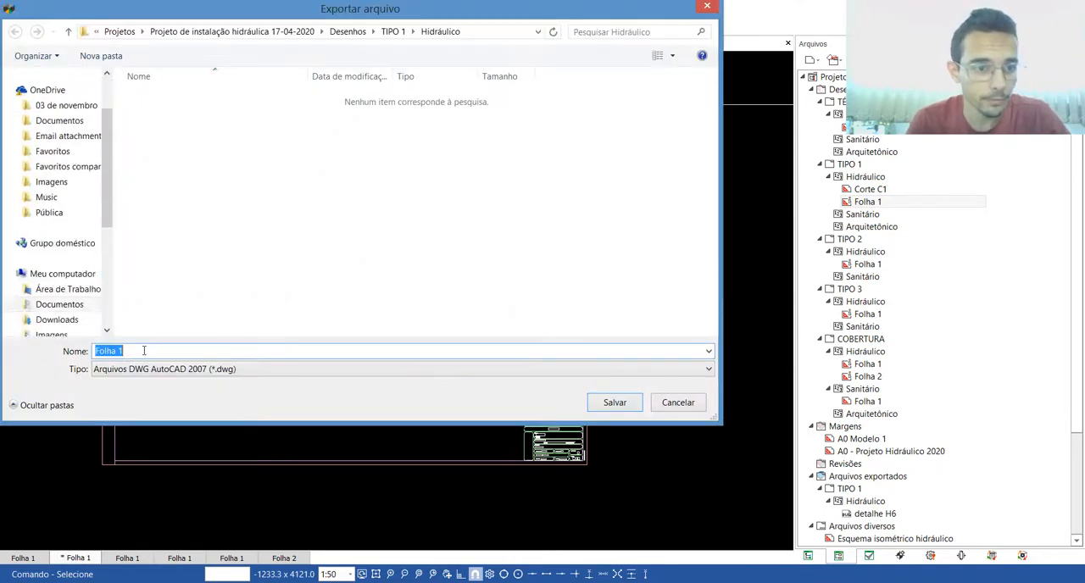
key(BackSpace)
text(2)
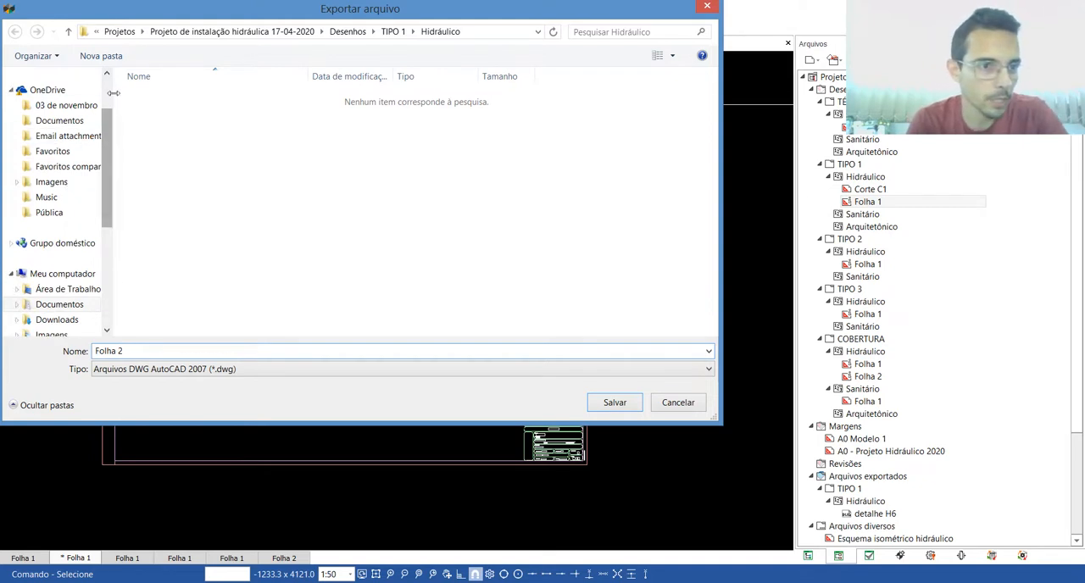
scroll(108, 95, up, 2)
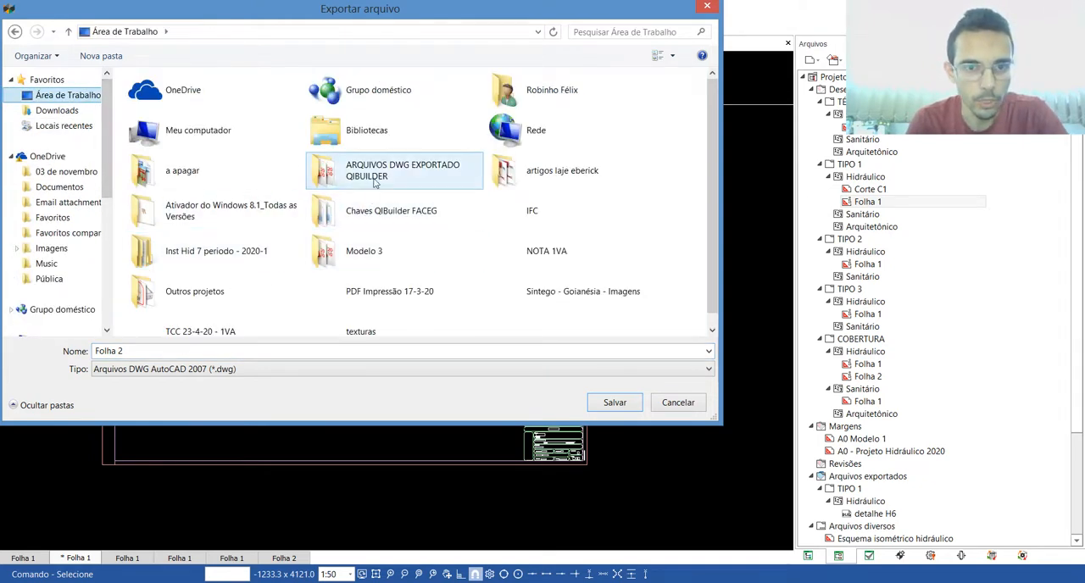
double_click(363, 174)
click(615, 403)
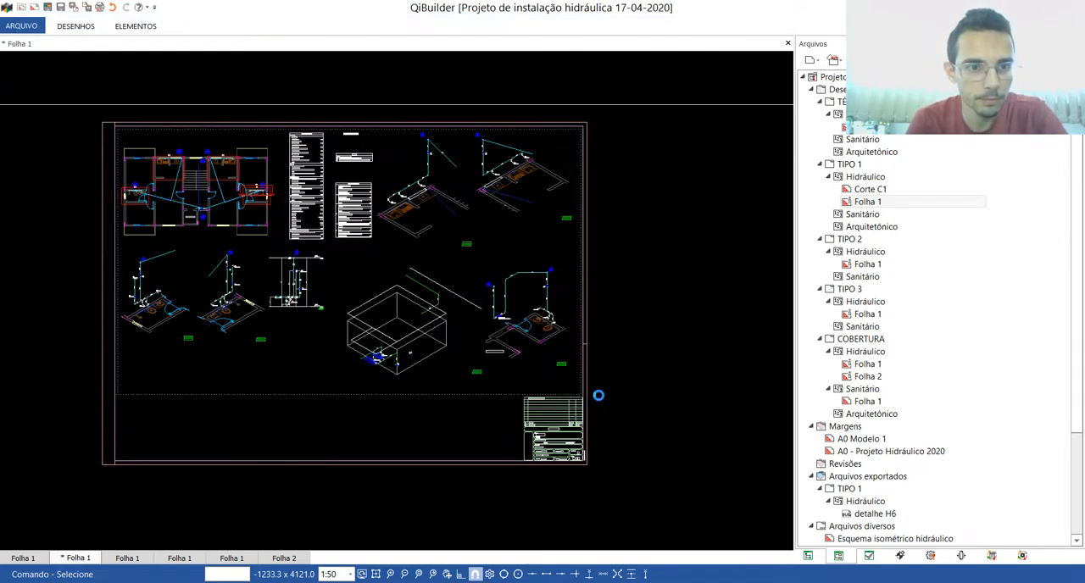
Step: Compare the hydraulic sheet of TIPO 1 with the sheets of TIPO 2 and TIPO 3
click(139, 560)
click(81, 559)
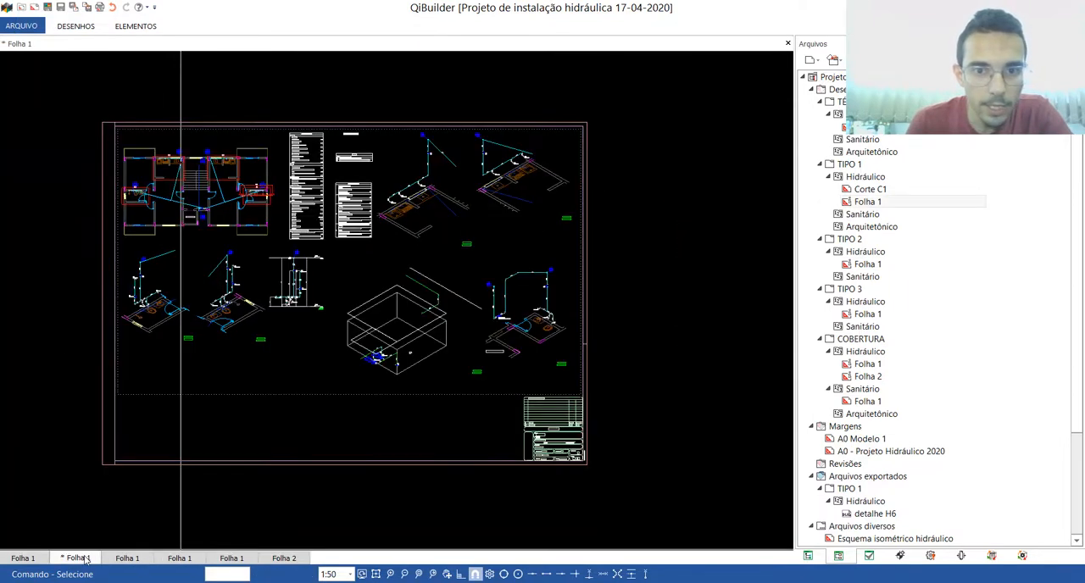
click(128, 558)
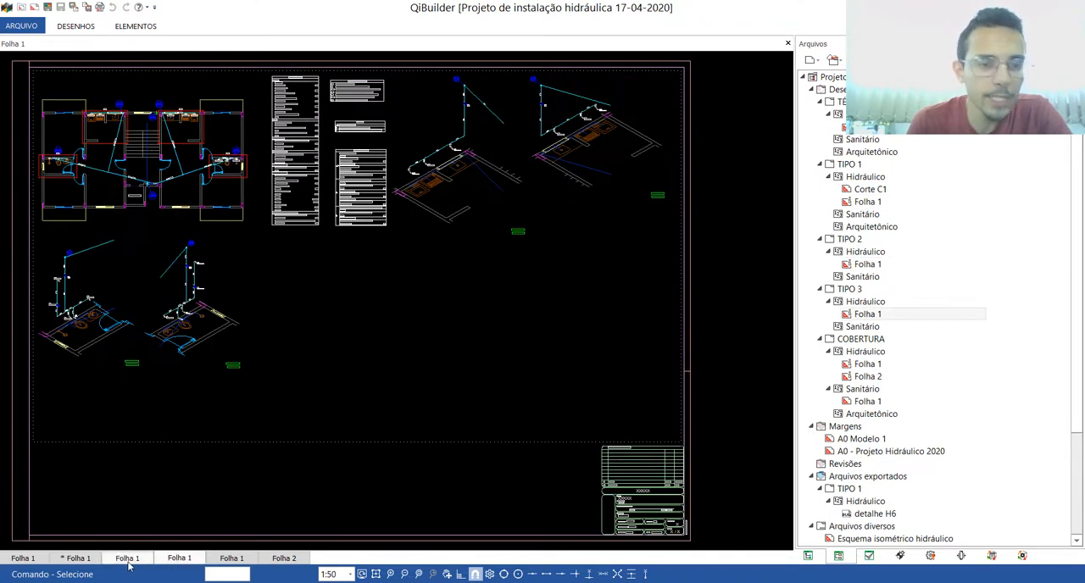
click(85, 559)
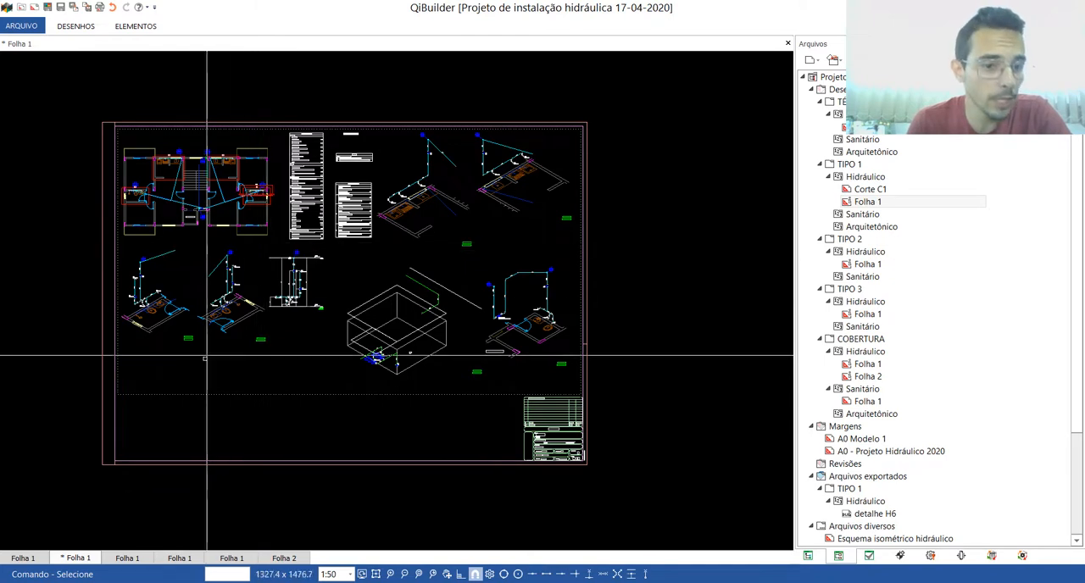
click(127, 559)
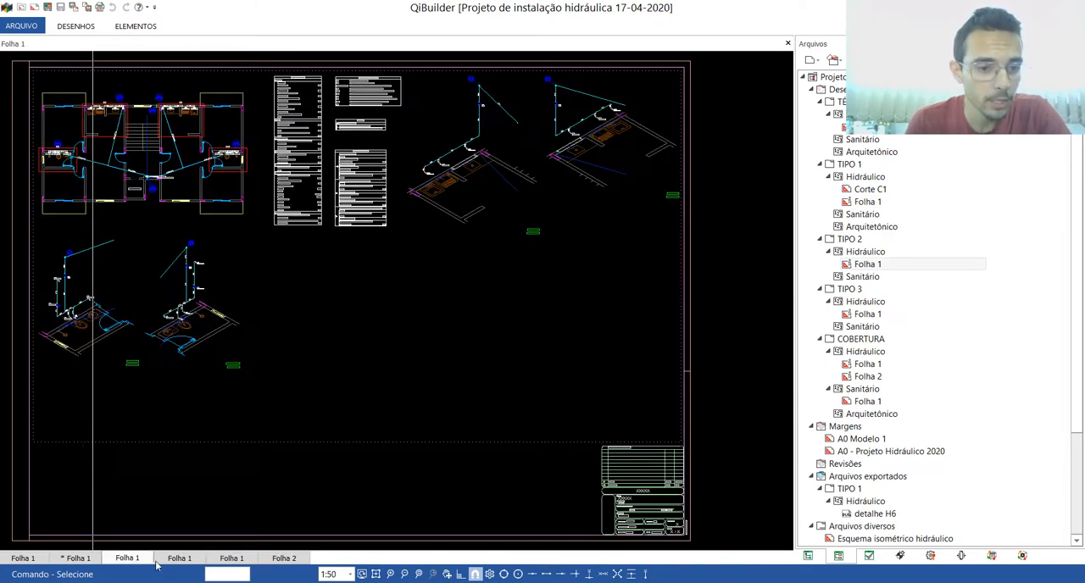
click(179, 558)
Step: Export COBERTURA's hydraulic Folha 1 as a DWG named Folha 3 to the desktop folder ARQUIVOS DWG EXPORTADO QIBUILDER
click(232, 558)
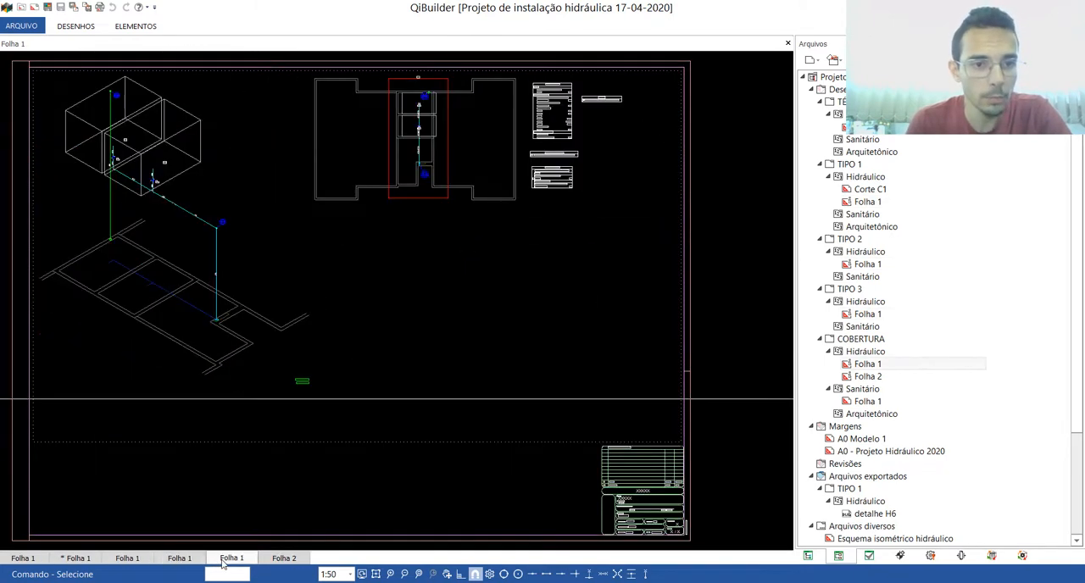
click(19, 27)
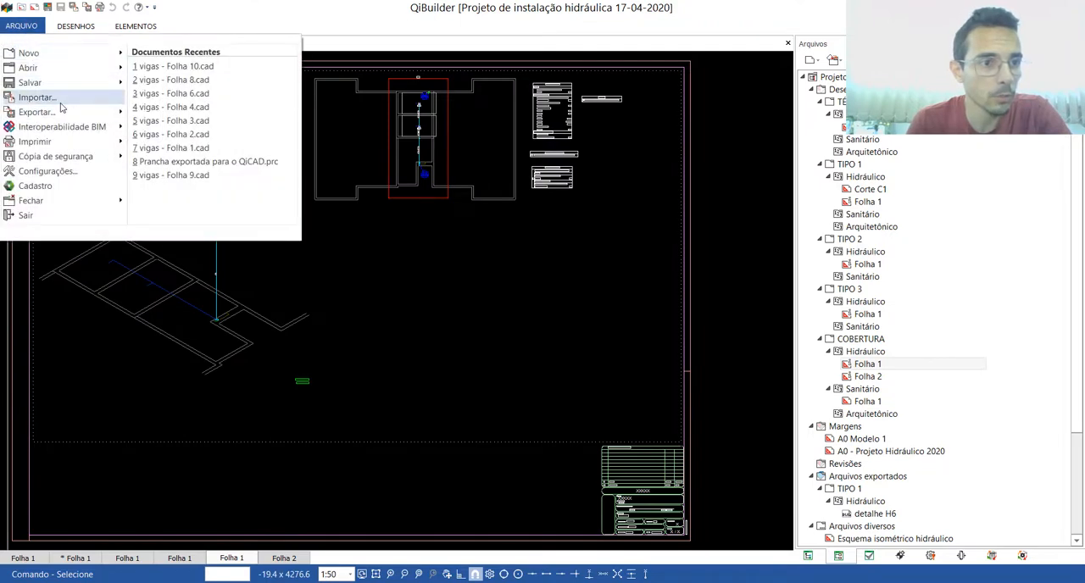
mouse_move(60, 111)
click(196, 68)
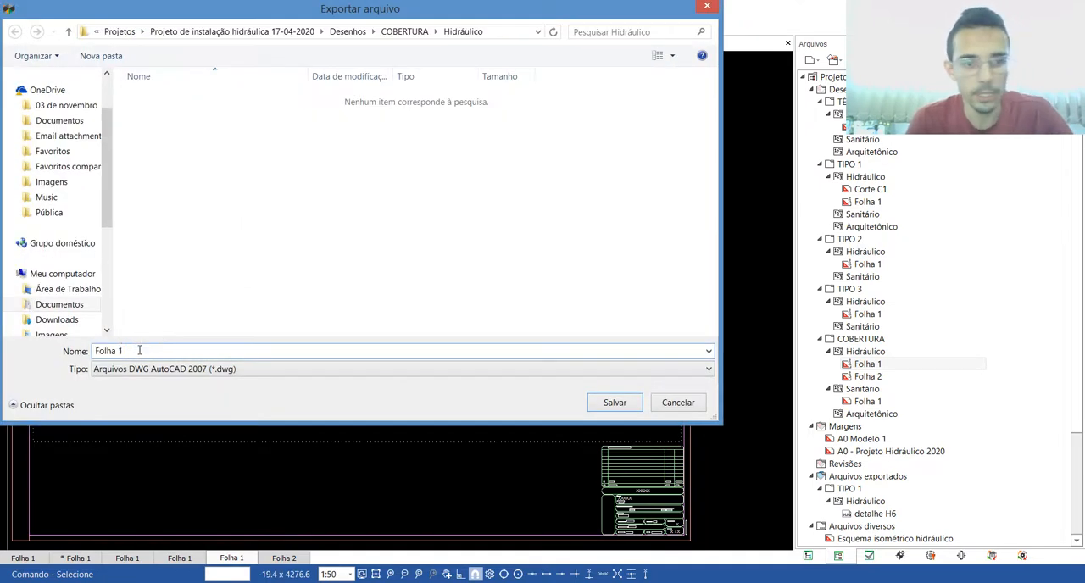
key(BackSpace)
text(3)
scroll(93, 102, up, 2)
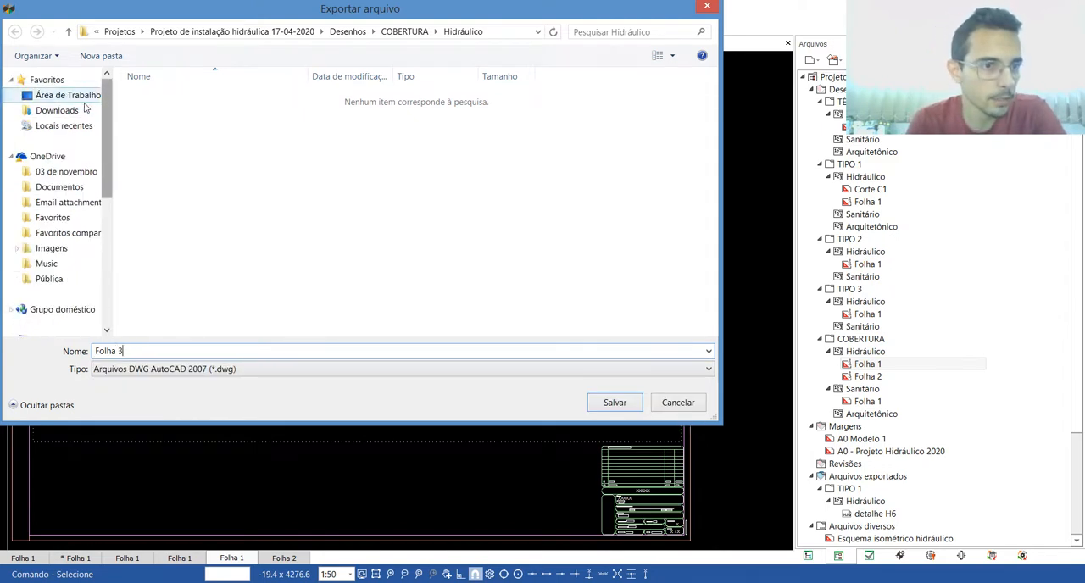
click(79, 102)
double_click(356, 174)
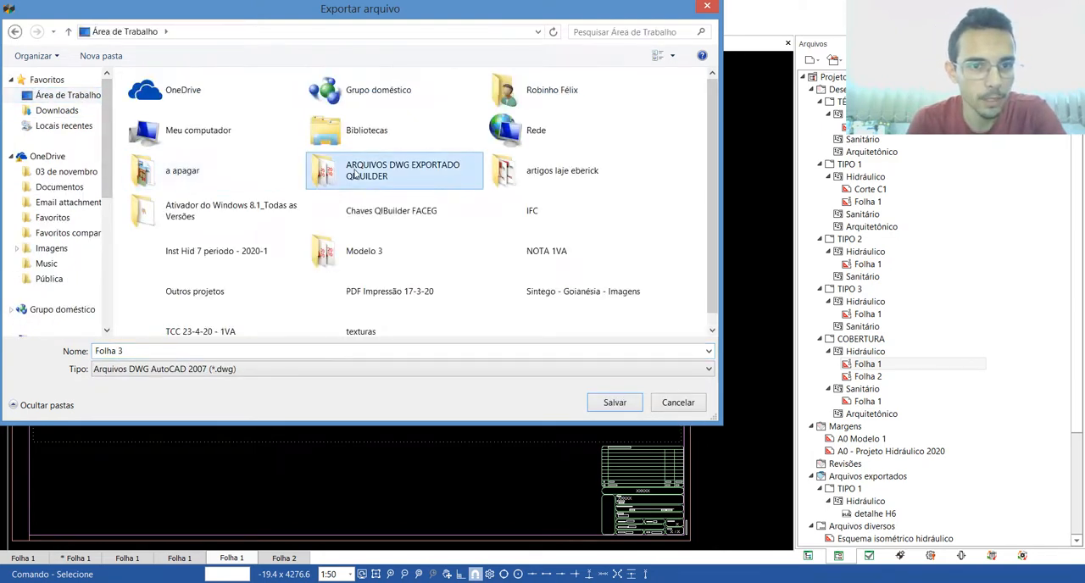
click(615, 402)
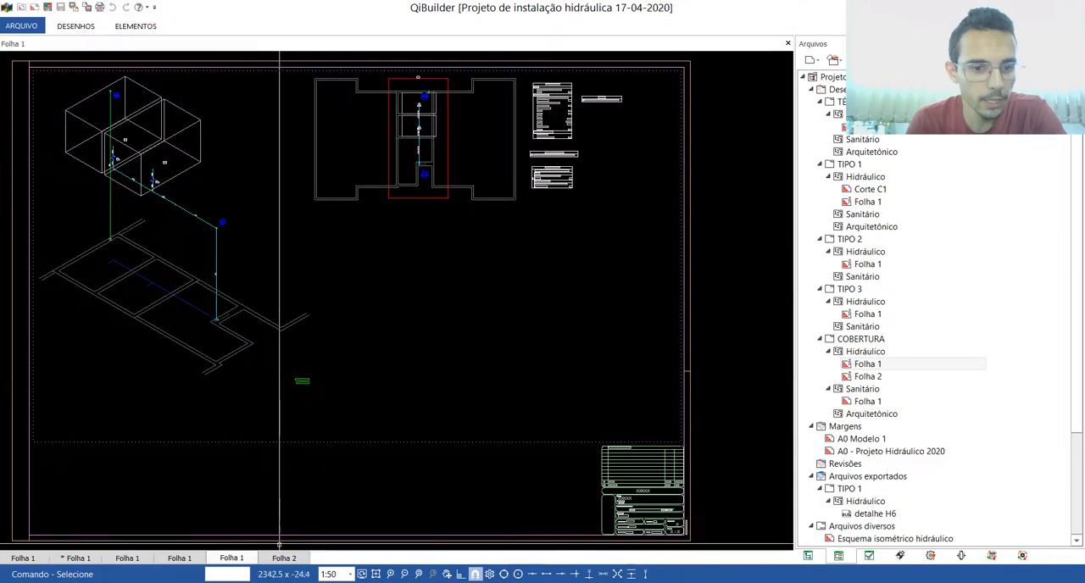
Step: Export COBERTURA's Folha 2 with the vertical scheme as a DWG named Folha 4 to the folder ARQUIVOS DWG EXPORTADO QIBUILDER
click(21, 26)
mouse_move(32, 115)
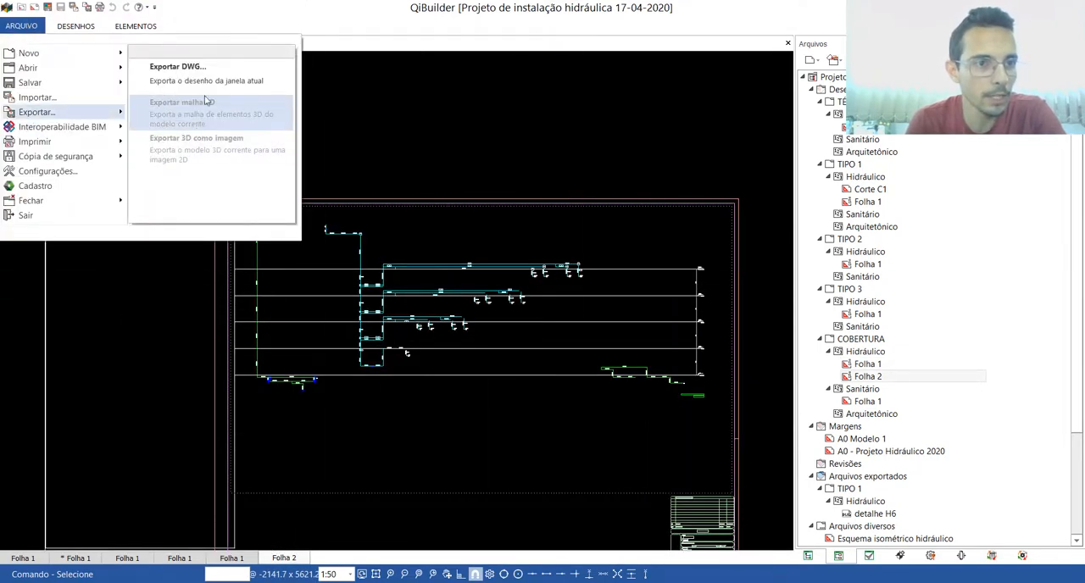
click(198, 81)
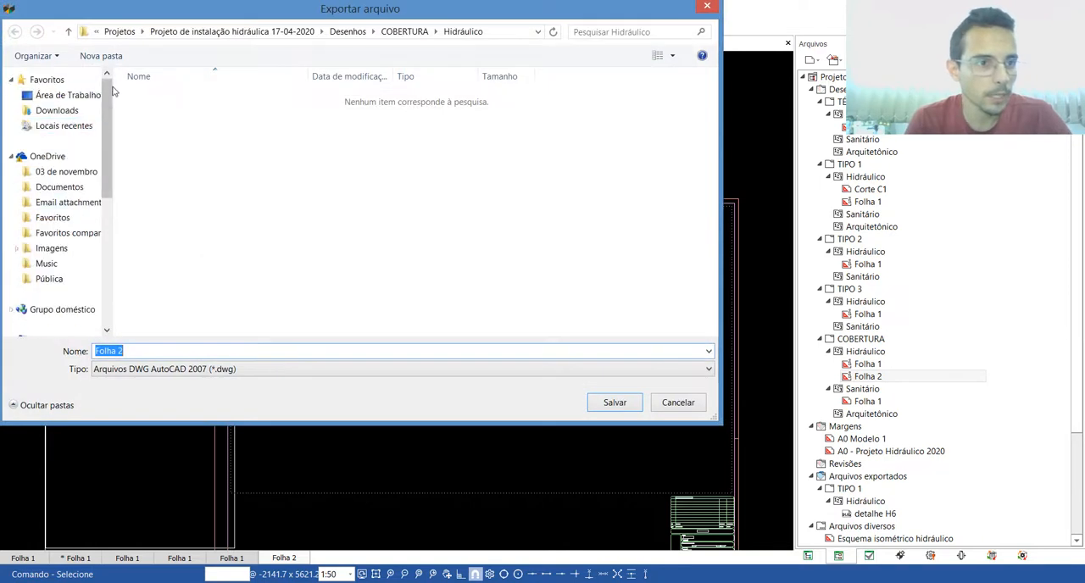
double_click(356, 175)
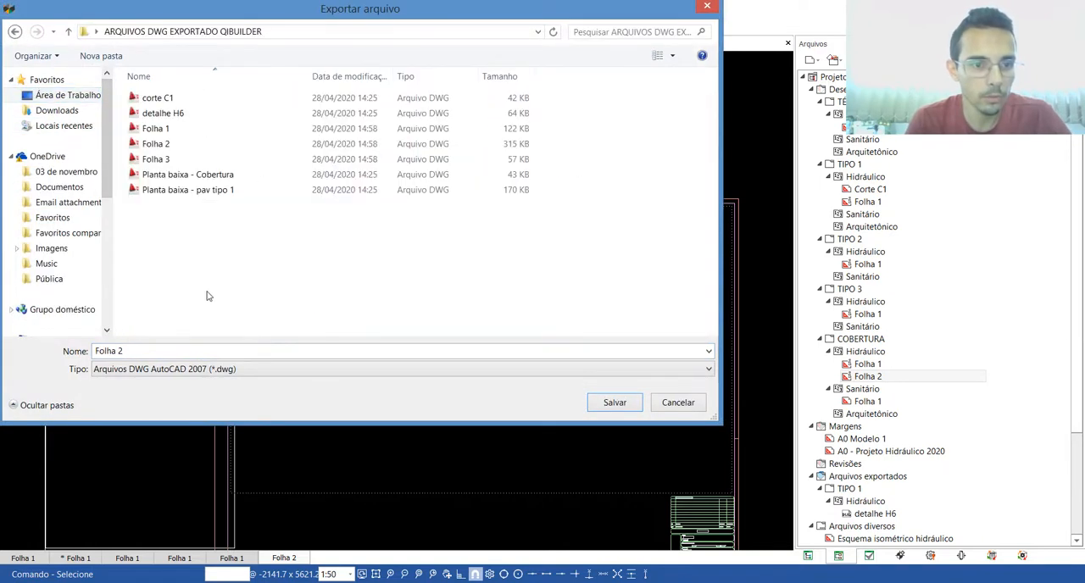
key(BackSpace)
text(4)
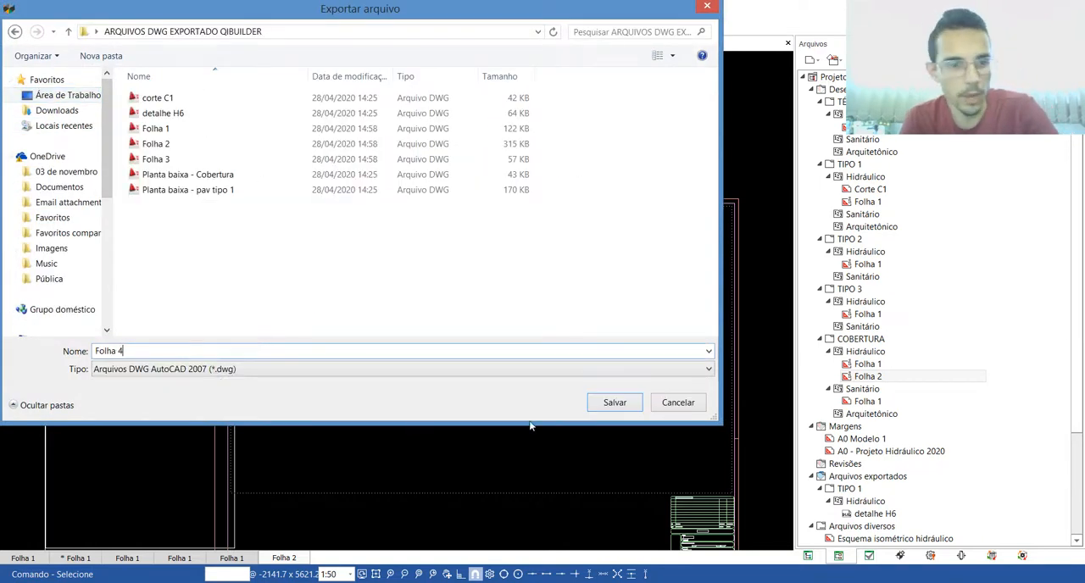
click(614, 402)
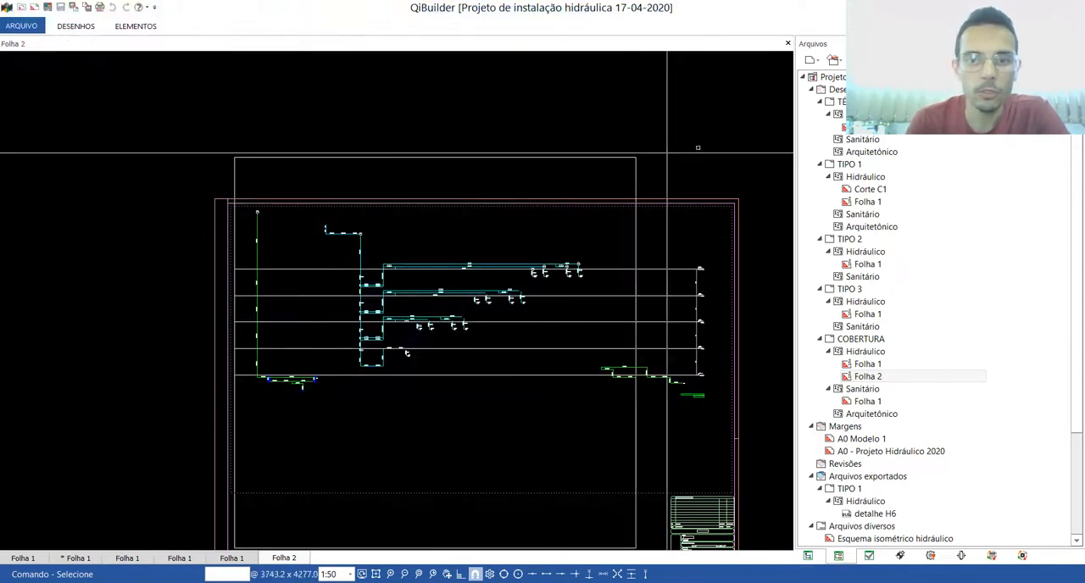
Step: Switch to AutoCAD and look over the example hydraulic drawing's floor plans, schemes and the A0 and A1 sheet templates
click(1004, 8)
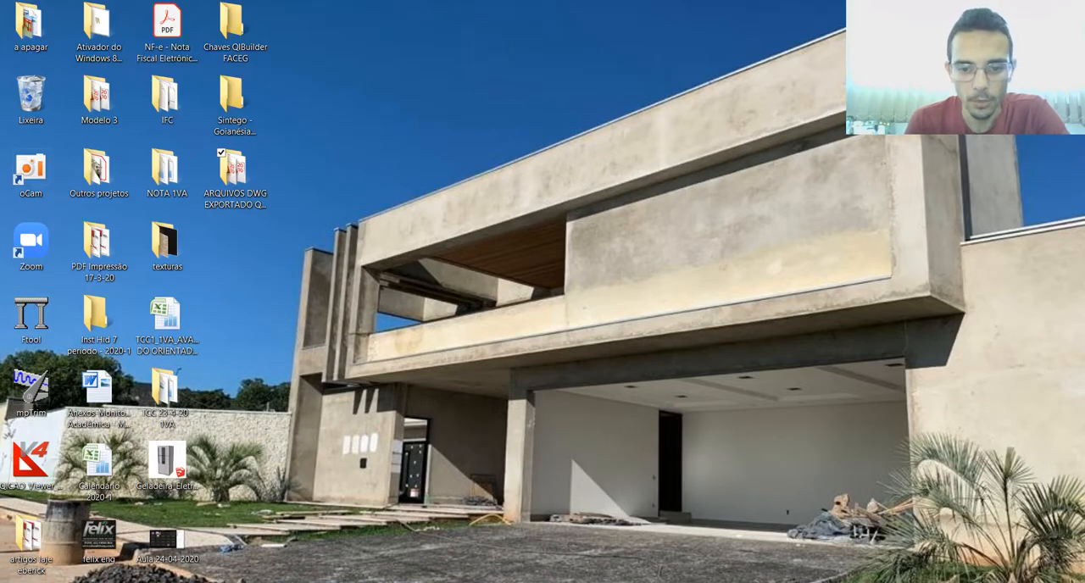
click(537, 582)
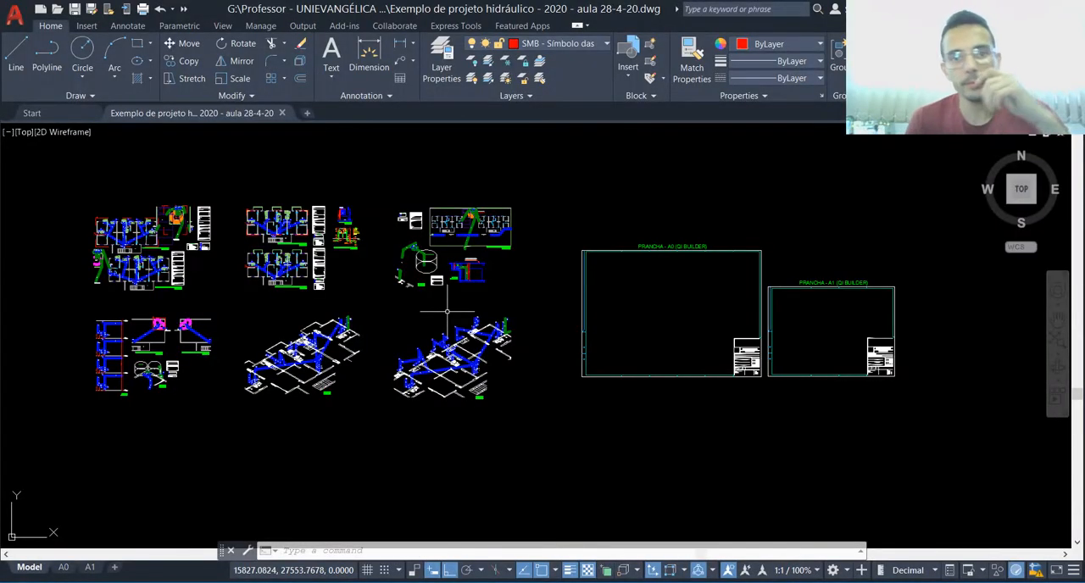
scroll(444, 299, down, 3)
click(450, 166)
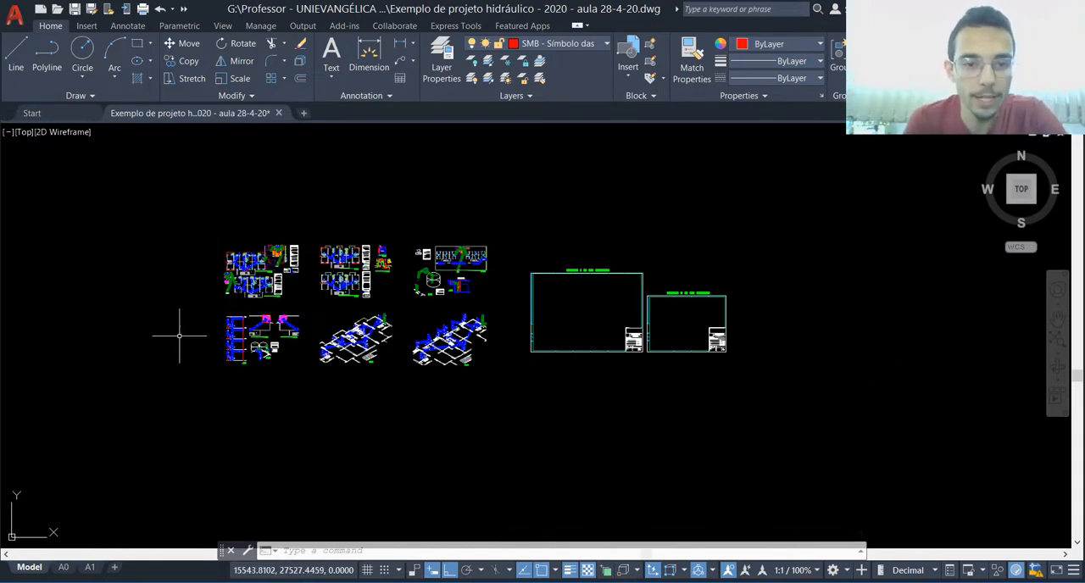
scroll(427, 343, down, 2)
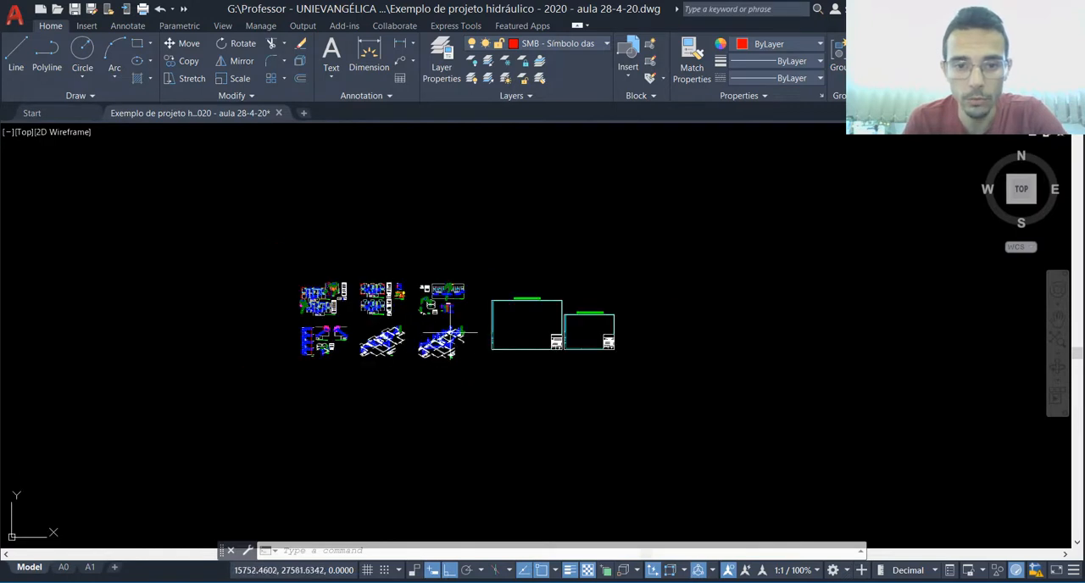
scroll(501, 364, up, 2)
scroll(505, 356, down, 2)
scroll(462, 310, up, 2)
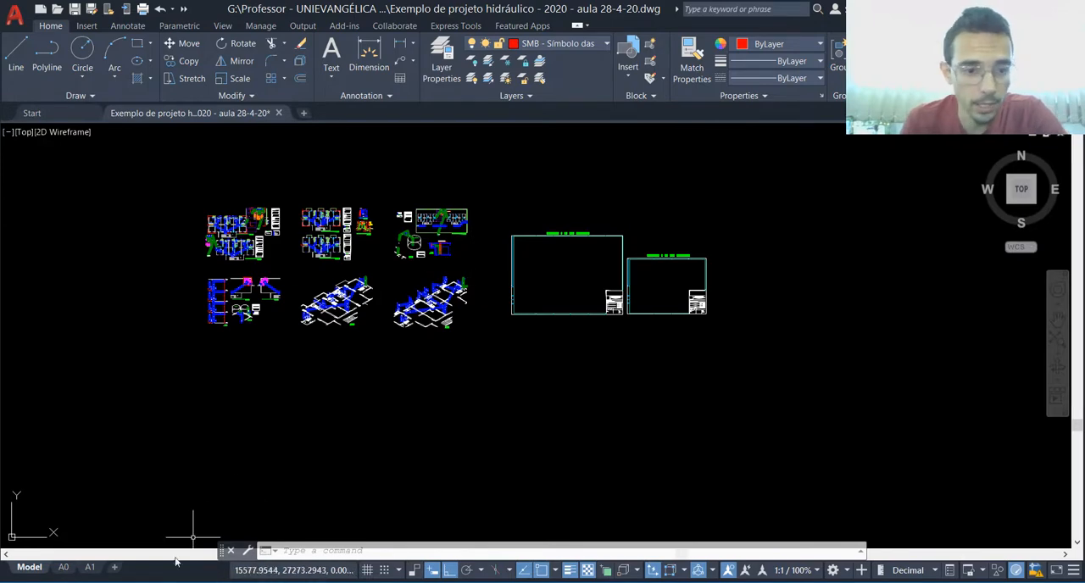
Step: Open the desktop folder ARQUIVOS DWG EXPORTADO QIBUILDER in the file explorer and move its window aside
click(162, 581)
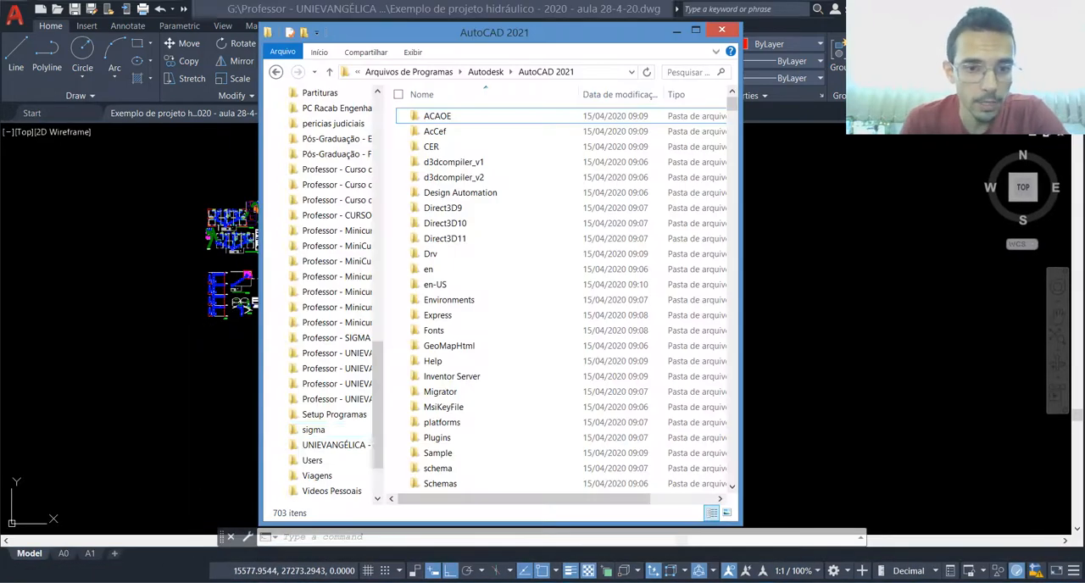
click(380, 106)
click(338, 113)
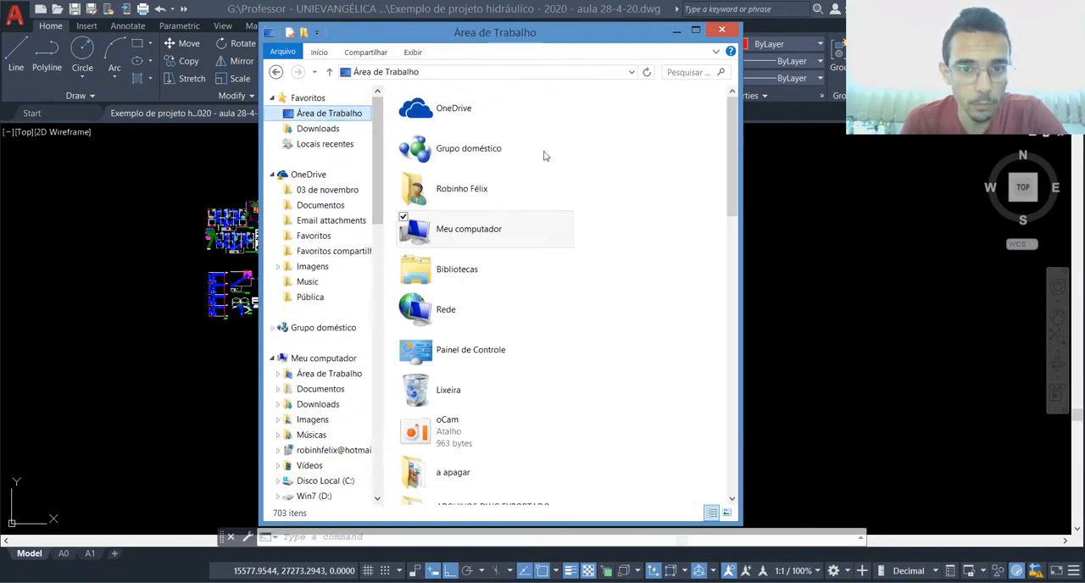
drag(733, 136, 743, 219)
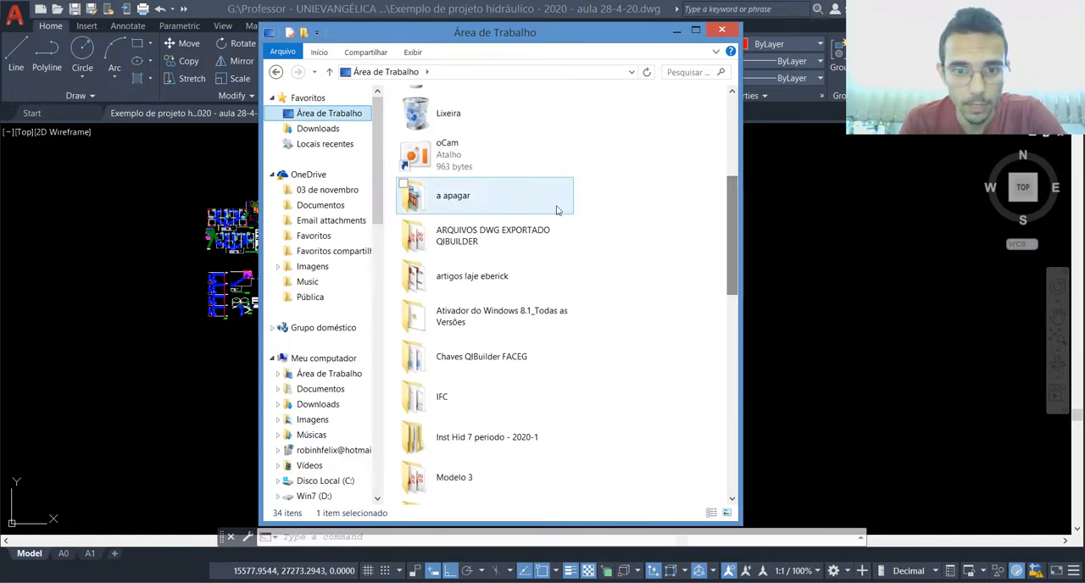
double_click(507, 241)
mouse_move(444, 32)
mouse_down()
mouse_move(231, 44)
mouse_move(202, 59)
mouse_up()
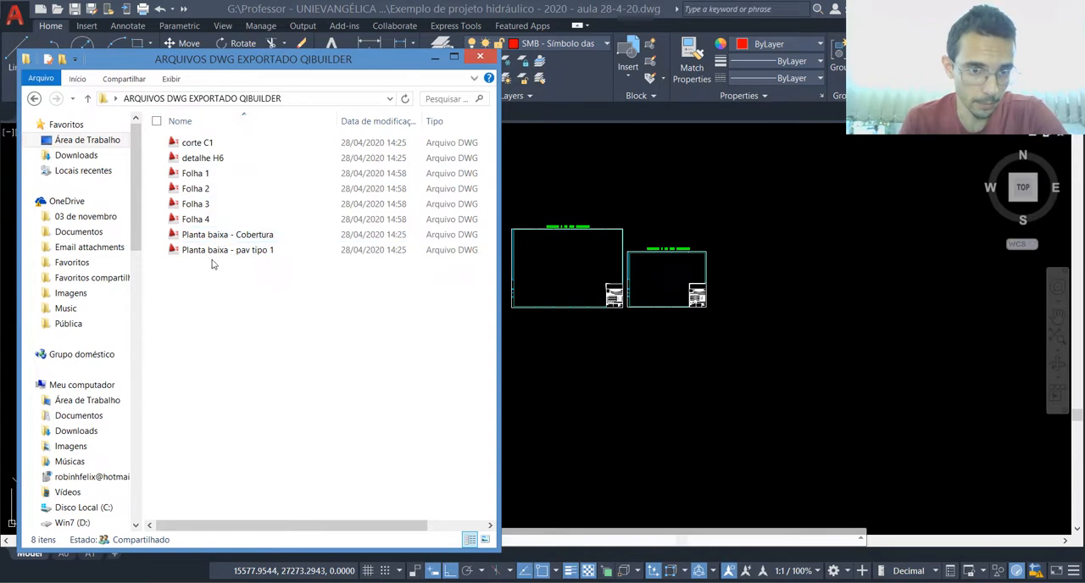
Step: Open the exported detalhe H6 DWG, accepting the foreign file, and copy its entire drawing to the clipboard
click(203, 163)
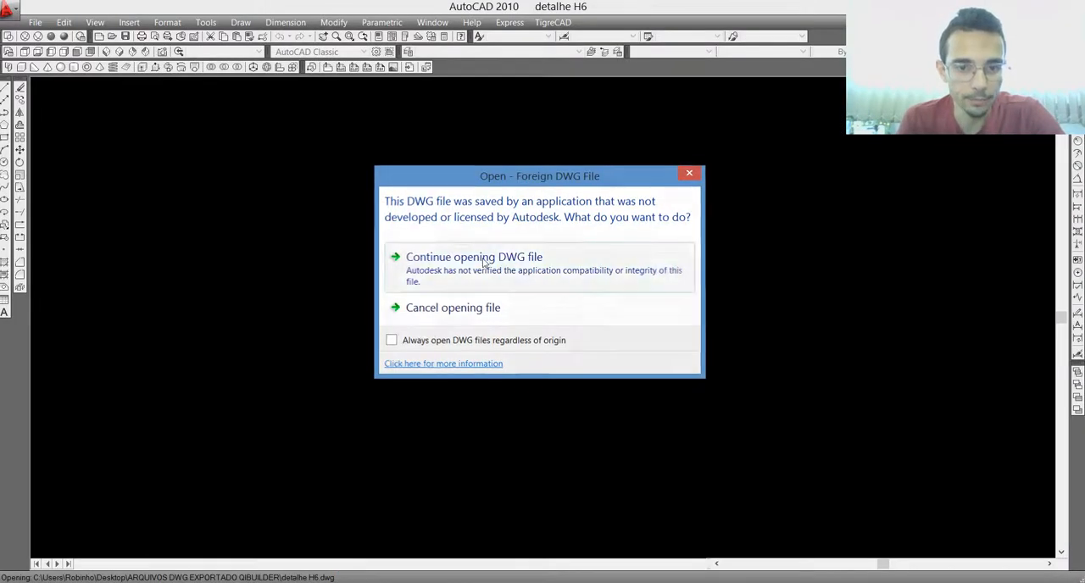
click(485, 261)
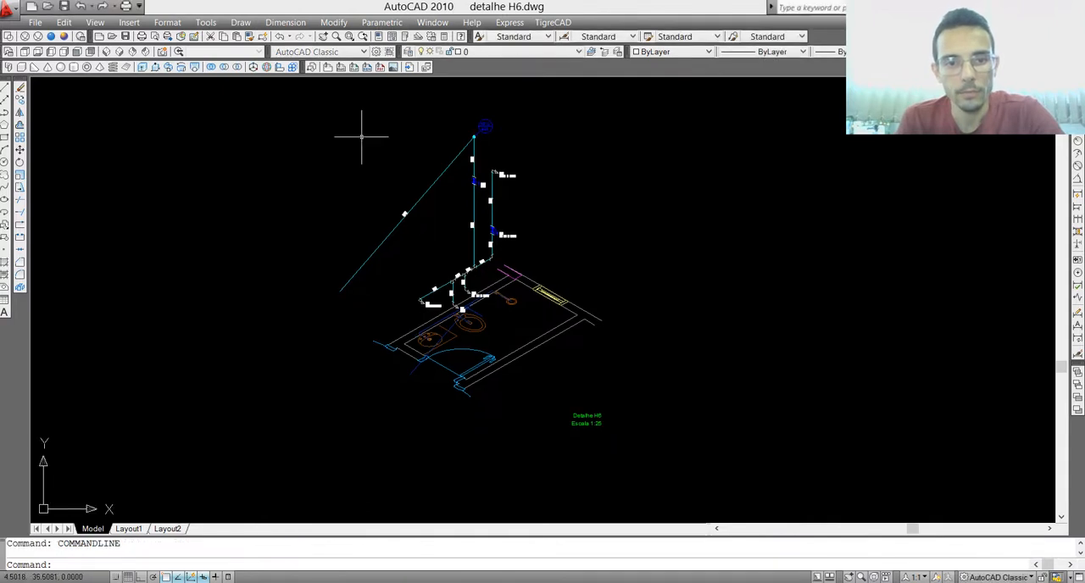
click(255, 99)
click(704, 471)
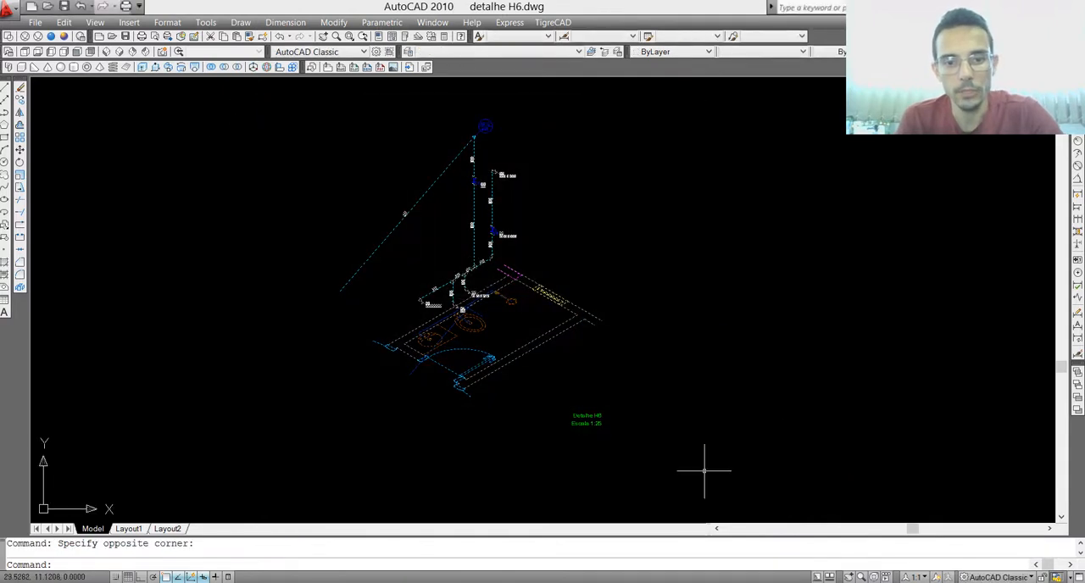
key(ctrl+c)
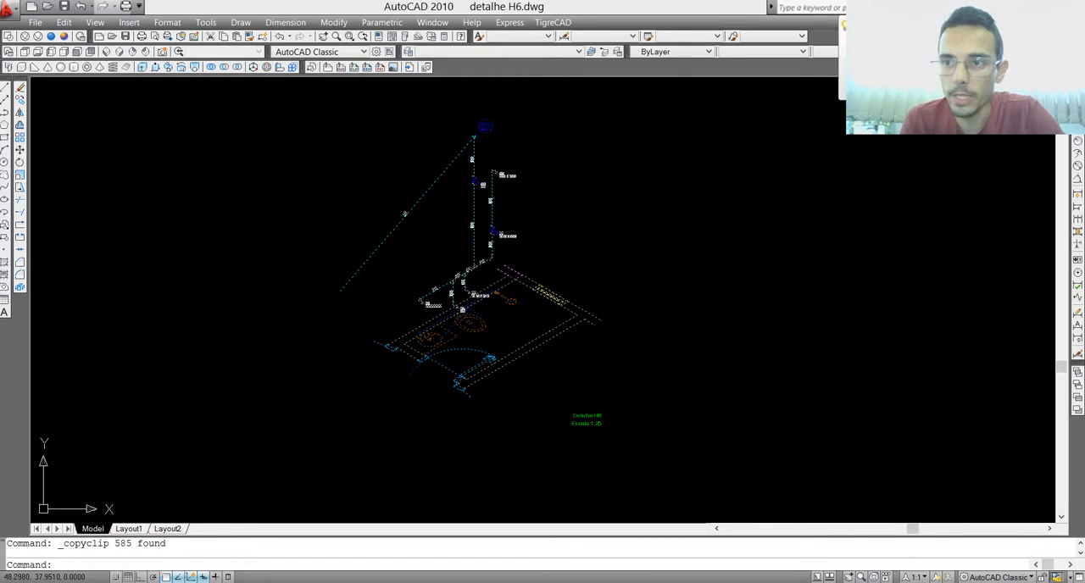
Step: Close detalhe H6 without saving and paste the copied detail into the example project above the A0 sheet template
key(ctrl+F4)
click(604, 332)
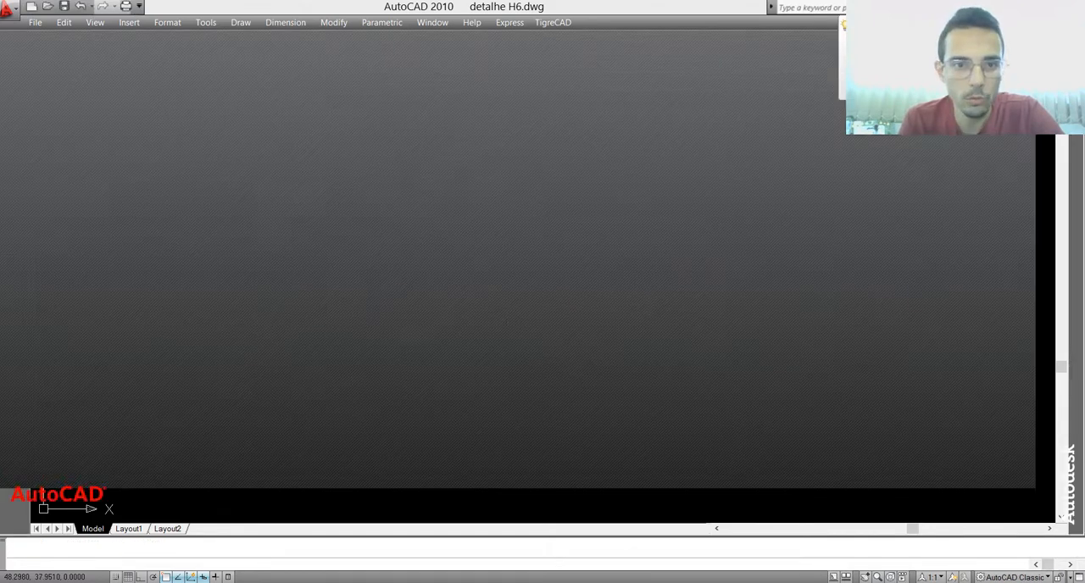
click(1073, 7)
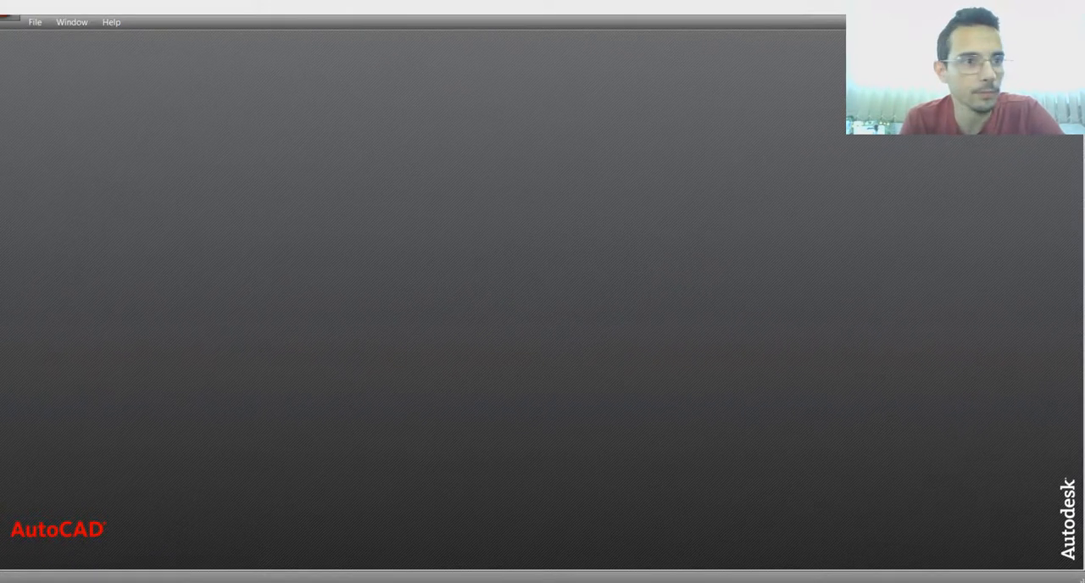
click(675, 239)
click(671, 186)
click(670, 186)
click(667, 186)
click(634, 186)
key(ctrl+v)
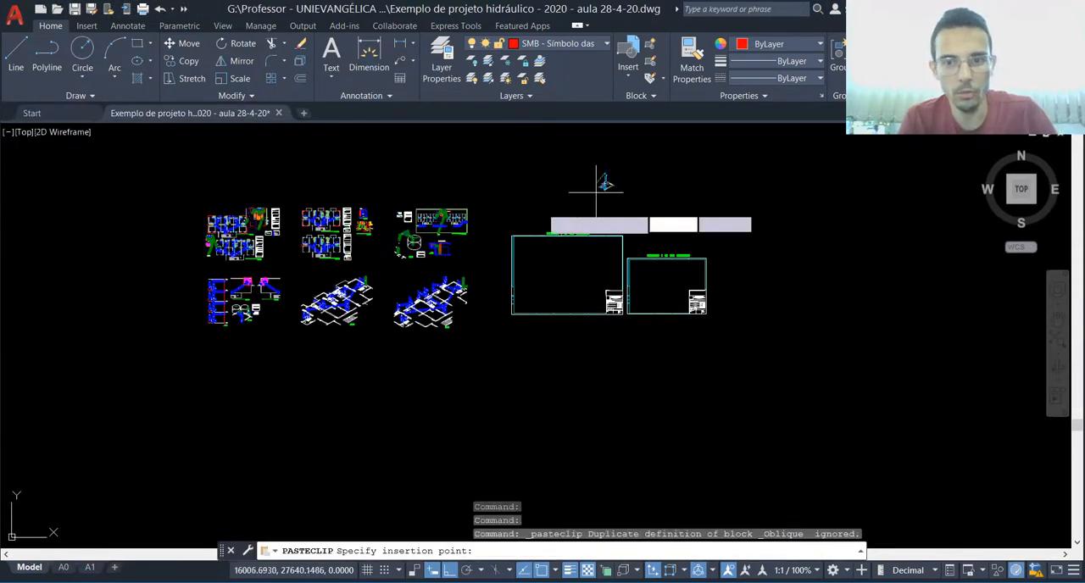
click(532, 199)
Step: Examine the pasted H6 isometric detail above the A0 sheet template
scroll(546, 222, up, 4)
scroll(536, 172, up, 4)
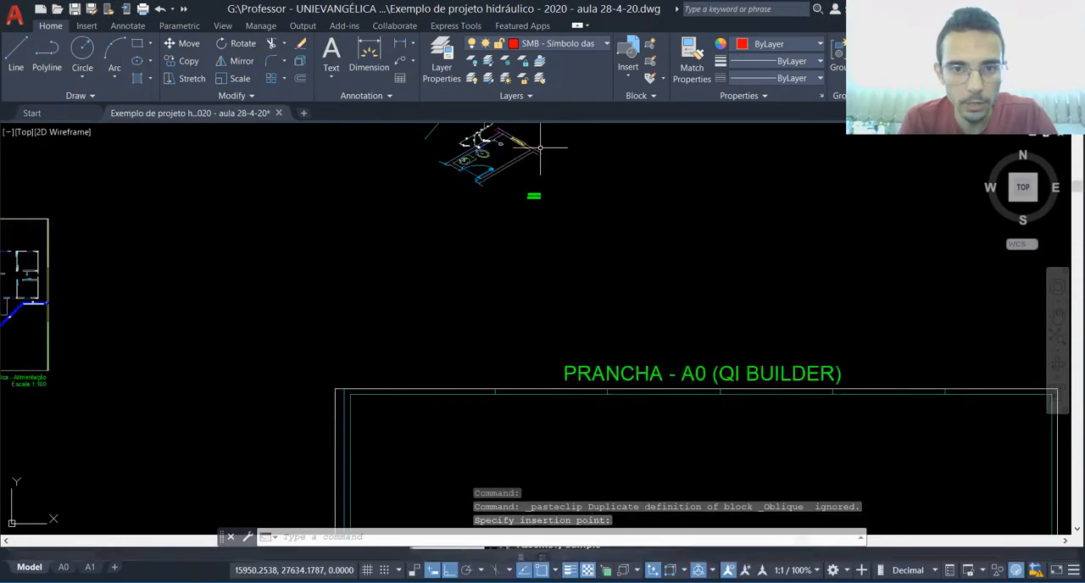
key(Escape)
click(541, 148)
click(490, 169)
scroll(496, 242, down, 4)
scroll(503, 191, up, 4)
scroll(505, 192, up, 4)
key(Escape)
scroll(461, 328, down, 4)
key(Escape)
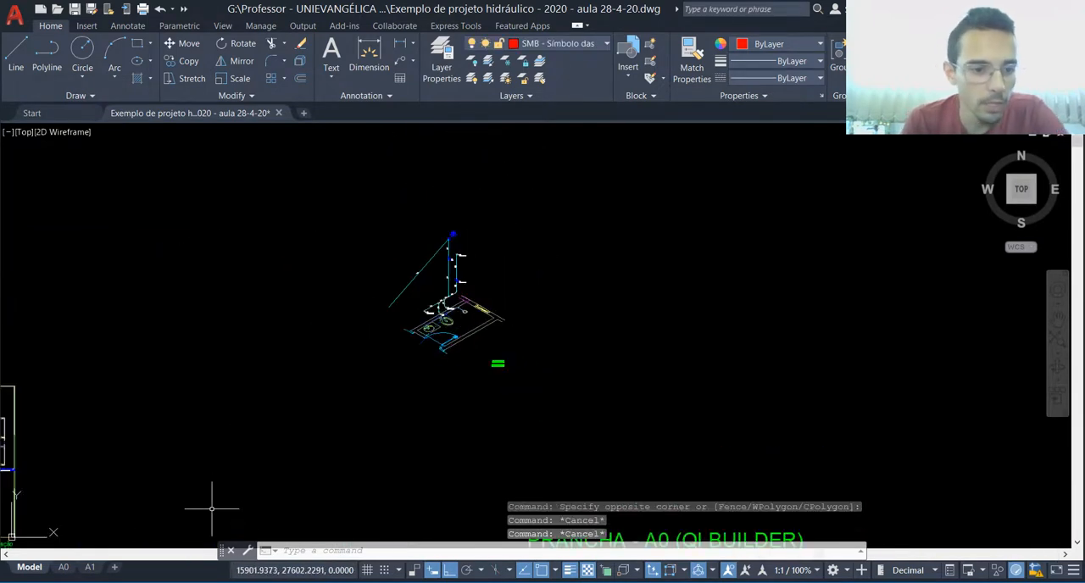
Step: Open the exported Planta baixa - pav tipo 1 DWG, accepting the foreign file, and copy its floor plan and tables
key(alt+Tab)
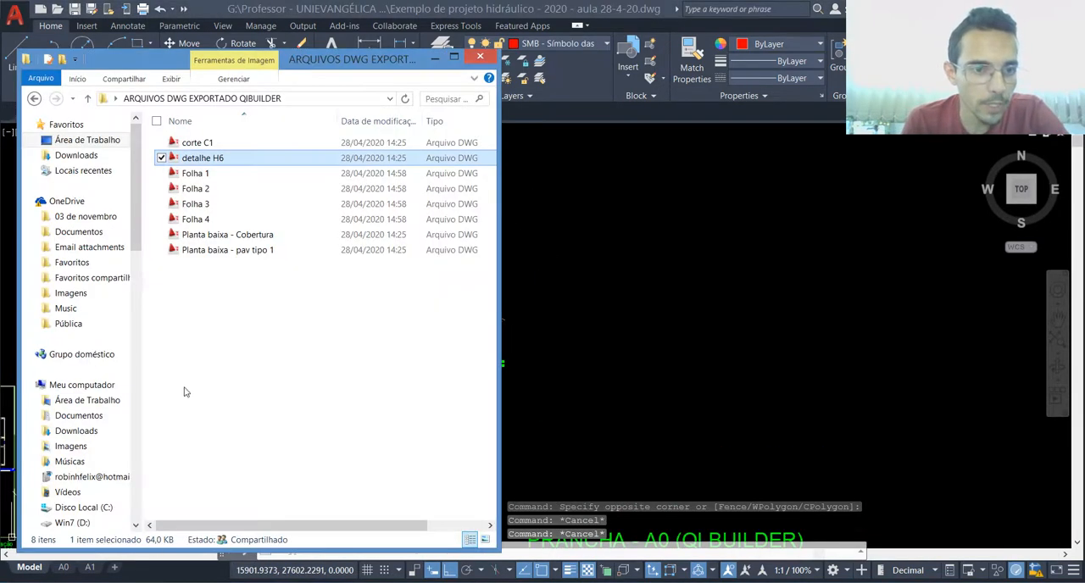
double_click(213, 251)
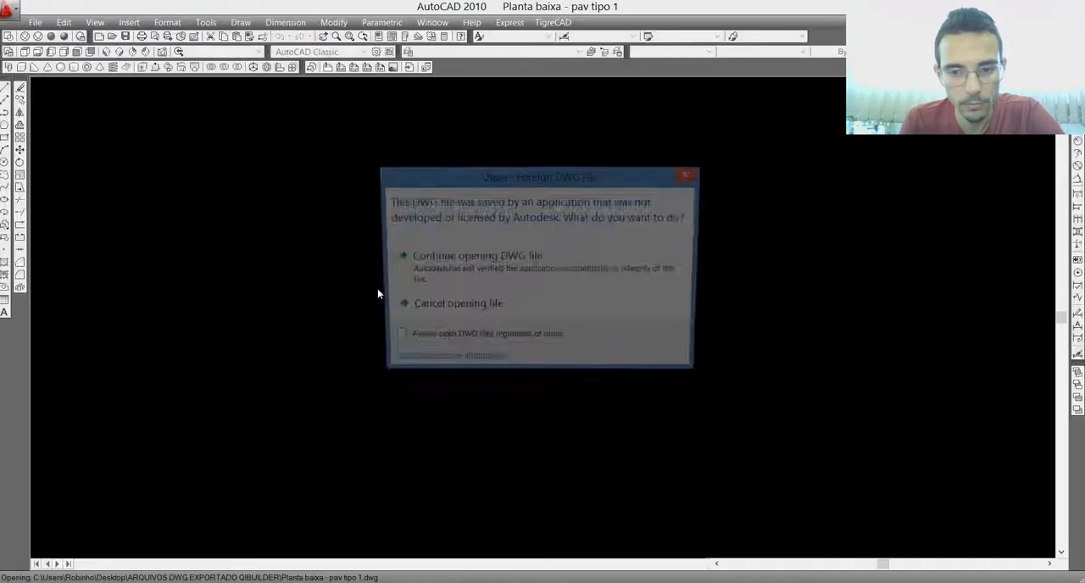
click(470, 272)
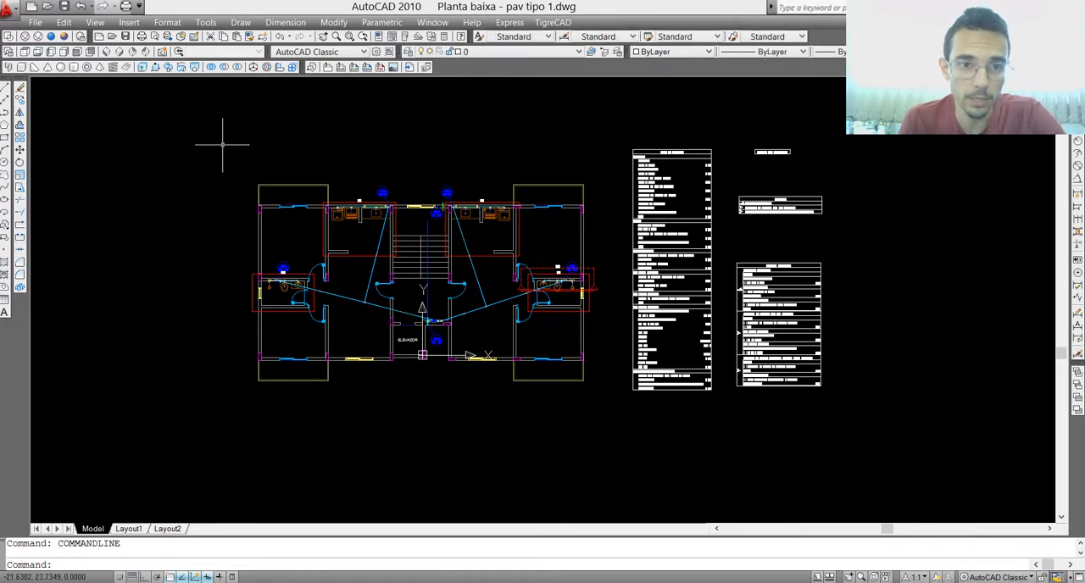
click(217, 117)
click(907, 419)
key(ctrl+c)
Step: Close Planta baixa - pav tipo 1 without saving and paste the copied plan and tables beside the H6 detail
key(alt+F4)
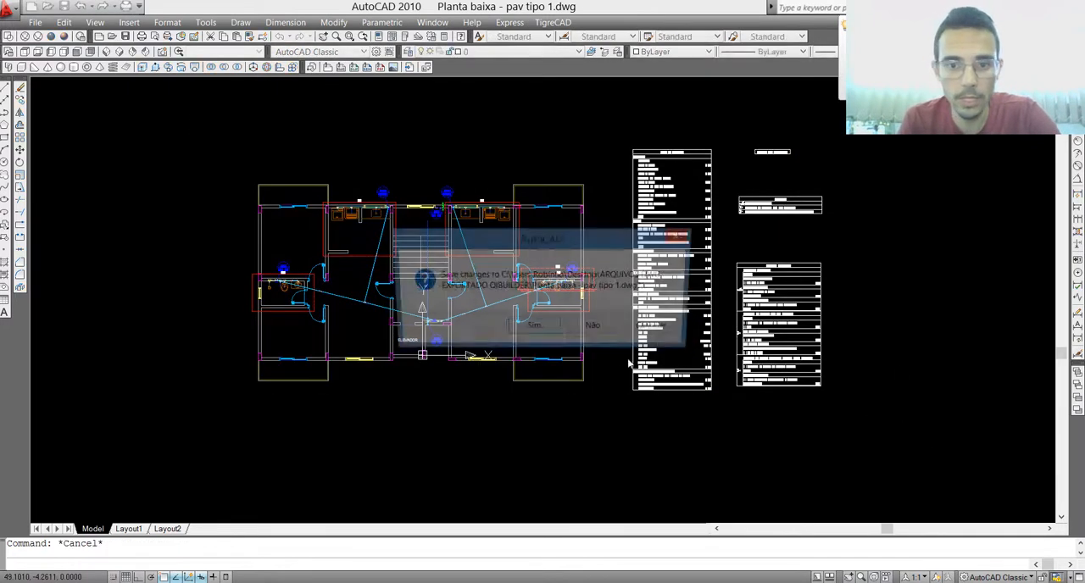
click(596, 330)
click(599, 293)
click(602, 270)
key(ctrl+v)
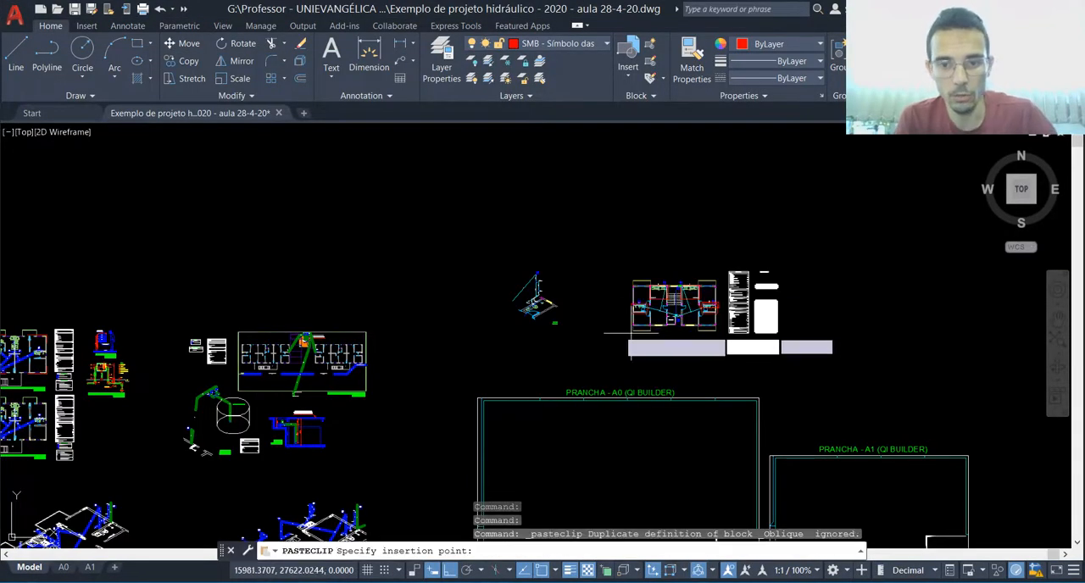
click(598, 324)
scroll(713, 315, up, 2)
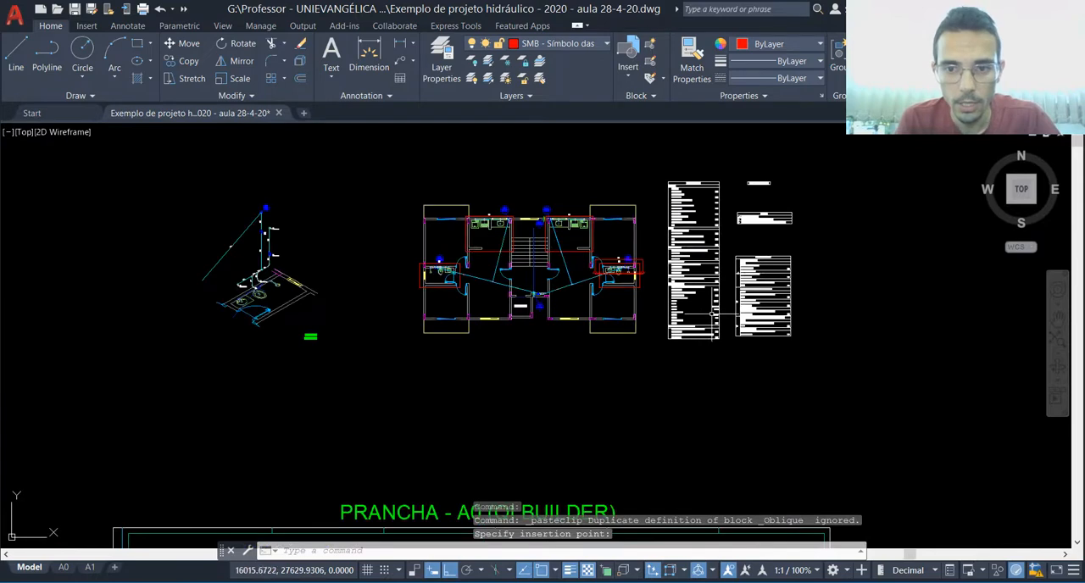
key(Escape)
Step: Open the exported Folha 2 DWG, accepting the foreign file, and copy the complete sheet with its border and title block
scroll(491, 124, down, 1)
scroll(513, 237, down, 2)
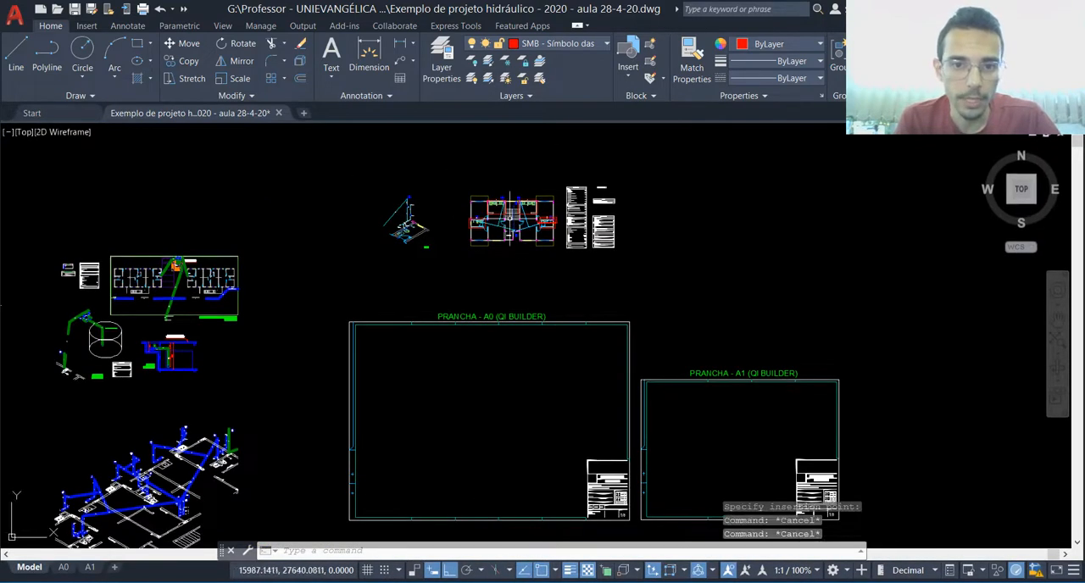
scroll(540, 194, up, 2)
scroll(500, 248, down, 5)
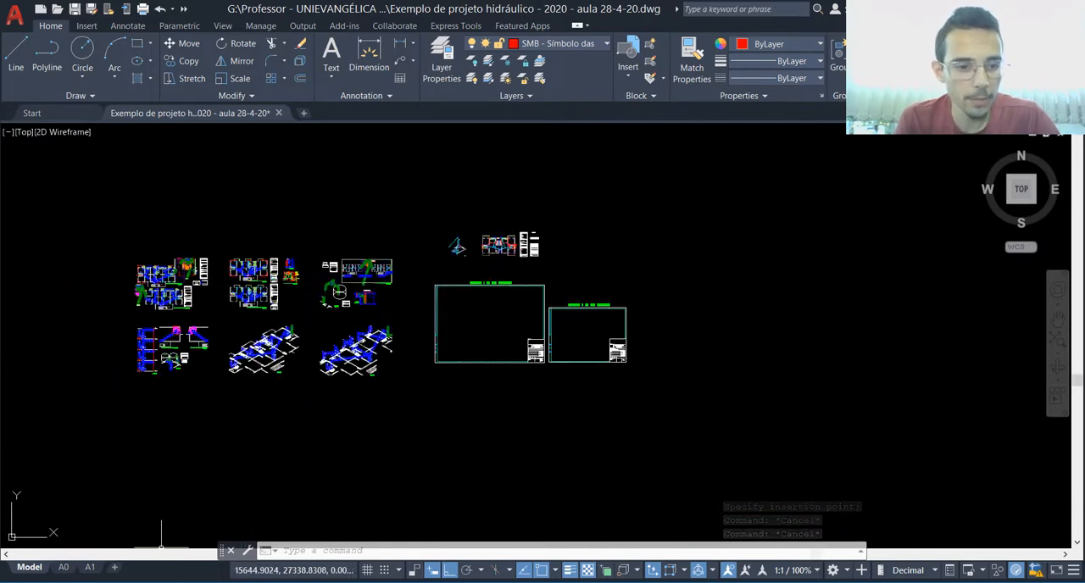
click(164, 581)
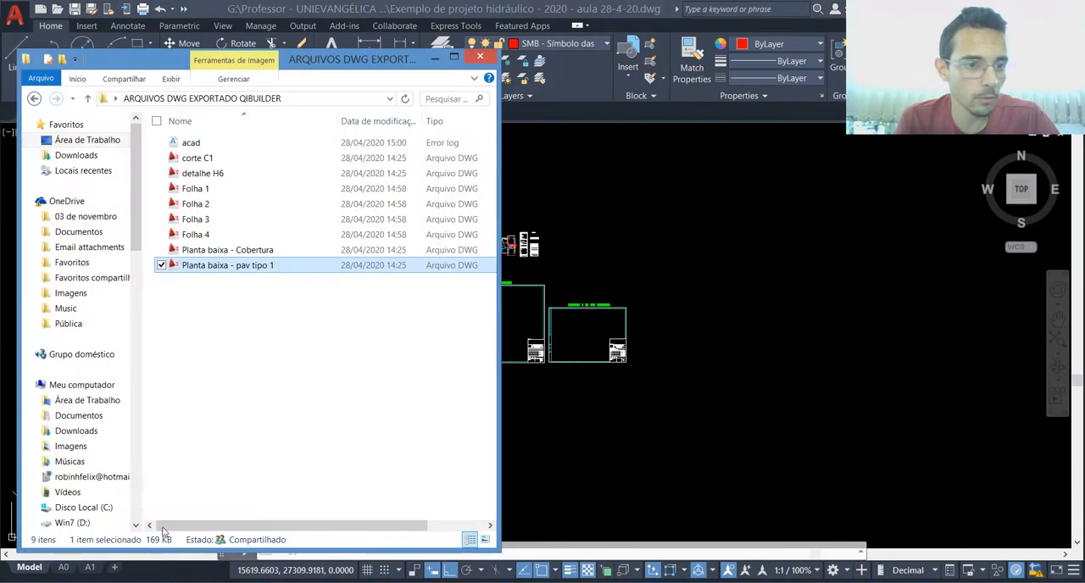
click(196, 206)
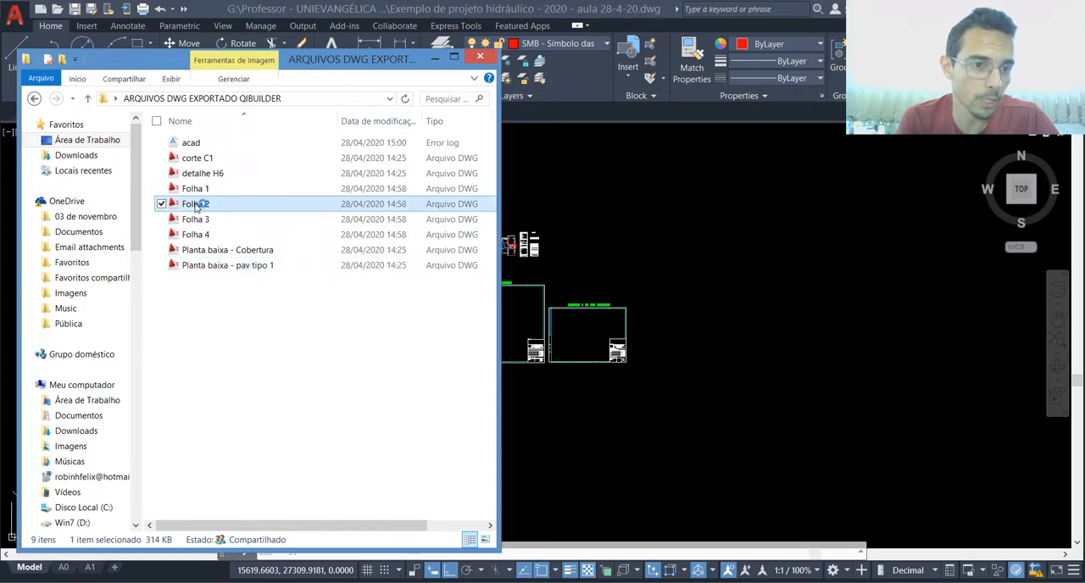
double_click(196, 207)
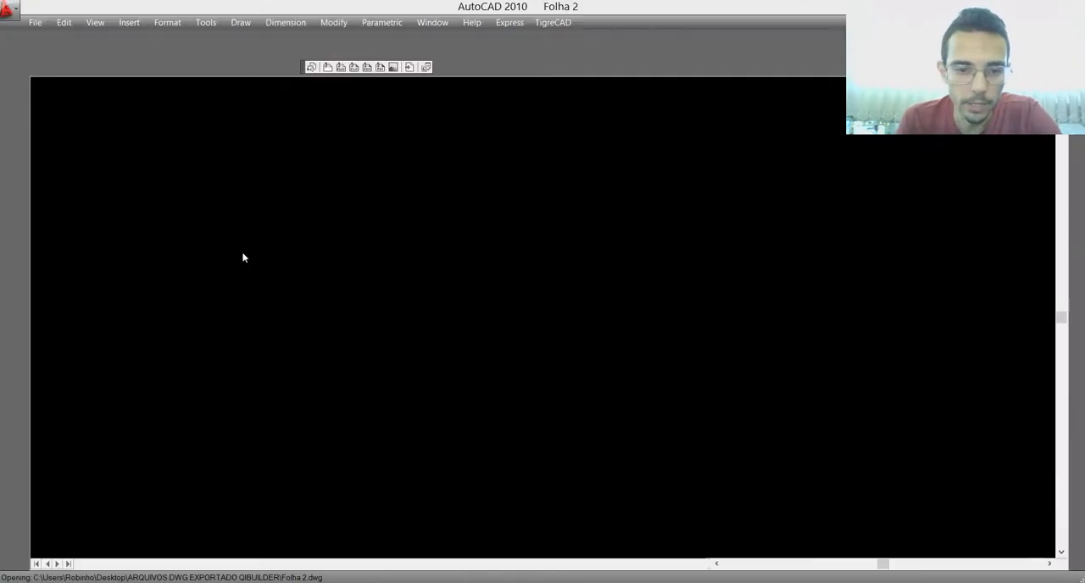
click(455, 256)
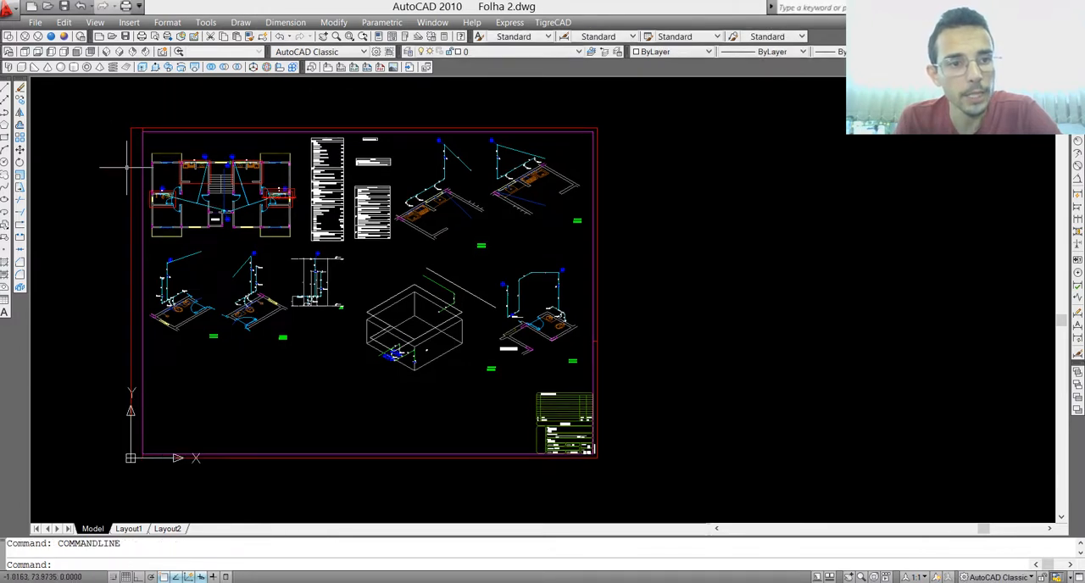
click(109, 111)
click(641, 473)
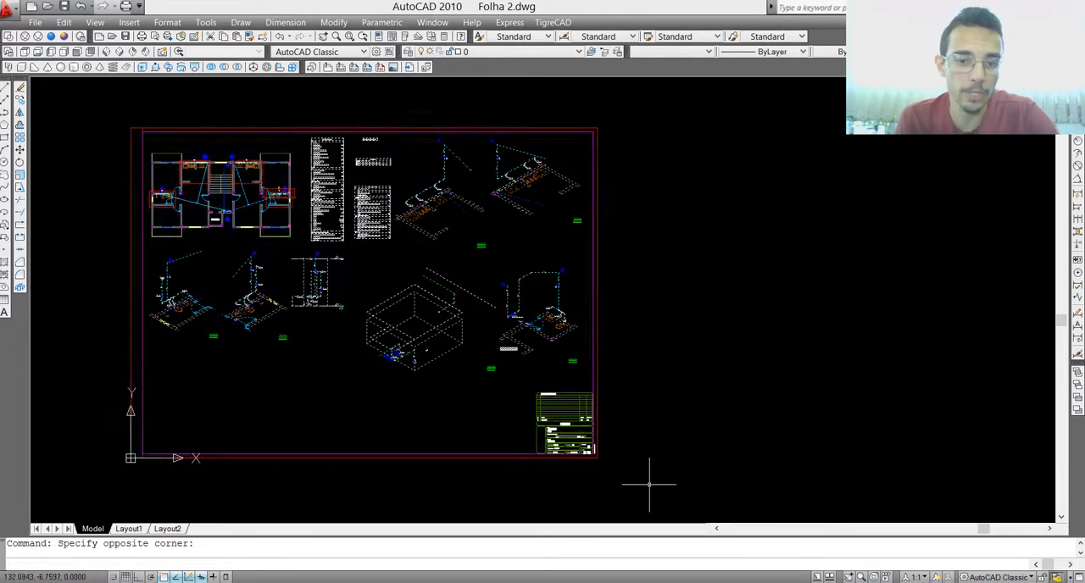
key(ctrl+c)
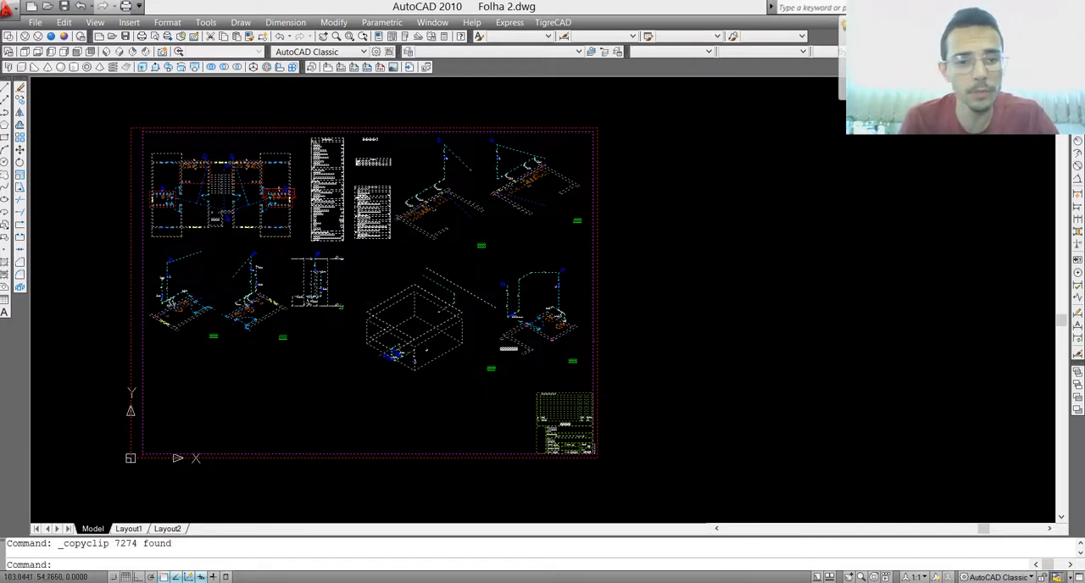
Step: Return to the example project and paste the copied Folha 2 sheet above the A1 template, beside the floor plan's tables
key(Escape)
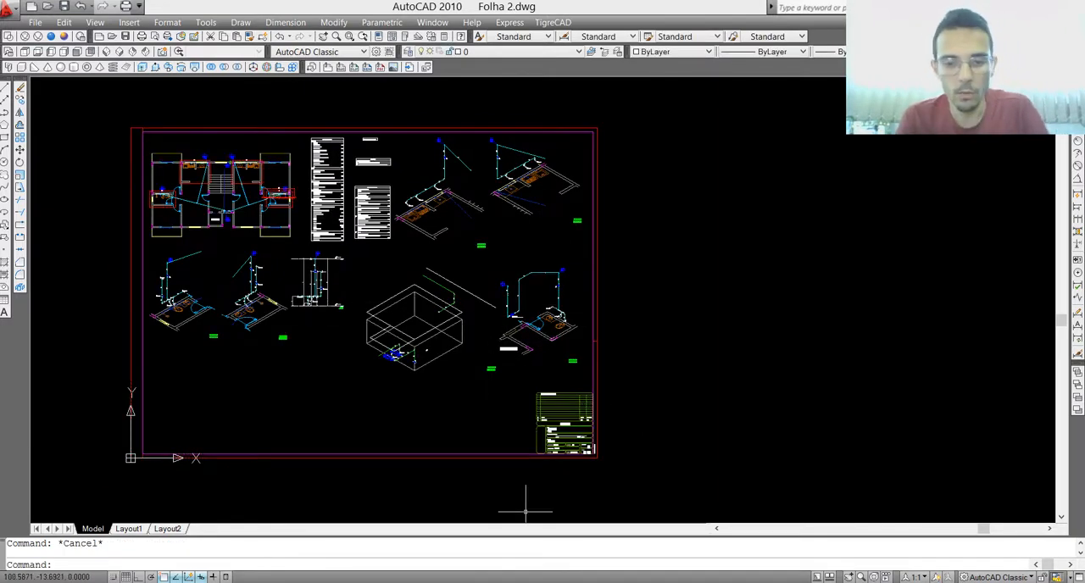
key(alt+Tab)
click(743, 306)
click(724, 337)
key(ctrl+v)
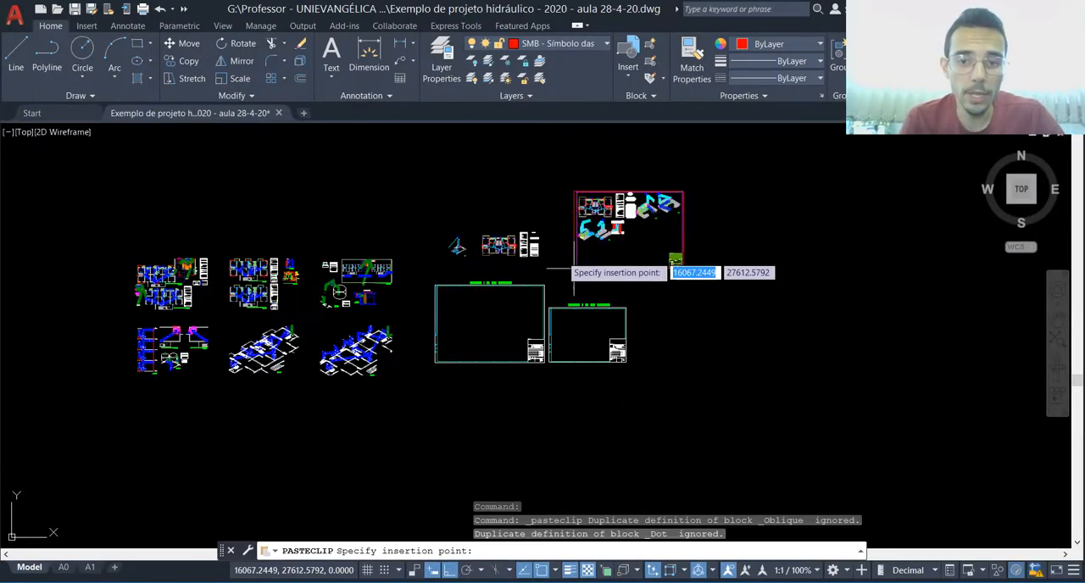
click(561, 264)
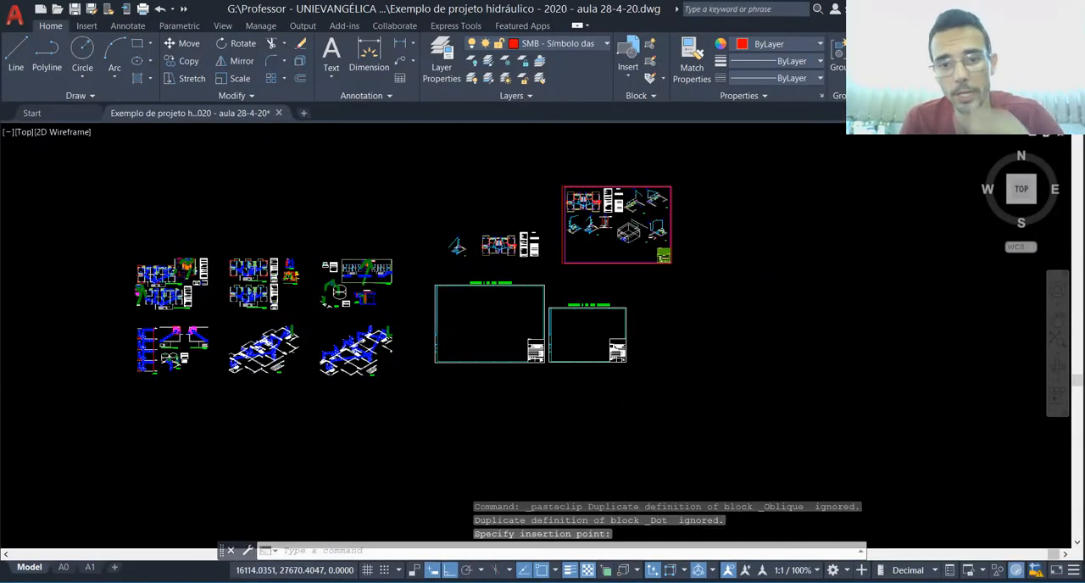
scroll(640, 210, up, 4)
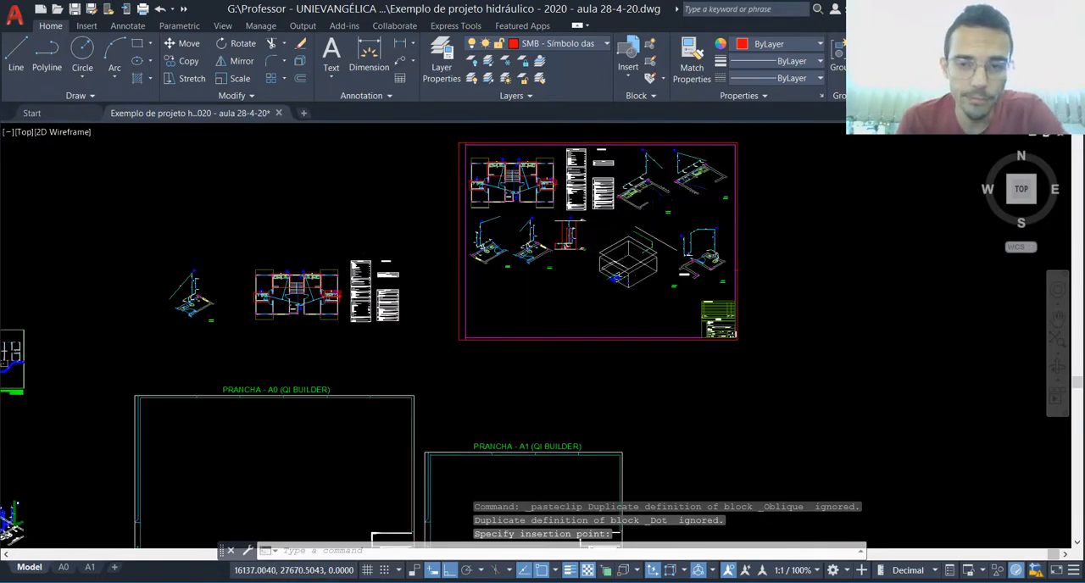
scroll(653, 217, down, 2)
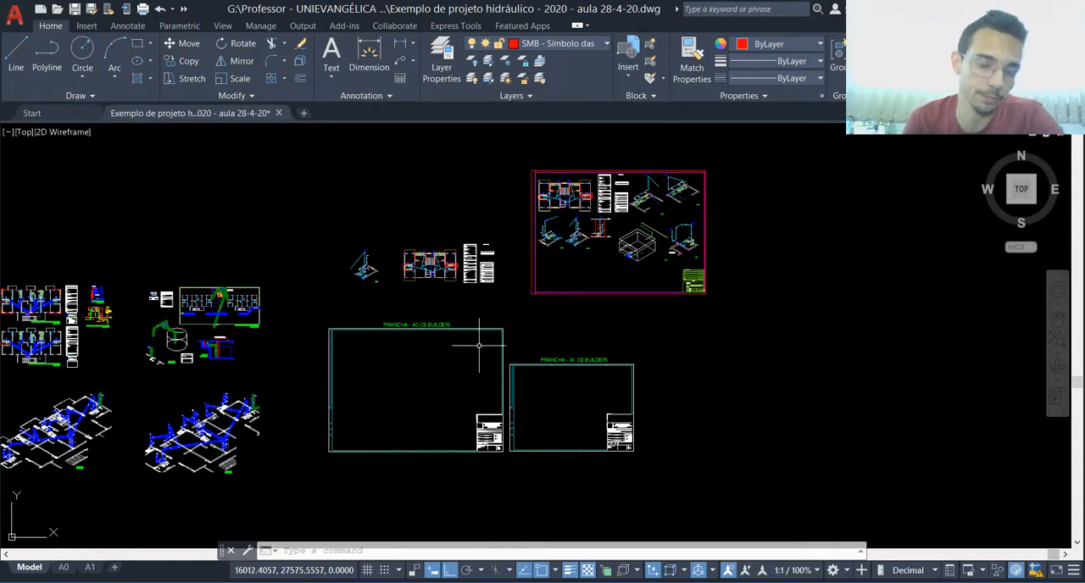
Step: Move the pasted floor plan and its tables, with ortho off, into the upper-left corner of the PRANCHA - A0 sheet
scroll(481, 252, up, 5)
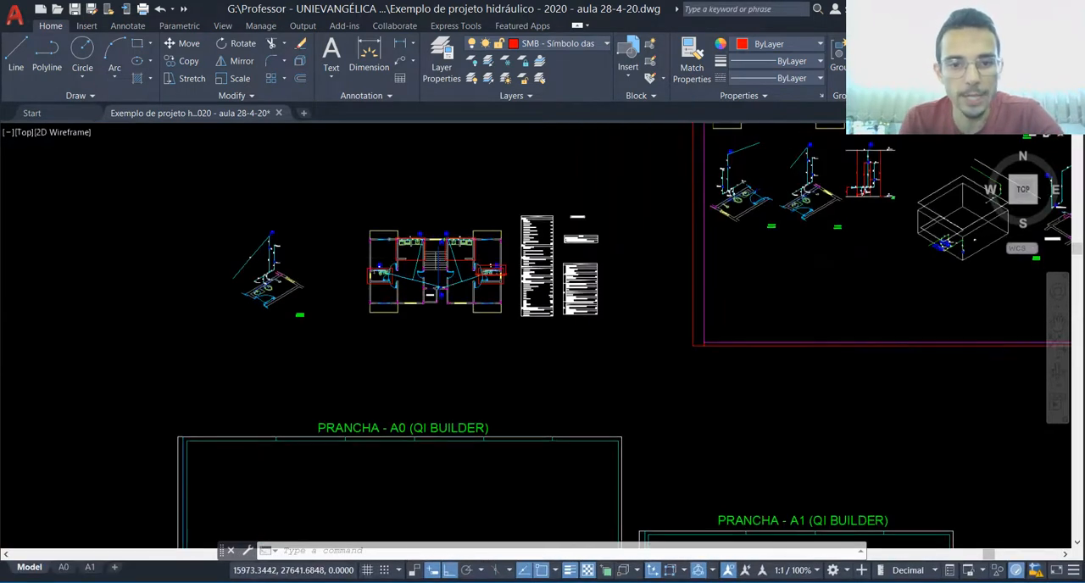
scroll(384, 230, down, 5)
scroll(445, 241, up, 6)
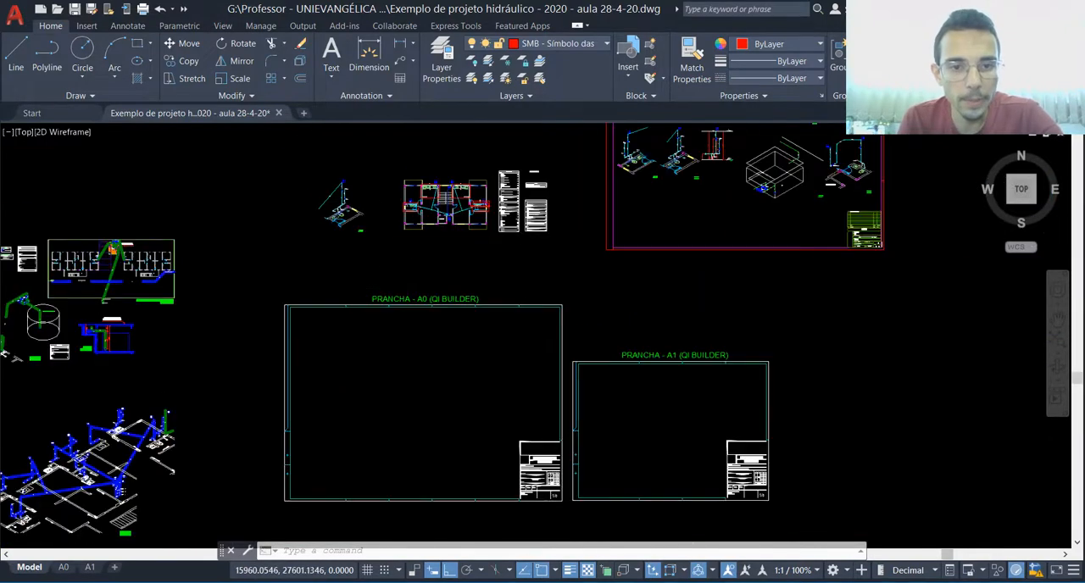
scroll(442, 230, down, 2)
scroll(445, 176, up, 2)
click(378, 140)
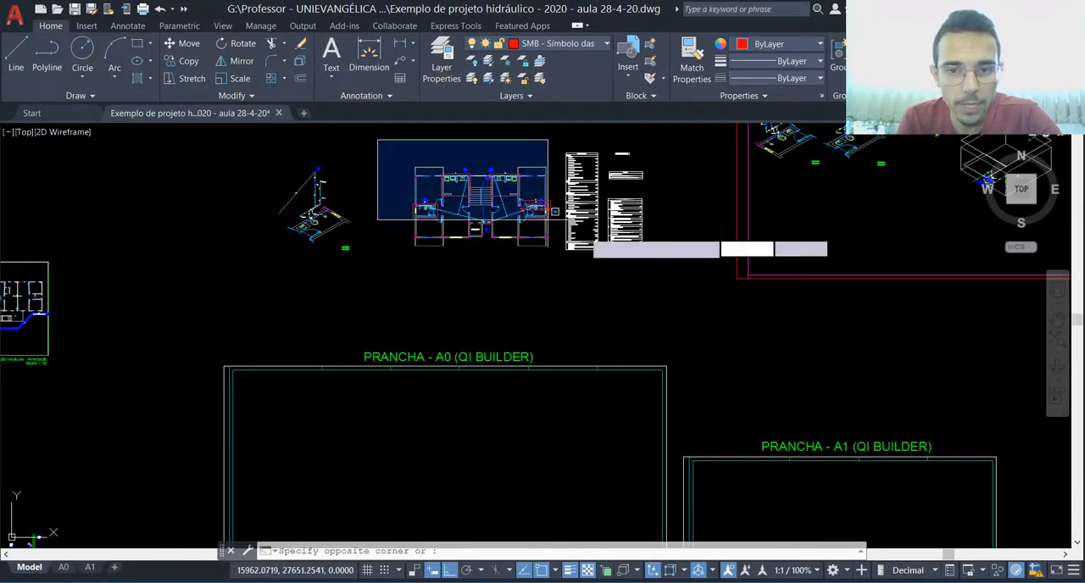
click(678, 277)
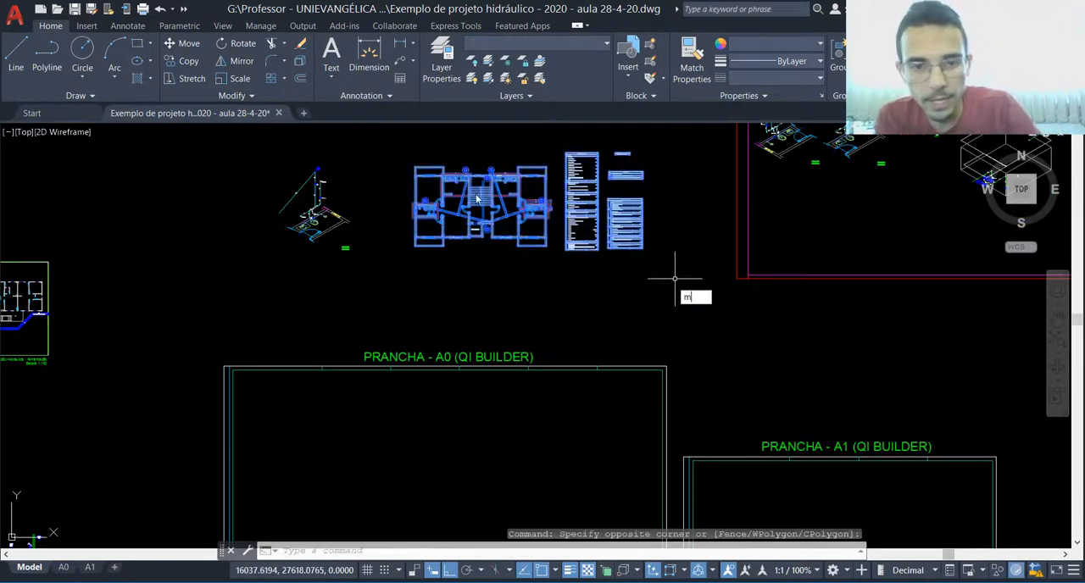
text(m)
key(Return)
click(414, 167)
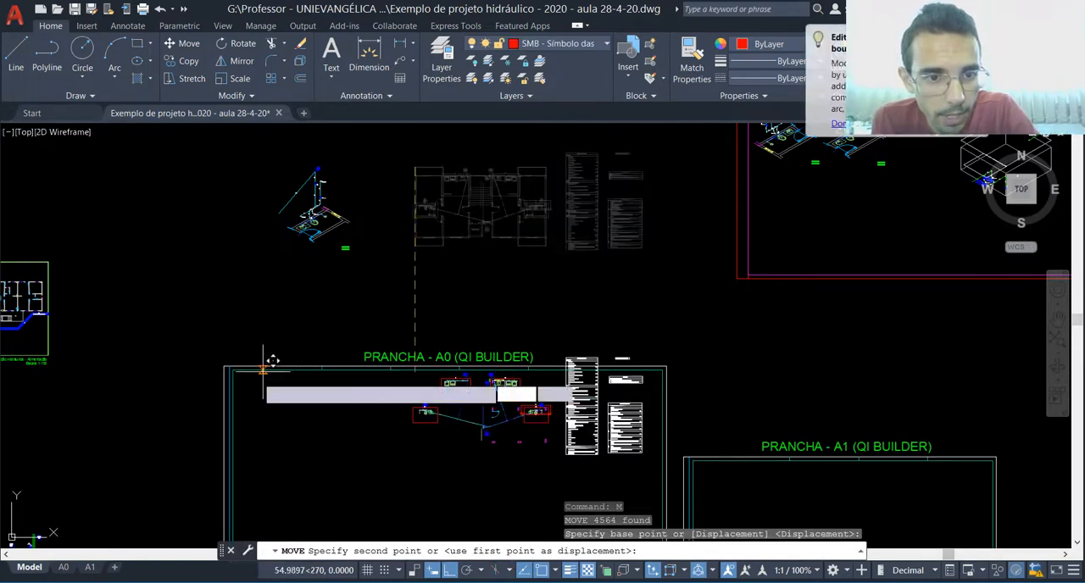
key(F8)
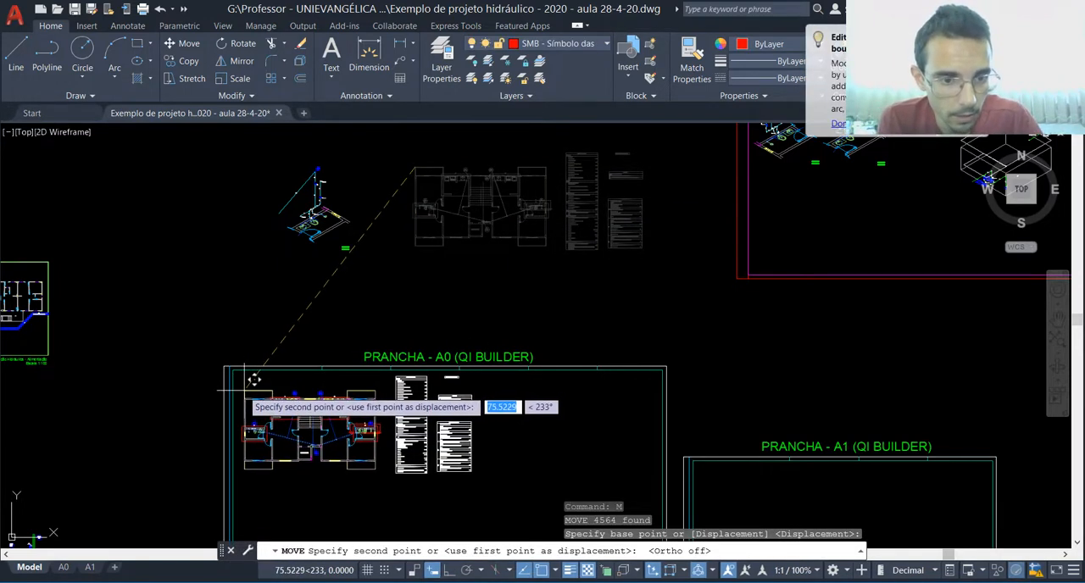
click(244, 391)
click(247, 290)
key(Escape)
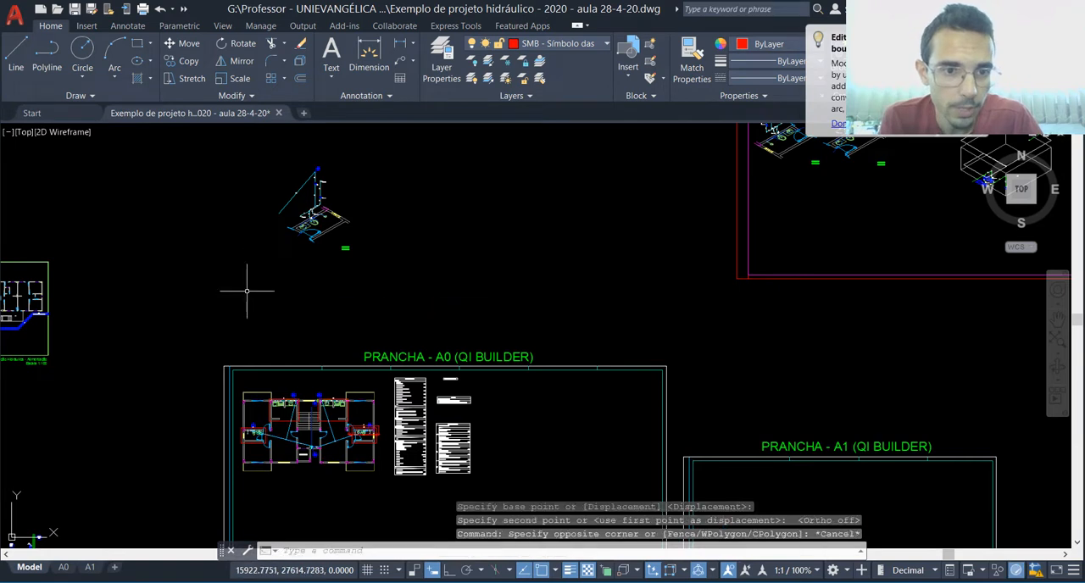
Step: Move the isometric H6 detail onto the PRANCHA - A0 sheet, beside the floor plan's tables
click(253, 282)
click(395, 157)
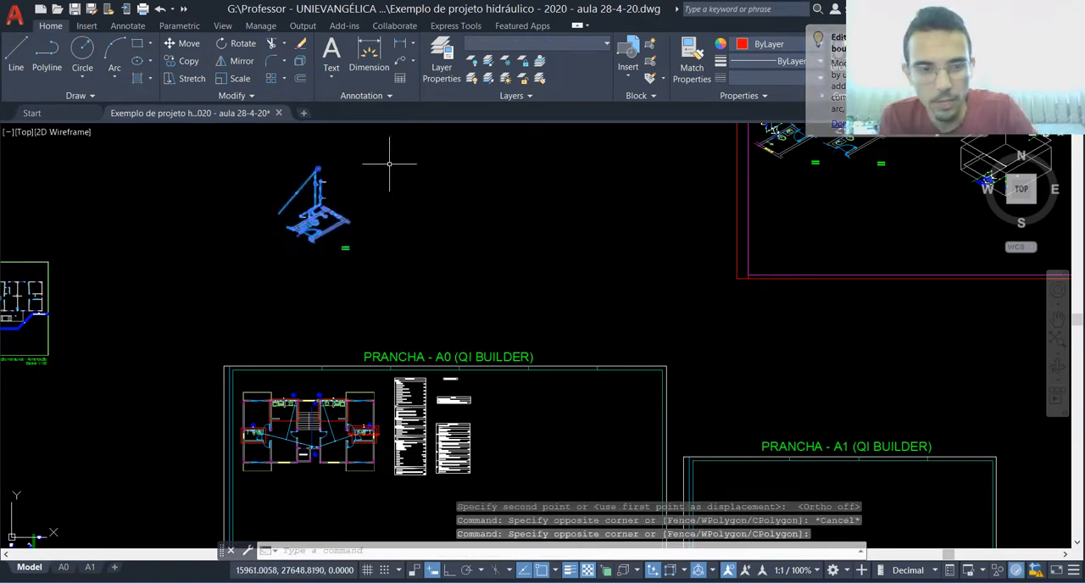
text(m)
key(Return)
click(312, 222)
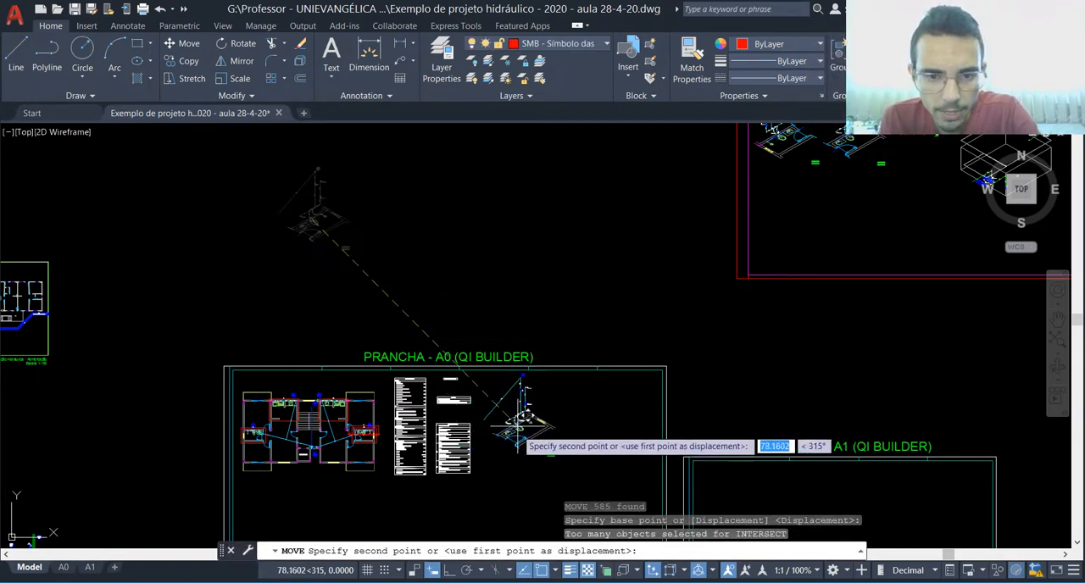
click(518, 433)
Step: Examine the pasted Folha 2 sheet, its isometric details and title block against the A0 and A1 templates
scroll(532, 320, down, 4)
scroll(511, 465, up, 2)
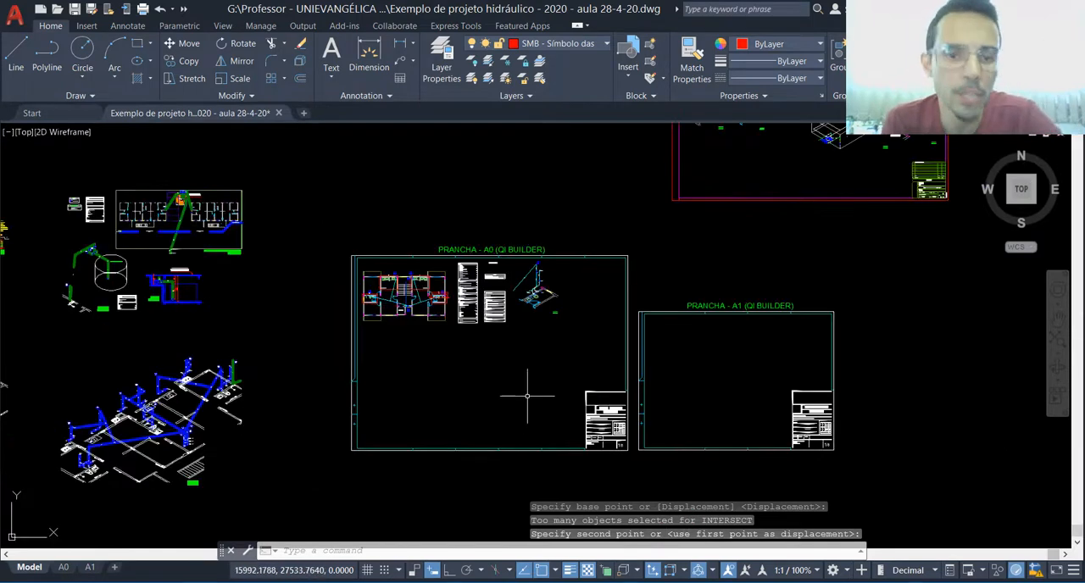
scroll(524, 397, down, 2)
scroll(738, 157, up, 2)
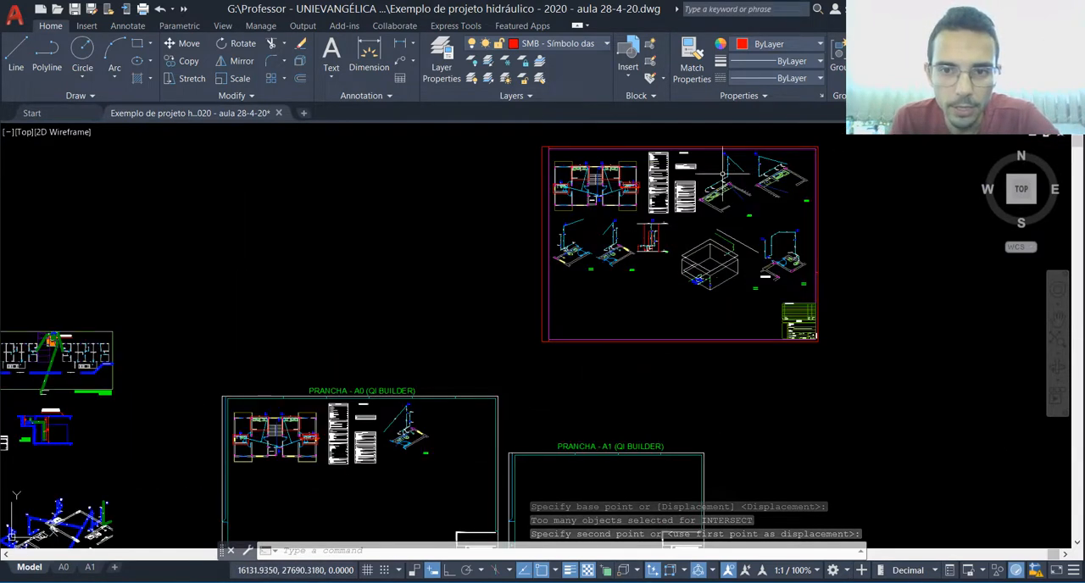
scroll(734, 174, down, 2)
scroll(737, 175, up, 3)
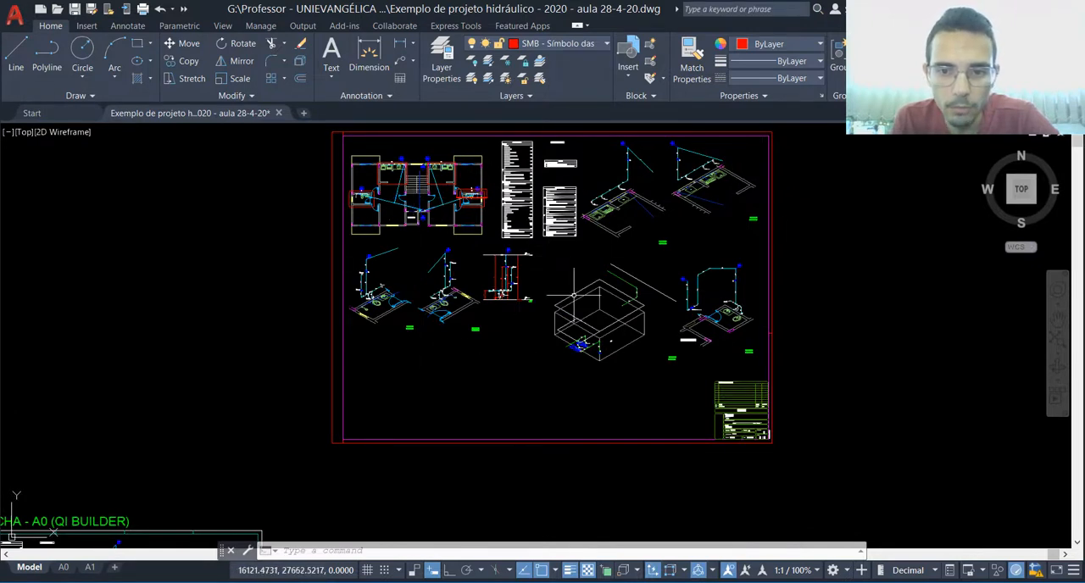
scroll(611, 307, up, 2)
scroll(639, 323, up, 2)
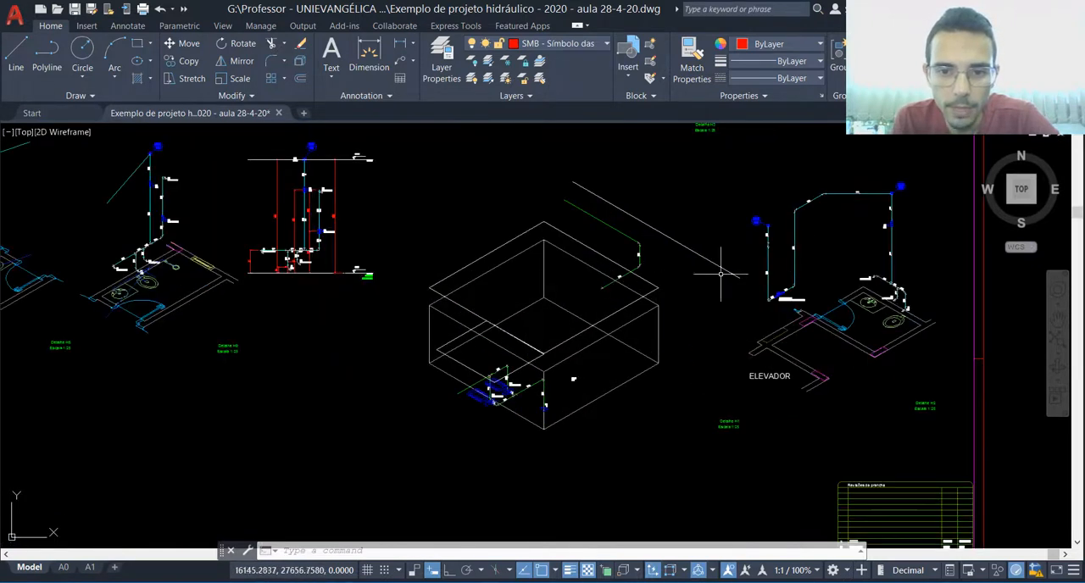
scroll(685, 332, down, 2)
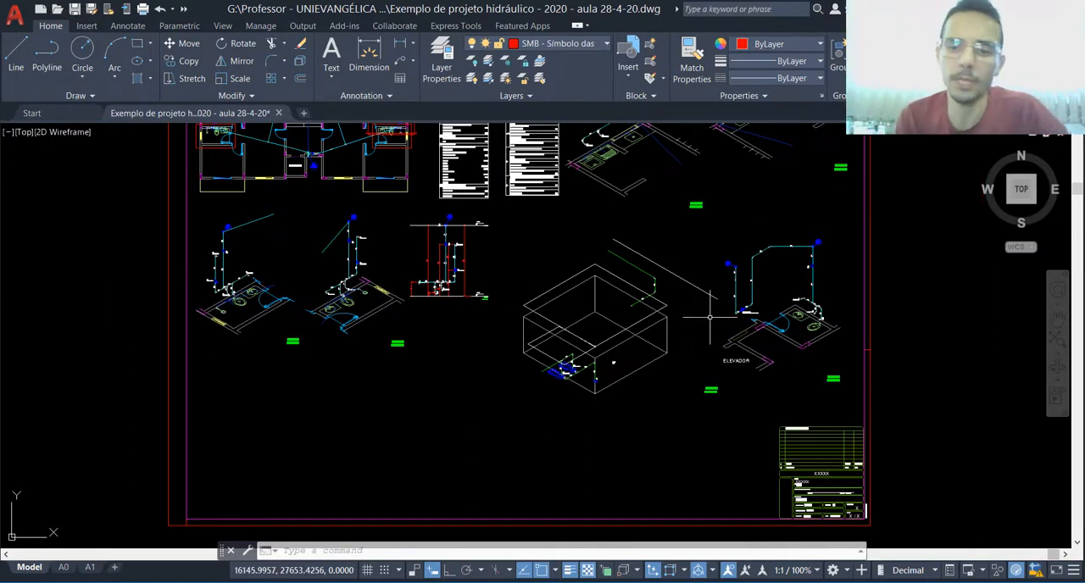
scroll(709, 316, down, 2)
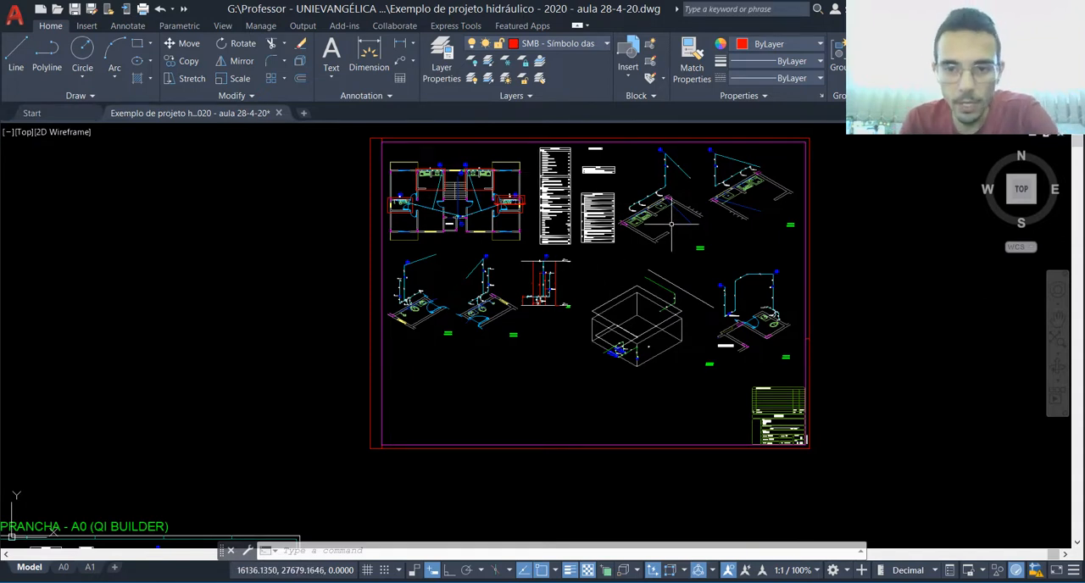
scroll(672, 224, down, 2)
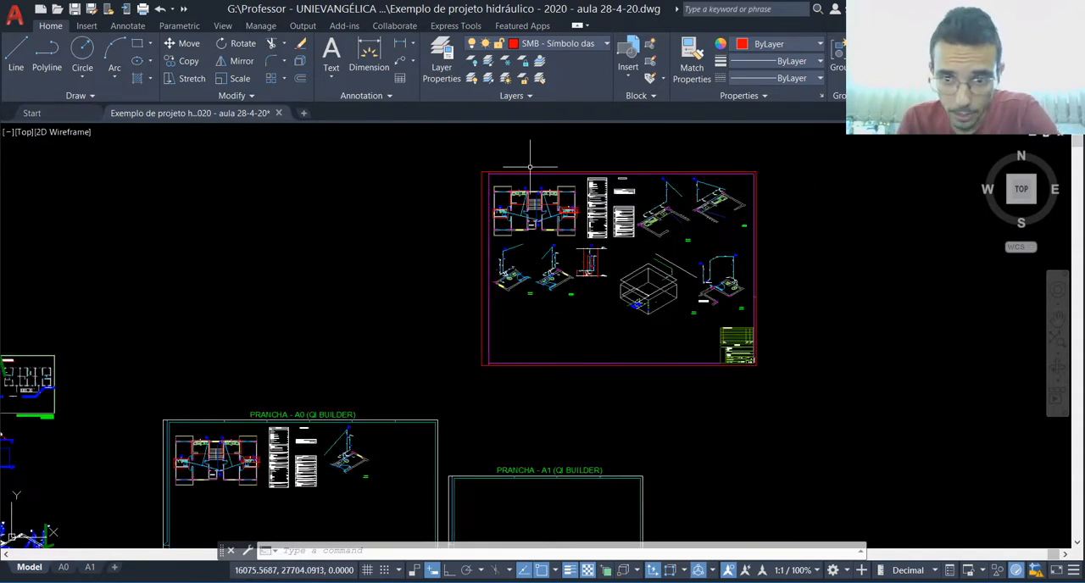
Step: Erase the border frame and title block of the pasted Folha 2 sheet, keeping its floor plan, tables and details
scroll(541, 174, down, 2)
scroll(571, 165, up, 2)
click(717, 156)
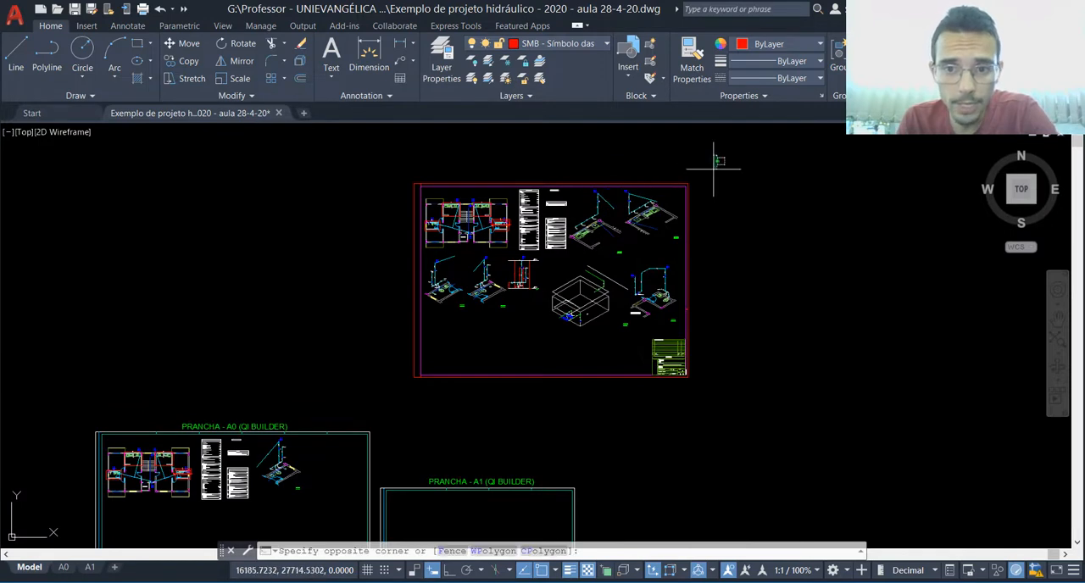
click(686, 408)
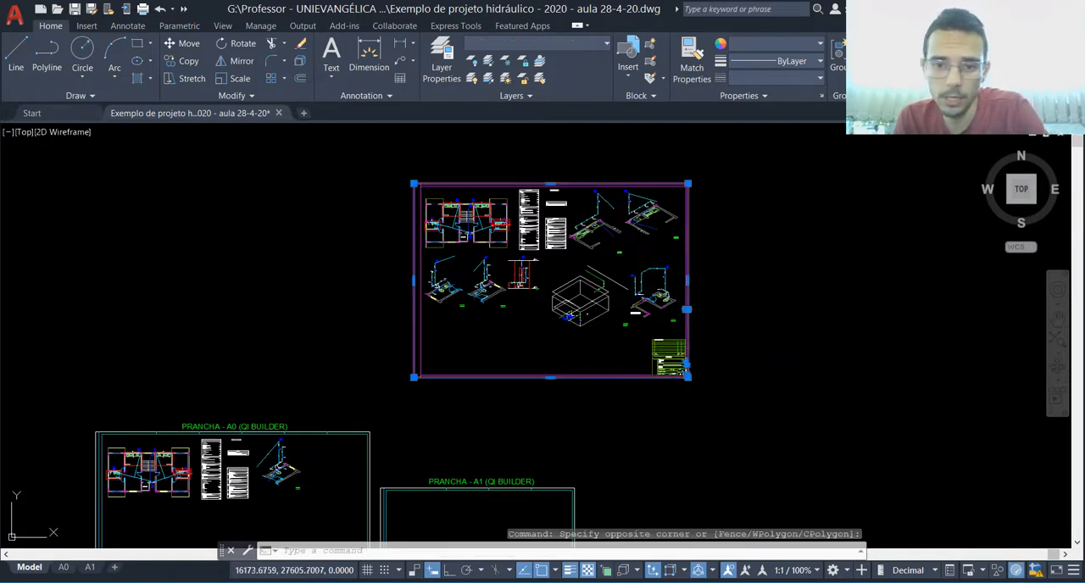
click(701, 374)
click(651, 342)
key(Delete)
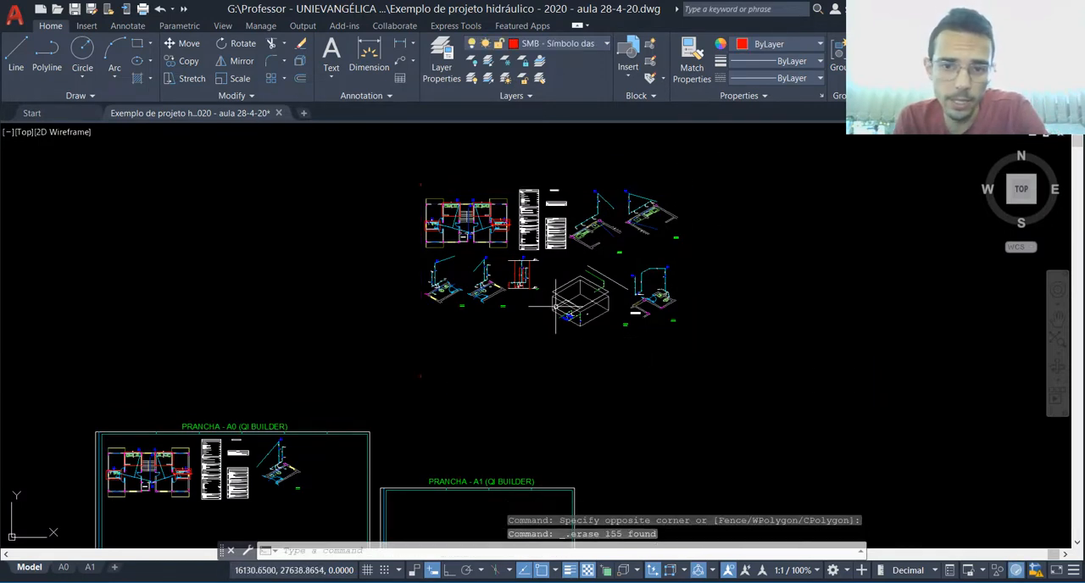
Step: Erase the small red marks remaining at the corners of the removed Folha 2 border
click(425, 174)
scroll(410, 179, down, 1)
scroll(408, 182, up, 1)
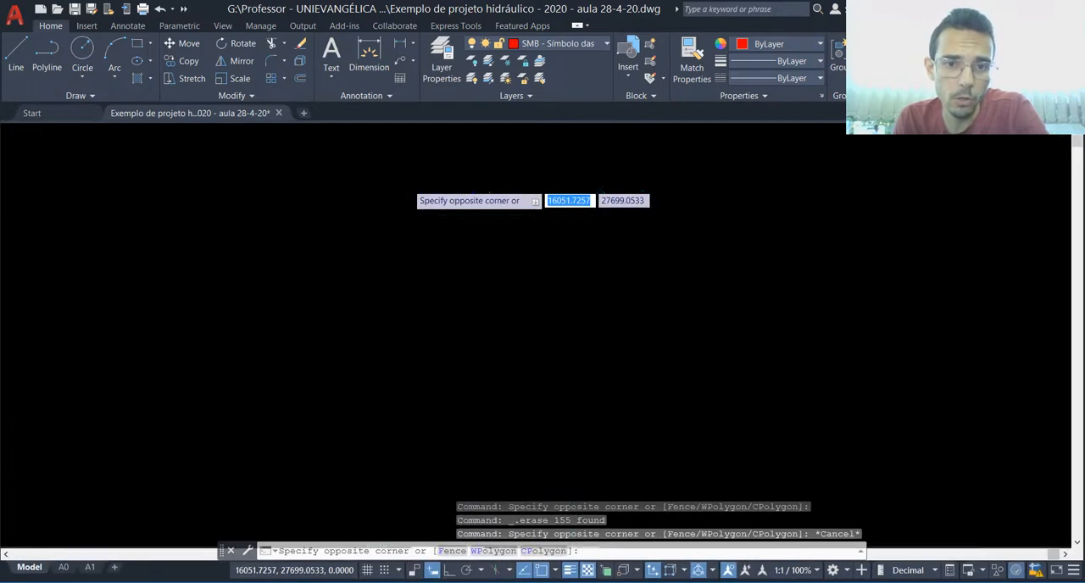
click(408, 197)
click(460, 363)
click(399, 387)
key(Delete)
Step: Move the red-dimensioned pipe elevation slightly away from the tables above, between the bathroom isometric and the reservoir isometric
scroll(568, 229, up, 2)
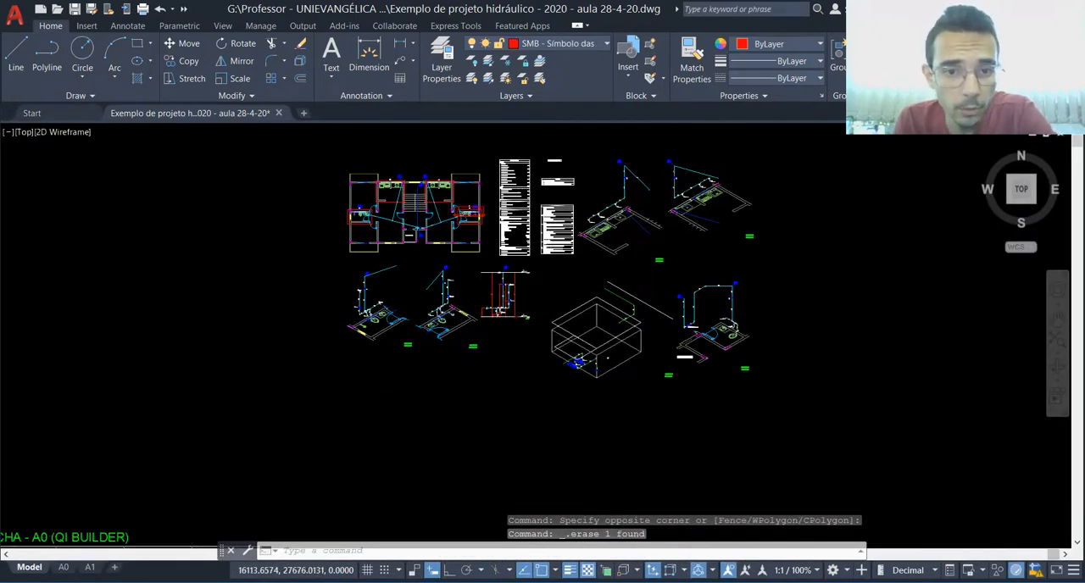
scroll(548, 245, down, 4)
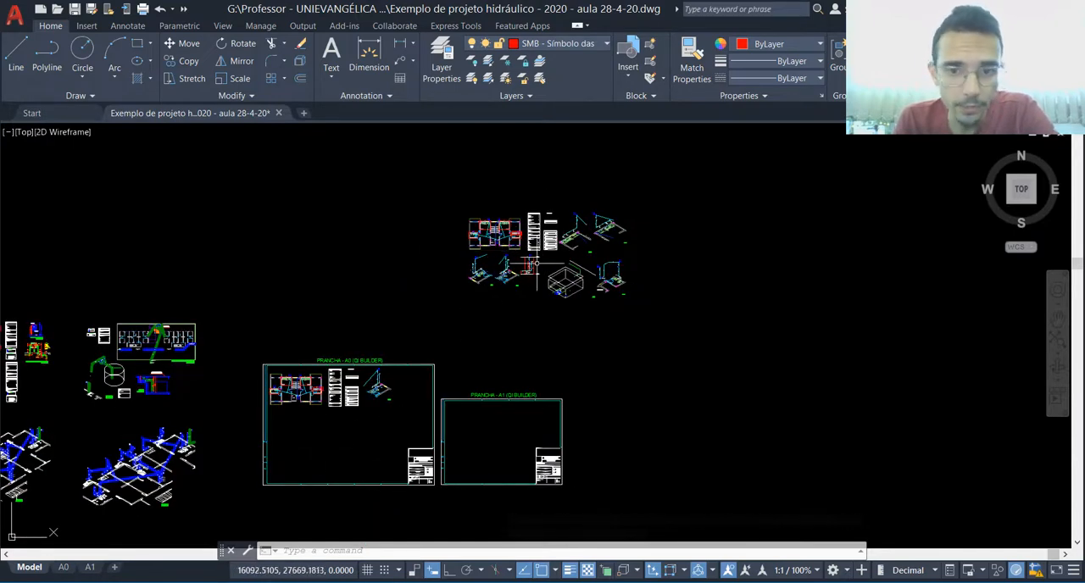
scroll(540, 266, up, 6)
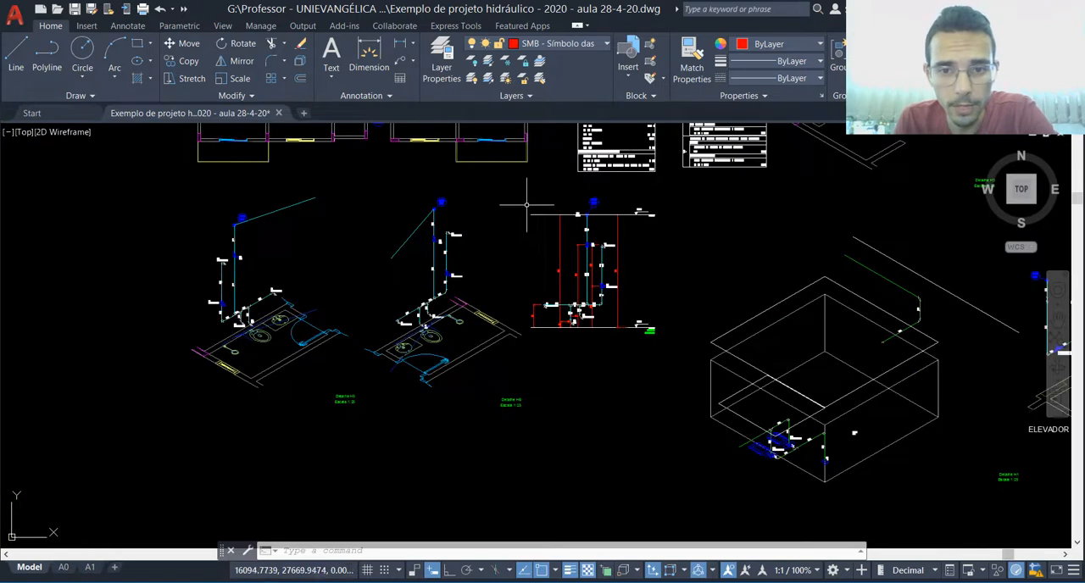
click(524, 188)
click(660, 341)
text(m)
key(Return)
click(522, 340)
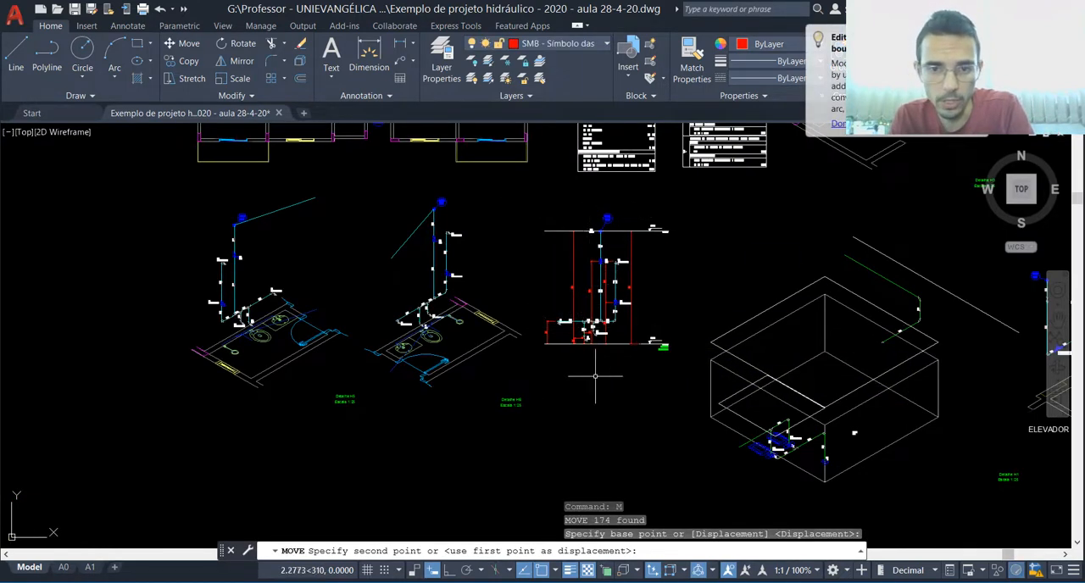
scroll(501, 381, down, 3)
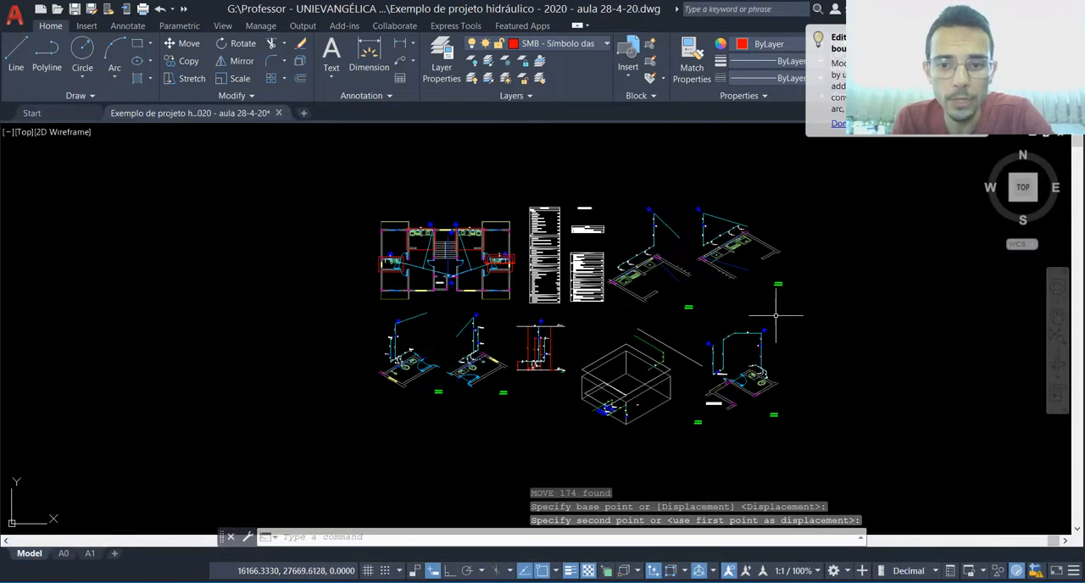
scroll(775, 315, up, 1)
scroll(623, 322, down, 2)
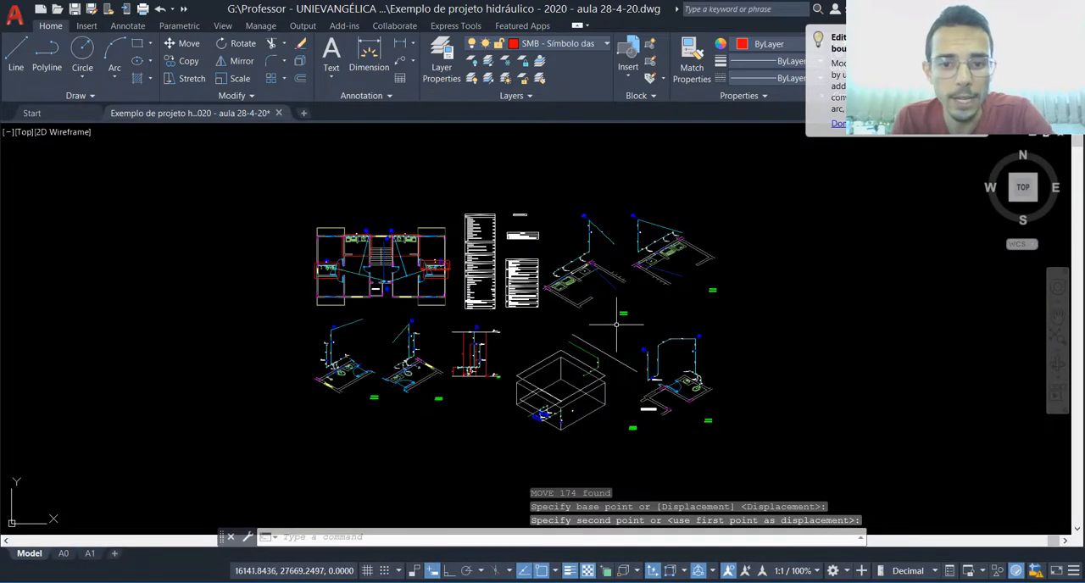
Step: Examine the sheets and viewports in the A0 layout and in the A1 layout
click(63, 553)
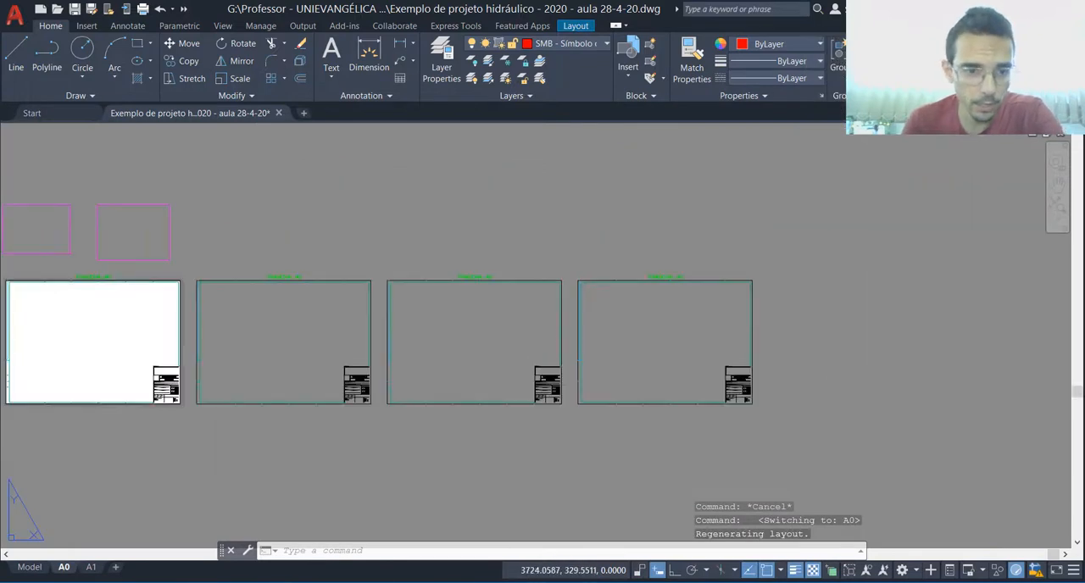
scroll(245, 270, up, 2)
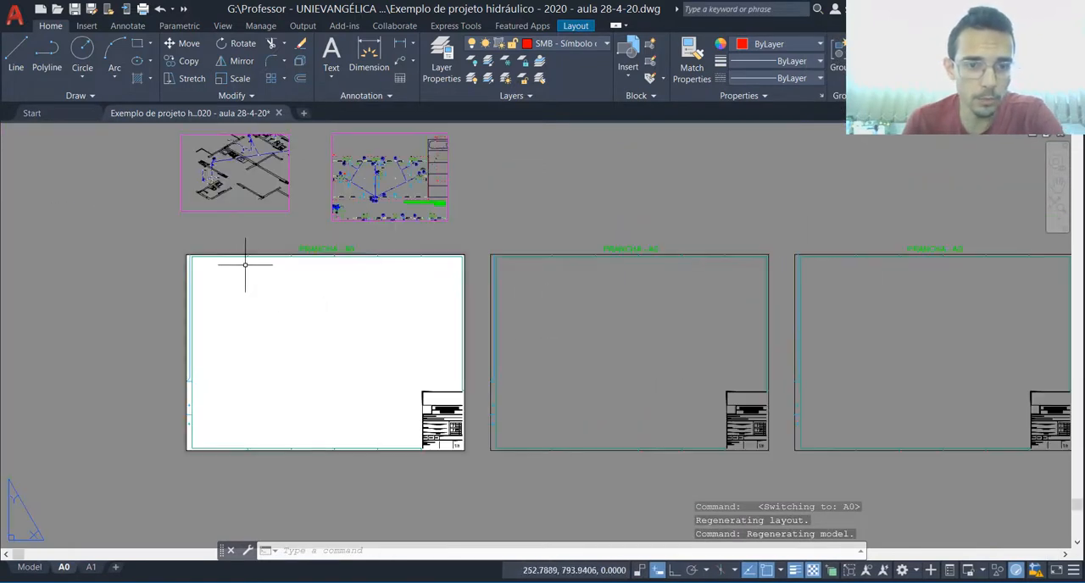
scroll(332, 331, down, 2)
scroll(252, 323, up, 2)
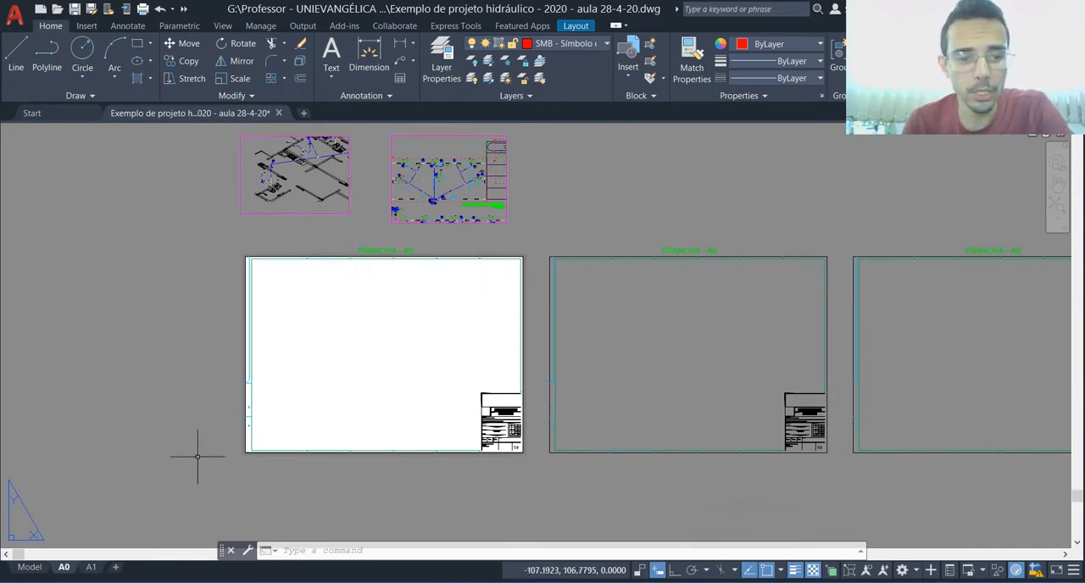
click(90, 568)
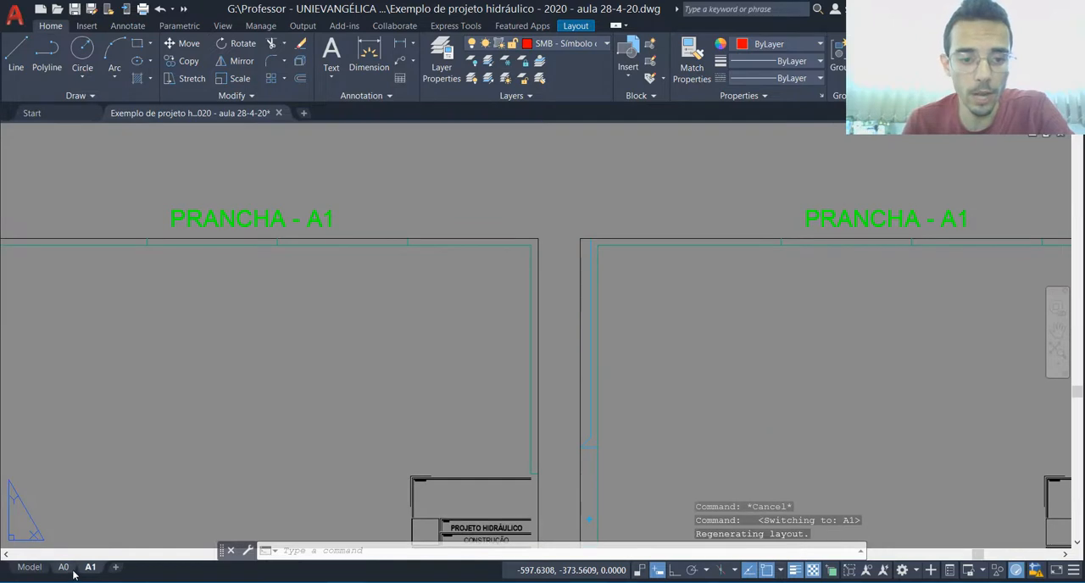
scroll(562, 257, down, 3)
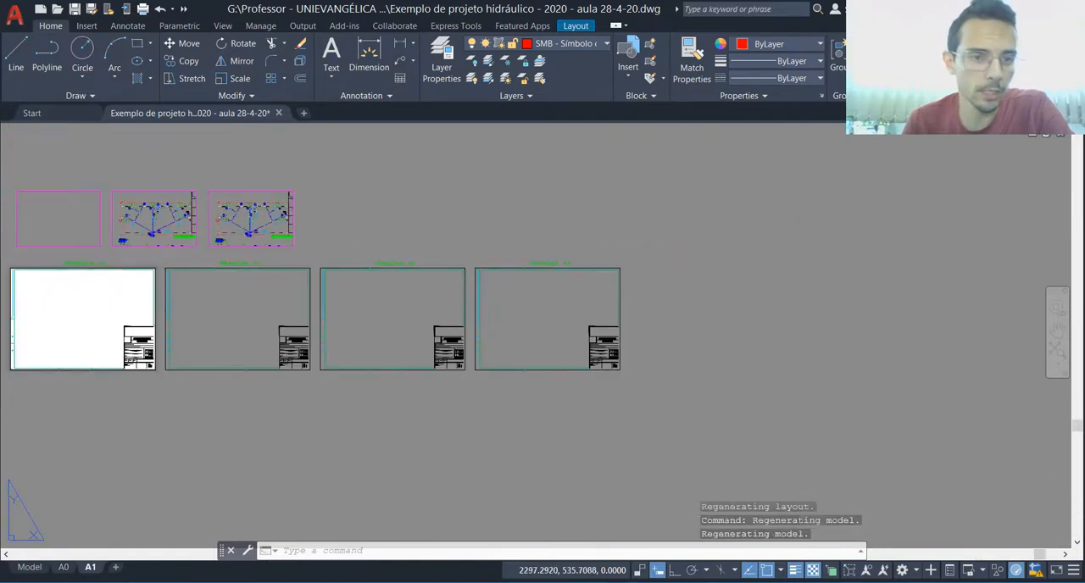
scroll(11, 276, up, 2)
scroll(819, 318, down, 1)
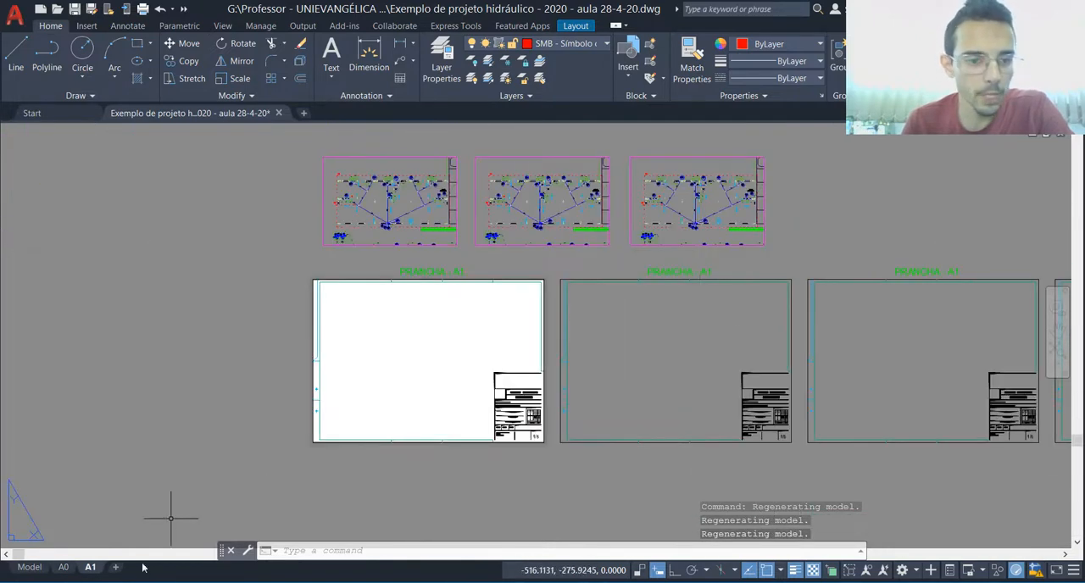
Step: Return to the A0 layout with its viewports and sheet templates, leaving nothing selected
click(66, 568)
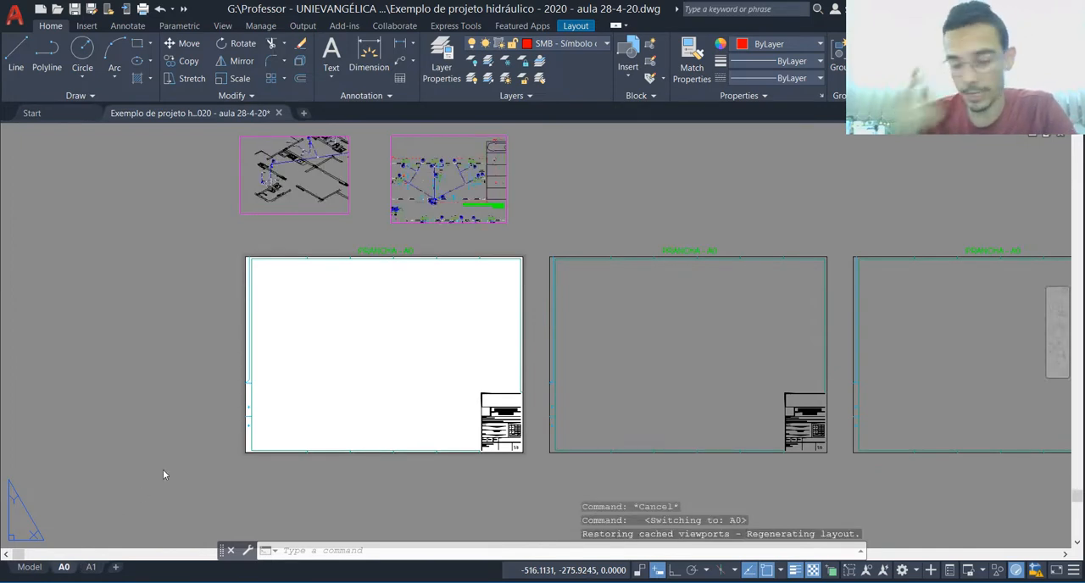
click(311, 191)
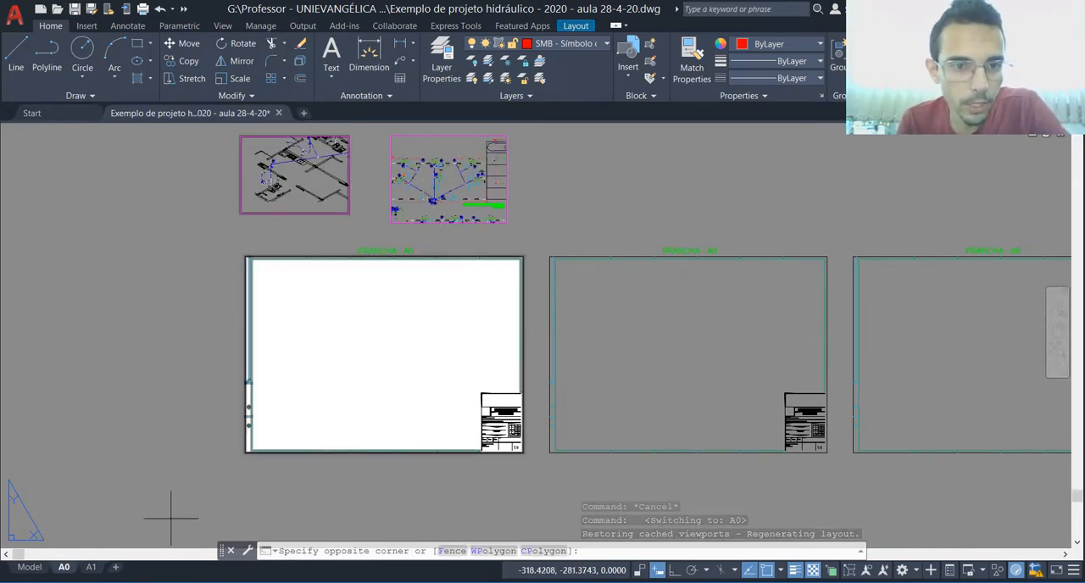
key(Escape)
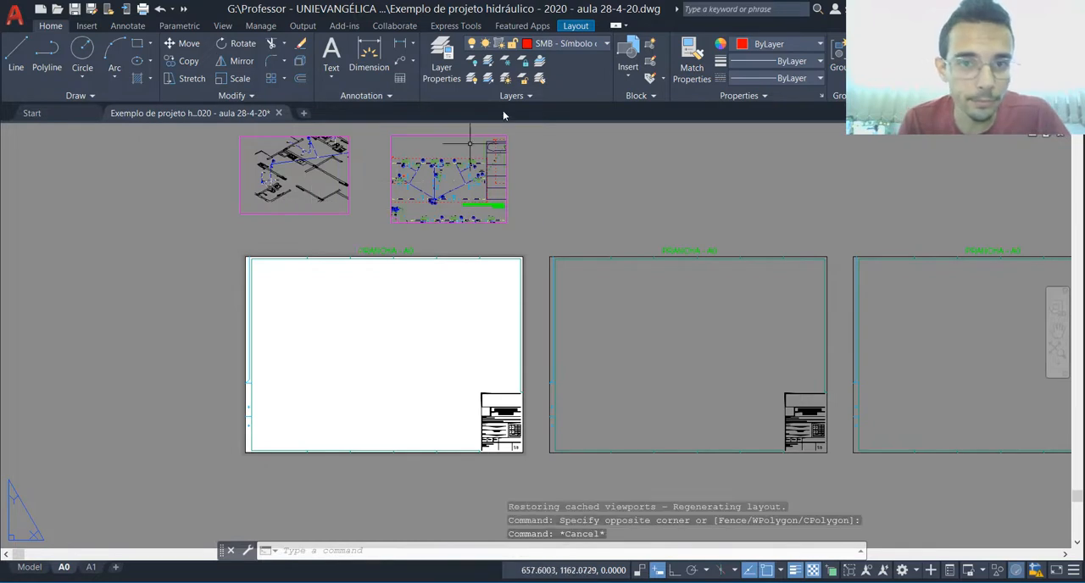
Step: Create a rectangular viewport in the empty upper-left area of the PRANCHA - A0 sheet, spanning just over half the sheet's width
click(577, 26)
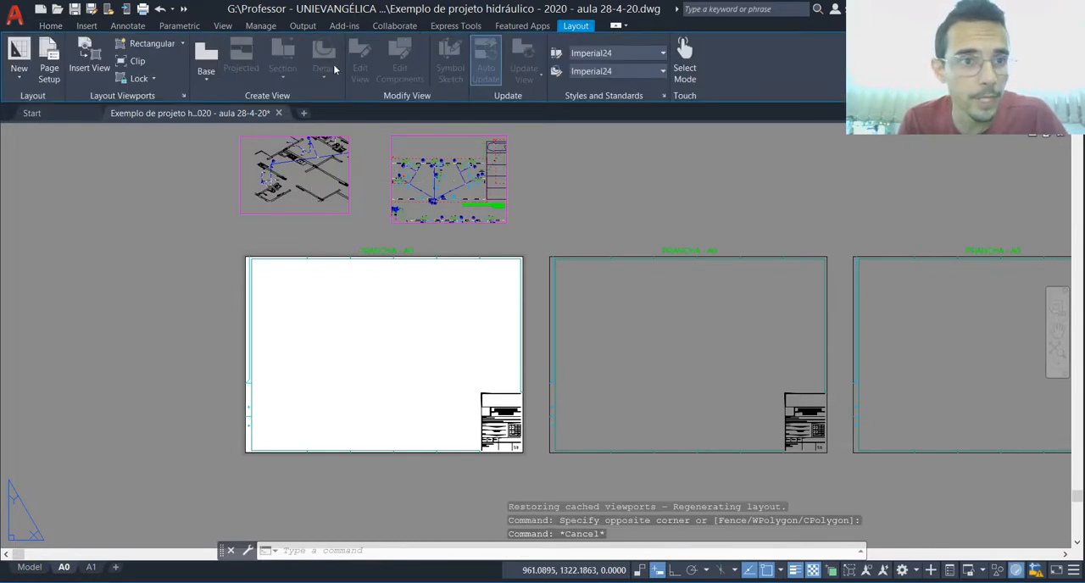
click(157, 47)
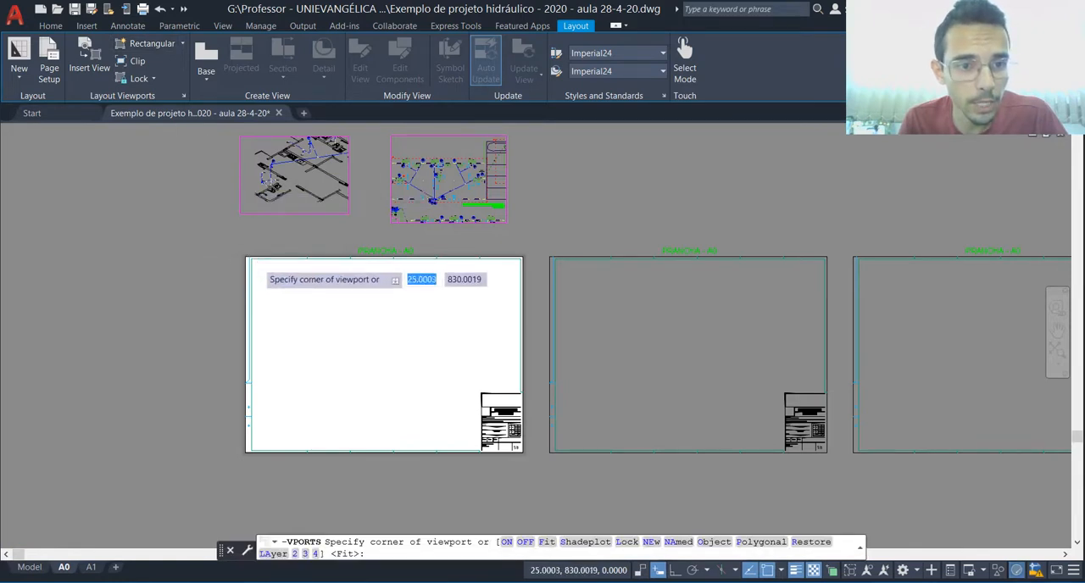
scroll(259, 264, up, 4)
click(252, 263)
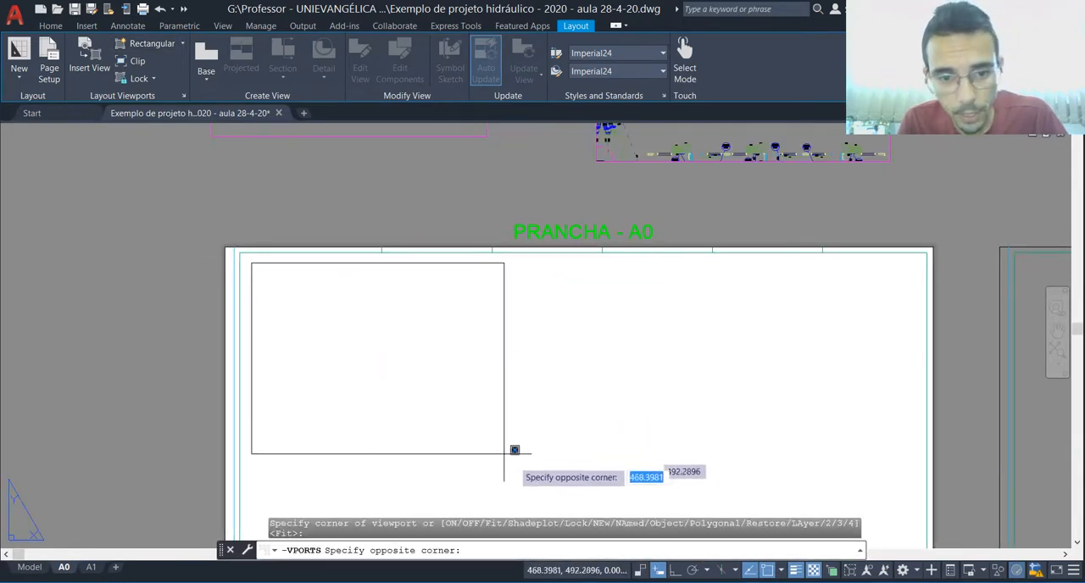
click(635, 483)
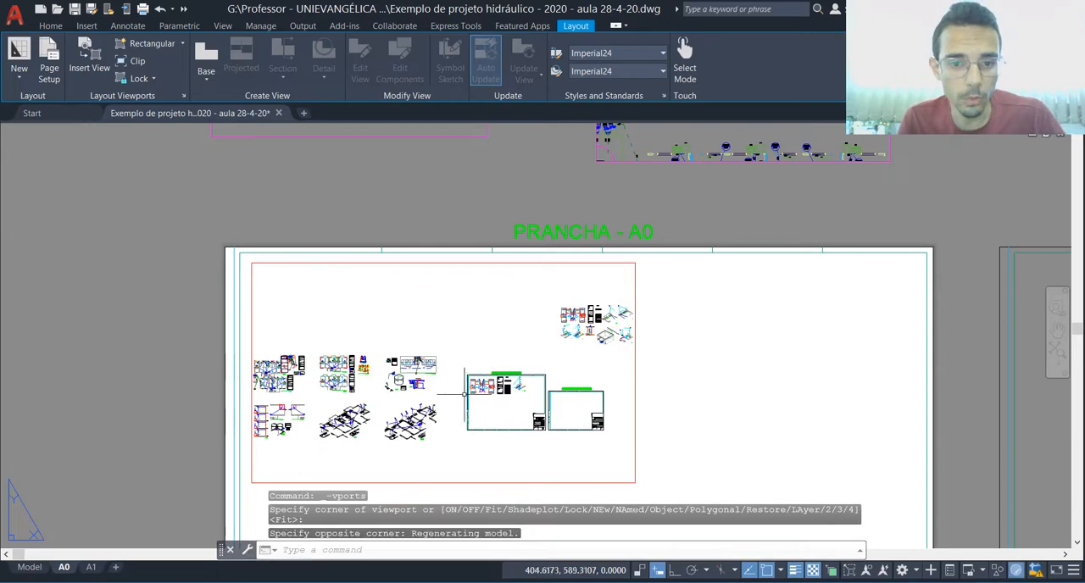
Step: Activate the new viewport, frame the floor plan with the red-boxed kitchens and bathrooms inside it, and open the viewport's scale choices
double_click(480, 332)
scroll(470, 327, down, 2)
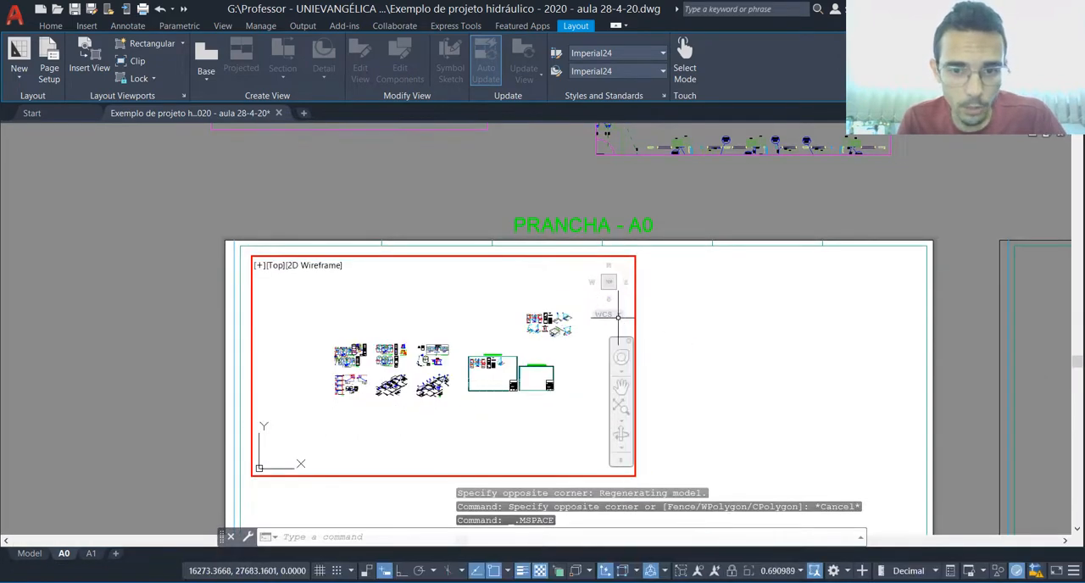
scroll(616, 319, up, 3)
scroll(395, 310, up, 6)
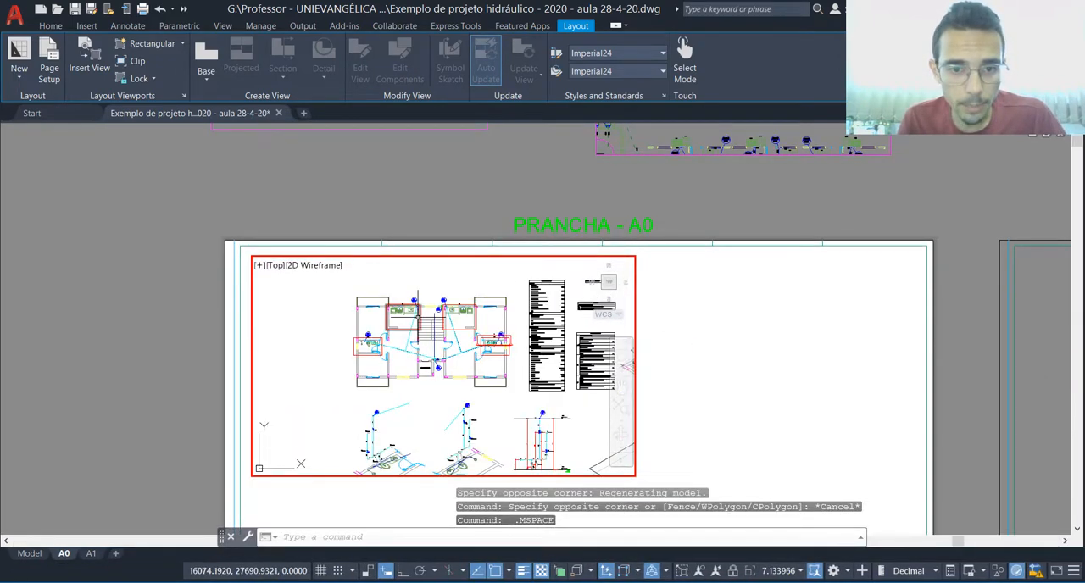
scroll(391, 308, up, 2)
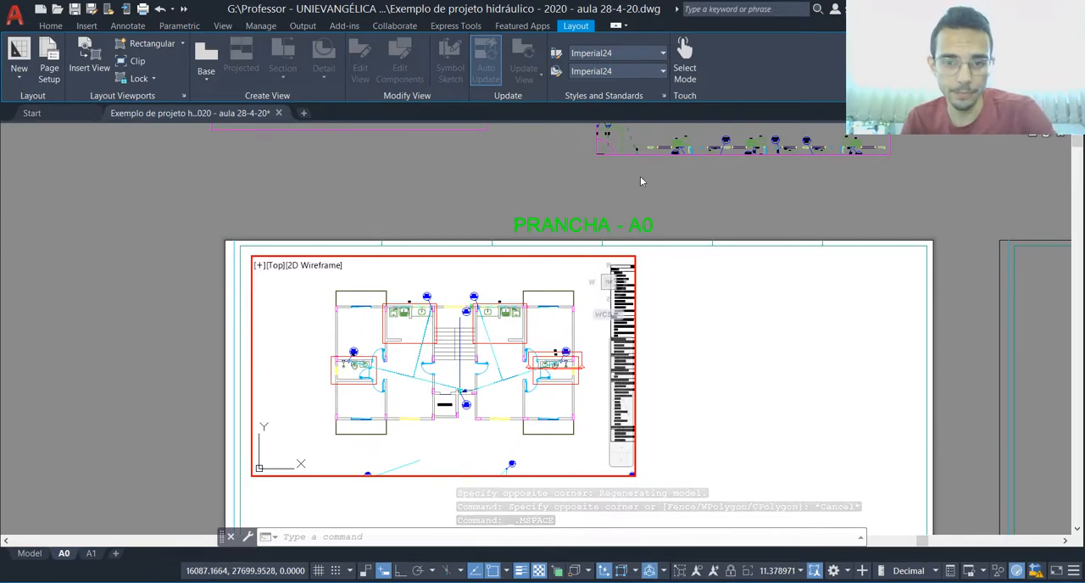
scroll(644, 180, down, 4)
scroll(588, 290, up, 6)
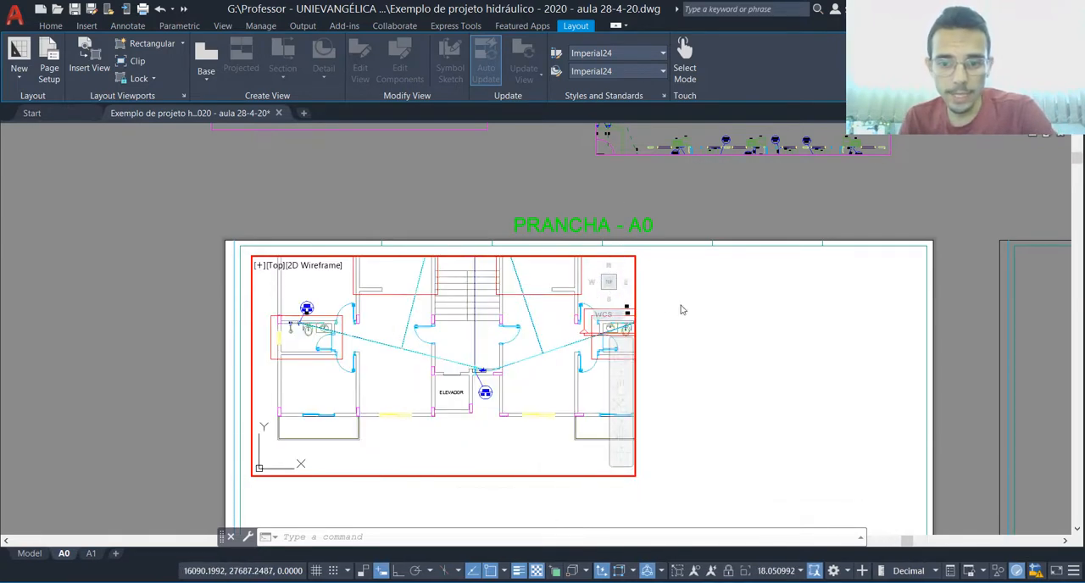
scroll(360, 449, down, 3)
scroll(406, 390, down, 1)
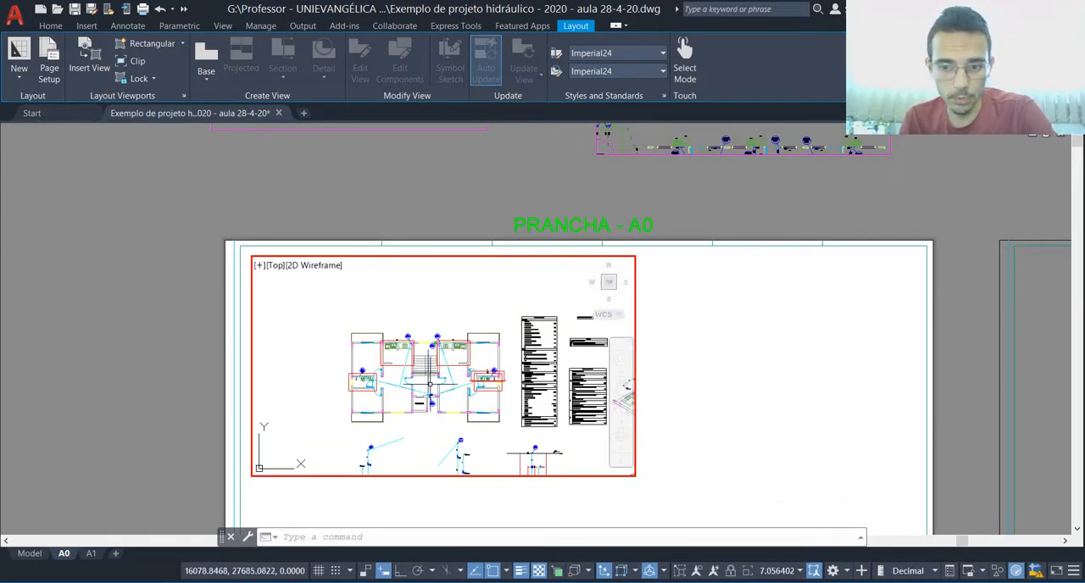
scroll(407, 408, up, 2)
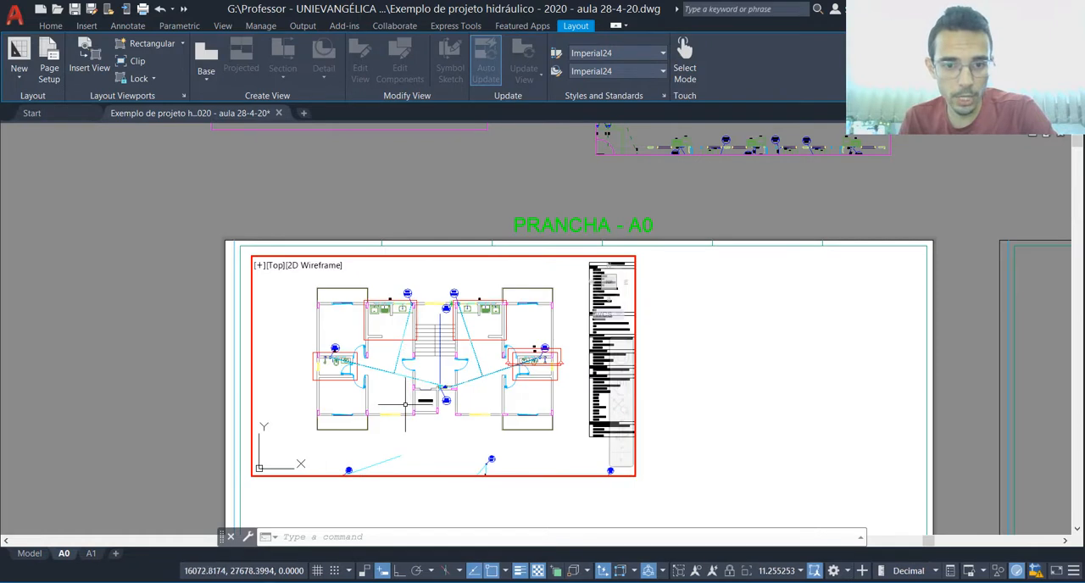
click(799, 571)
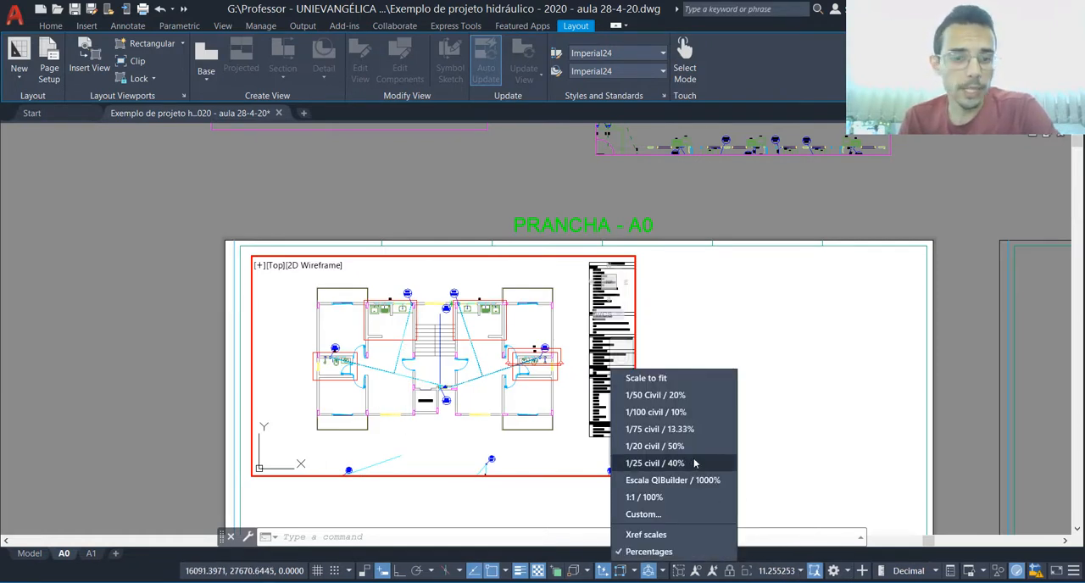
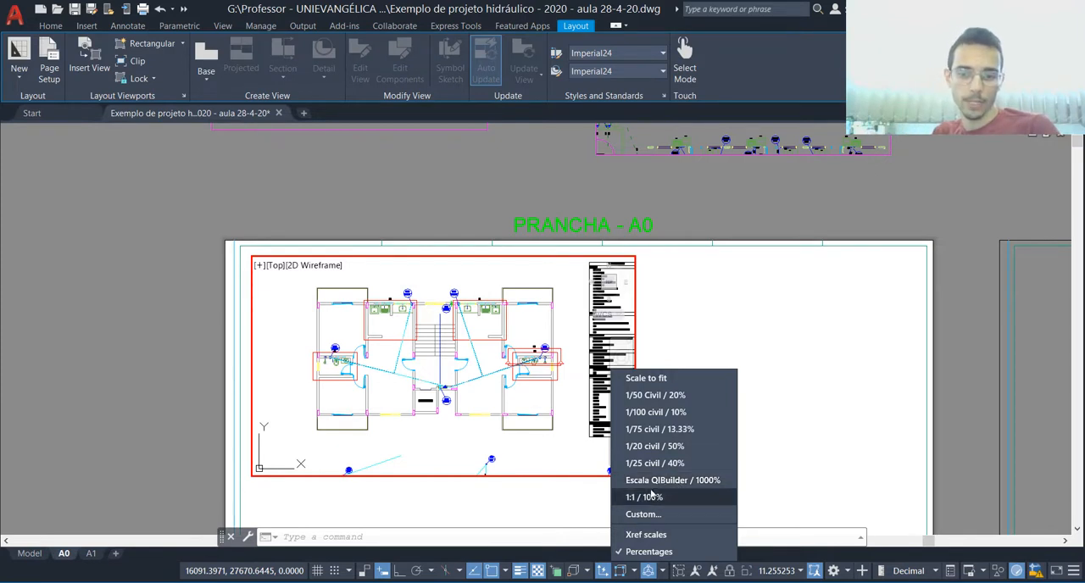
Step: Set the floor plan viewport's scale to Escala QIBuilder / 1000% and return to paper space
click(650, 481)
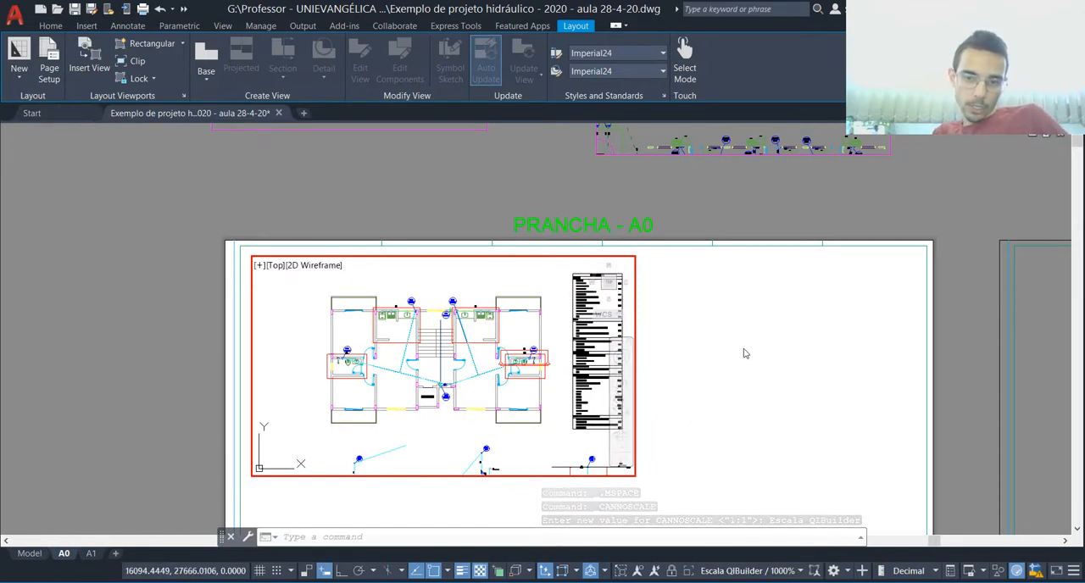
double_click(722, 366)
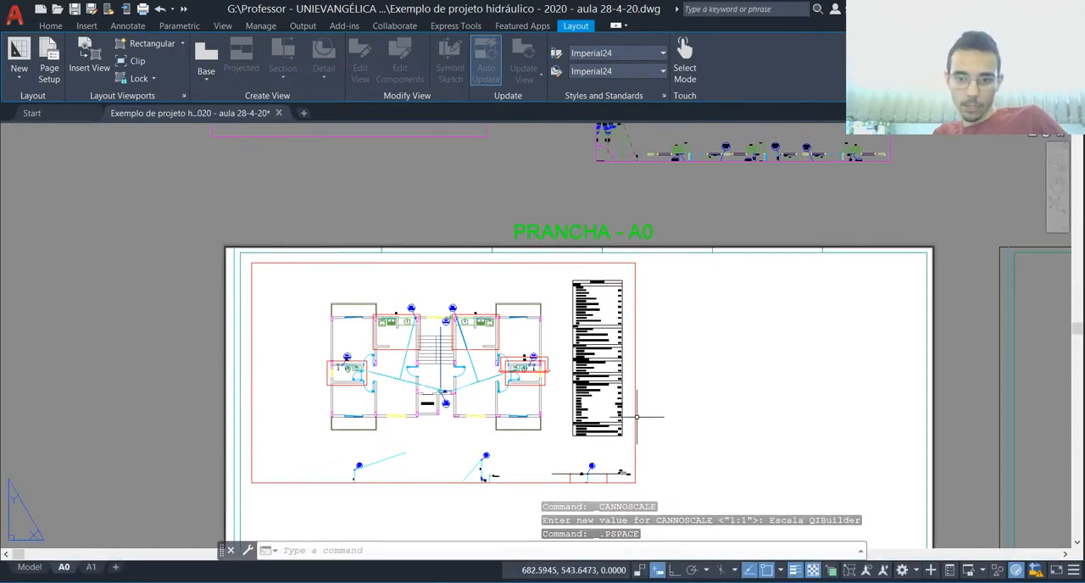
Step: Shrink the viewport from its lower-right and upper-left corners to fit tightly around the floor plan, excluding the neighbouring table and details
click(680, 392)
click(632, 392)
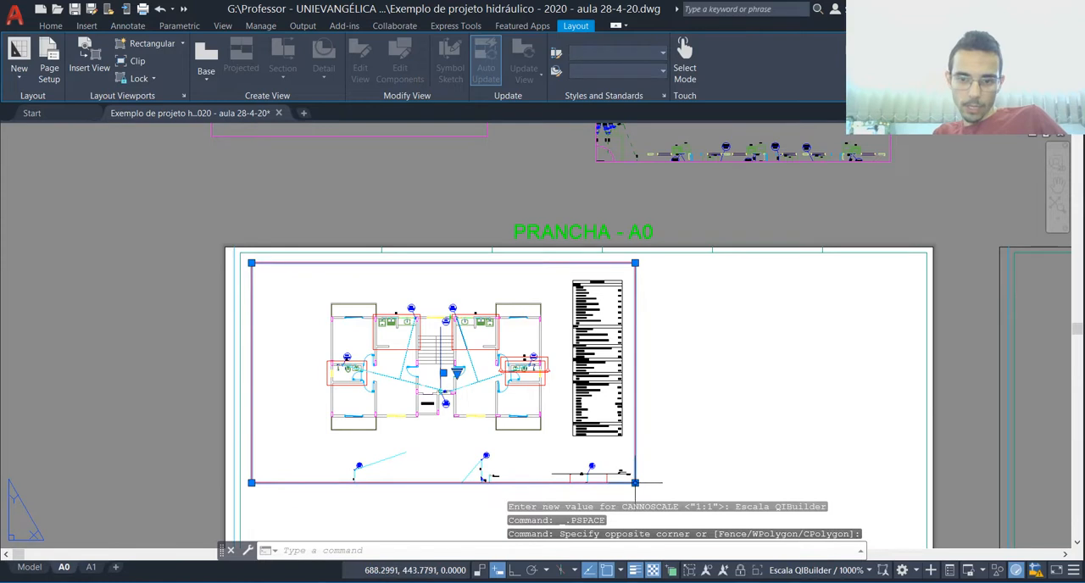
click(635, 483)
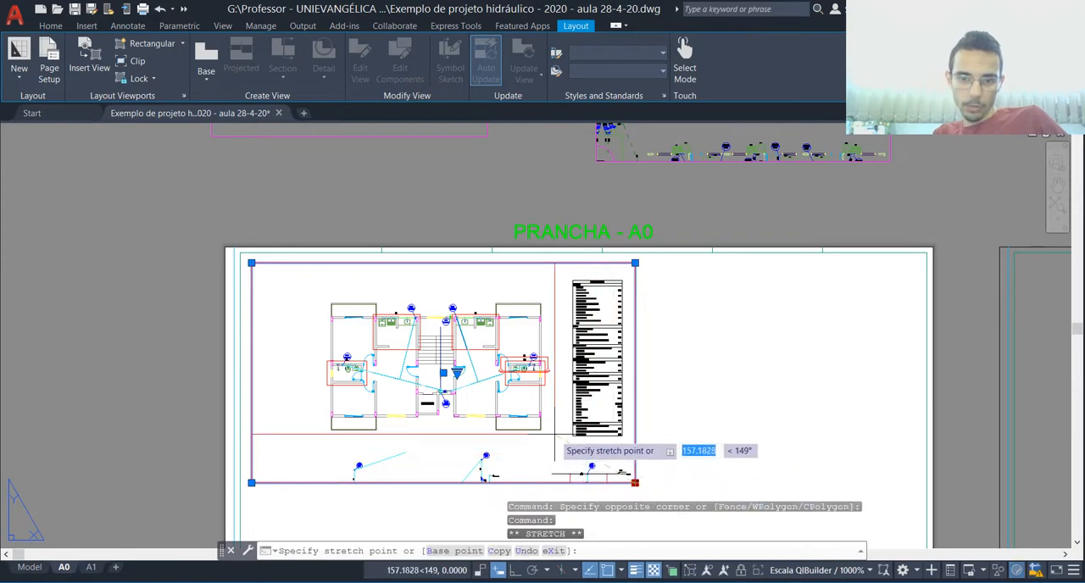
click(555, 435)
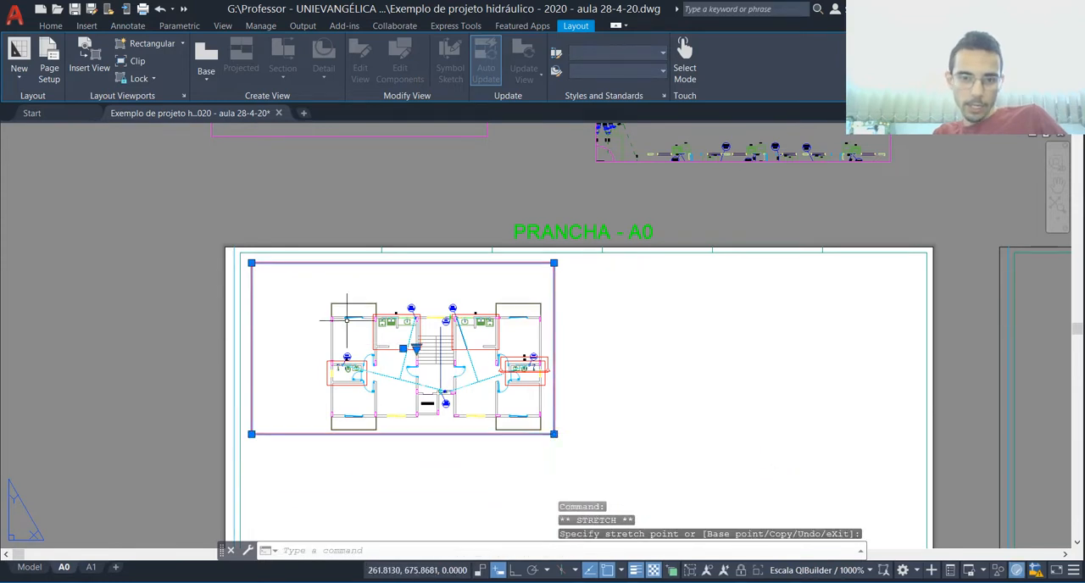
click(251, 262)
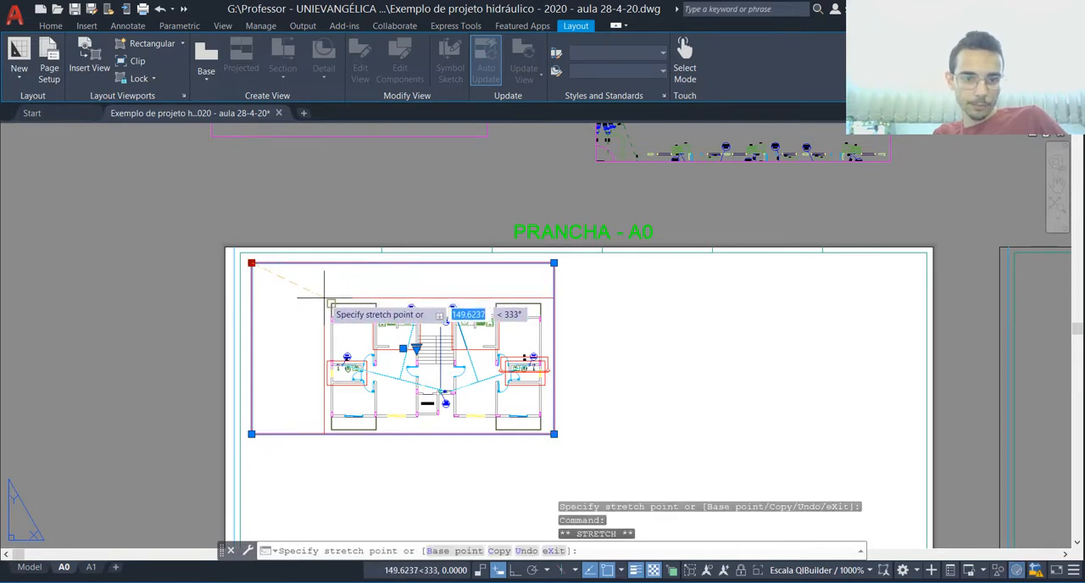
scroll(321, 293, up, 2)
click(321, 299)
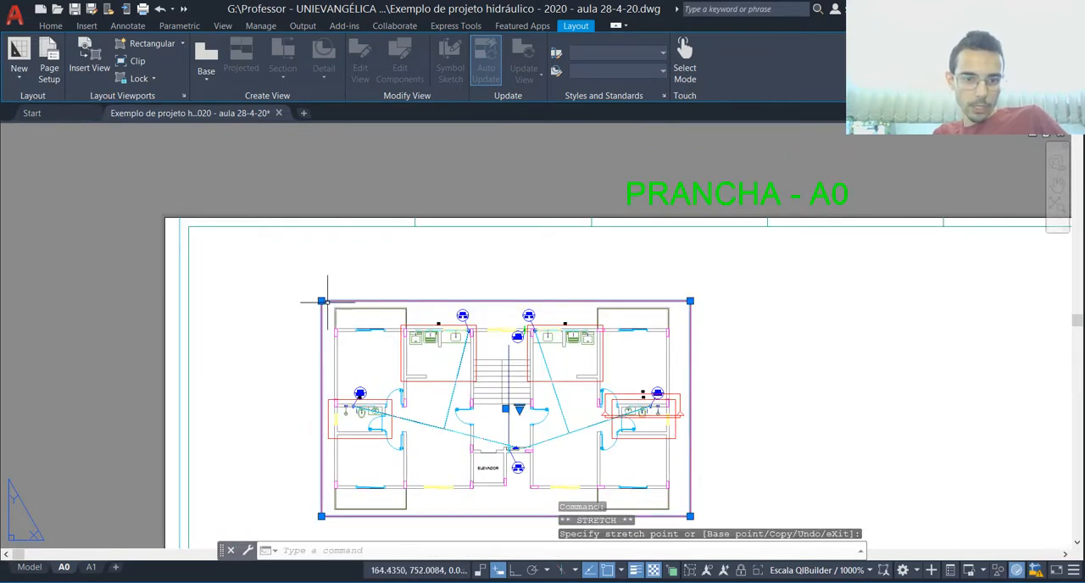
Step: Move the floor plan viewport into the upper-left corner of the PRANCHA - A0 sheet, just inside the frame
scroll(449, 487, down, 1)
scroll(448, 487, up, 1)
text(m)
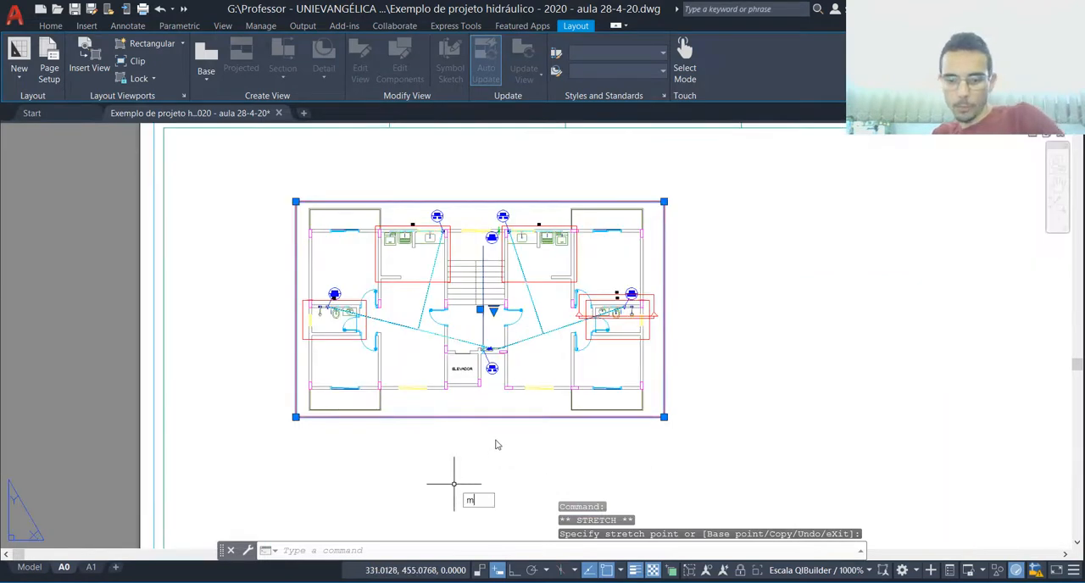
key(Return)
scroll(505, 421, down, 1)
click(757, 407)
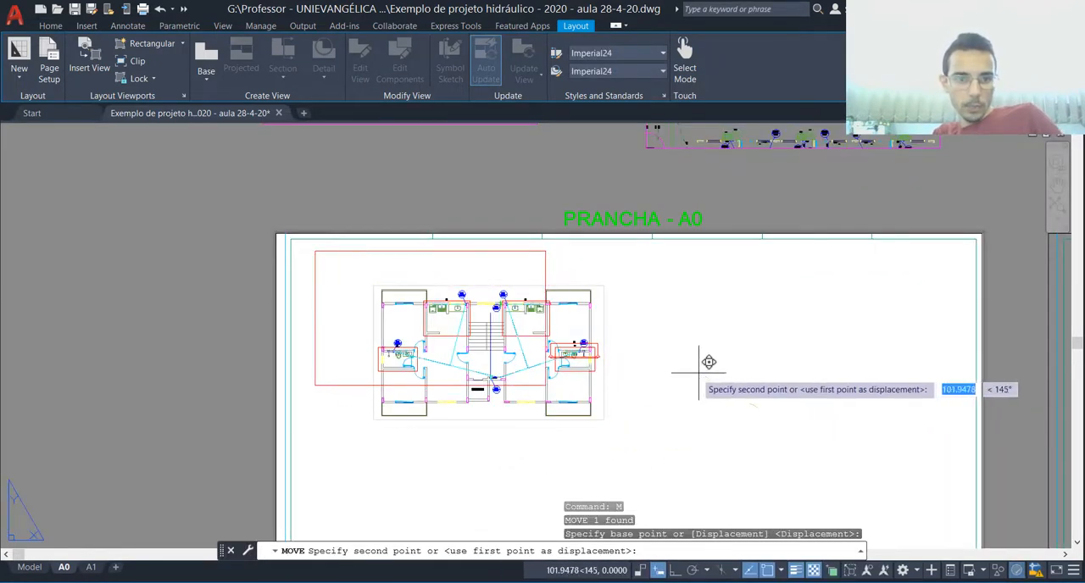
key(Escape)
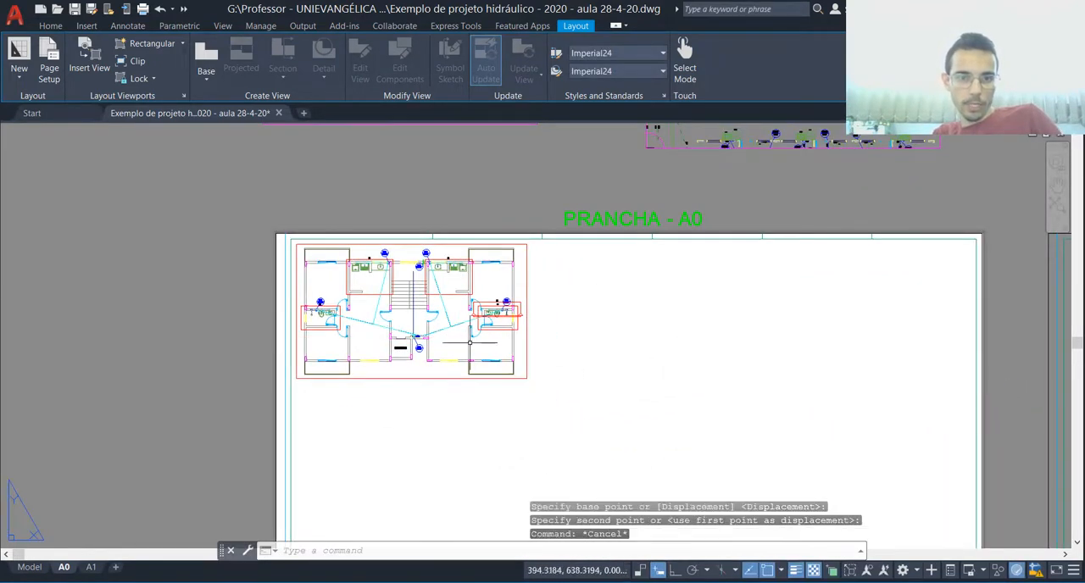
scroll(383, 317, down, 1)
scroll(405, 316, up, 1)
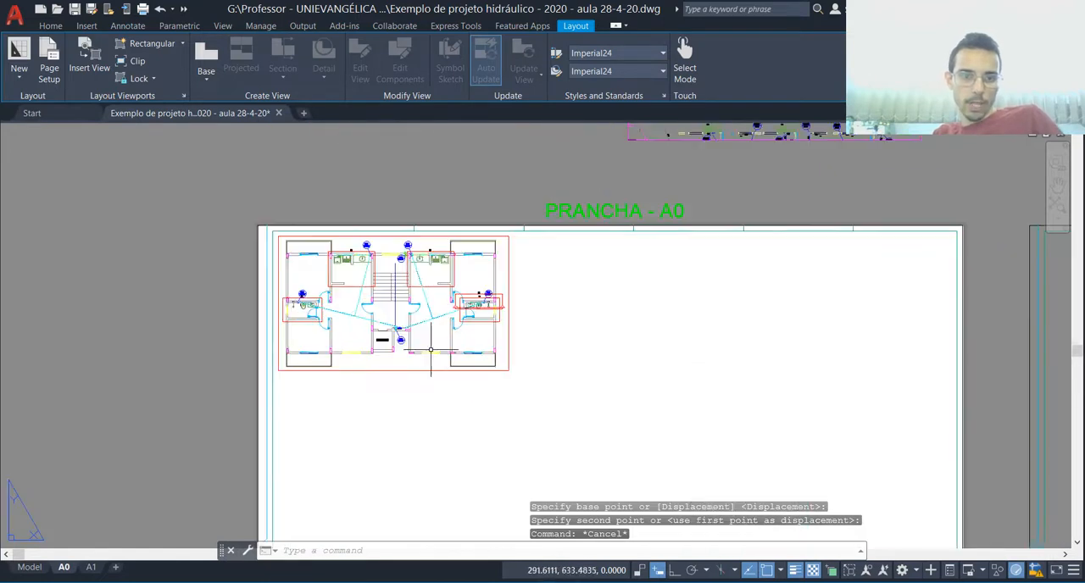
Step: Create a second rectangular viewport below the floor plan viewport on the A0 sheet, slightly wider than the one above
scroll(469, 338, down, 1)
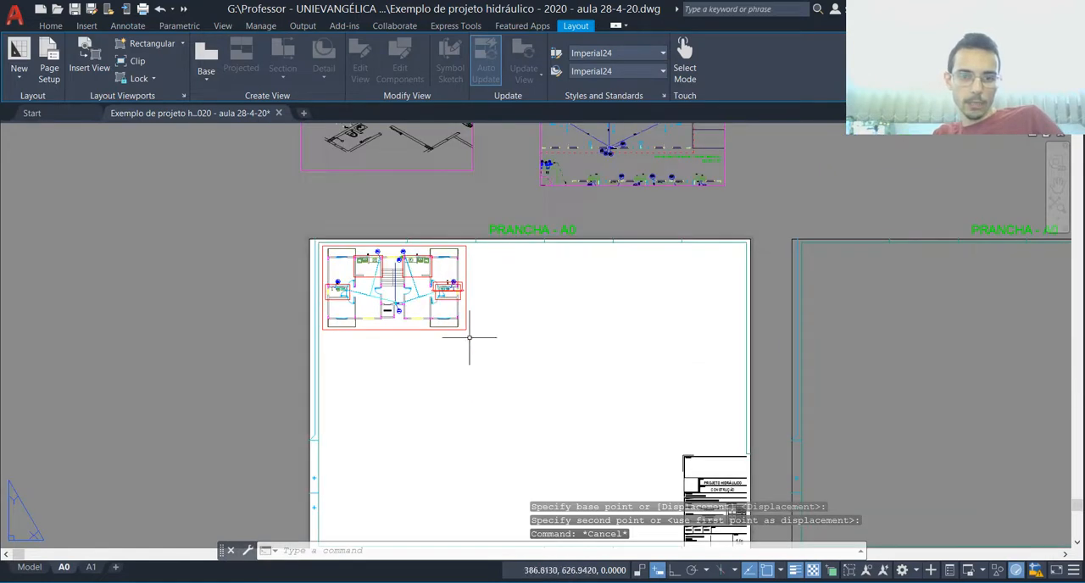
click(136, 48)
click(329, 350)
click(481, 453)
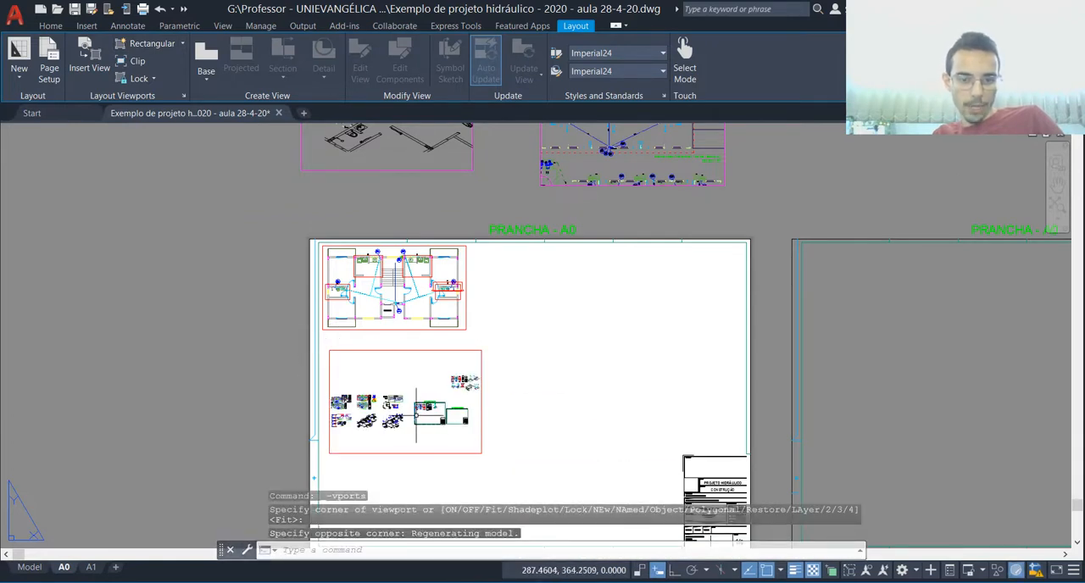
Step: Frame the bathroom isometric detail inside the new viewport, set its scale to Escala QIBuilder / 1000%, and return to paper space
double_click(428, 398)
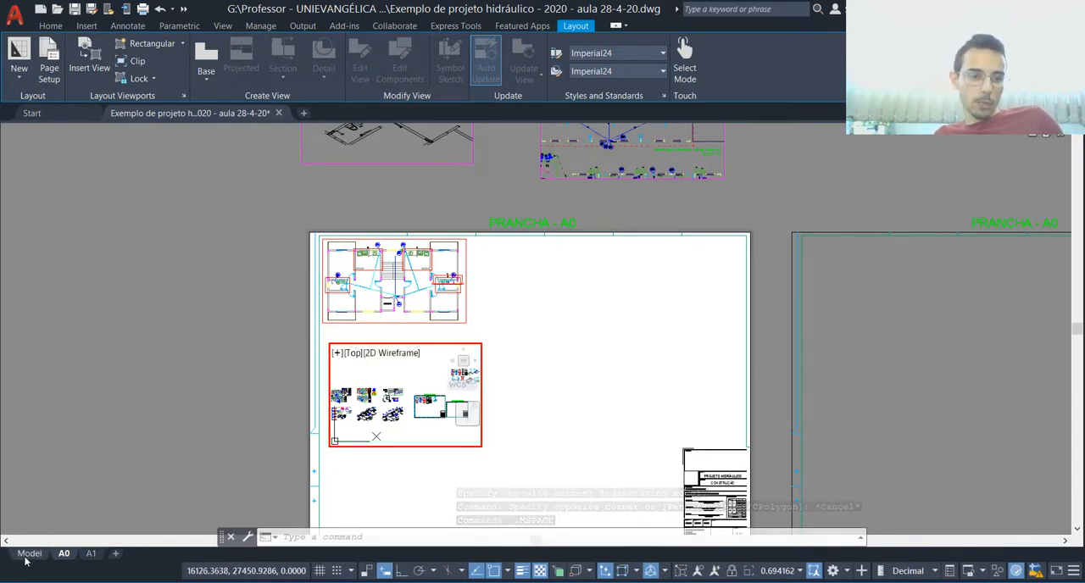
mouse_move(28, 557)
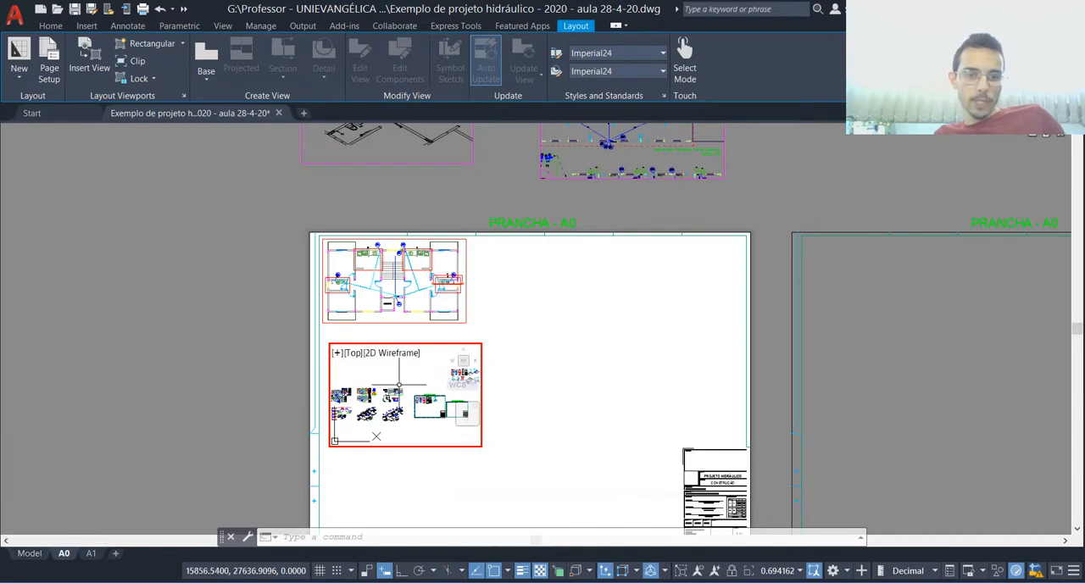
scroll(388, 408, up, 4)
scroll(389, 409, up, 8)
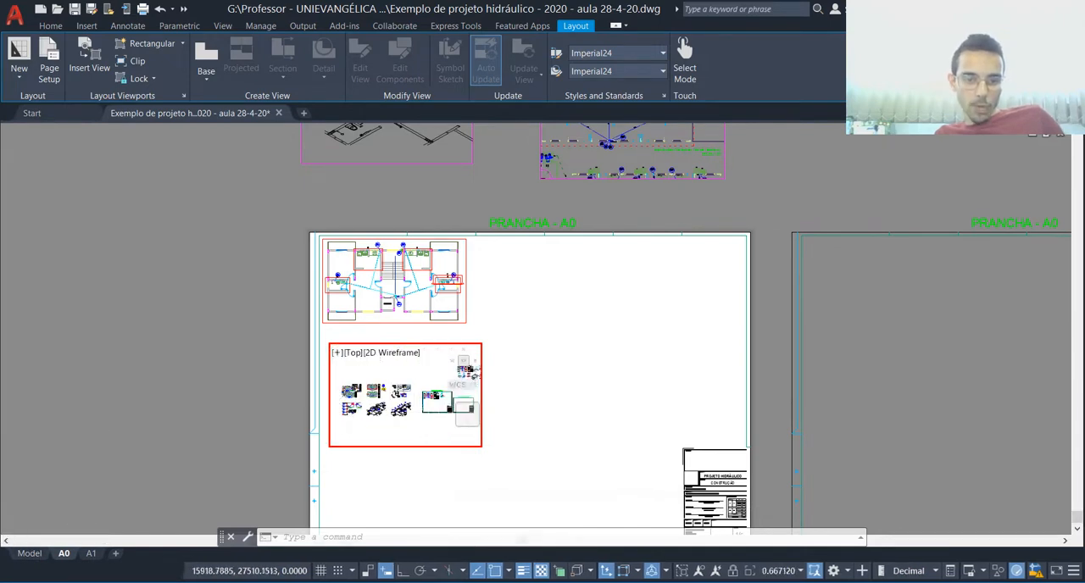
scroll(432, 360, down, 5)
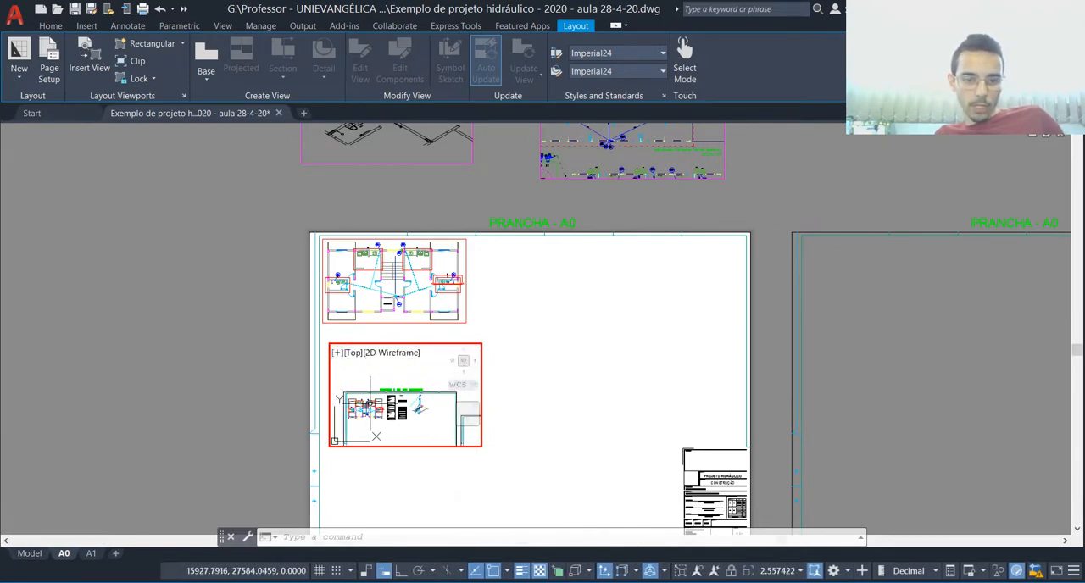
scroll(433, 360, up, 6)
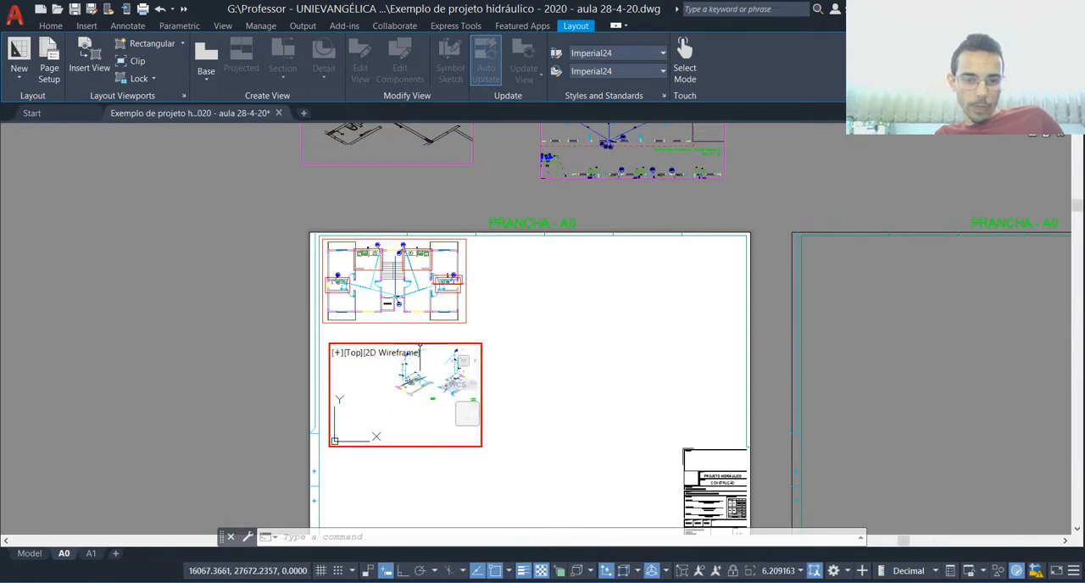
scroll(389, 392, up, 2)
click(800, 572)
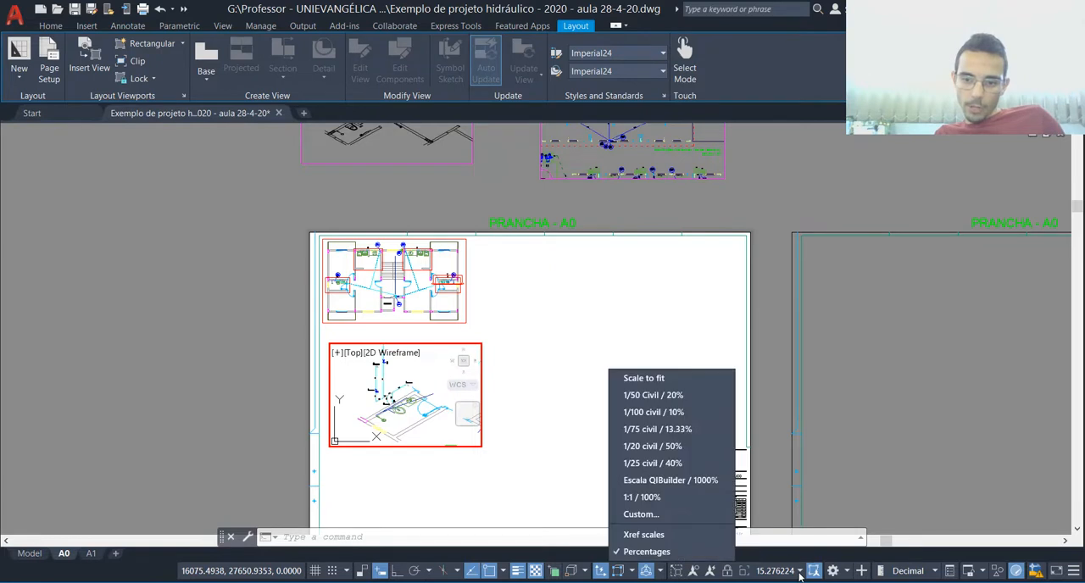
click(675, 481)
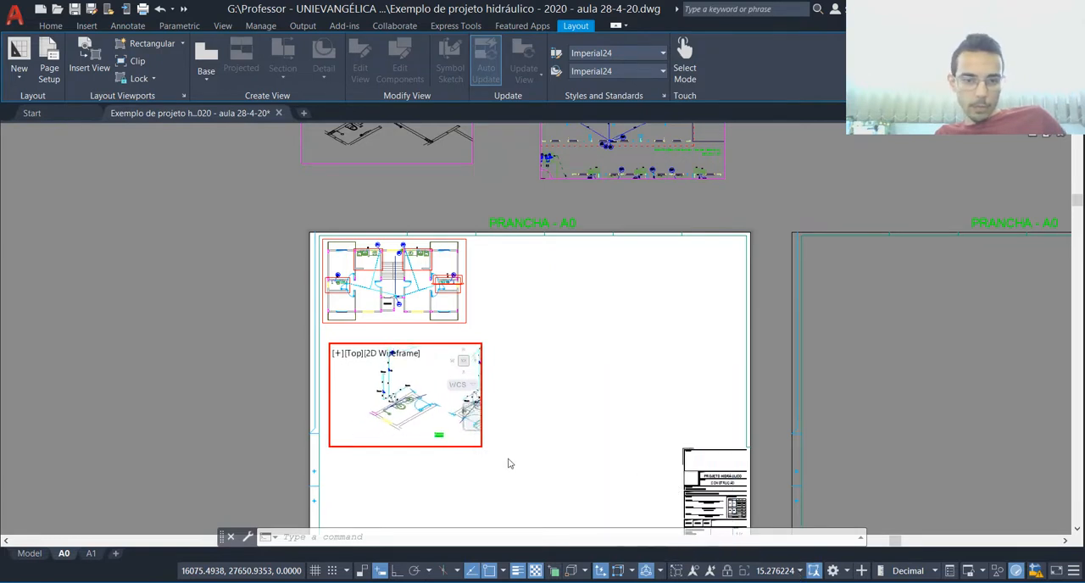
double_click(593, 368)
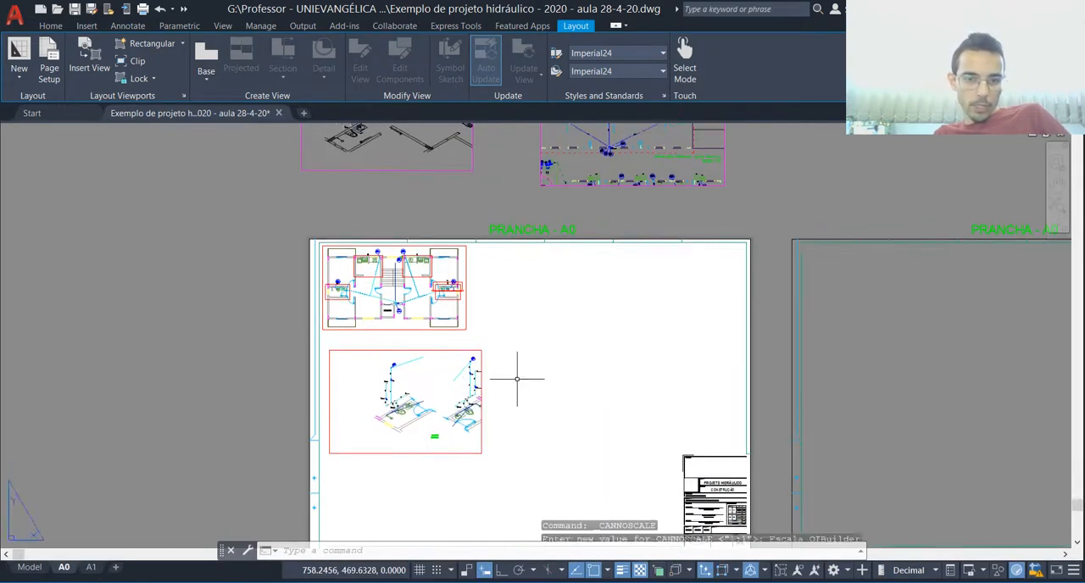
Step: Shrink the second viewport from its upper-right and lower-left corners so it encloses only the first bathroom isometric
scroll(395, 471, up, 2)
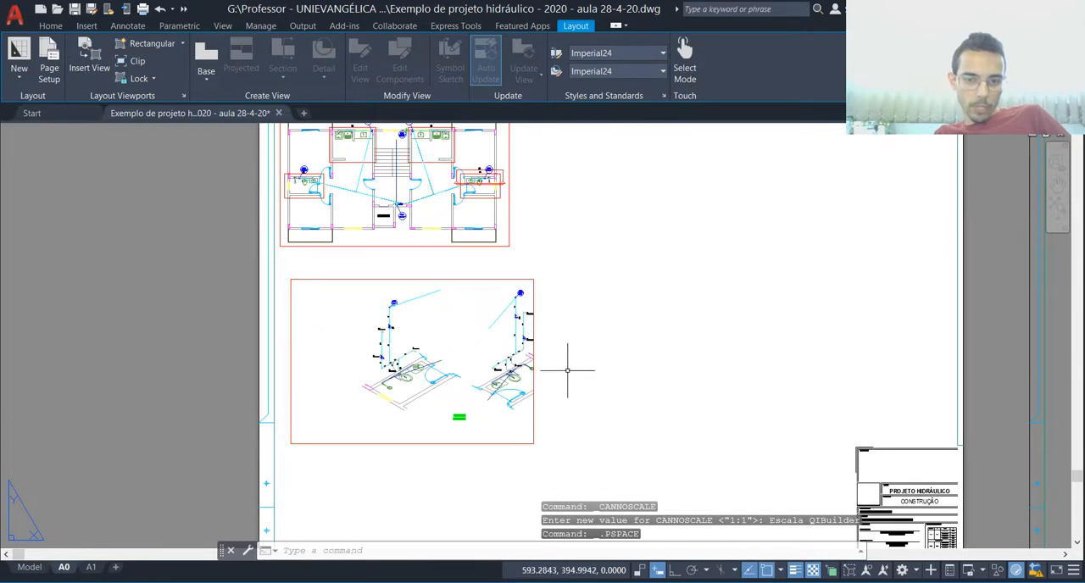
click(475, 269)
click(467, 283)
scroll(517, 288, up, 2)
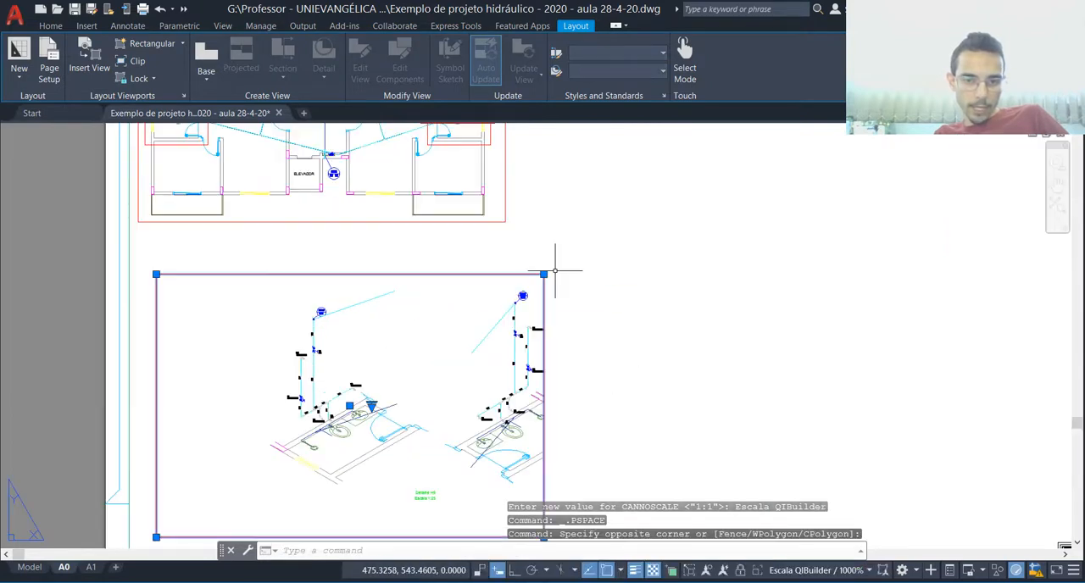
click(543, 274)
scroll(415, 294, up, 2)
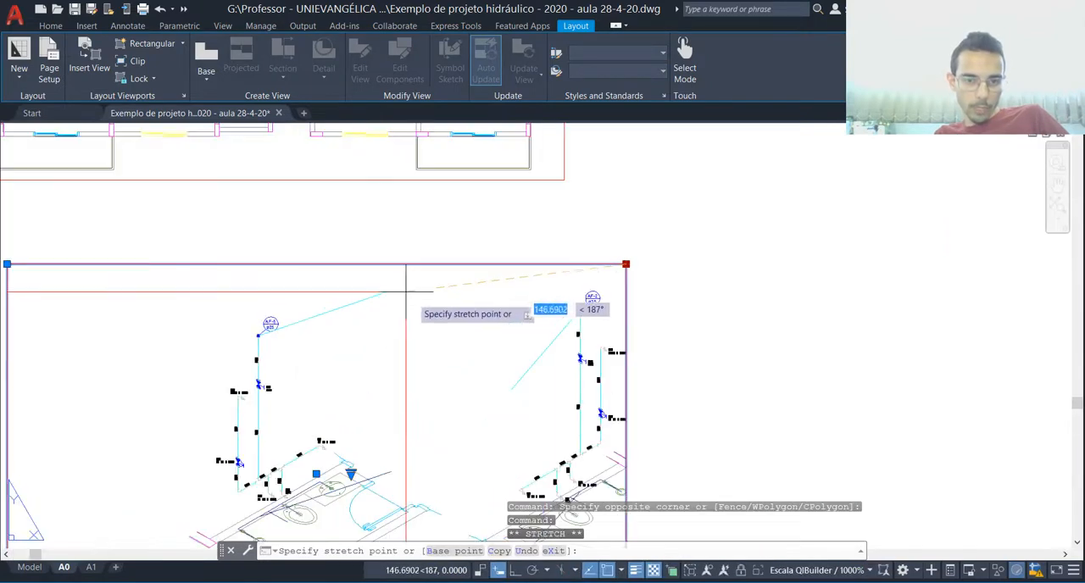
click(438, 299)
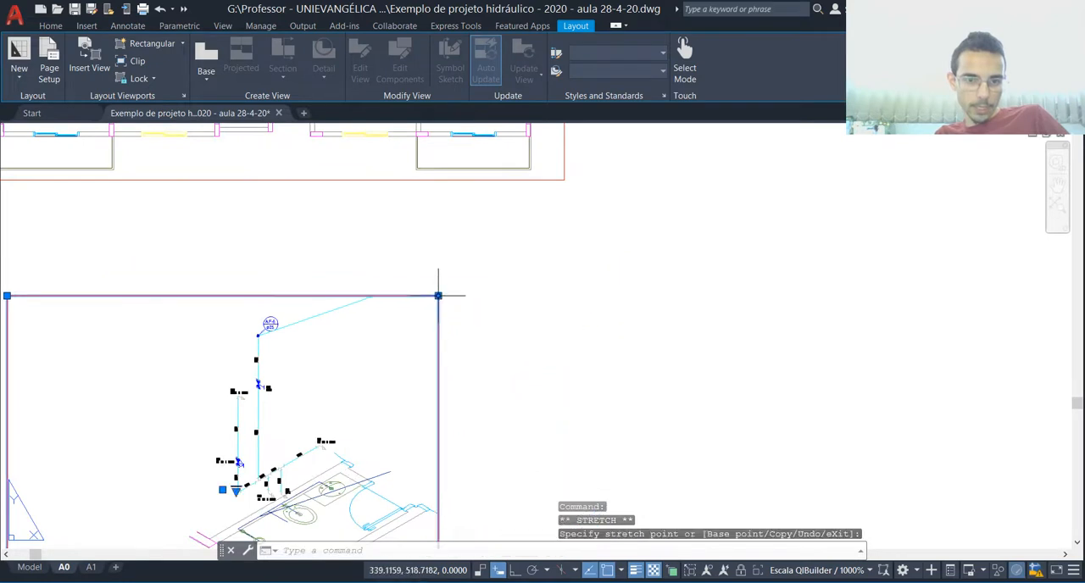
scroll(414, 282, down, 4)
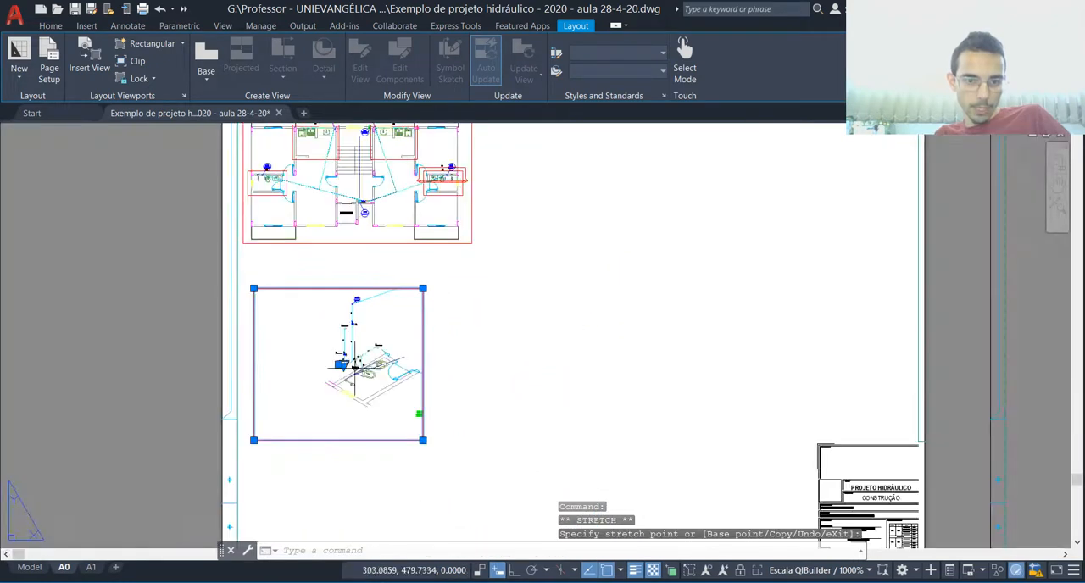
click(253, 440)
scroll(310, 420, up, 2)
click(343, 380)
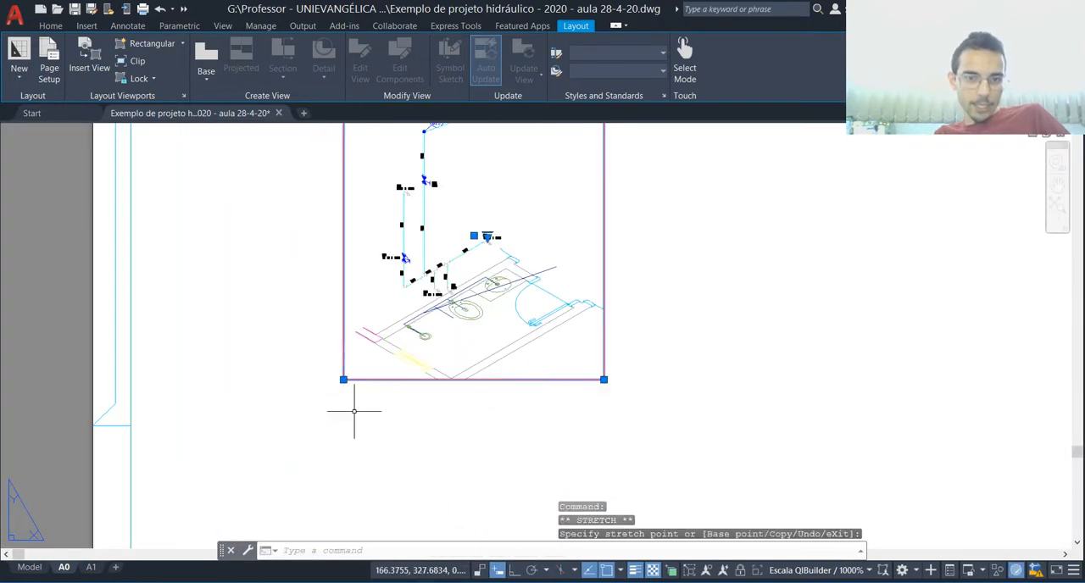
Step: Lower the top edge of the bathroom isometric viewport to just above the circular pipe label
scroll(360, 407, down, 2)
scroll(515, 259, up, 2)
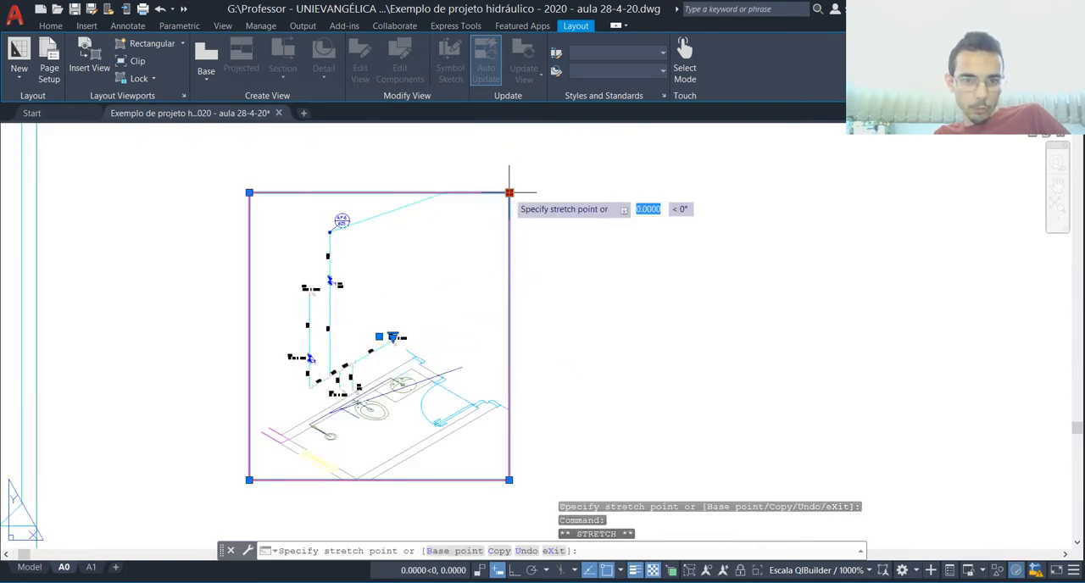
key(Escape)
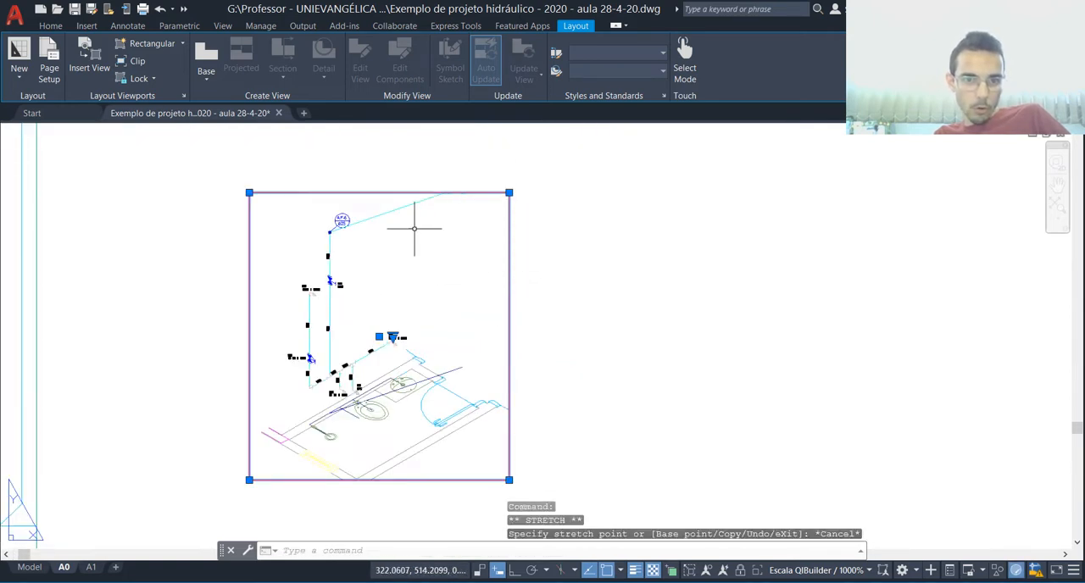
click(509, 193)
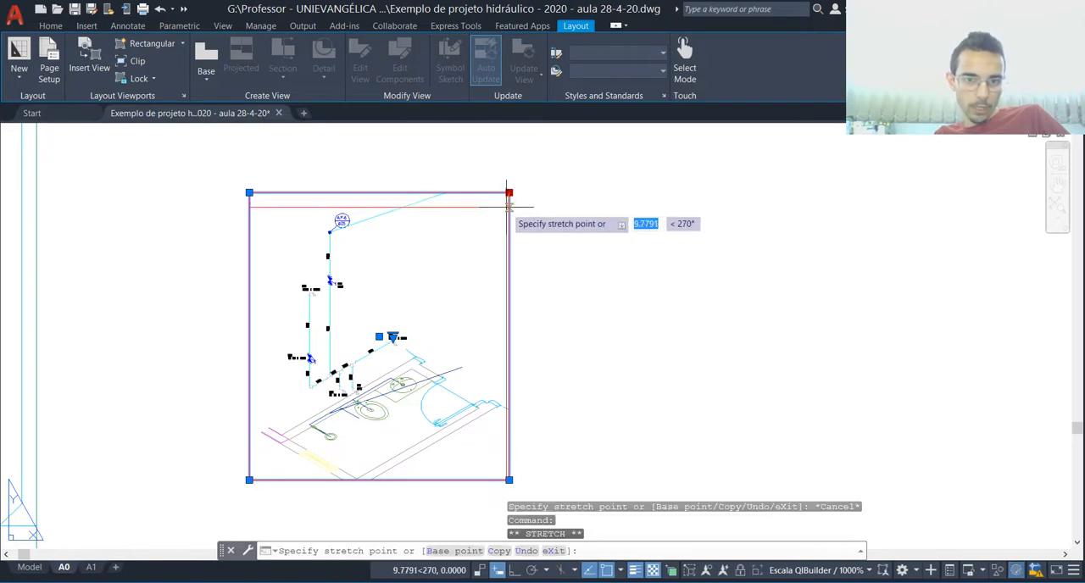
click(509, 207)
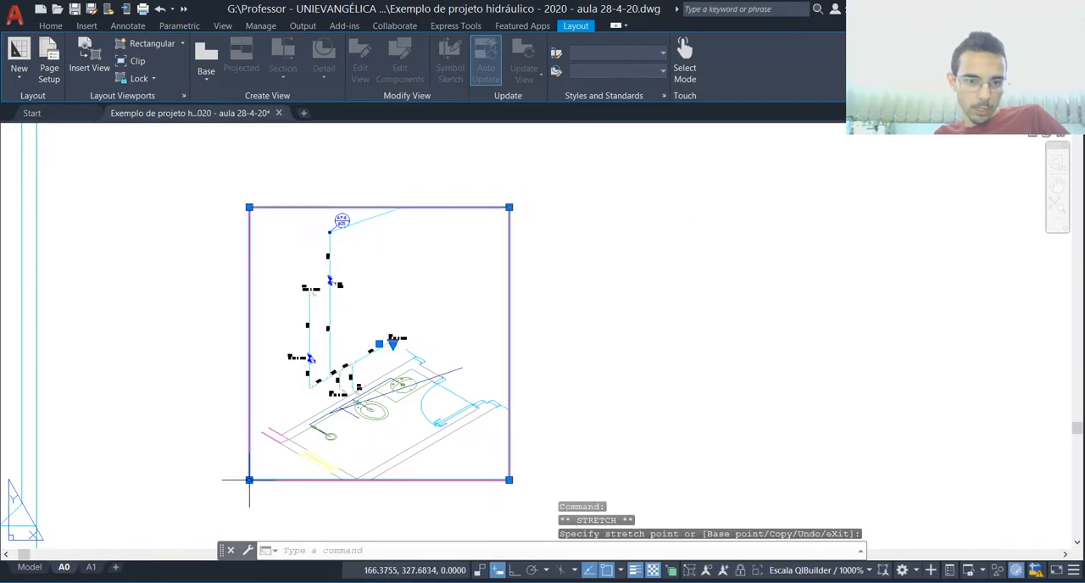
Step: Pull in the left and right edges of the isometric viewport and fit its bottom edge just under the bathroom walls
scroll(249, 480, up, 4)
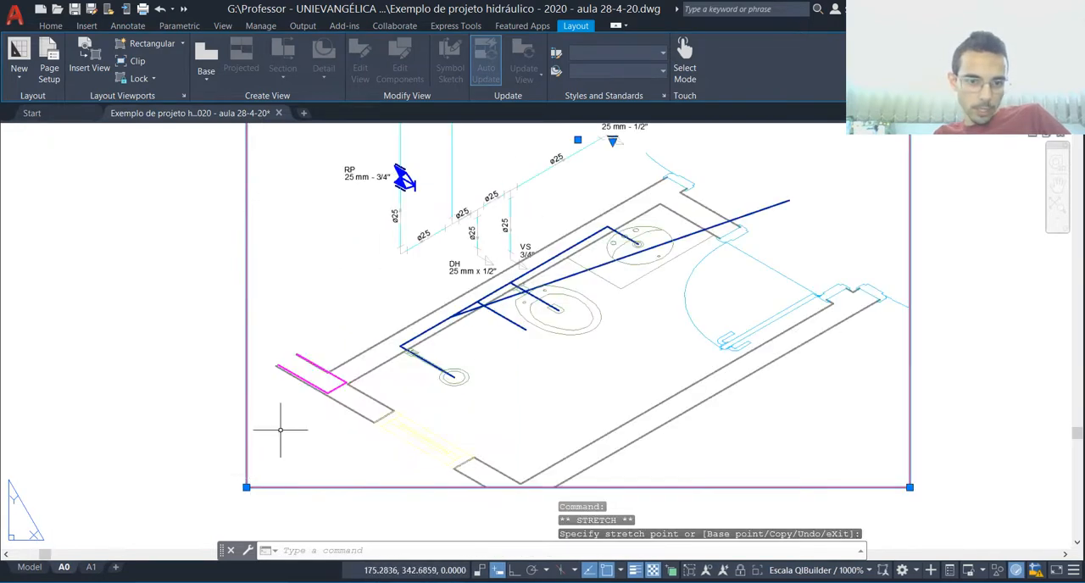
click(245, 486)
click(313, 487)
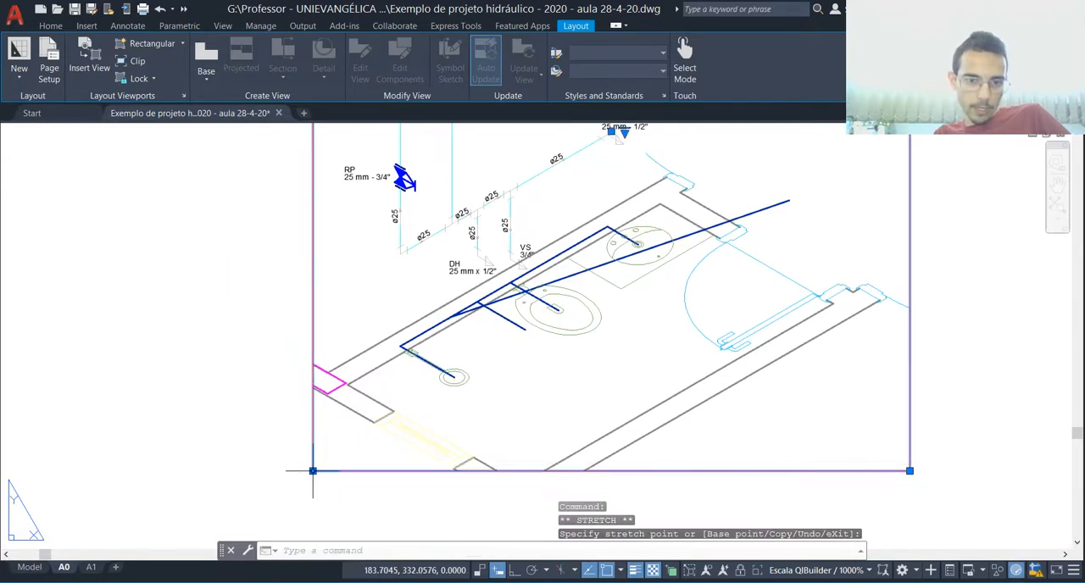
scroll(315, 476, down, 2)
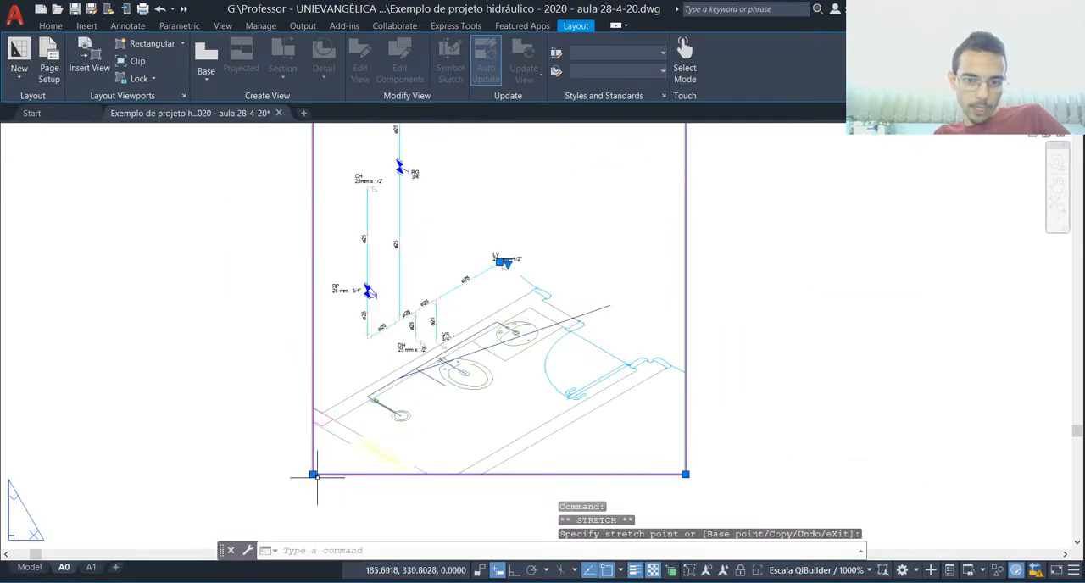
click(686, 474)
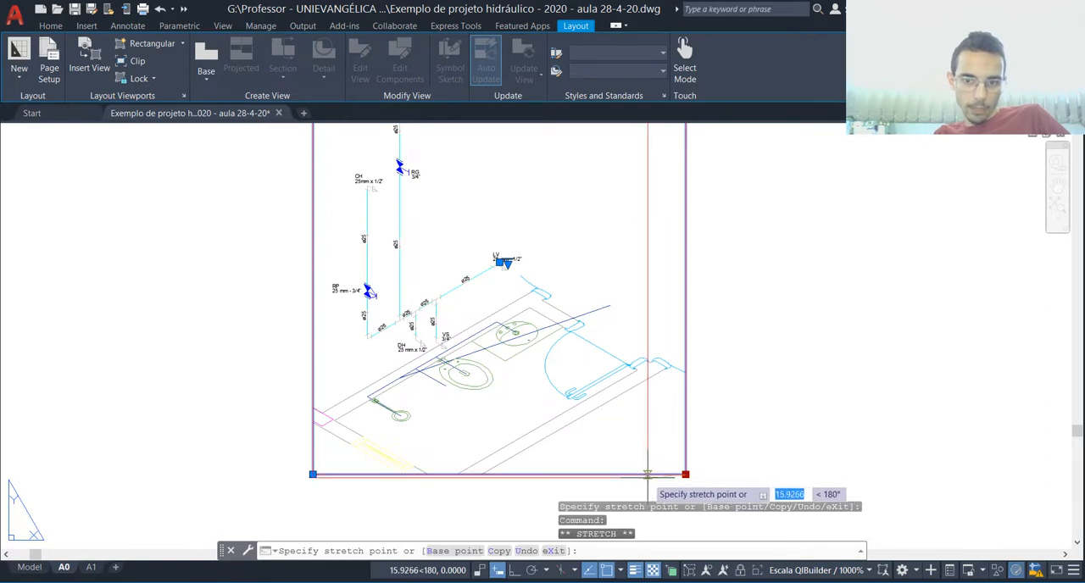
click(647, 474)
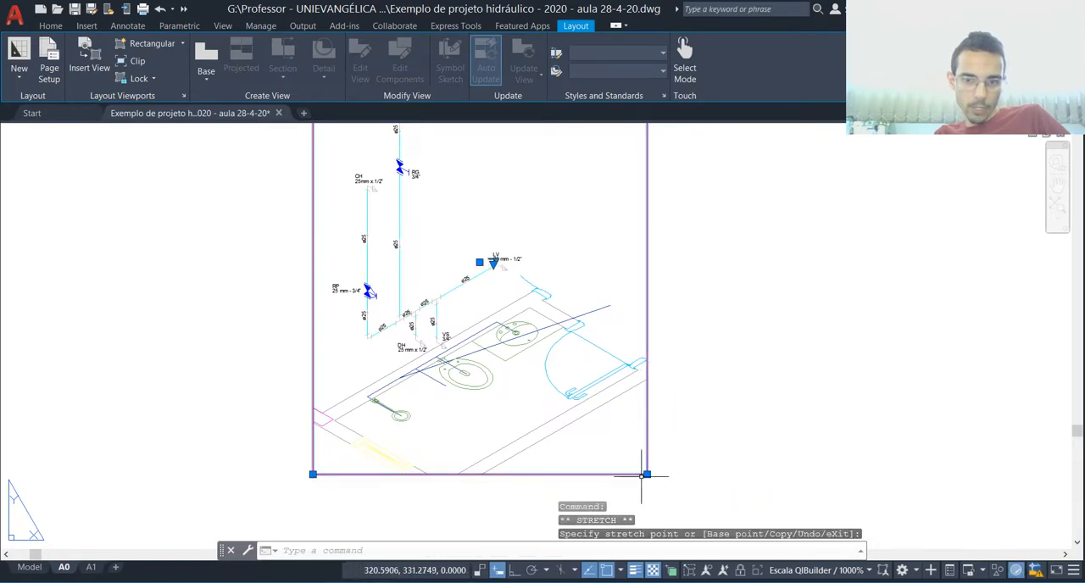
click(646, 475)
click(647, 475)
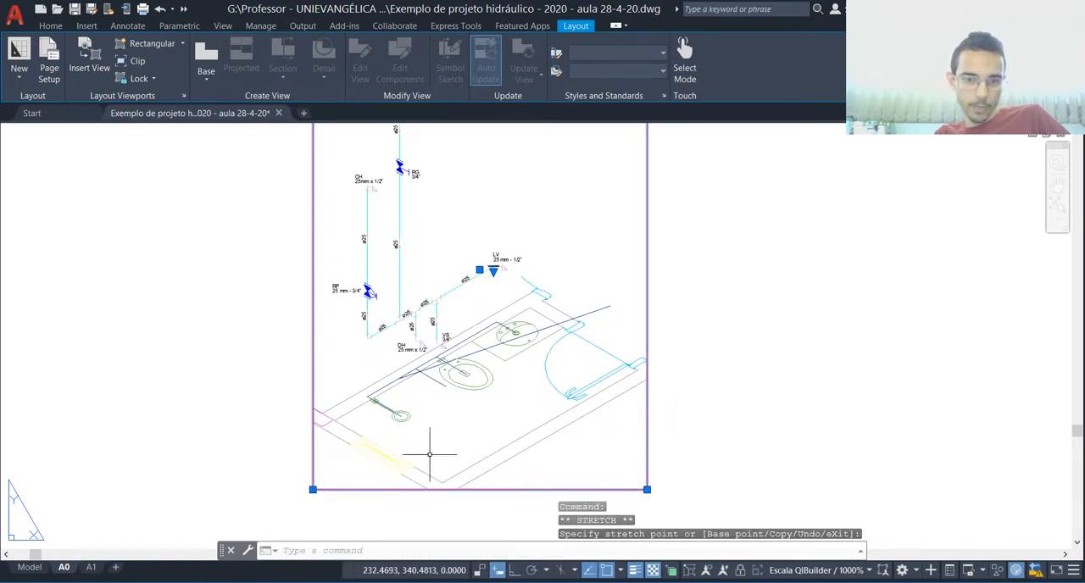
scroll(435, 452, down, 2)
scroll(474, 471, down, 4)
key(Escape)
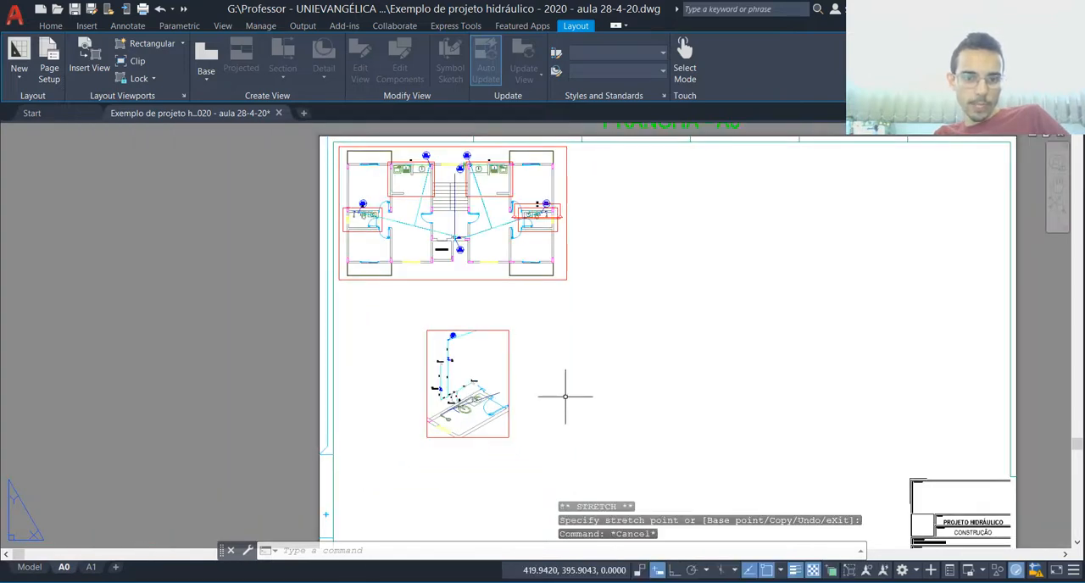
Step: Move the bathroom isometric viewport up beneath the floor plan viewport, near the left frame of the A0 sheet
scroll(564, 395, up, 2)
click(564, 395)
click(462, 397)
text(m)
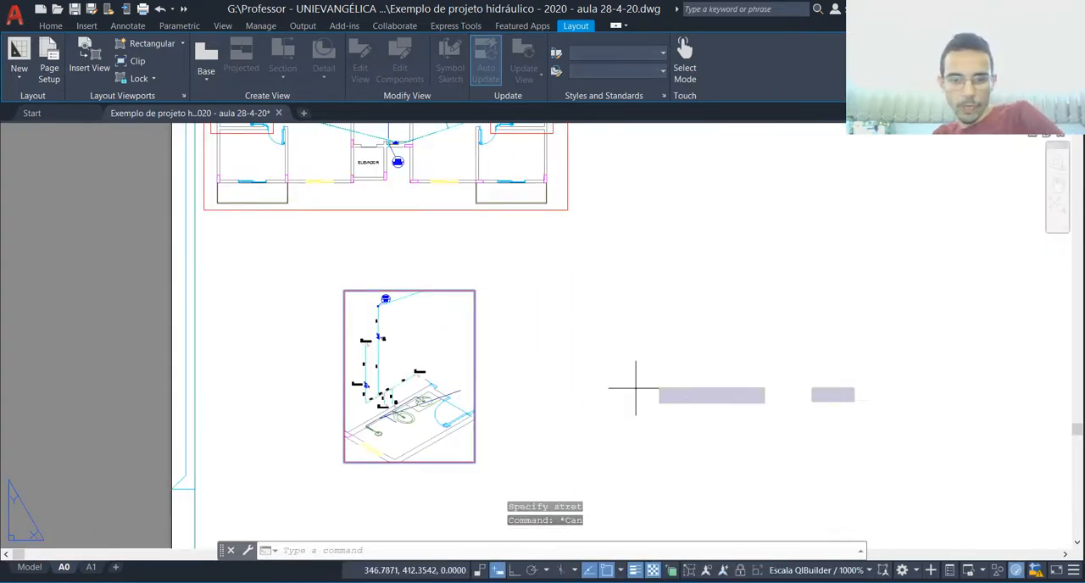
key(Return)
click(692, 352)
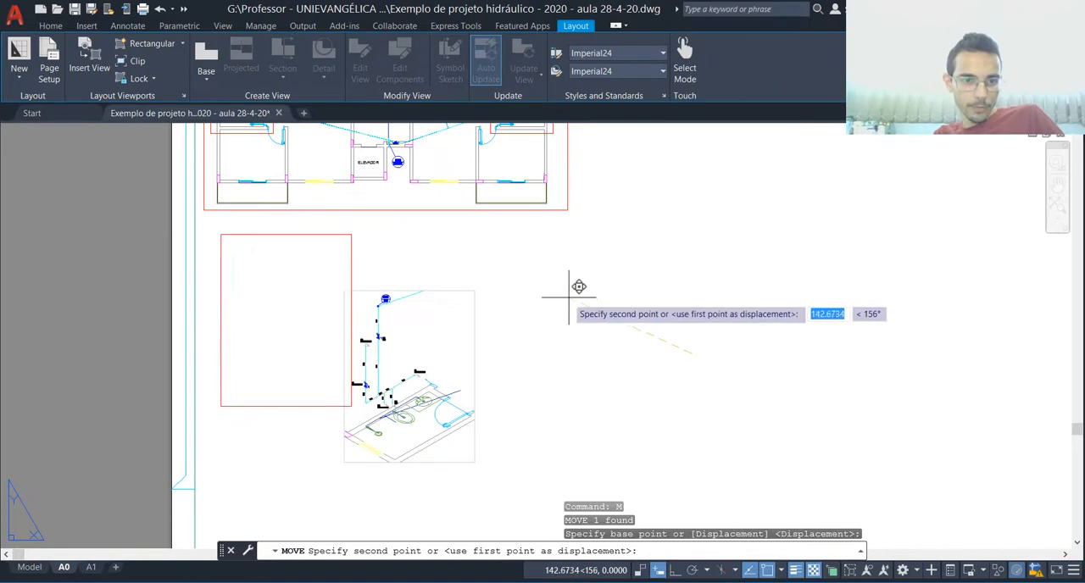
click(574, 288)
key(Escape)
Step: In model space, move the "Detalhe H5 / Escala 1:25" label close under the first bathroom isometric, and check it on the A0 layout
scroll(310, 400, up, 2)
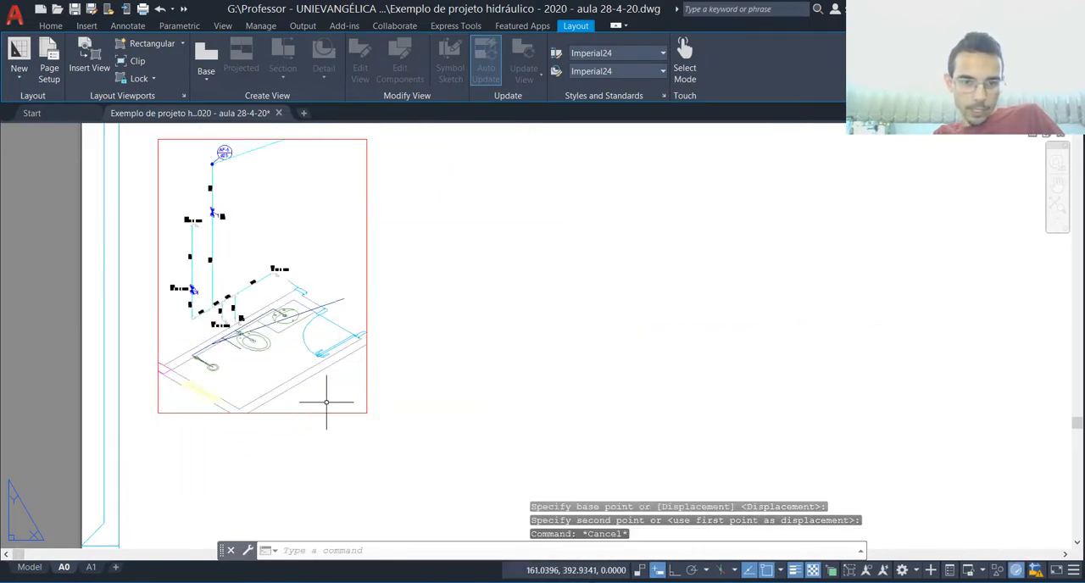
click(28, 567)
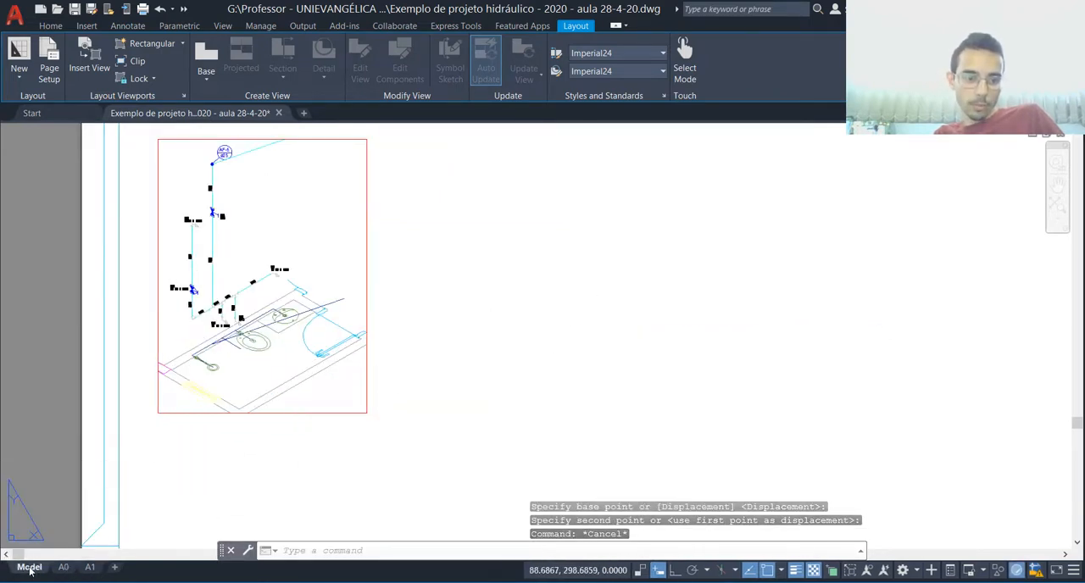
scroll(443, 381, down, 3)
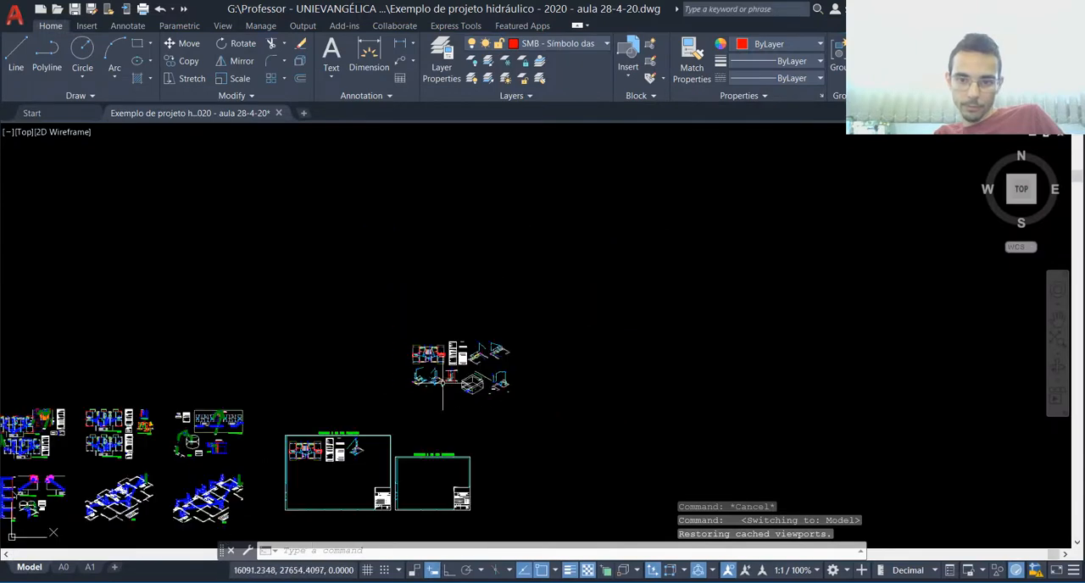
scroll(412, 390, up, 8)
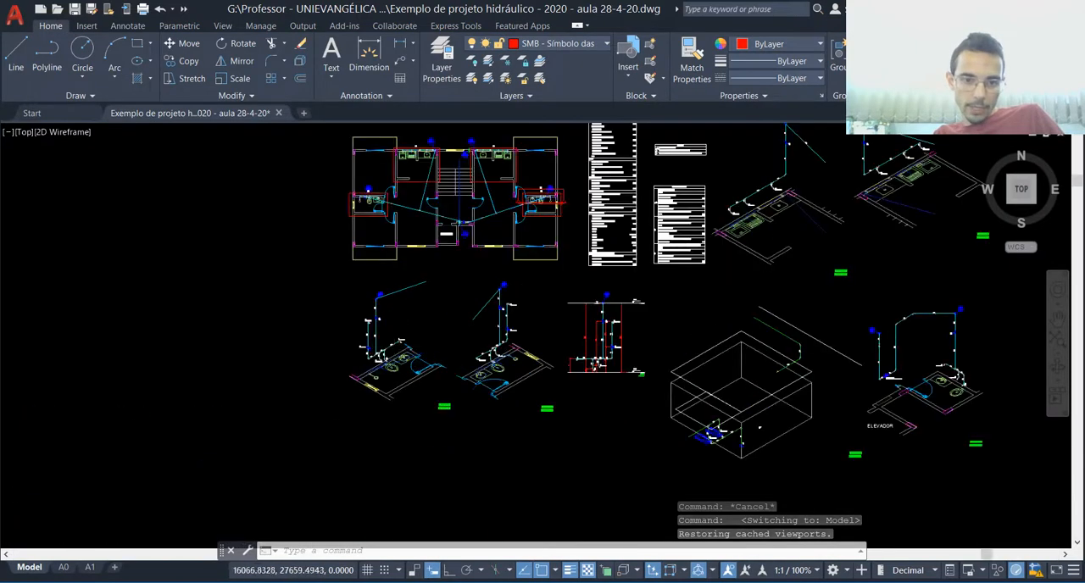
scroll(476, 468, up, 6)
click(568, 423)
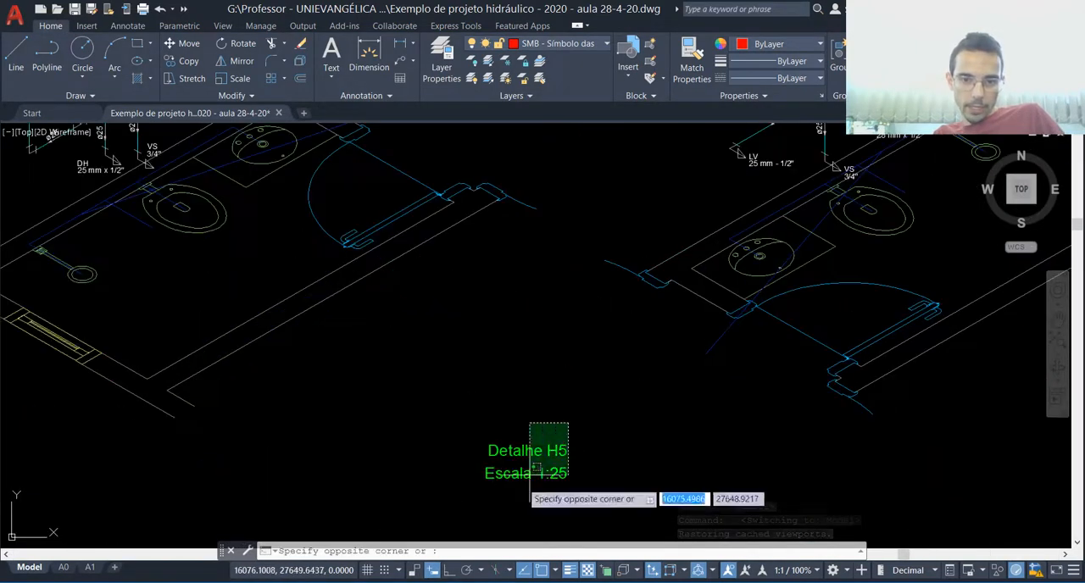
click(530, 482)
text(m)
key(Return)
click(543, 453)
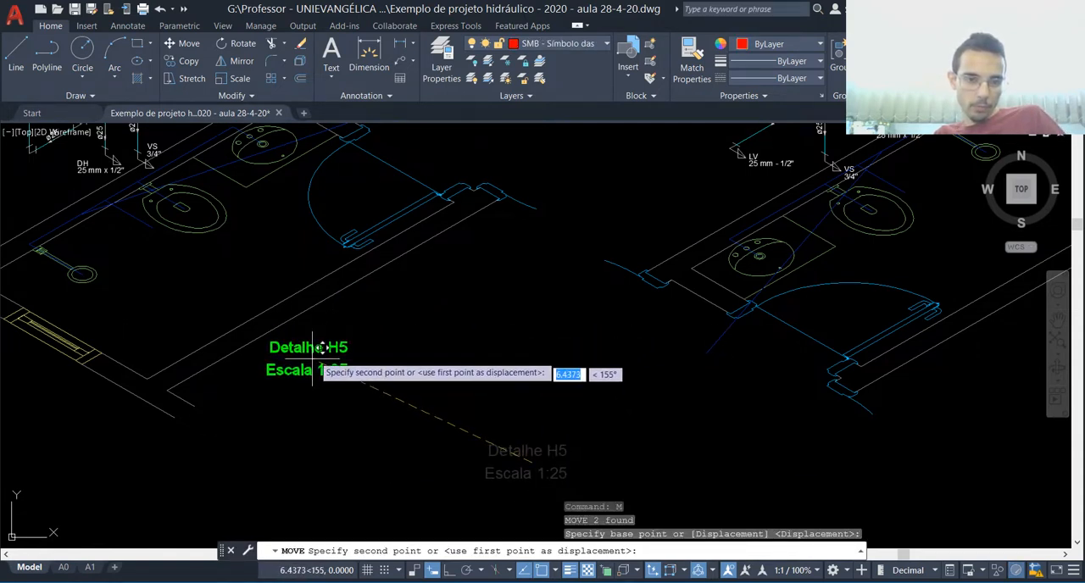
click(325, 346)
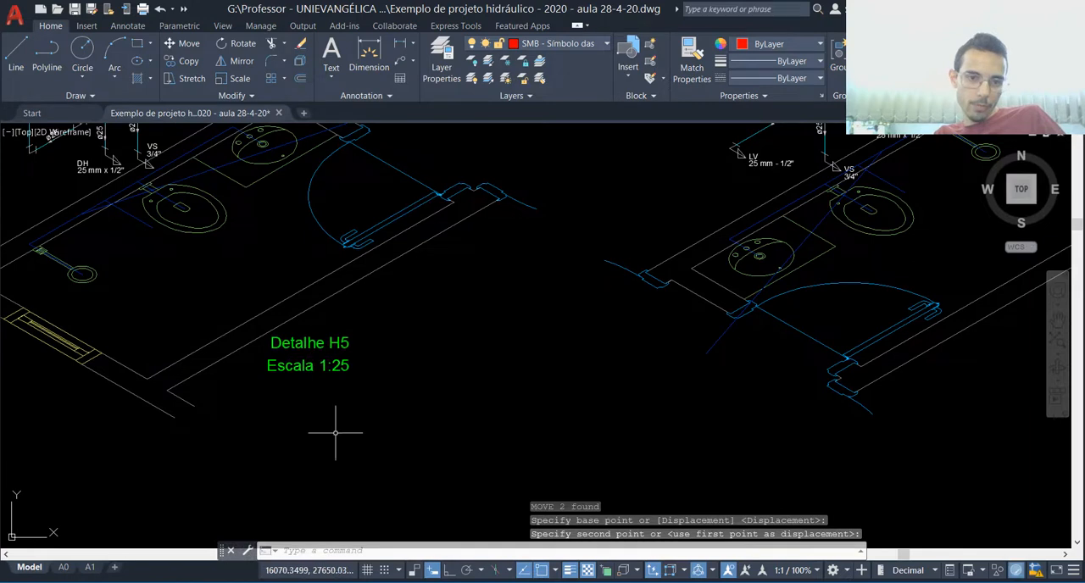
click(64, 567)
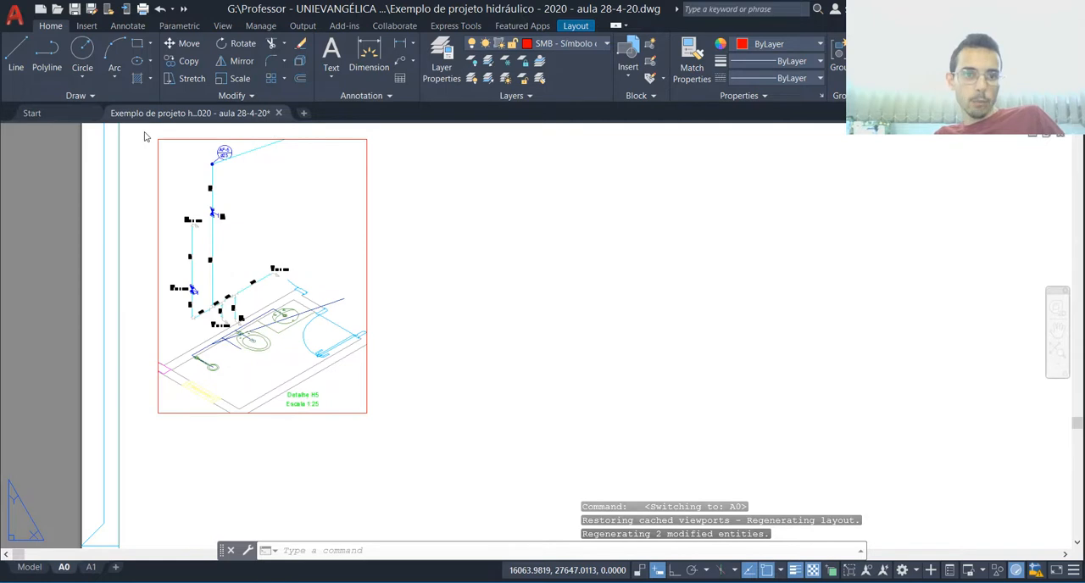
Step: Draw two crossing diagonal lines over the first bathroom isometric in model space and check them in the A0 viewport
click(31, 568)
scroll(343, 472, down, 4)
click(17, 60)
click(194, 195)
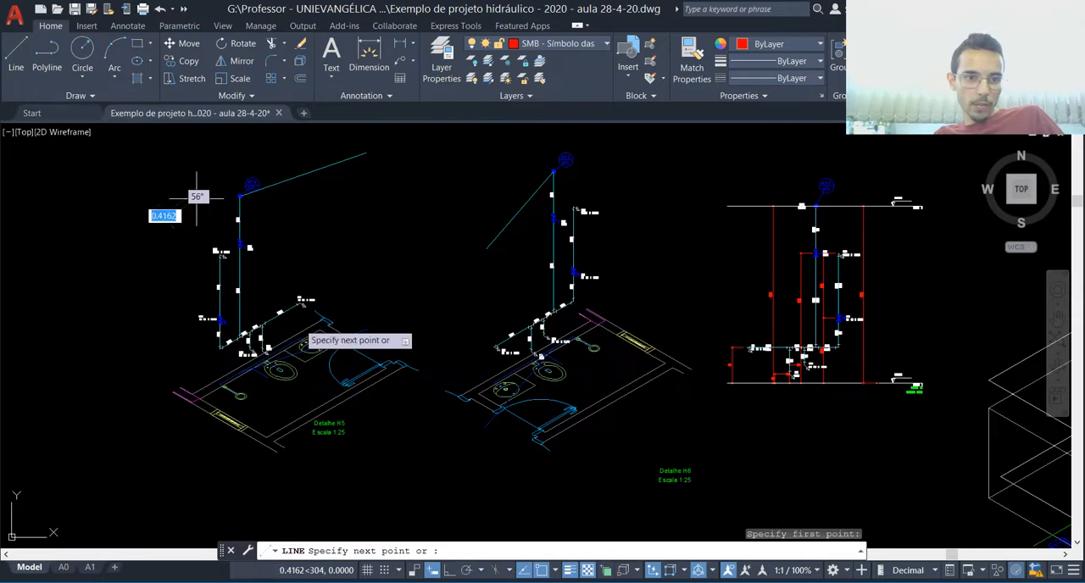
click(365, 417)
key(Return)
key(Return)
click(396, 183)
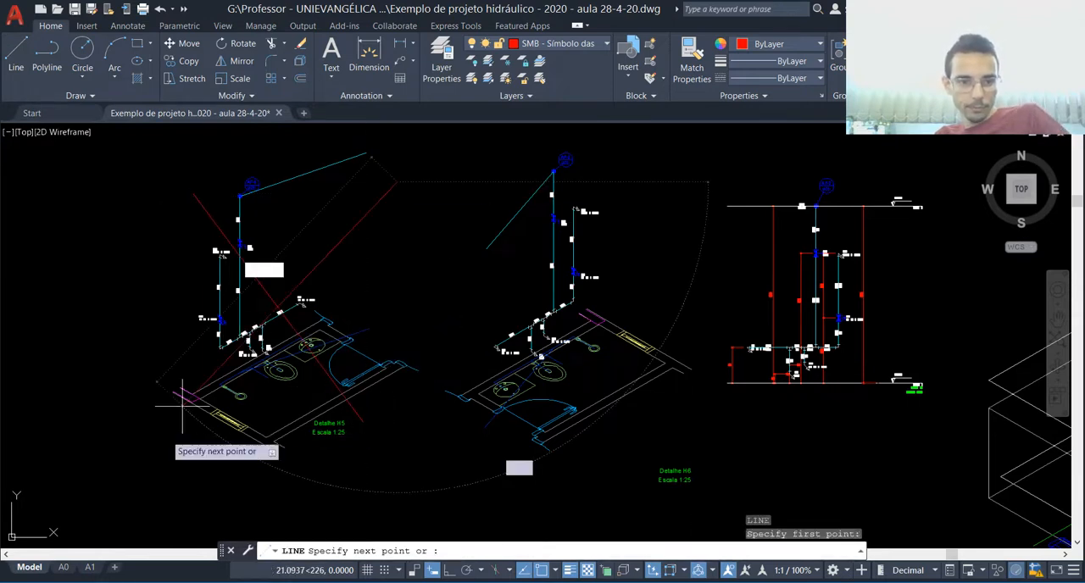
click(171, 447)
key(Escape)
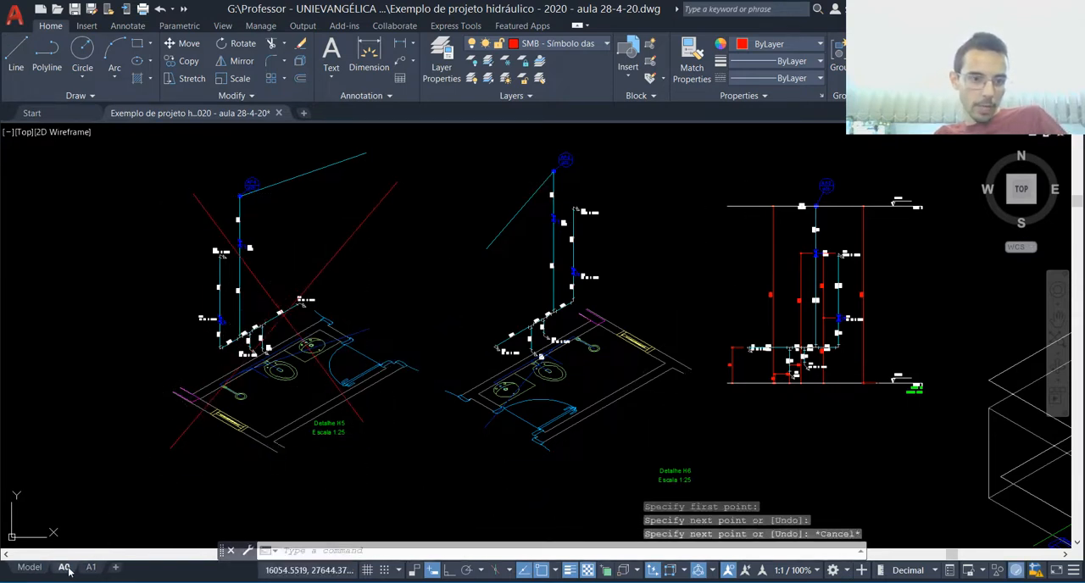
click(64, 567)
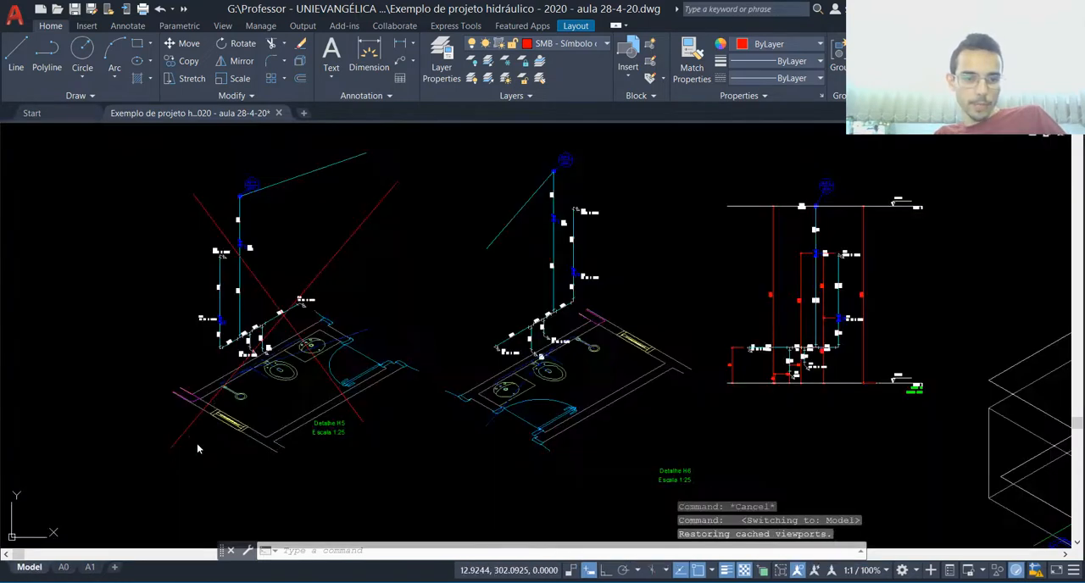
Step: Erase the two crossing diagonal lines over the first bathroom isometric in model space
click(30, 568)
click(358, 219)
click(272, 268)
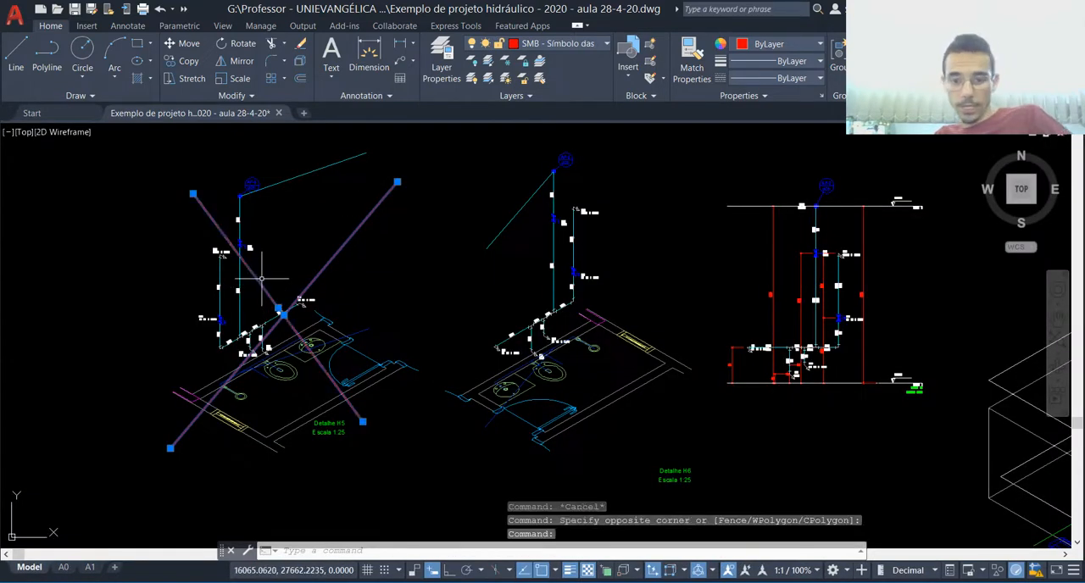
key(Delete)
Step: On the A0 layout, create a rectangular viewport below the first sheet, about as wide as the sheet
click(63, 567)
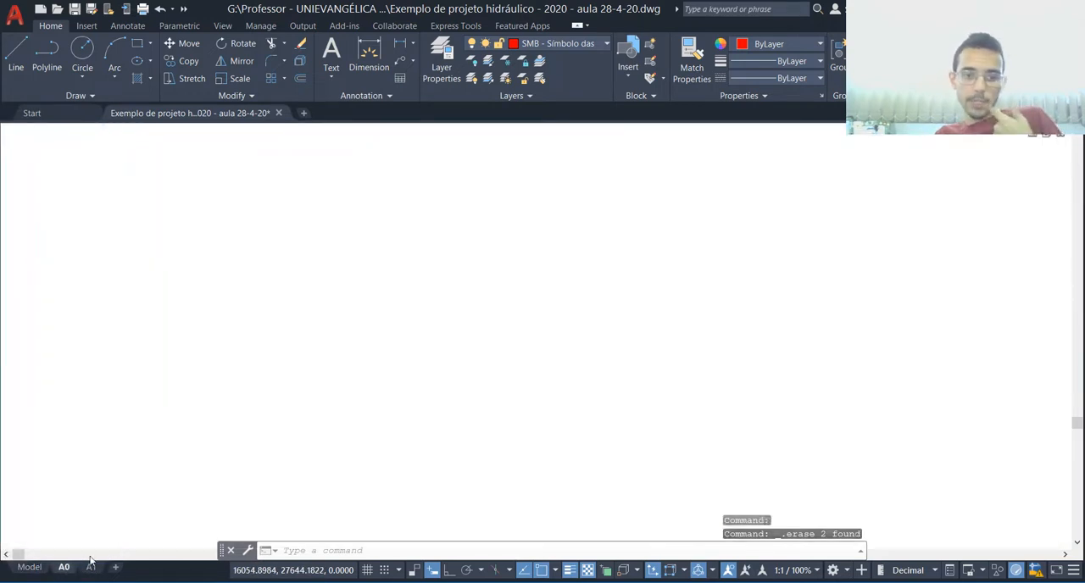
scroll(302, 324, down, 5)
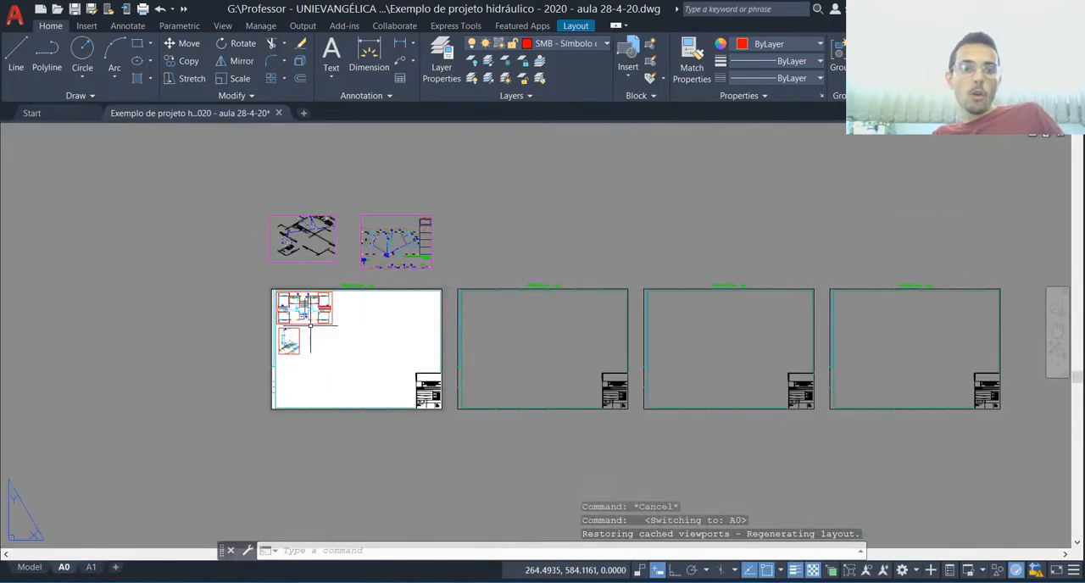
scroll(338, 373, up, 2)
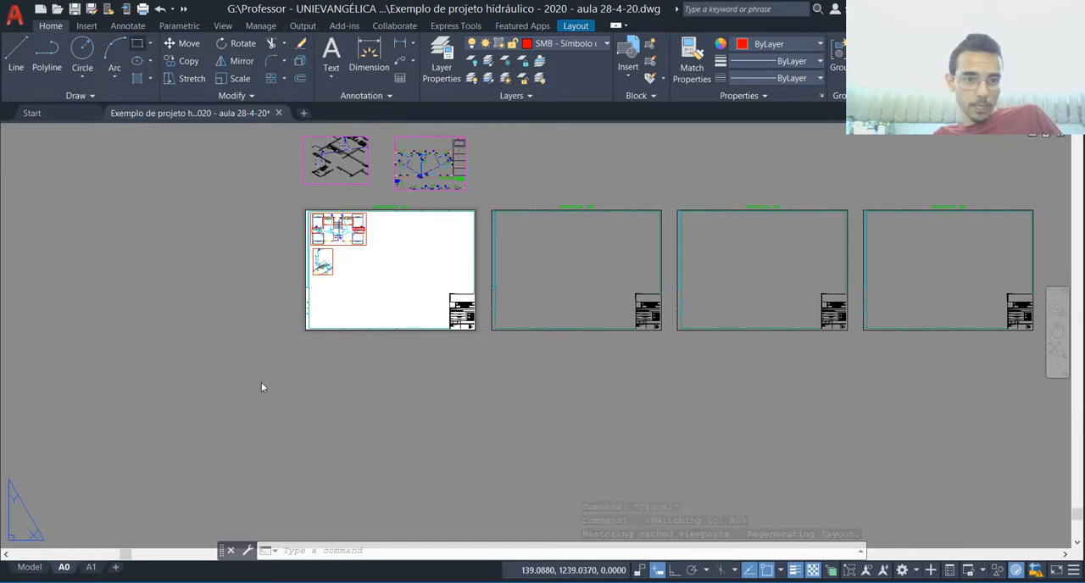
key(Escape)
key(Escape)
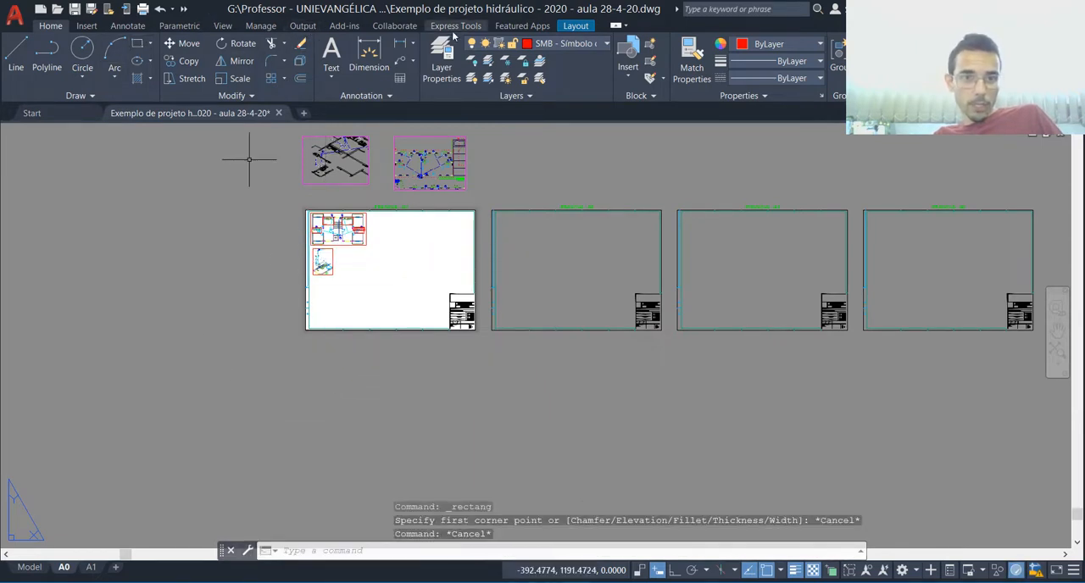
click(575, 25)
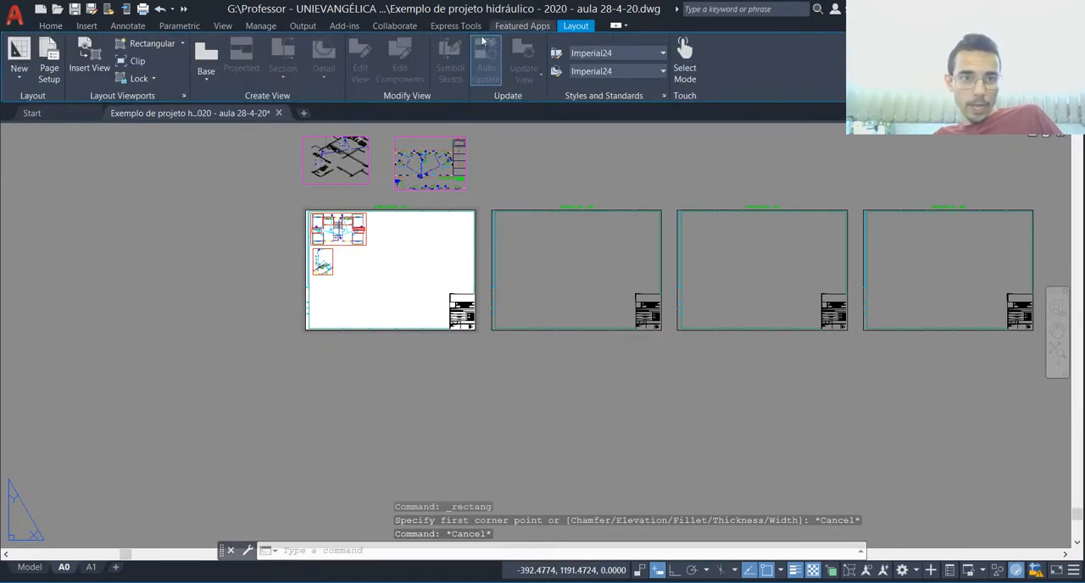
click(149, 43)
click(308, 353)
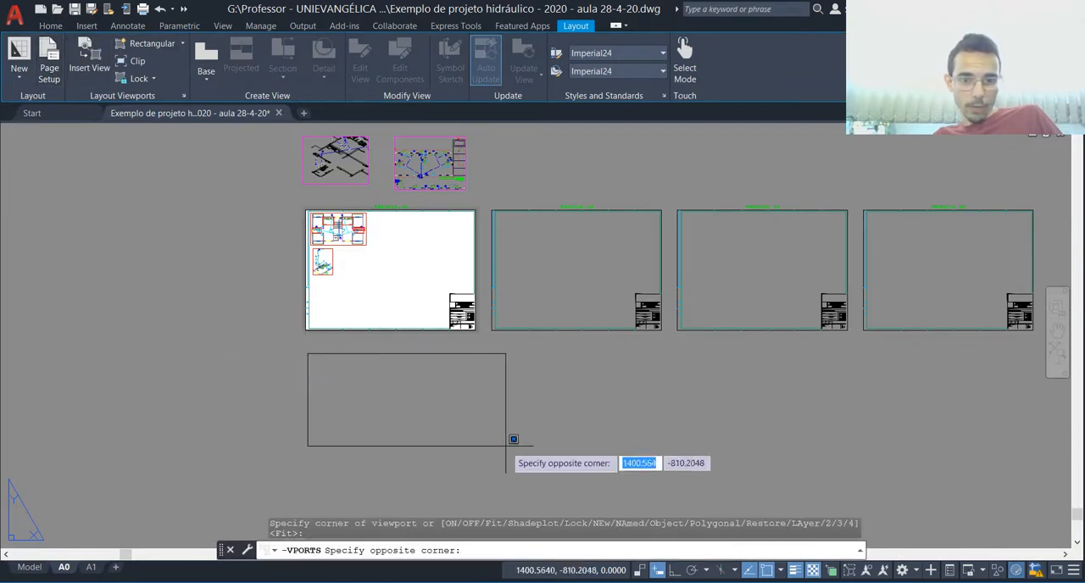
click(476, 455)
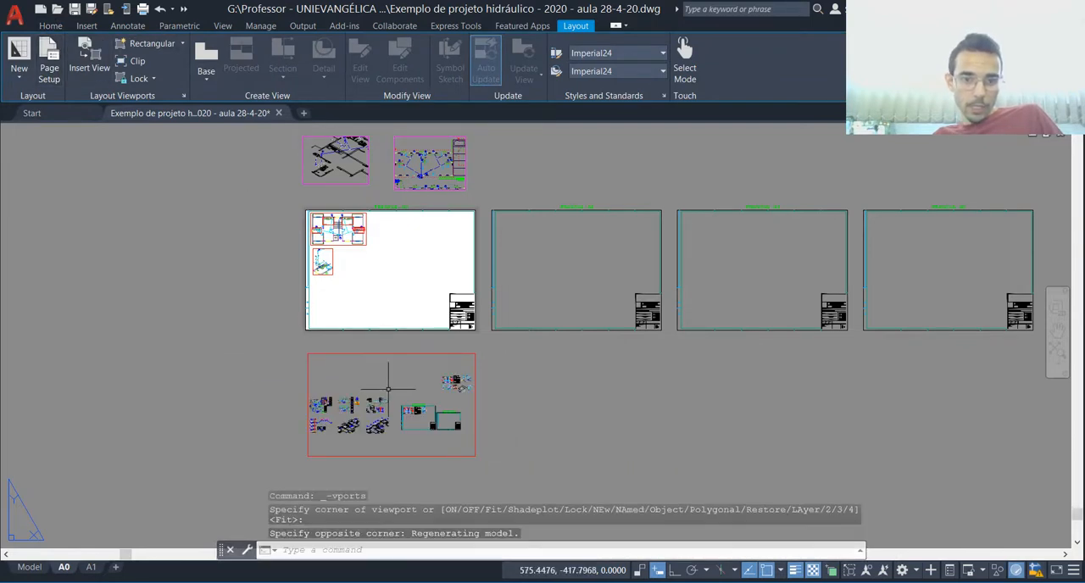
Step: Frame all the drawings in the new viewport below the first sheet and set its scale to "Escala QIBuilder / 1000%"
double_click(456, 360)
scroll(458, 358, up, 3)
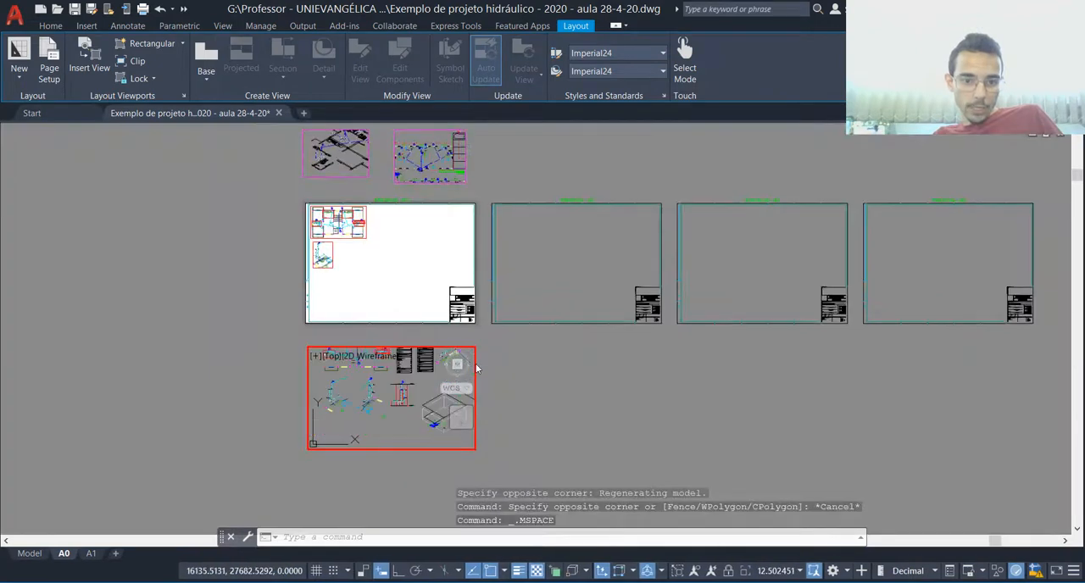
scroll(379, 411, down, 1)
scroll(362, 383, down, 1)
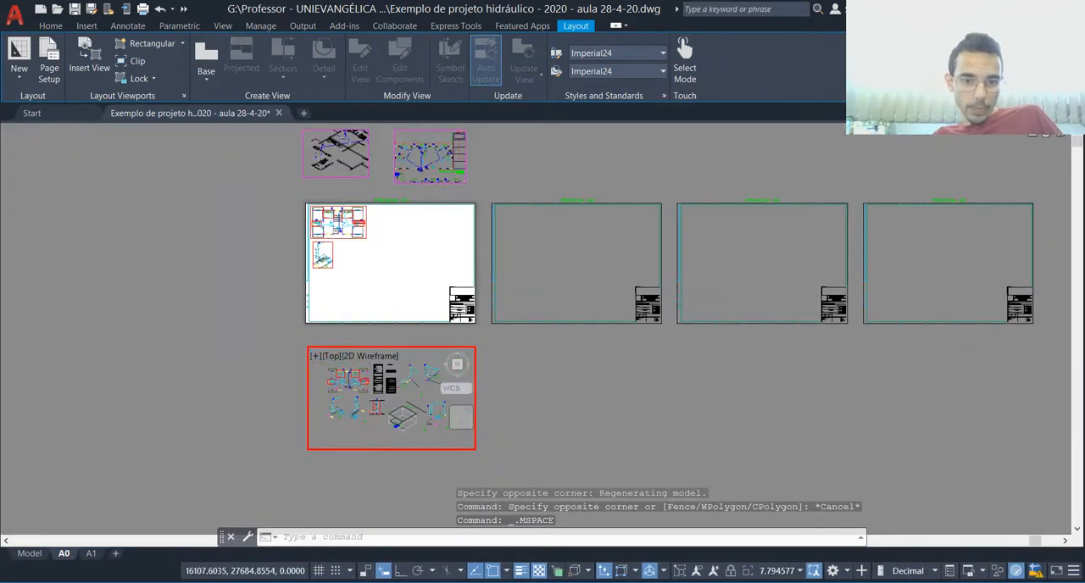
scroll(398, 414, up, 2)
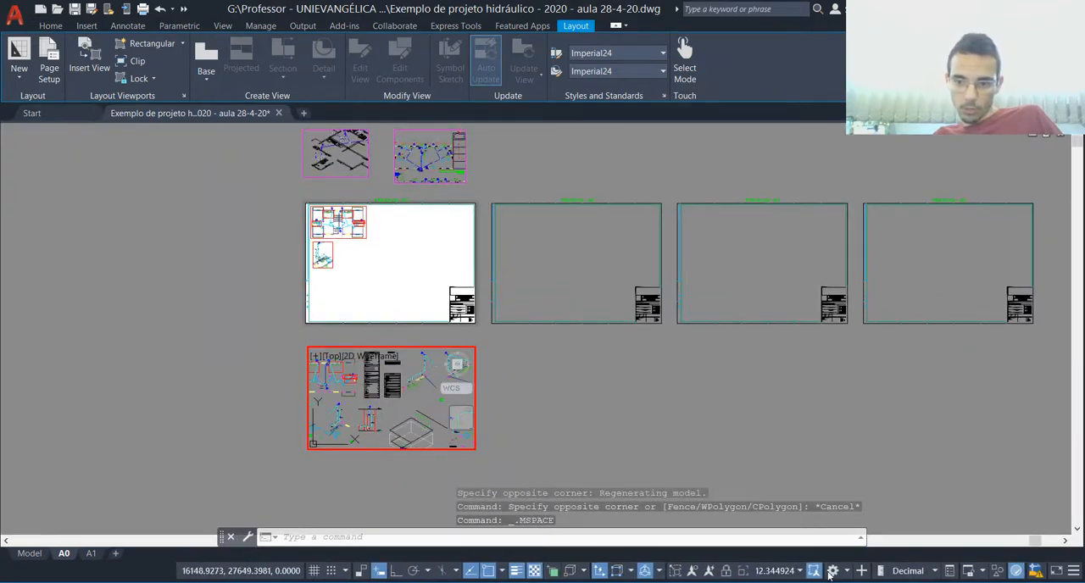
click(788, 574)
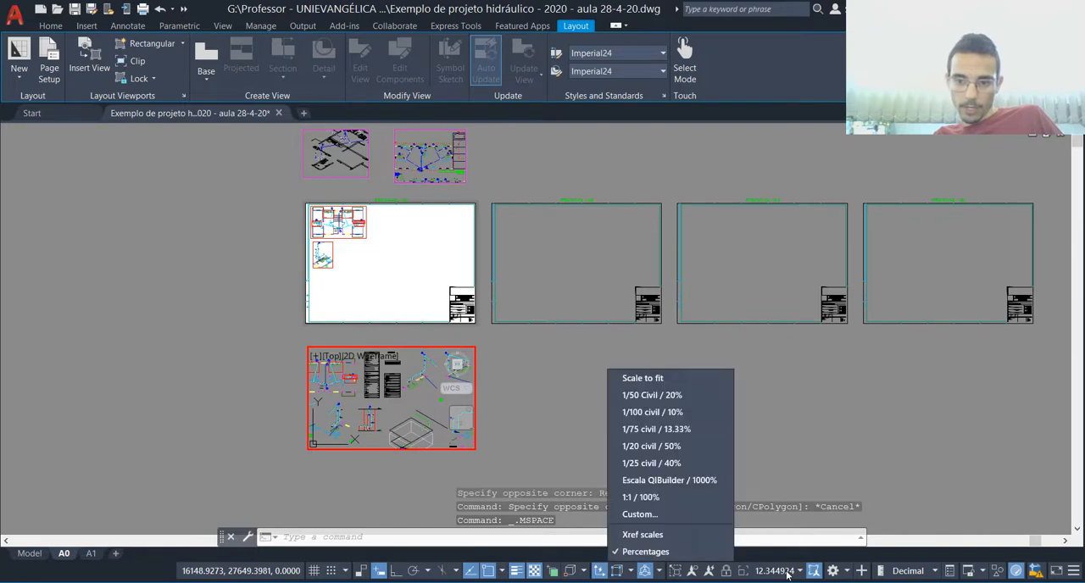
click(676, 483)
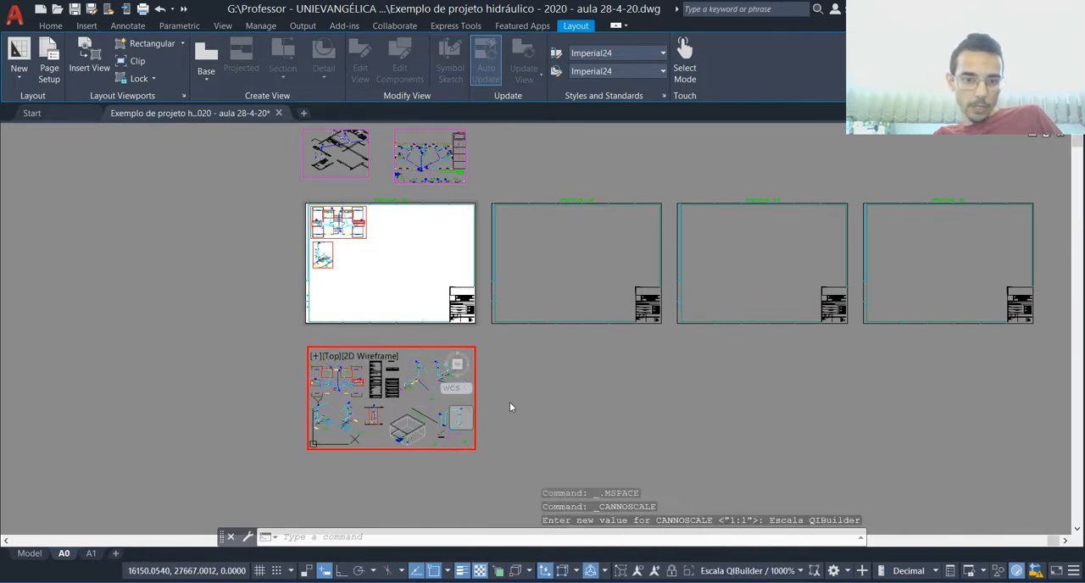
double_click(509, 402)
Step: Lower the upper edge of the viewport closer to the drawings it shows
scroll(327, 441, up, 4)
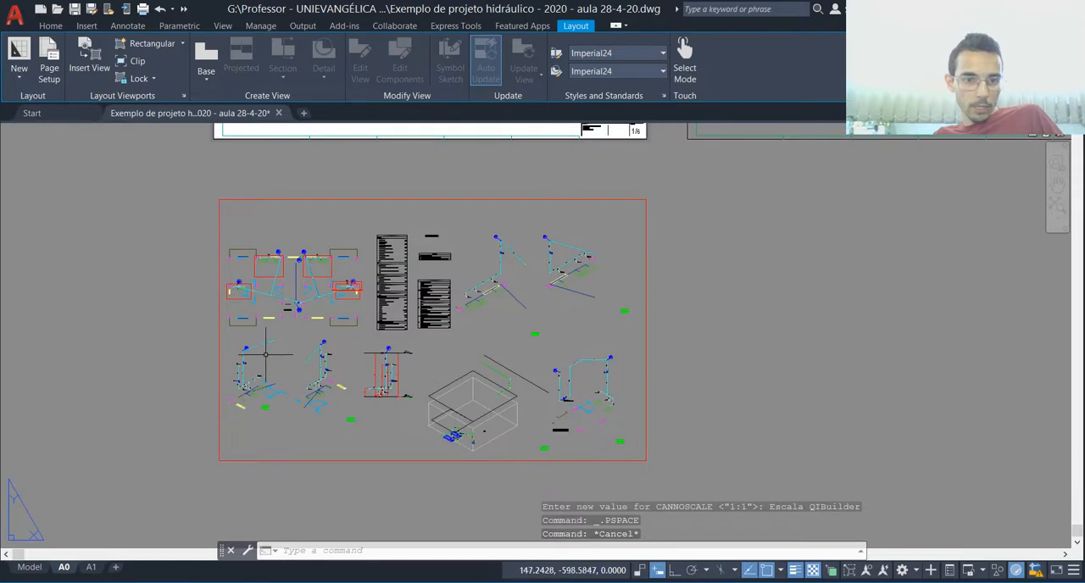
scroll(242, 347, up, 2)
scroll(260, 169, down, 2)
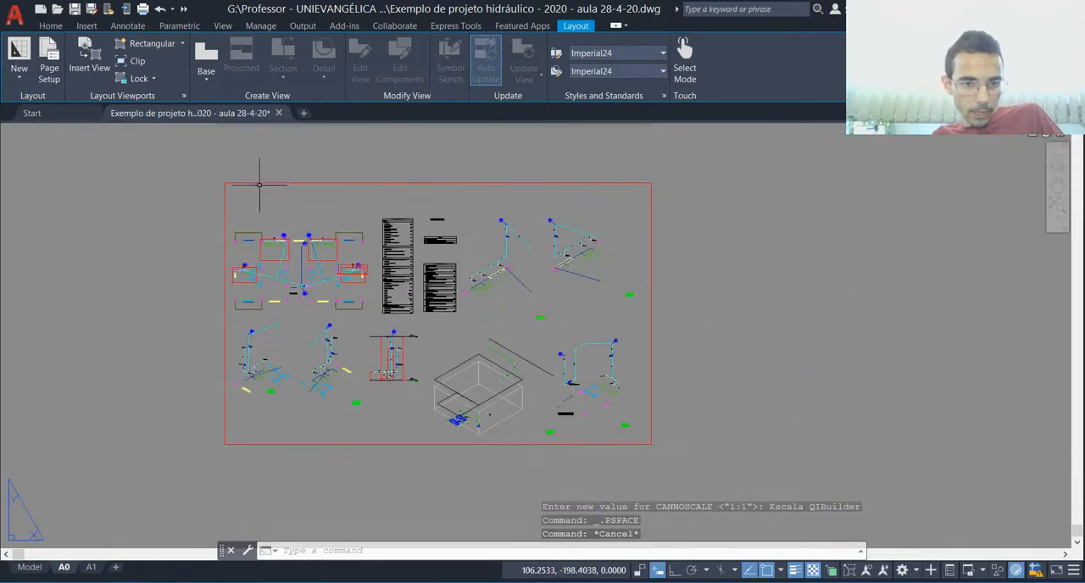
scroll(267, 178, up, 2)
scroll(273, 172, down, 2)
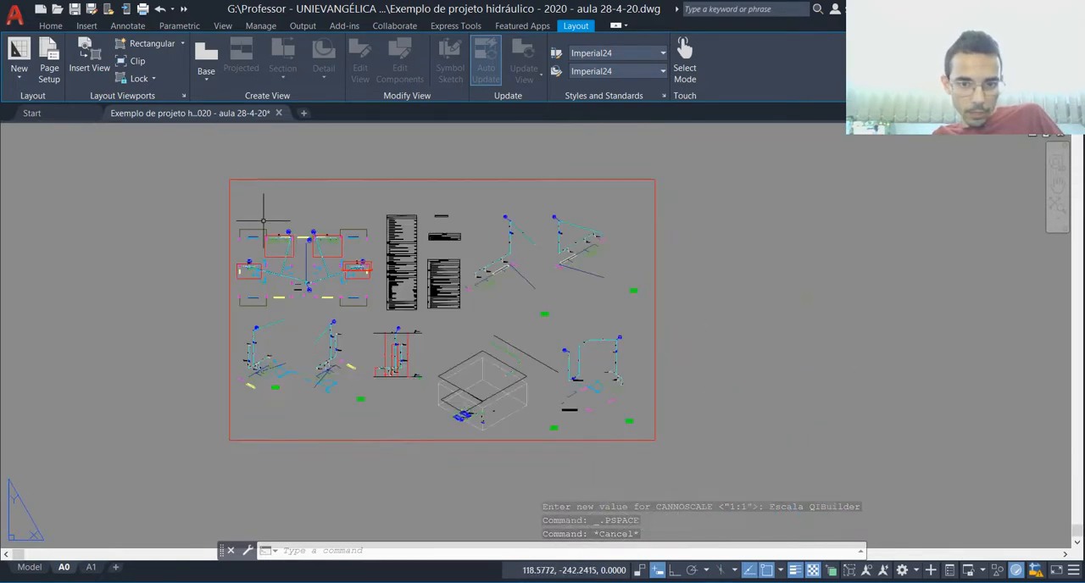
click(265, 167)
click(255, 182)
click(230, 179)
click(230, 193)
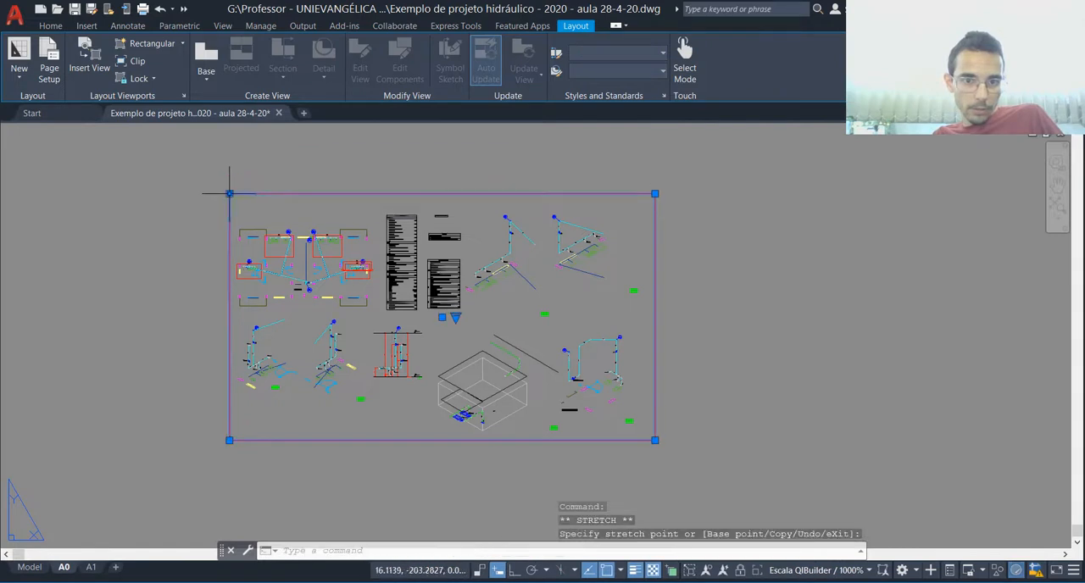
Step: Pull the viewport's right and lower edges inward so they fit more tightly around the drawings
click(655, 193)
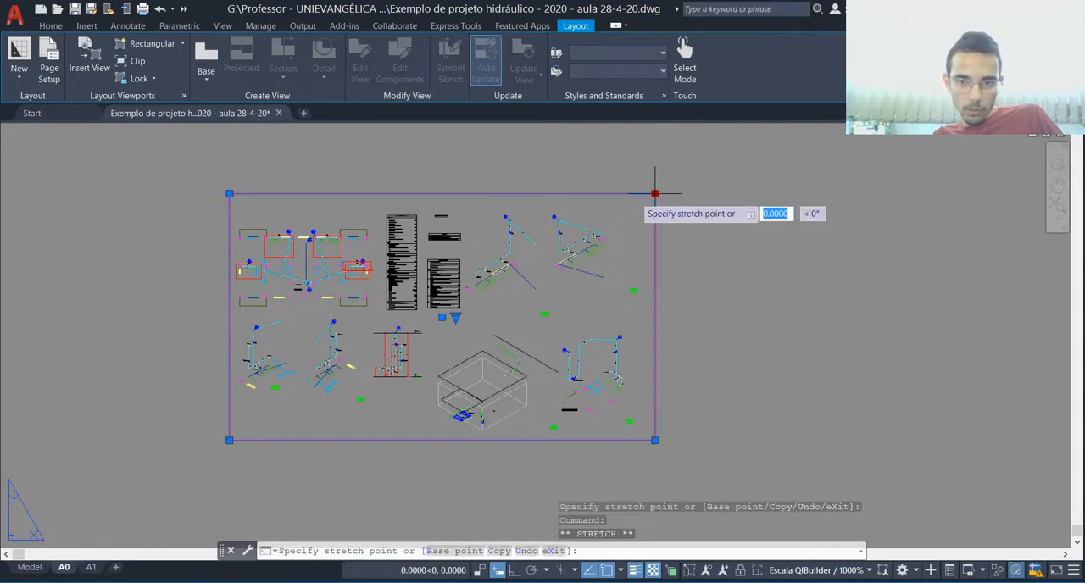
click(629, 193)
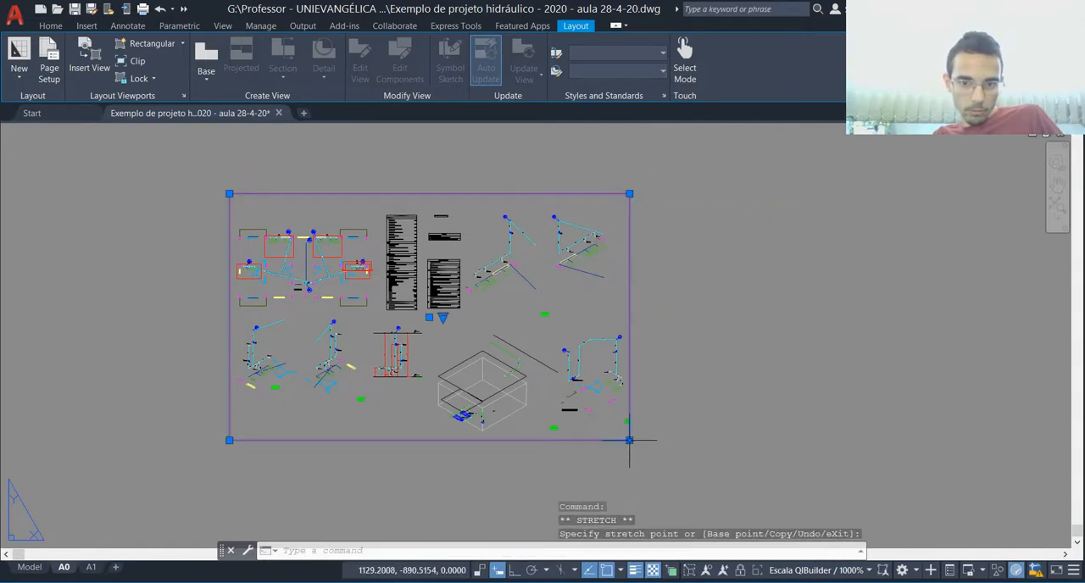
scroll(629, 441, up, 2)
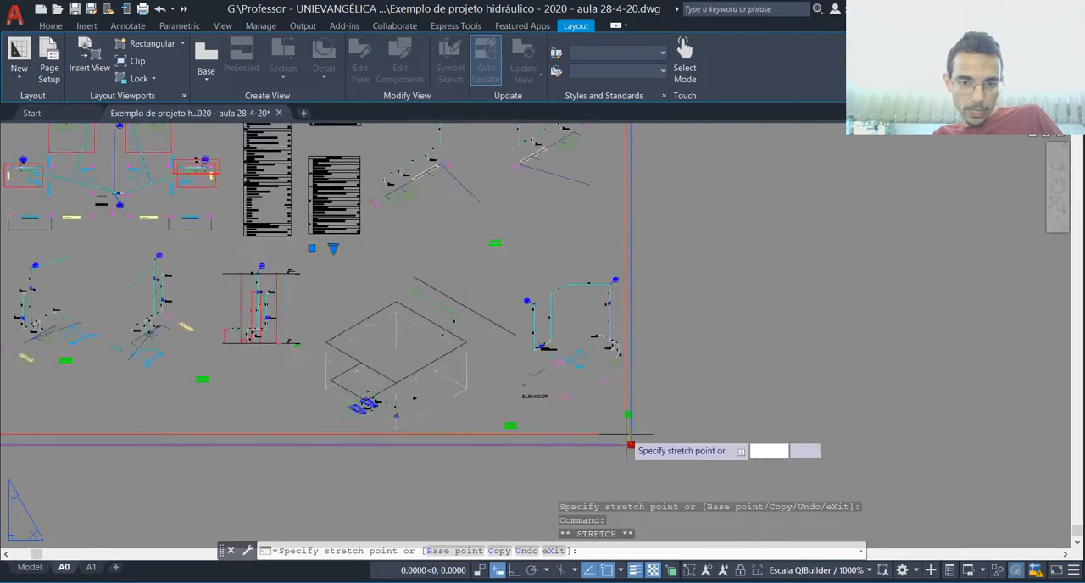
scroll(631, 439, up, 2)
click(636, 433)
scroll(659, 441, down, 5)
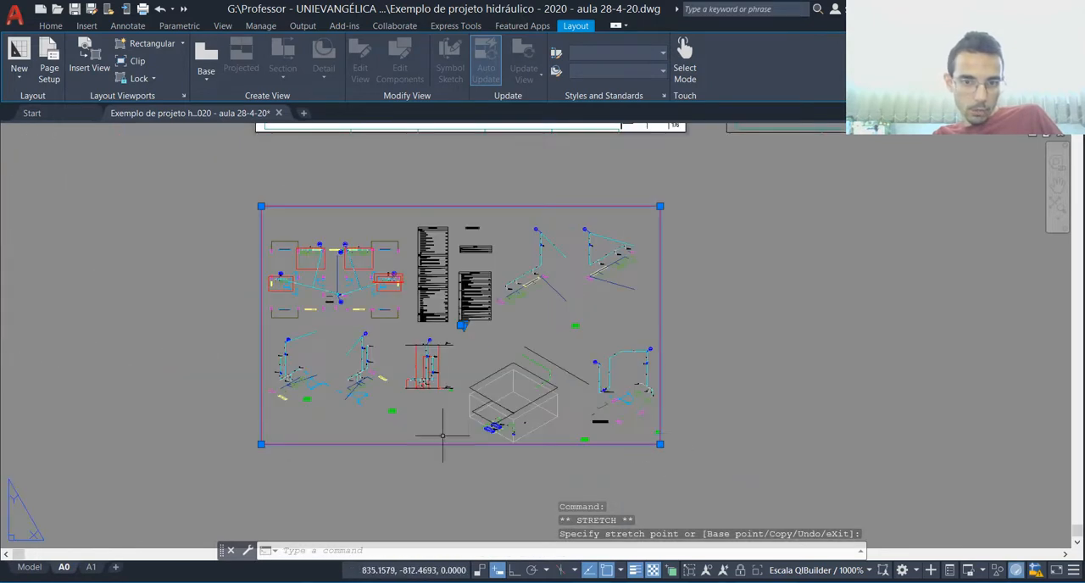
key(Escape)
Step: Move the cropped viewport from below the first sheet onto the second "PRANCHA - A0" sheet, against its upper left corner
scroll(364, 443, down, 4)
scroll(375, 303, up, 5)
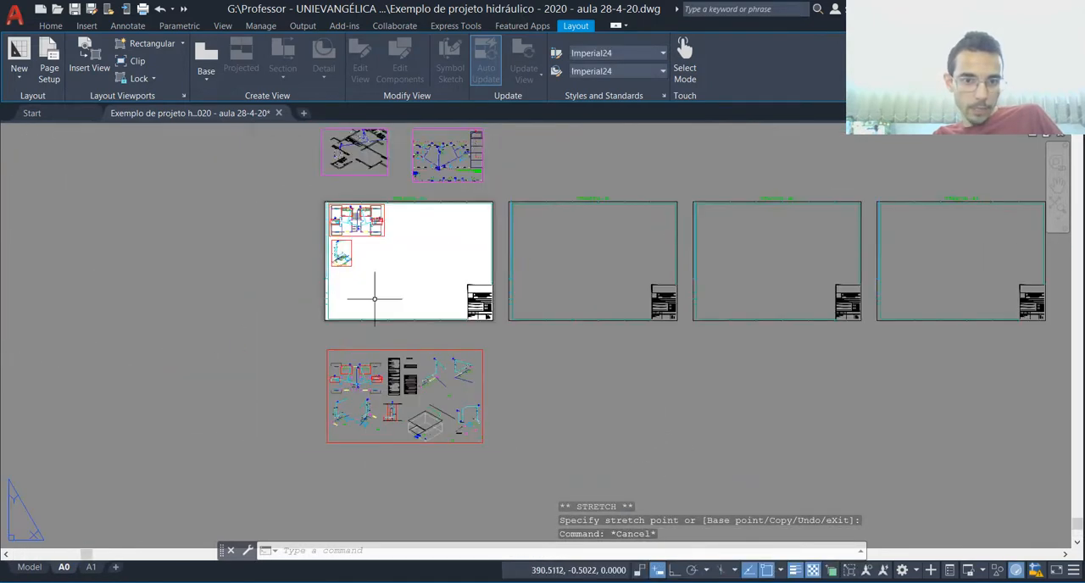
scroll(303, 238, up, 4)
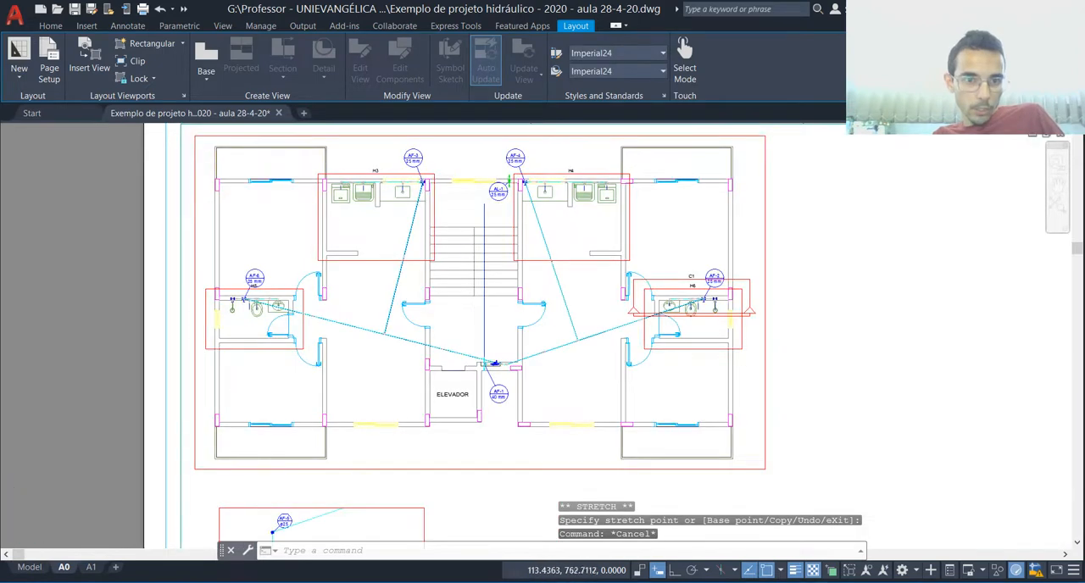
scroll(327, 310, down, 8)
key(Escape)
click(436, 439)
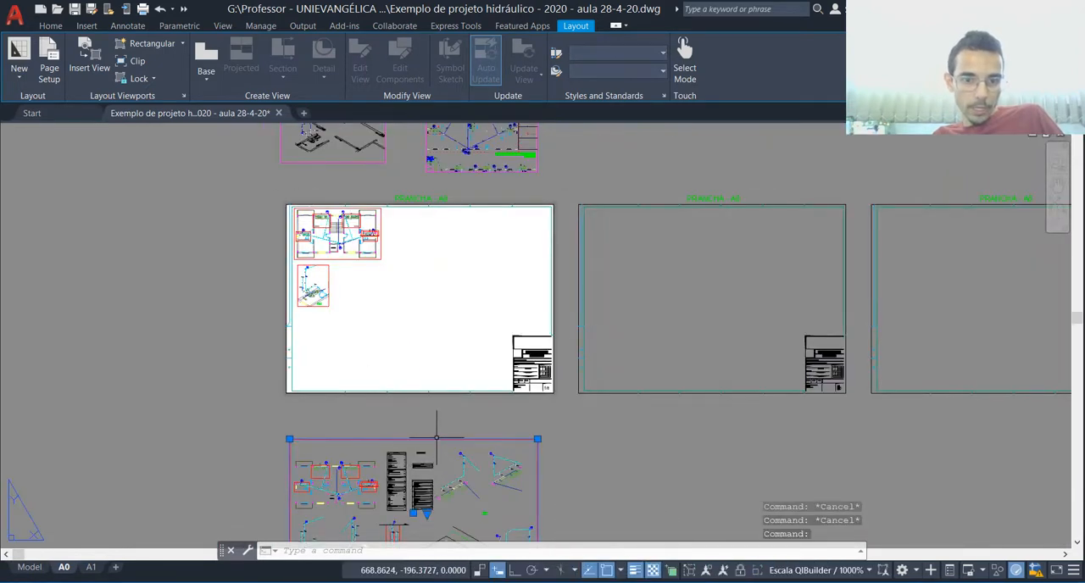
text(m])
key(Return)
click(421, 485)
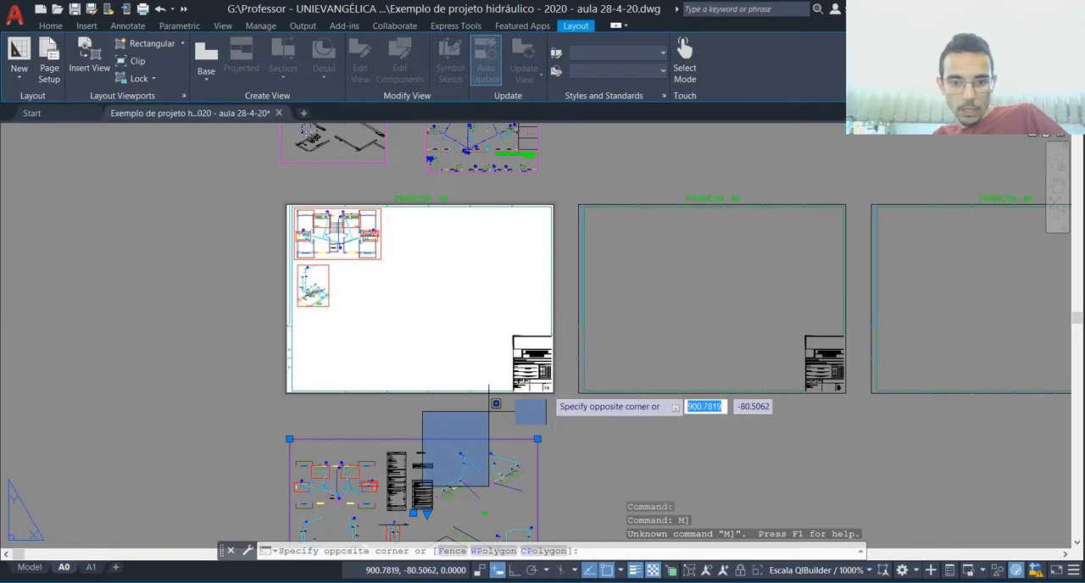
key(Escape)
text(m)
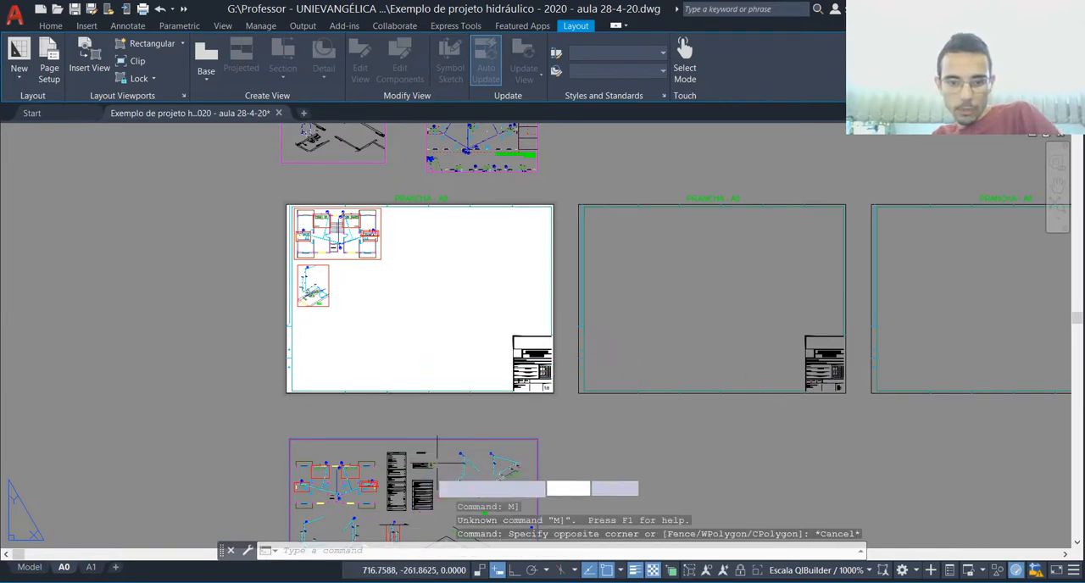
key(Return)
click(432, 468)
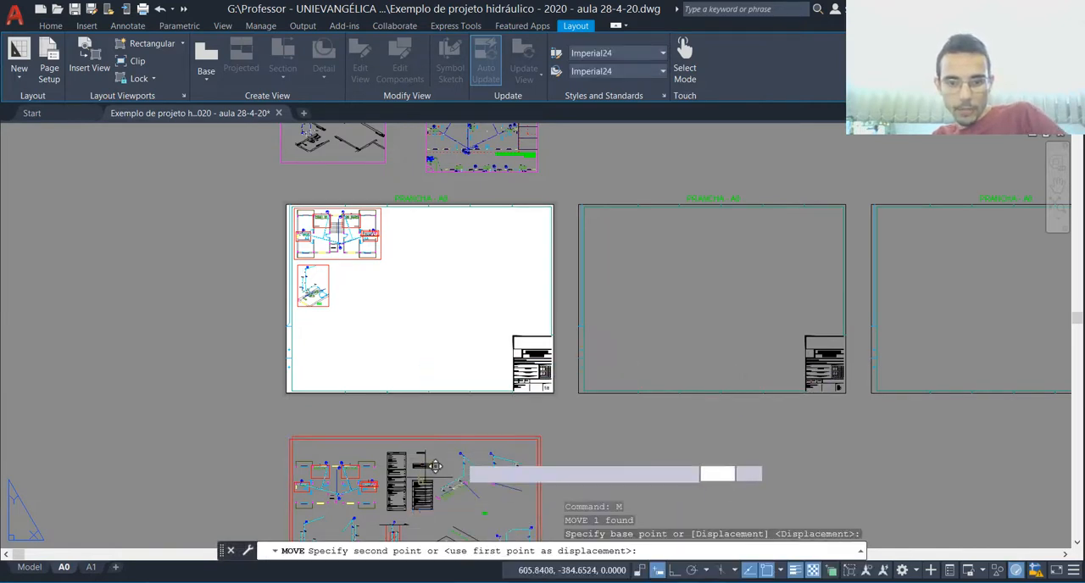
click(719, 250)
scroll(851, 280, up, 2)
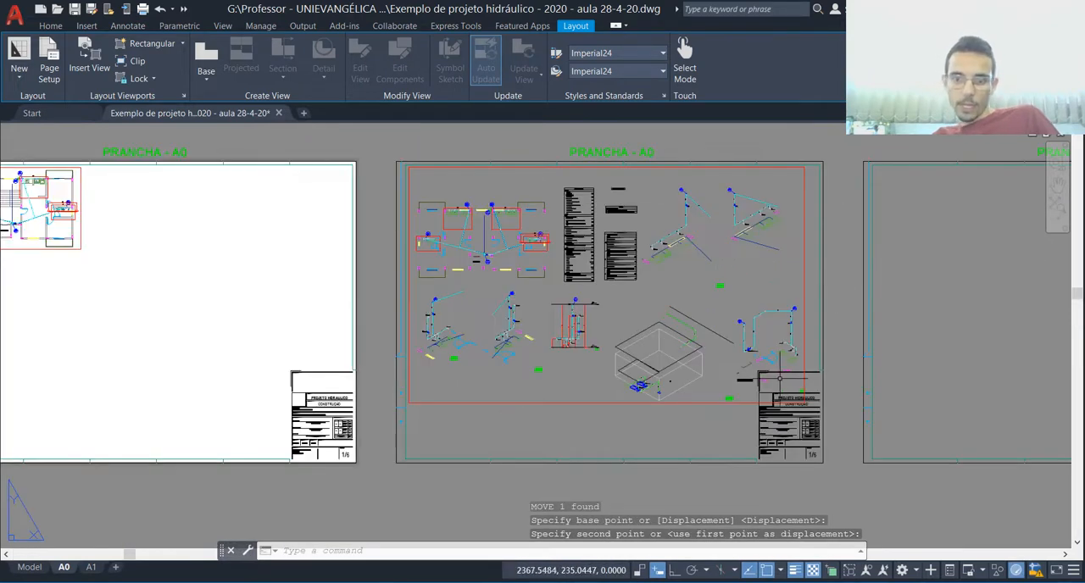
scroll(793, 380, up, 2)
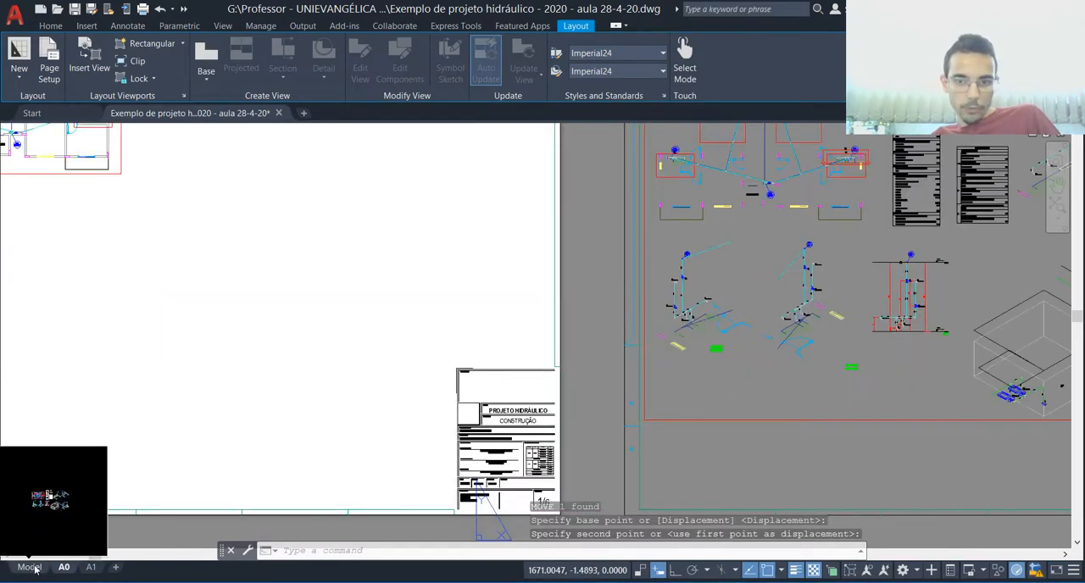
Step: In model space, move the bathroom isometric beside the ELEVADOR text, together with its label, upward below the kitchen isometrics
click(30, 566)
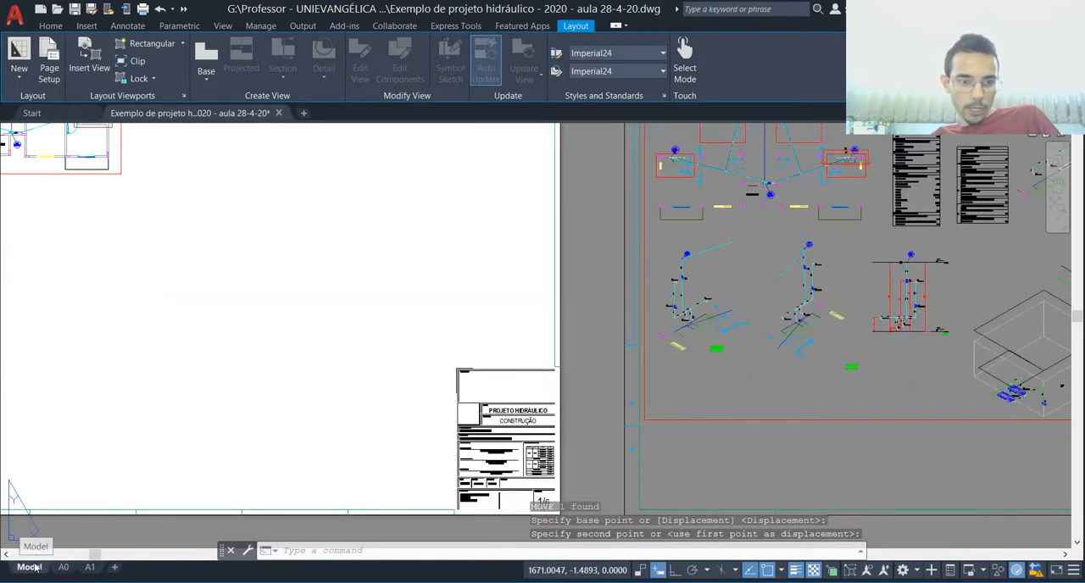
scroll(428, 463, down, 5)
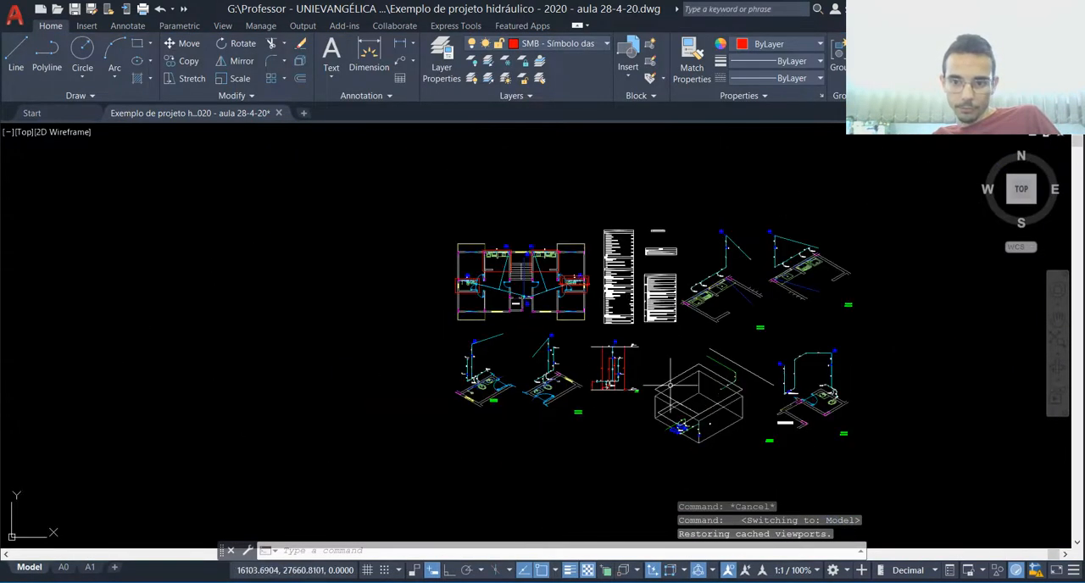
scroll(945, 445, up, 2)
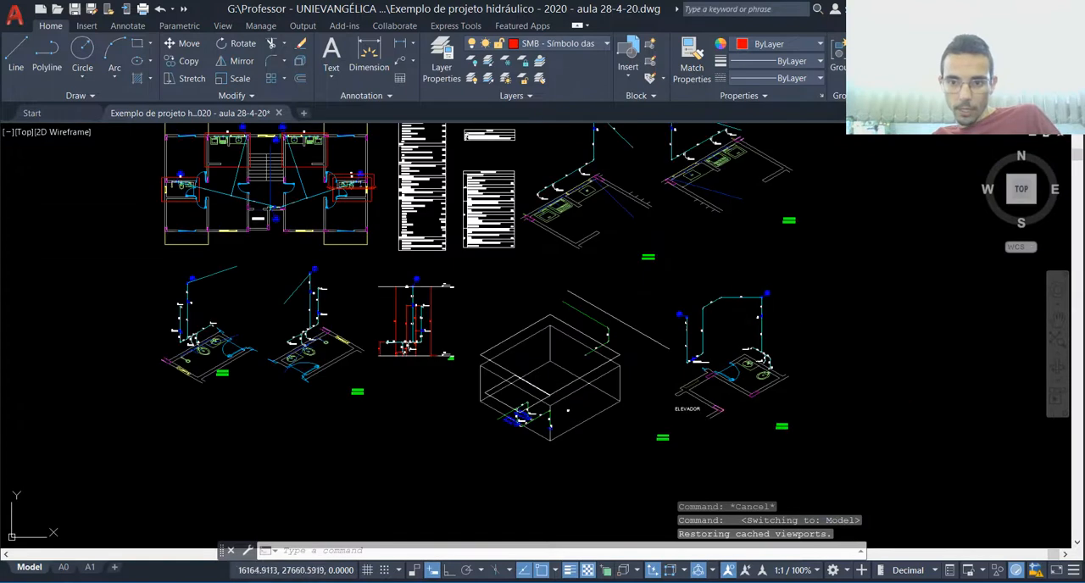
click(668, 271)
click(822, 455)
text(M)
key(Return)
click(821, 338)
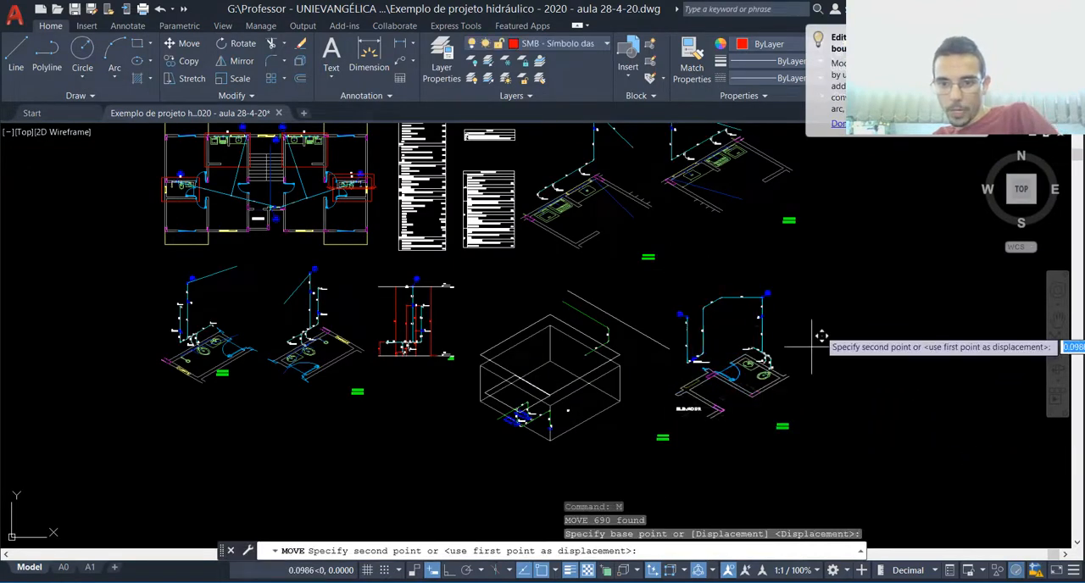
click(834, 288)
Step: Move the "Detalhe H4 / Escala 1:25" label up and left, closer to its kitchen isometric
scroll(818, 216, up, 4)
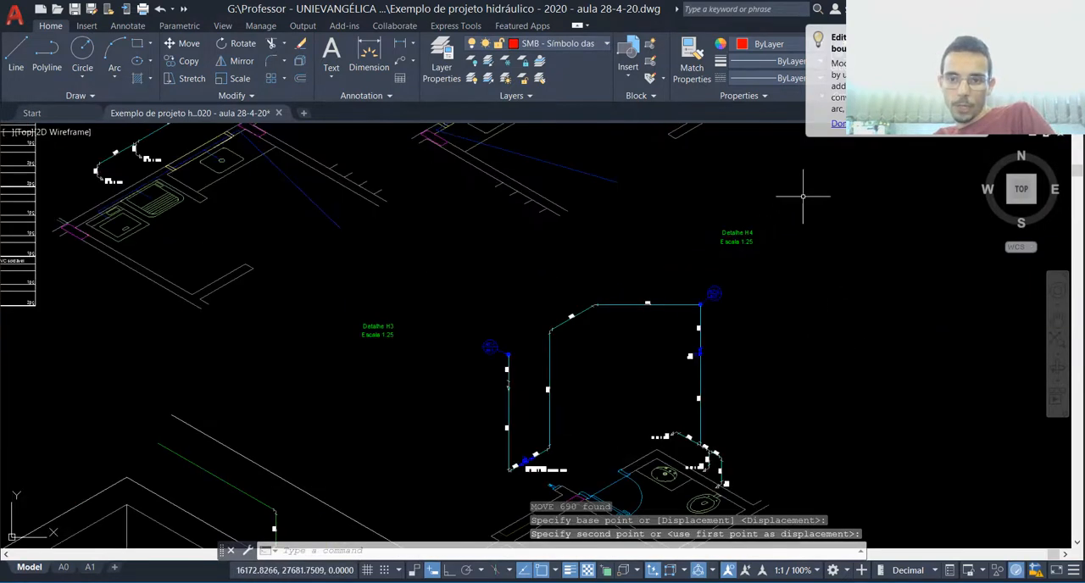
text(M)
key(Return)
click(743, 214)
click(680, 251)
key(Return)
click(729, 242)
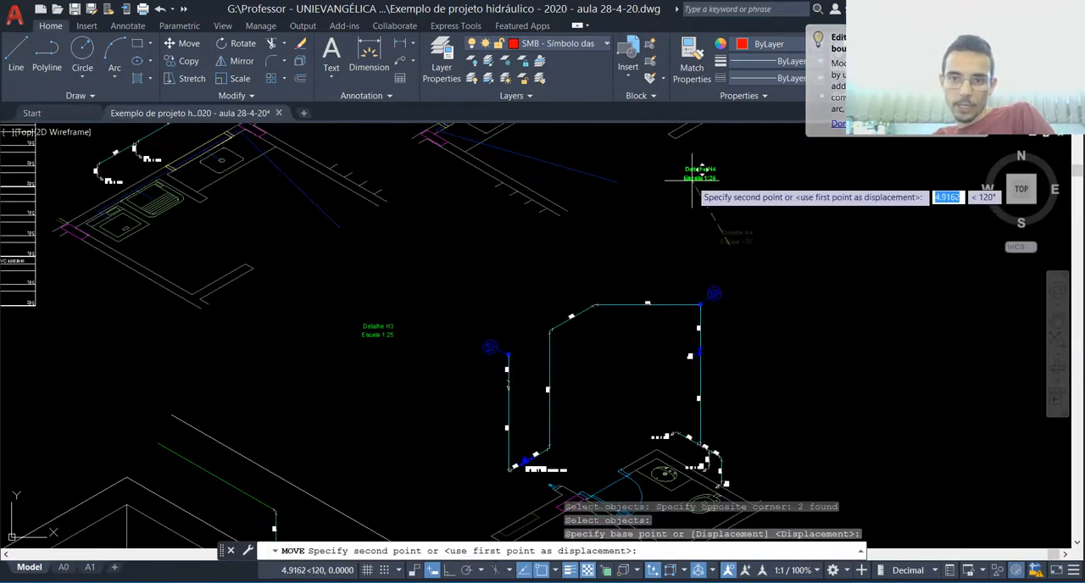
click(691, 176)
Step: Move the "Detalhe H3 / Escala 1:25" label closer under its kitchen isometric
scroll(501, 310, down, 4)
key(Return)
click(503, 320)
click(470, 352)
key(Return)
click(491, 352)
click(477, 323)
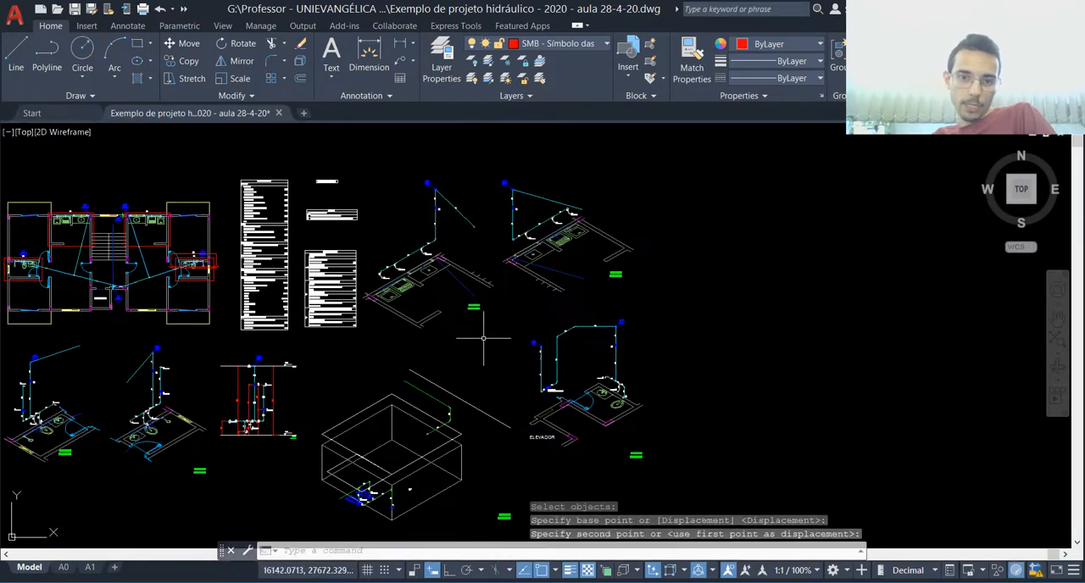
Step: Move the detail label of the isometric beside the ELEVADOR text up closer to that drawing
scroll(666, 477, up, 2)
text(m)
key(Return)
click(642, 429)
click(570, 484)
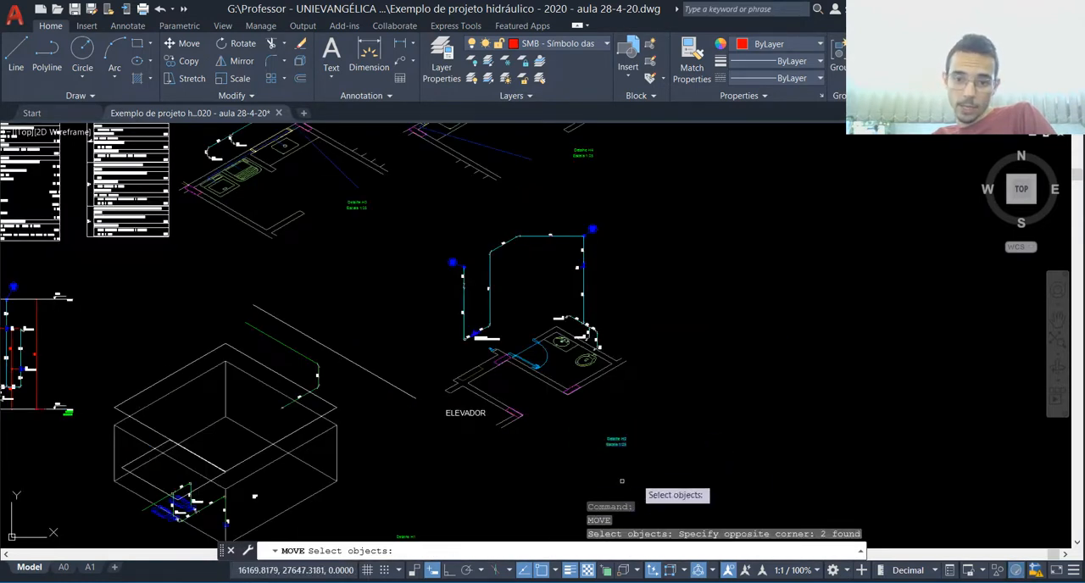
key(Return)
click(652, 458)
click(649, 426)
Step: Erase the long white diagonal line beside the box-shaped isometric
scroll(650, 426, down, 4)
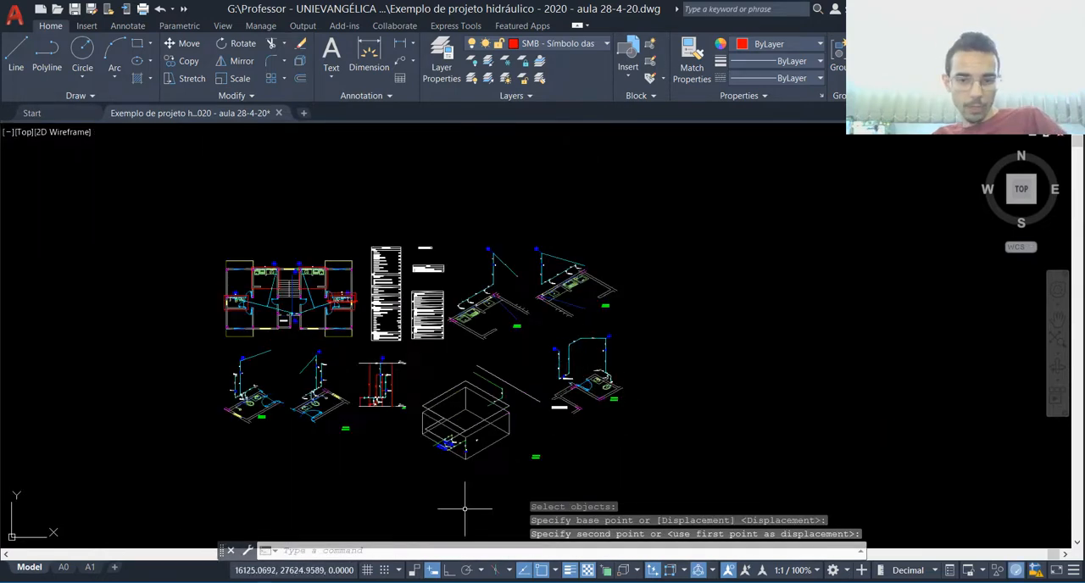
scroll(475, 503, up, 4)
click(631, 190)
click(612, 234)
key(Delete)
Step: Move the detail label of the box-shaped isometric close to the box's lower right side
click(646, 331)
click(609, 407)
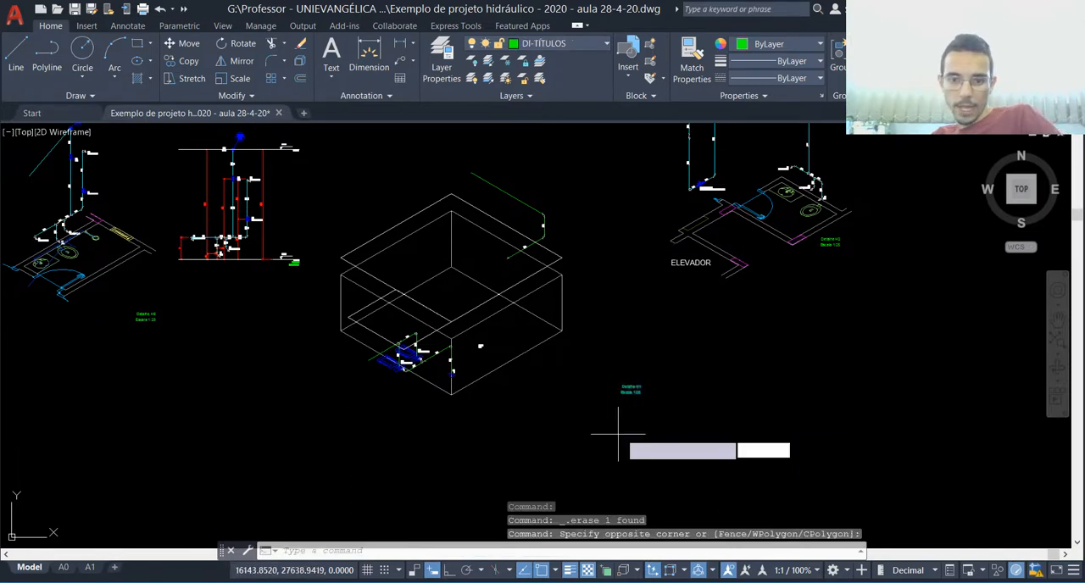
text(m)
key(Return)
click(623, 390)
scroll(500, 441, down, 2)
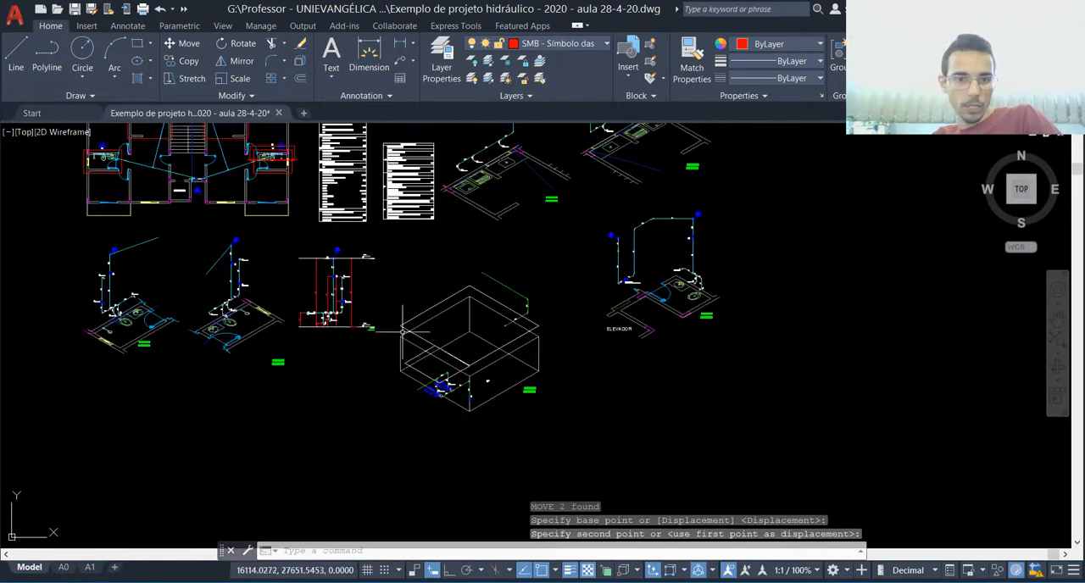
Step: Move the box-shaped isometric and its label up and right, between the section and the ELEVADOR isometric
click(398, 345)
key(Return)
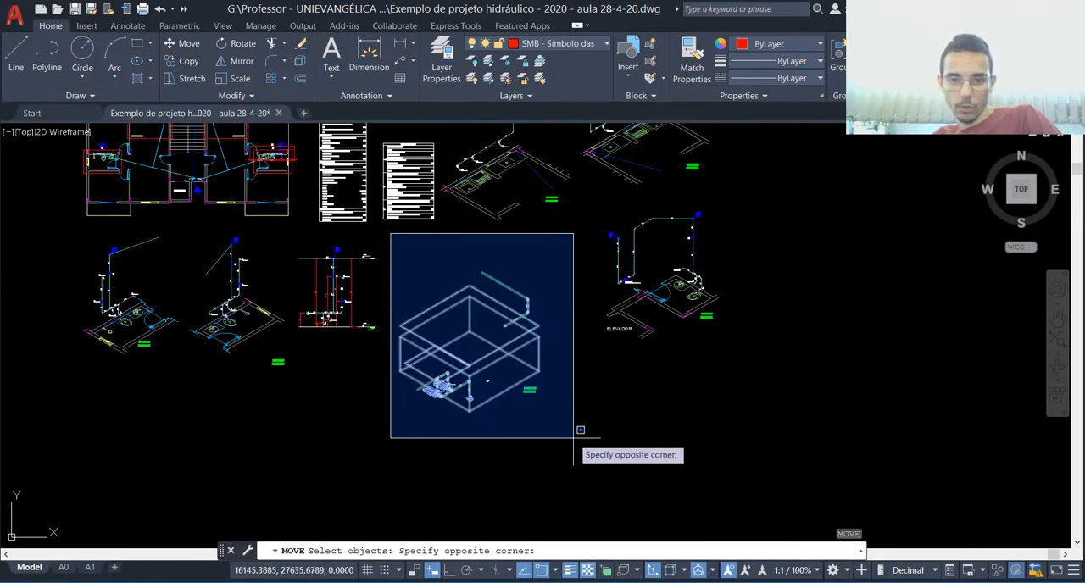
click(576, 465)
key(Return)
click(573, 417)
click(595, 377)
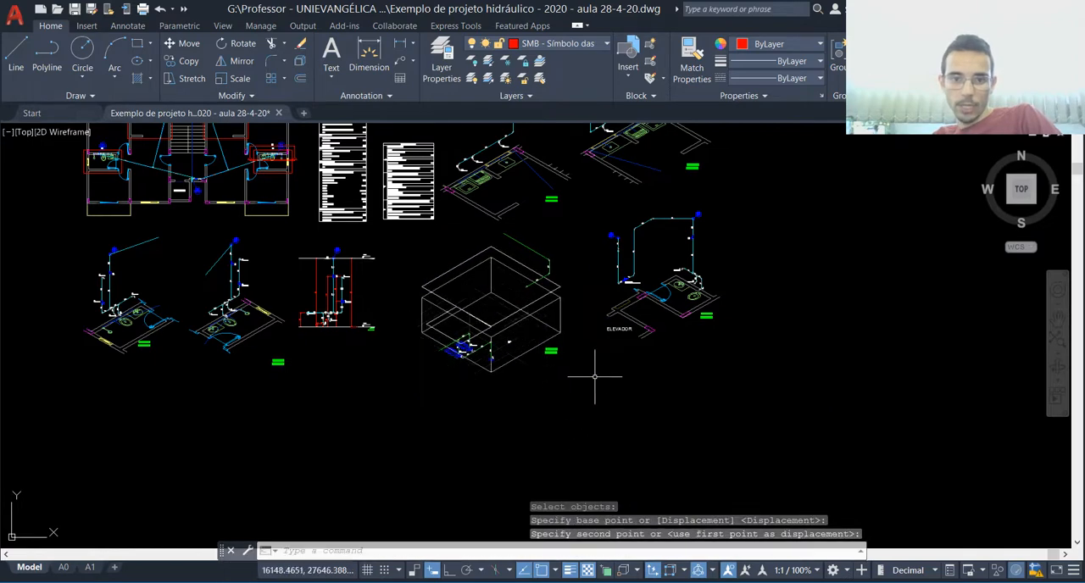
Step: Move the detail label of the second bathroom isometric up close to that drawing's lower right side
scroll(533, 391, down, 2)
scroll(298, 329, up, 2)
scroll(446, 335, up, 2)
text(m)
key(Return)
click(407, 424)
click(394, 457)
key(Return)
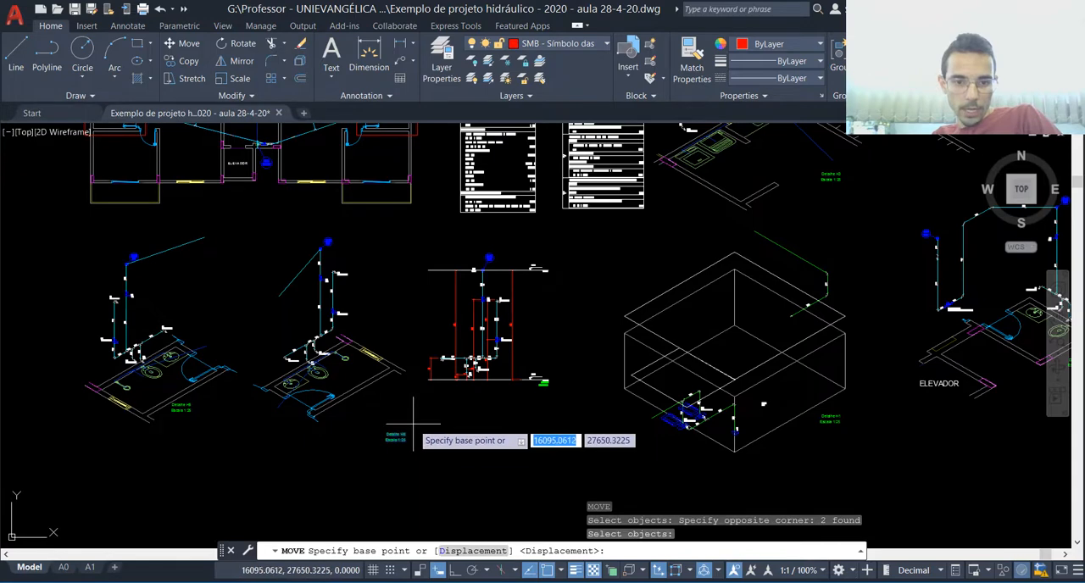
click(420, 413)
click(395, 378)
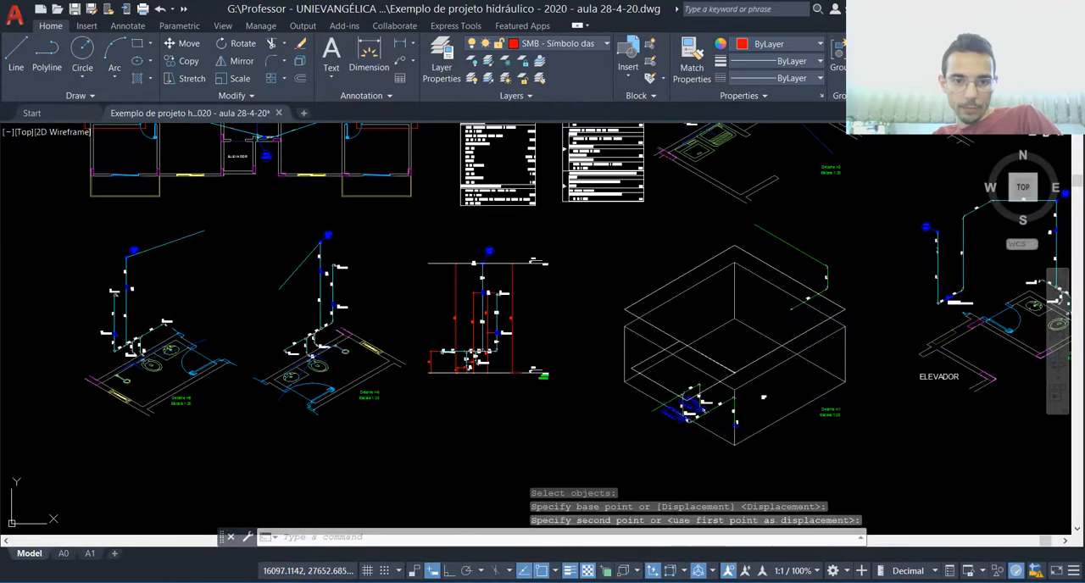
Step: Move the whole section drawing slightly right, toward the box-shaped isometric
key(Return)
click(418, 230)
click(554, 393)
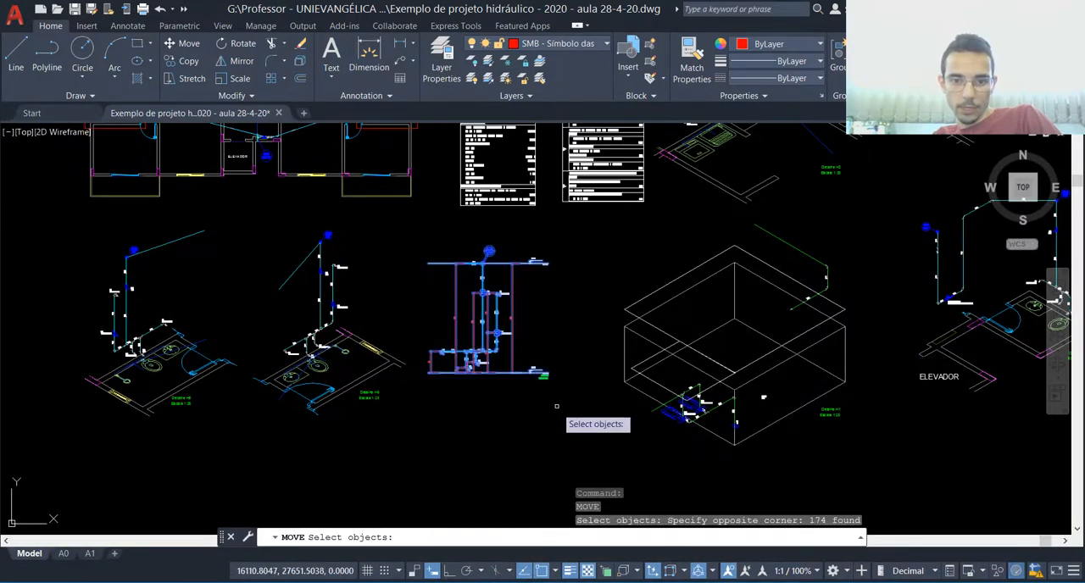
key(Return)
click(545, 435)
click(565, 436)
scroll(534, 440, down, 4)
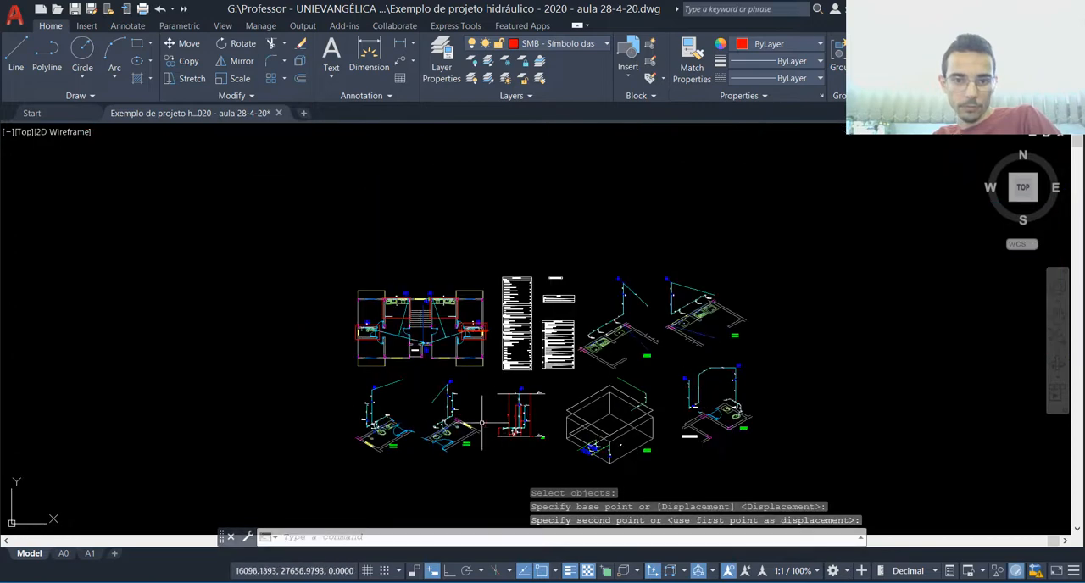
Step: Move the Legenda table down so it sits just above the Legenda detalhada table
scroll(566, 283, up, 6)
key(space)
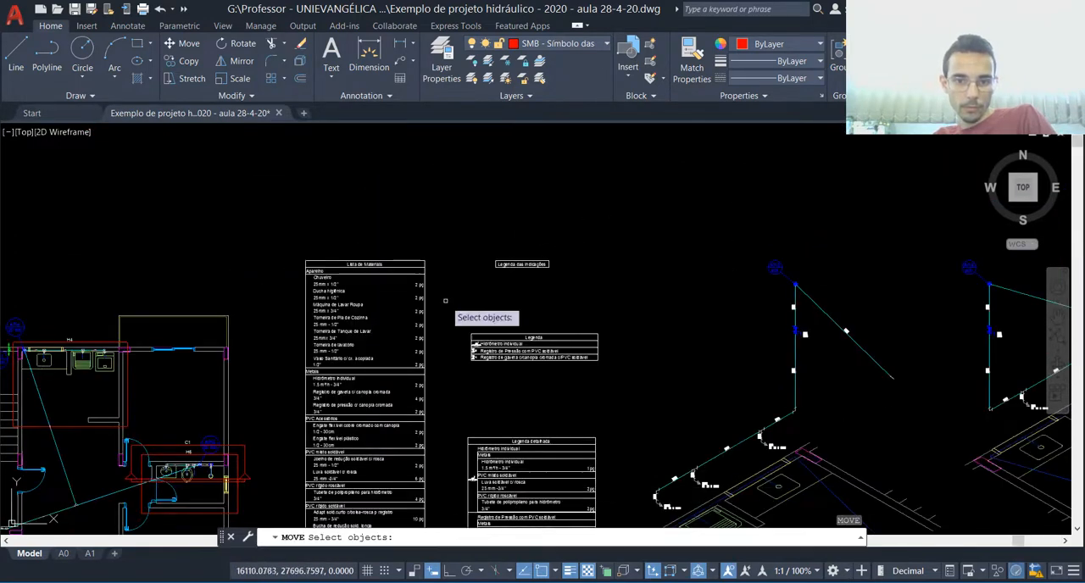
click(441, 299)
click(580, 373)
key(Return)
click(633, 371)
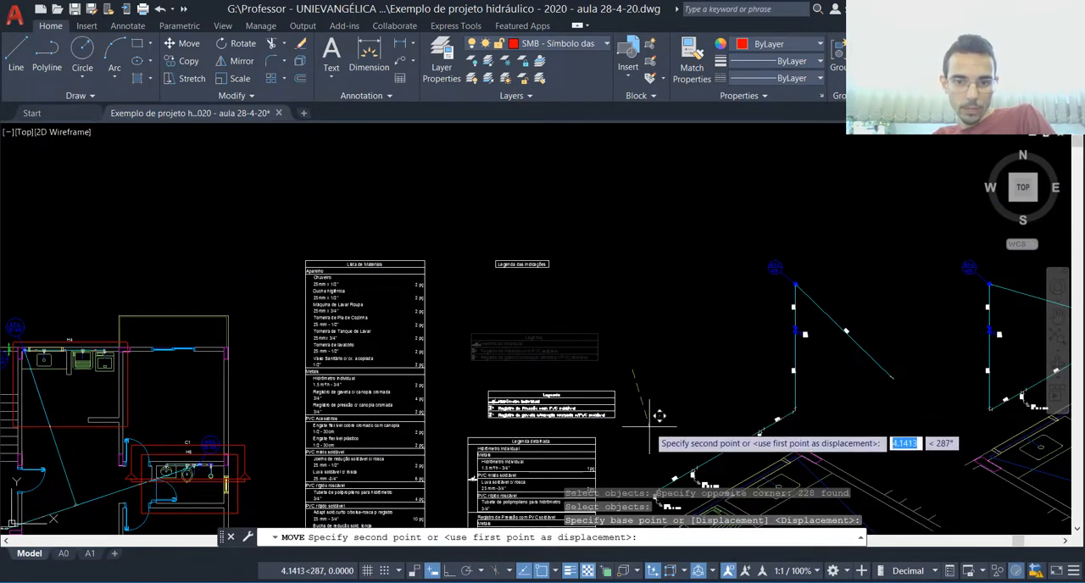
click(646, 408)
Step: Erase the Legenda das Indicações box above the legend tables
key(space)
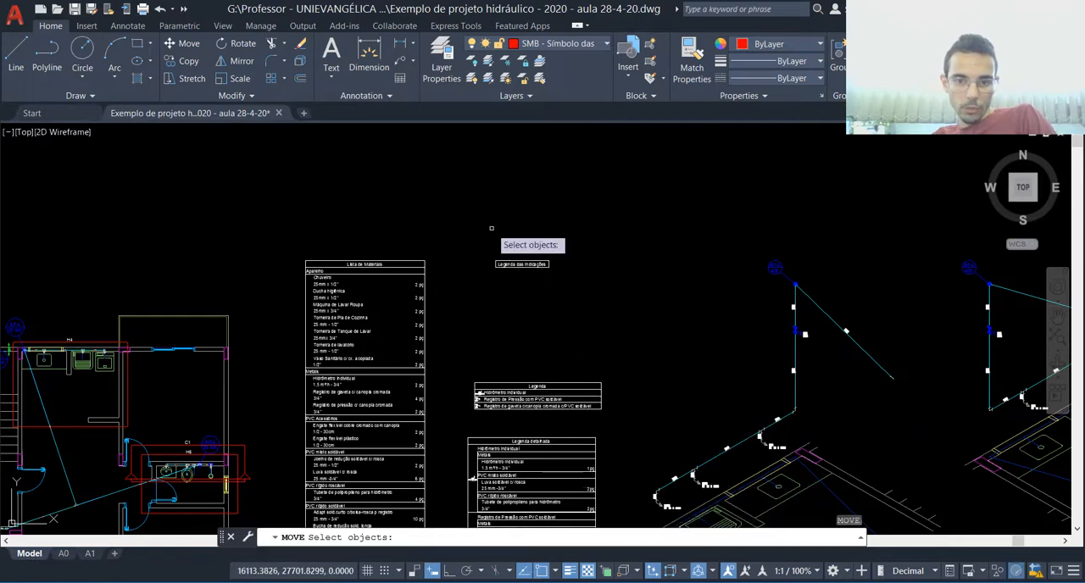
key(Escape)
click(479, 230)
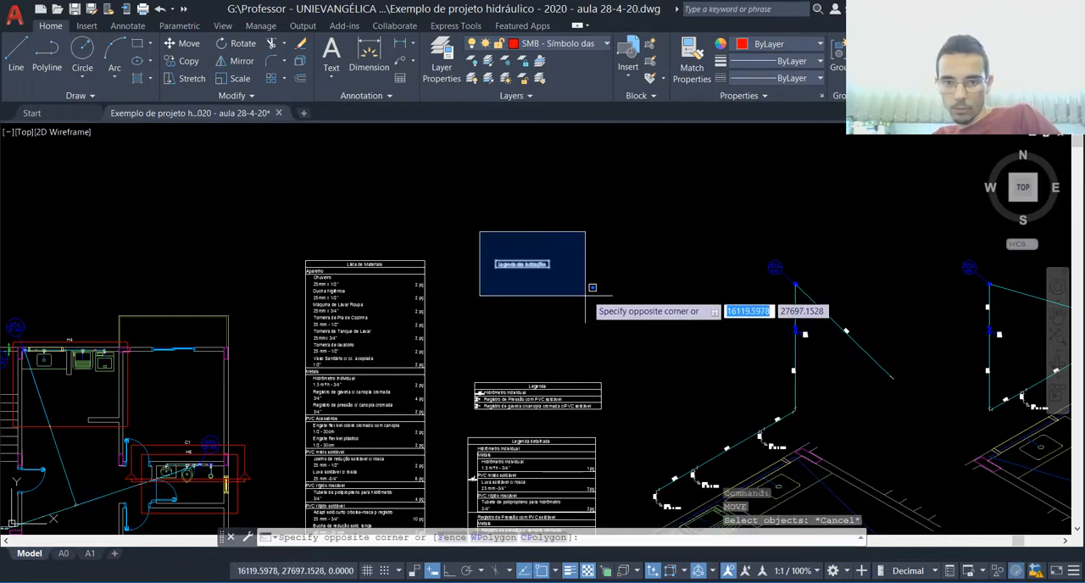
click(585, 295)
key(Delete)
scroll(585, 294, down, 5)
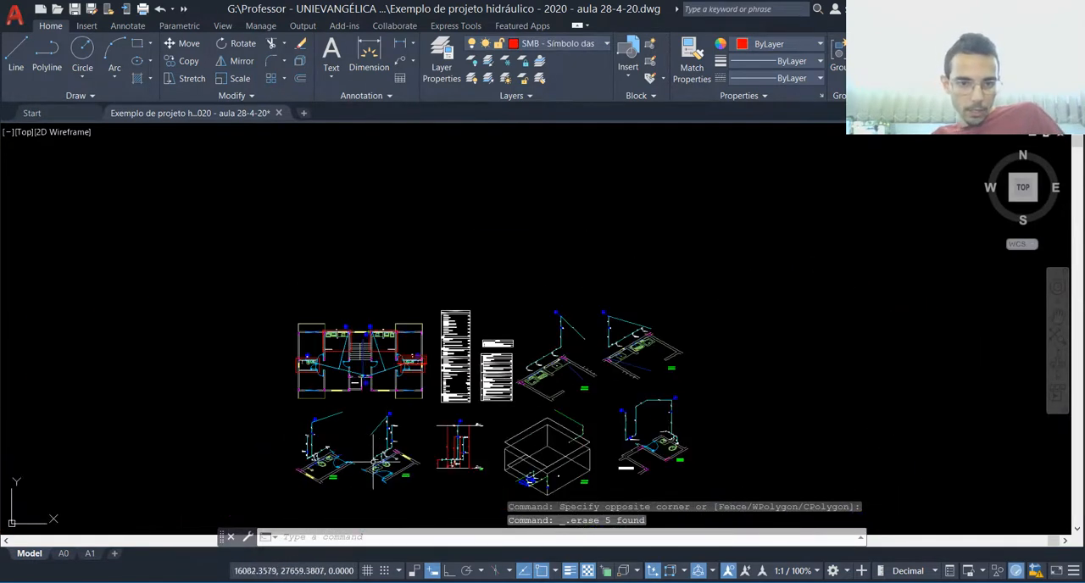
Step: Regenerate the model display with the hydraulic floor plan in view
scroll(287, 284, up, 4)
key(Escape)
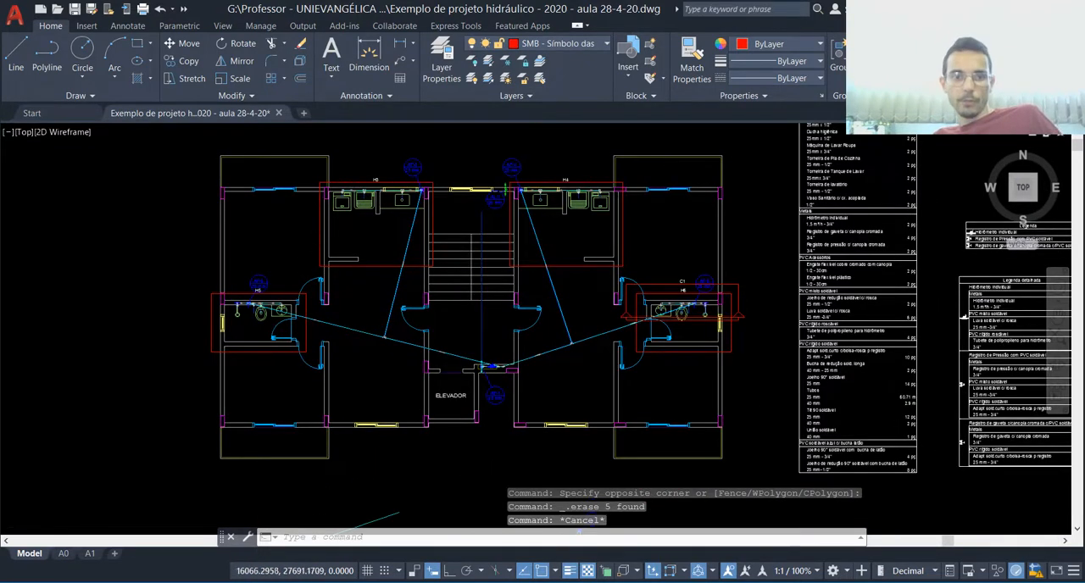
scroll(316, 221, up, 2)
key(Escape)
text(regen)
key(Return)
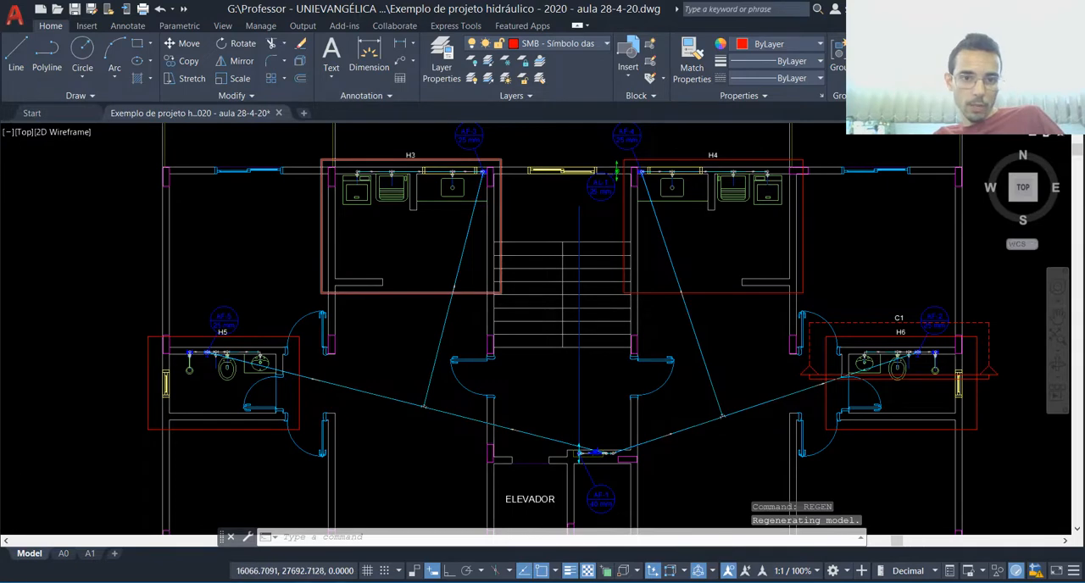
scroll(328, 197, up, 4)
click(316, 237)
click(296, 341)
scroll(298, 343, down, 2)
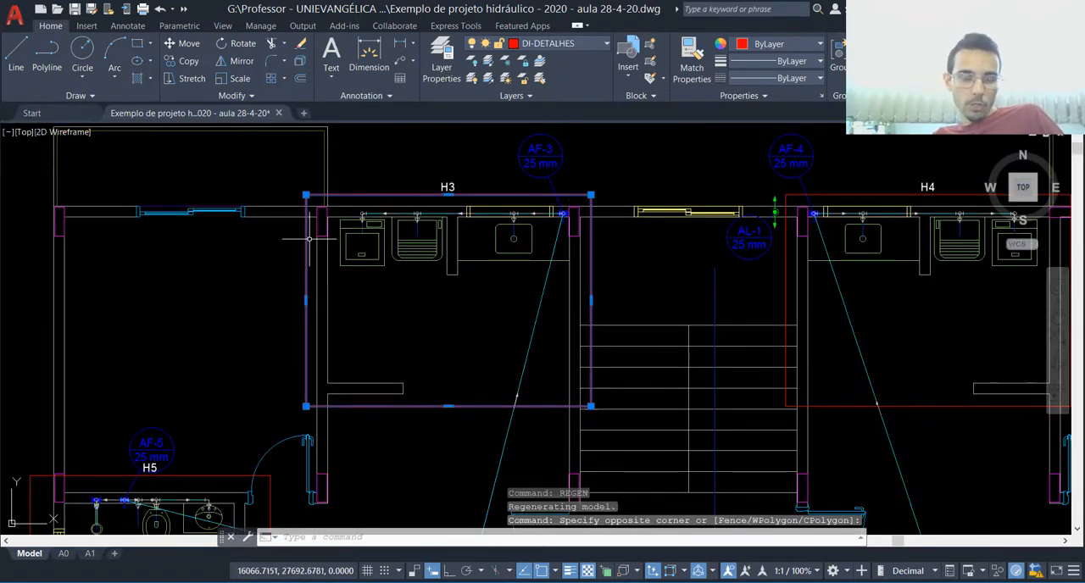
key(Escape)
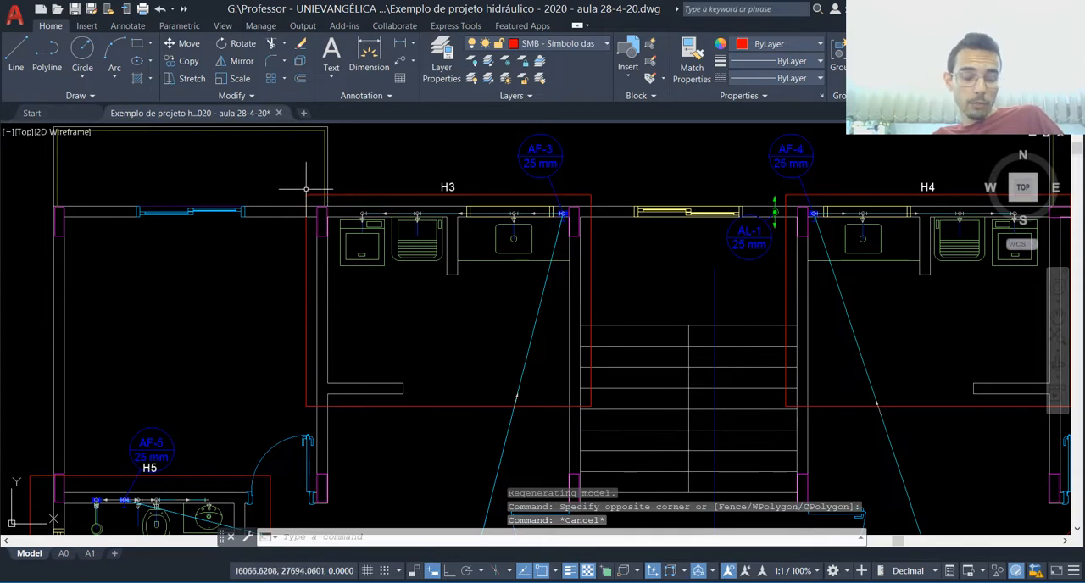
Step: Set the linetype of the red H3 detail rectangle on the floor plan to ACAD_ISO03W100
click(310, 322)
click(299, 314)
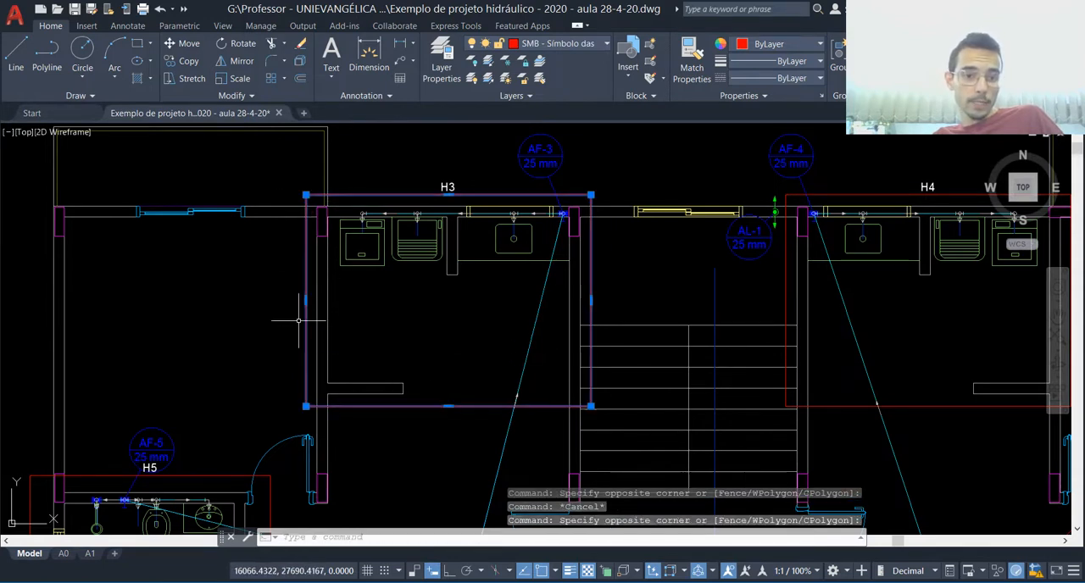
click(786, 64)
click(791, 65)
click(790, 78)
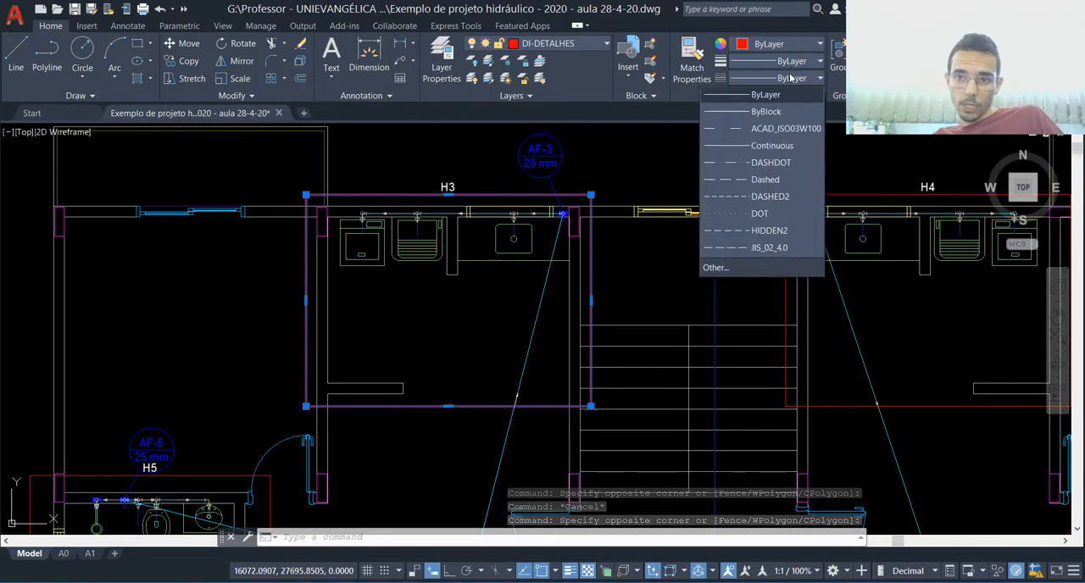
click(763, 126)
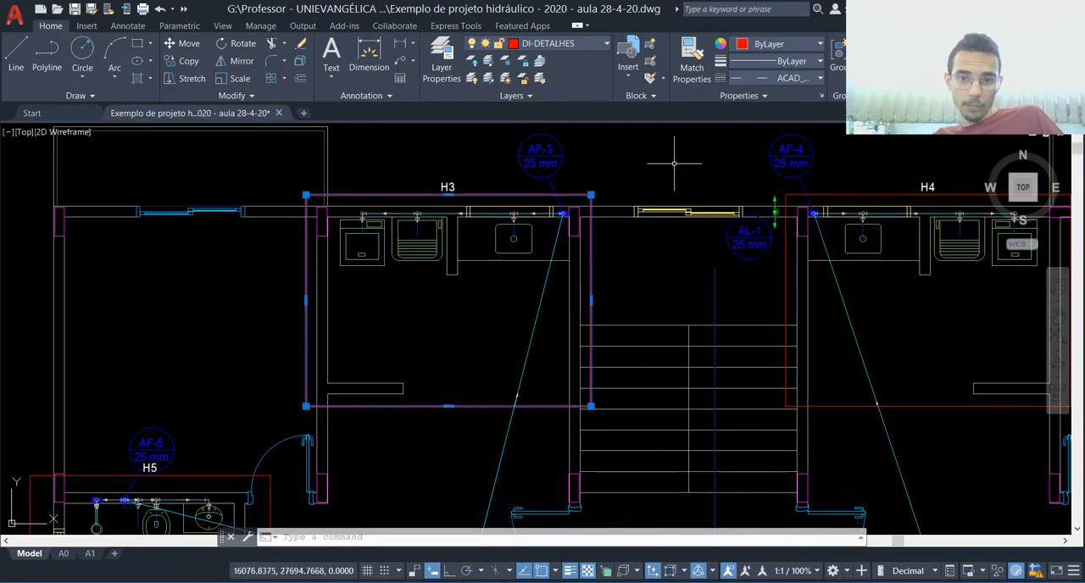
Step: Deselect the H3 detail rectangle and regenerate the drawing to refresh its linetype
scroll(377, 309, up, 2)
click(349, 333)
scroll(343, 340, down, 2)
key(Escape)
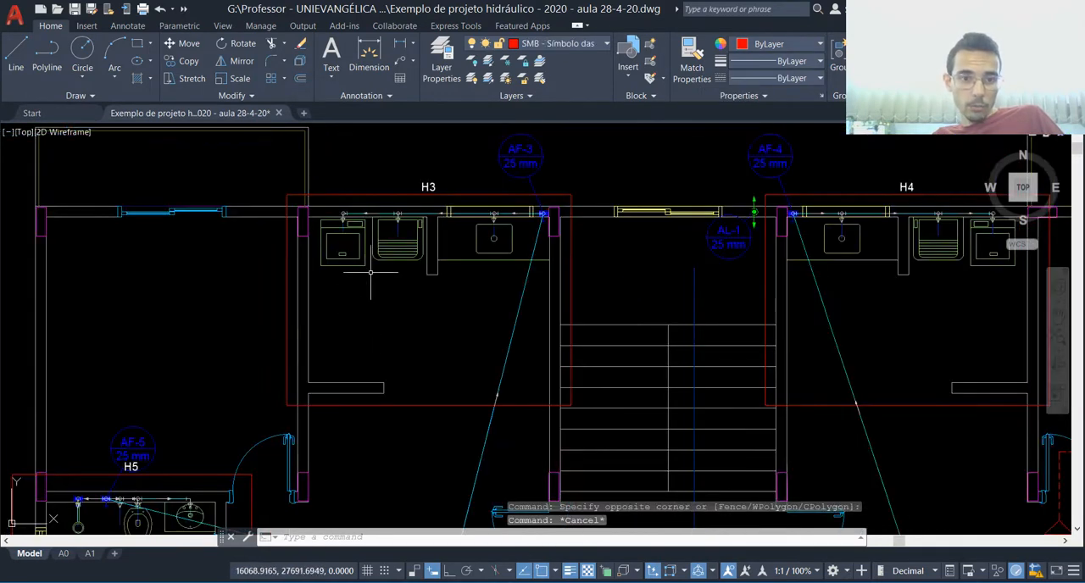
key(Return)
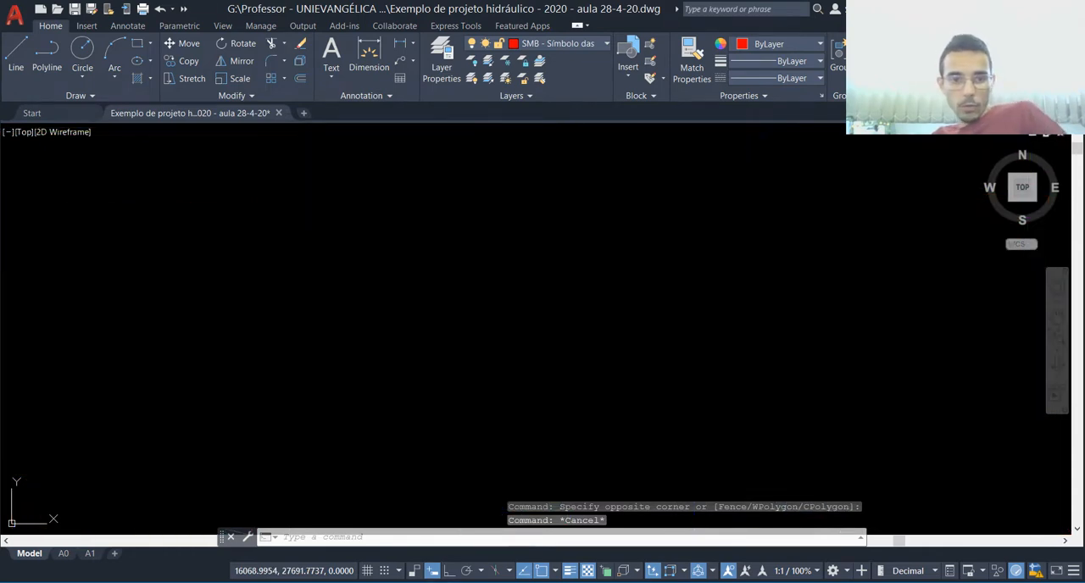
Step: Open the properties of the H3 detail rectangle and set its linetype scale to 0.1
scroll(358, 301, up, 2)
click(253, 301)
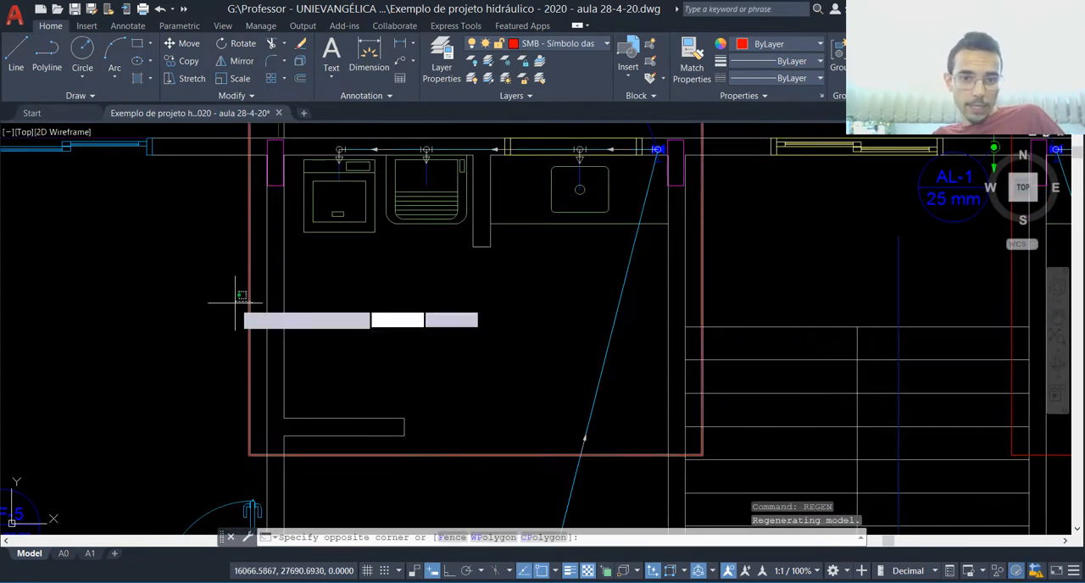
click(237, 305)
text(pr)
key(Return)
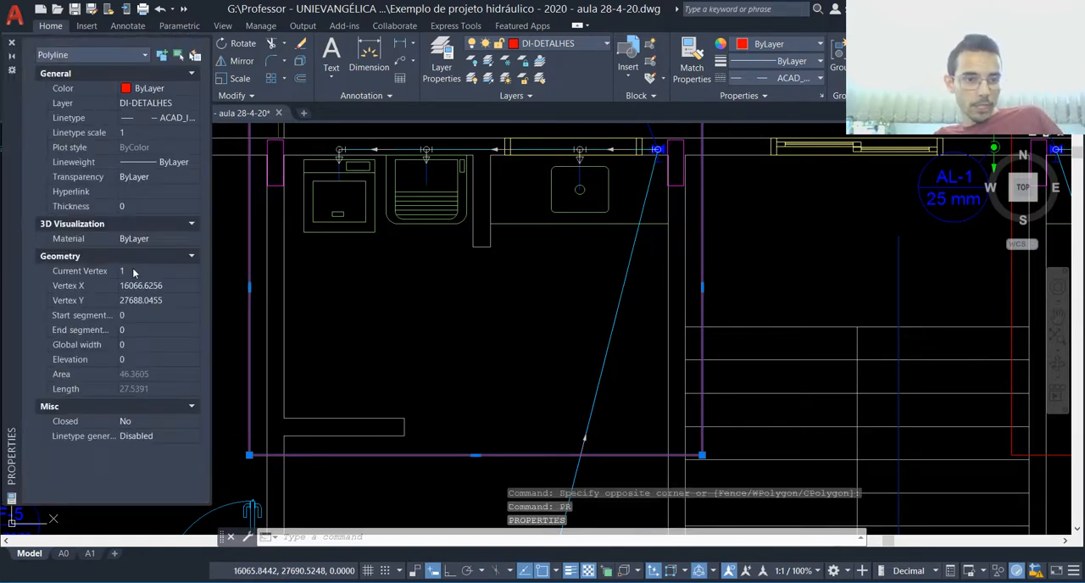
click(149, 133)
text(0.1)
key(Return)
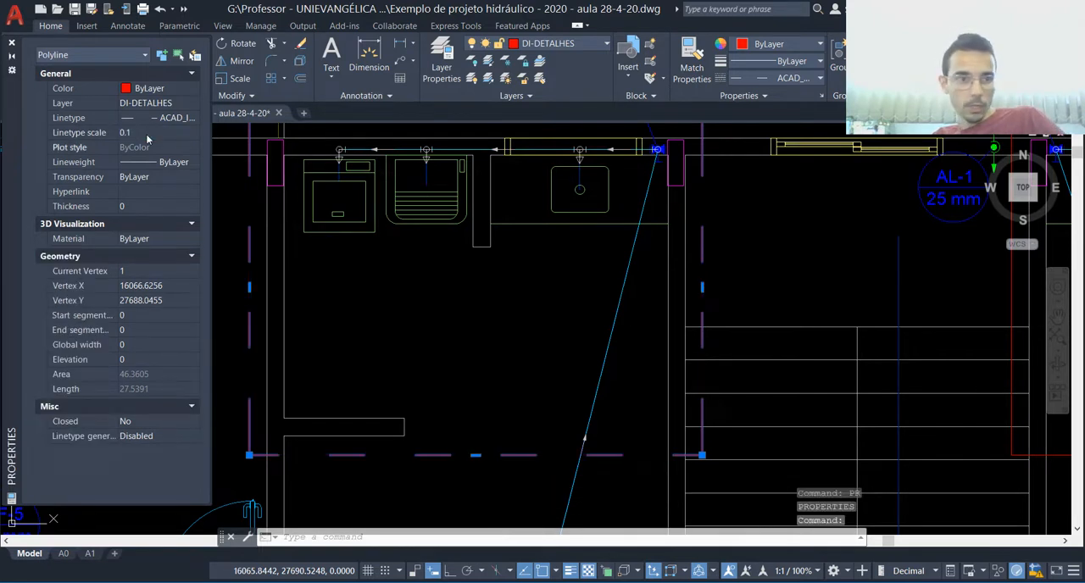
Step: Set the H3 rectangle's linetype scale to 0.02, then close its properties and deselect it
click(148, 133)
text(0.02)
key(Return)
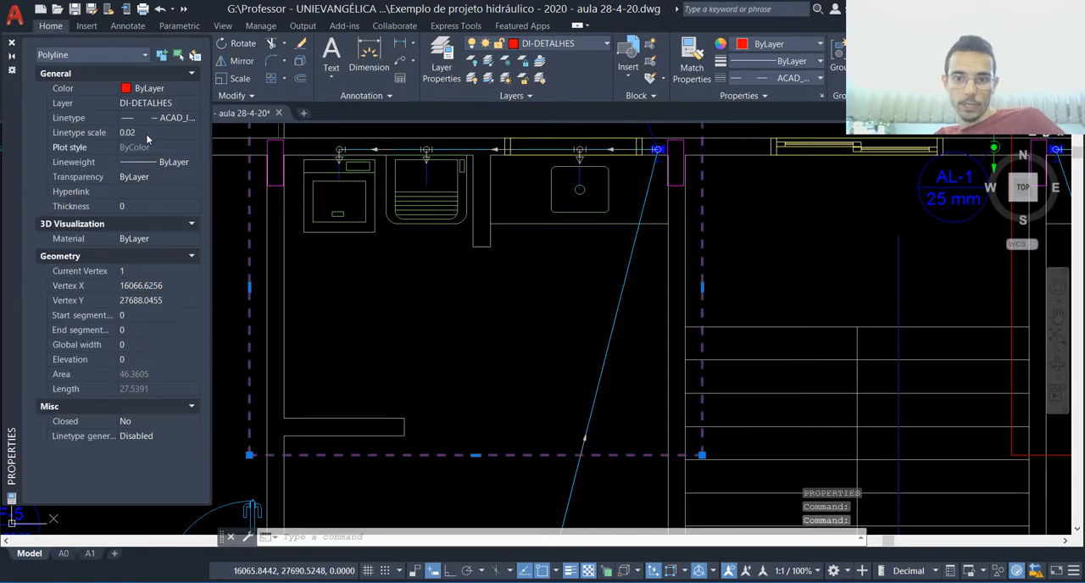
click(12, 43)
key(Escape)
scroll(297, 374, down, 2)
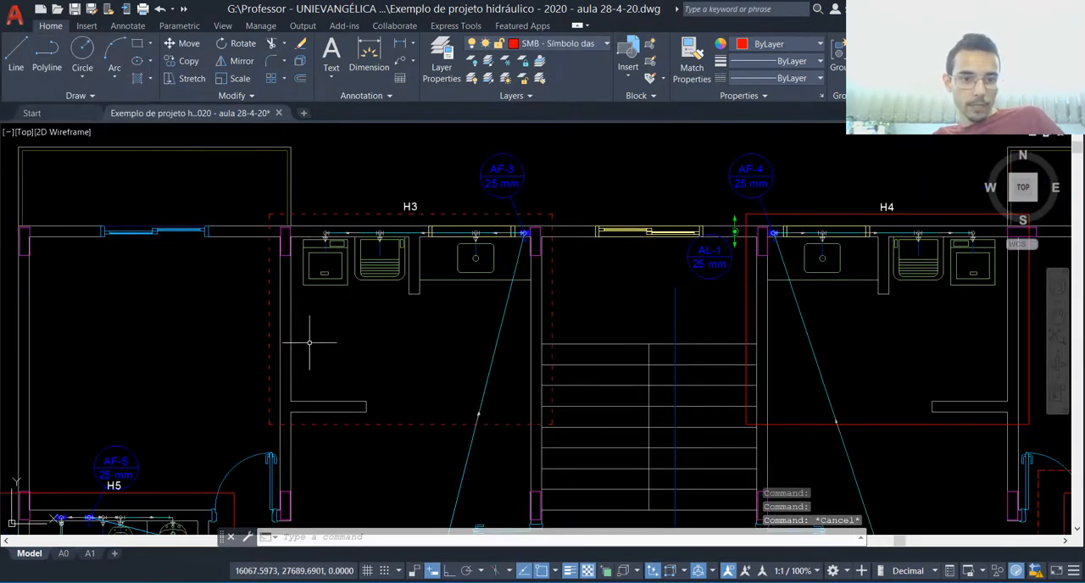
Step: Match the H3 rectangle's properties onto the H5, H4 and H6 detail rectangles
scroll(576, 142, down, 1)
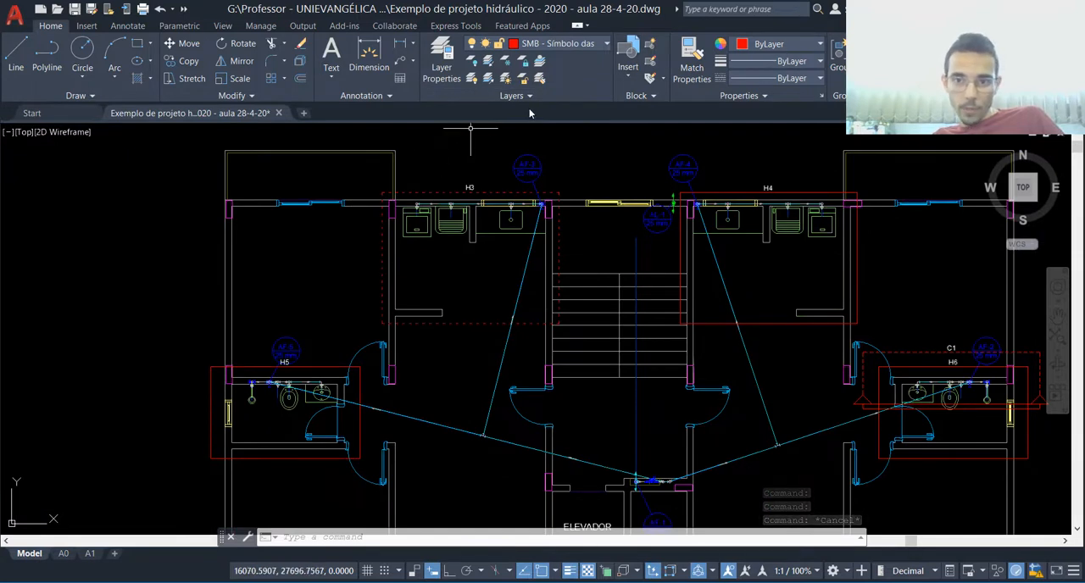
click(694, 61)
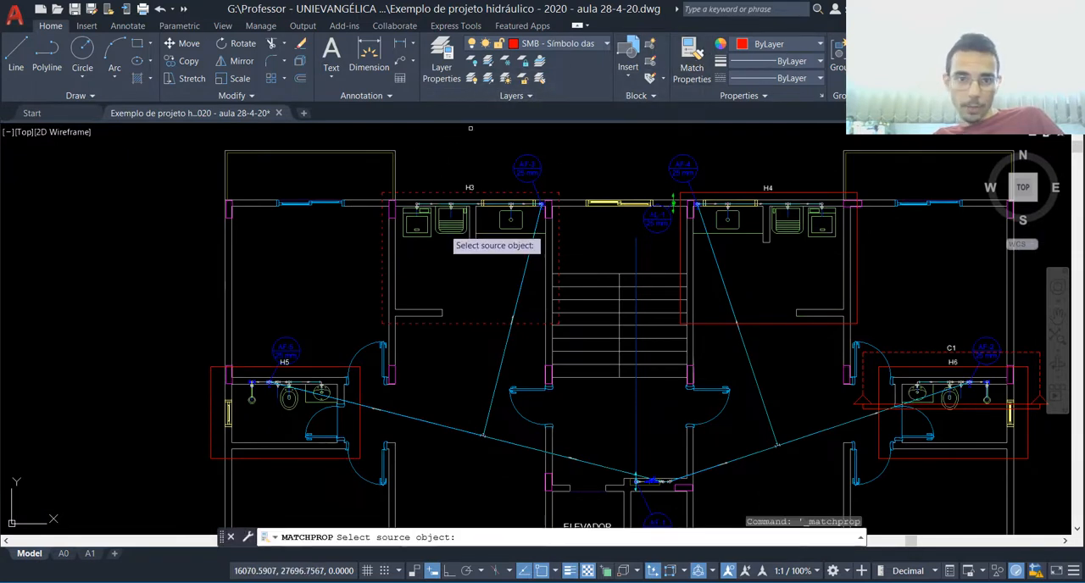
click(386, 278)
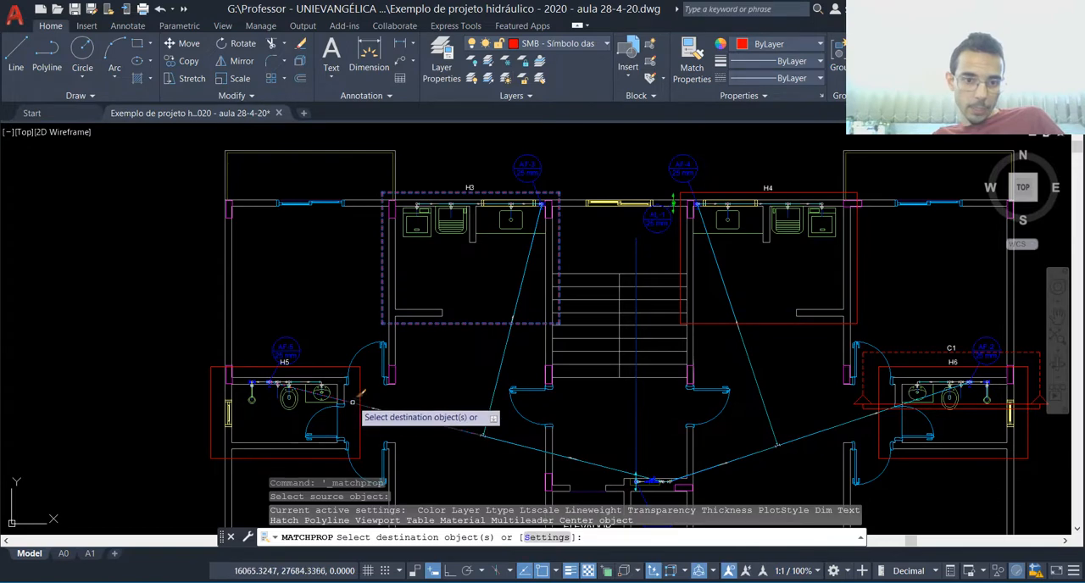
click(771, 320)
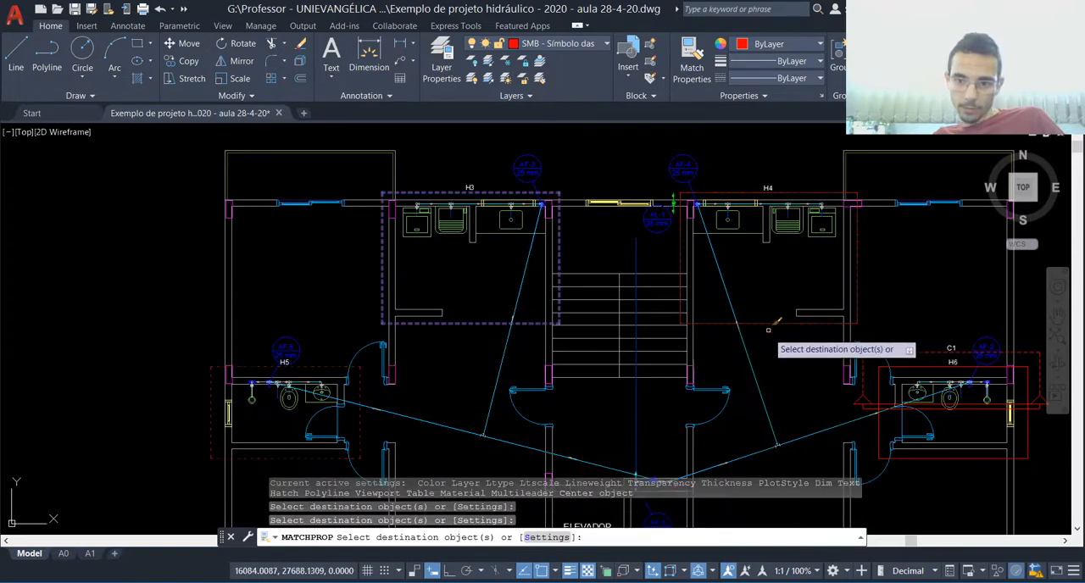
click(939, 363)
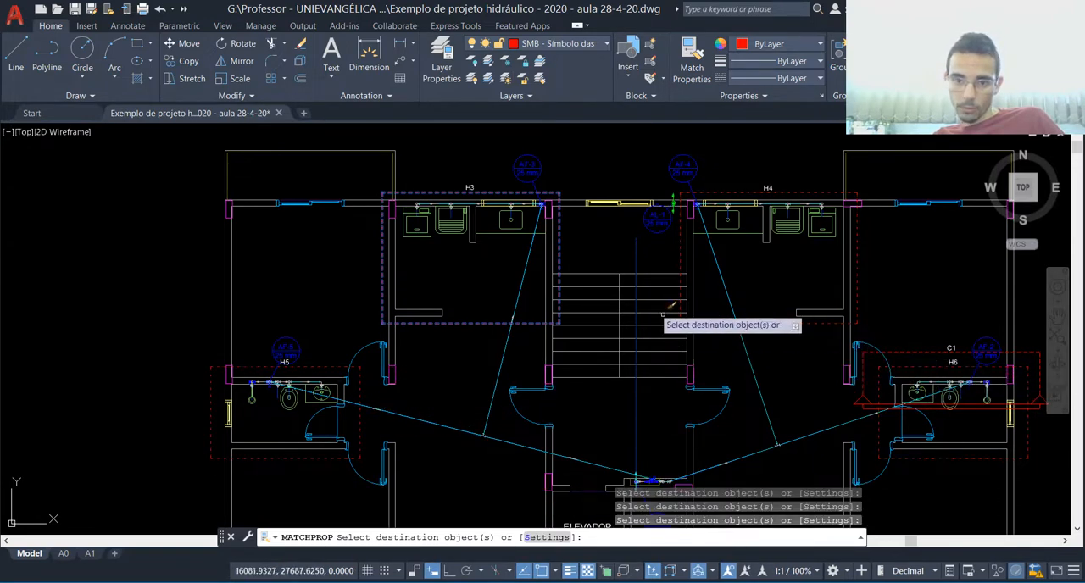
scroll(597, 310, down, 3)
key(Escape)
Step: Examine the floor plan's detail rectangles and the arrangement of the surrounding tables and details
key(Escape)
scroll(585, 329, down, 2)
scroll(711, 418, up, 4)
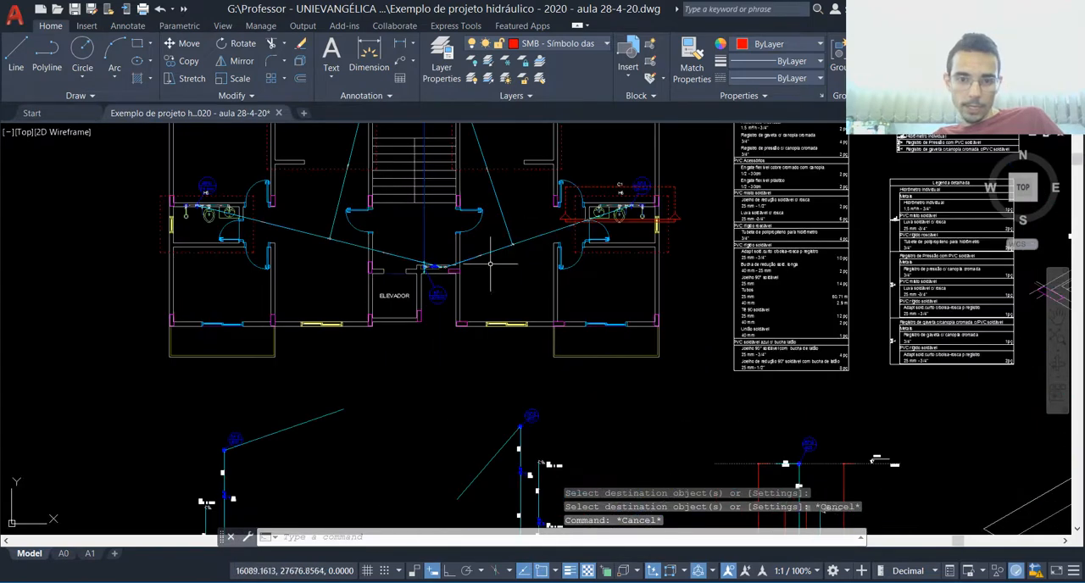
scroll(387, 303, down, 4)
key(Escape)
scroll(356, 257, up, 3)
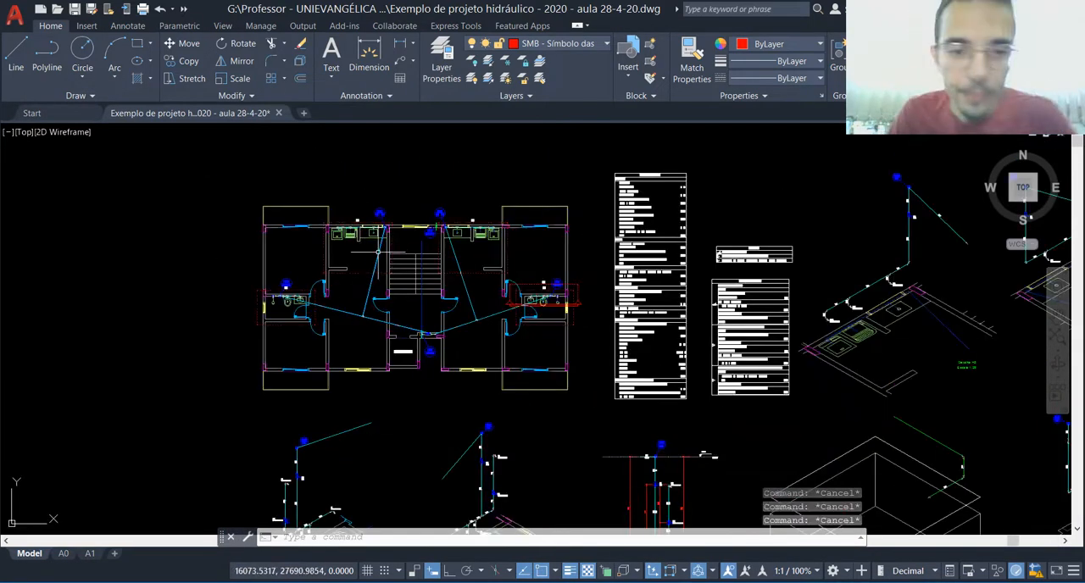
scroll(372, 254, up, 3)
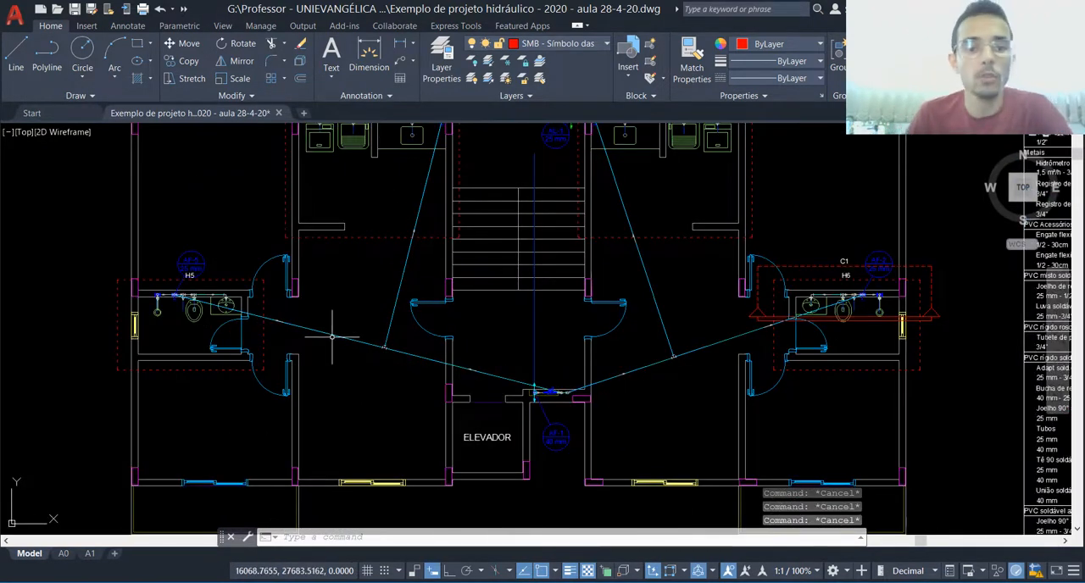
scroll(339, 322, down, 3)
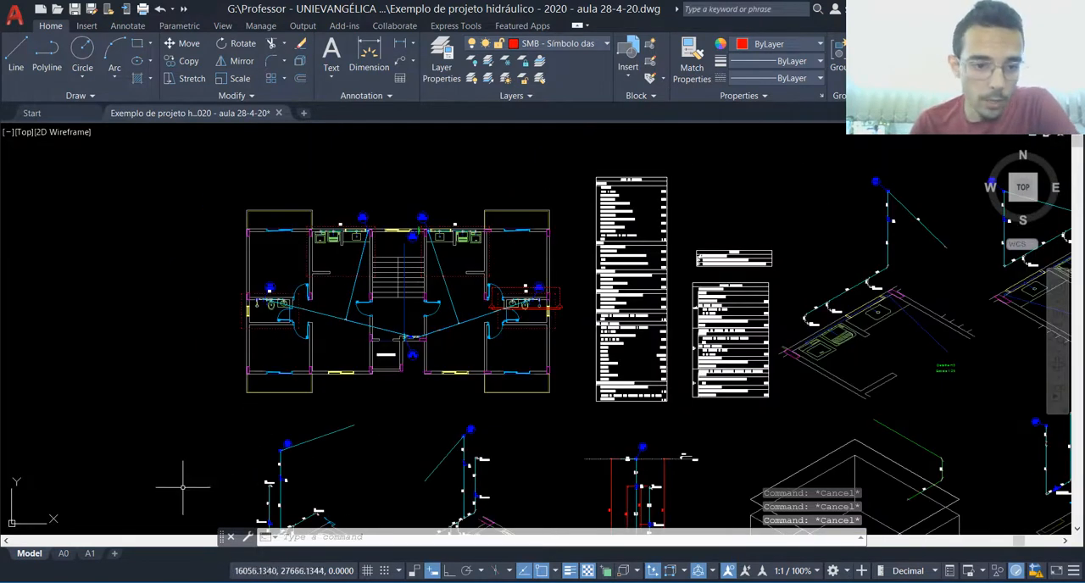
Step: Switch to the A0 layout and check the floor plan viewport on the first sheet
click(63, 552)
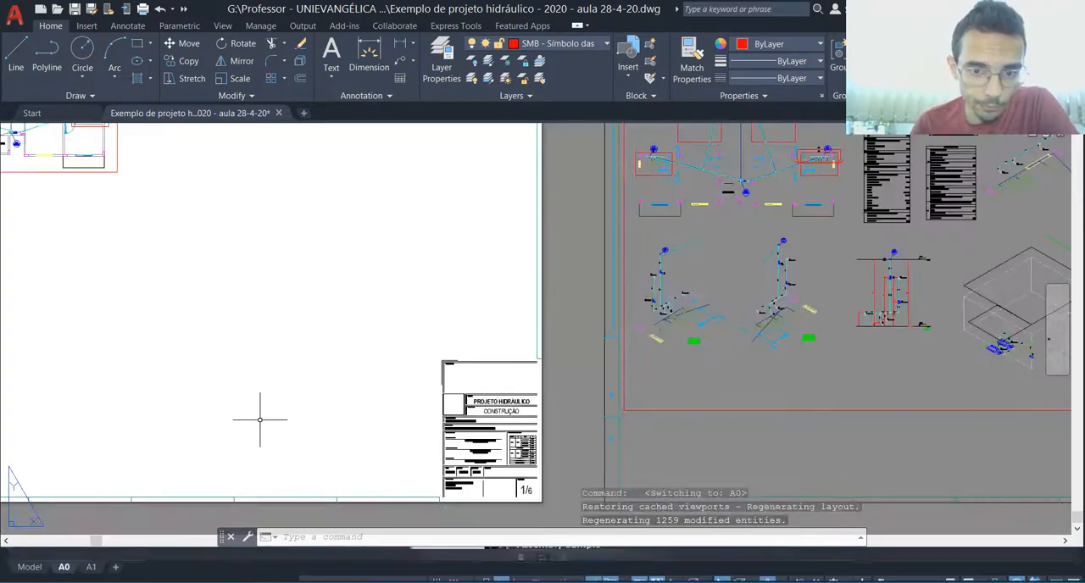
scroll(194, 254, down, 2)
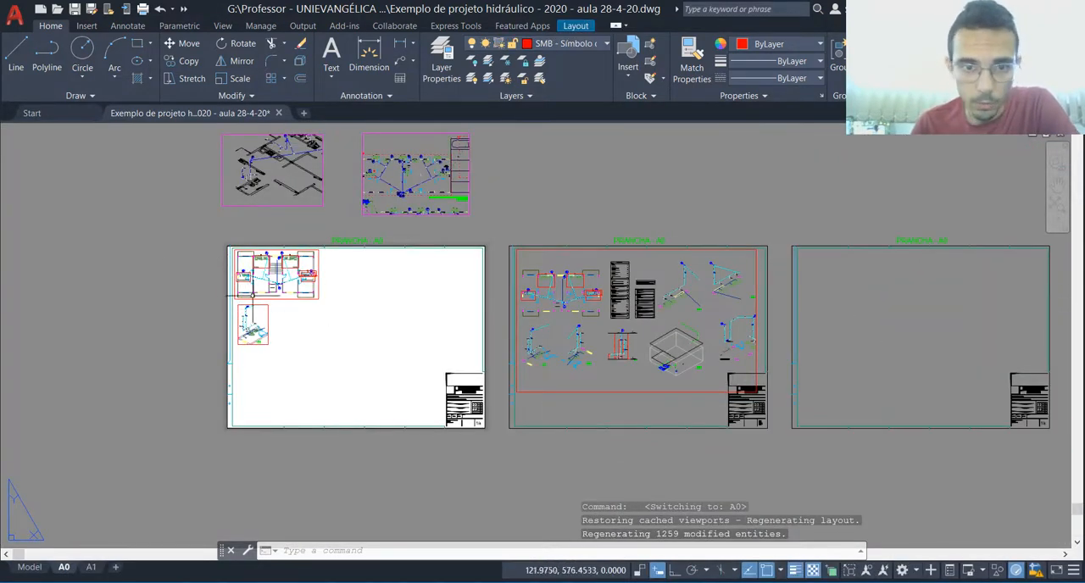
scroll(252, 295, up, 4)
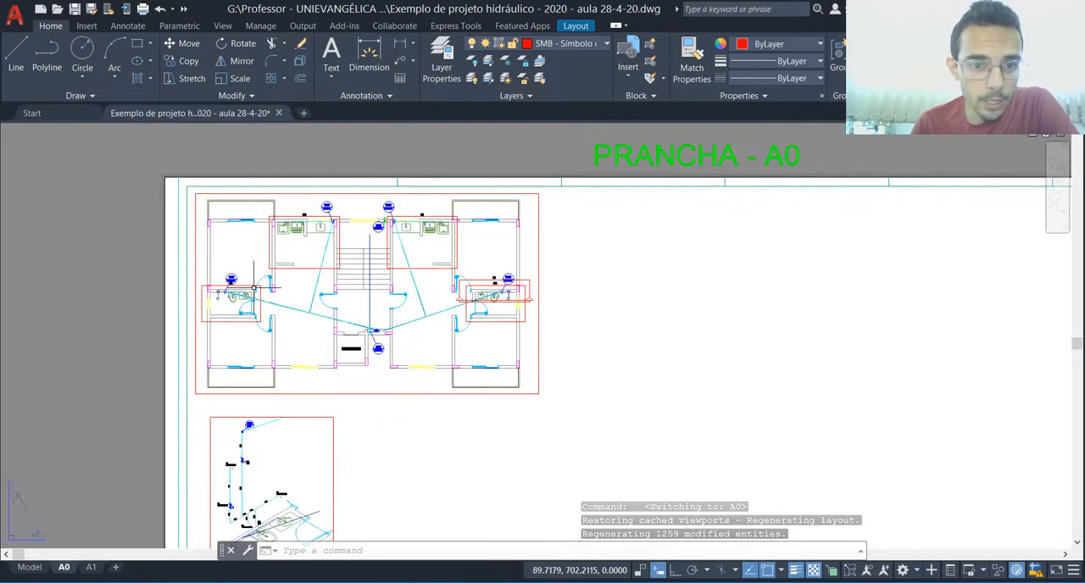
Step: Set up a single-sheet plot of the A0 layout with a plot window around the first sheet
scroll(254, 289, up, 2)
scroll(421, 233, down, 2)
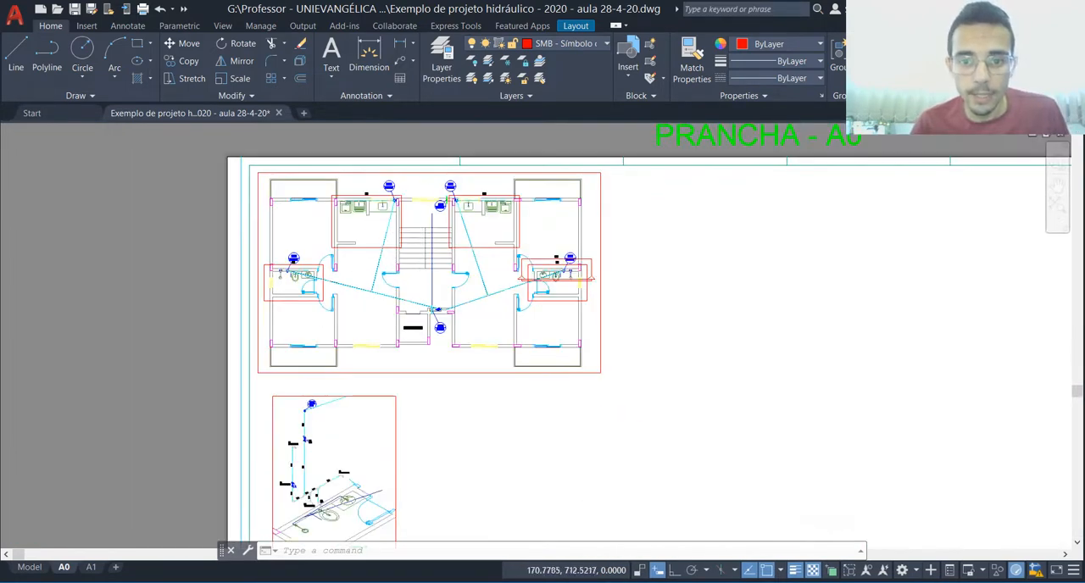
scroll(364, 295, down, 2)
key(ctrl+p)
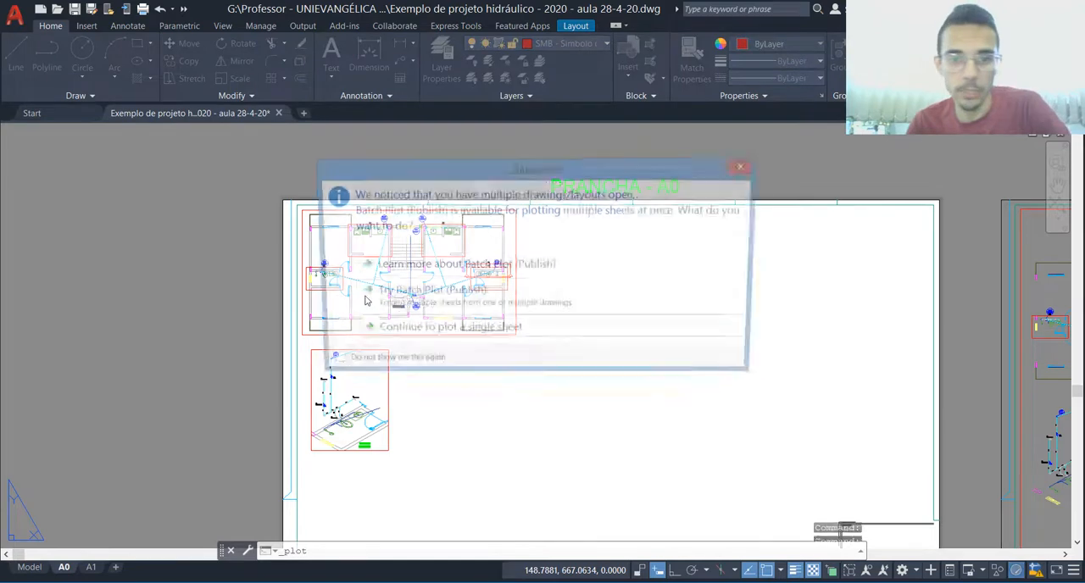
click(432, 333)
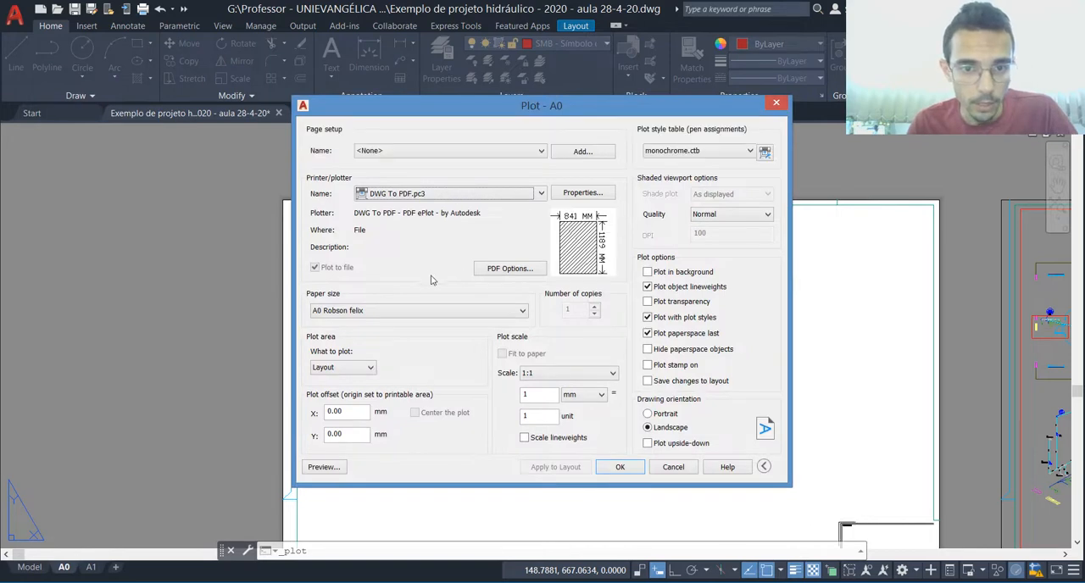
click(347, 368)
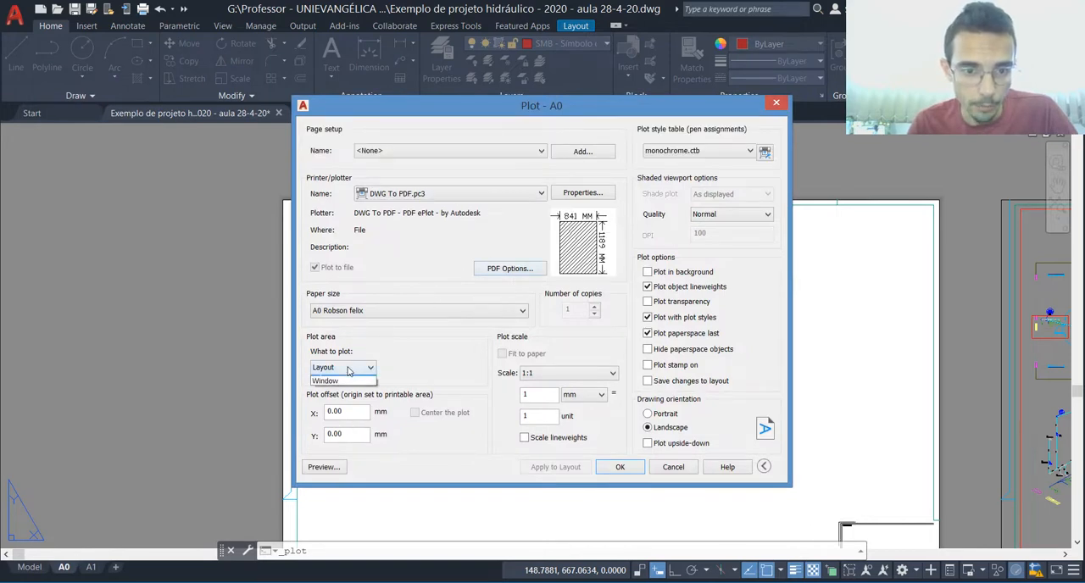
click(337, 411)
scroll(319, 362, down, 4)
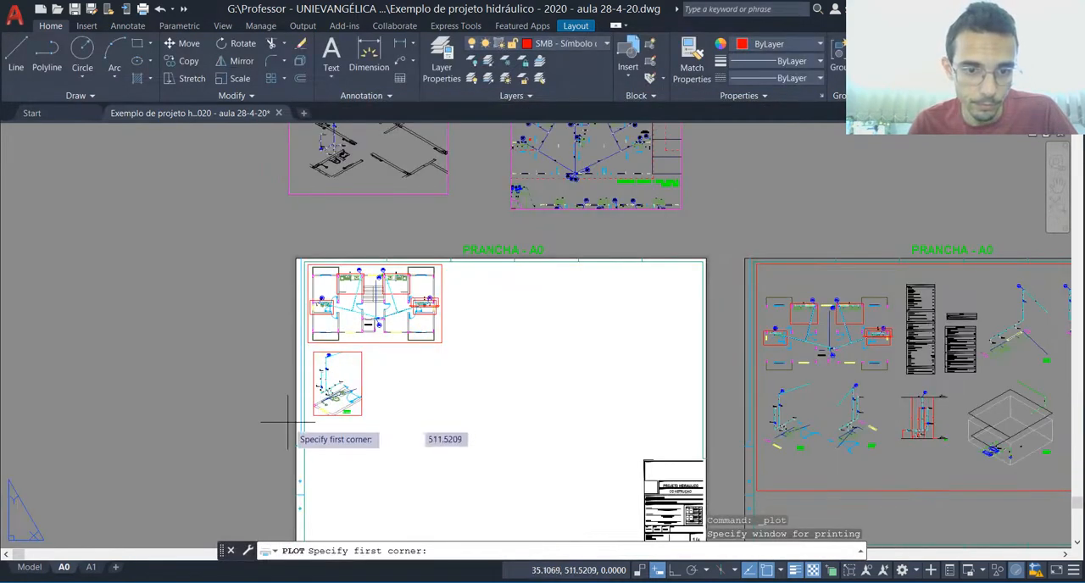
click(288, 511)
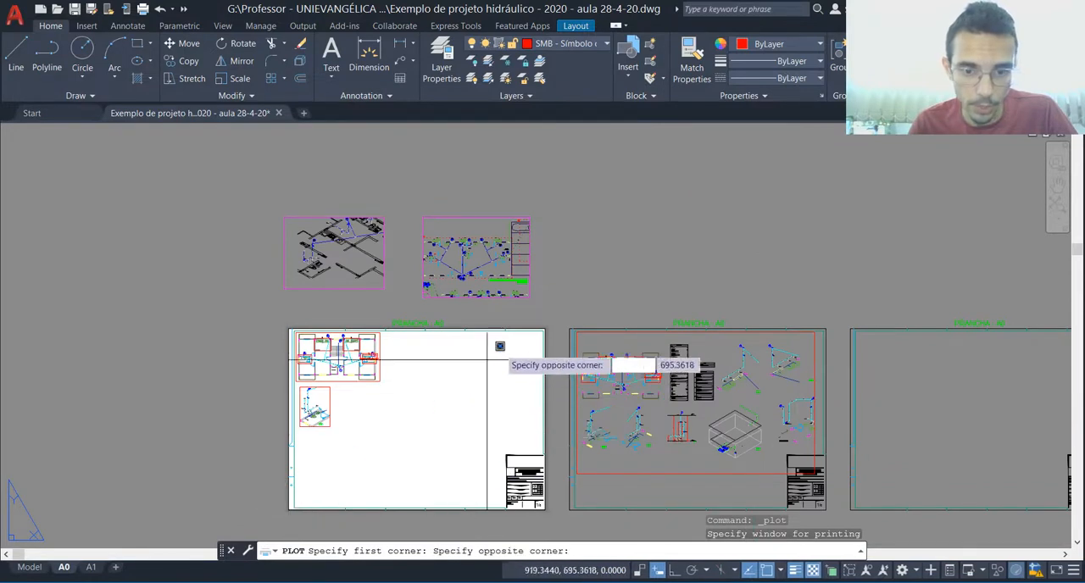
click(548, 326)
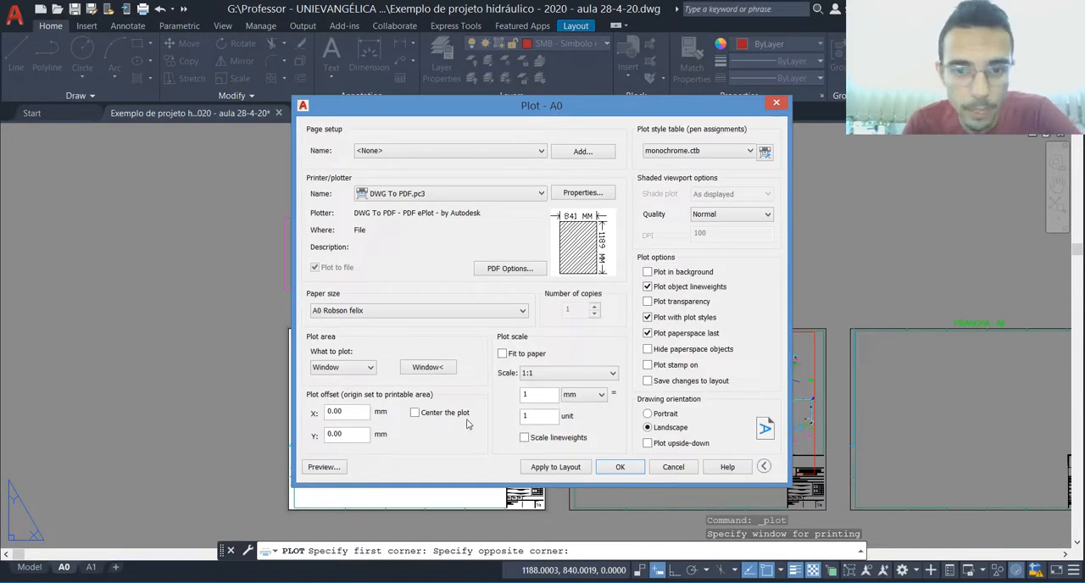
Step: Preview the first A0 sheet's plot with the monochrome.ctb plot style, then return to the plot settings
click(323, 467)
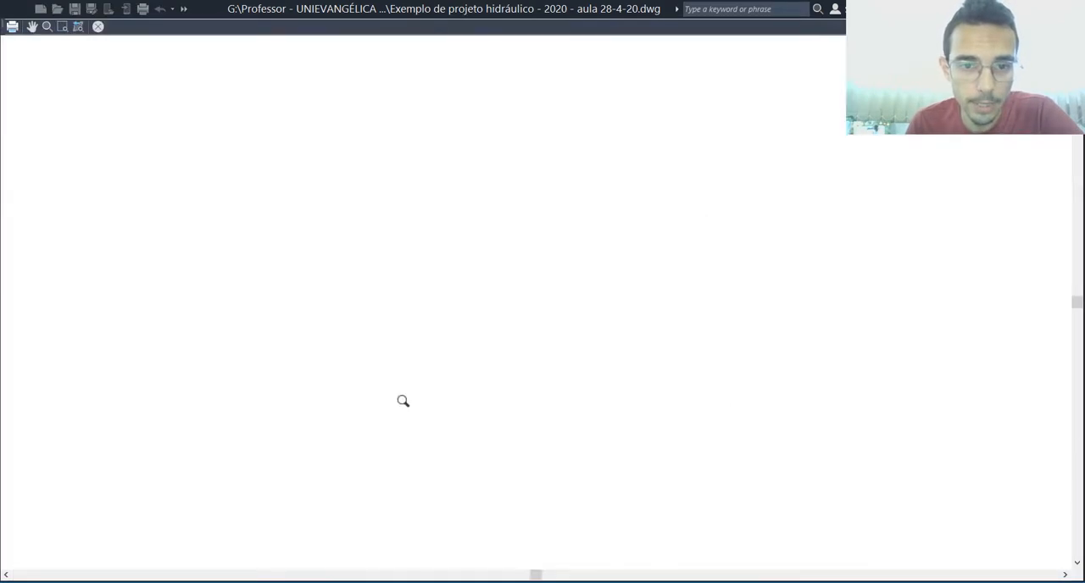
scroll(426, 193, up, 6)
scroll(132, 145, up, 2)
scroll(407, 194, down, 5)
key(Escape)
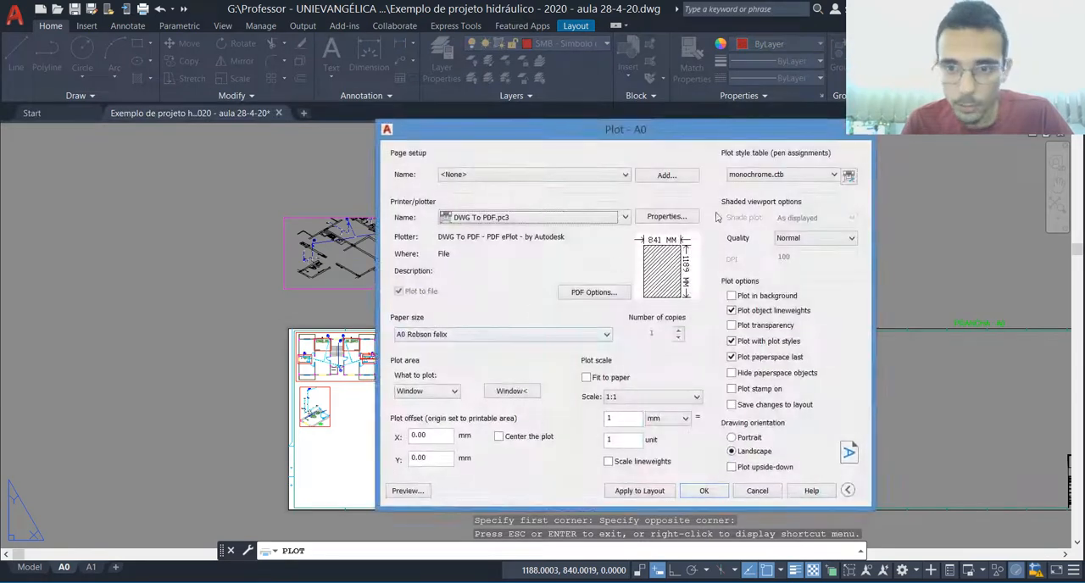
Step: Set the plot style table to None and preview the floor plan's colours and dashed detail rectangles
click(774, 175)
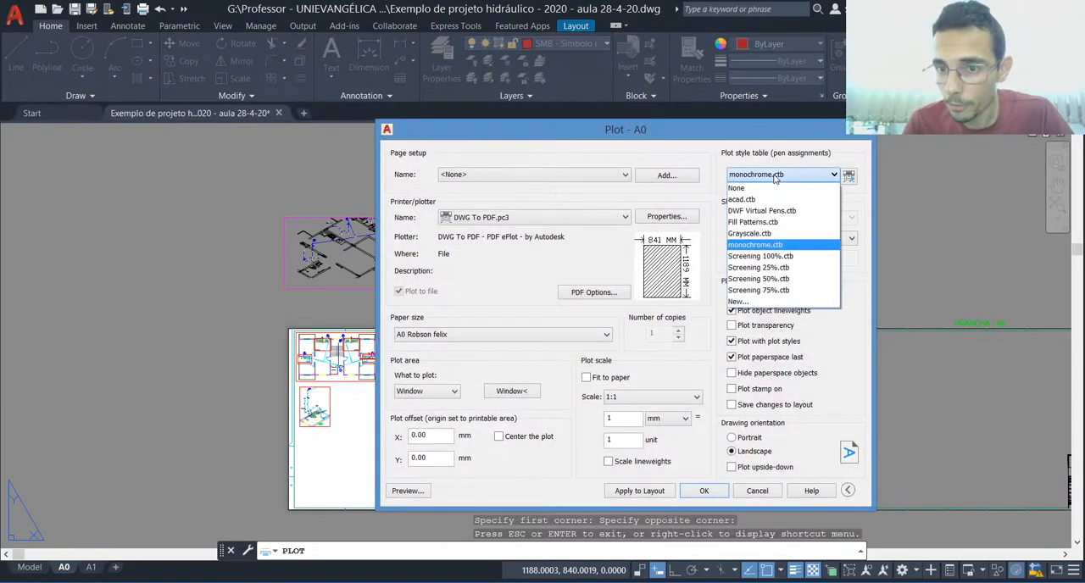
click(738, 188)
click(404, 491)
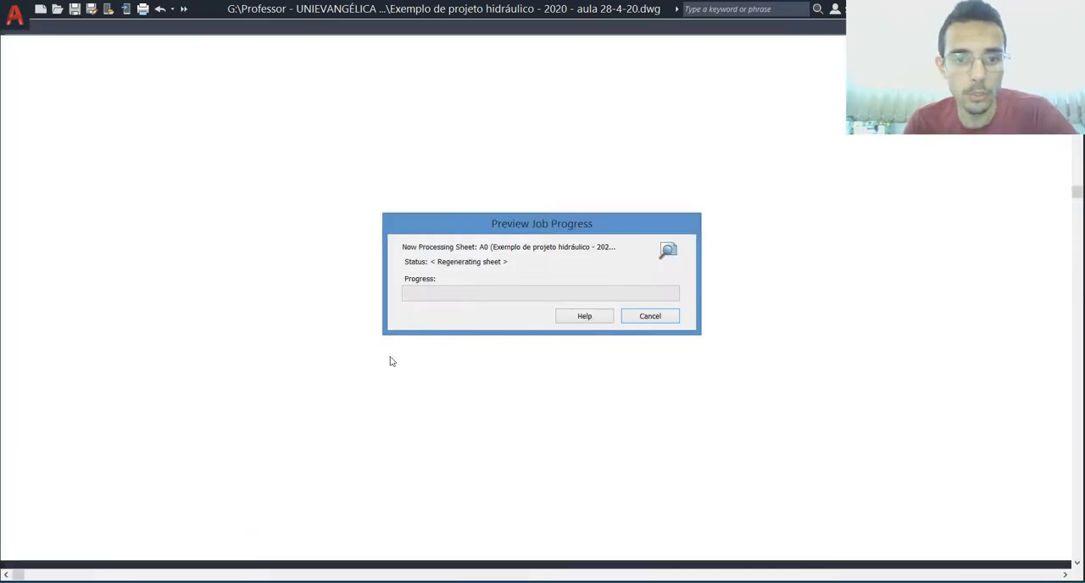
scroll(333, 146, up, 5)
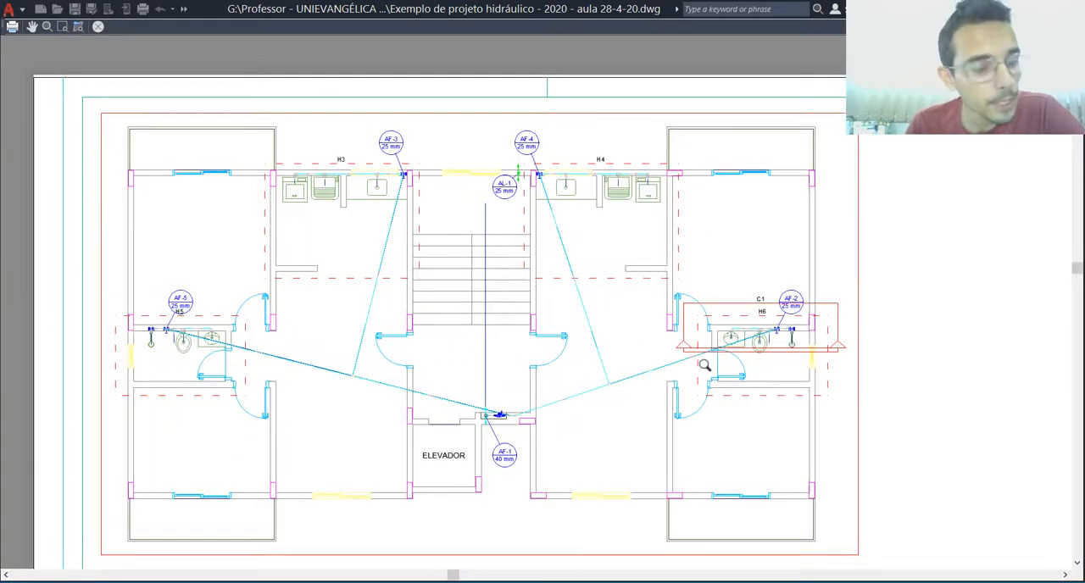
scroll(734, 377, up, 3)
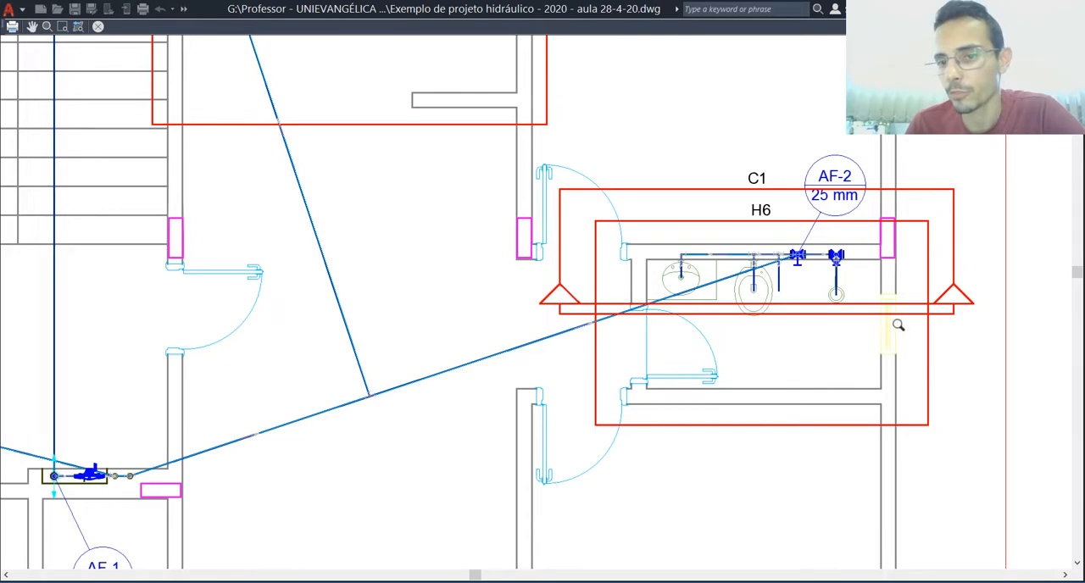
scroll(750, 312, down, 3)
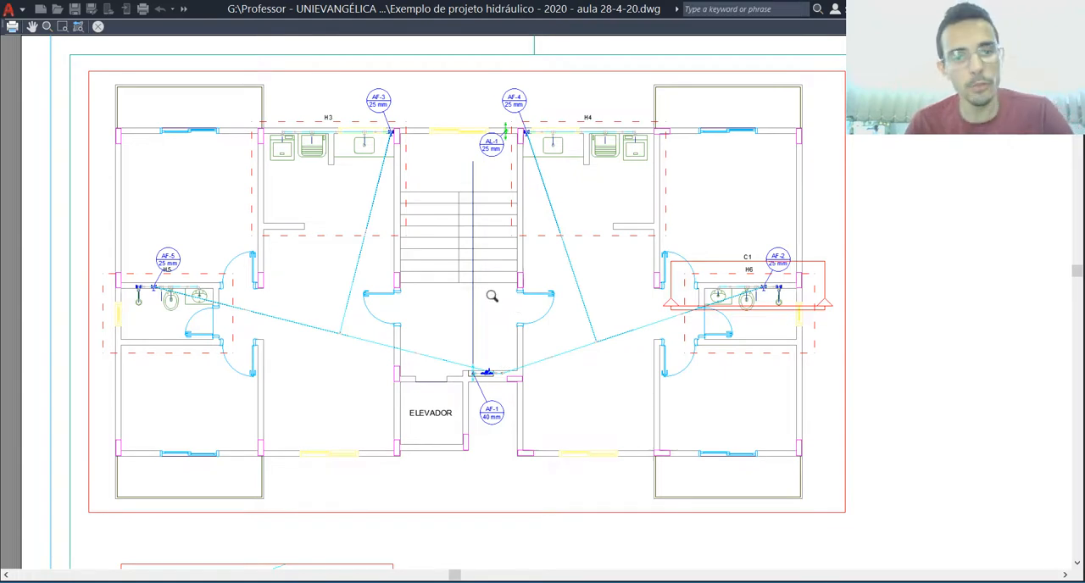
key(Escape)
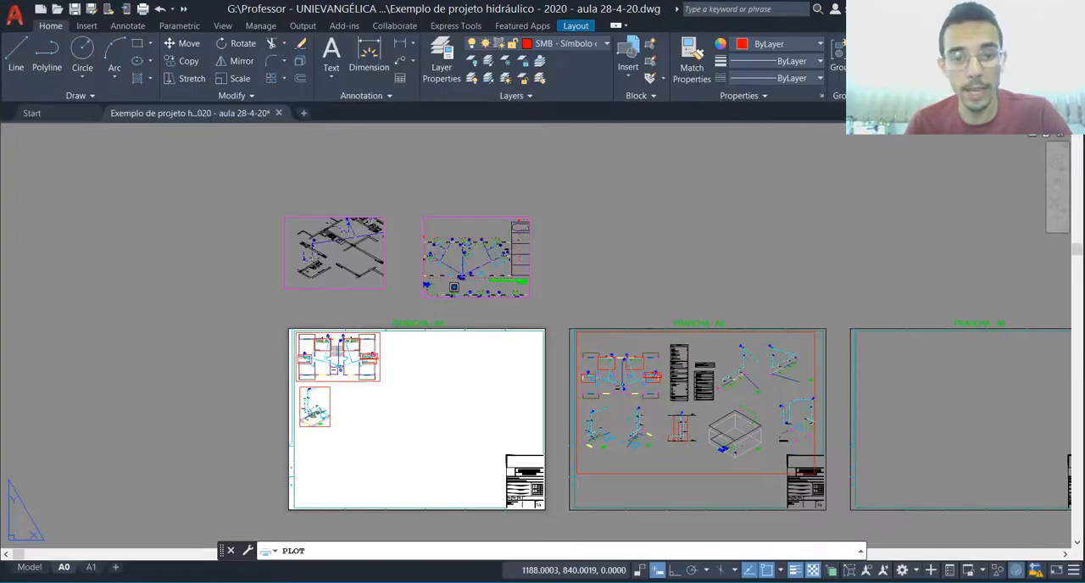
Step: Set the plot style table back to monochrome.ctb, inspect the floor plan in the preview, and leave the plot without printing
click(750, 174)
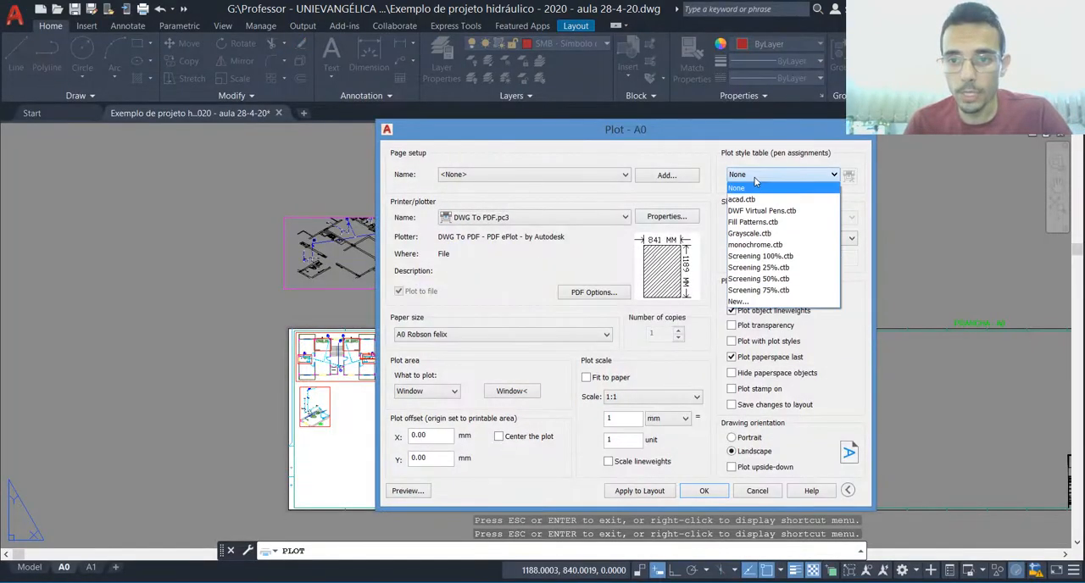
click(746, 245)
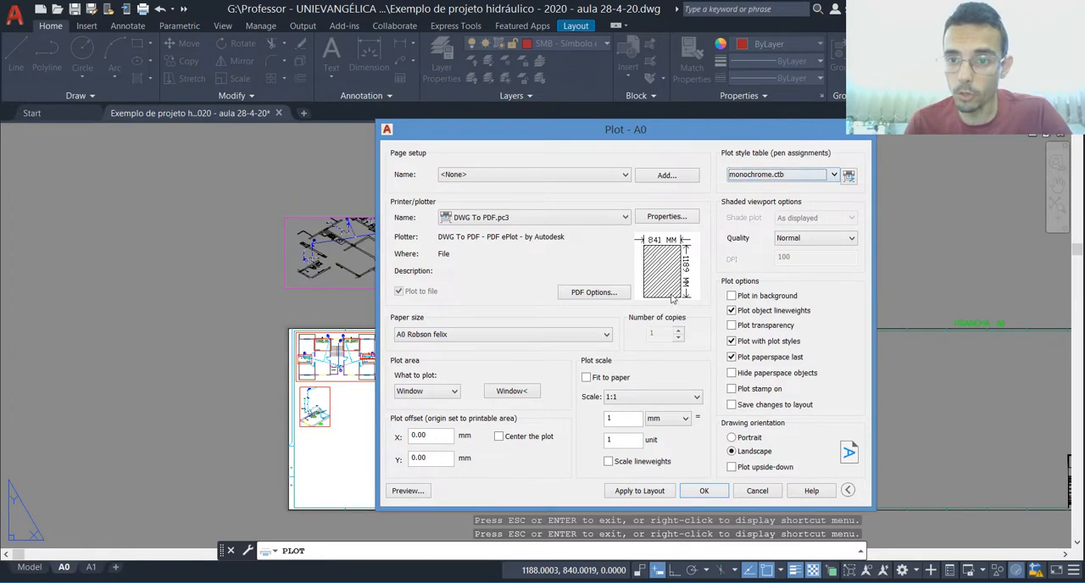
click(406, 492)
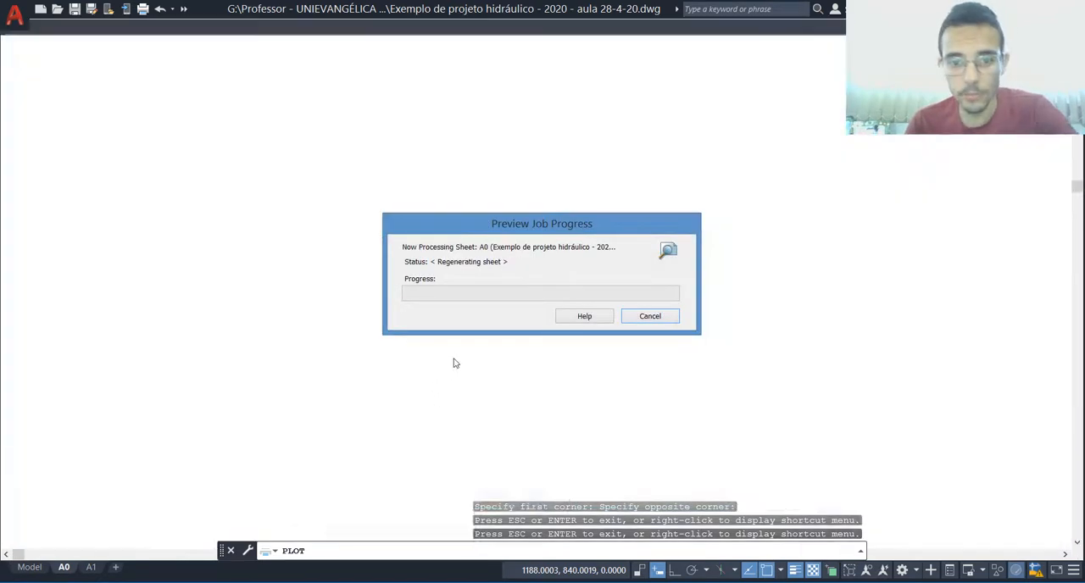
scroll(293, 114, up, 6)
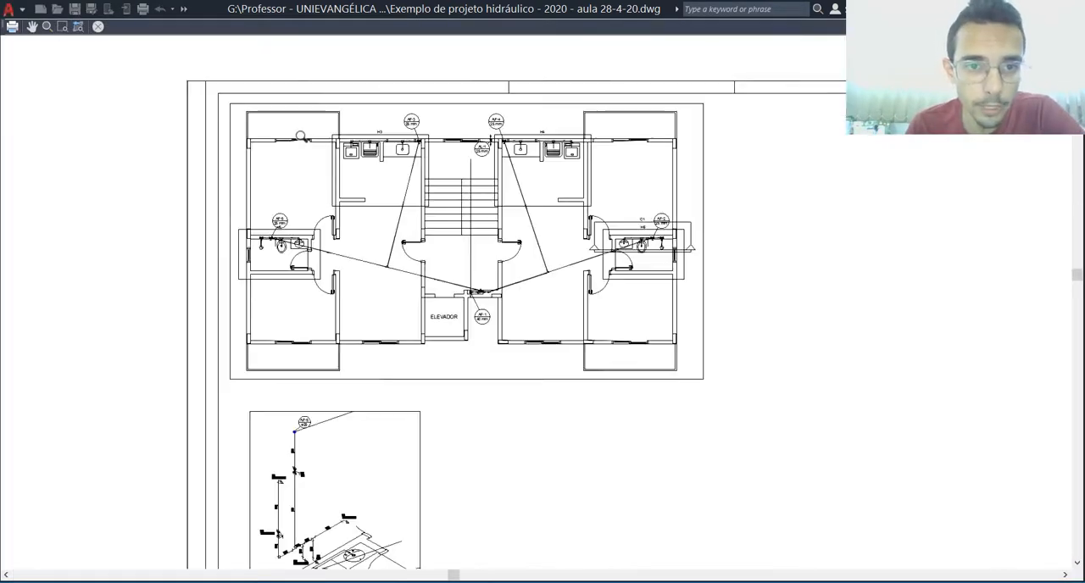
scroll(384, 175, up, 3)
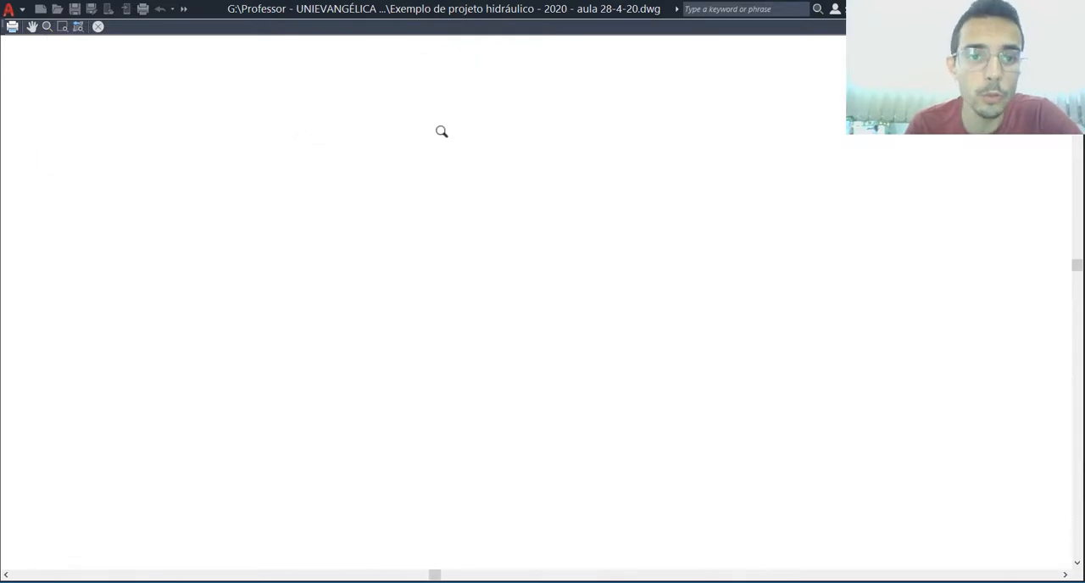
scroll(437, 162, down, 3)
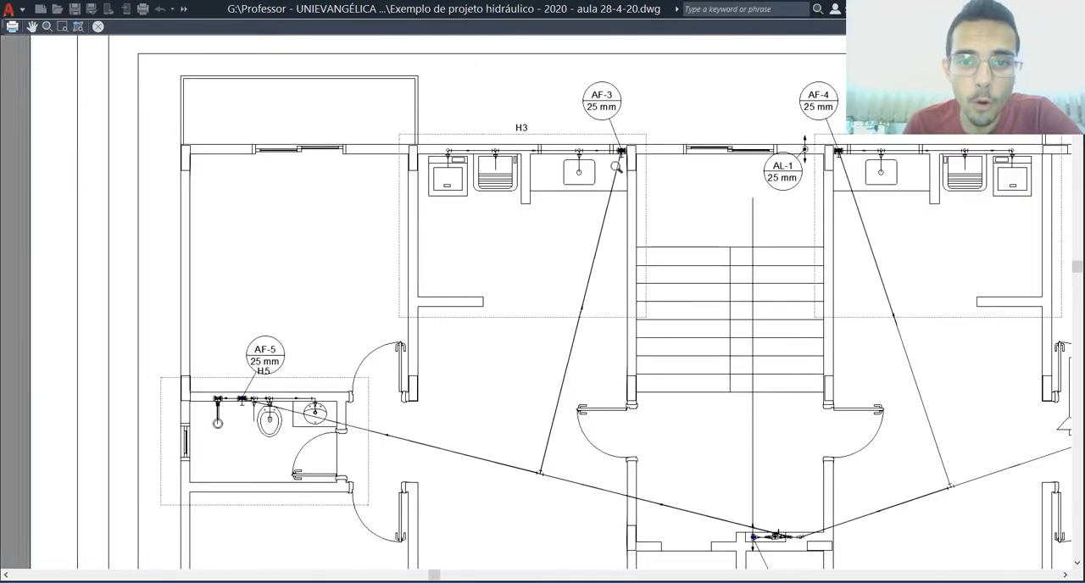
scroll(416, 337, down, 5)
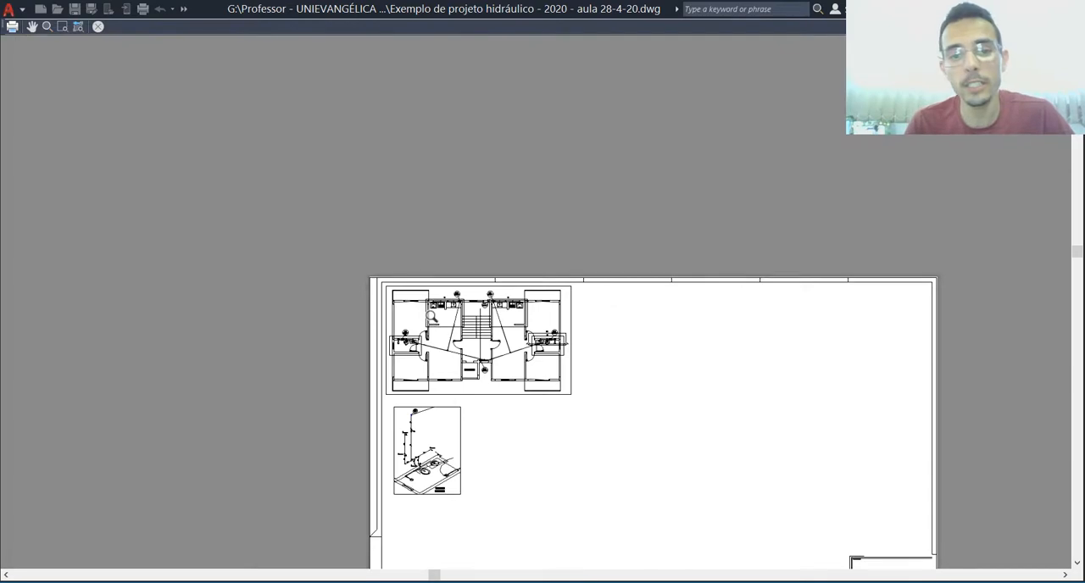
key(Escape)
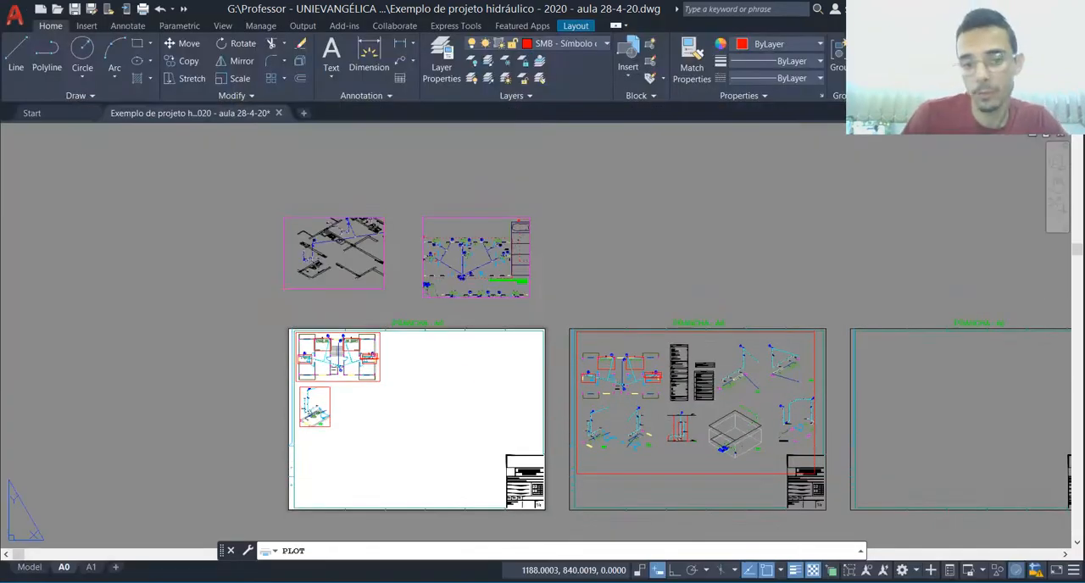
key(Escape)
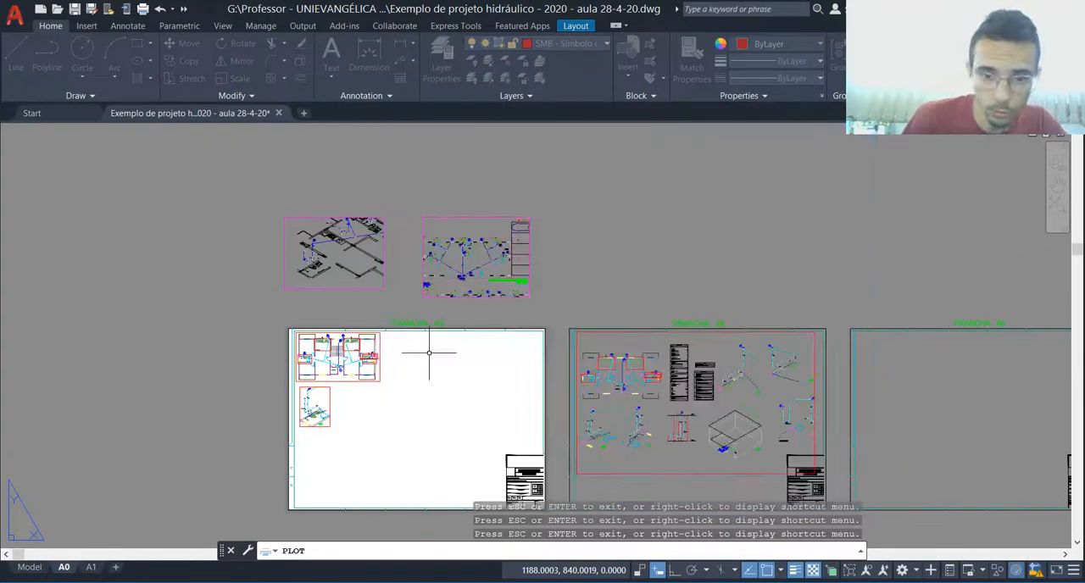
Step: In model space, check which layer the AF-3 supply pipe on the floor plan belongs to, then deselect it
click(28, 569)
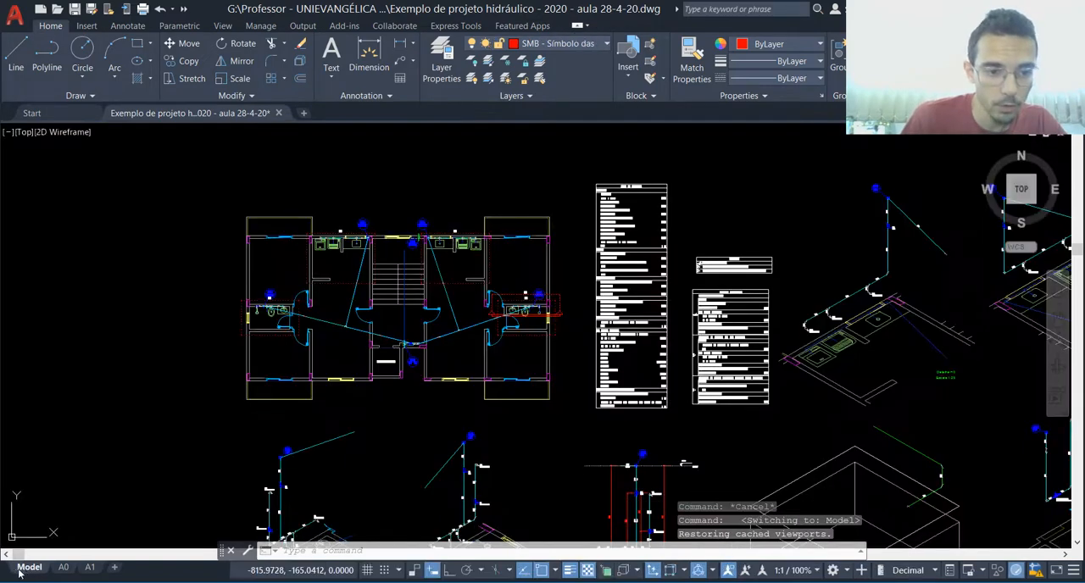
scroll(385, 358, up, 5)
scroll(379, 387, up, 2)
key(Escape)
click(386, 331)
click(350, 316)
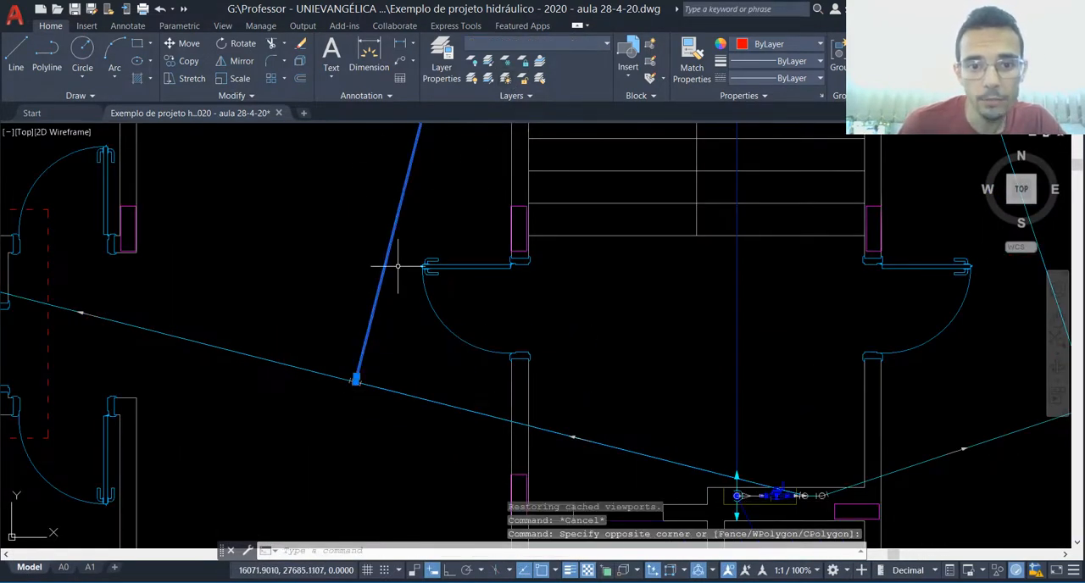
key(Escape)
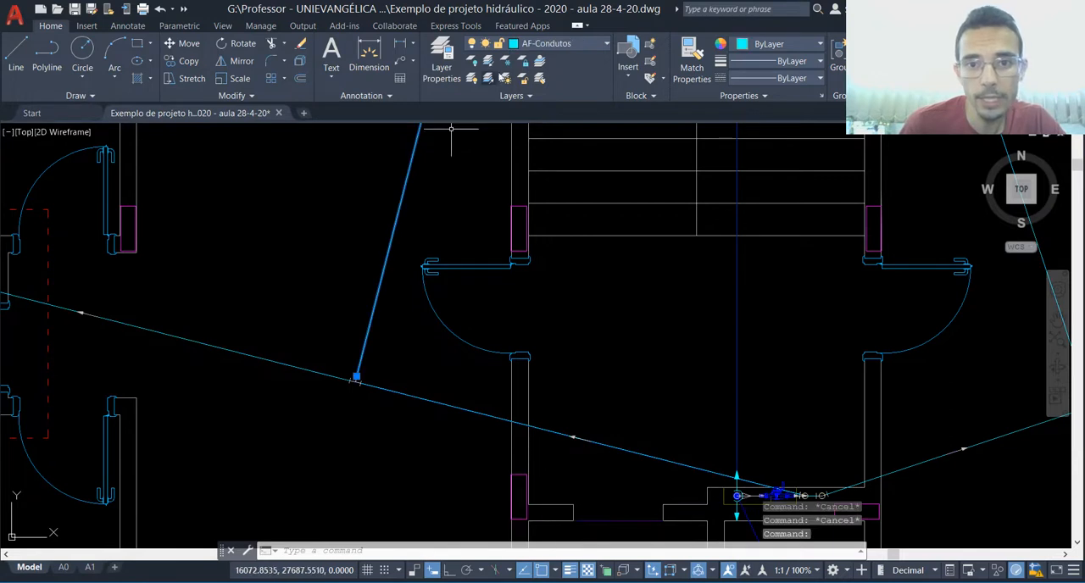
key(Escape)
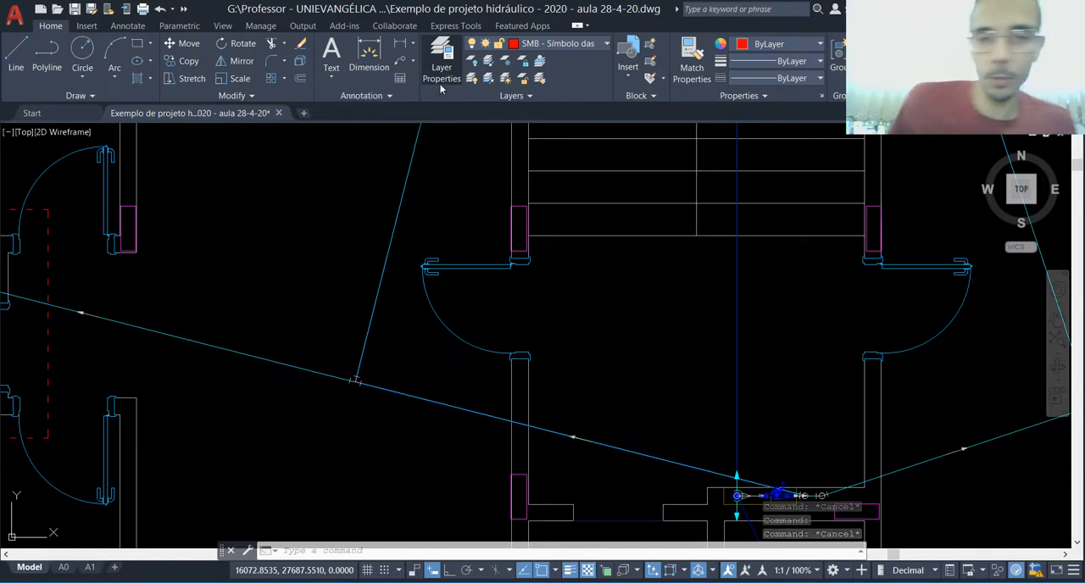
Step: Set the AF-Condutos layer's colour to true colour 0,0,255
click(441, 81)
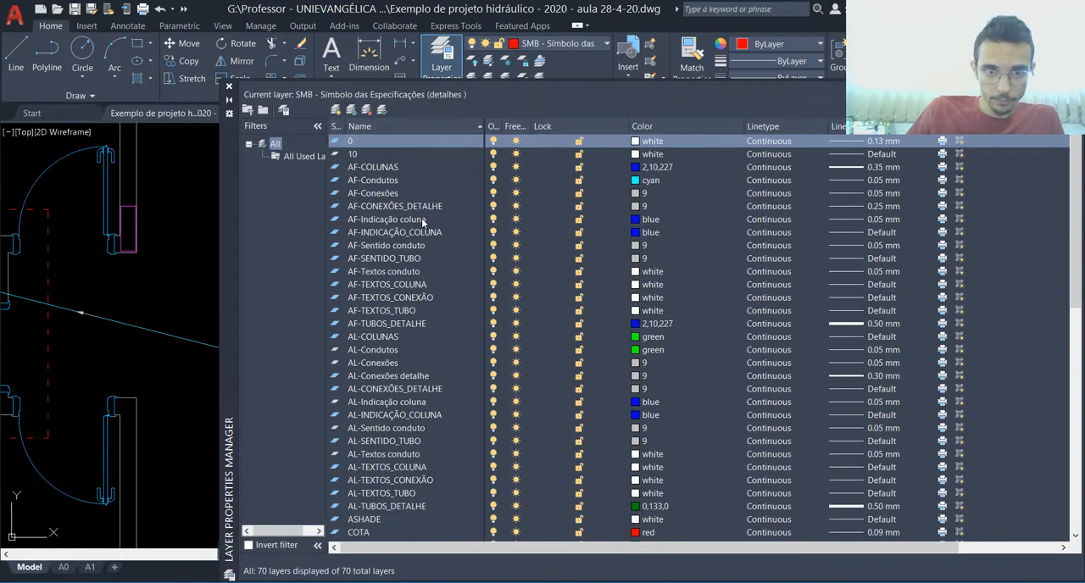
click(370, 181)
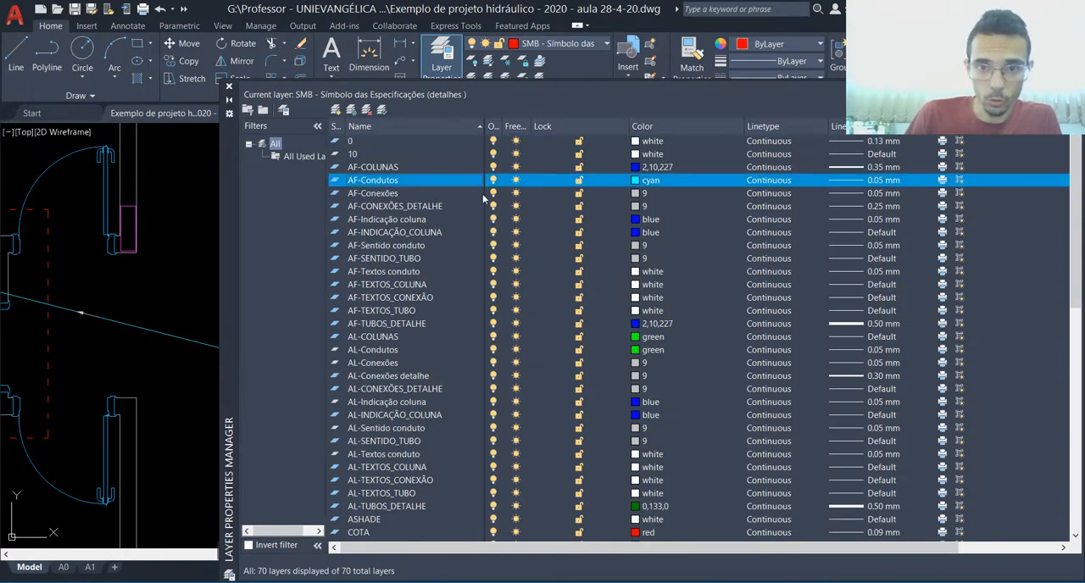
click(639, 182)
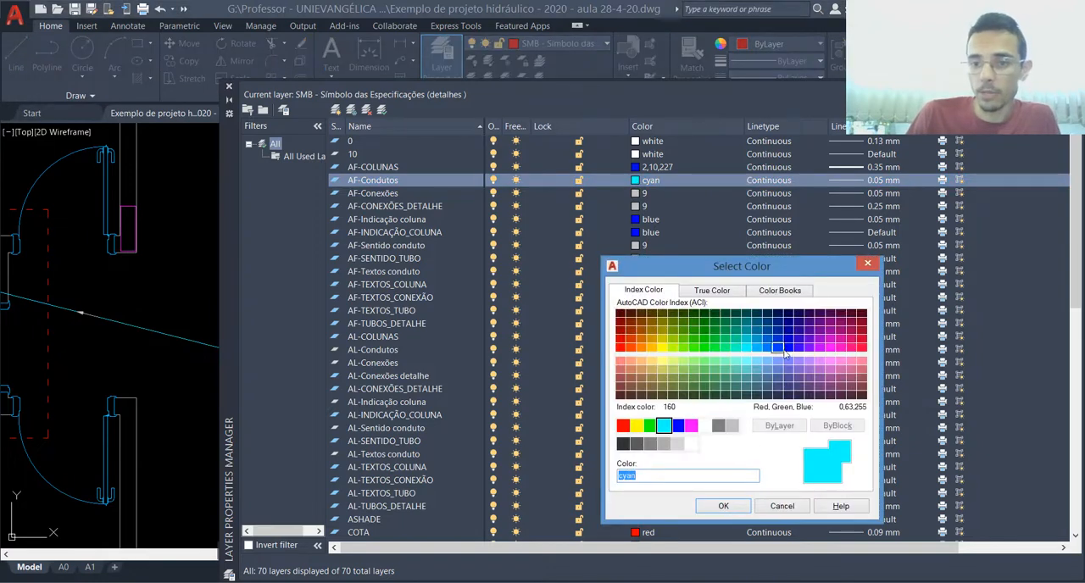
click(787, 347)
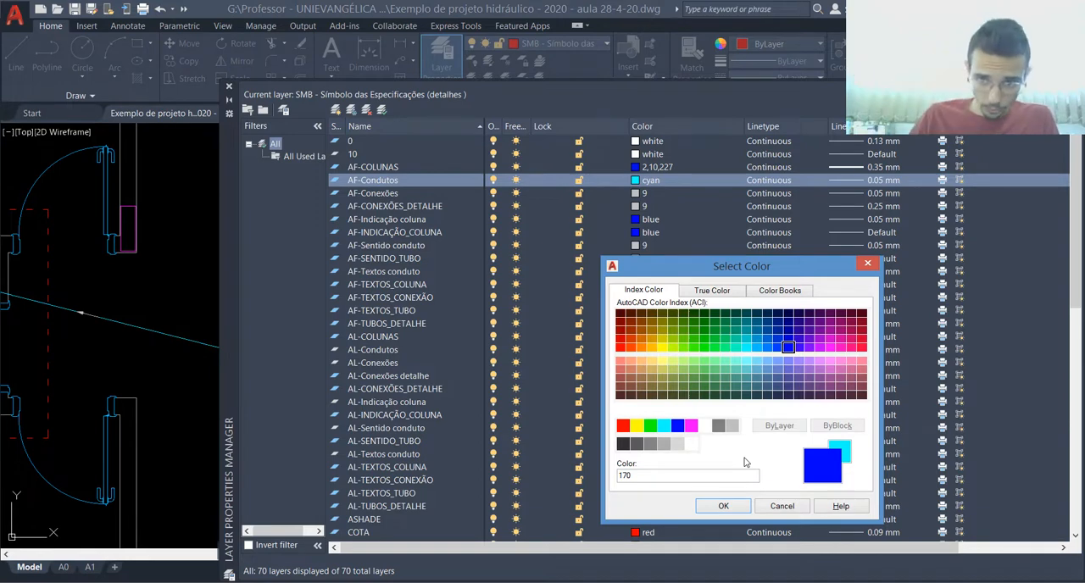
click(709, 291)
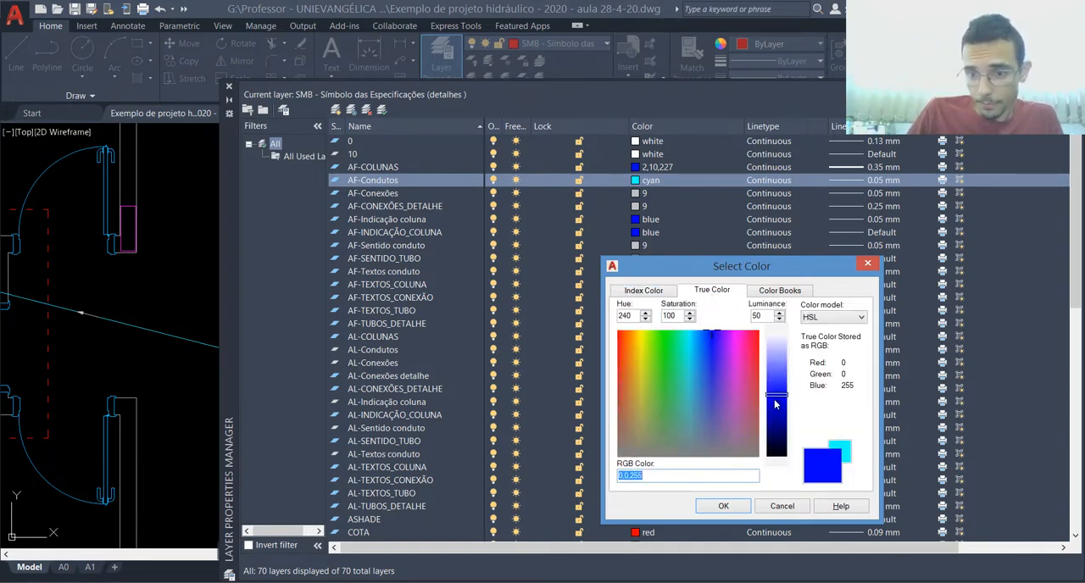
drag(780, 397, 779, 387)
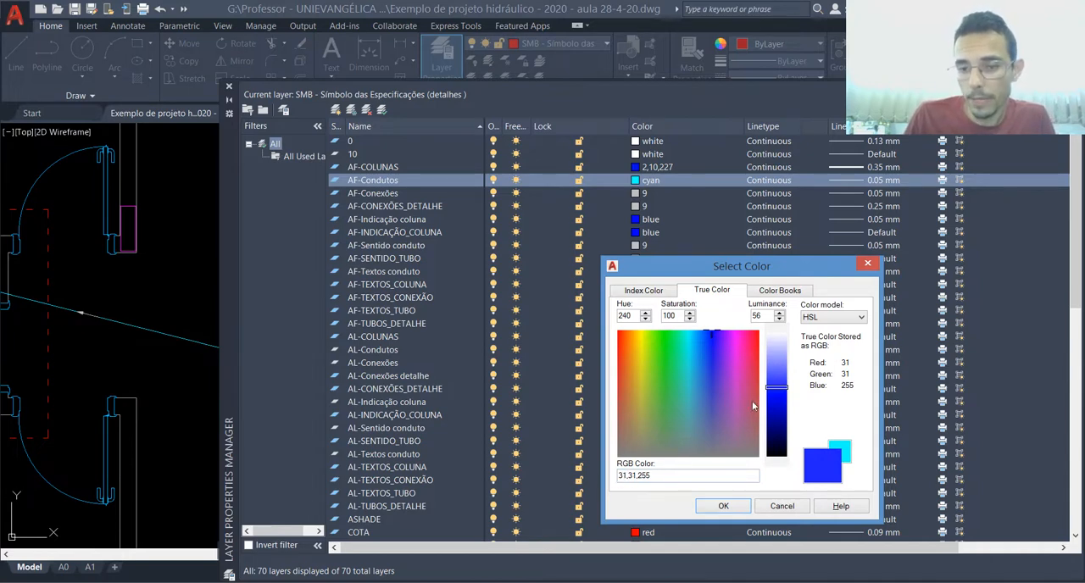
drag(780, 396, 780, 404)
drag(777, 396, 777, 402)
click(710, 509)
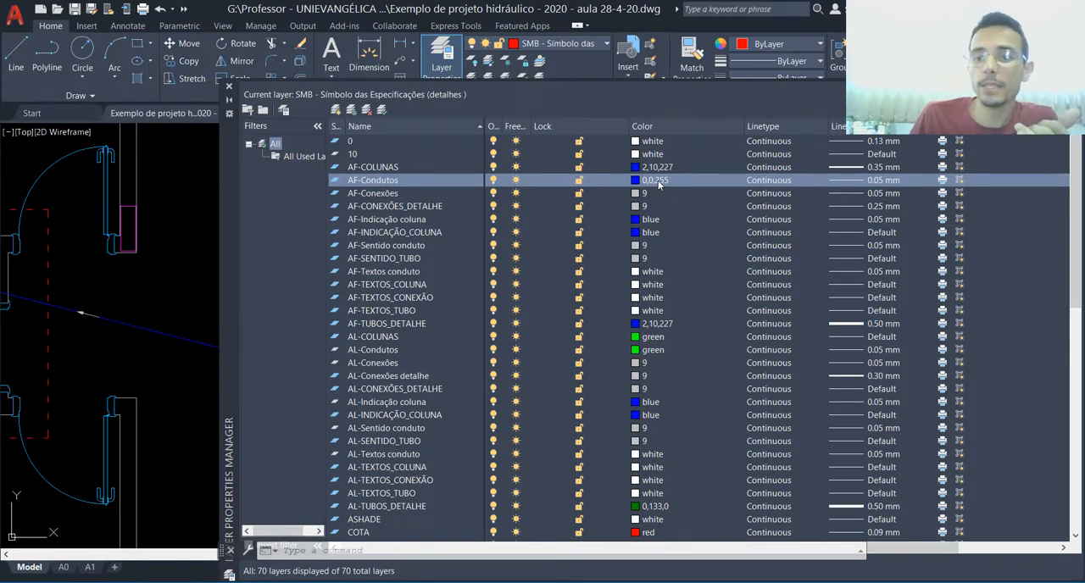
Step: Set the AF-Condutos layer's lineweight to 0.50 mm and close the layer manager
click(848, 183)
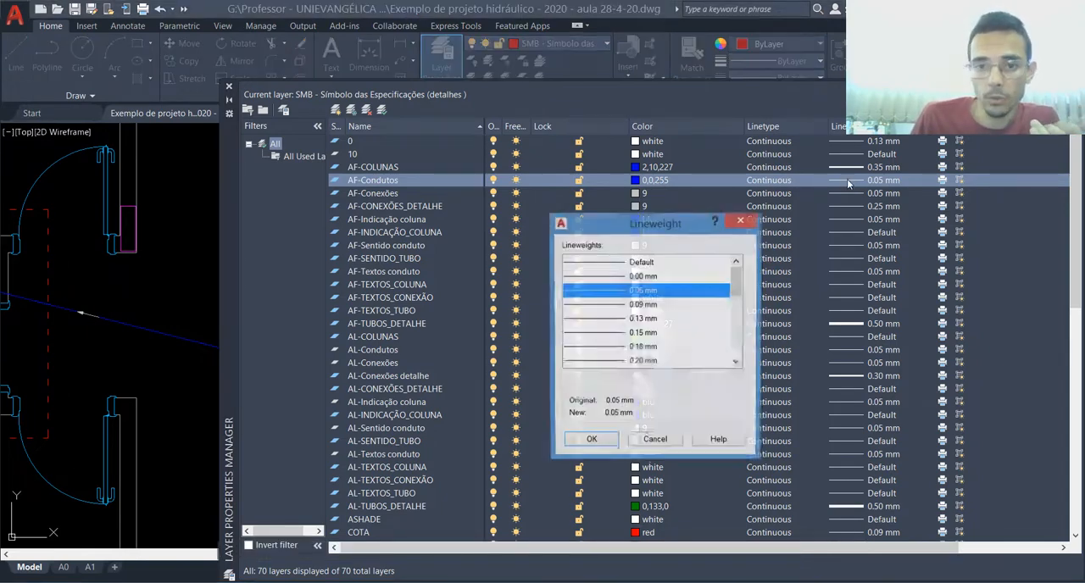
drag(735, 280, 739, 328)
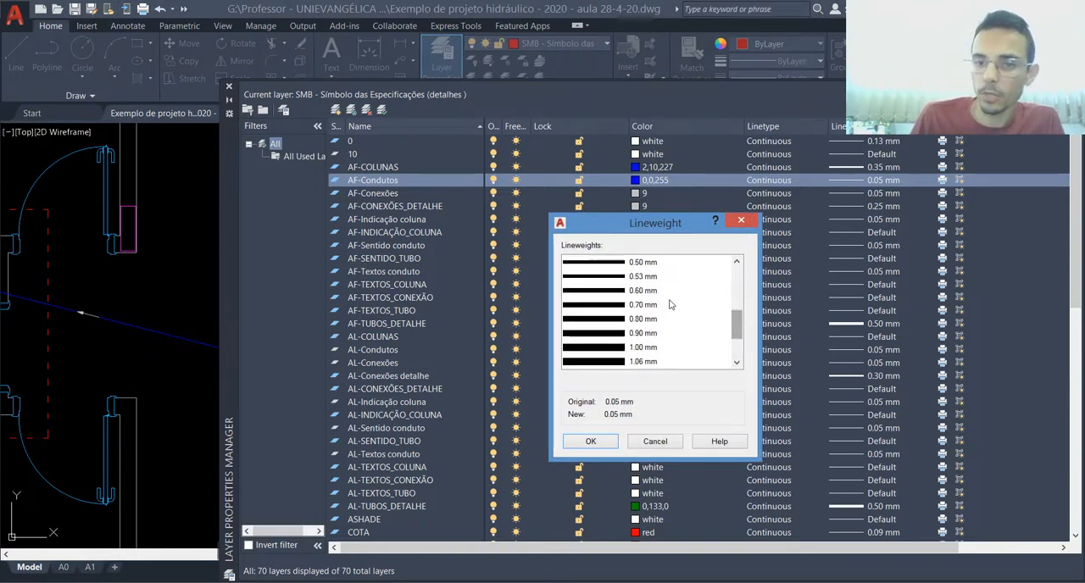
click(618, 264)
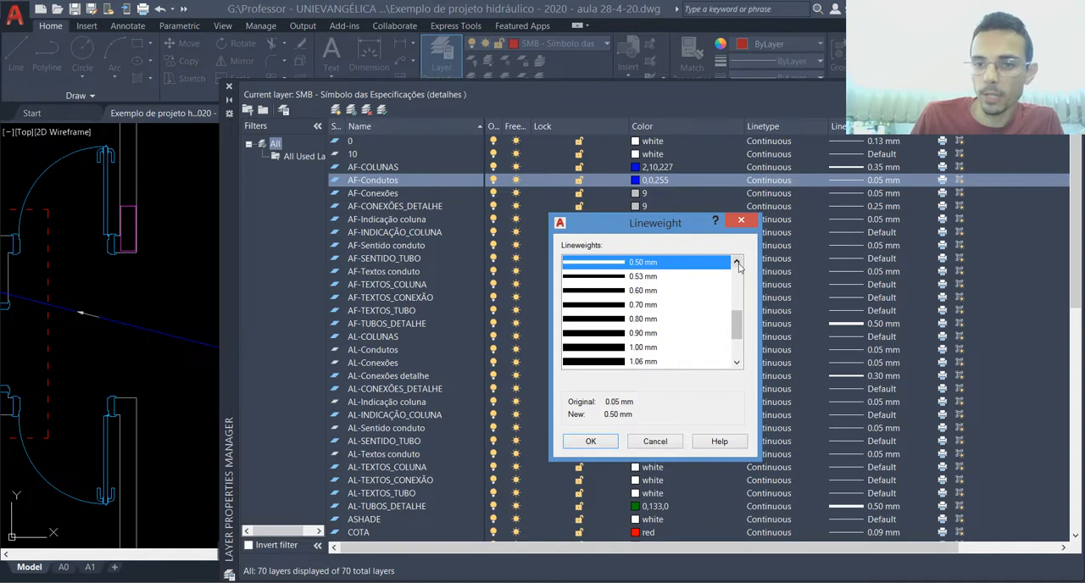
click(737, 262)
click(736, 261)
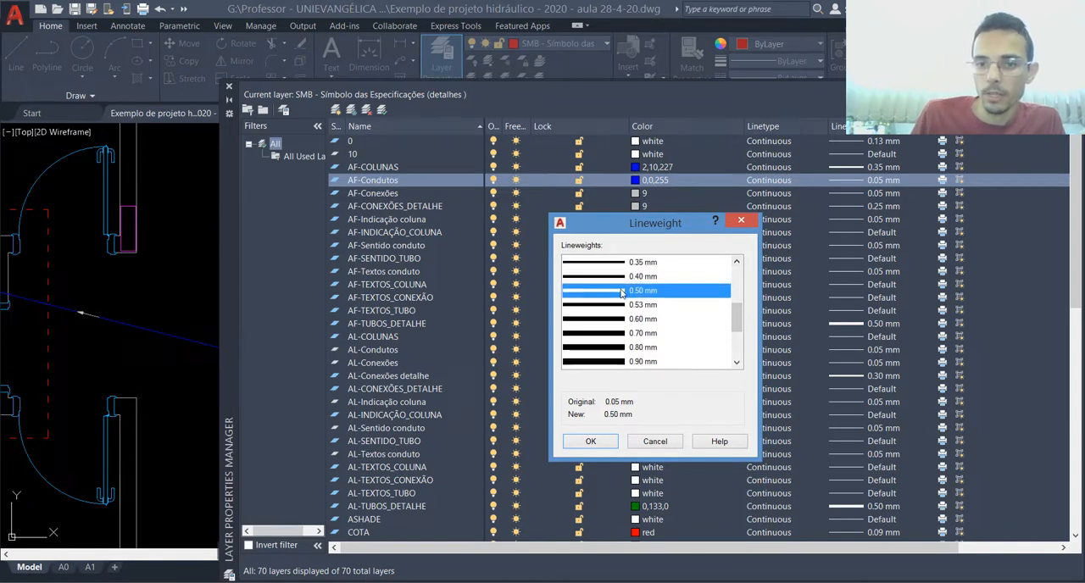
click(591, 441)
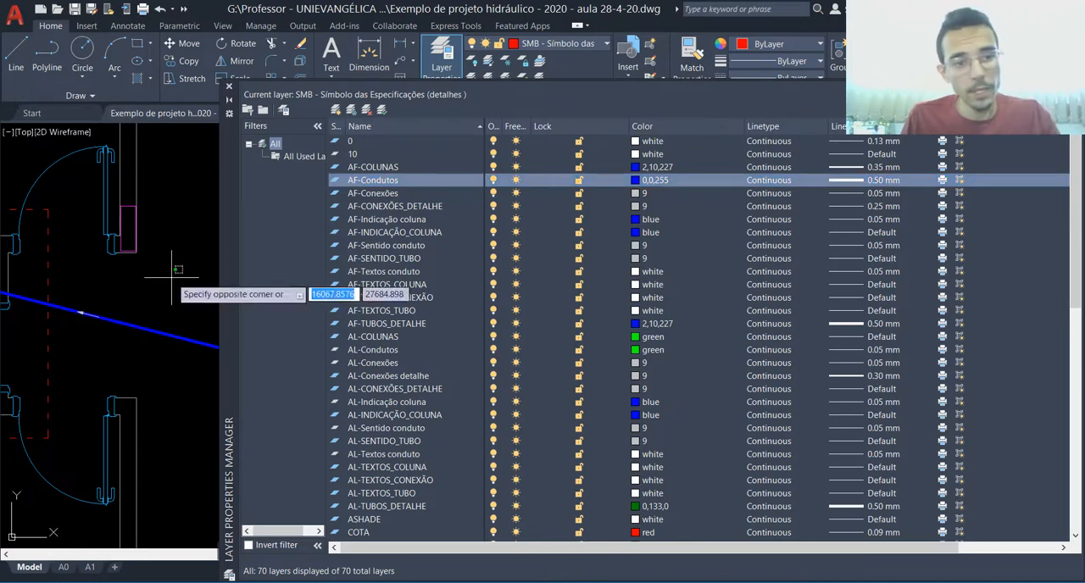
scroll(217, 251, down, 1)
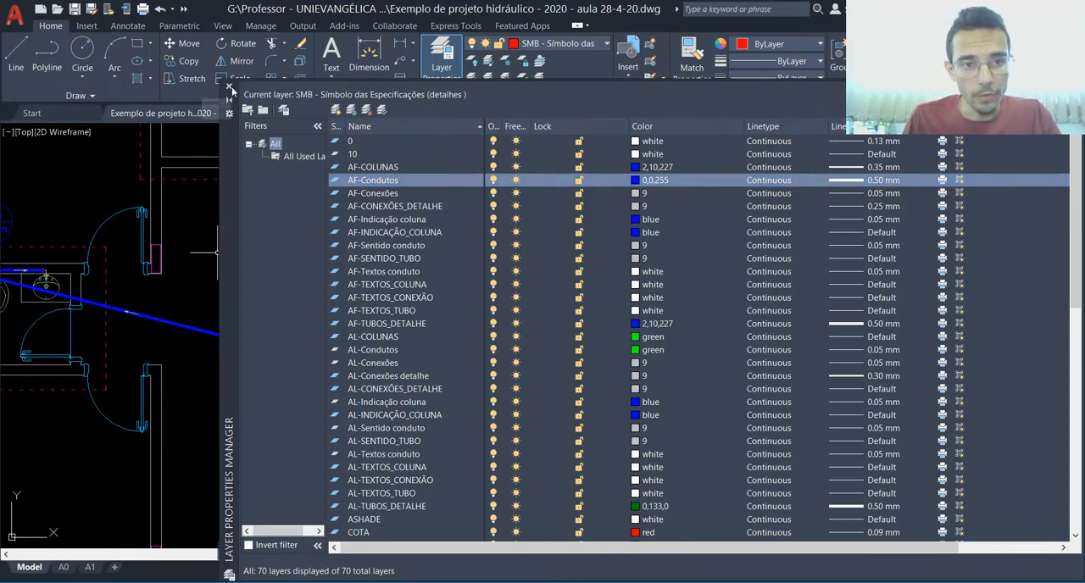
click(229, 87)
Step: On the A0 layout, start a single-sheet plot that reuses the previous plot's page setup
scroll(515, 293, down, 2)
scroll(348, 340, up, 8)
scroll(348, 340, down, 3)
scroll(348, 340, down, 6)
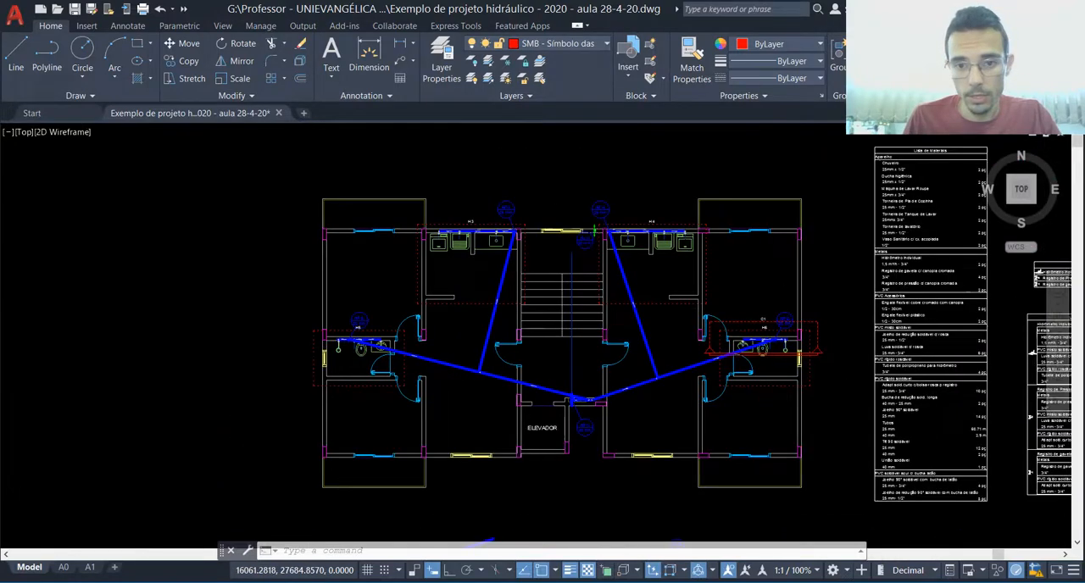
click(64, 567)
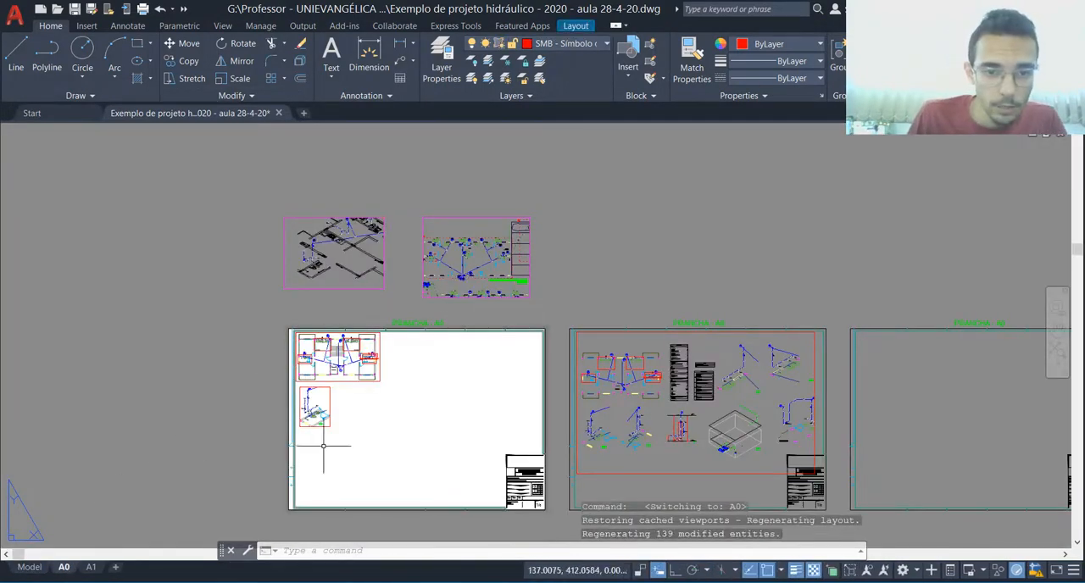
key(ctrl+p)
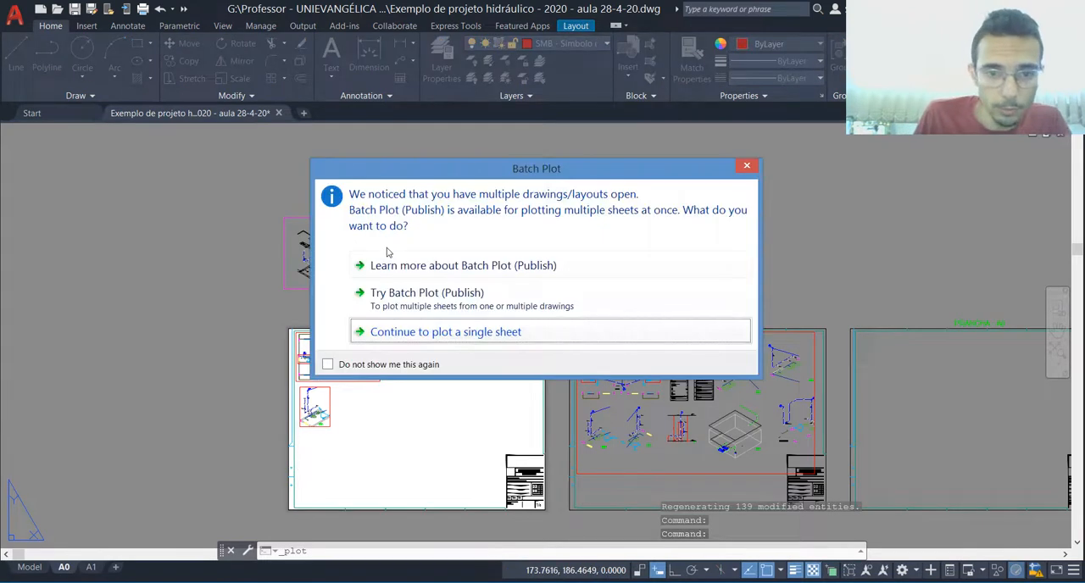
click(410, 331)
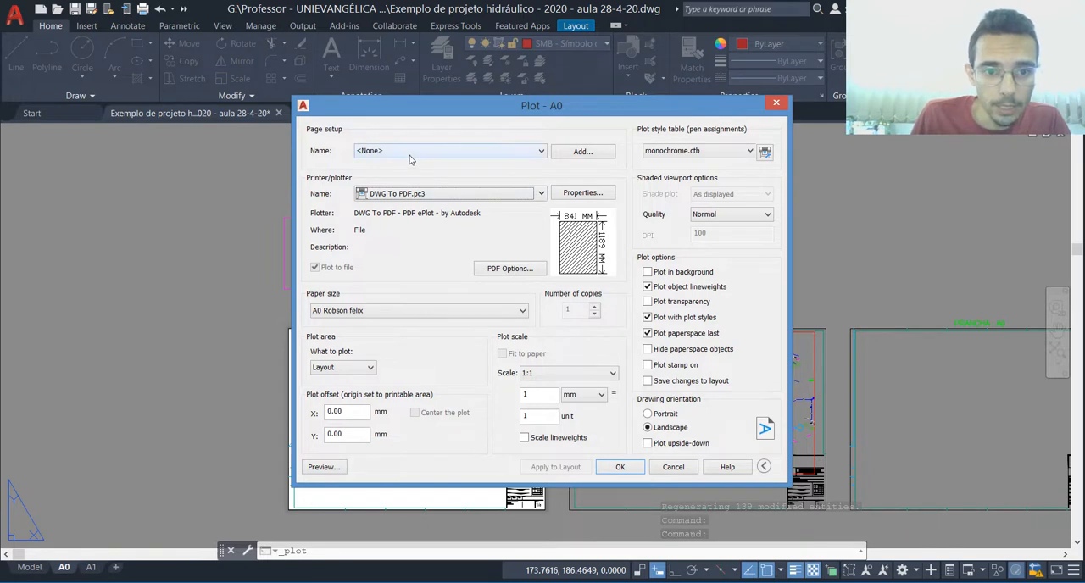
click(411, 151)
click(407, 172)
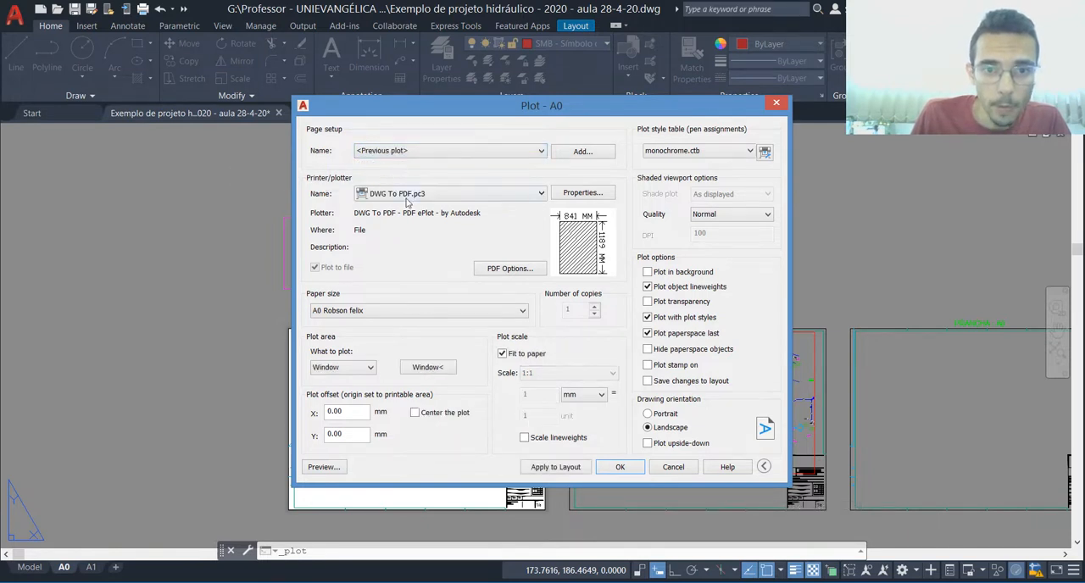
Step: Choose DWG To PDF.pc3 as the plotter and keep the custom A0 paper size
click(407, 195)
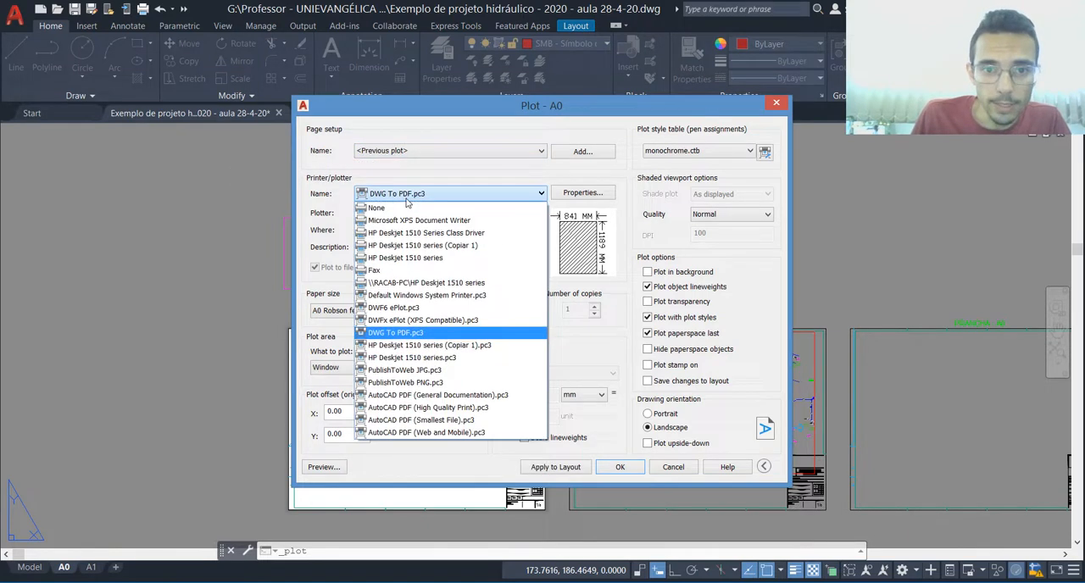
click(402, 335)
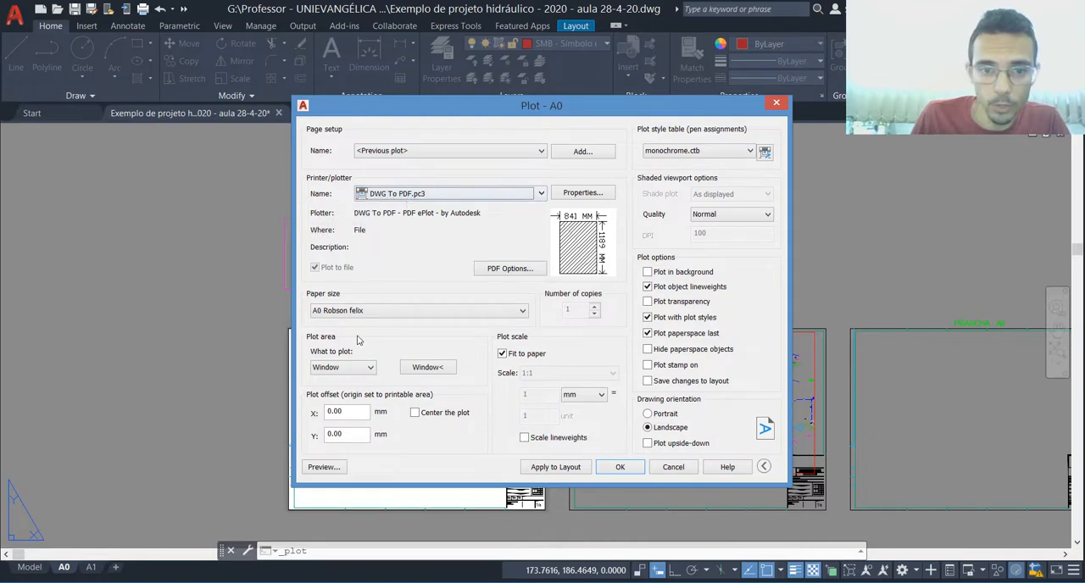
click(340, 311)
scroll(356, 381, up, 5)
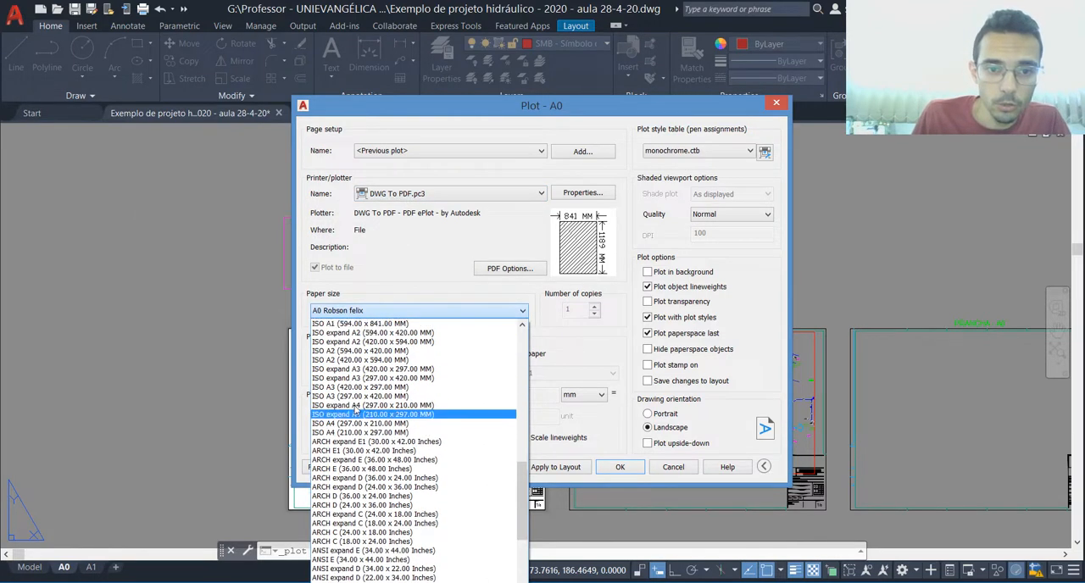
scroll(355, 382, up, 9)
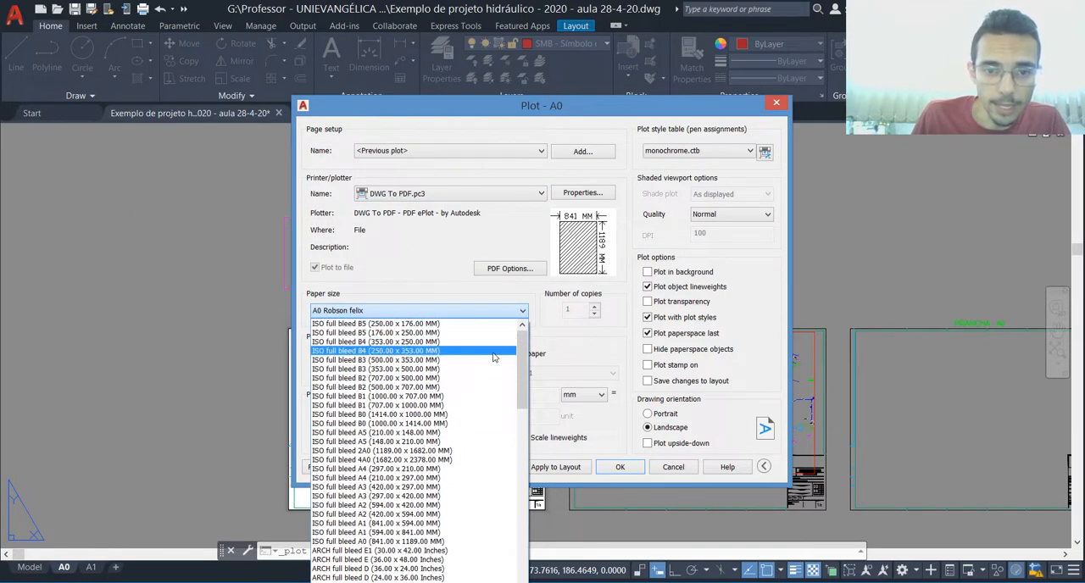
click(394, 311)
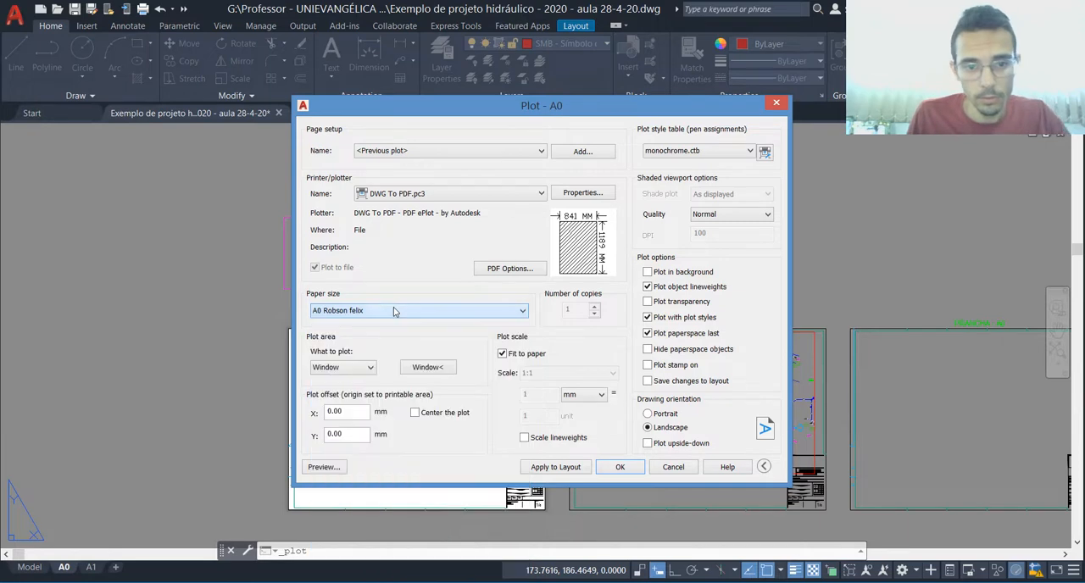
Step: Define the plot window from corner to corner of the first A0 sheet's border
click(430, 368)
click(289, 509)
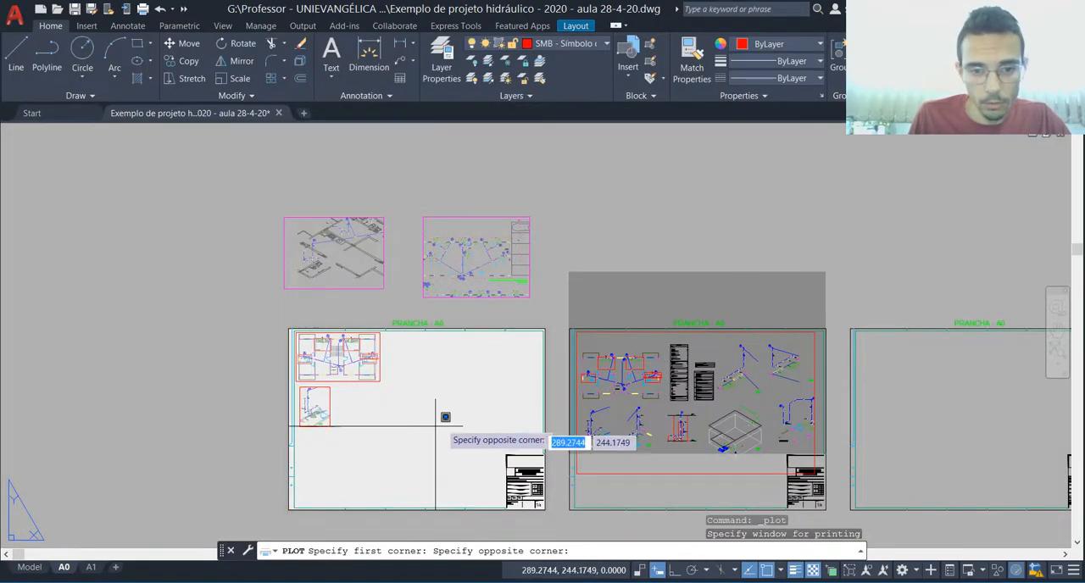
click(545, 329)
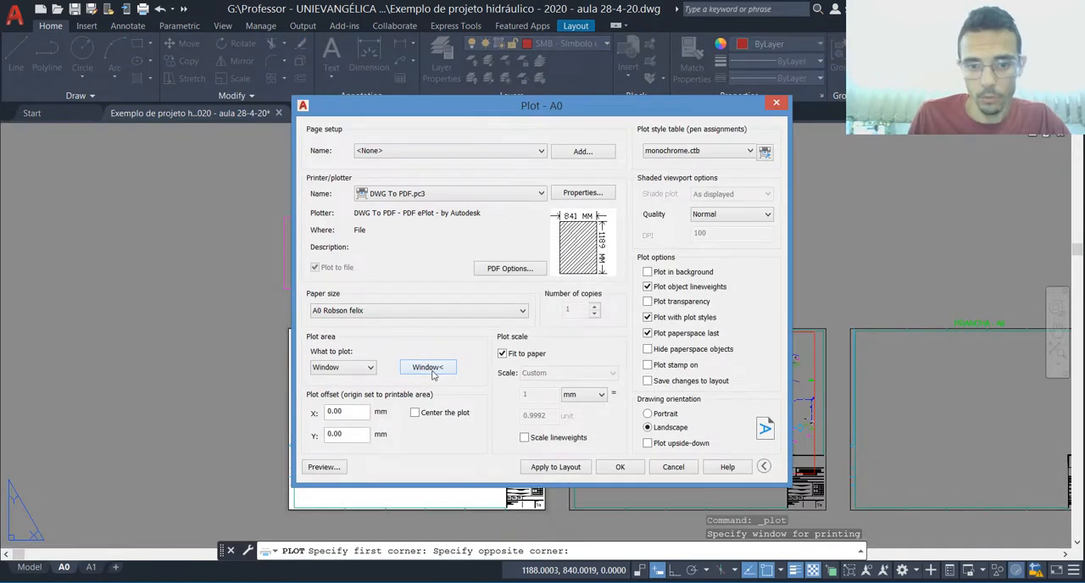
Step: Preview the plot, inspect the pipe lines on the floor plan and in Detalhe H5, and leave without printing
click(323, 467)
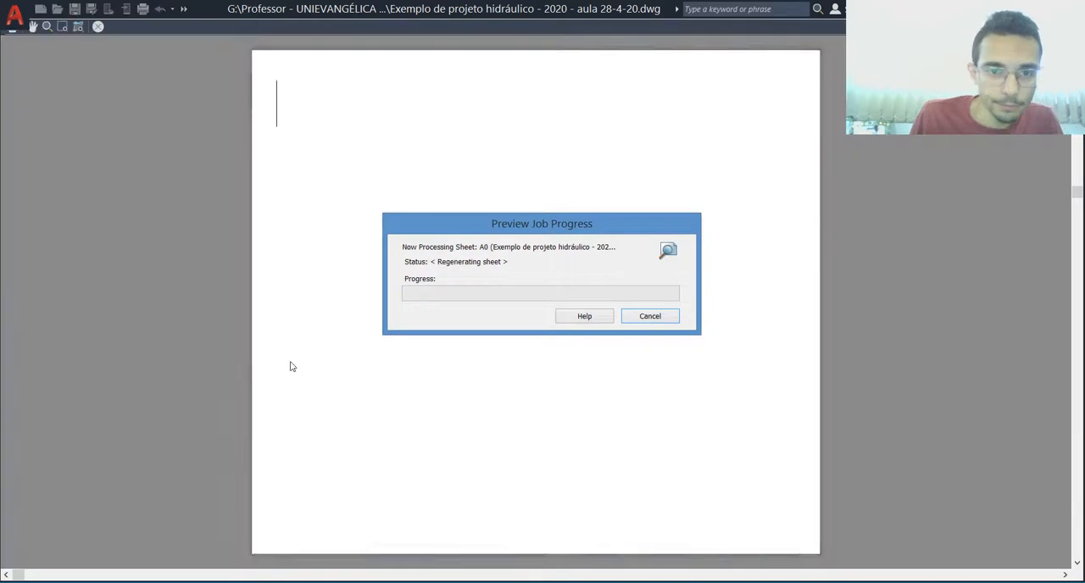
scroll(308, 109, up, 3)
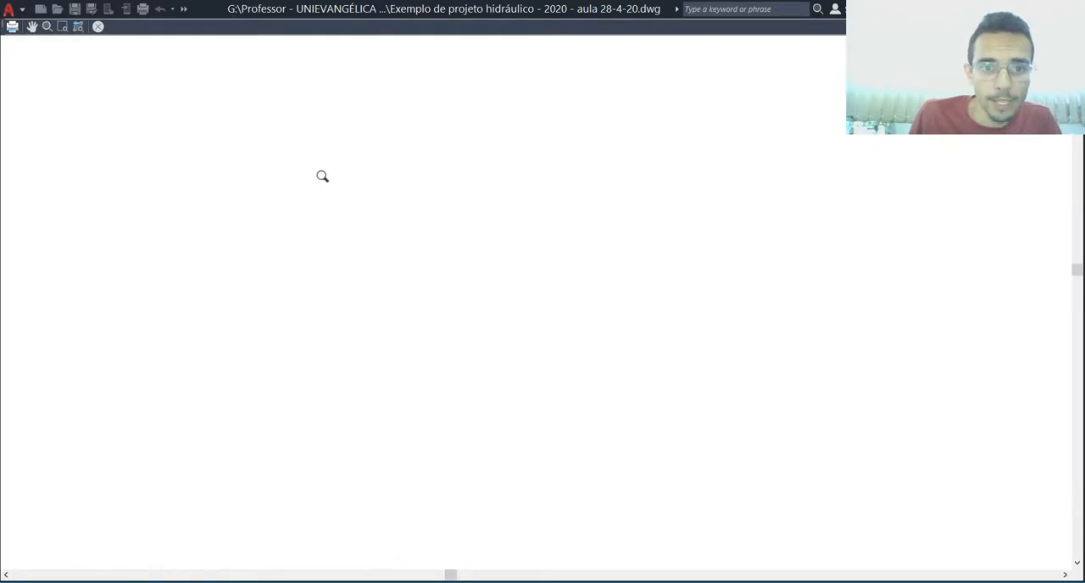
scroll(302, 197, up, 2)
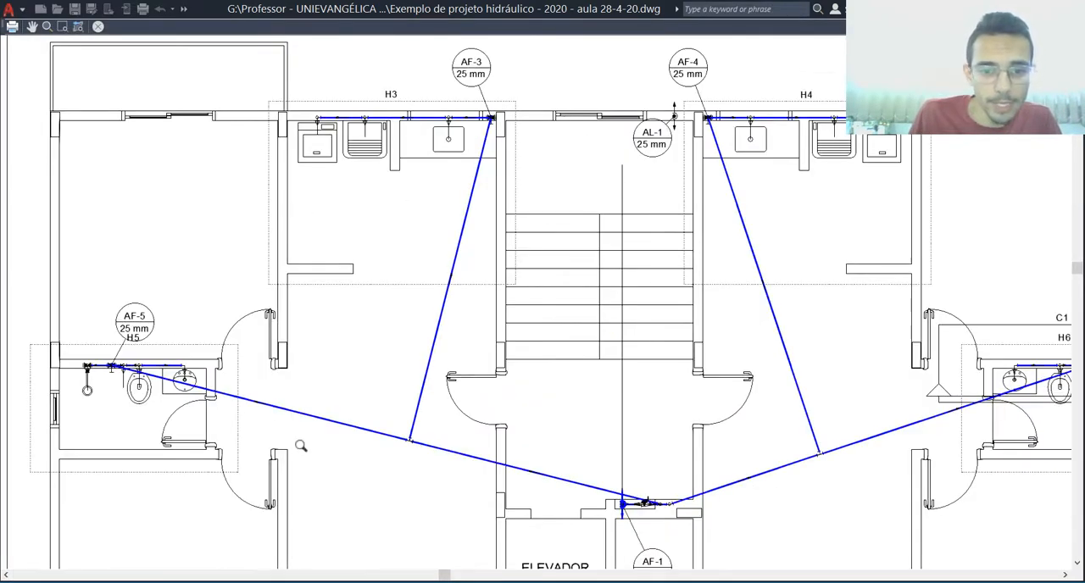
scroll(348, 96, up, 2)
scroll(685, 175, up, 1)
scroll(523, 185, down, 2)
scroll(406, 184, down, 1)
scroll(306, 281, down, 1)
scroll(281, 247, up, 2)
scroll(276, 251, down, 2)
scroll(288, 257, down, 1)
scroll(311, 378, up, 1)
scroll(310, 377, up, 2)
scroll(257, 361, up, 1)
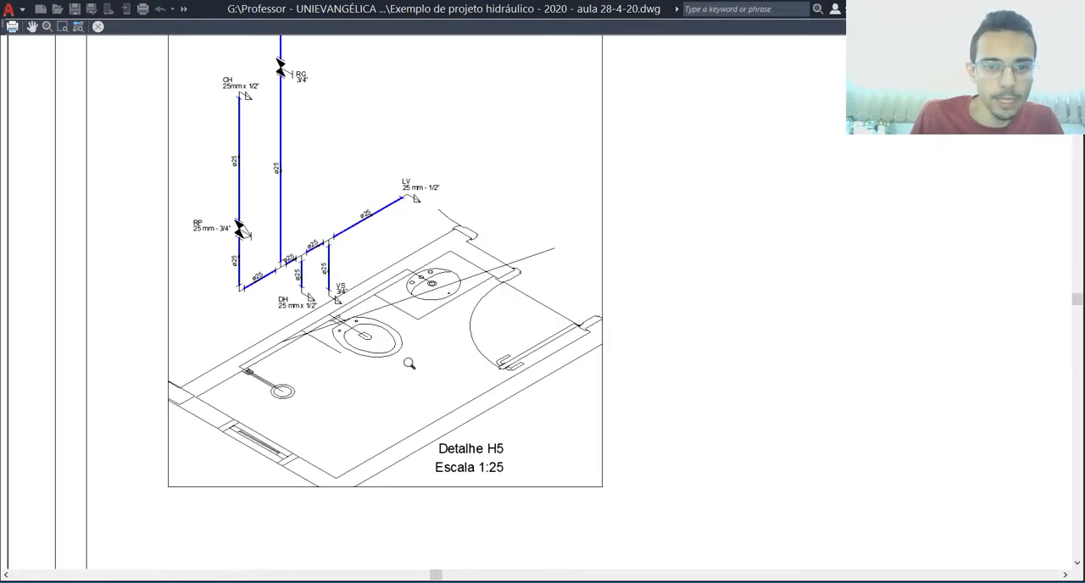
scroll(409, 364, down, 5)
scroll(417, 327, up, 1)
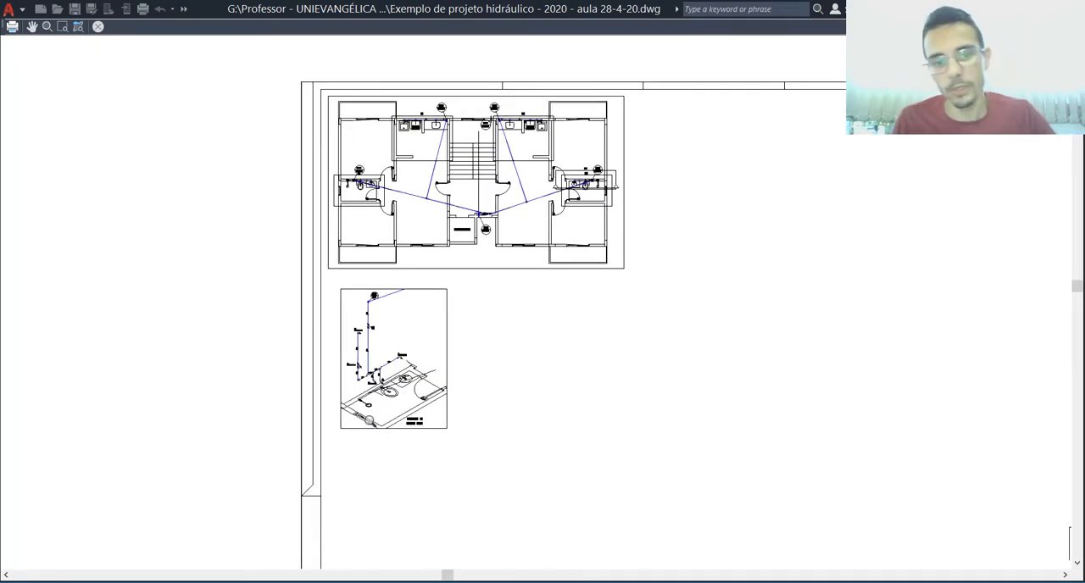
key(Escape)
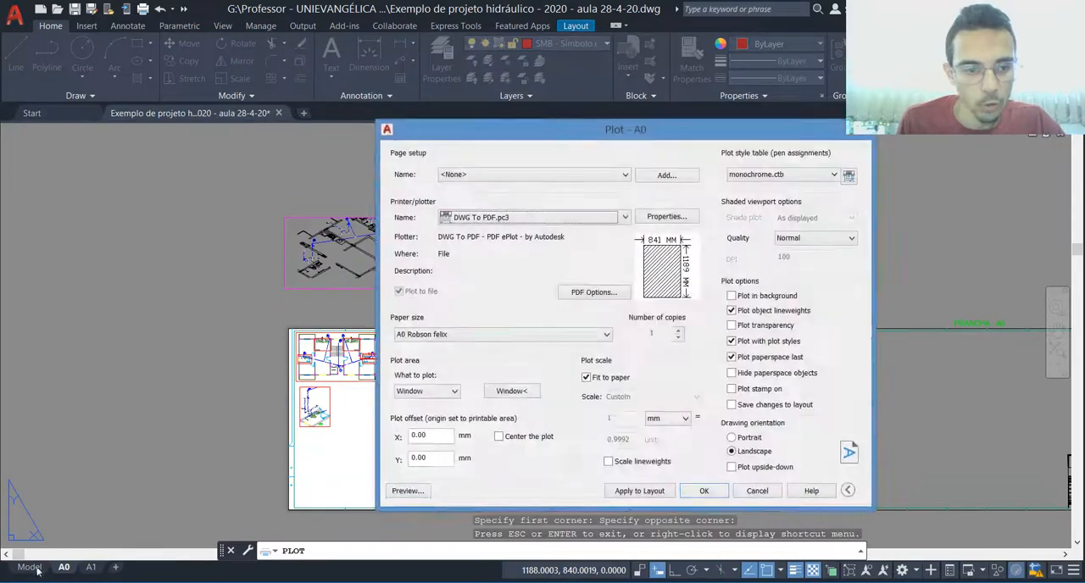
key(Escape)
Step: In model space, check which layer the dashed H3 detail rectangle belongs to, then deselect it
click(29, 567)
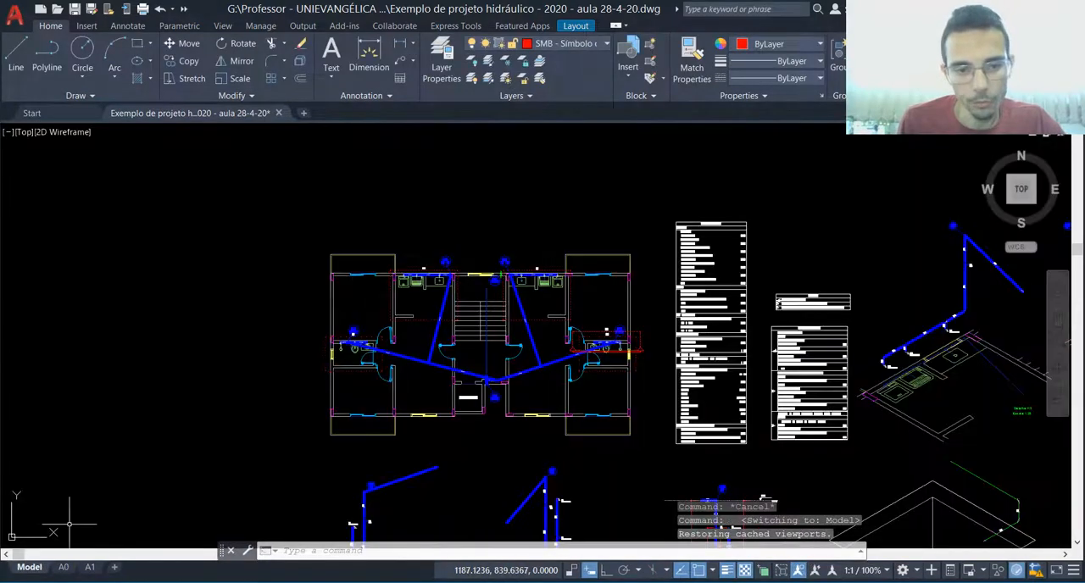
click(326, 303)
click(311, 315)
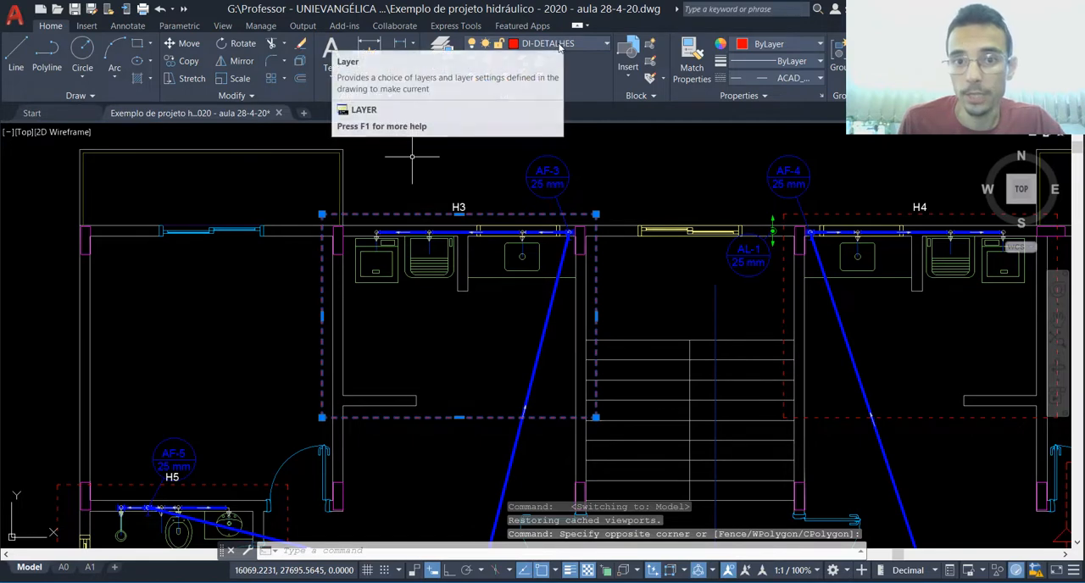
key(Escape)
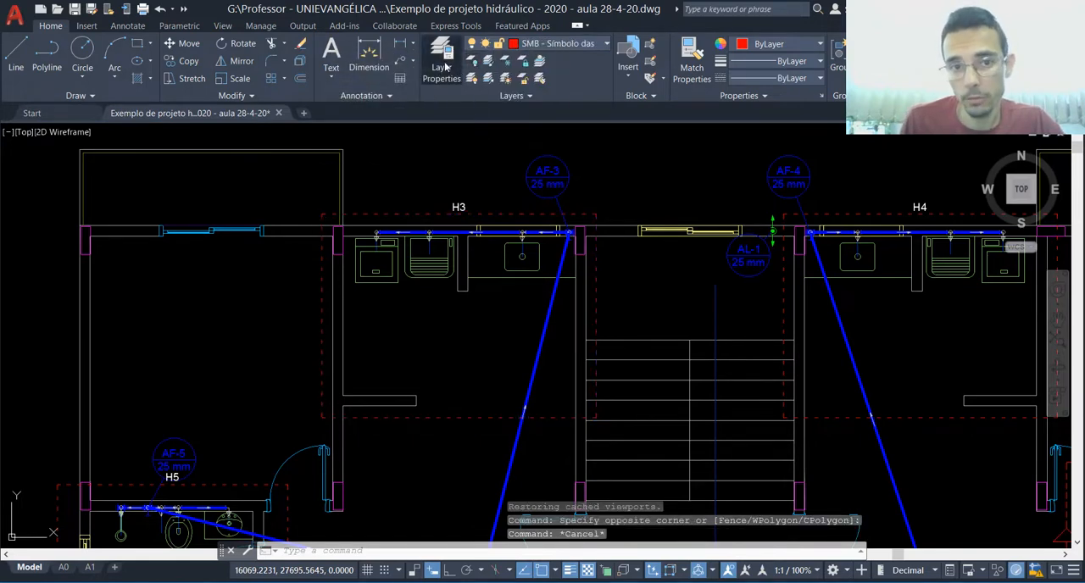
Step: Set the DI-DETALHES layer's colour to true colour 240,0,0
click(442, 57)
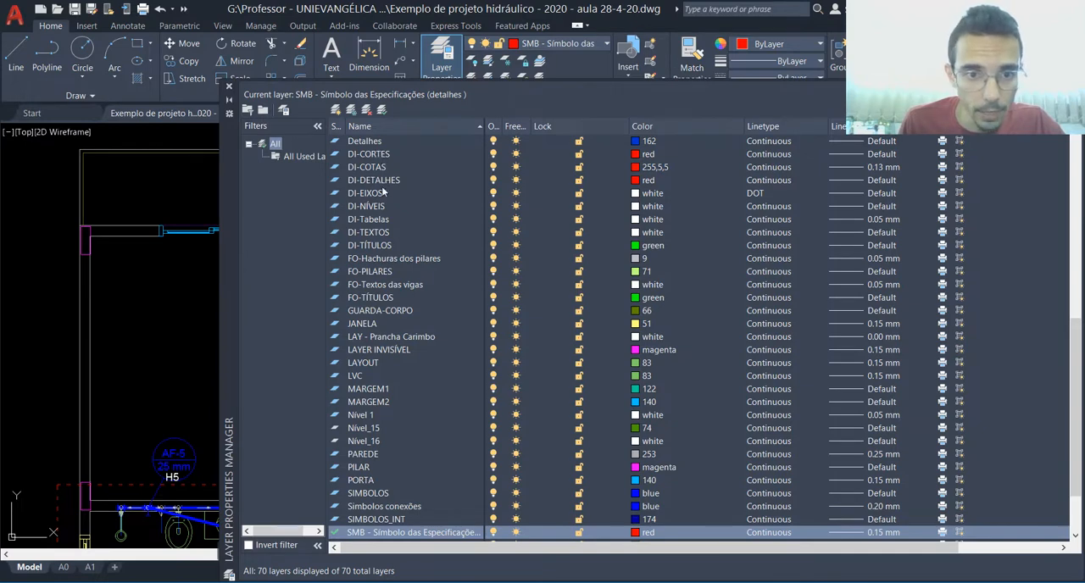
click(640, 184)
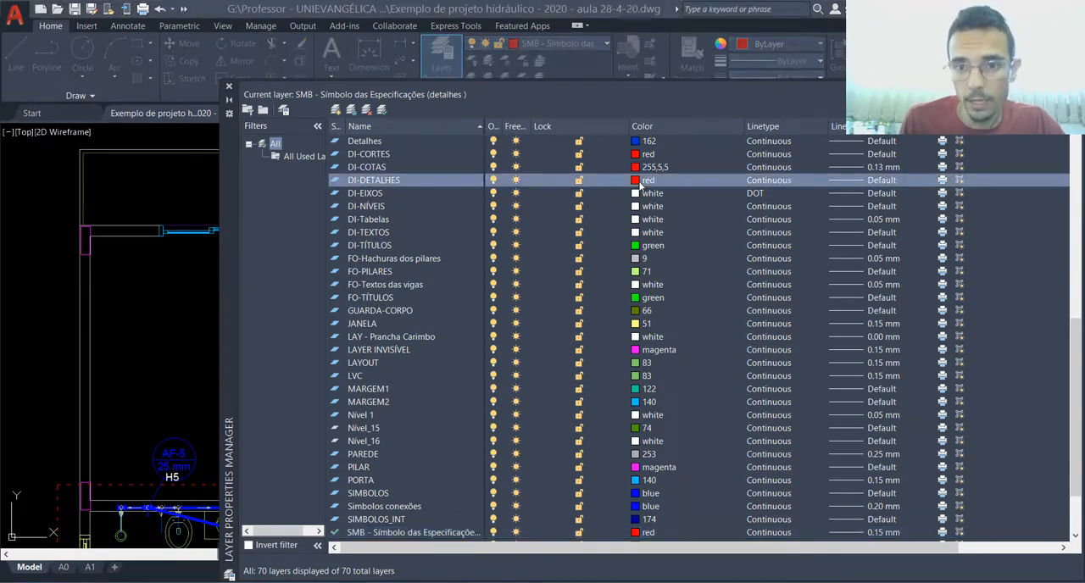
click(712, 291)
click(773, 402)
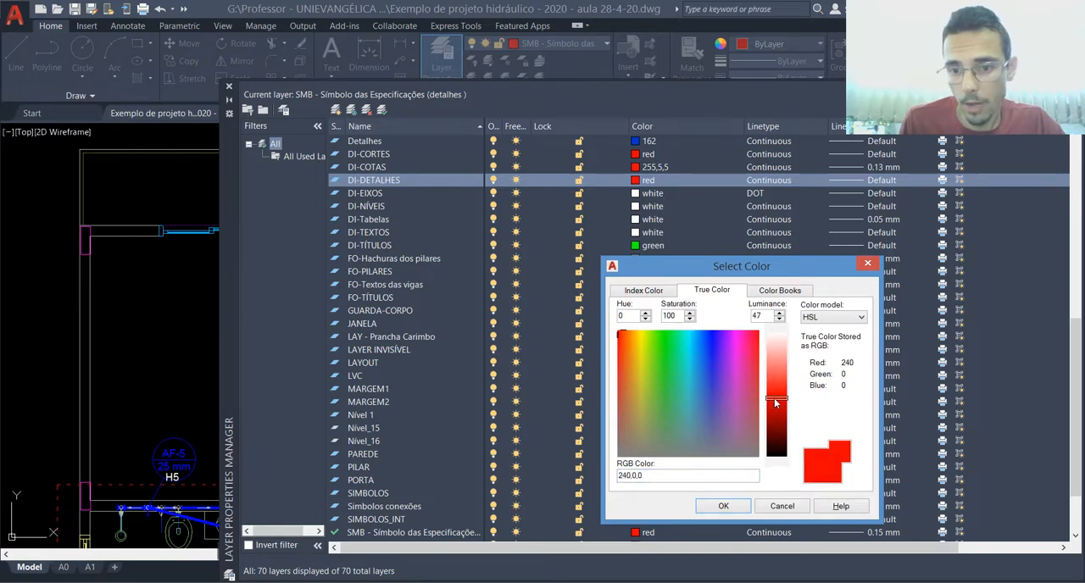
click(708, 507)
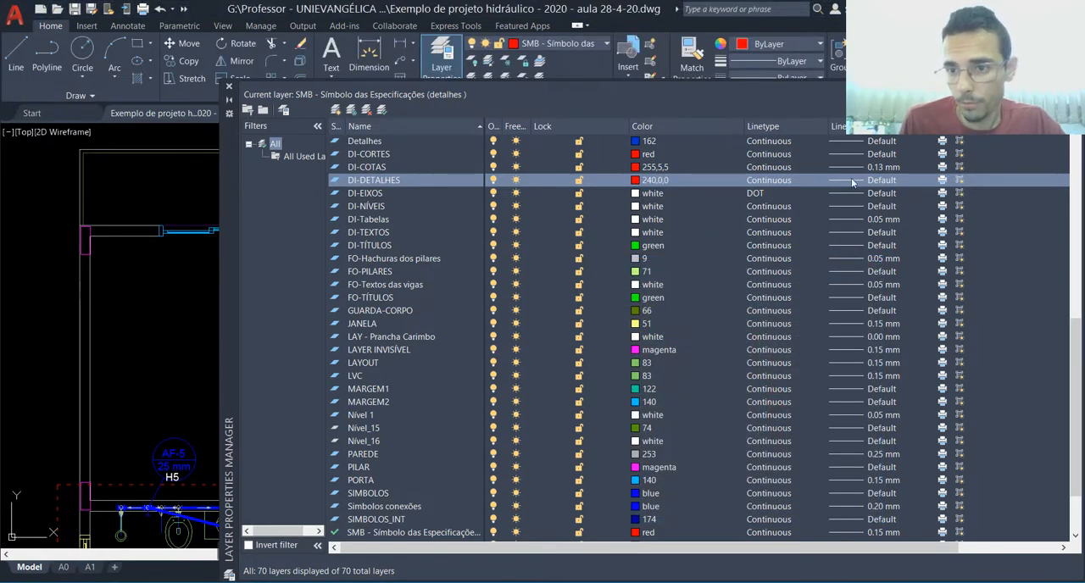
Step: Set the DI-DETALHES layer's lineweight to 0.25 mm
click(852, 180)
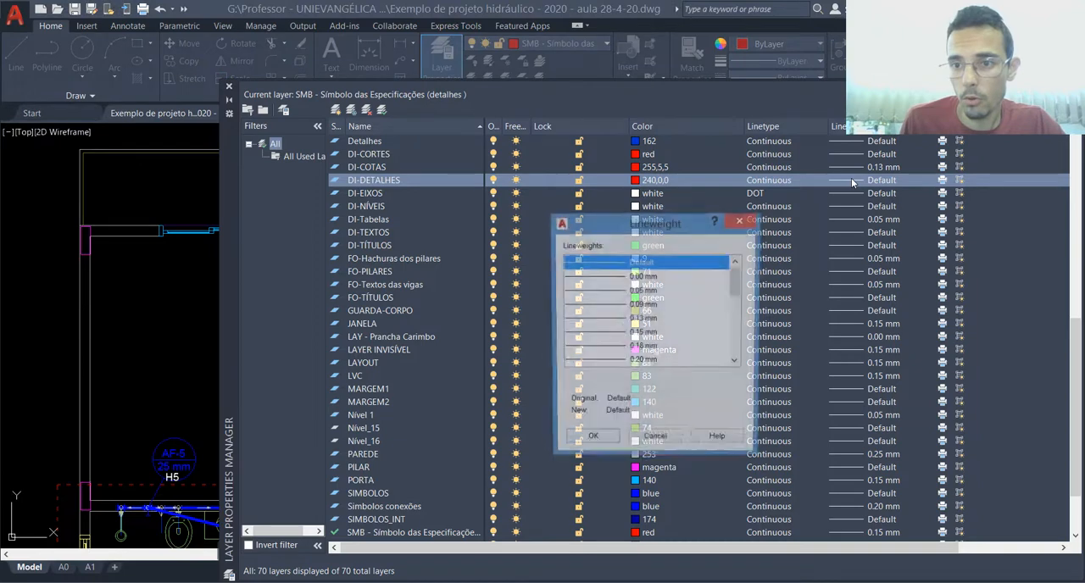
click(612, 363)
click(735, 363)
click(736, 363)
click(619, 355)
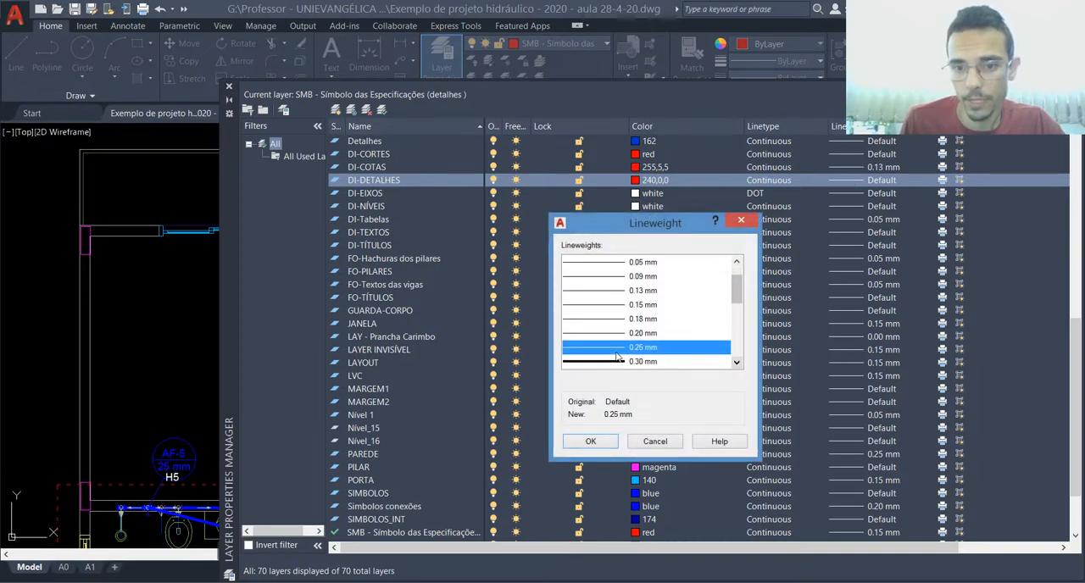
click(591, 441)
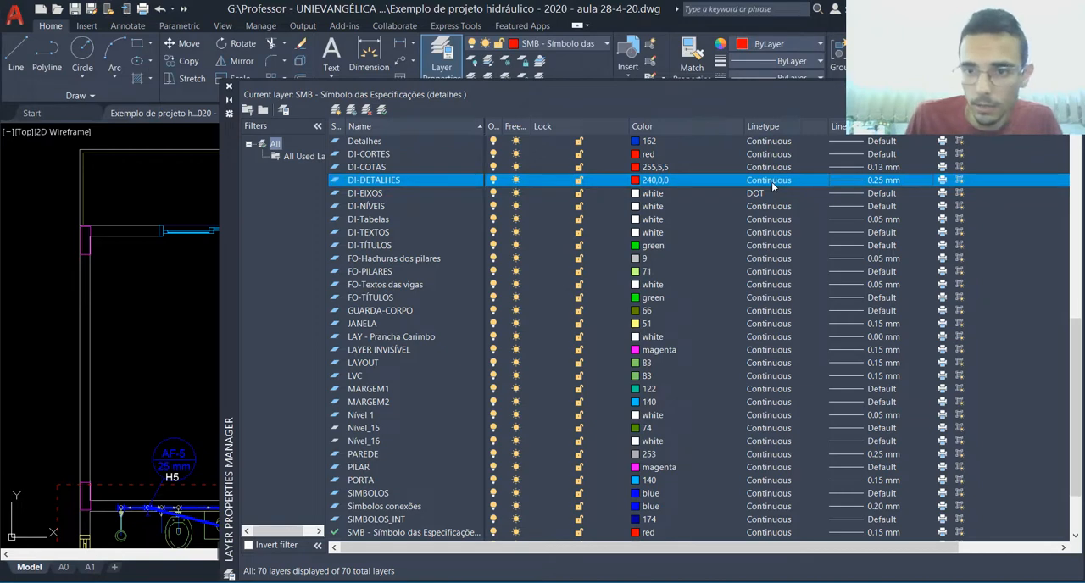
Step: Set the DI-DETALHES layer's linetype to ACAD_ISO03W100 and close the layer manager
click(772, 181)
click(640, 308)
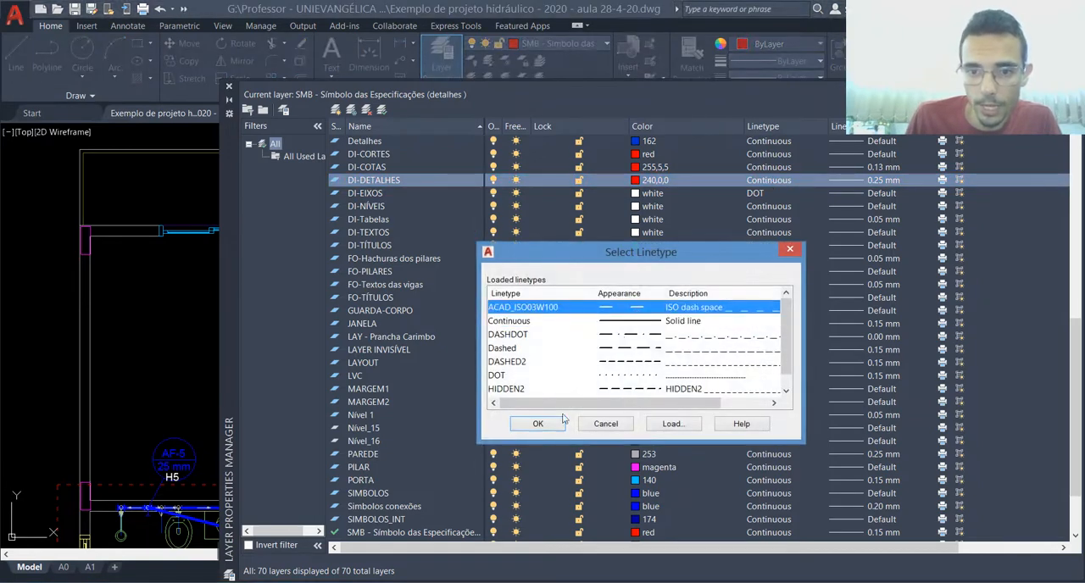
click(539, 425)
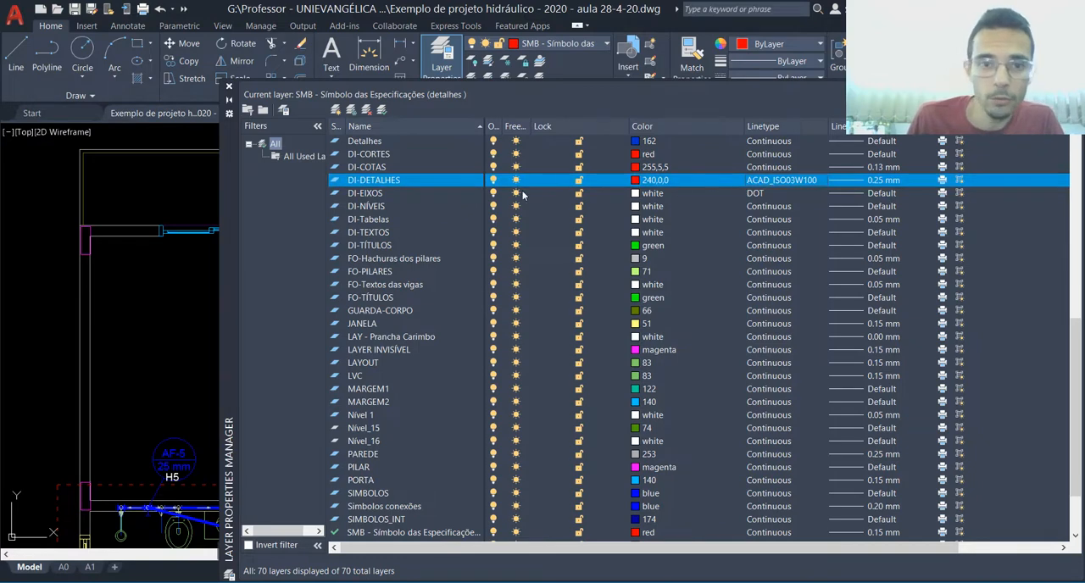
click(228, 88)
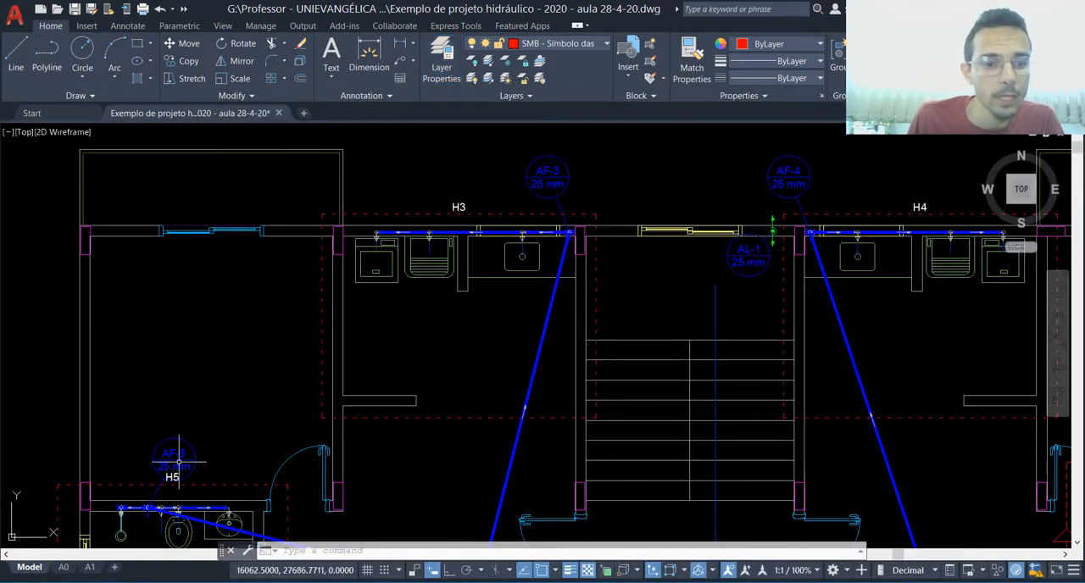
Step: On the A0 layout, reuse the previous plot settings and set the plot window around the first A0 sheet
click(63, 567)
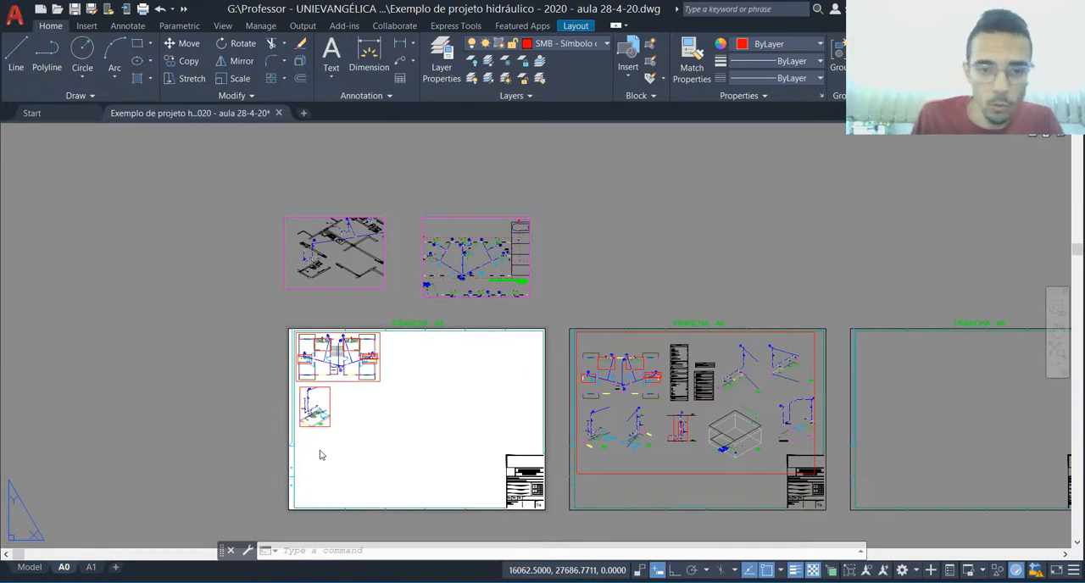
click(390, 318)
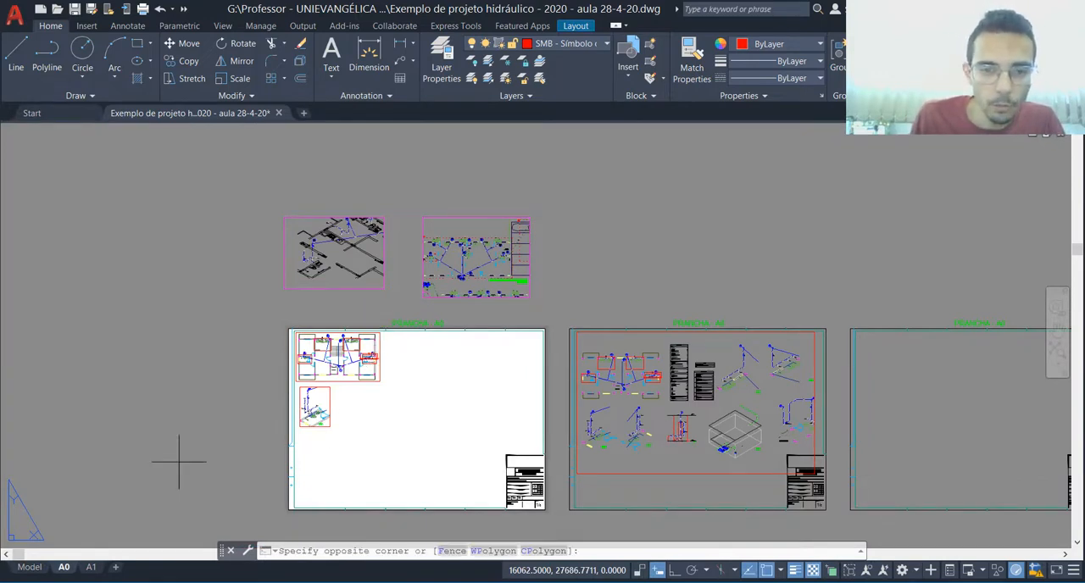
click(386, 306)
key(ctrl+p)
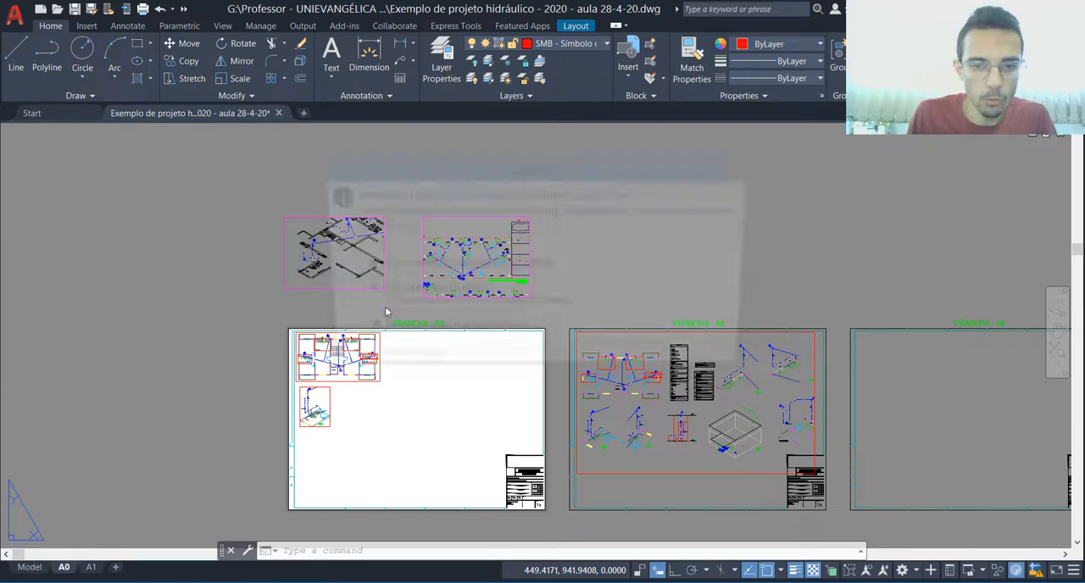
click(435, 333)
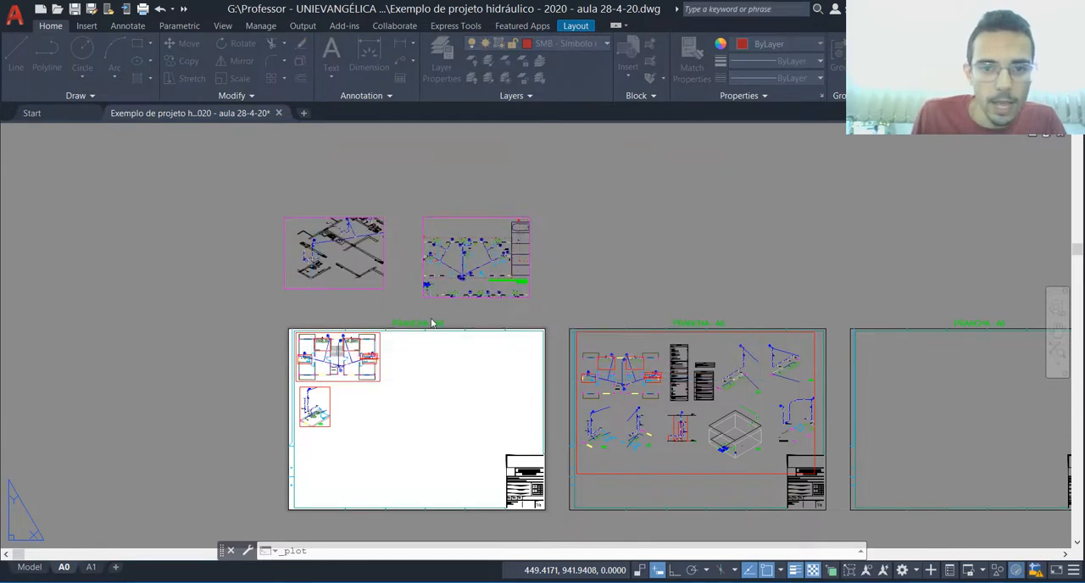
click(447, 151)
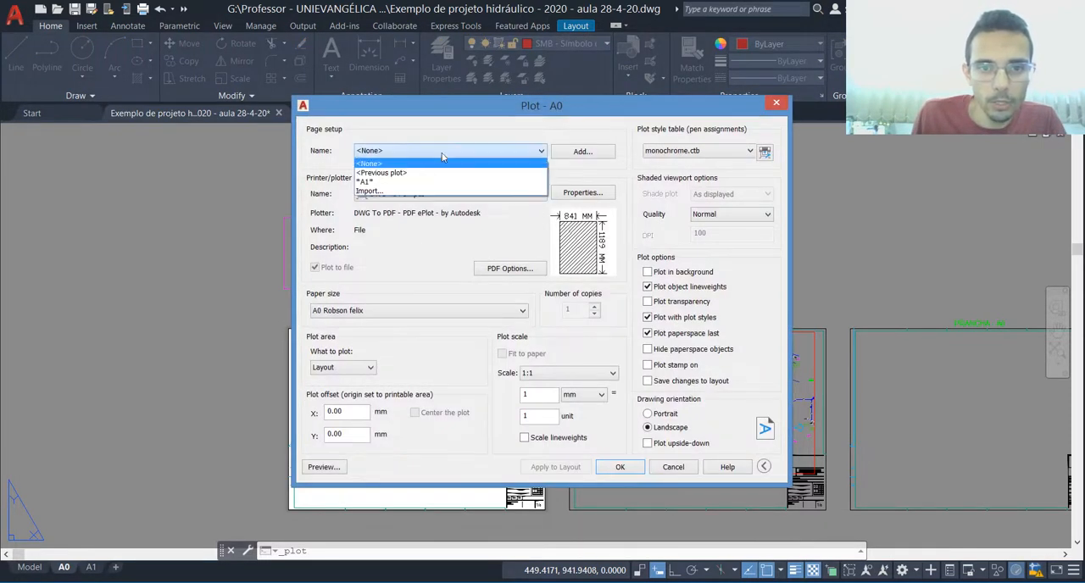
click(398, 174)
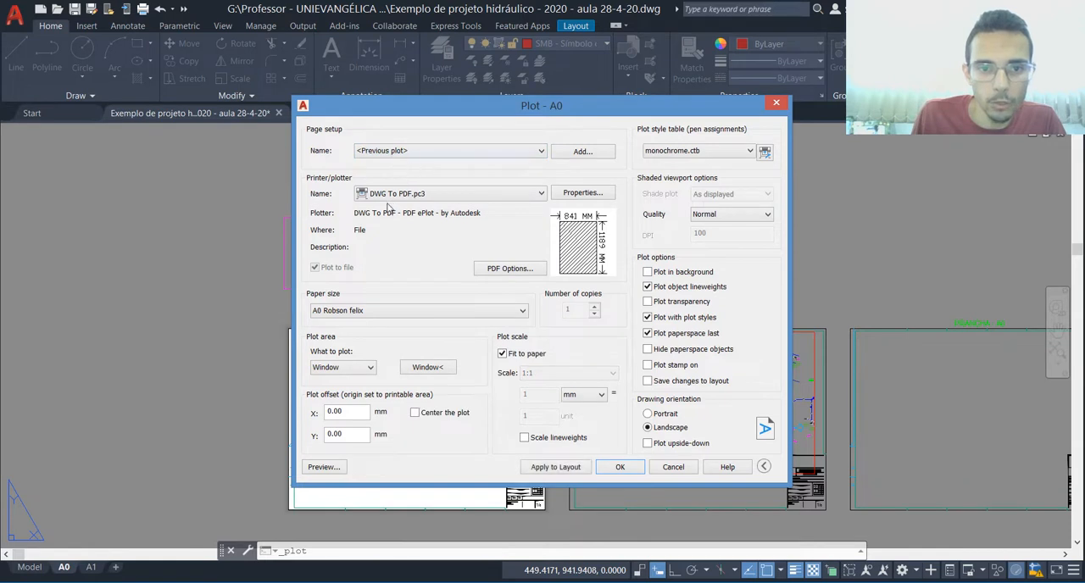
click(428, 368)
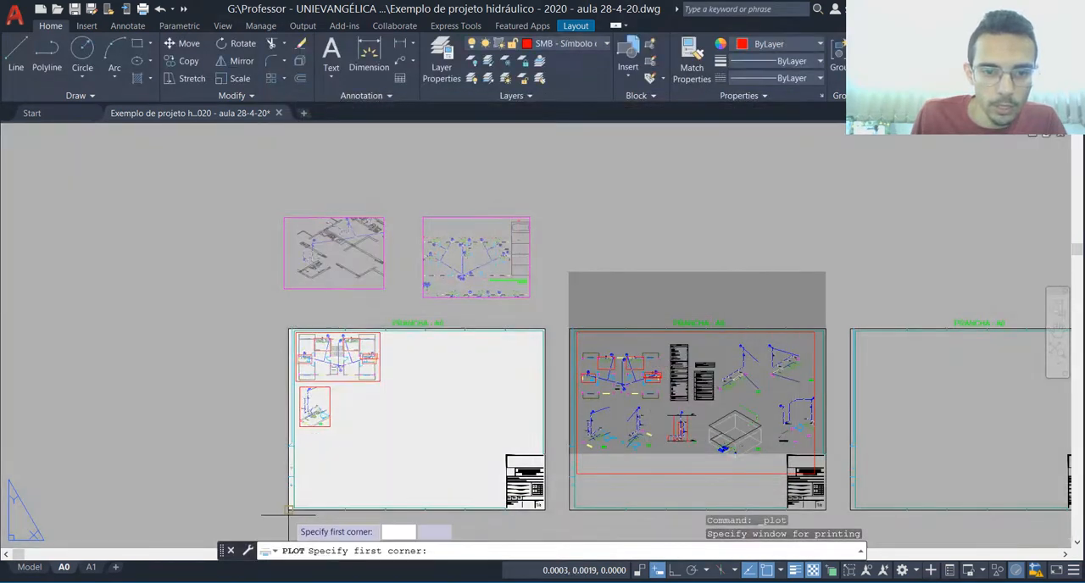
click(289, 512)
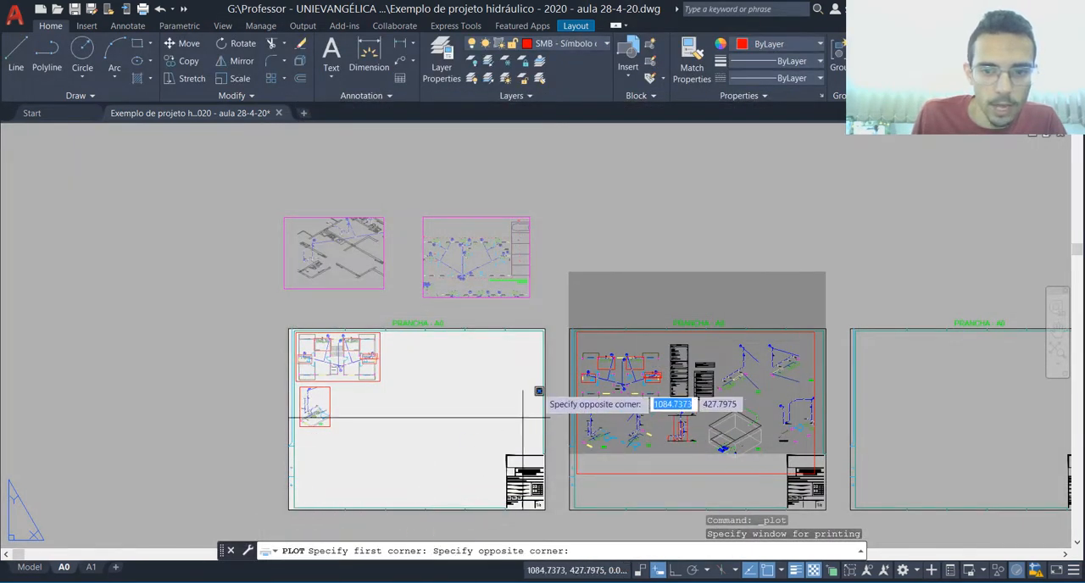
click(560, 328)
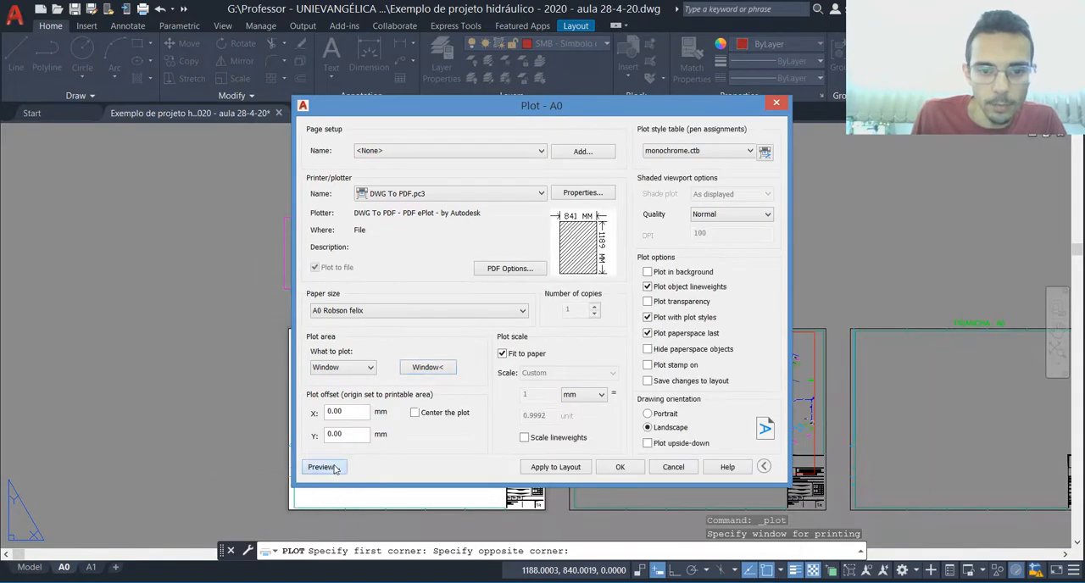
Step: Preview the plot, inspect the detail rectangles around H3, H4, H5 and H6 on the floor plan, and leave without printing
click(329, 465)
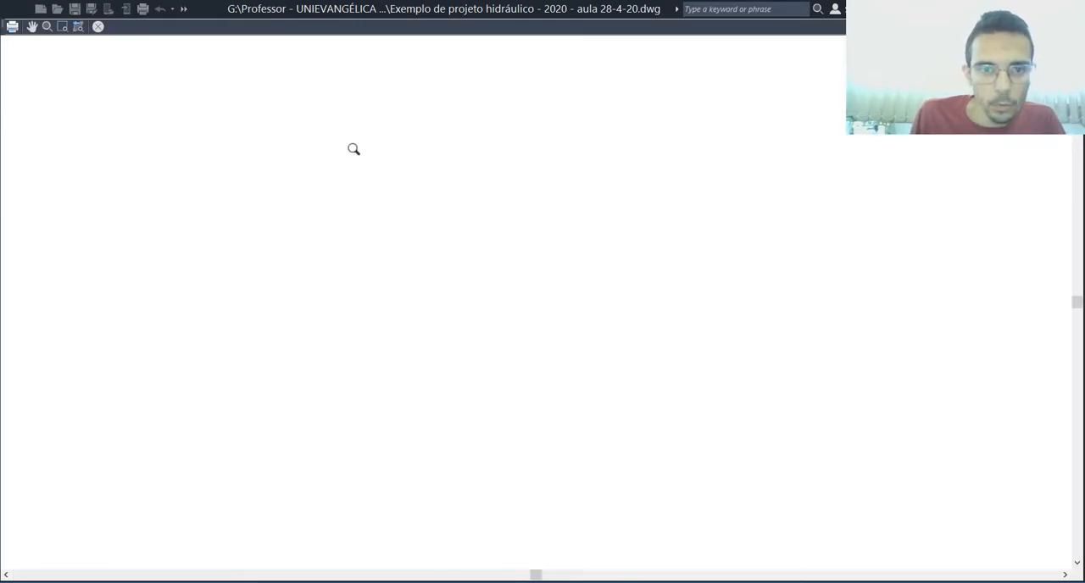
scroll(286, 111, up, 10)
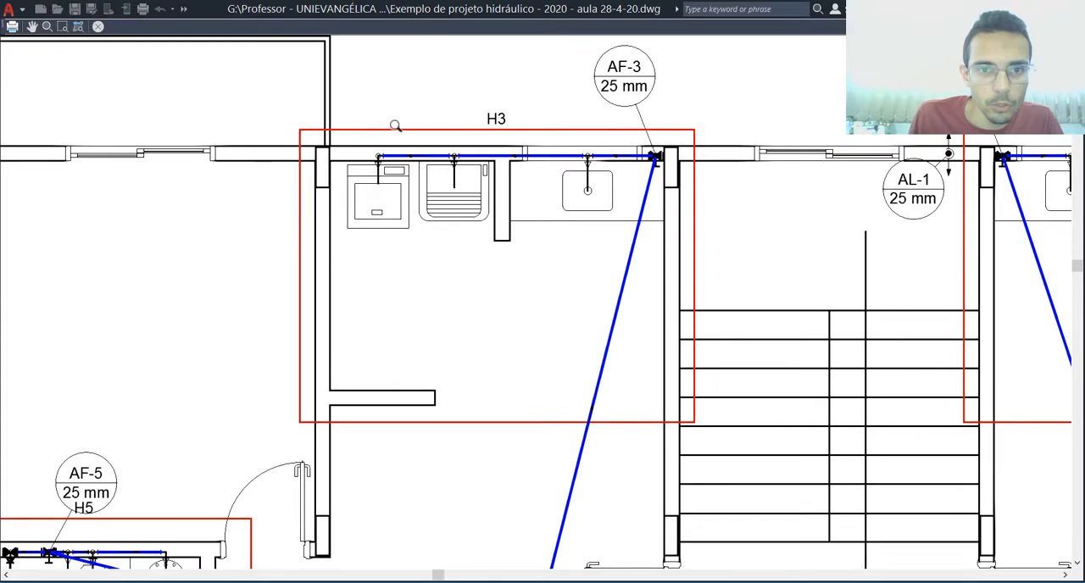
scroll(395, 126, down, 3)
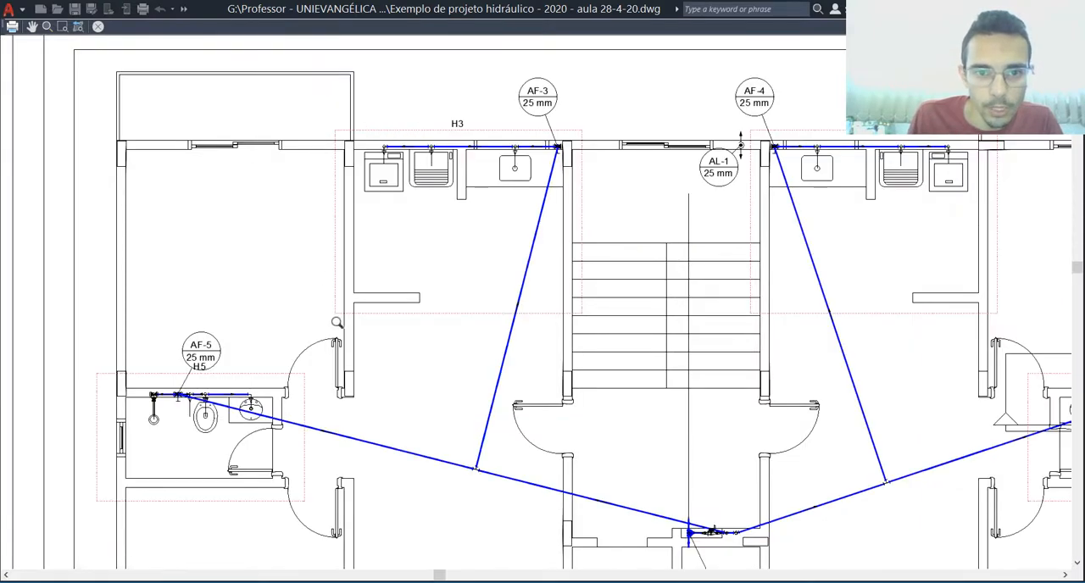
scroll(253, 311, down, 3)
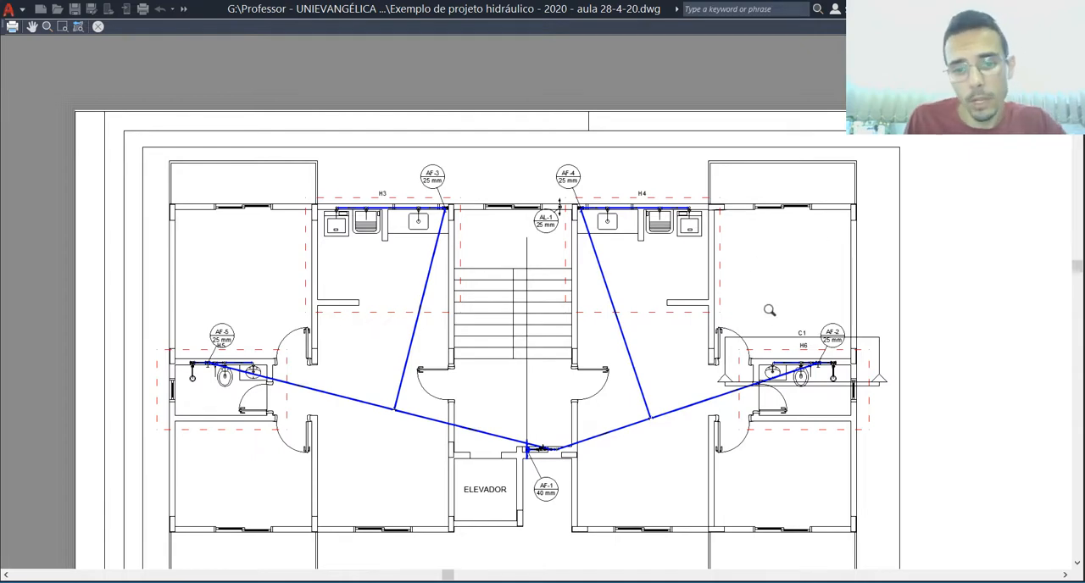
key(Escape)
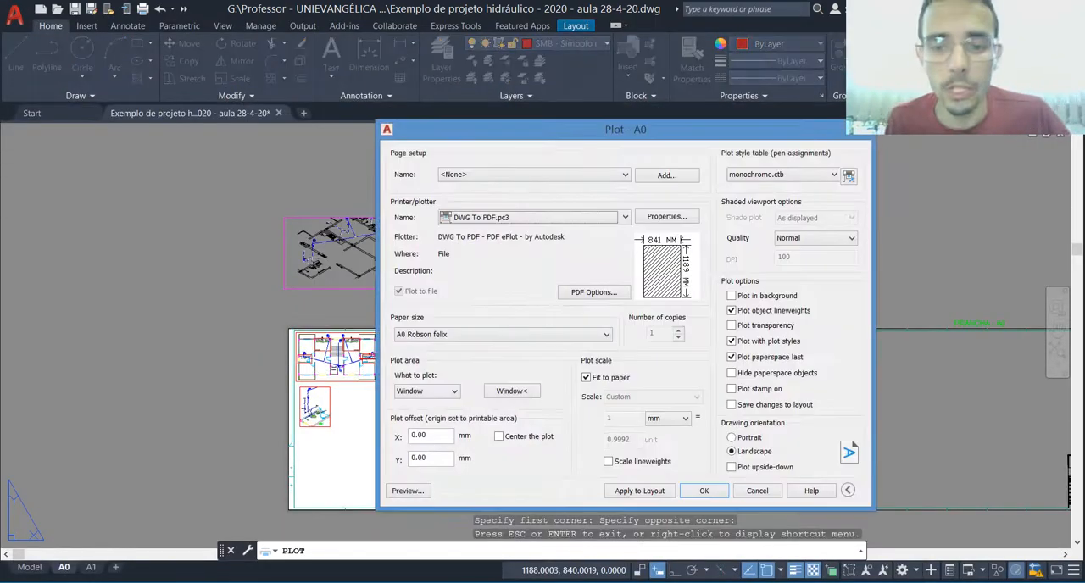
key(Escape)
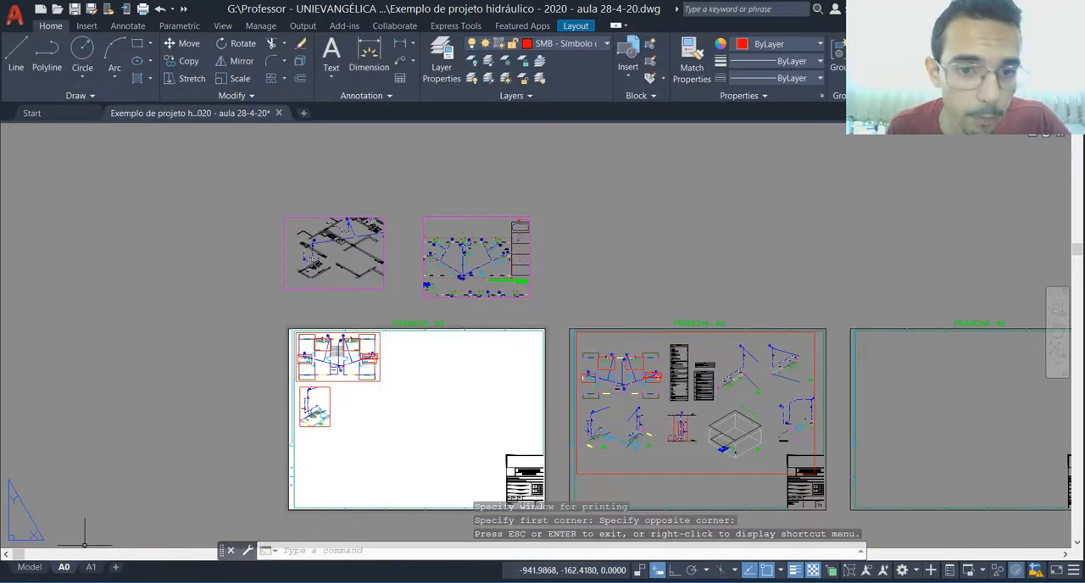
Step: Return to model space and examine the Distribuição Hidráulica - Térreo (Bloco A) plan in the example drawings
click(30, 567)
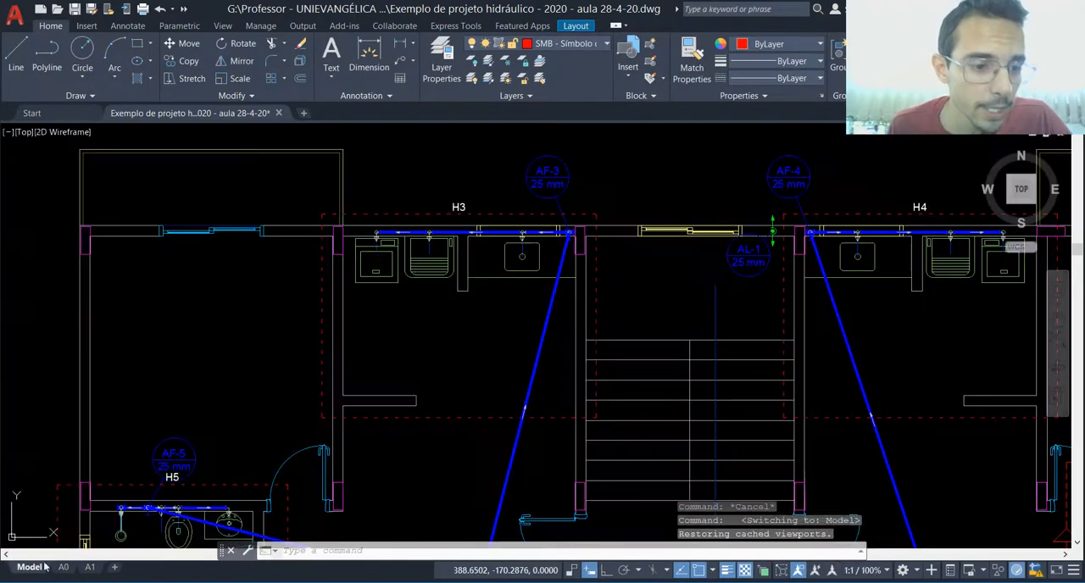
scroll(559, 338, down, 10)
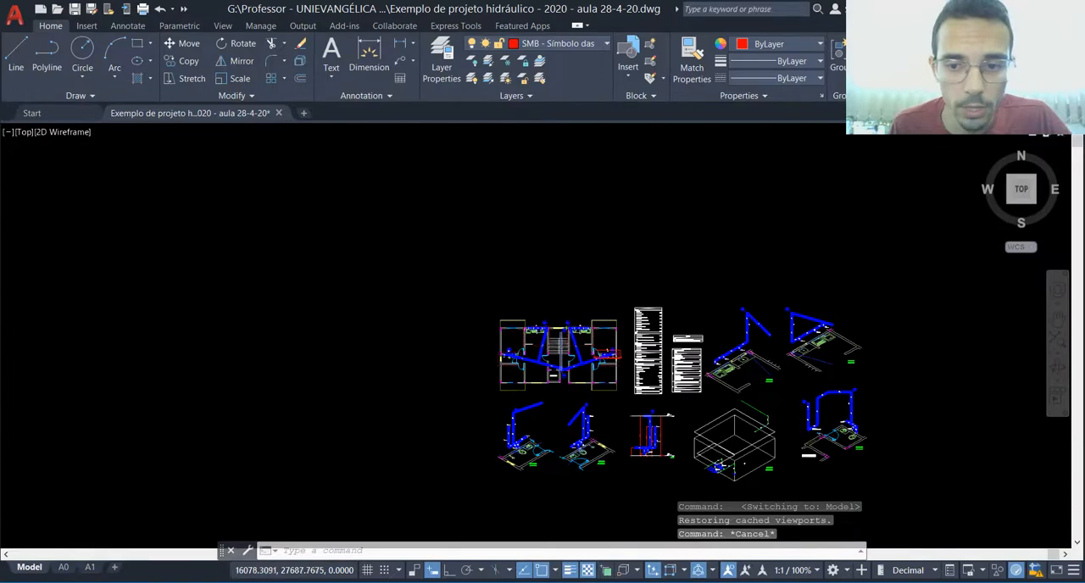
scroll(164, 381, up, 10)
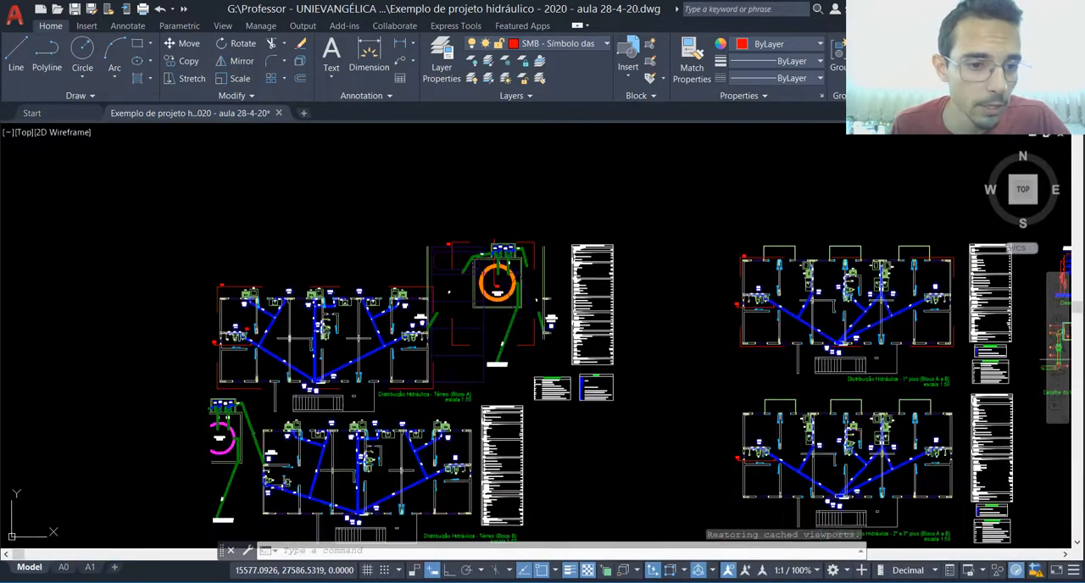
scroll(334, 302, up, 6)
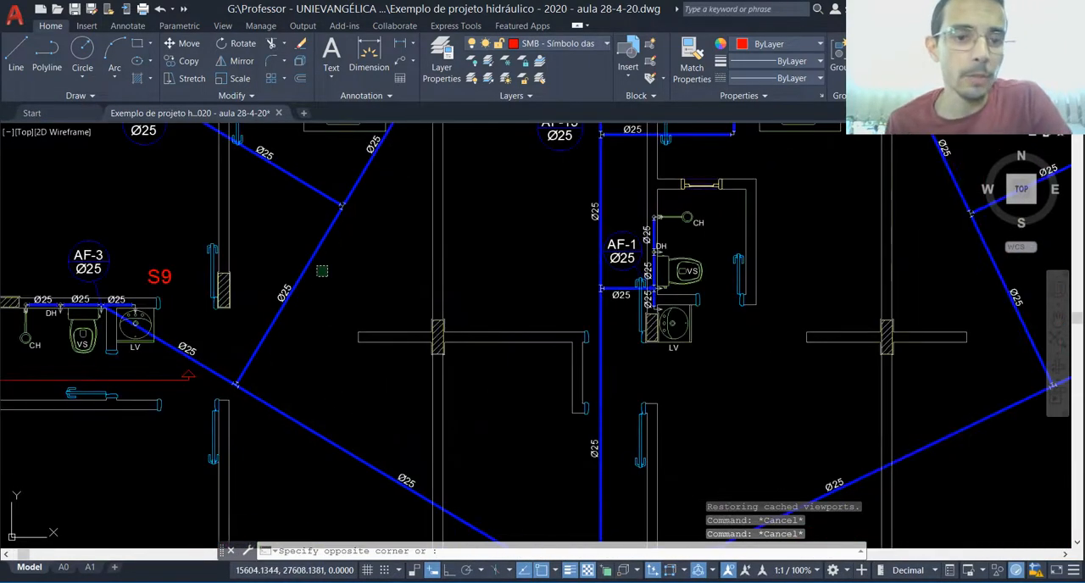
click(312, 254)
key(Escape)
key(Escape)
scroll(316, 312, down, 2)
scroll(313, 306, down, 3)
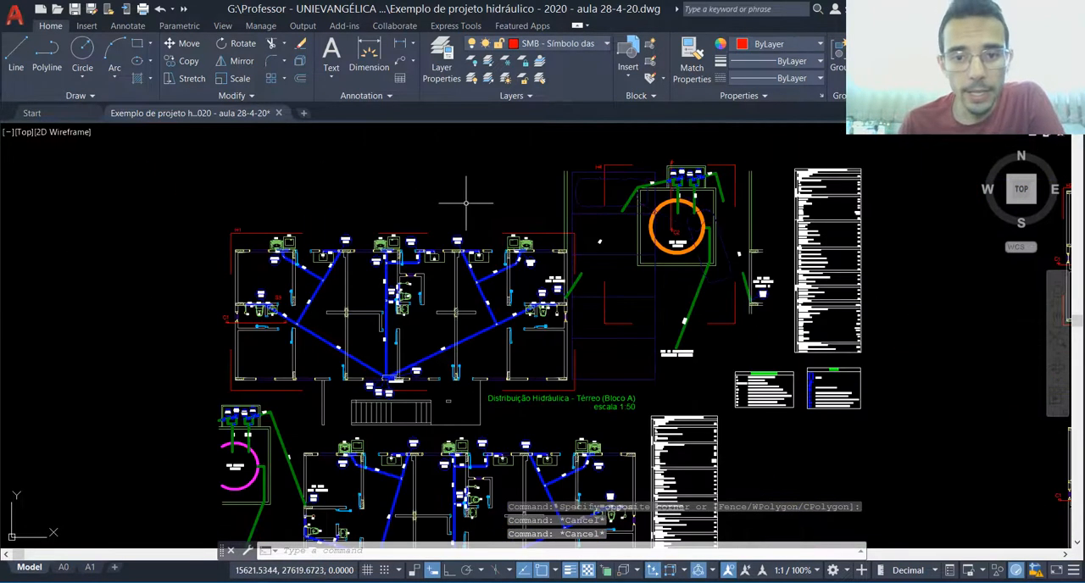
Step: Check which layer the red detail frame around the Térreo (Bloco A) plan belongs to, then deselect it
click(544, 229)
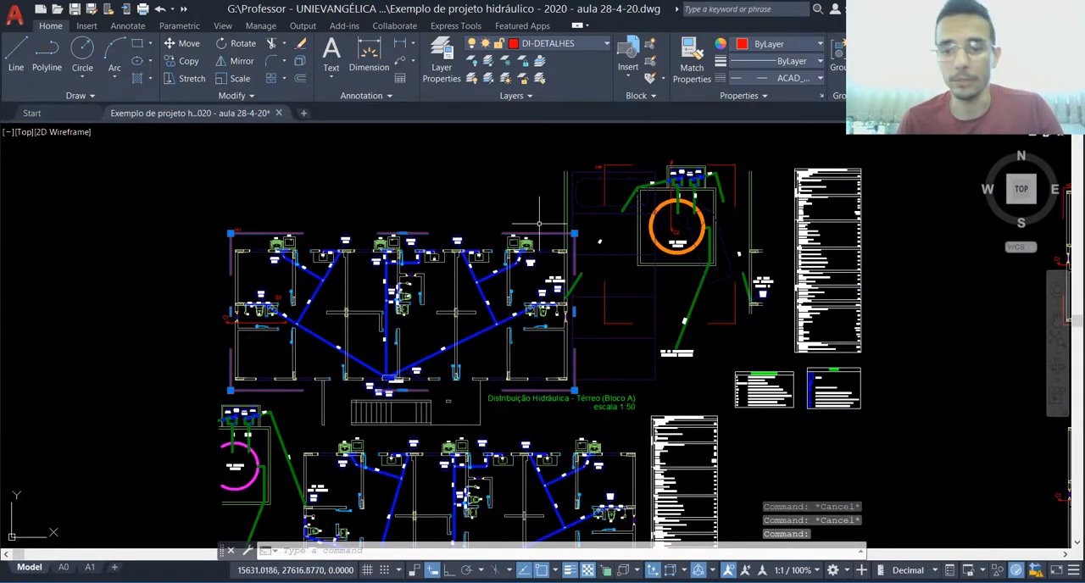
scroll(637, 229, down, 2)
key(Escape)
scroll(501, 246, down, 3)
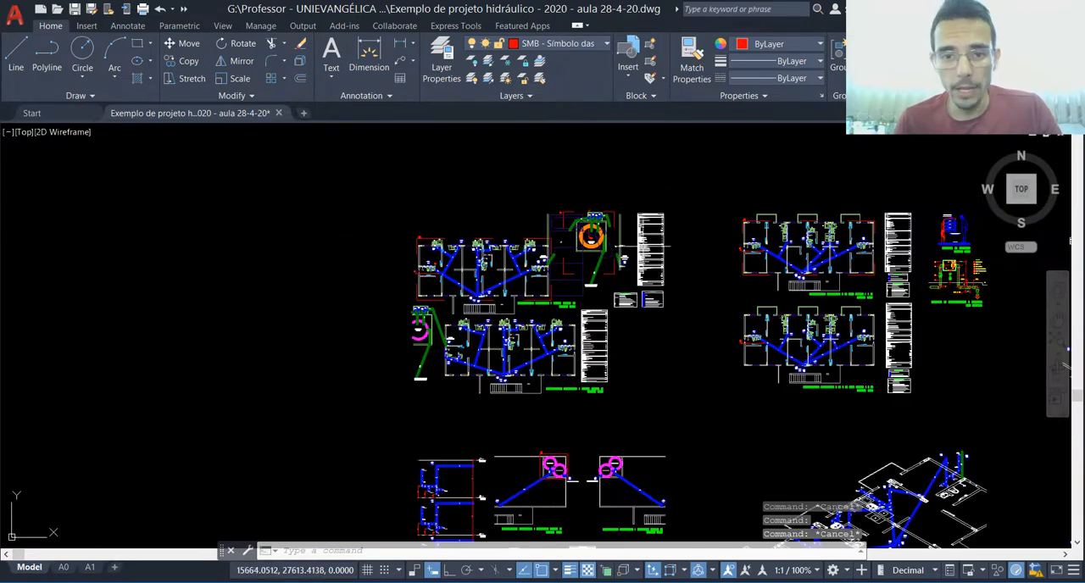
Step: Examine the lower reservoir and its green pump pipes beside the Térreo (Bloco A) plan
scroll(597, 233, up, 10)
key(Escape)
click(589, 243)
click(572, 240)
key(Escape)
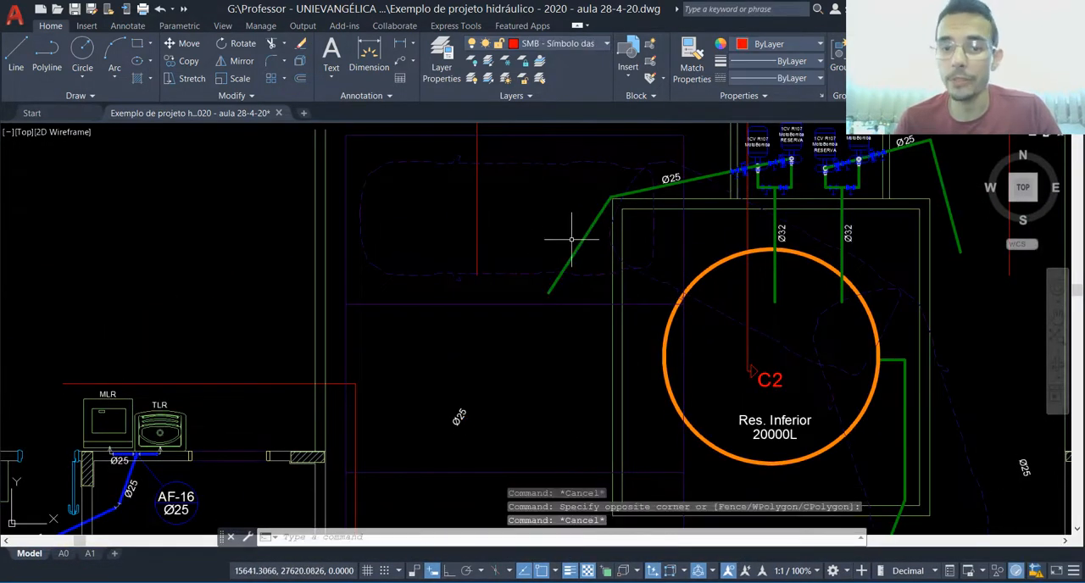
key(Escape)
scroll(556, 224, down, 10)
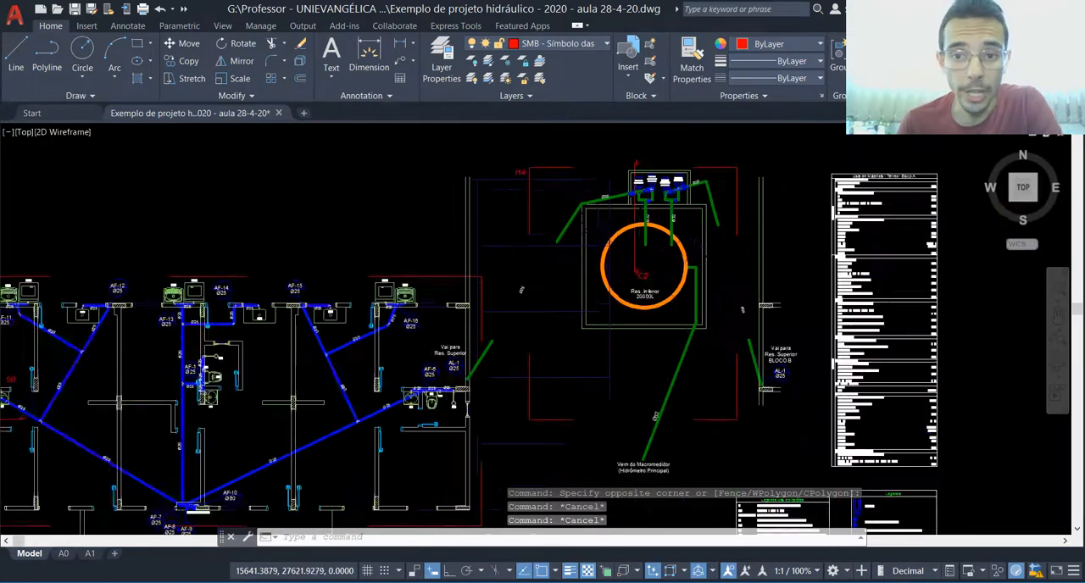
Step: Examine the Detalhe da Medição and the neighbouring Detalhe do Macromedidor drawing
scroll(446, 316, down, 2)
scroll(796, 256, up, 6)
scroll(598, 246, up, 5)
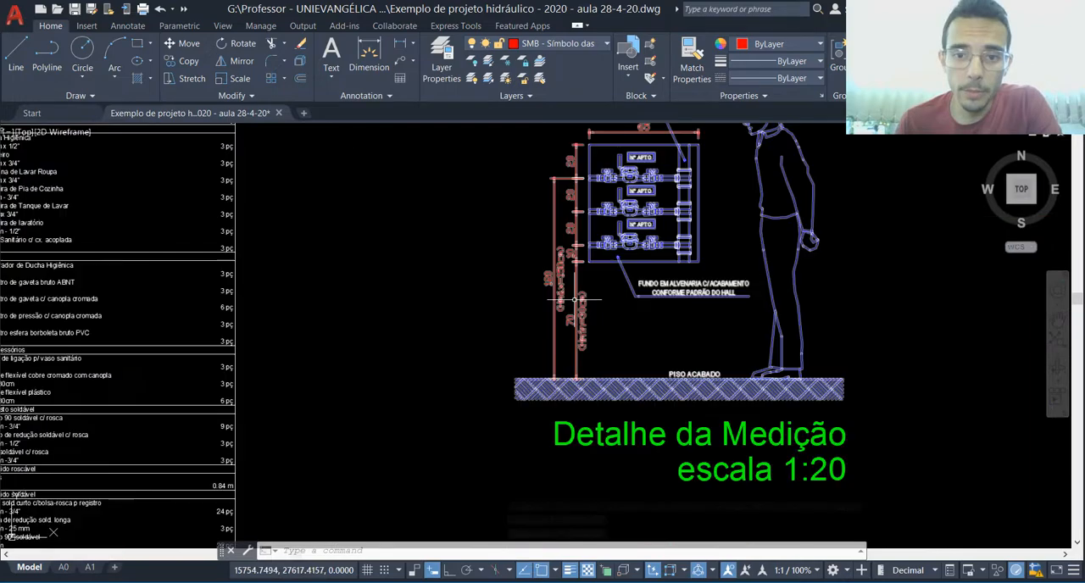
click(607, 299)
key(Escape)
scroll(631, 360, down, 5)
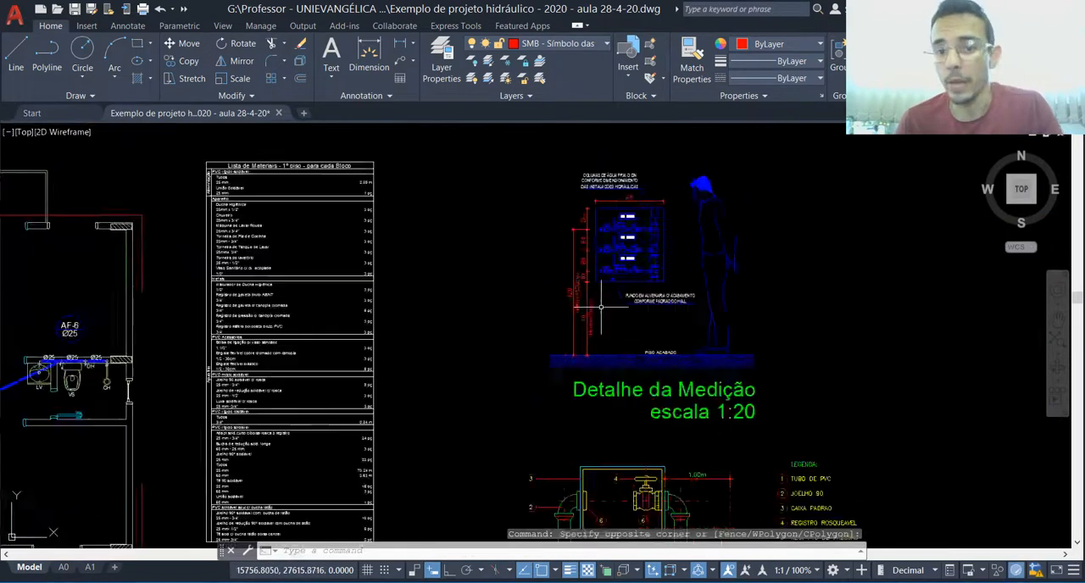
scroll(606, 404, up, 2)
scroll(585, 336, down, 2)
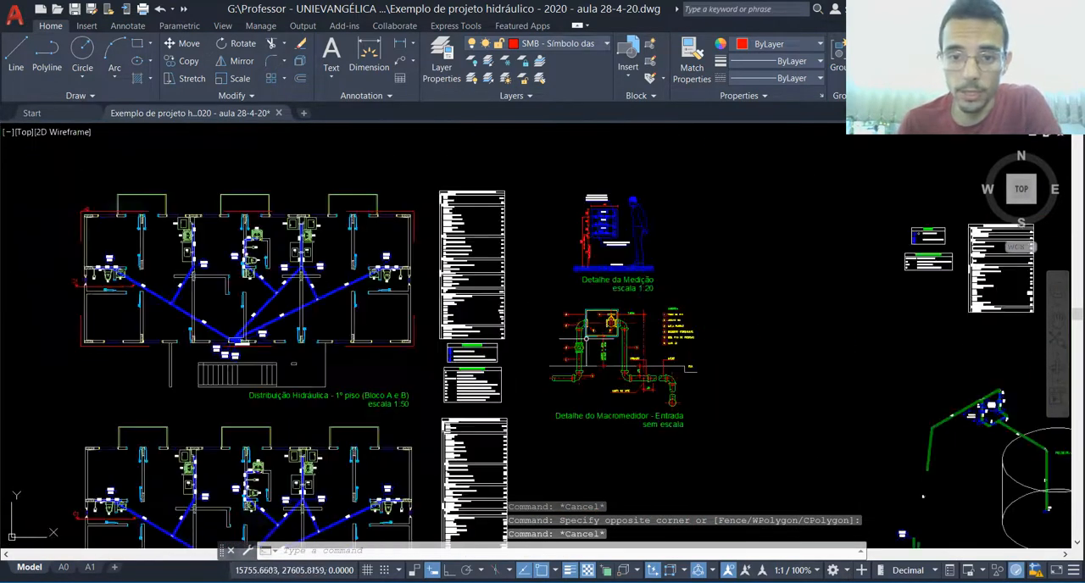
scroll(631, 200, up, 3)
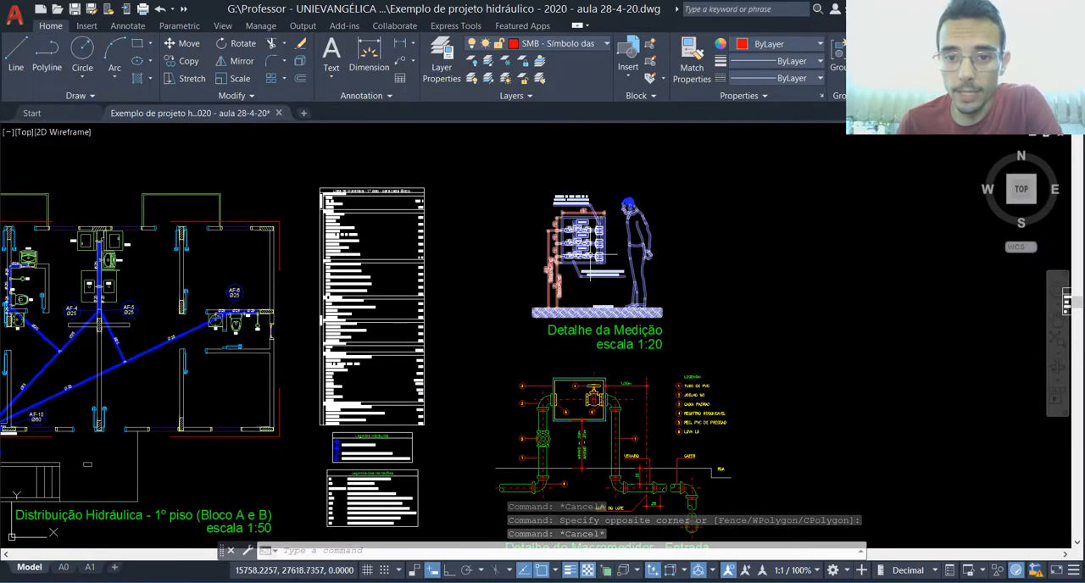
scroll(651, 194, up, 3)
scroll(661, 208, down, 2)
scroll(676, 223, up, 2)
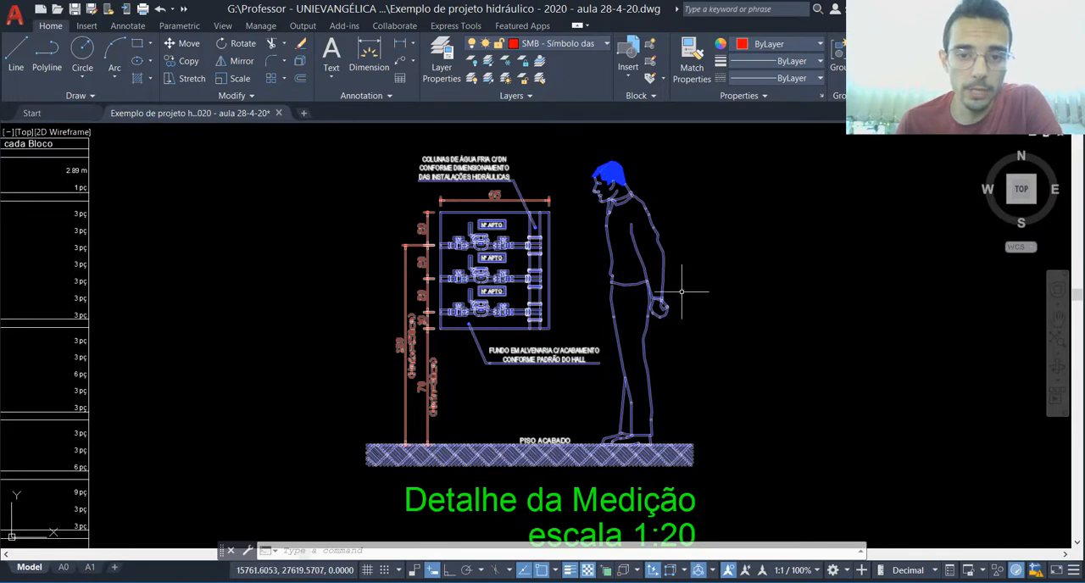
Step: Open the medição block of the Detalhe da Medição in the block editor
click(733, 269)
click(545, 343)
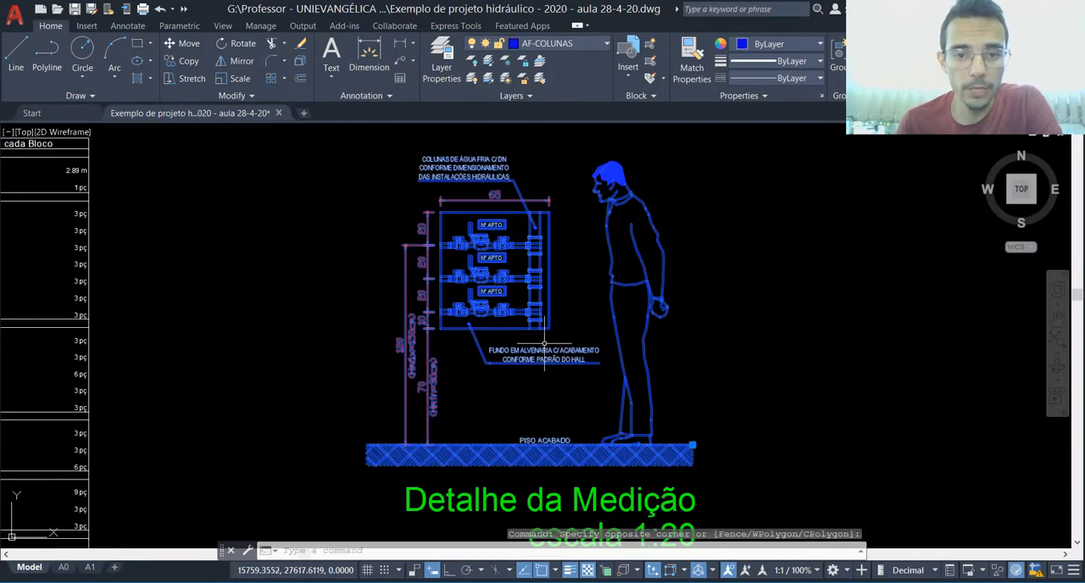
double_click(543, 286)
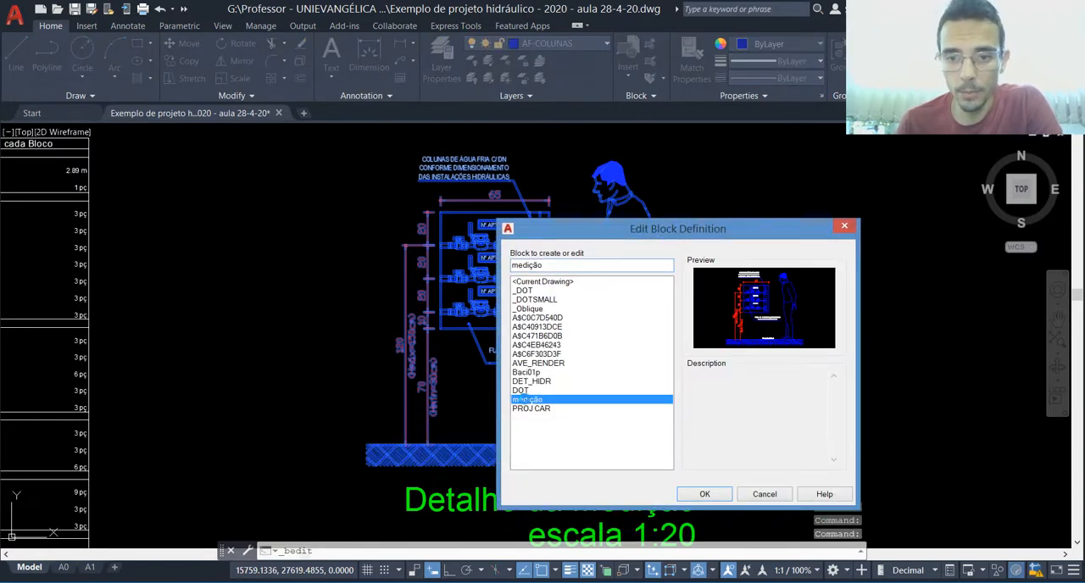
double_click(525, 400)
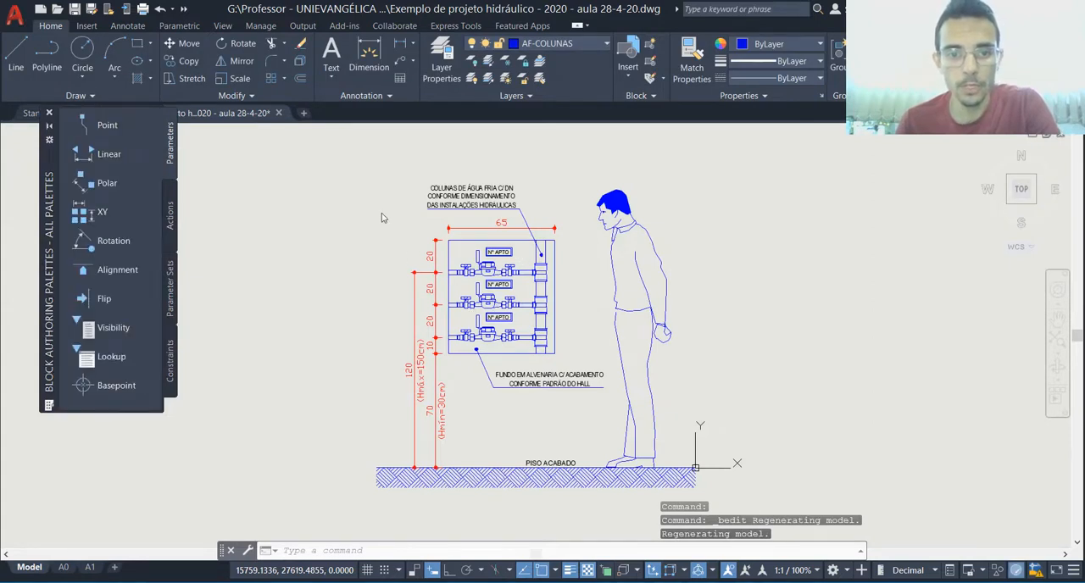
Step: Erase the lowest water meter assembly and its Nº APTO label from the meter box
click(423, 245)
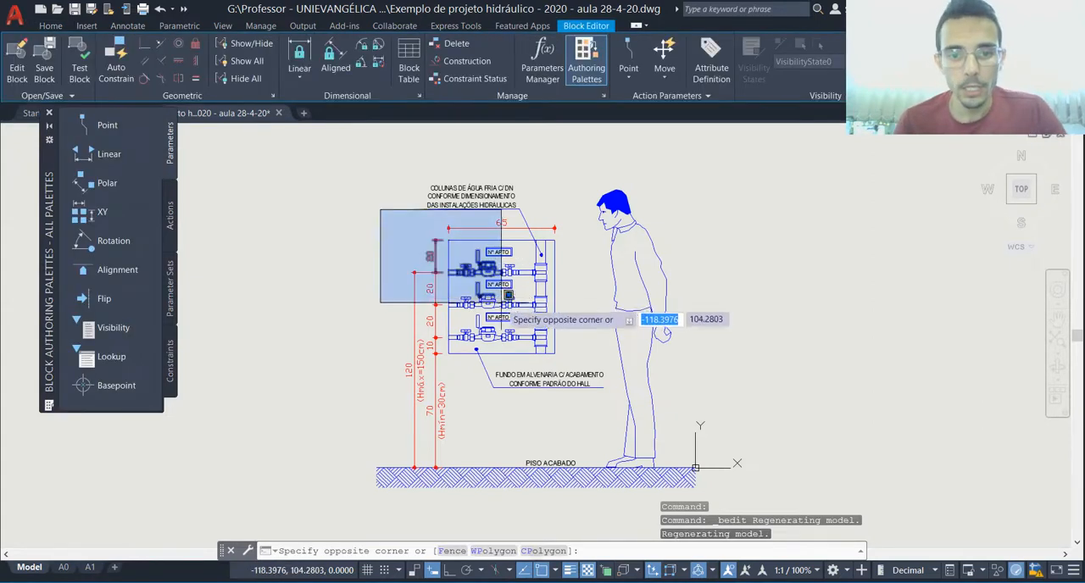
key(Escape)
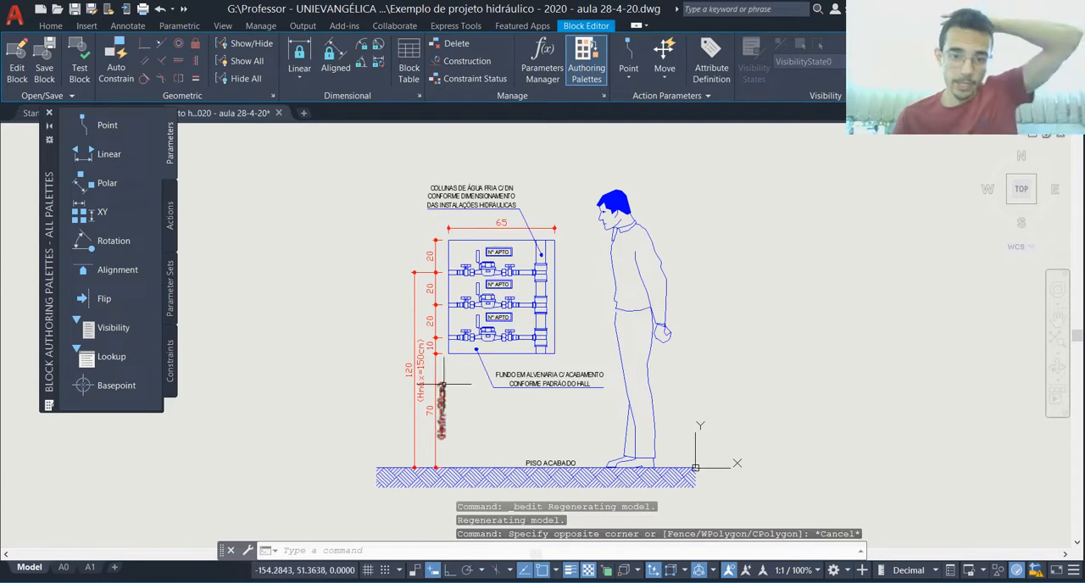
scroll(451, 435, up, 2)
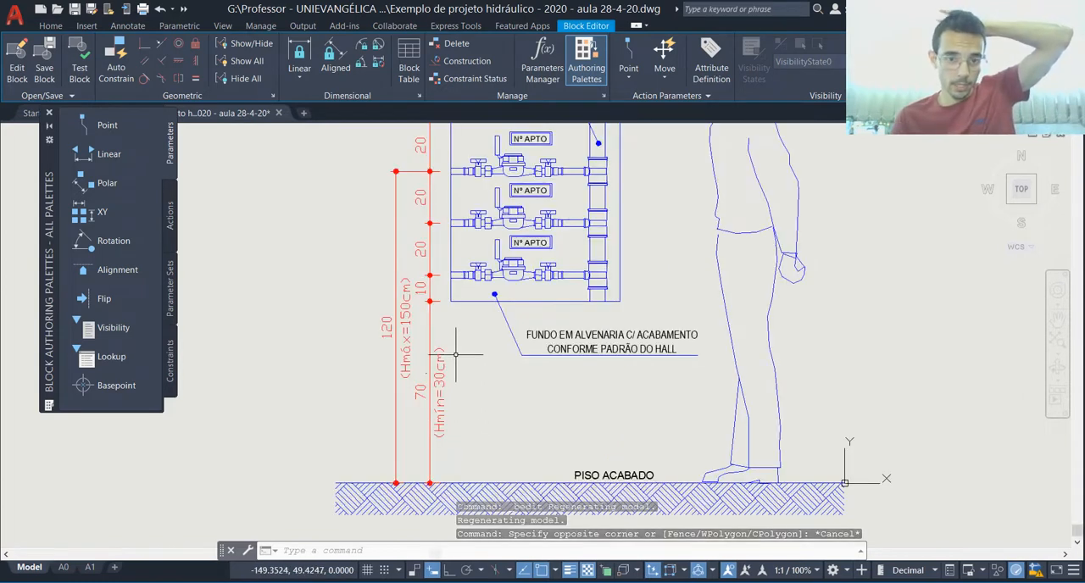
scroll(545, 251, up, 4)
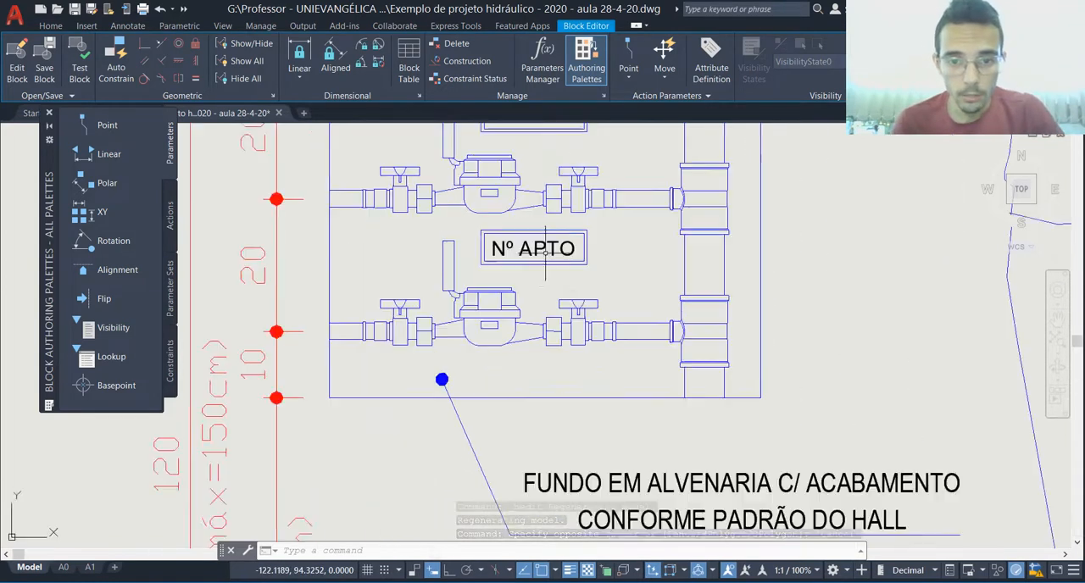
click(630, 273)
click(371, 343)
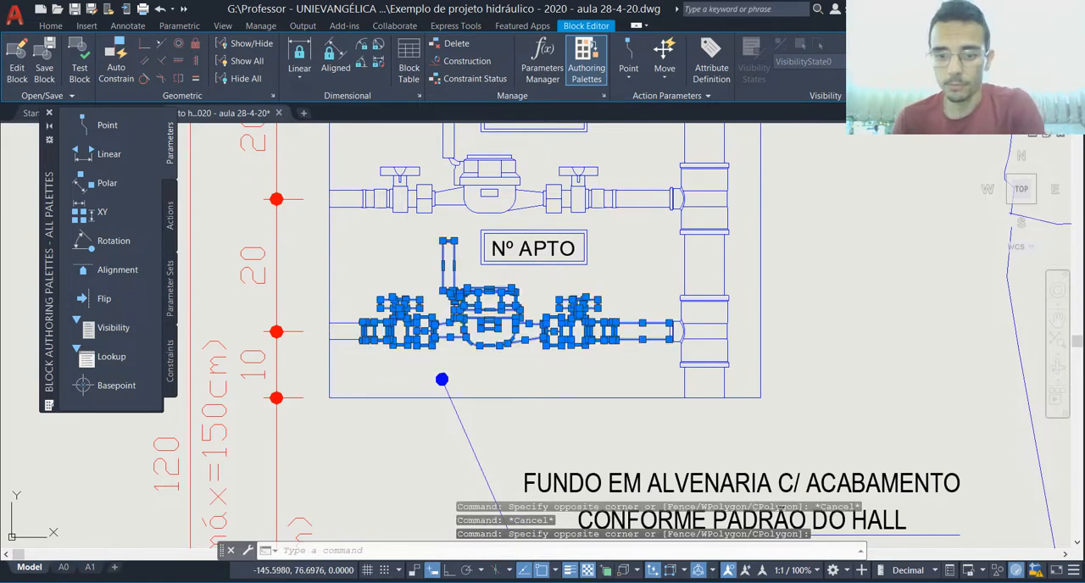
key(Delete)
click(458, 223)
click(598, 297)
key(Delete)
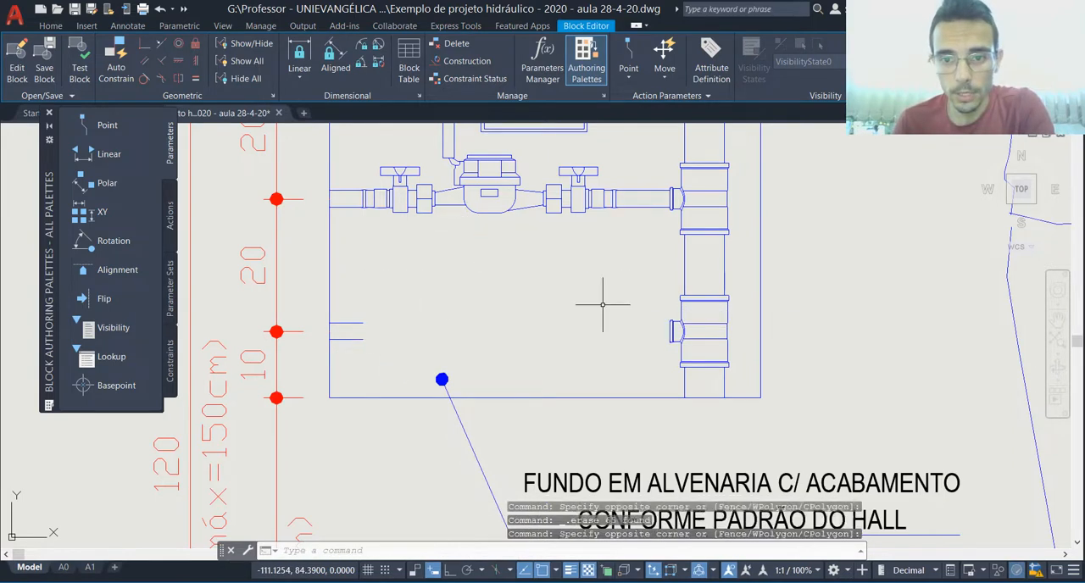
Step: Erase the lowest tee on the water column and the two leftover pipe lines at the box's left side
click(637, 276)
click(750, 394)
key(Delete)
click(310, 310)
click(393, 366)
Step: Move the meter box's bottom edge straight up with ortho on, to just below the remaining meters, about 88 cm above the floor
scroll(393, 444, down, 2)
click(475, 410)
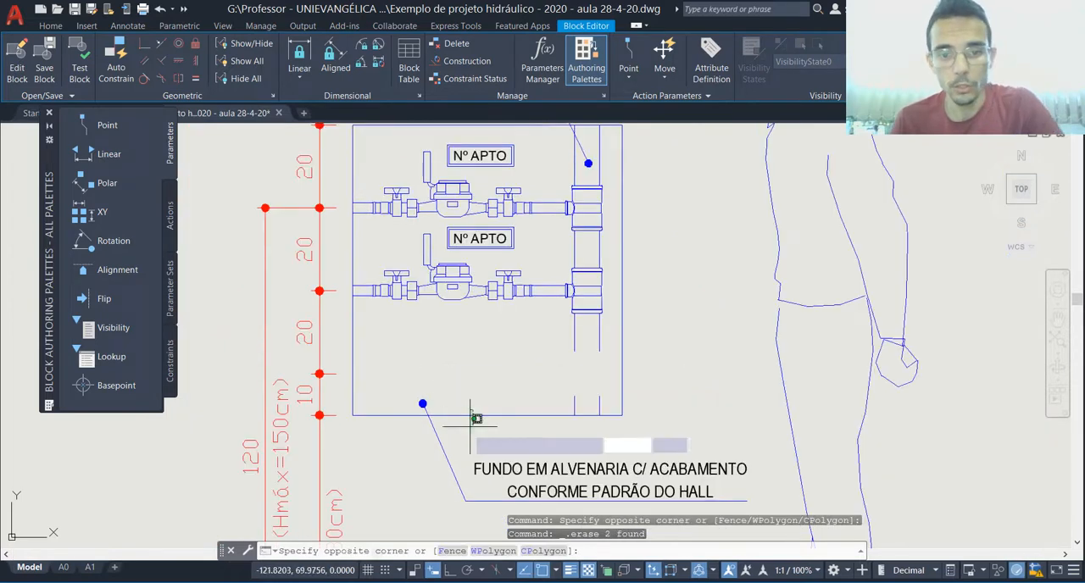
click(465, 435)
scroll(464, 435, down, 2)
scroll(545, 334, up, 2)
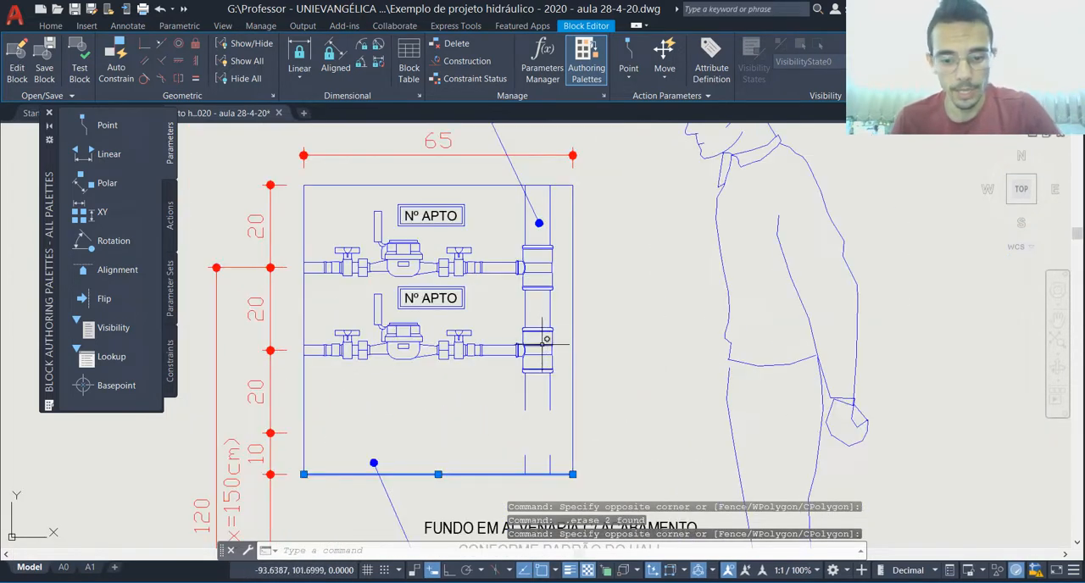
text(m)
key(Return)
click(644, 429)
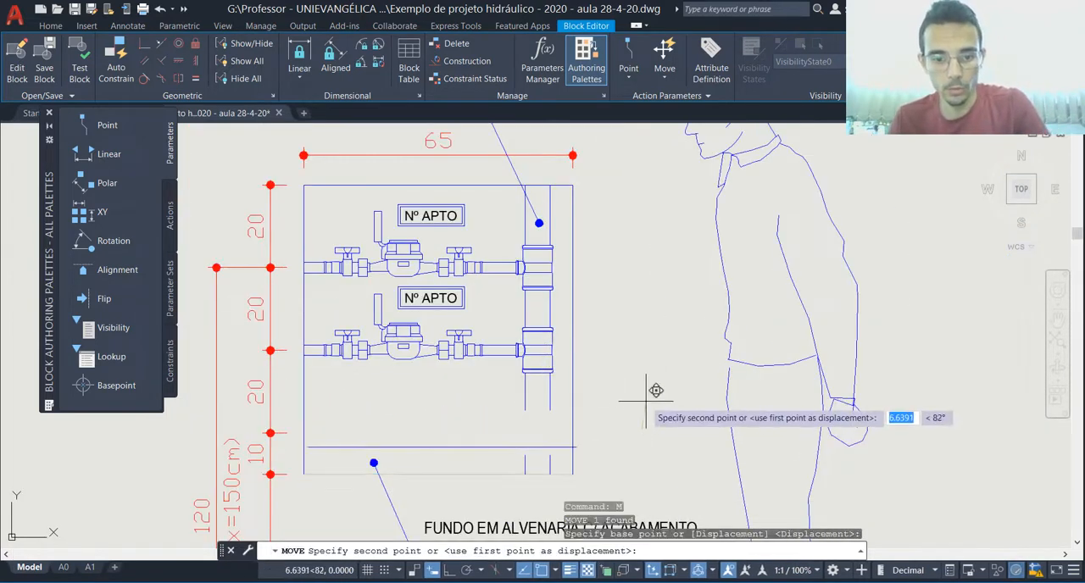
key(F8)
click(637, 354)
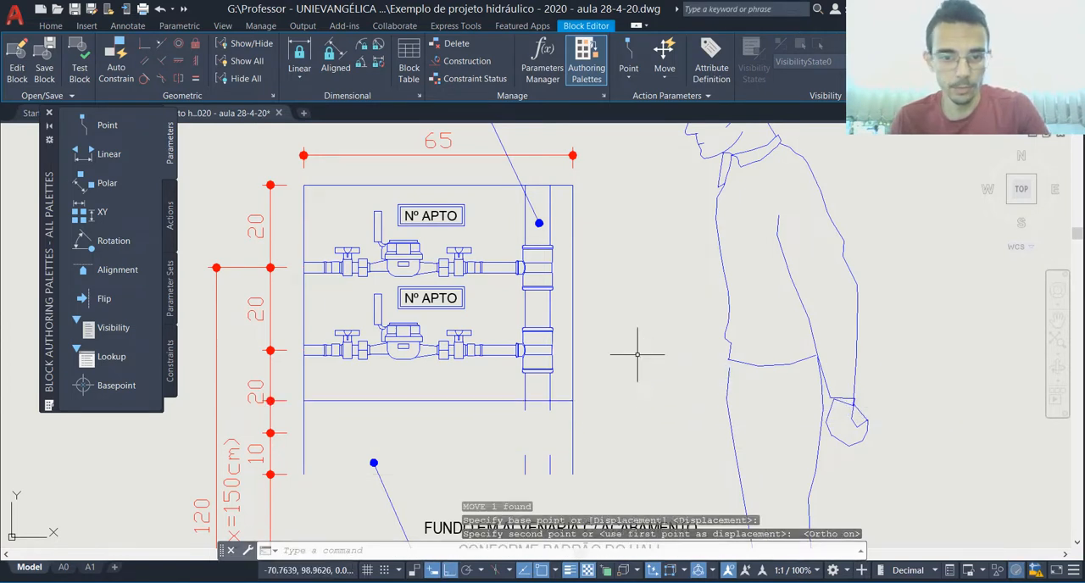
key(Escape)
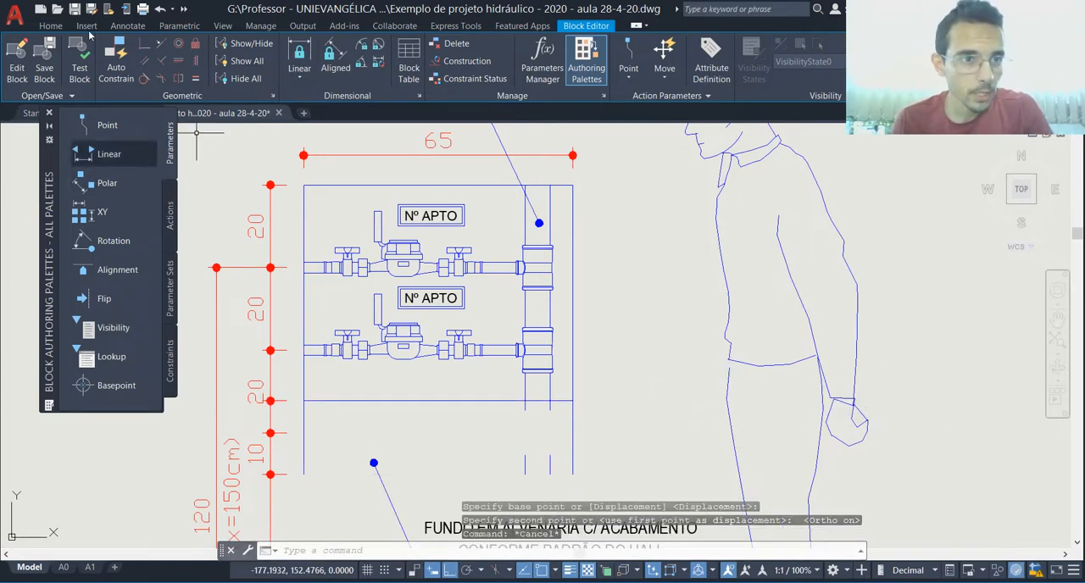
Step: Trim the water column and the box's right side below the raised bottom edge using a fence
click(51, 27)
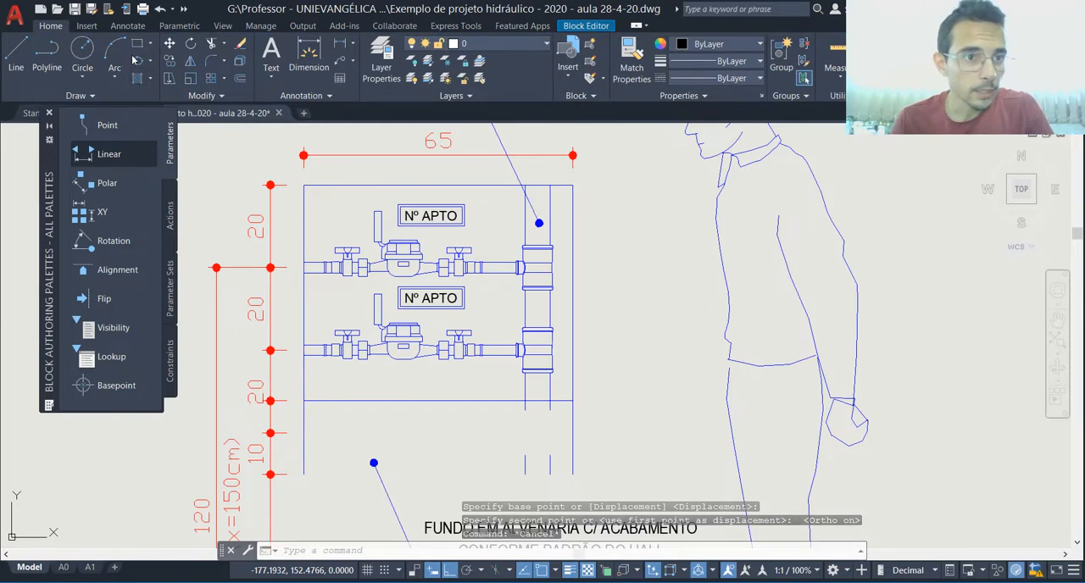
click(211, 43)
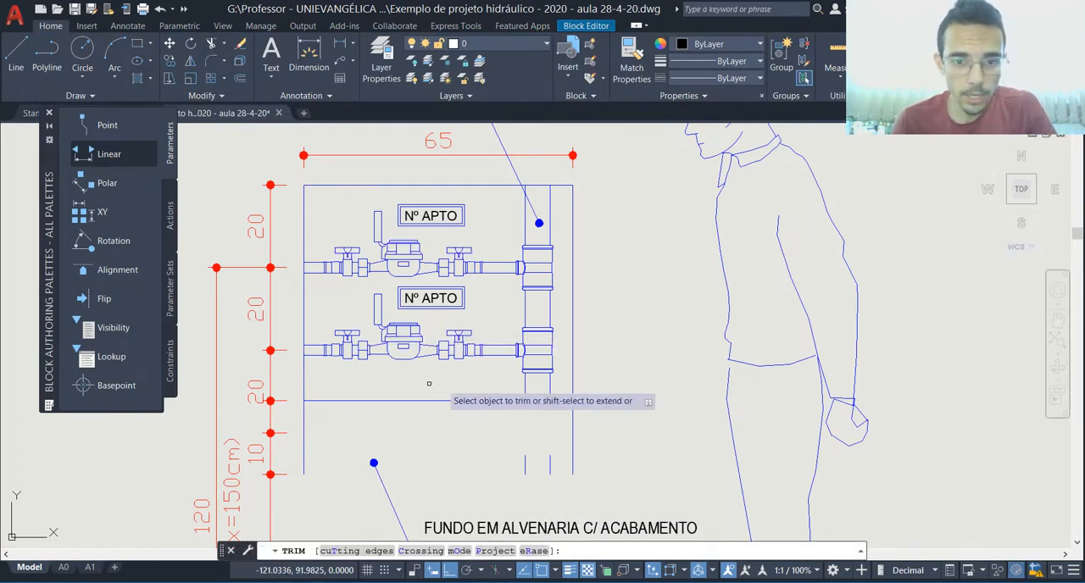
click(427, 410)
click(442, 386)
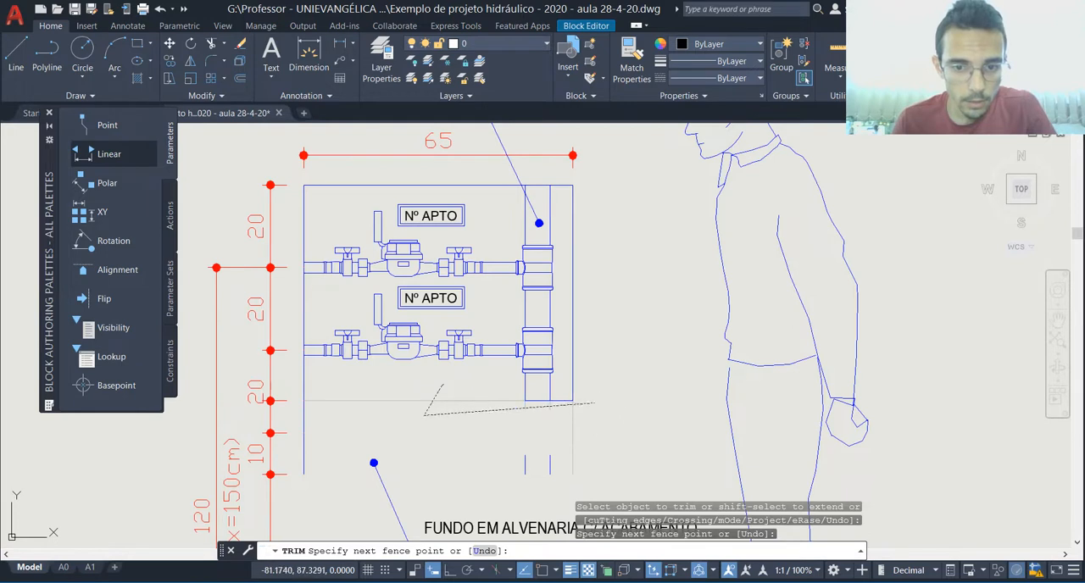
key(Return)
key(Escape)
key(Escape)
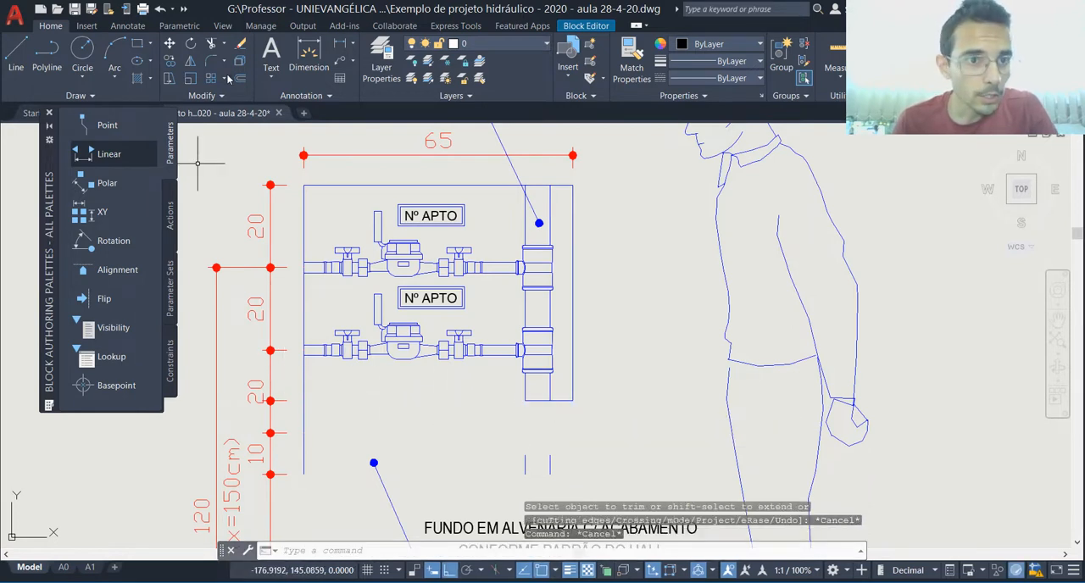
Step: Close the box's lower left corner by chamfering its left side and bottom edge with both distances set to 0
click(224, 64)
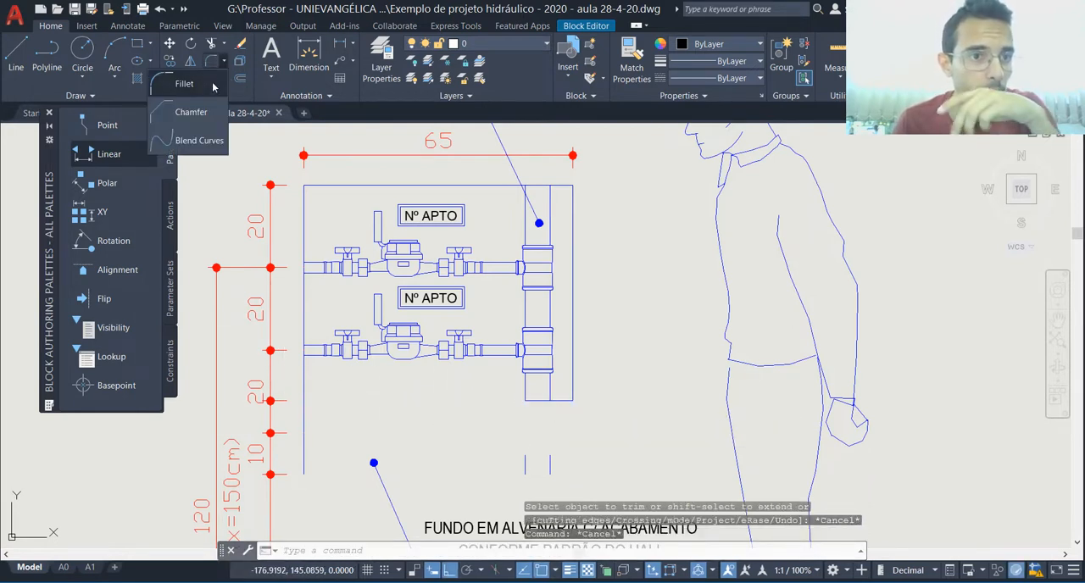
click(194, 115)
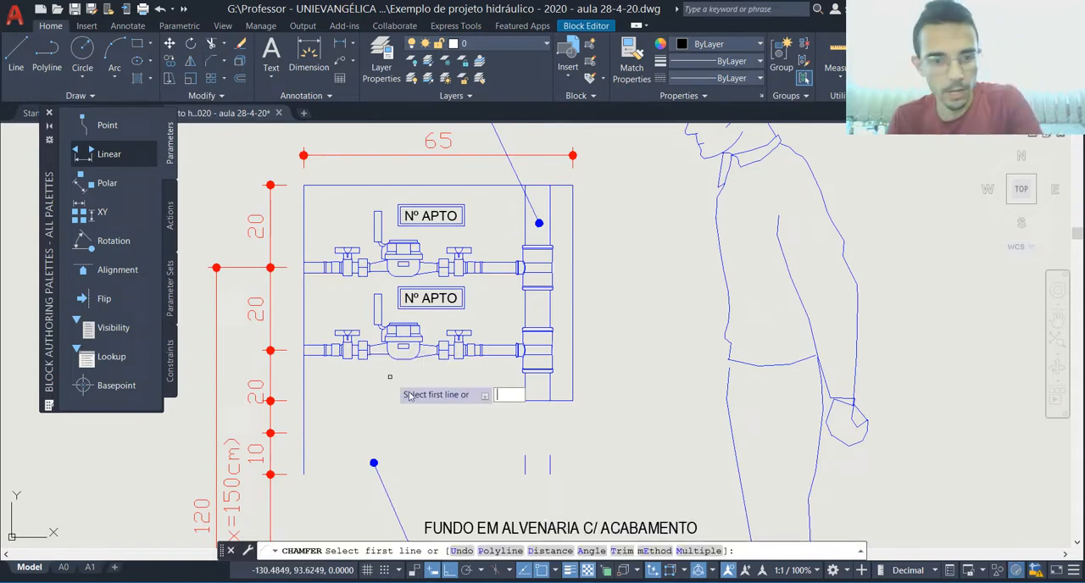
text(d)
key(Return)
text(0)
key(Return)
text(0)
key(Return)
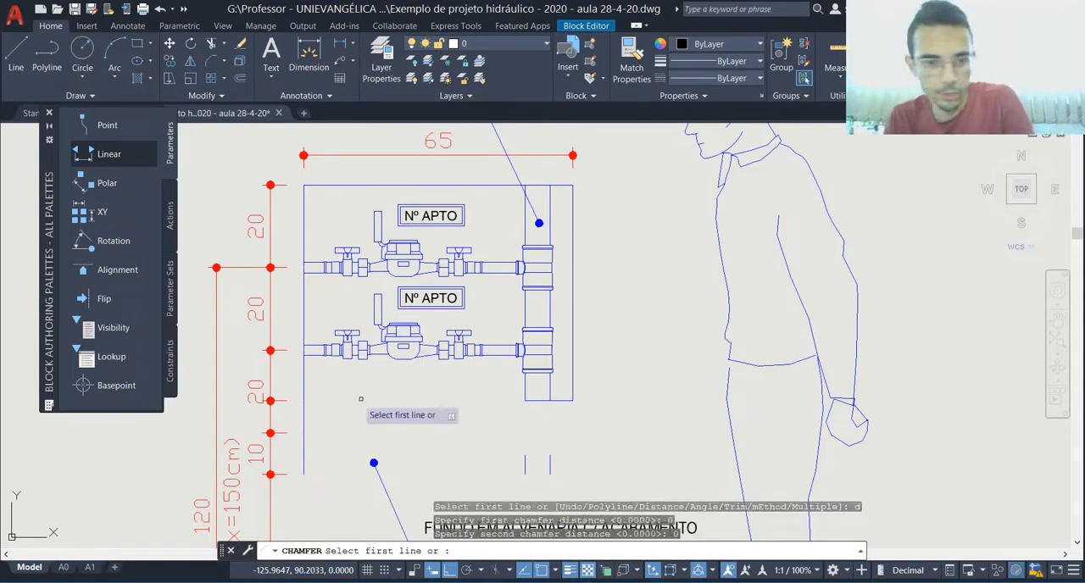
click(303, 400)
click(532, 400)
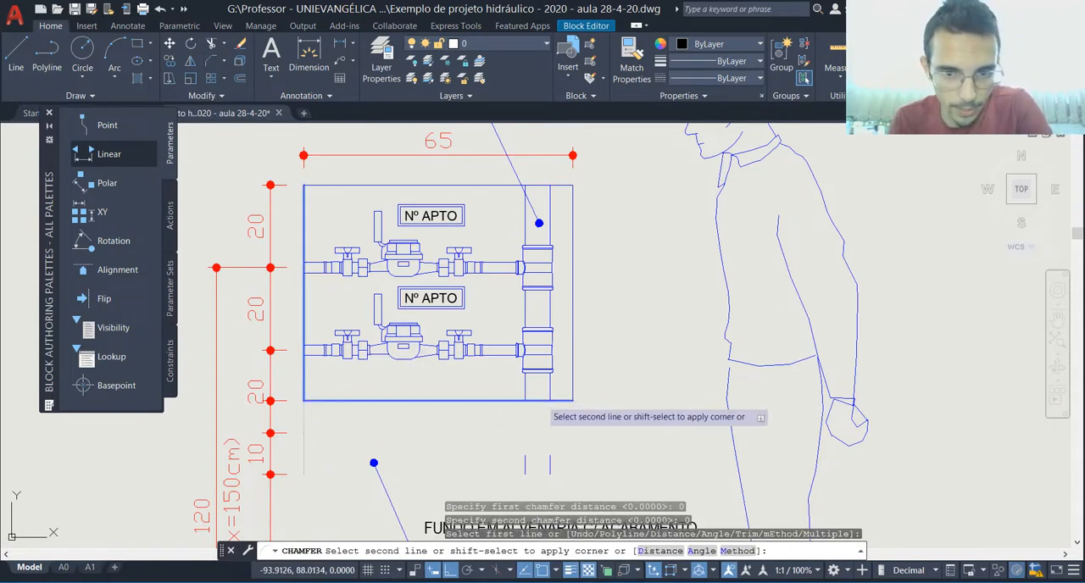
Step: Erase the two leftover column pipe lines below the meter box
click(500, 430)
click(551, 472)
key(Delete)
key(Escape)
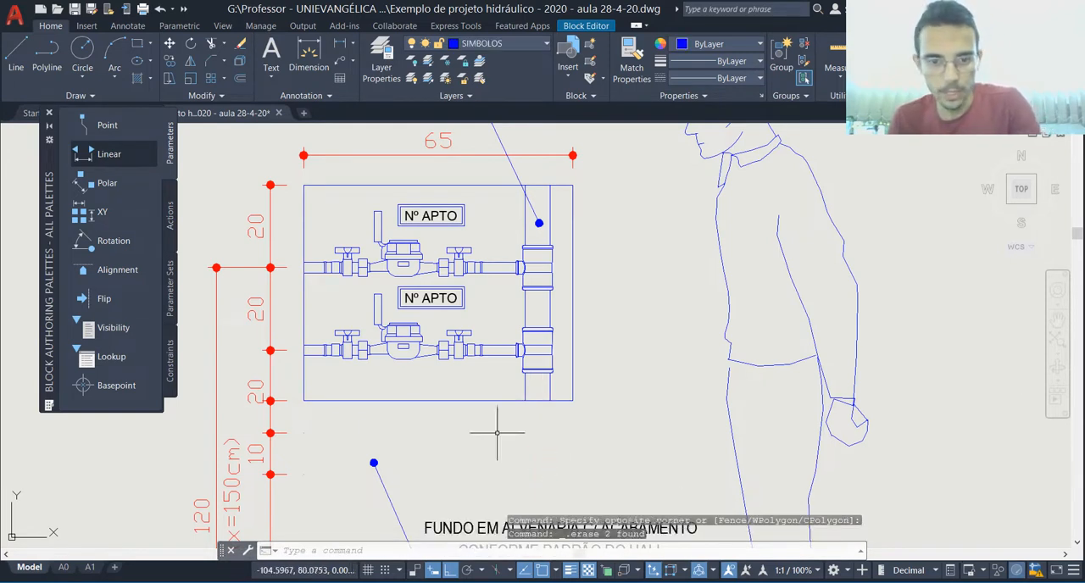
Step: Erase the vertical 10 dimension below the meter box
scroll(412, 356, down, 2)
click(315, 417)
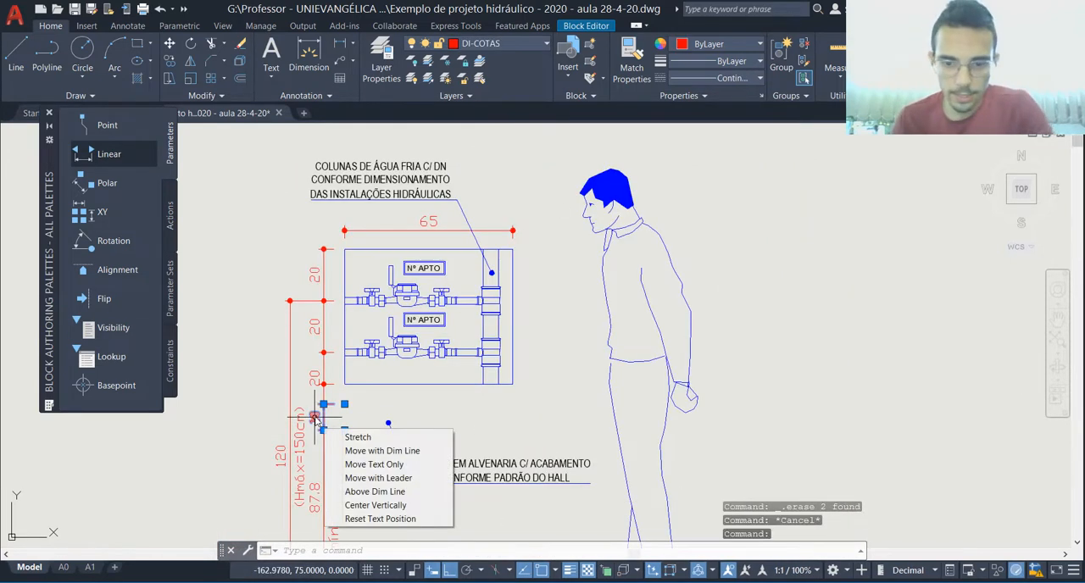
scroll(333, 350, down, 2)
key(Delete)
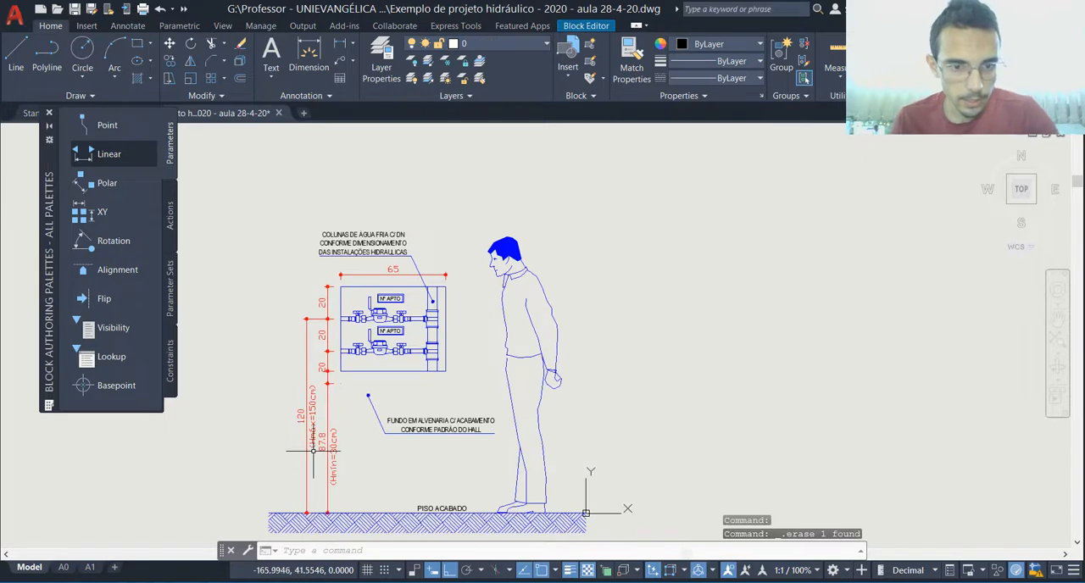
Step: Stretch the lowest vertical 20 dimension to end at the box's raised bottom edge and reposition its text beside it
scroll(327, 400, up, 2)
key(Escape)
click(356, 370)
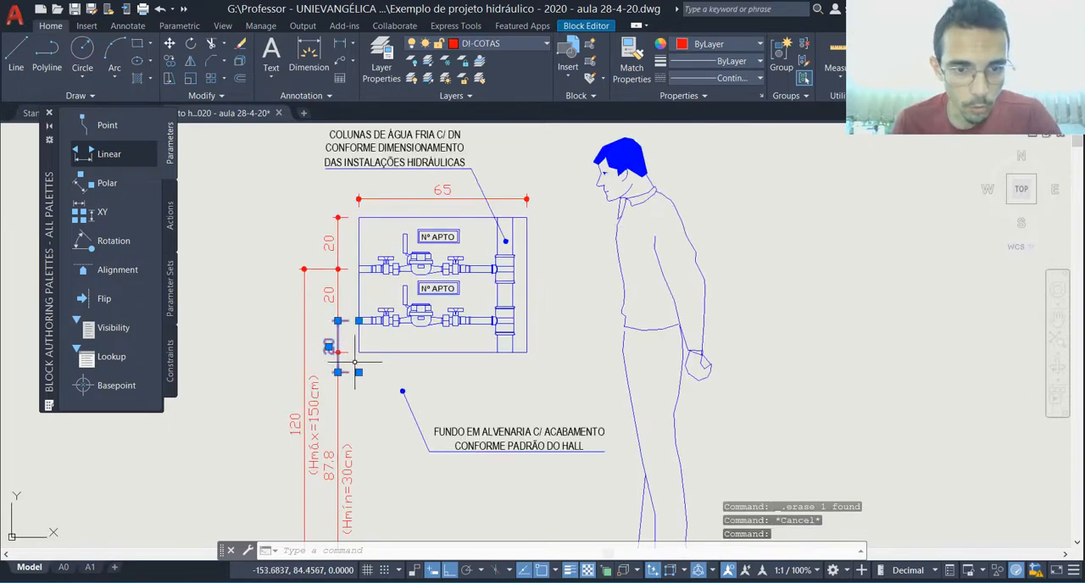
click(338, 372)
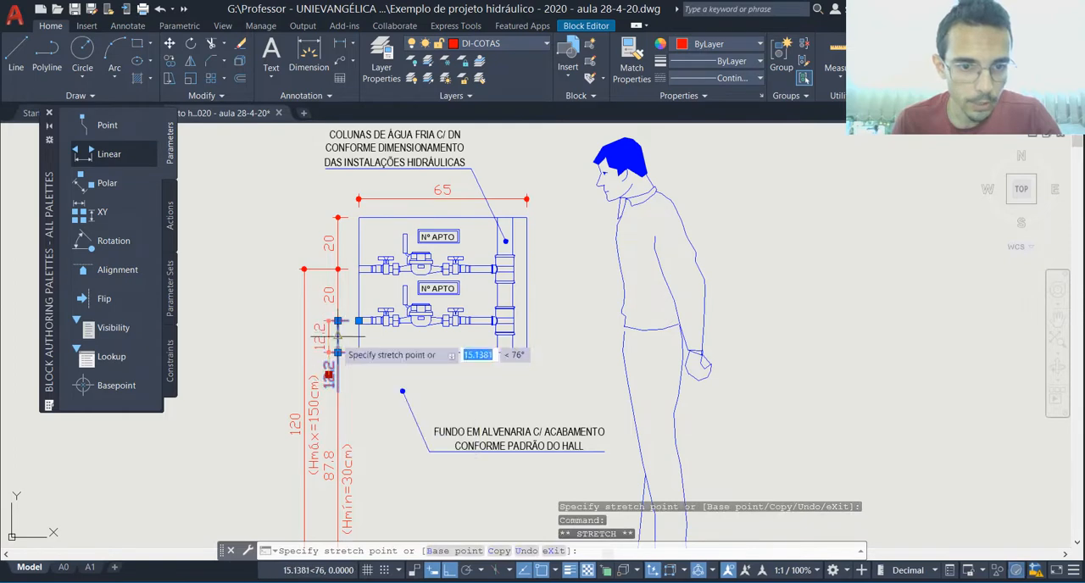
key(Escape)
Step: Examine the edited meter box and its height dimensions above the finished floor
scroll(347, 354, down, 4)
scroll(336, 450, up, 4)
scroll(347, 252, down, 2)
scroll(361, 144, up, 2)
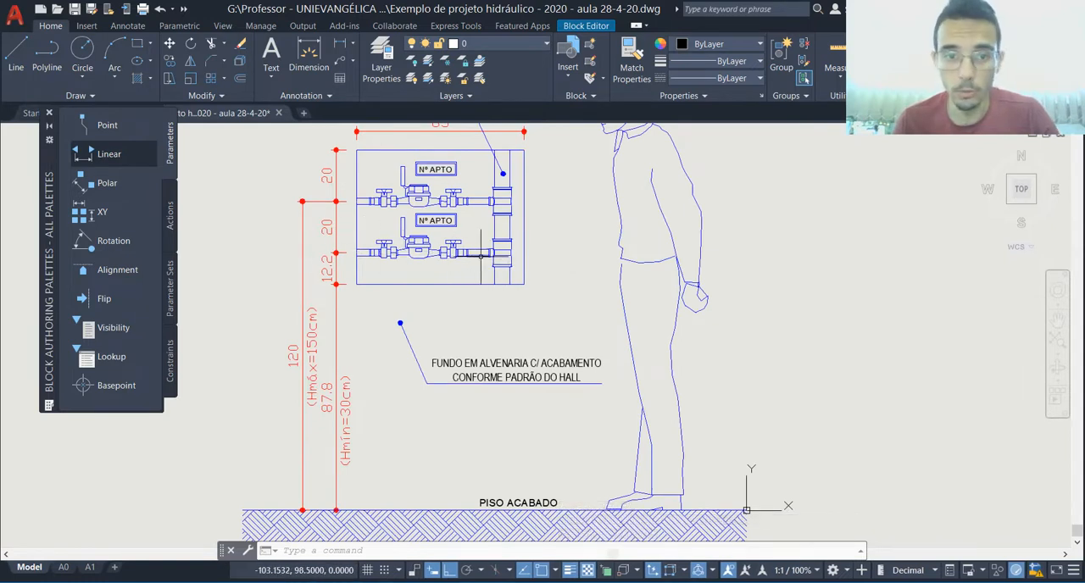
key(Escape)
key(Escape)
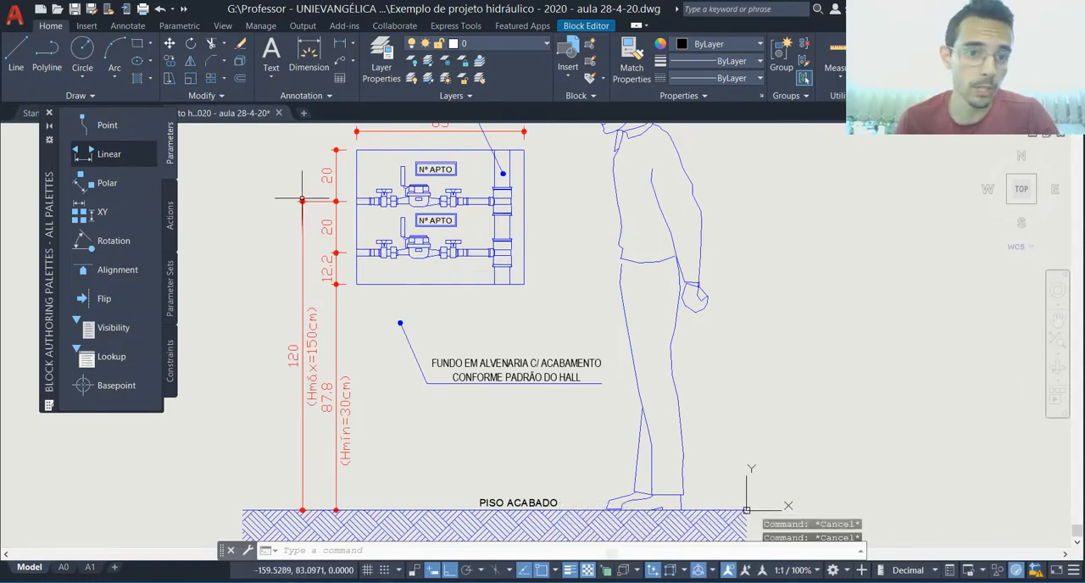
click(320, 190)
click(293, 217)
key(Escape)
scroll(356, 312, down, 2)
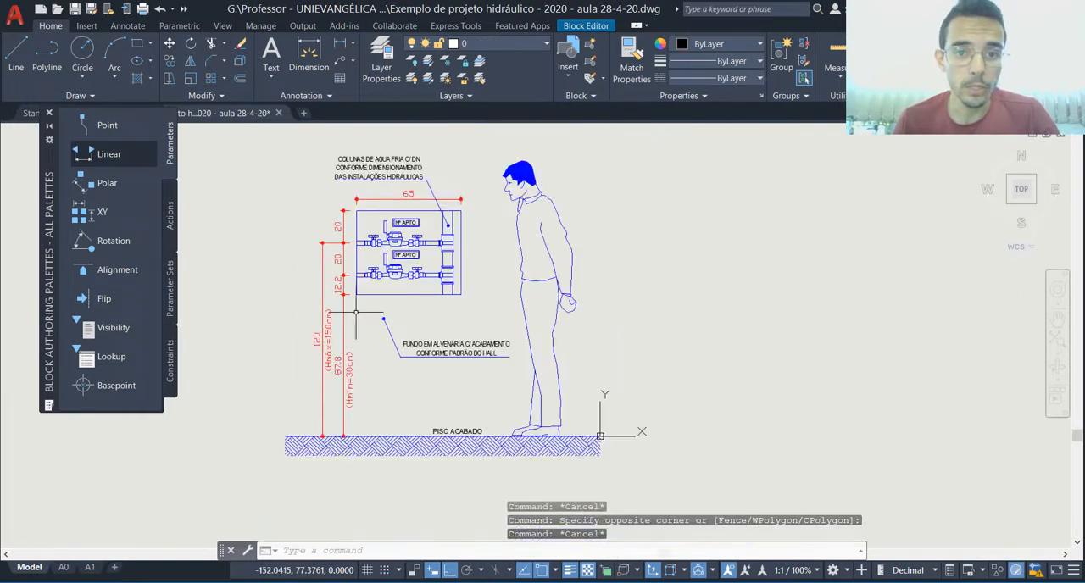
key(Escape)
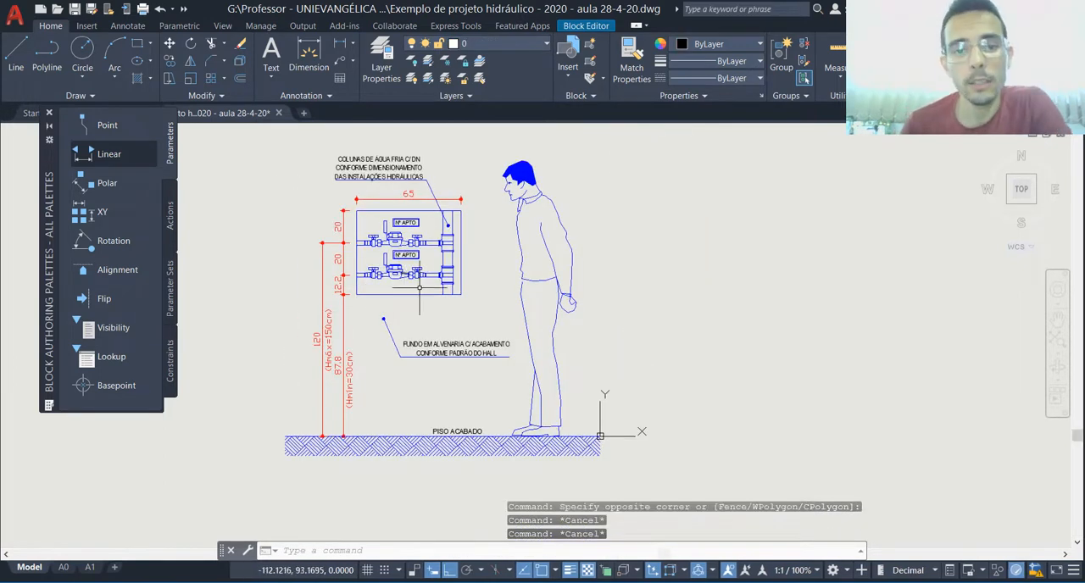
Step: Close the block editor, saving the changes to the medição block
scroll(479, 305, down, 4)
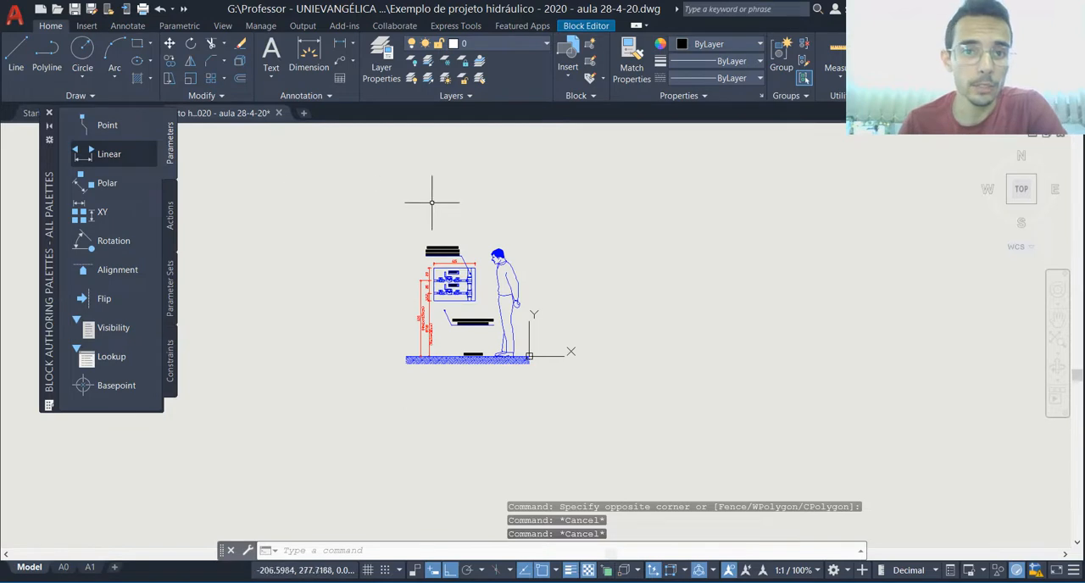
scroll(445, 225, up, 2)
click(586, 26)
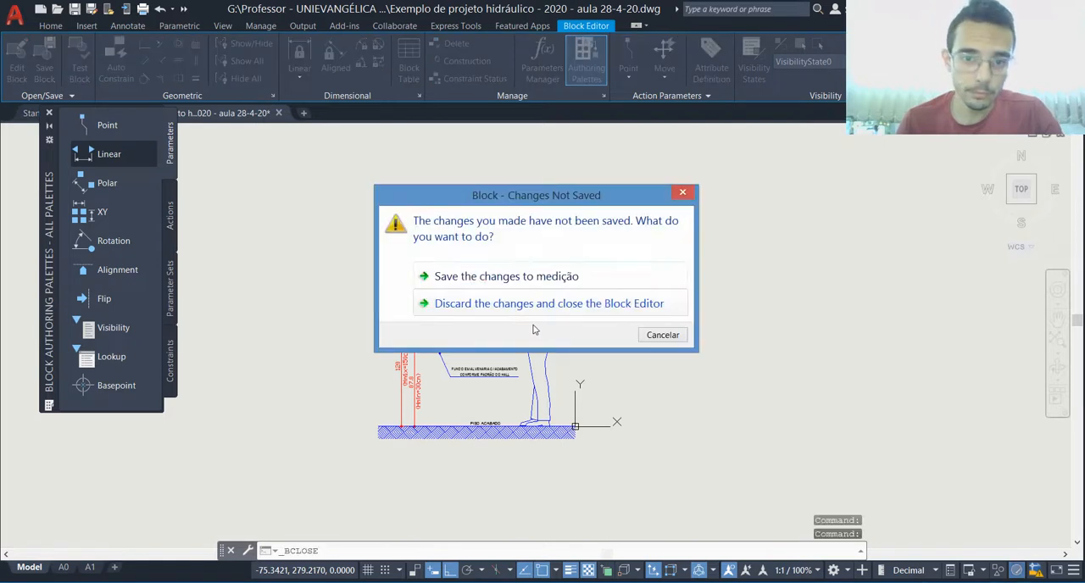
click(487, 278)
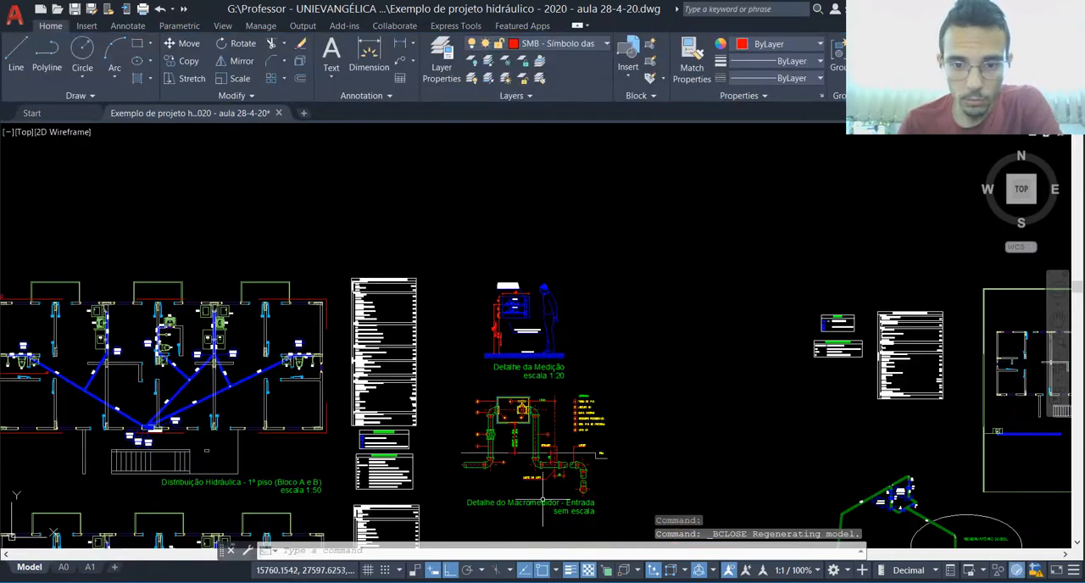
Step: Examine the Detalhe do Macromedidor - Entrada and the group of plans and details above the A0 sheet
scroll(543, 502, up, 7)
scroll(468, 447, down, 3)
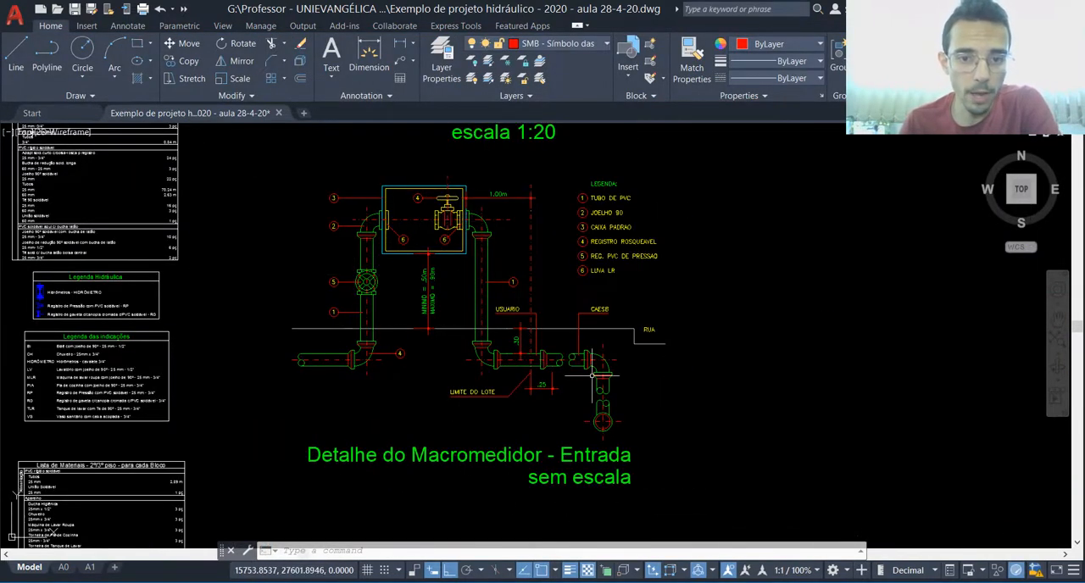
scroll(511, 302, down, 6)
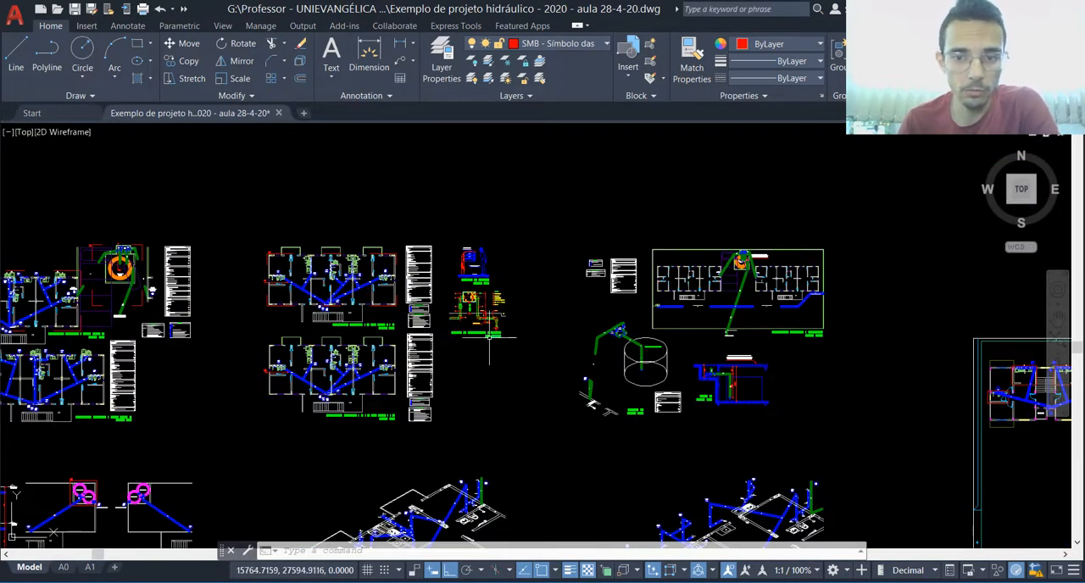
scroll(479, 314, down, 3)
scroll(387, 366, down, 2)
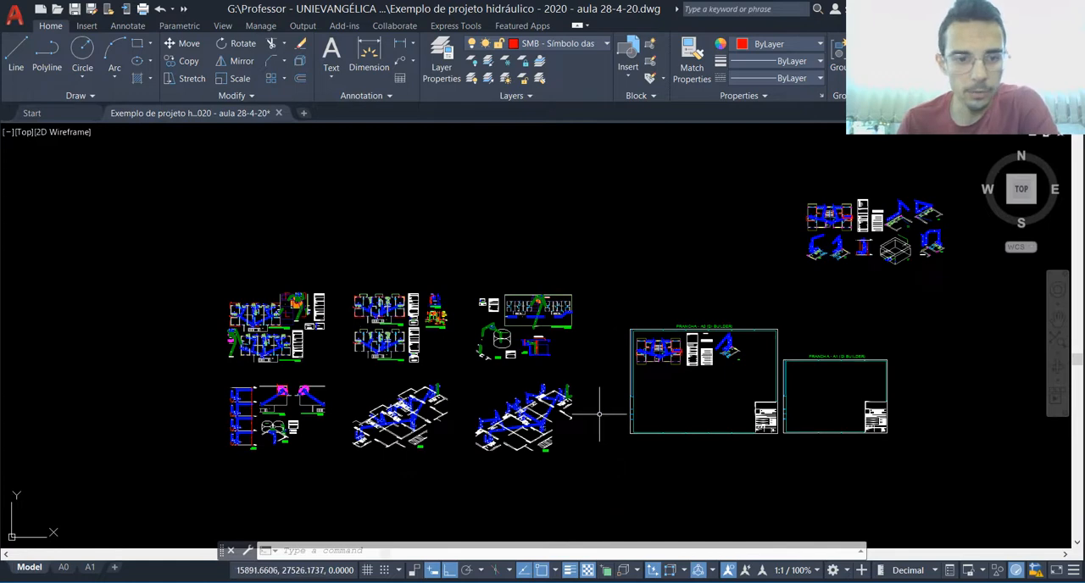
scroll(933, 275, up, 4)
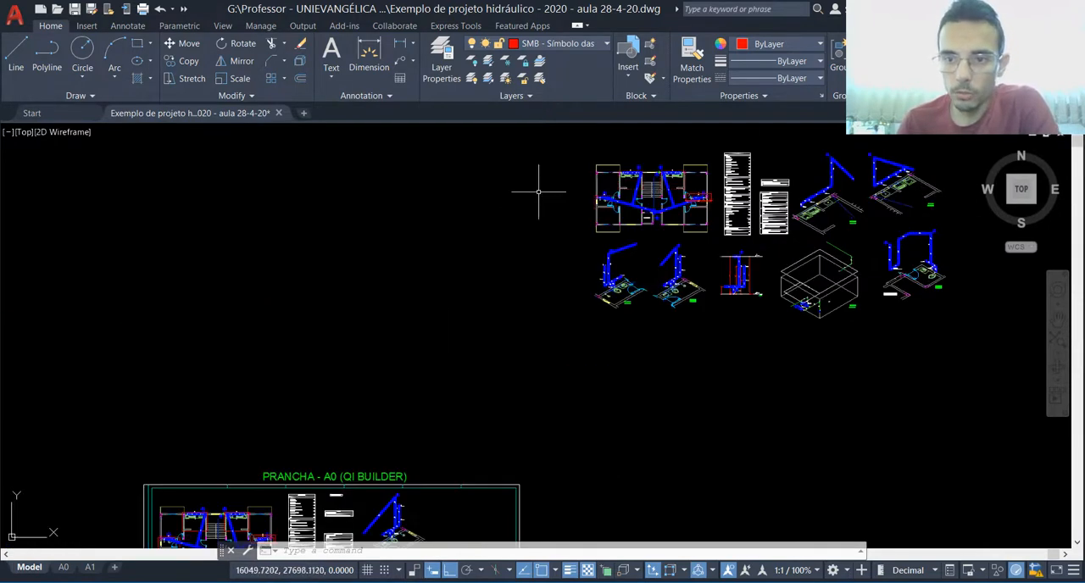
Step: Examine the group of plans and details above the sheets together with the A0 and A1 QI Builder sheets
scroll(637, 331, down, 4)
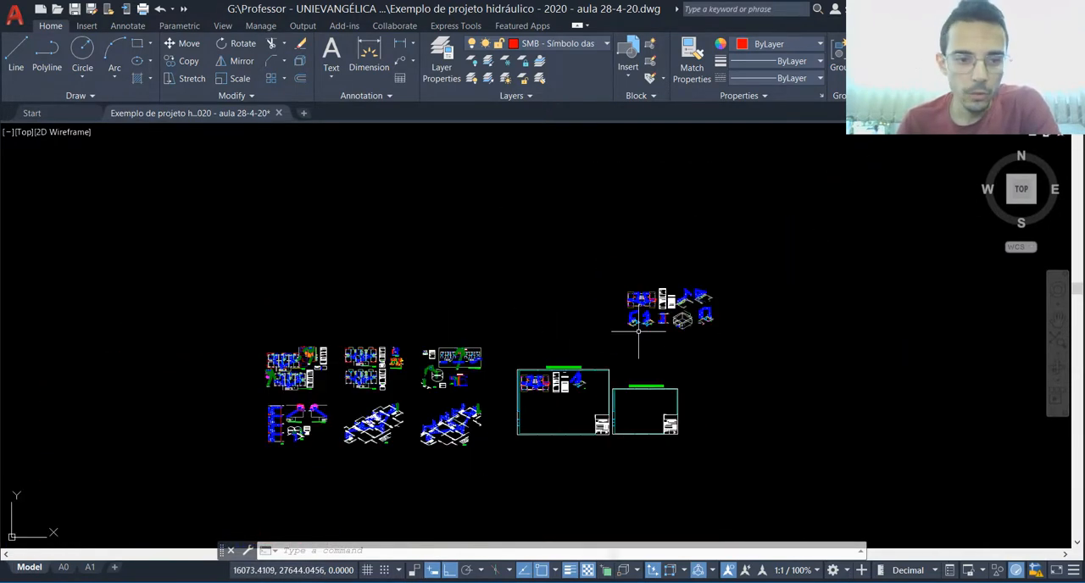
scroll(724, 302, up, 5)
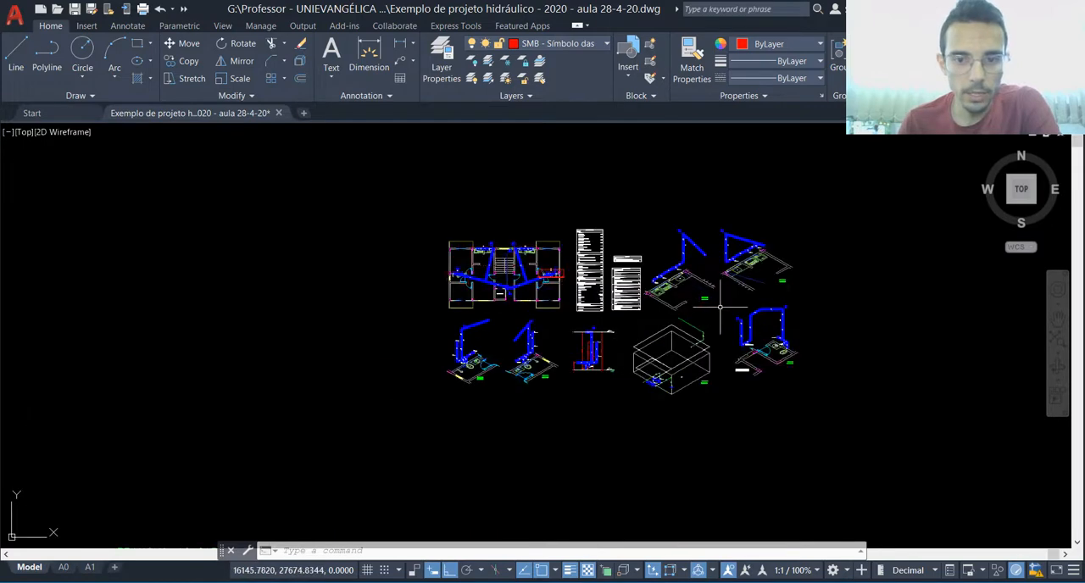
scroll(720, 307, up, 2)
scroll(636, 301, down, 4)
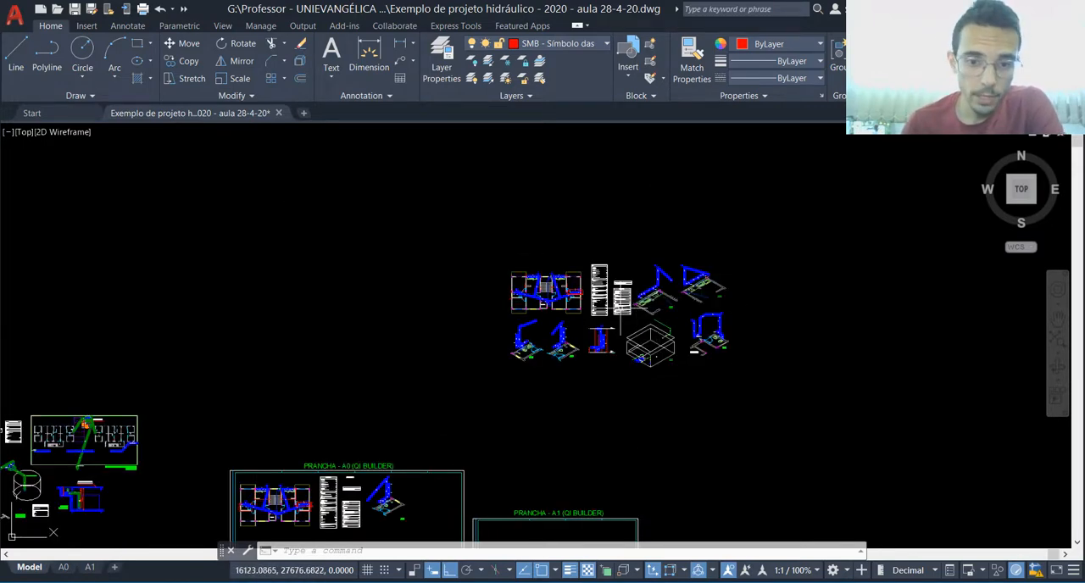
scroll(557, 387, up, 5)
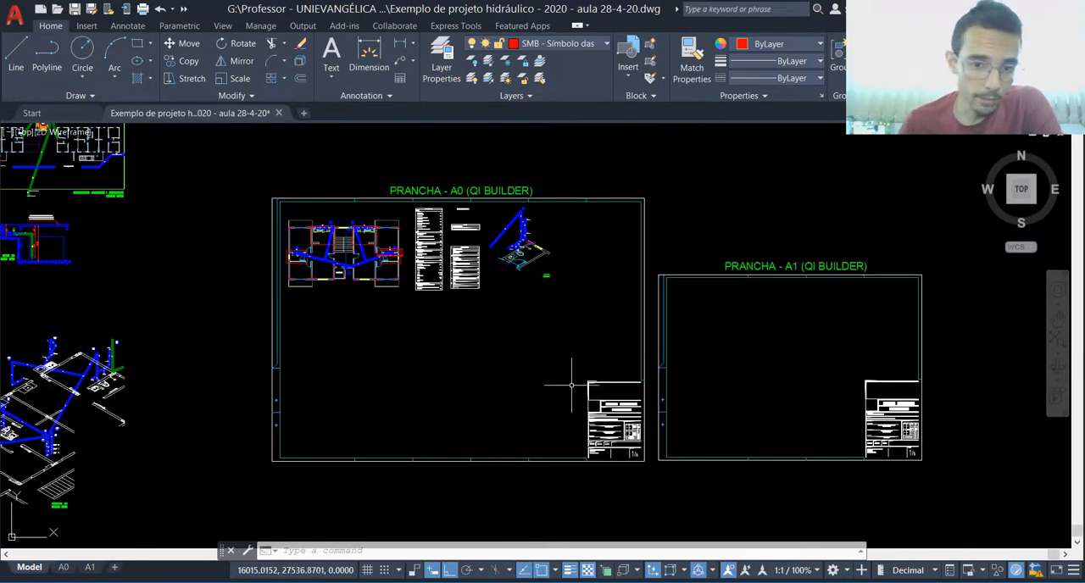
scroll(515, 431, down, 3)
scroll(559, 399, up, 3)
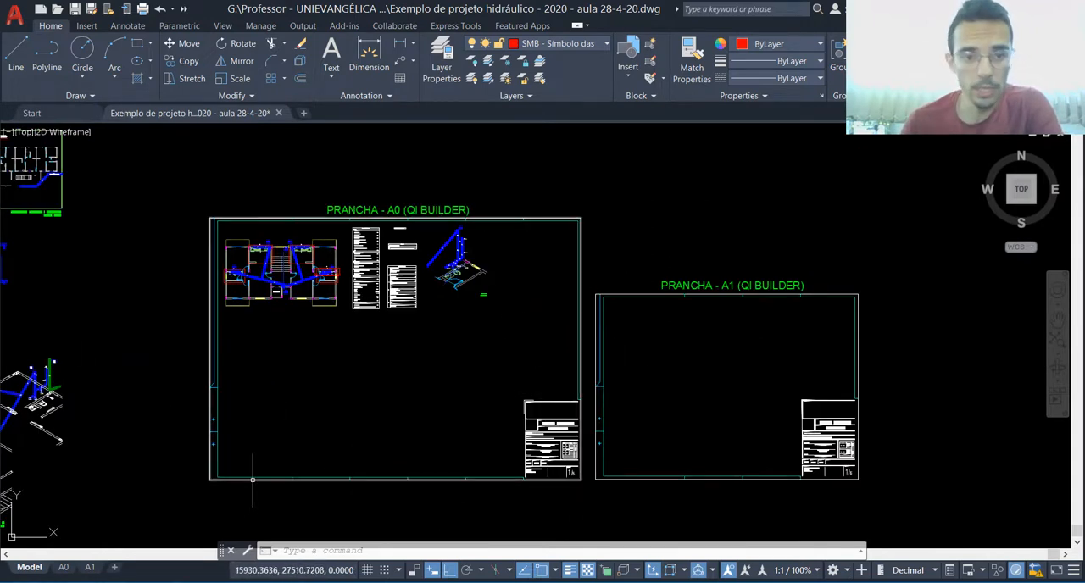
Step: Start a single-sheet plot with the previous plot's DWG To PDF settings and choose the custom A0 paper size
key(ctrl+p)
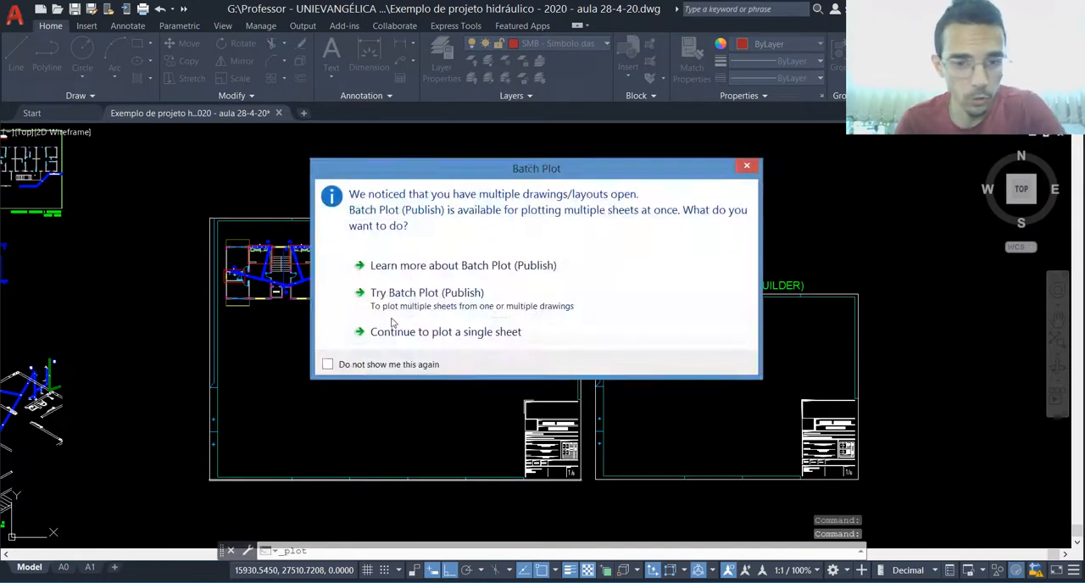
click(437, 332)
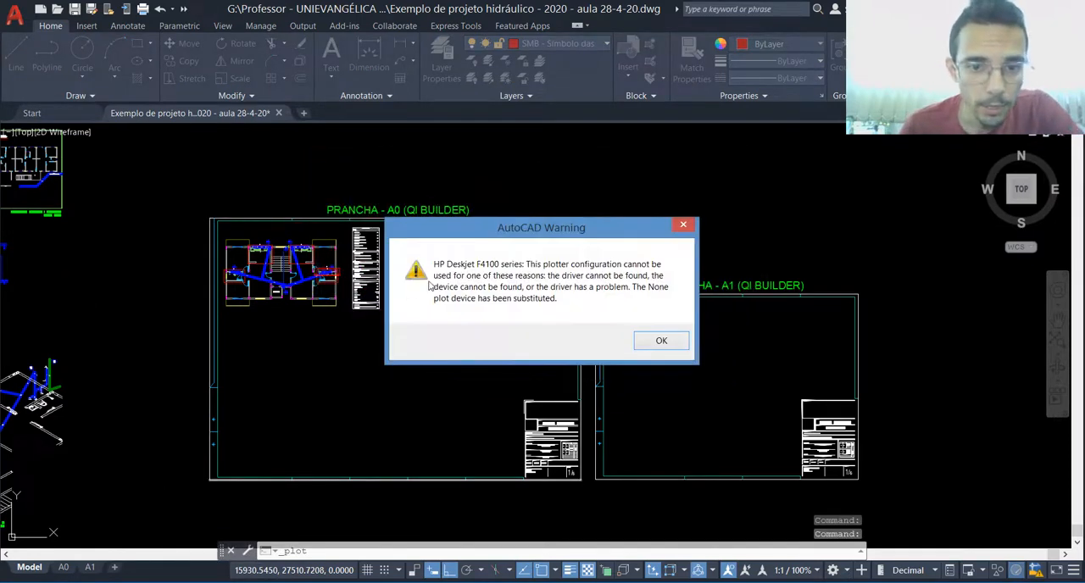
click(655, 339)
click(448, 156)
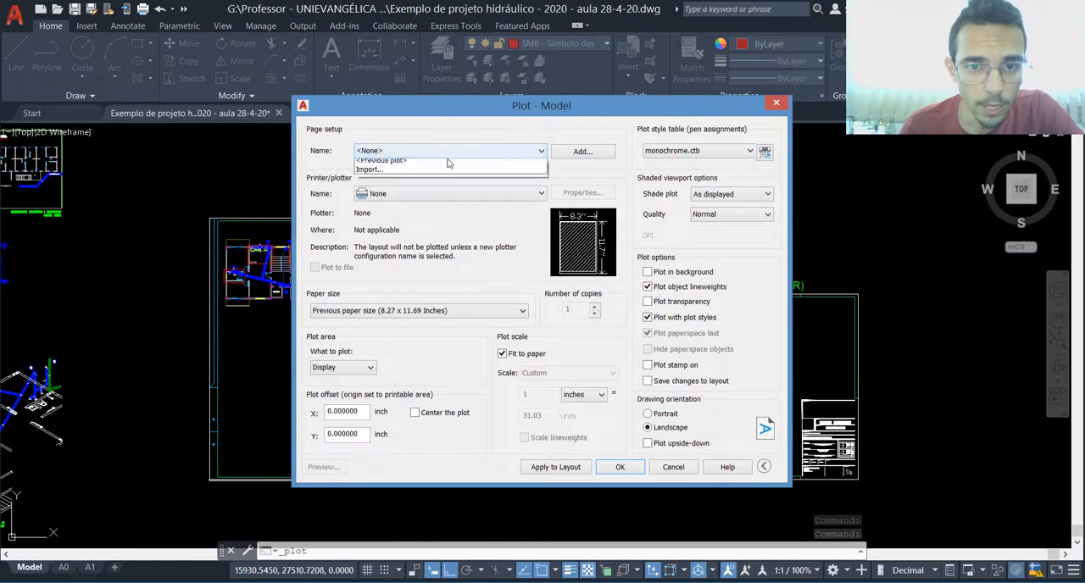
click(429, 174)
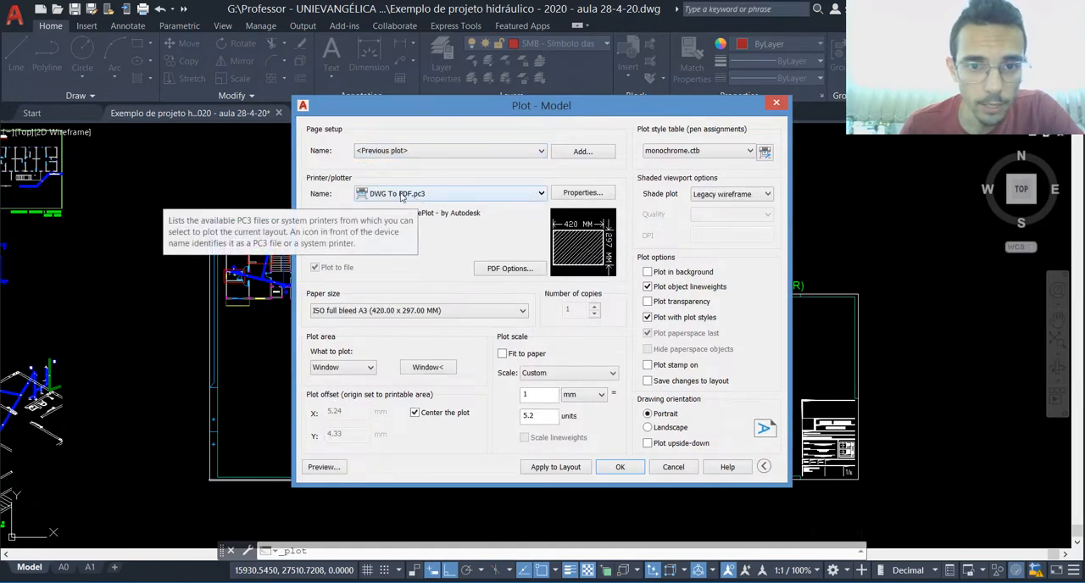
click(406, 311)
drag(521, 369, 517, 556)
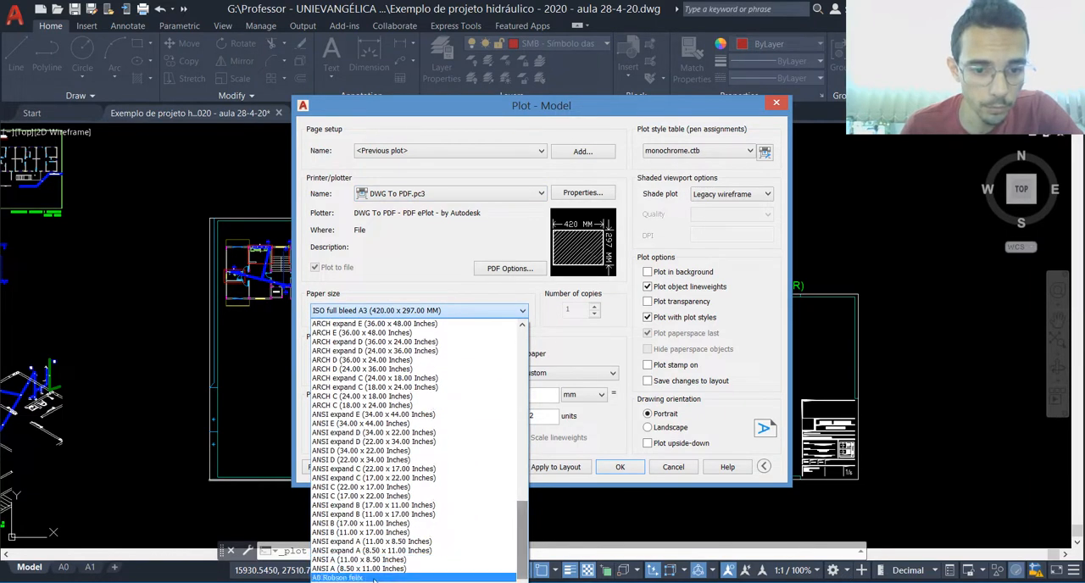
click(339, 578)
Step: Preview the plot of the A0 sheet's window, fitted to paper in landscape orientation, and leave without plotting
click(417, 365)
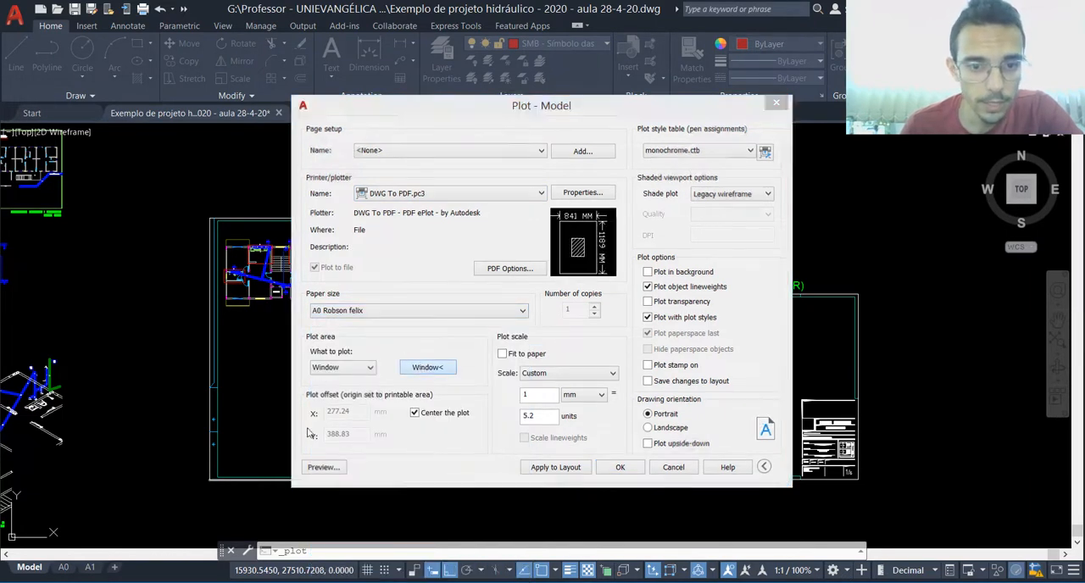
click(208, 479)
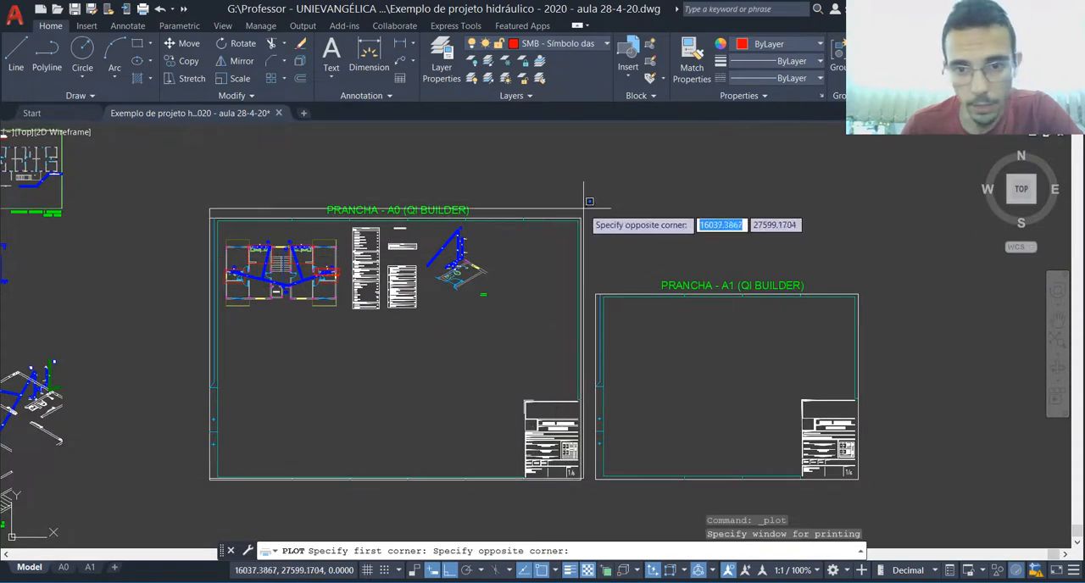
click(581, 218)
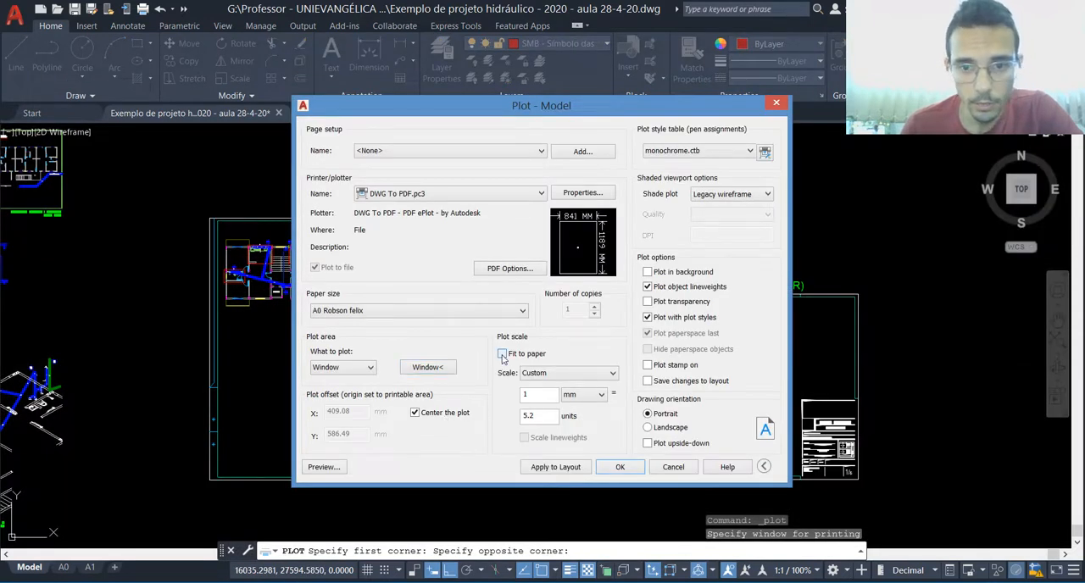
click(502, 354)
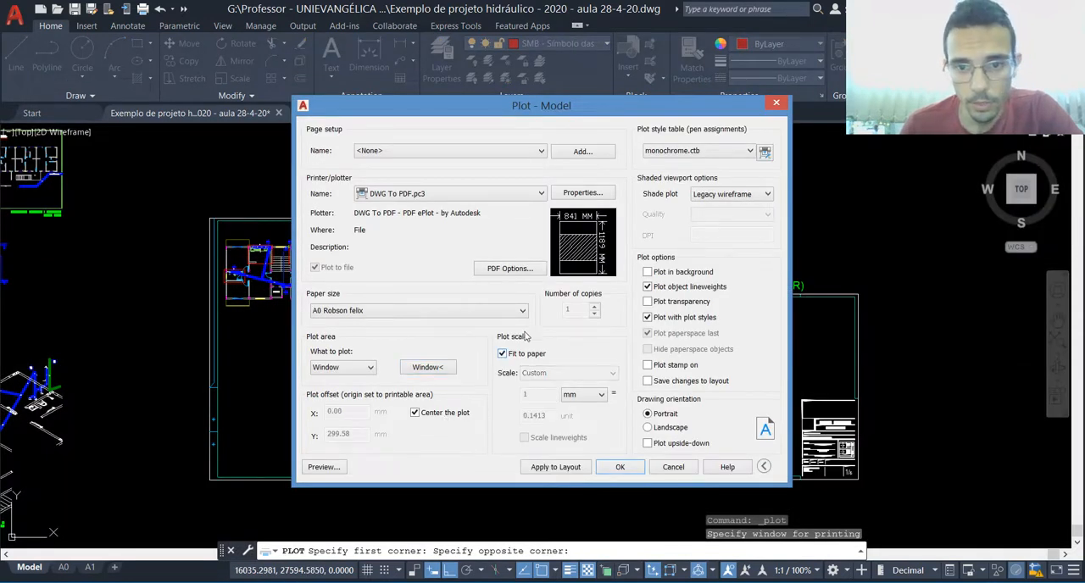
click(648, 428)
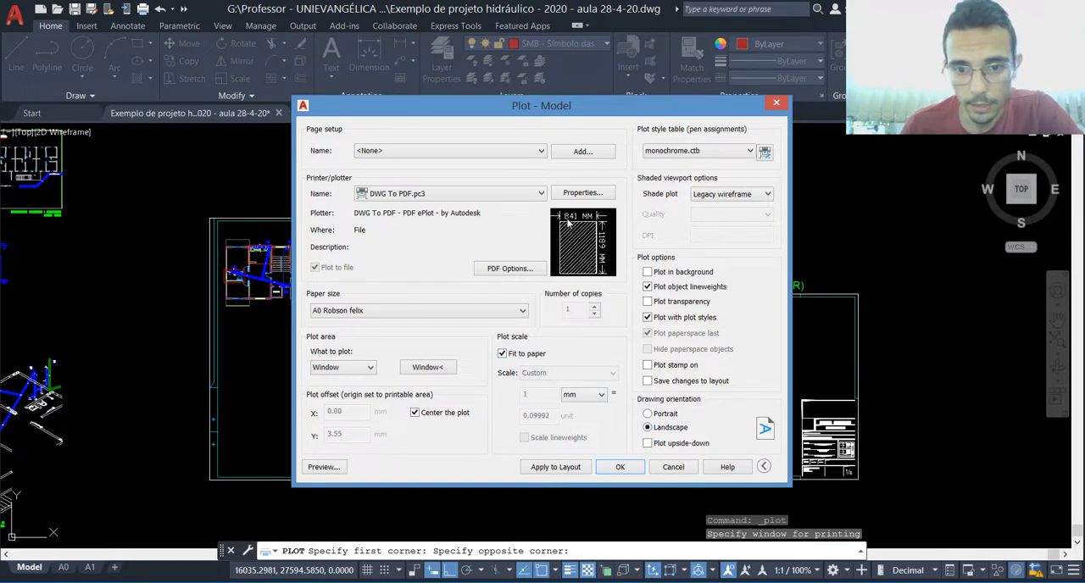
click(324, 468)
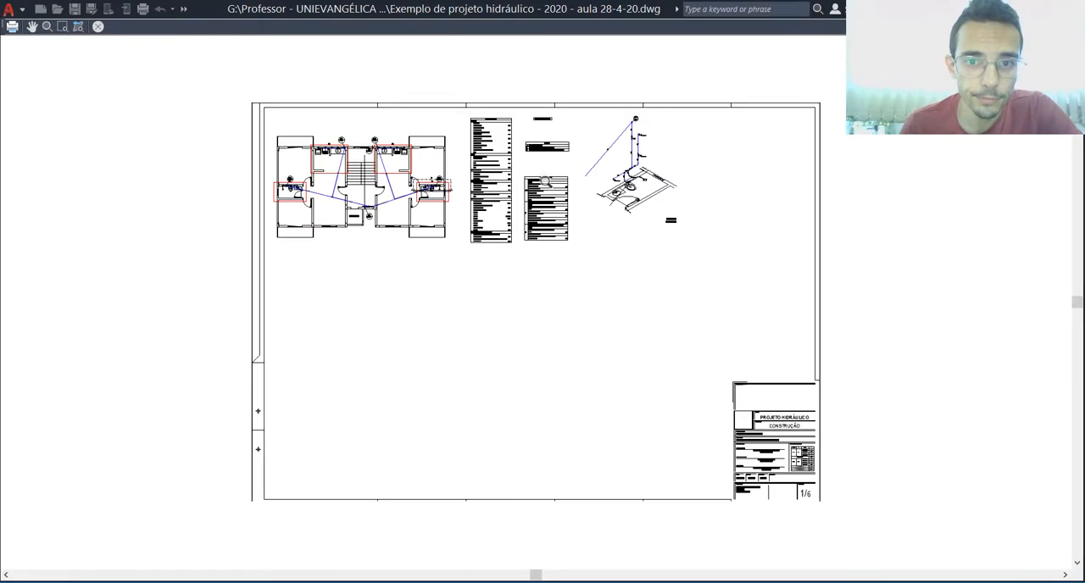
key(Escape)
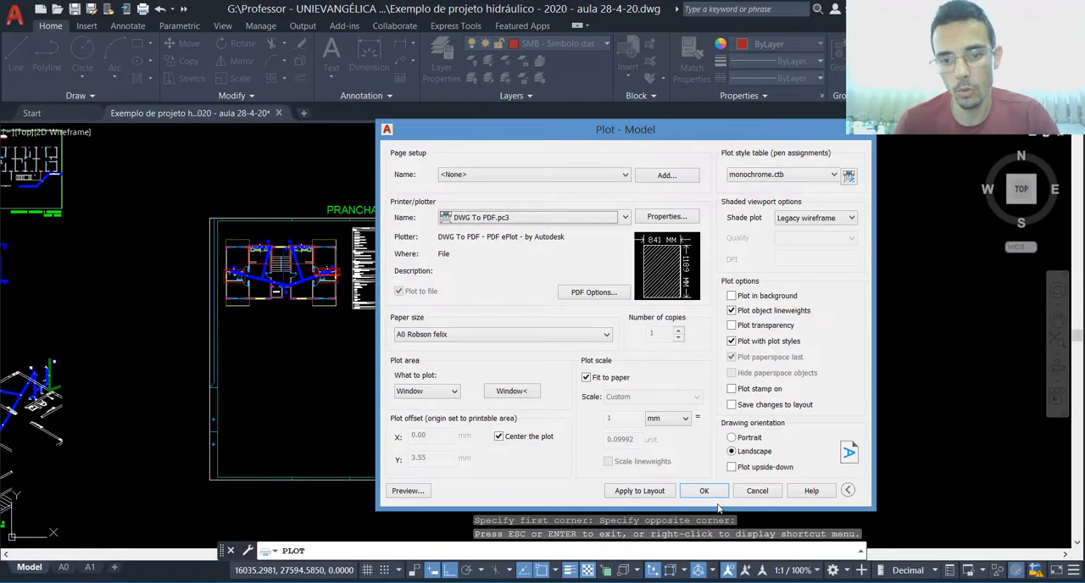
click(859, 131)
click(563, 277)
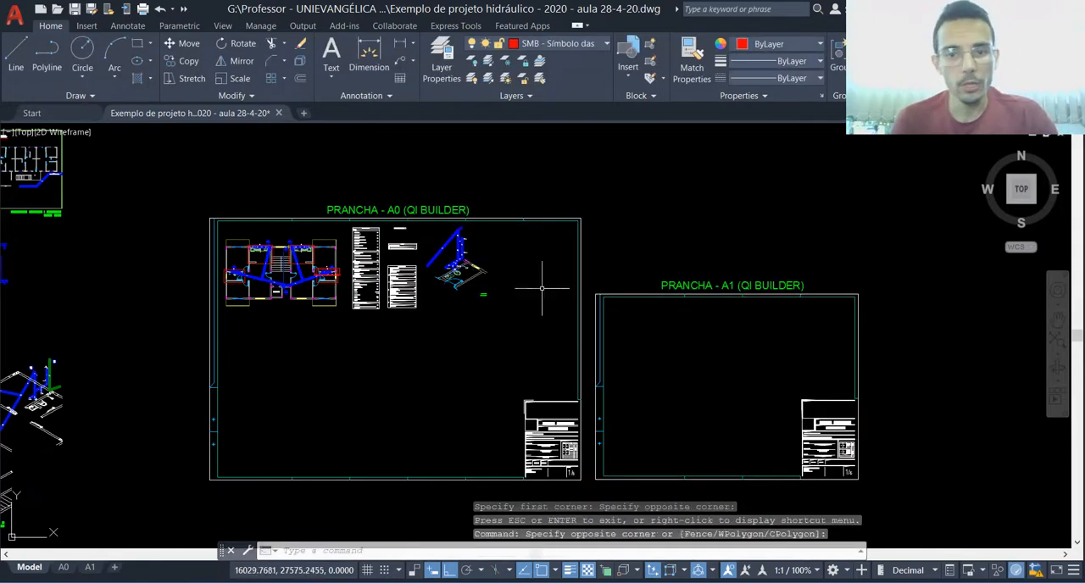
key(Escape)
Step: Switch from model space to the A0 layout and bring its row of sheets into view
scroll(481, 340, down, 5)
scroll(178, 464, up, 2)
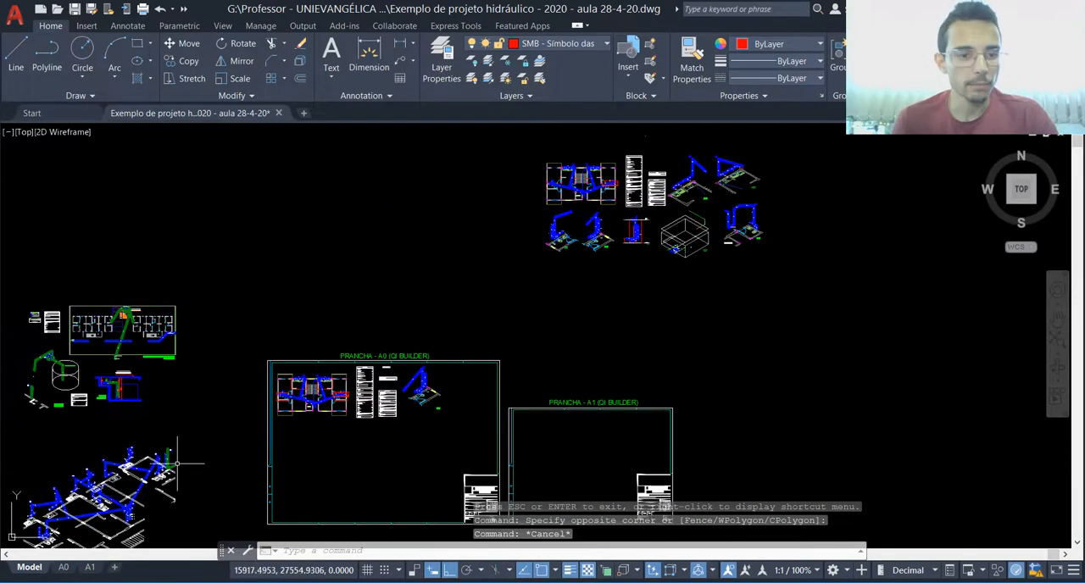
click(64, 567)
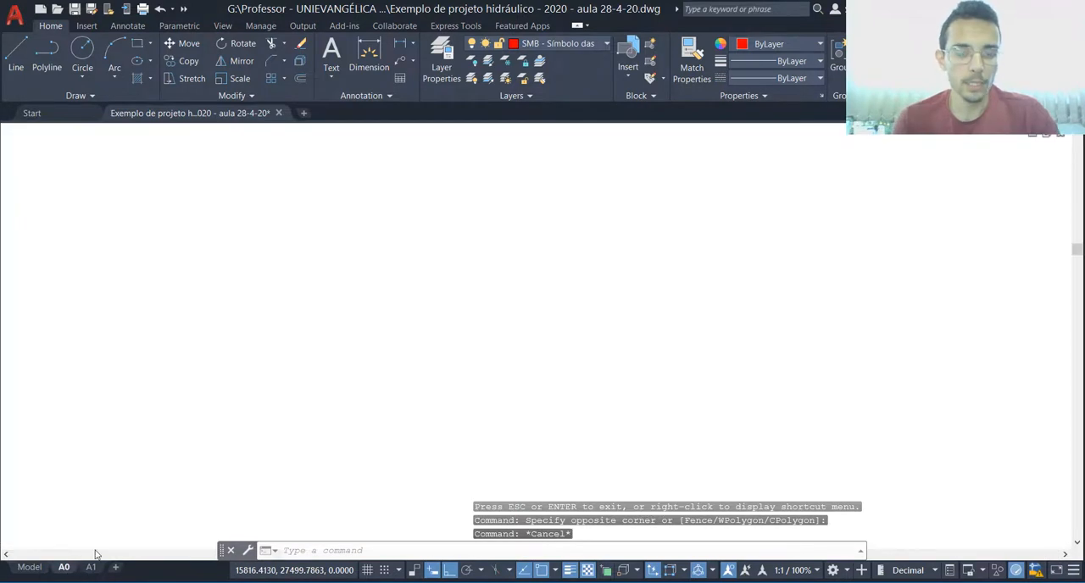
scroll(323, 315, down, 2)
scroll(113, 357, up, 2)
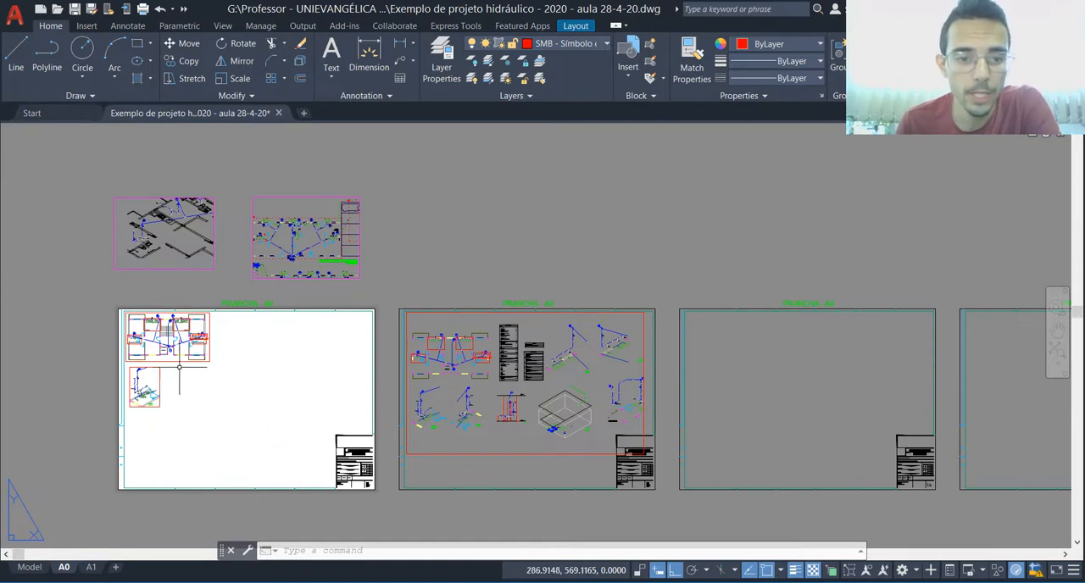
Step: Move the isometric detail viewport about 9 units toward the first A0 sheet's left margin, with Ortho turned off
scroll(143, 386, up, 4)
click(213, 364)
click(167, 371)
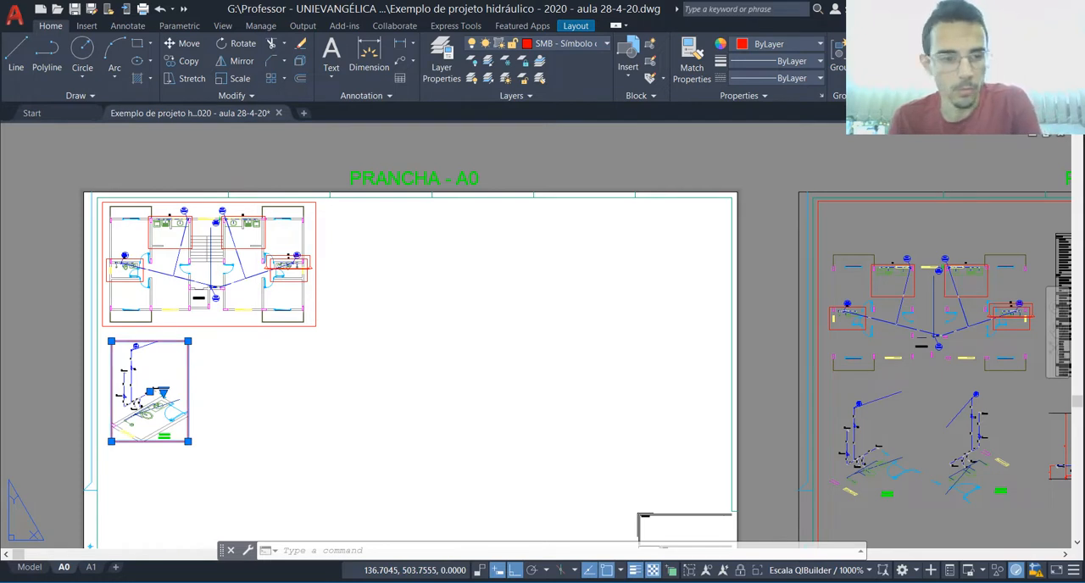
text(m)
key(Return)
click(179, 398)
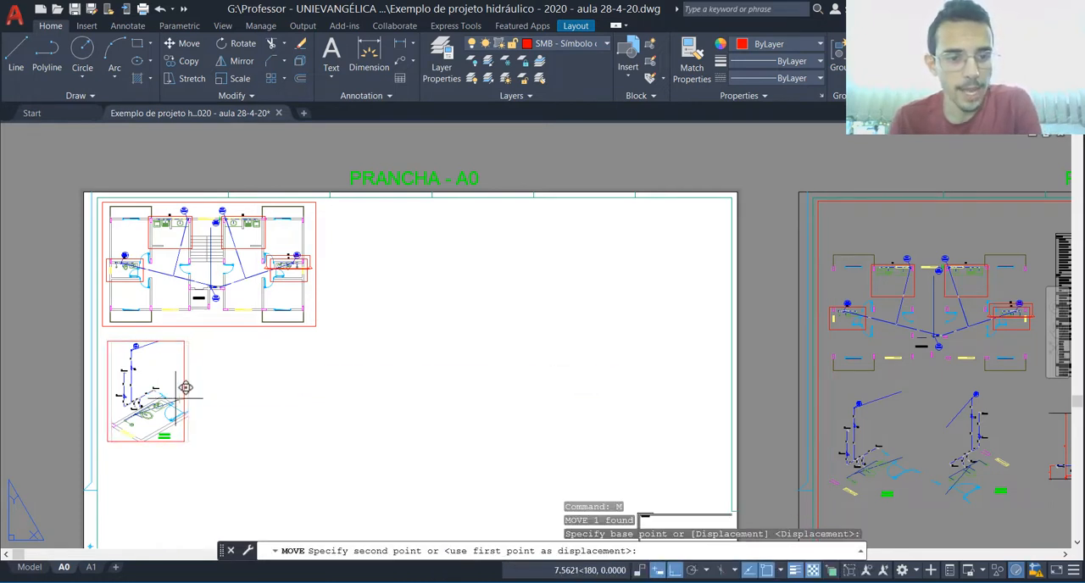
key(F8)
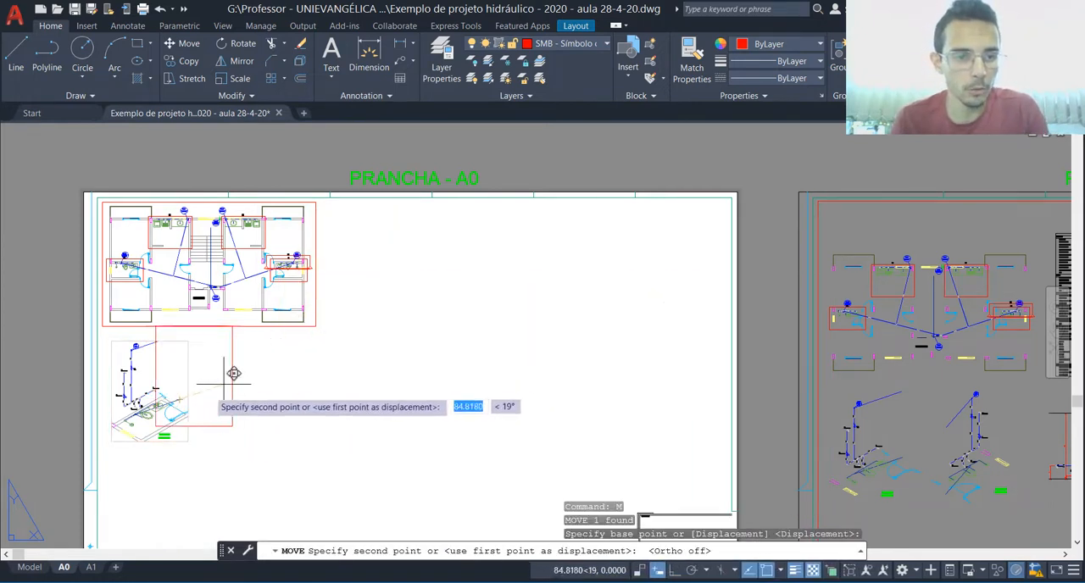
click(175, 398)
key(Escape)
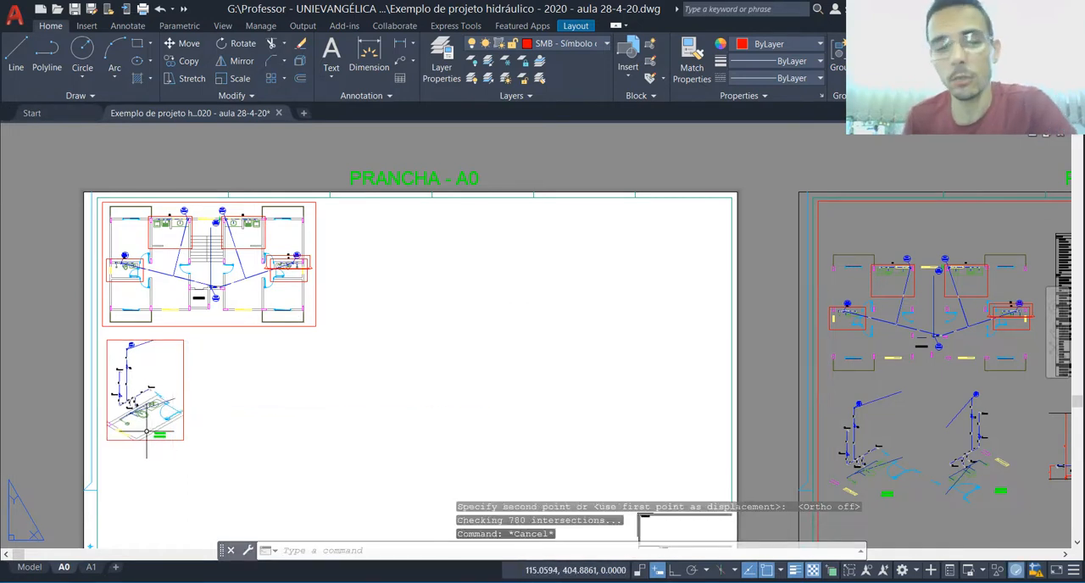
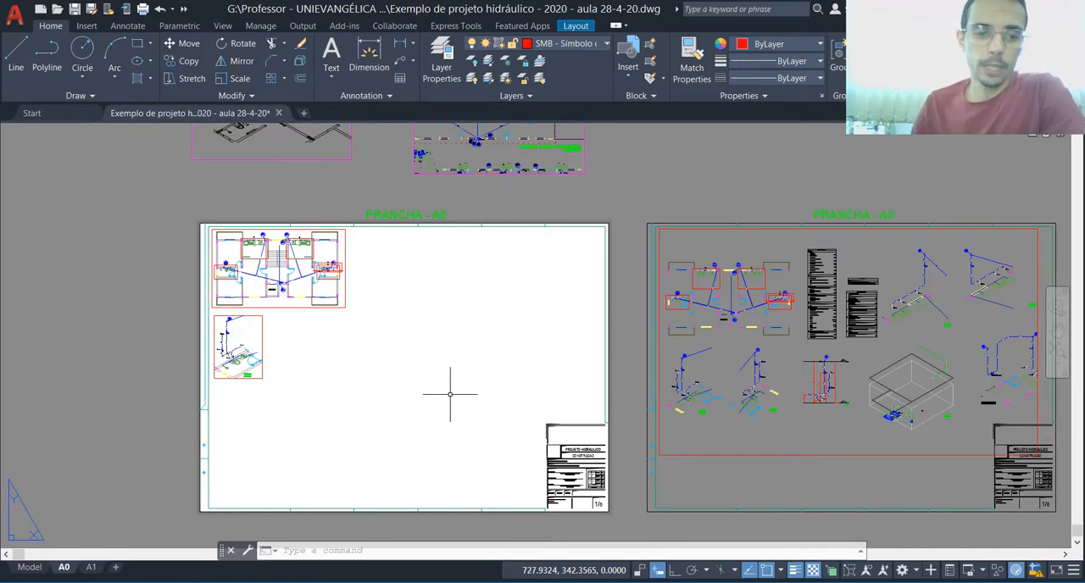
Step: In model space, draw a tall rectangle and a larger one around it in the empty area beside the exported details
click(29, 568)
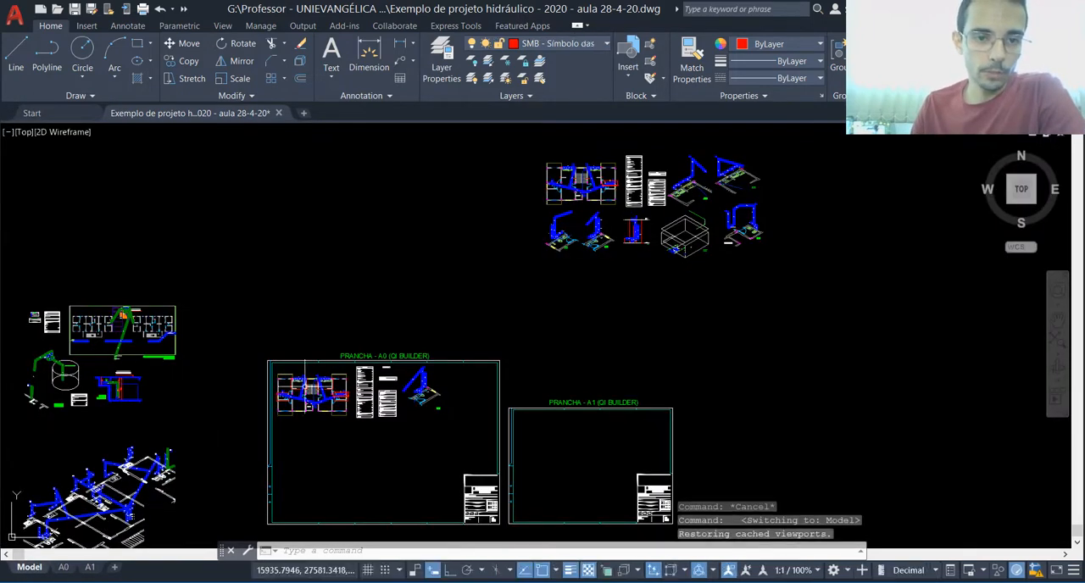
scroll(314, 372, down, 4)
scroll(279, 248, up, 4)
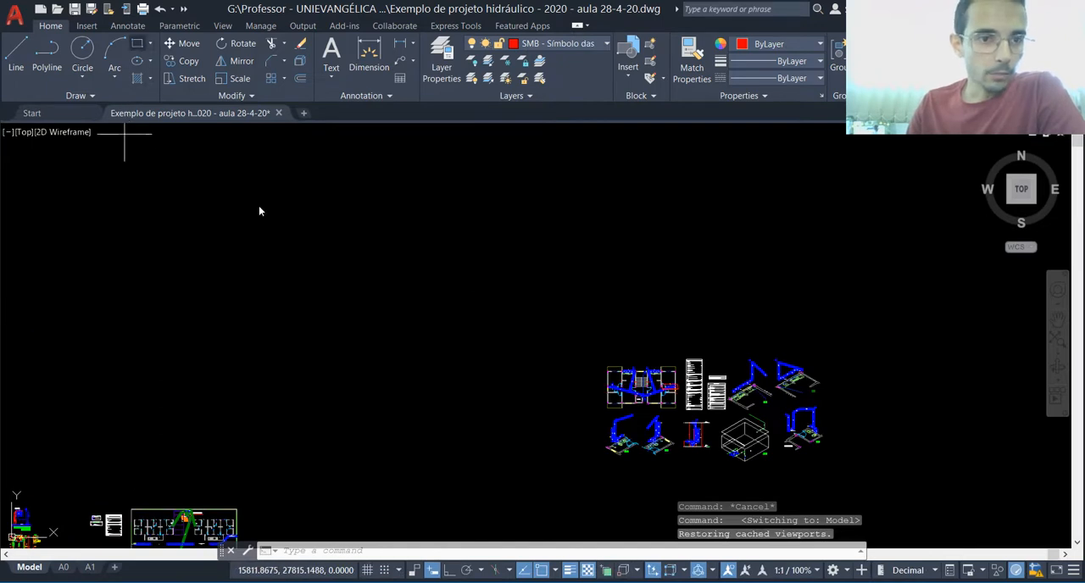
text(rec)
key(Return)
click(338, 250)
click(405, 367)
key(Return)
click(327, 414)
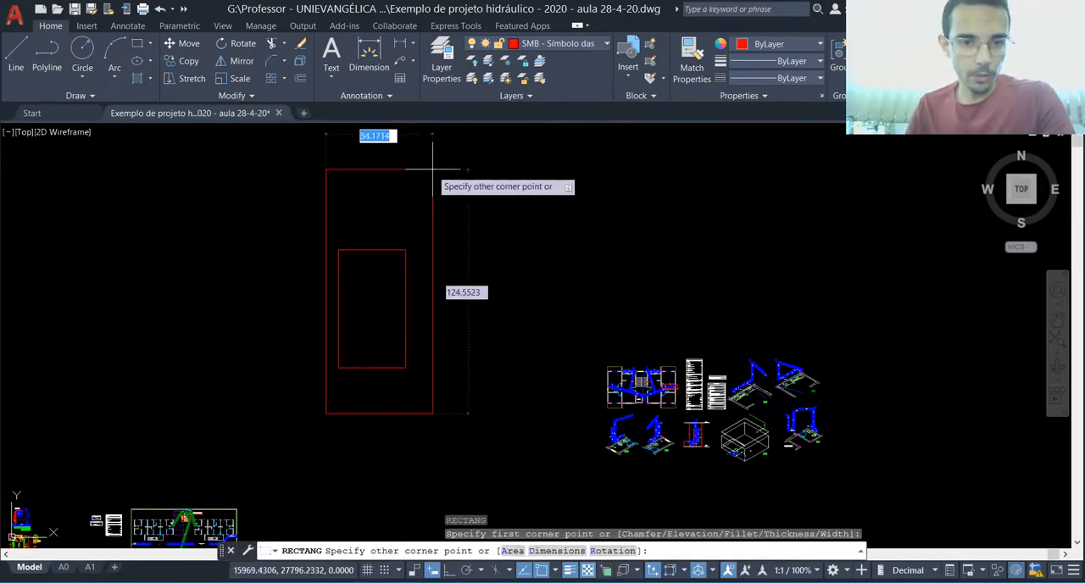
click(418, 147)
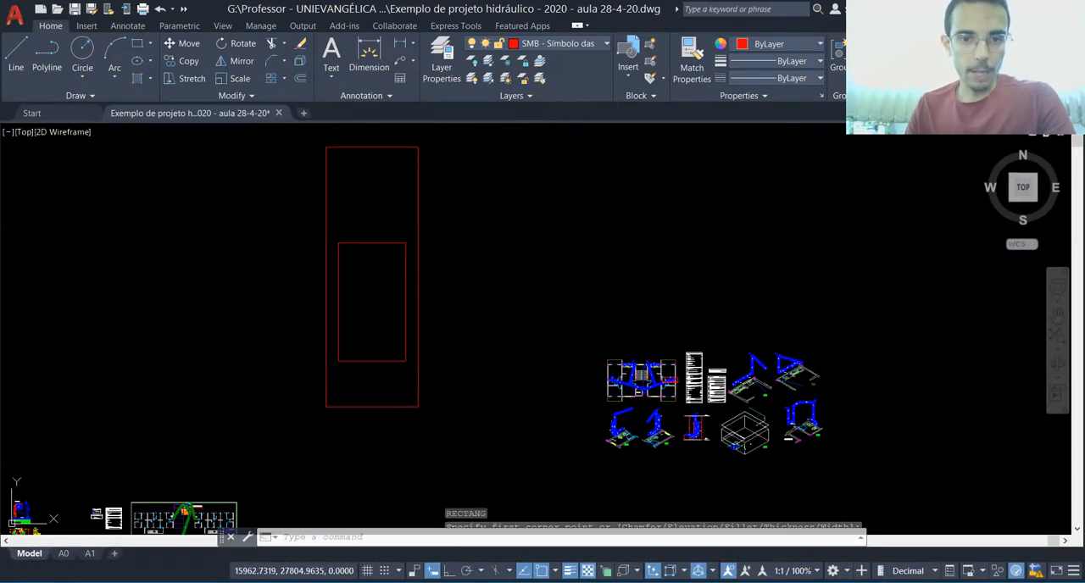
Step: Draw a second, smaller pair of nested rectangles between the first pair and the exported details
key(Return)
click(490, 265)
key(Return)
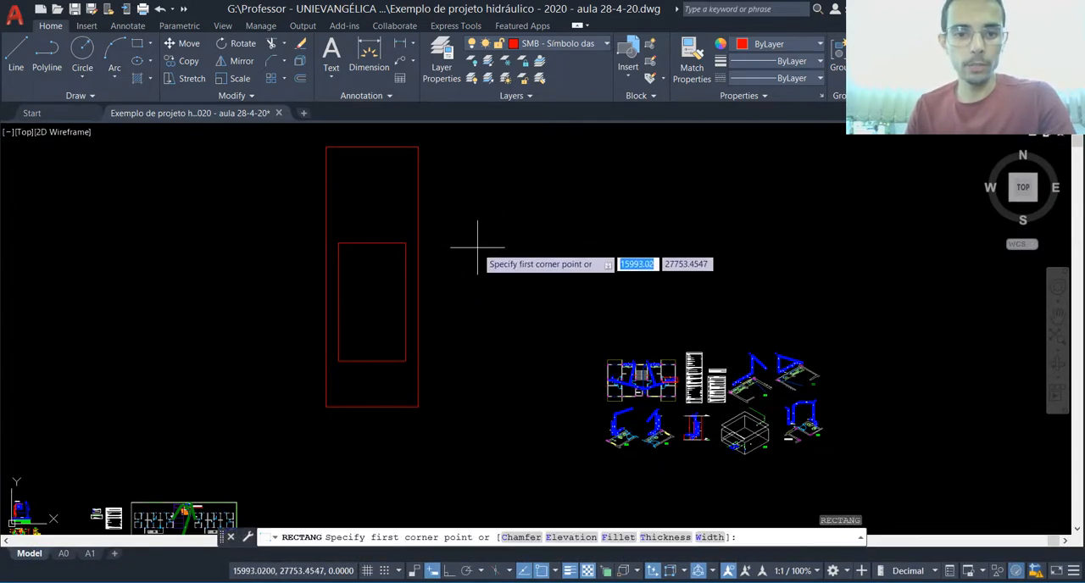
click(476, 249)
click(540, 411)
key(Return)
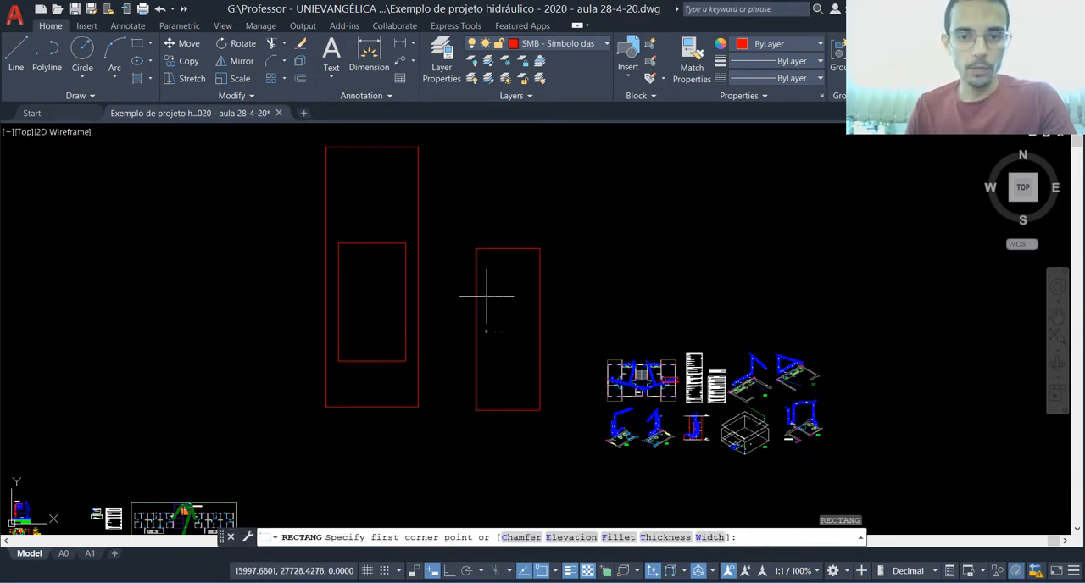
click(487, 296)
click(527, 373)
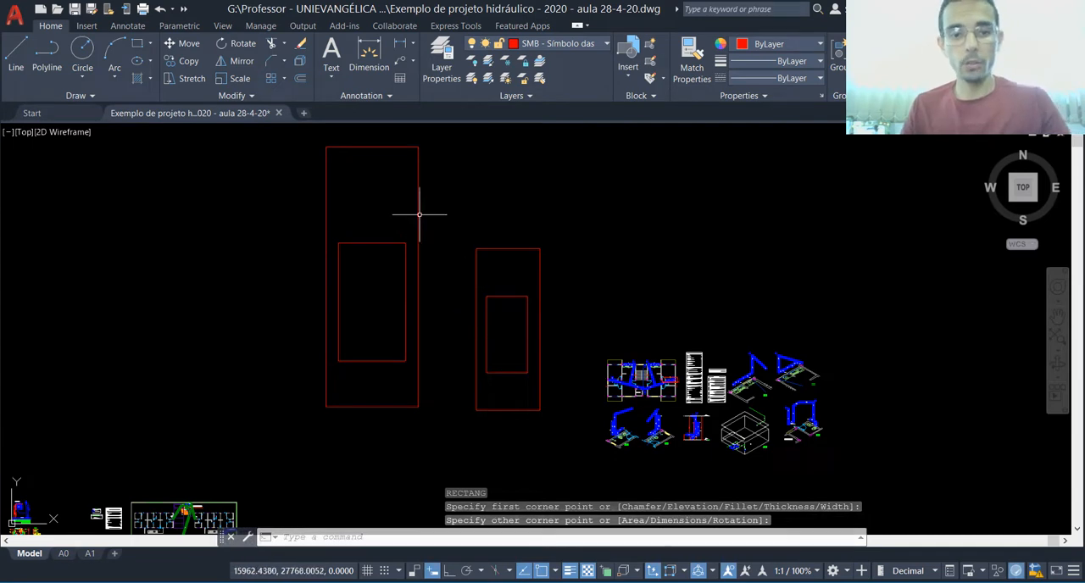
Step: Delete the outer rectangle of the first nested pair
key(Escape)
key(Escape)
click(436, 217)
click(401, 210)
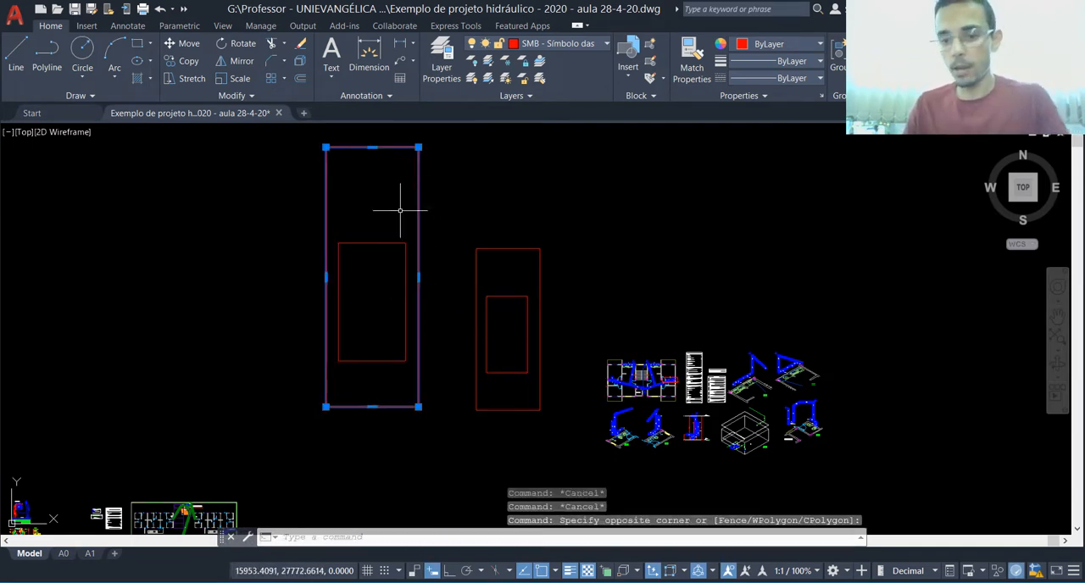
key(Delete)
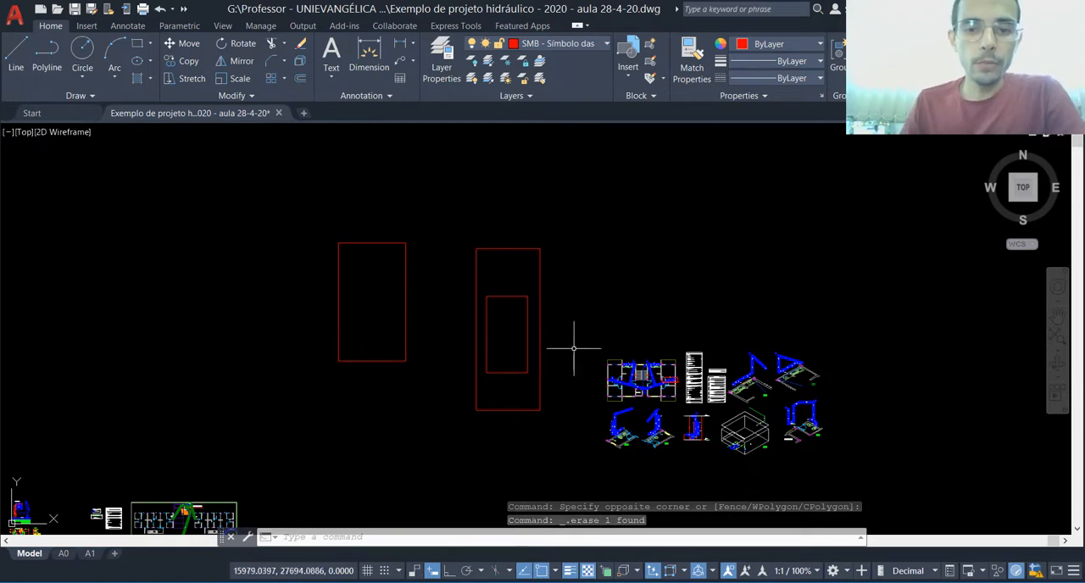
Step: Scale the remaining single rectangle by a factor of 0.5 about a point near its centre, and undo the scaling
scroll(444, 209, down, 2)
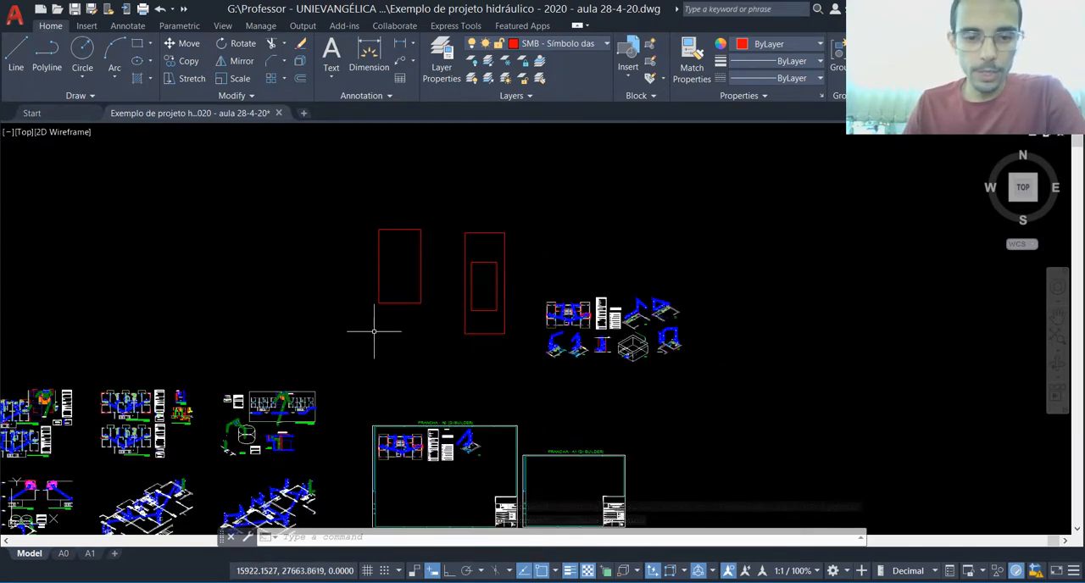
scroll(416, 302, up, 2)
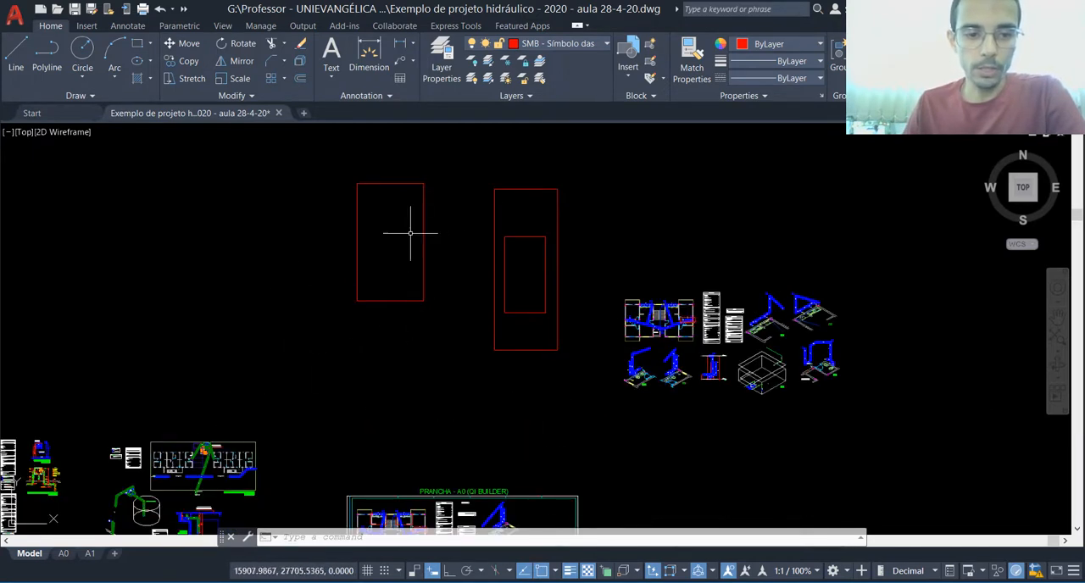
scroll(482, 226, up, 1)
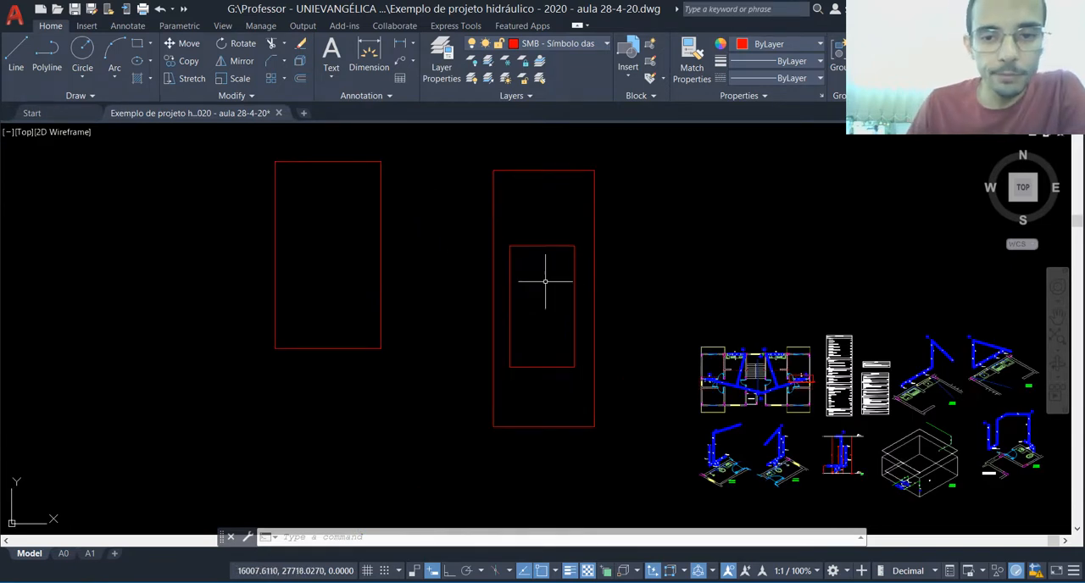
click(291, 161)
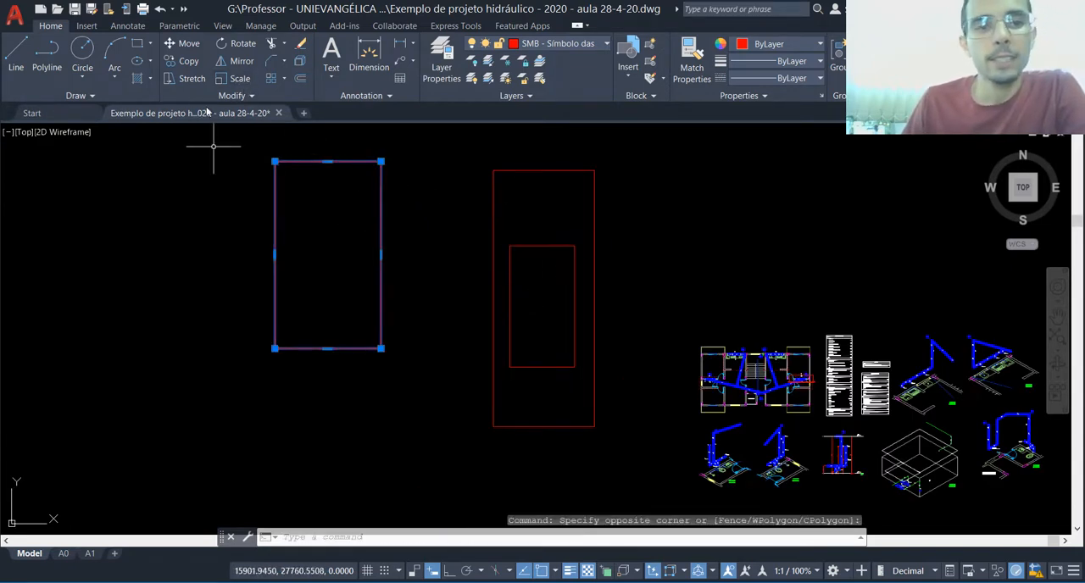
click(238, 78)
click(331, 251)
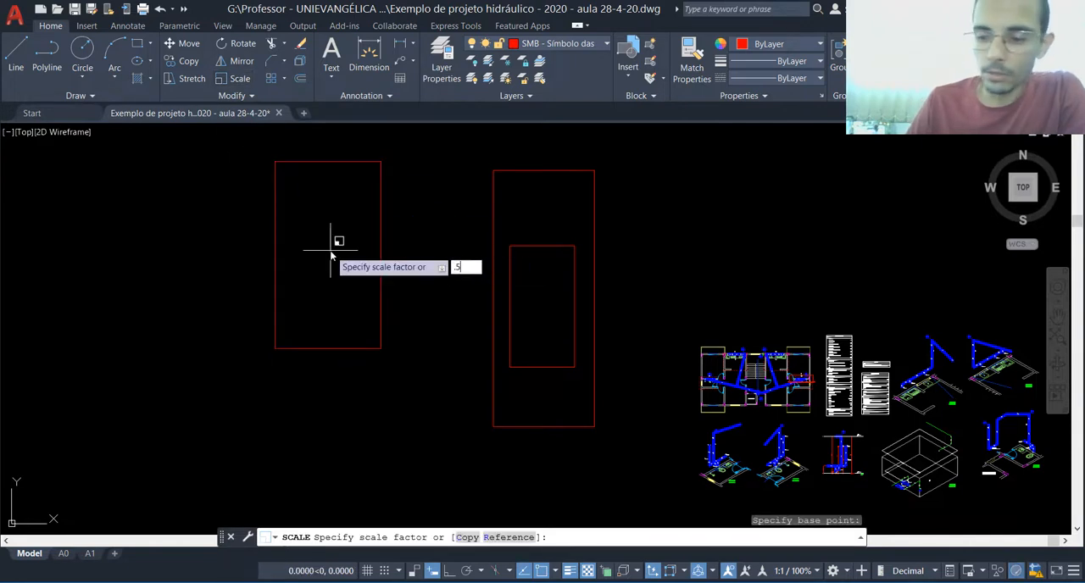
key(Return)
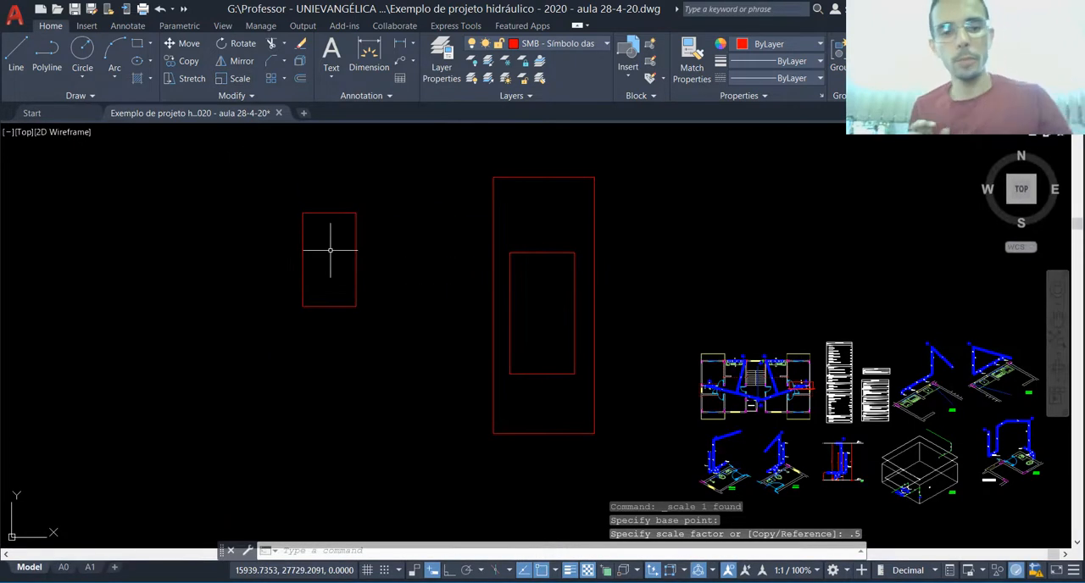
key(ctrl+z)
key(Escape)
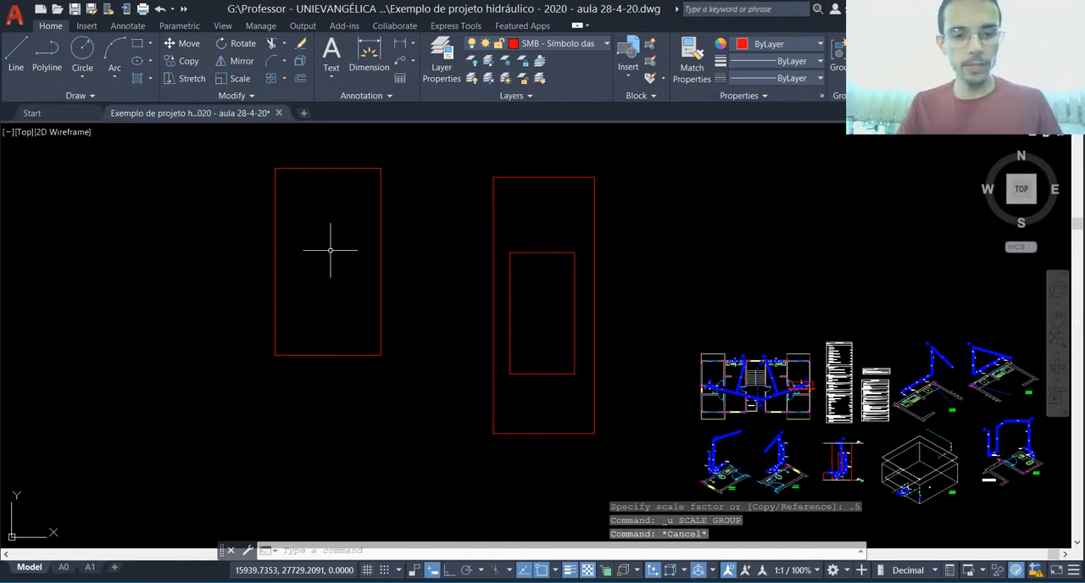
Step: Delete the nested pair of rectangles and the remaining single rectangle from model space
drag(598, 266, 557, 283)
key(Delete)
drag(422, 244, 351, 259)
key(Delete)
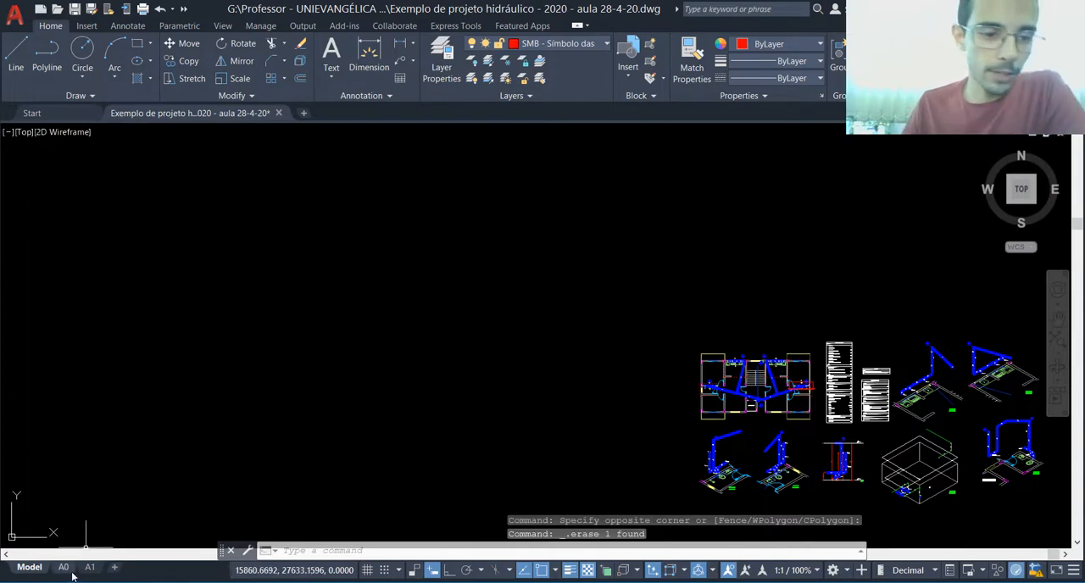
Step: On the A0 layout, activate the isometric detail viewport and try the 1/100 civil and 1/50 Civil viewport scales
click(64, 567)
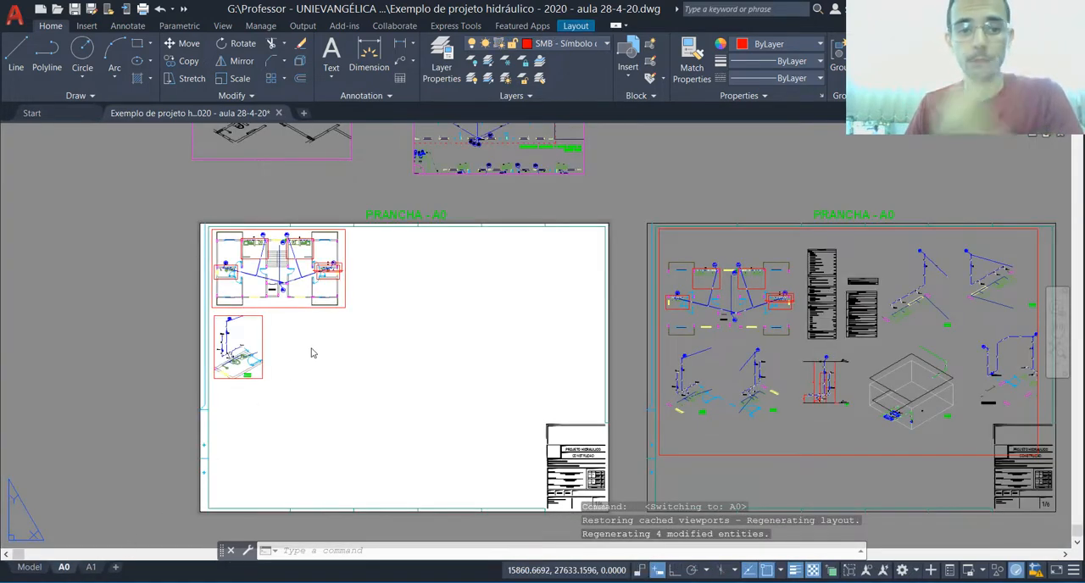
double_click(251, 347)
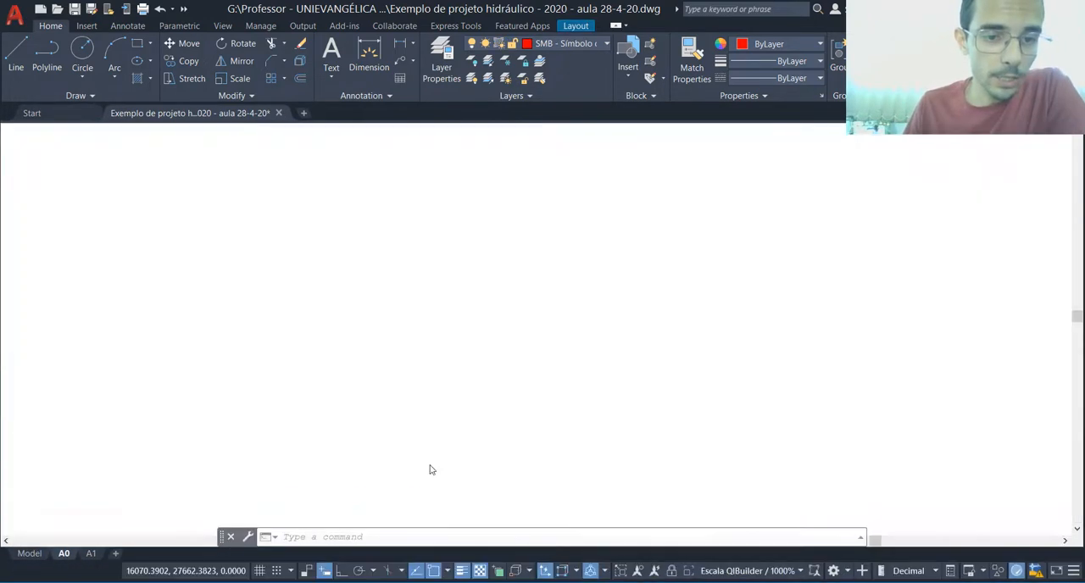
click(791, 573)
click(598, 412)
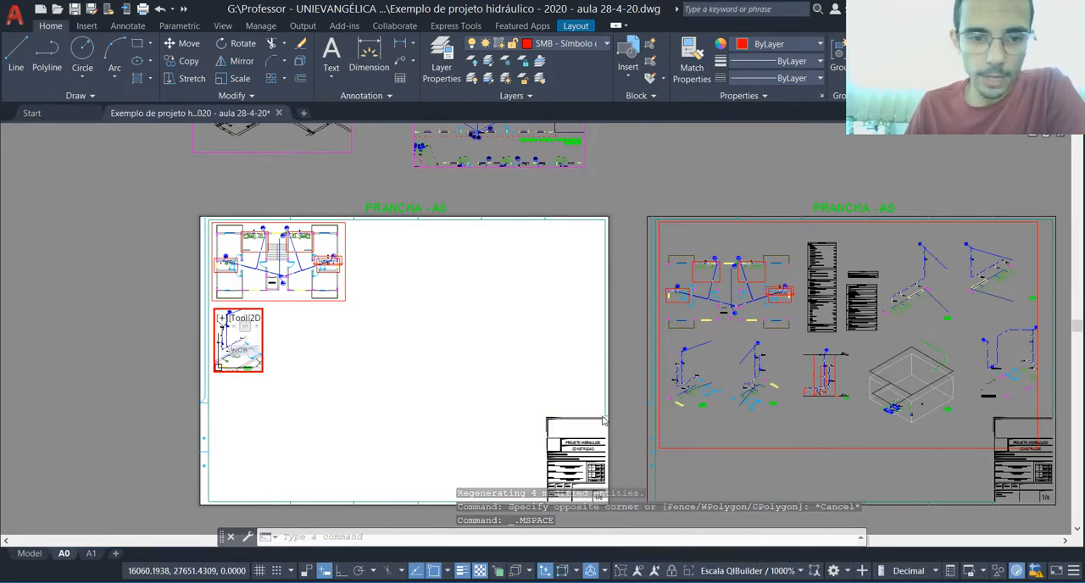
click(762, 577)
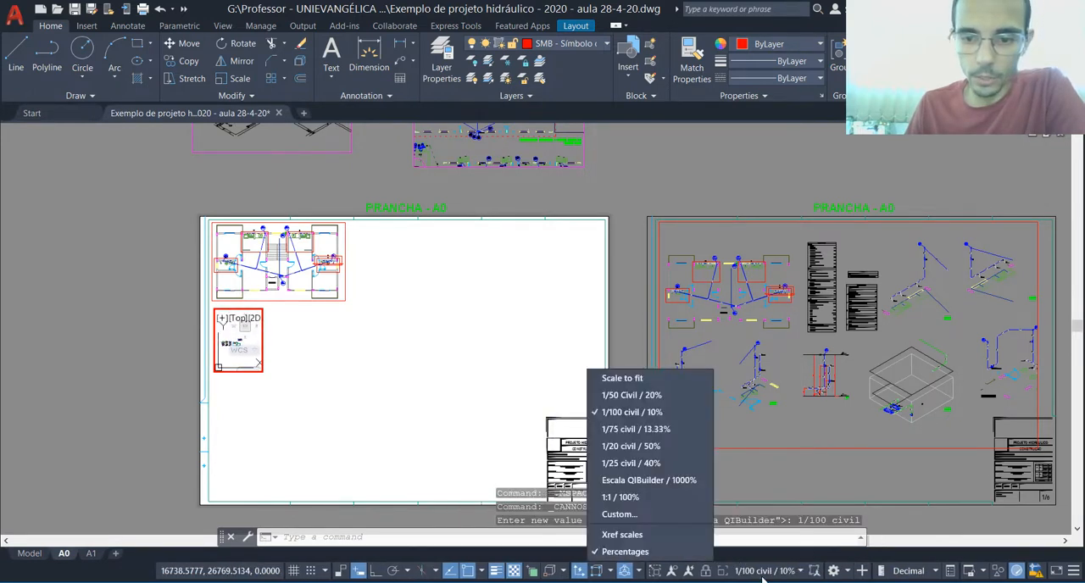
click(635, 398)
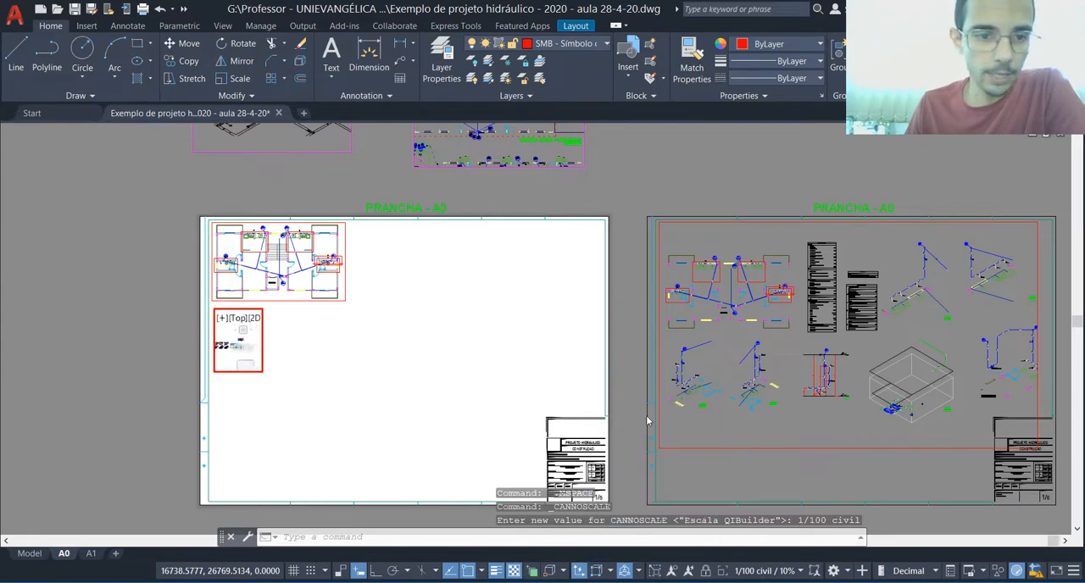
Step: Try the 1/20 civil scale on the detail viewport, restore Escala QIBuilder, and return to paper space
click(780, 579)
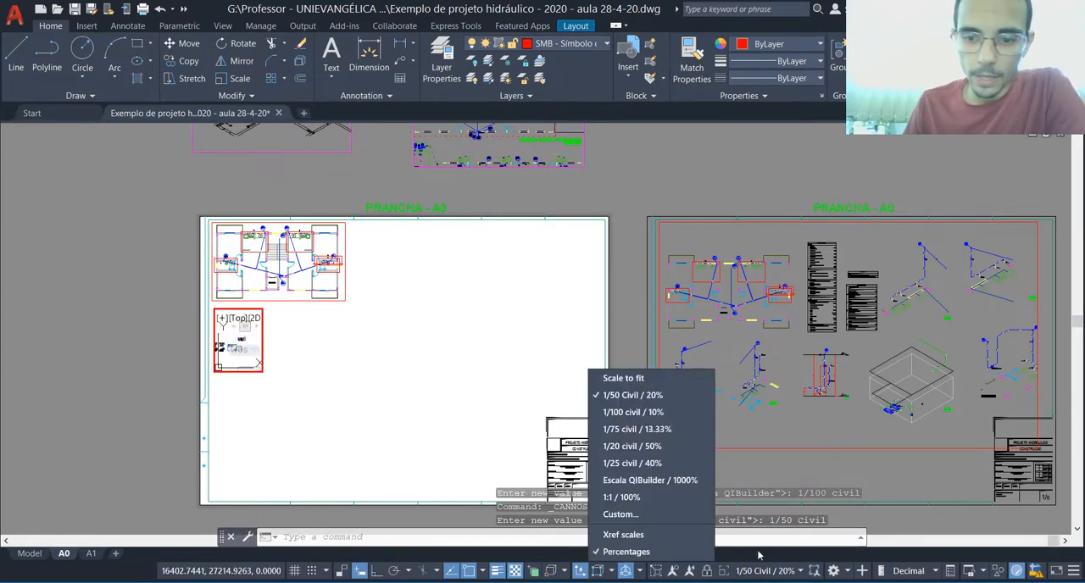
click(636, 447)
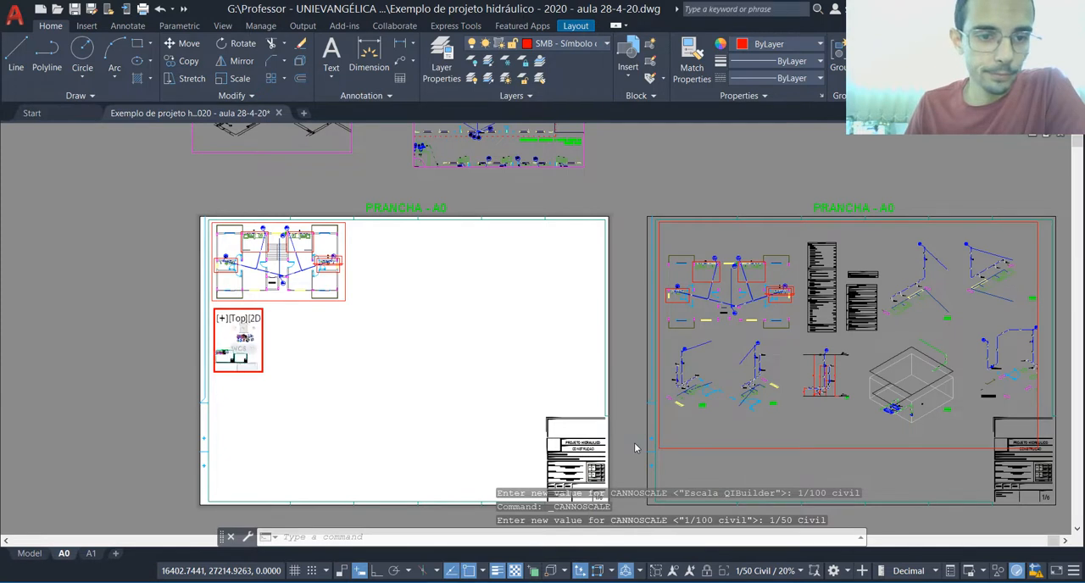
click(773, 577)
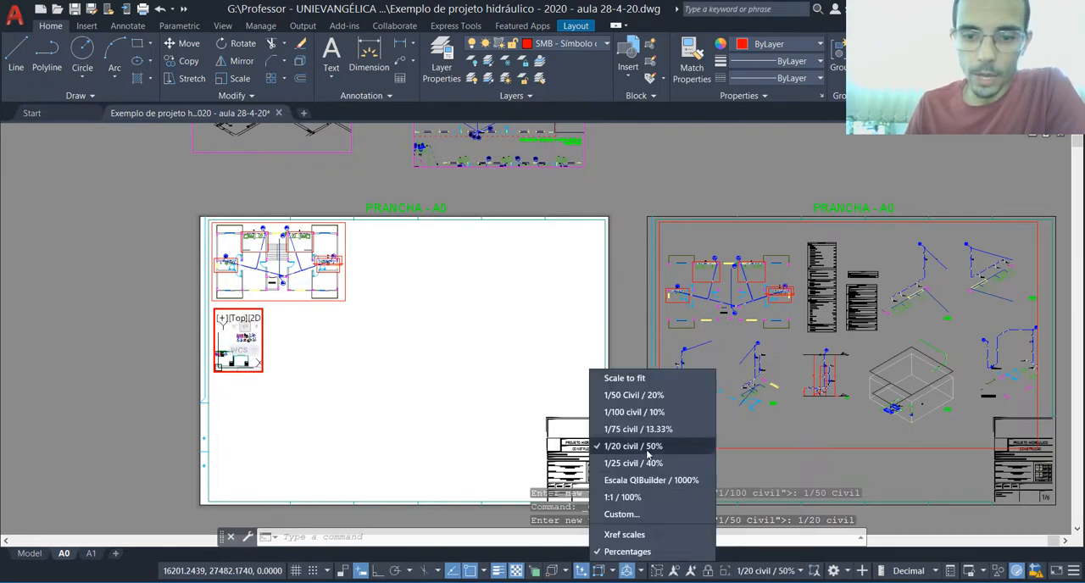
click(650, 484)
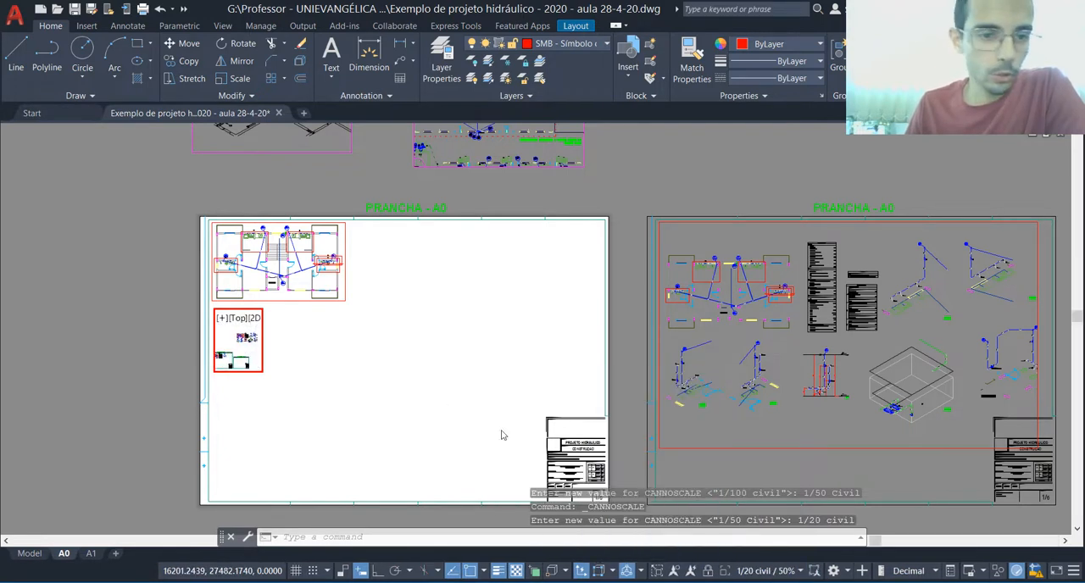
double_click(347, 364)
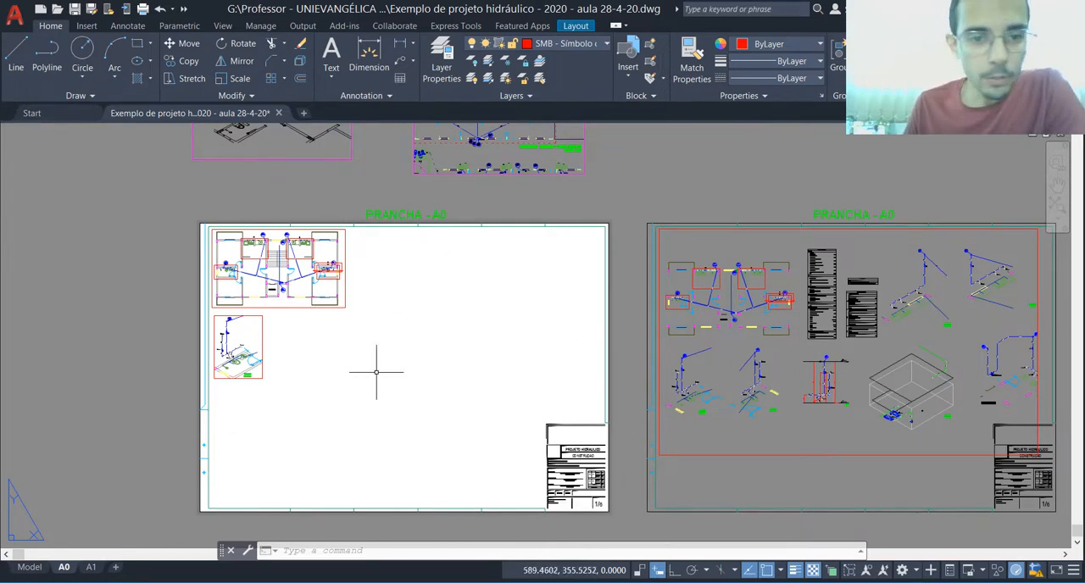
Step: Assign the floor plan viewport and the isometric detail viewport on the first A0 sheet to LAYER INVISÍVEL
scroll(285, 234, up, 2)
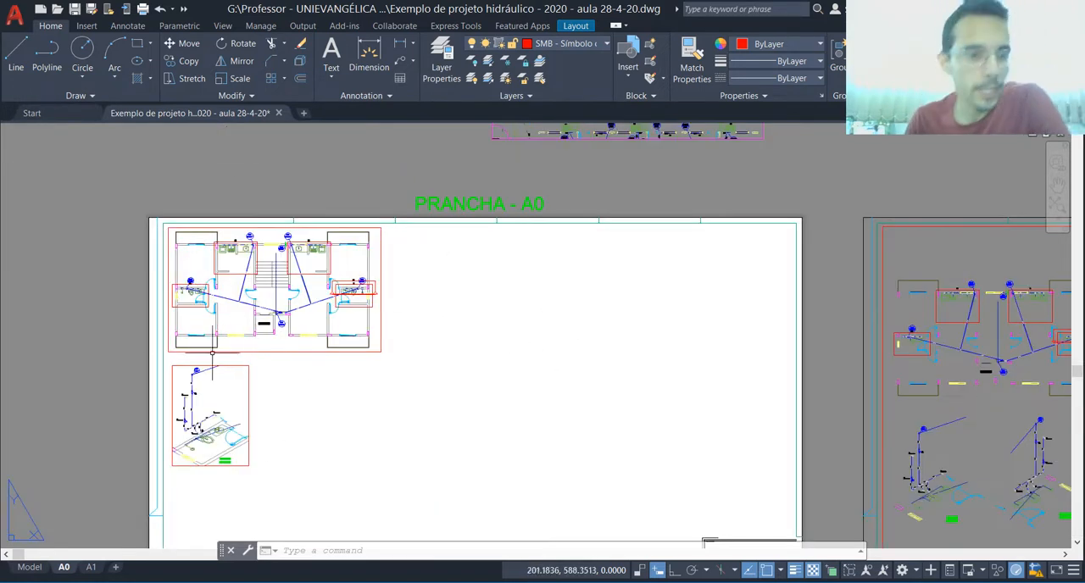
scroll(245, 384, up, 2)
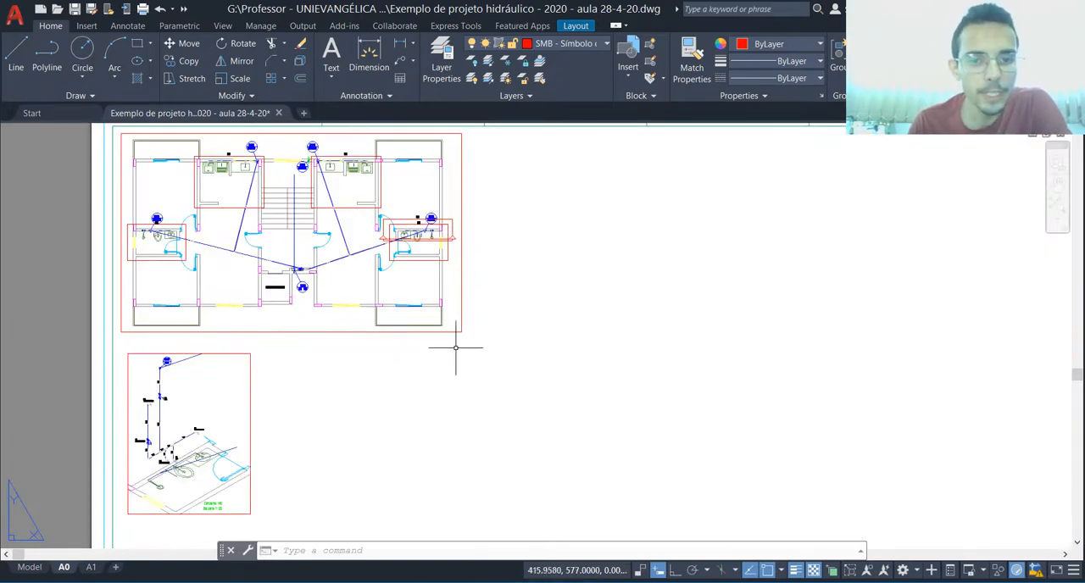
click(327, 322)
click(309, 362)
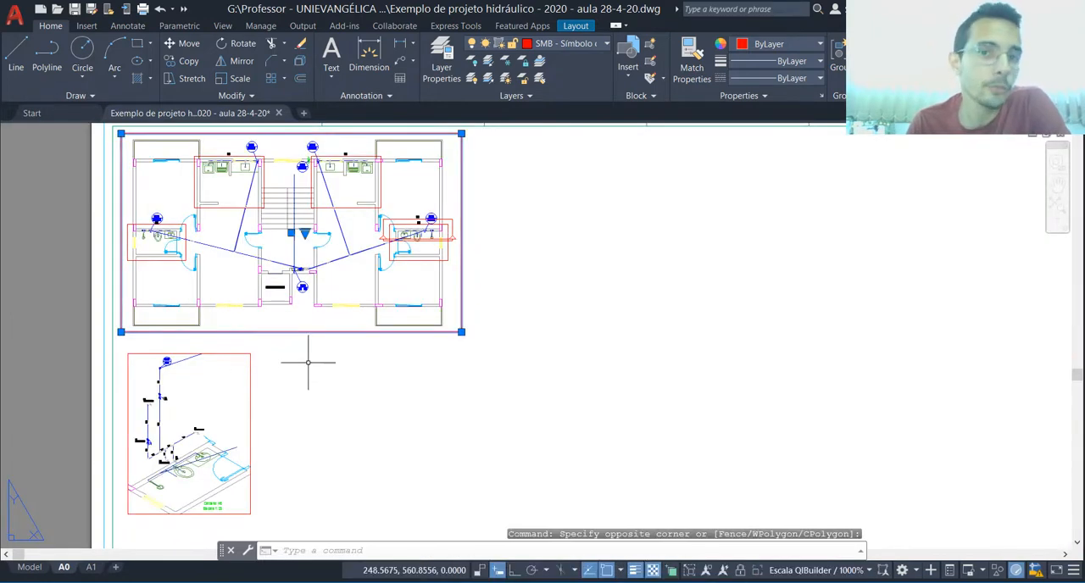
click(276, 384)
click(253, 387)
click(273, 380)
click(236, 378)
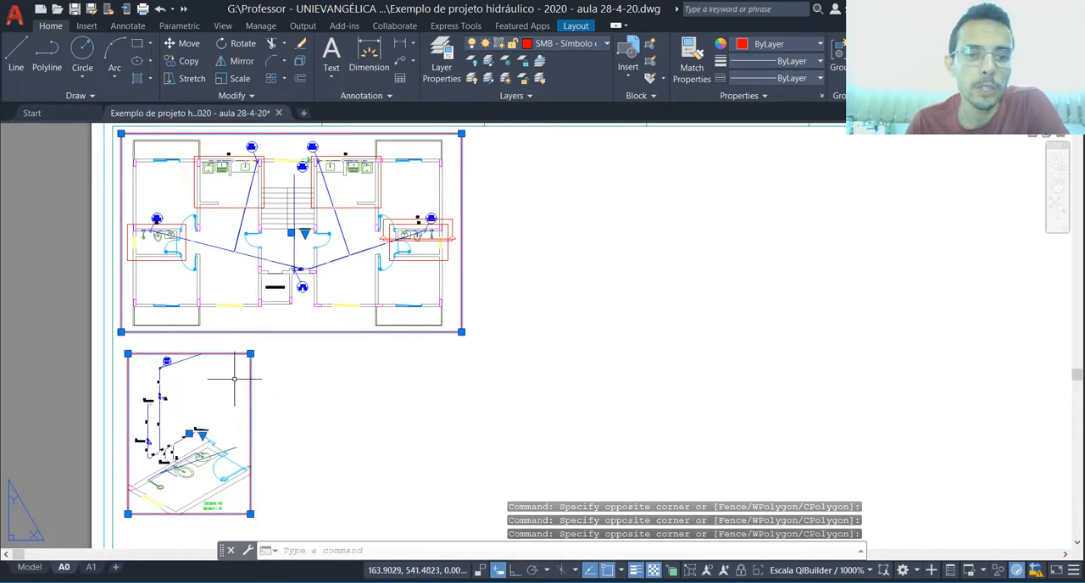
click(606, 45)
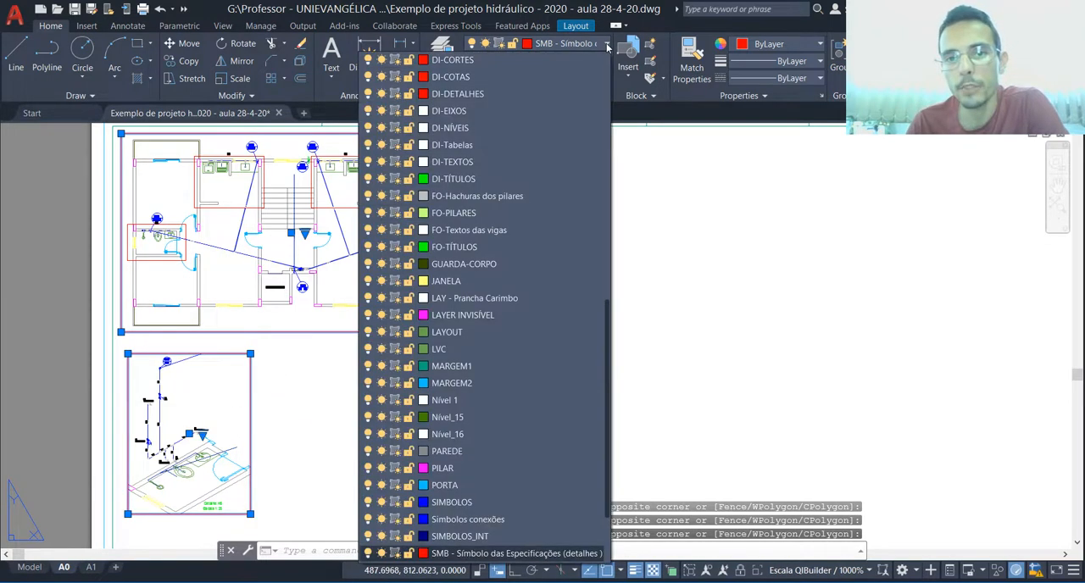
scroll(589, 77, down, 2)
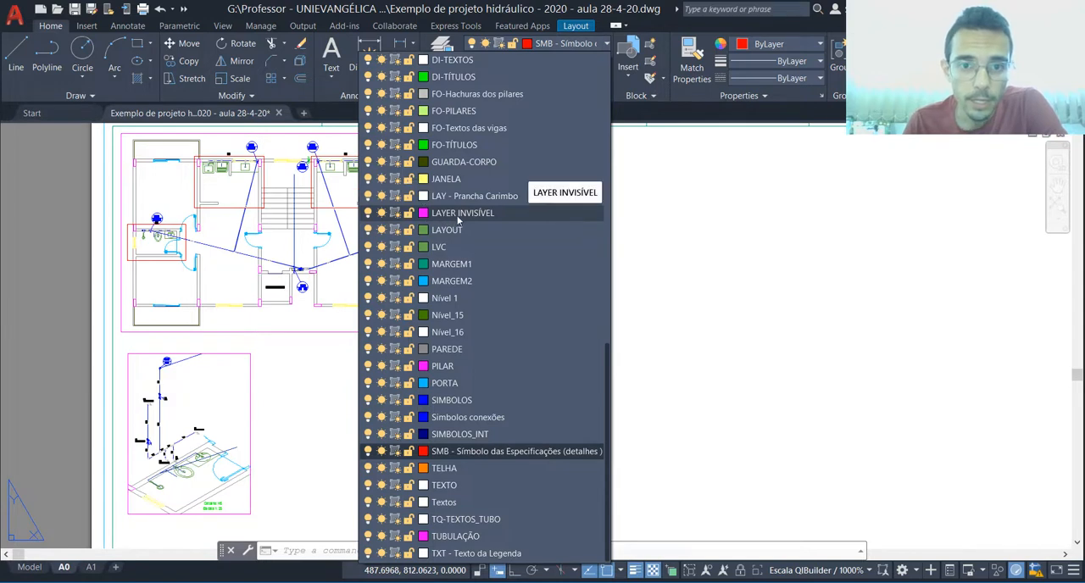
key(Escape)
key(ctrl+a)
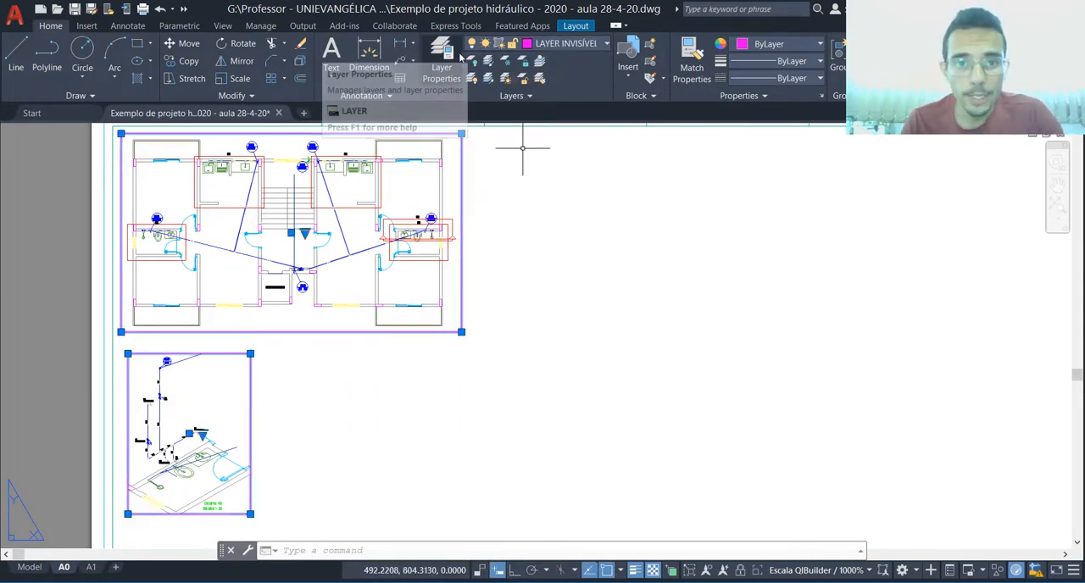
Step: Turn off LAYER INVISÍVEL to hide the viewport frames on the first A0 sheet
click(488, 47)
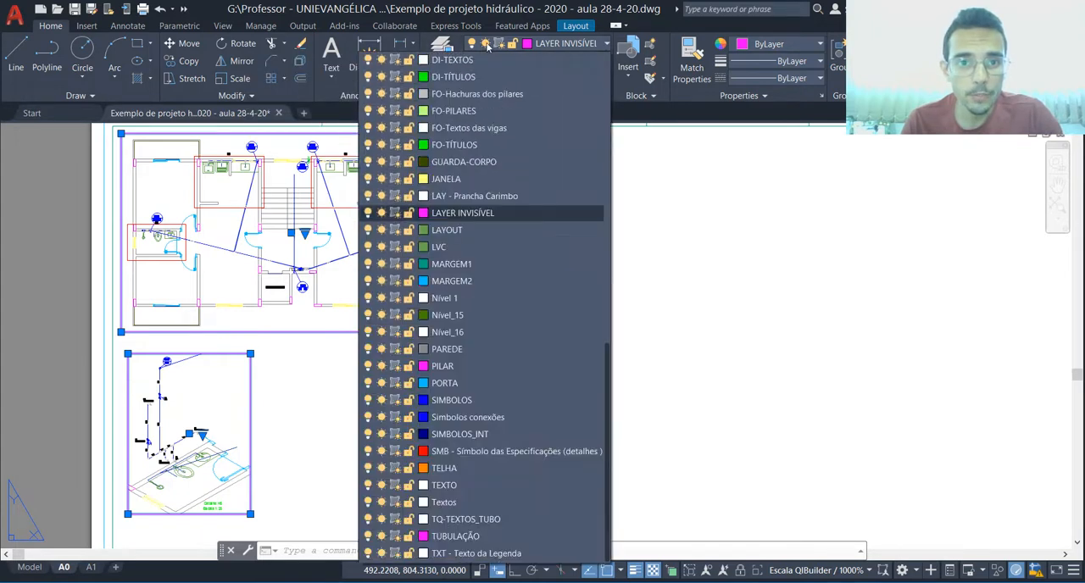
click(368, 214)
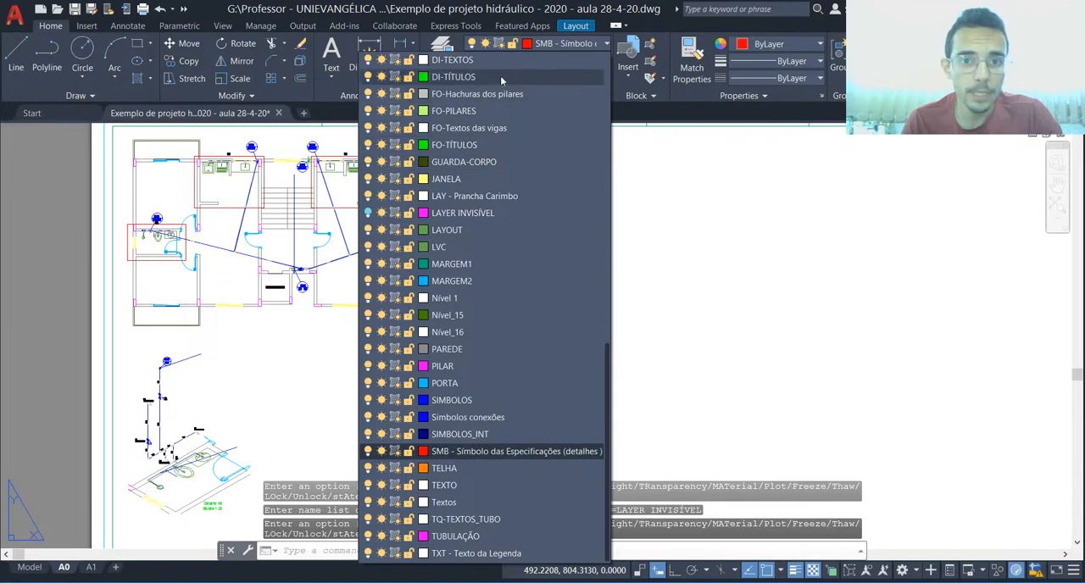
click(552, 47)
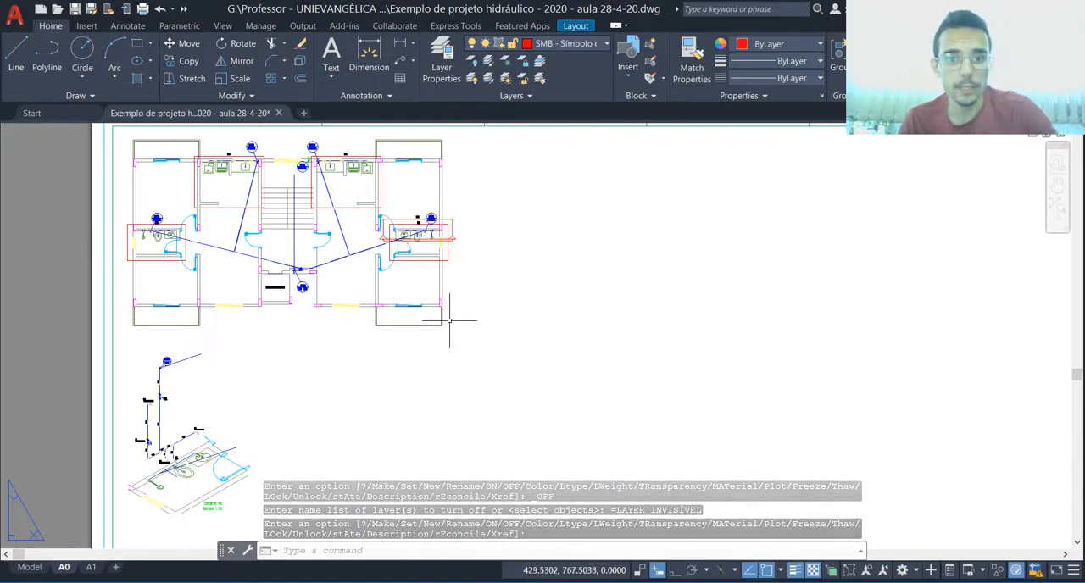
scroll(268, 238, down, 2)
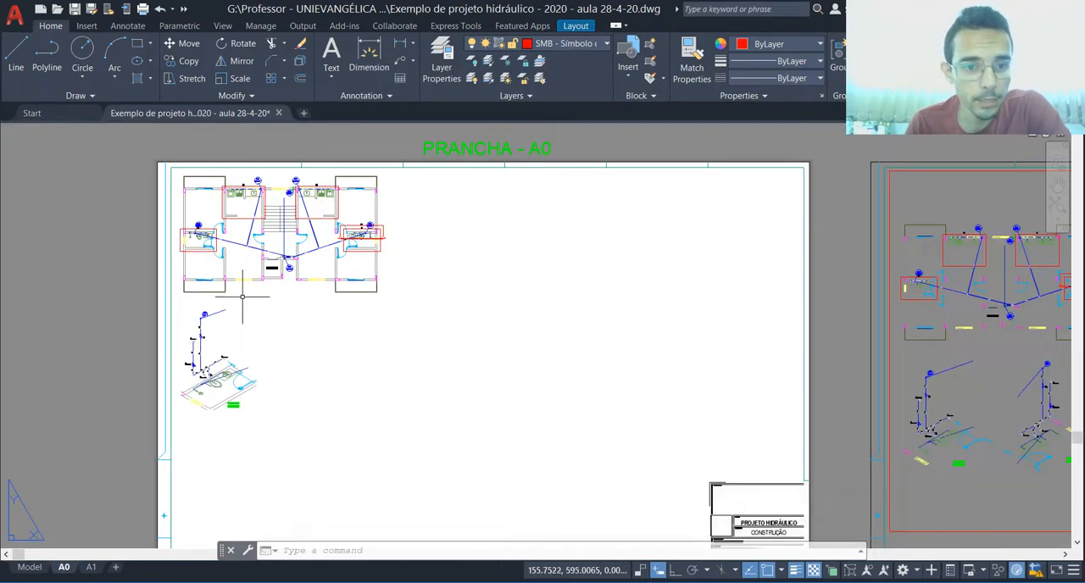
scroll(298, 307, down, 2)
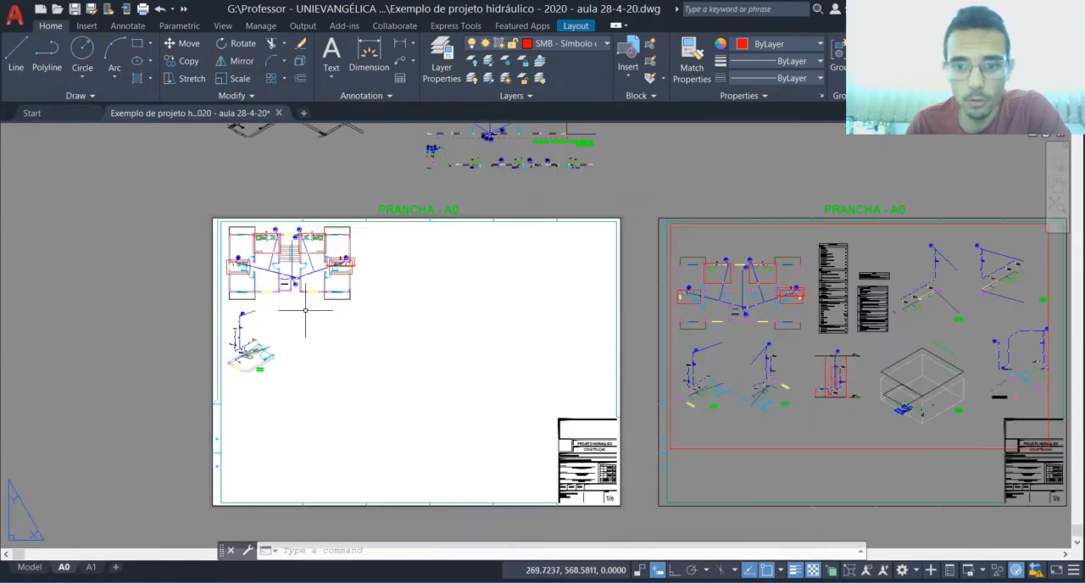
scroll(419, 319, down, 2)
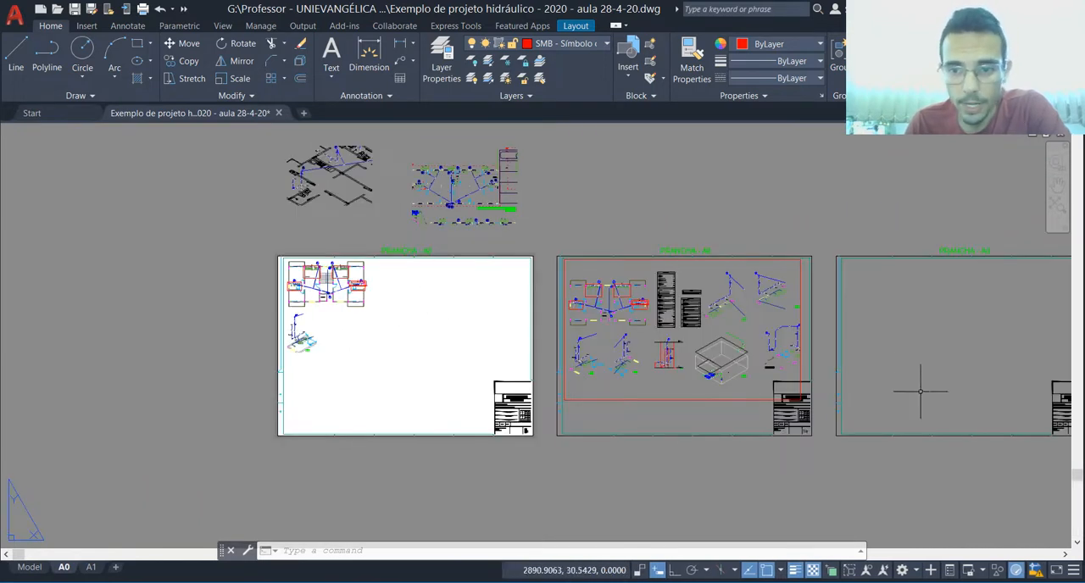
scroll(340, 308, up, 2)
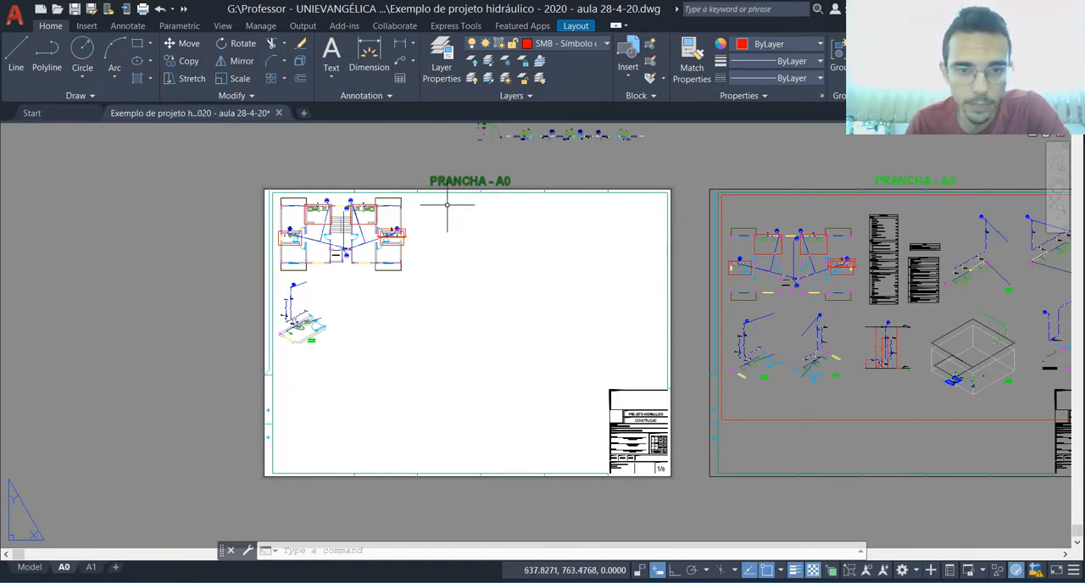
scroll(351, 233, up, 2)
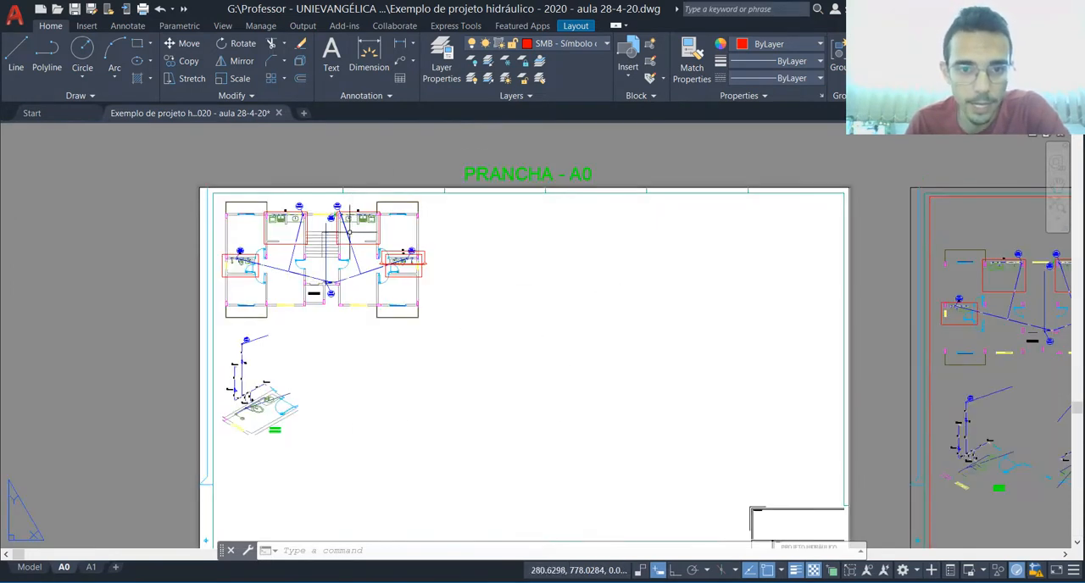
Step: Turn LAYER INVISÍVEL back on to show the viewport frames
click(556, 49)
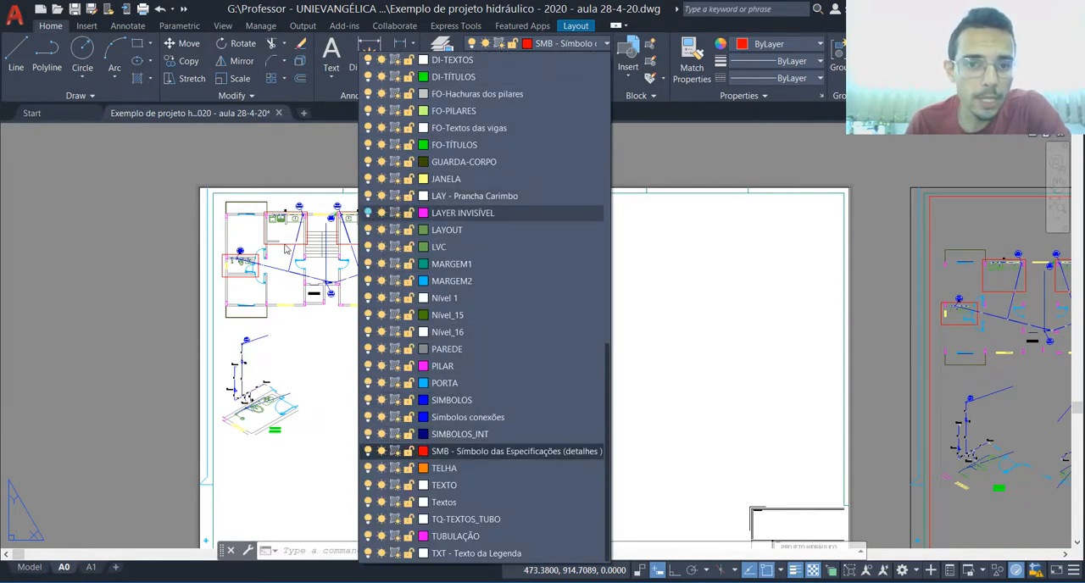
click(369, 214)
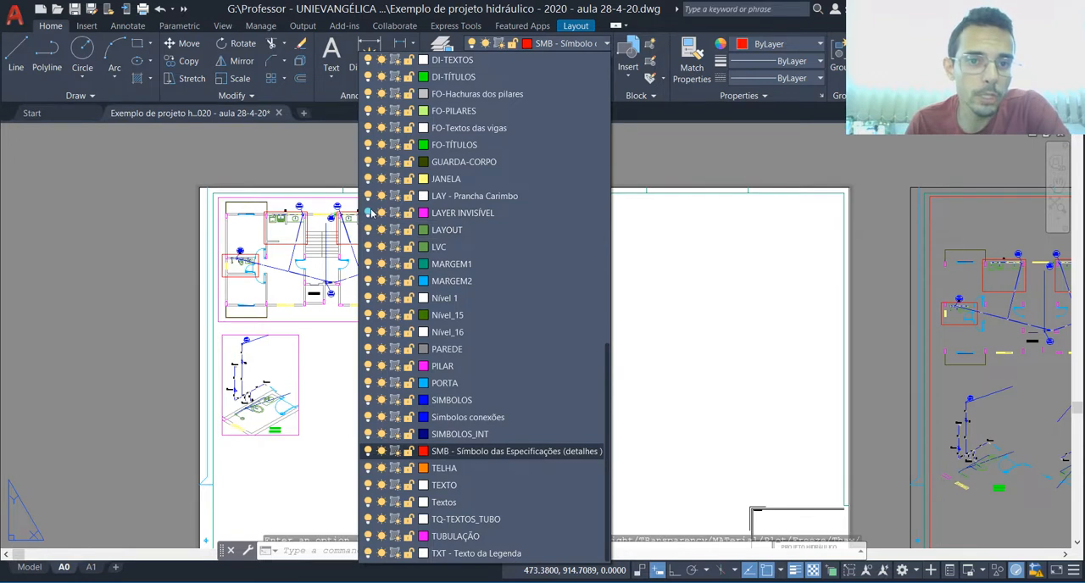
click(545, 49)
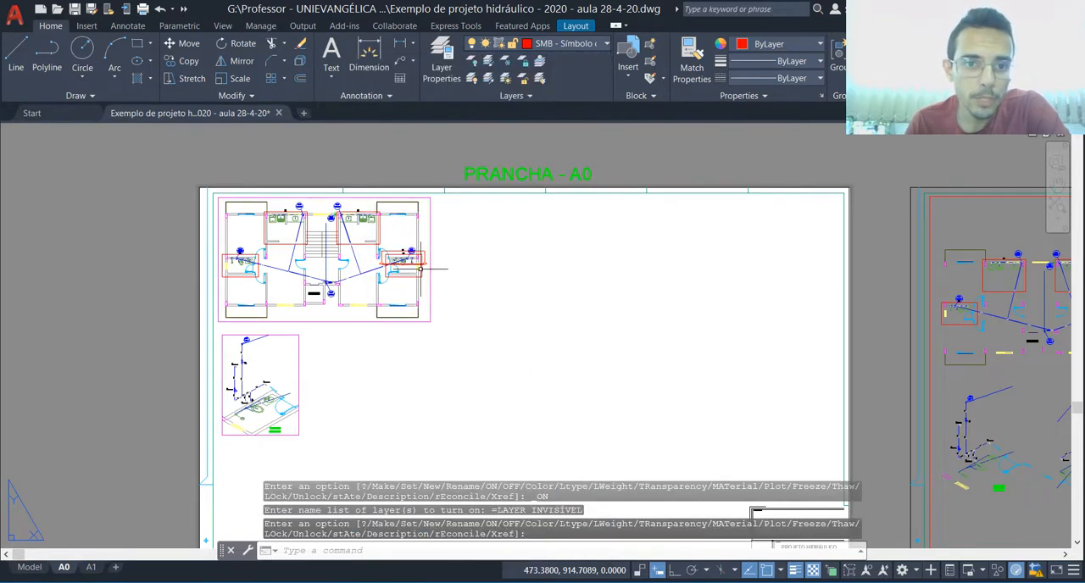
key(Return)
Step: Stretch the floor plan viewport on the first A0 sheet by its corner so it also frames the tables beside the plan
click(429, 298)
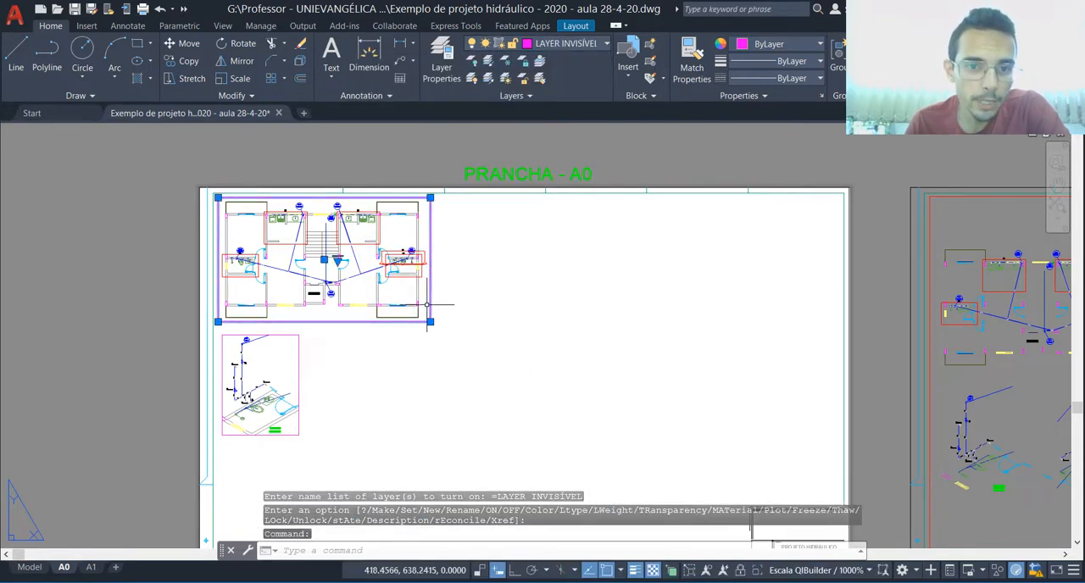
click(429, 321)
click(583, 331)
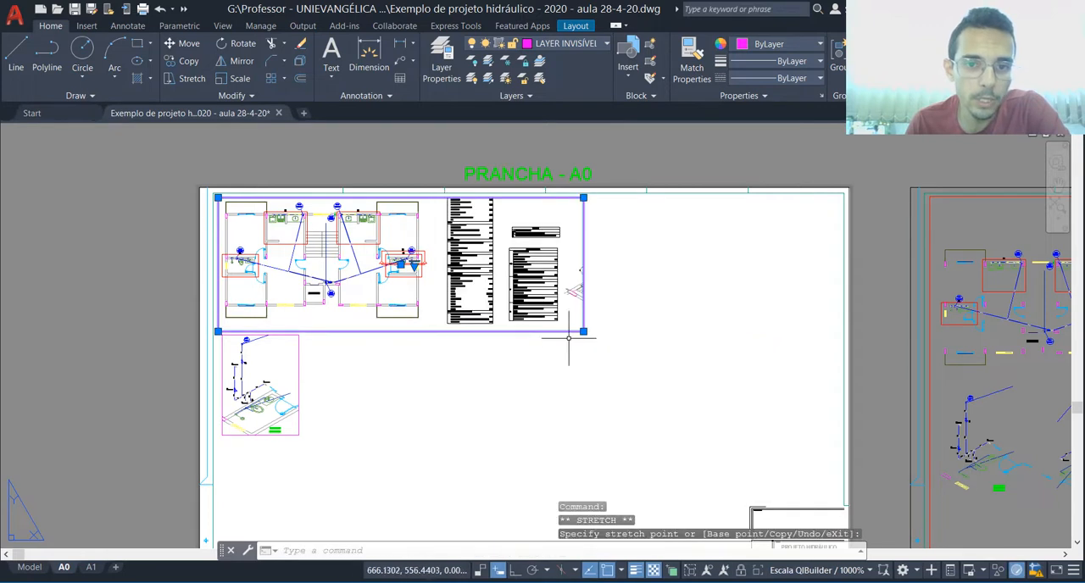
click(583, 332)
scroll(555, 322, up, 2)
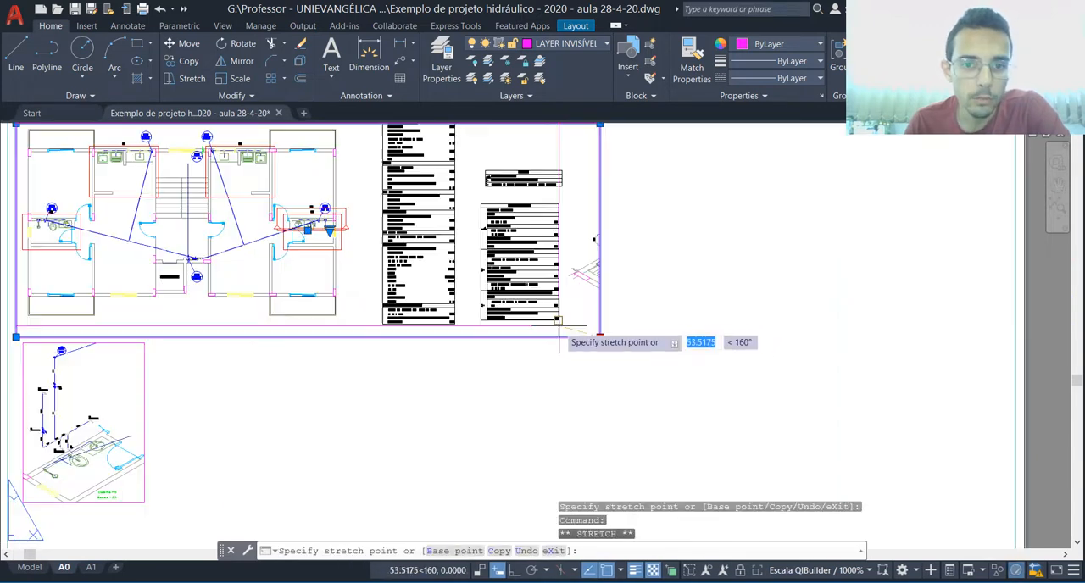
click(565, 323)
scroll(534, 356, down, 2)
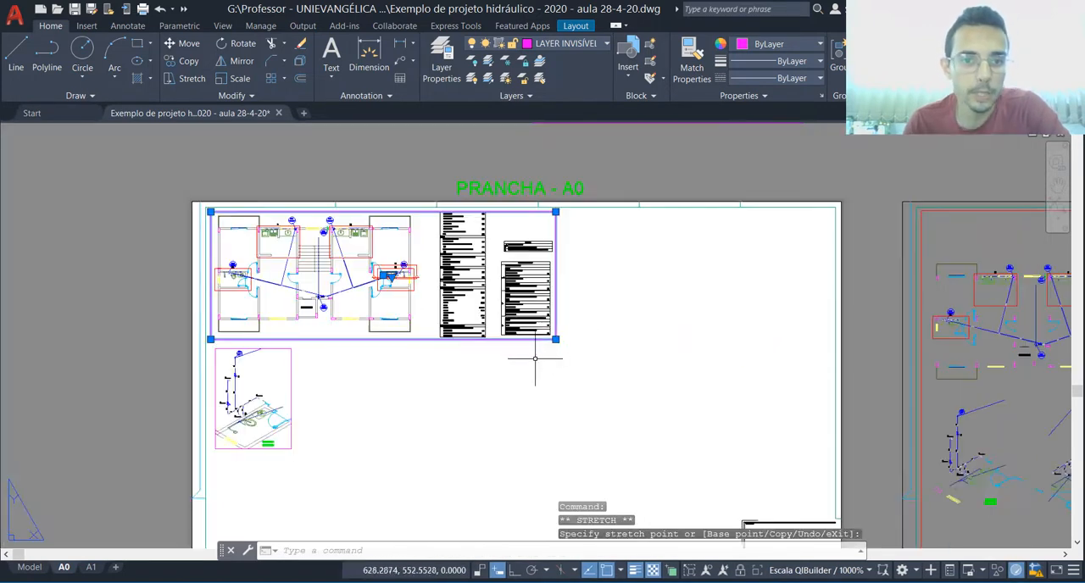
key(Escape)
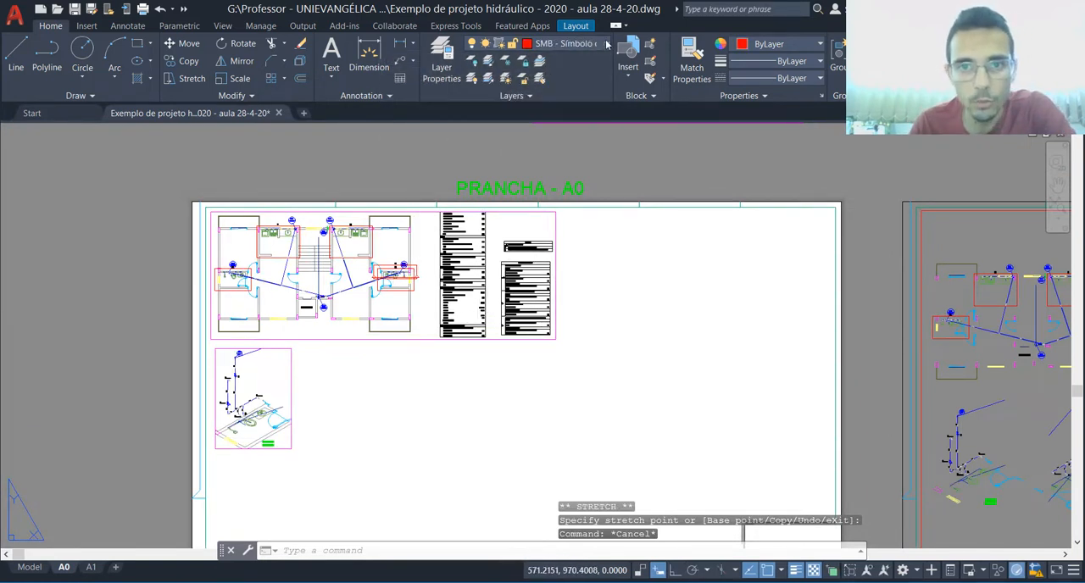
Step: Hide the frames of the enlarged floor plan viewport and the detail viewport by switching off LAYER INVISÍVEL
click(573, 44)
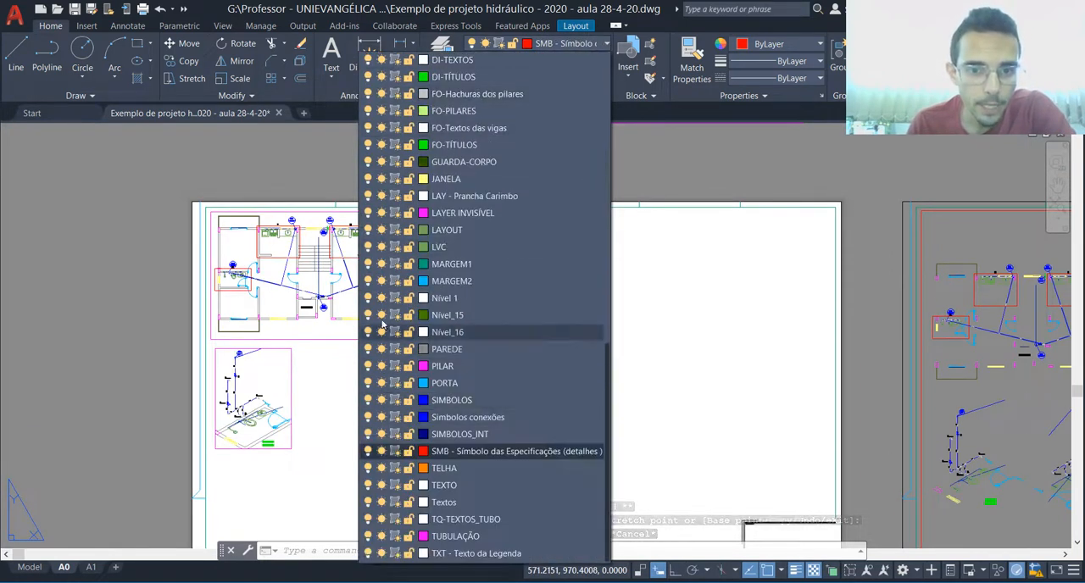
click(367, 213)
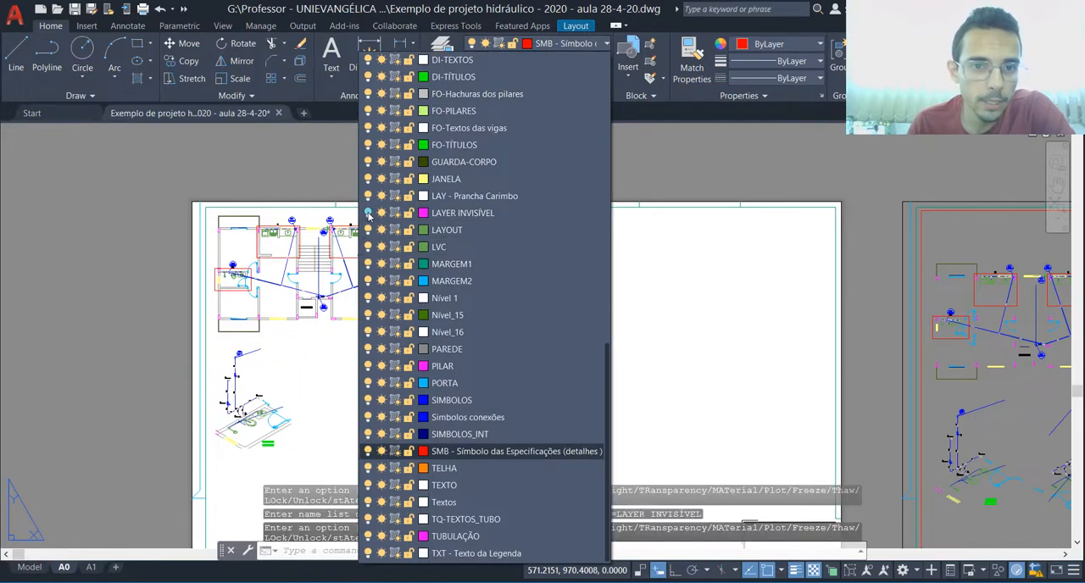
click(192, 263)
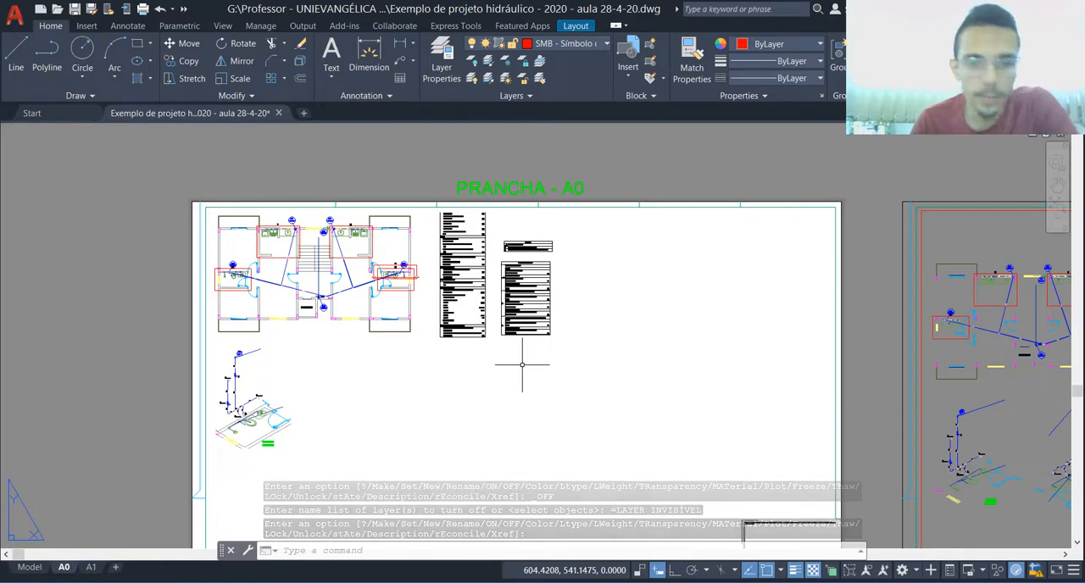
scroll(509, 228, down, 4)
scroll(637, 297, up, 2)
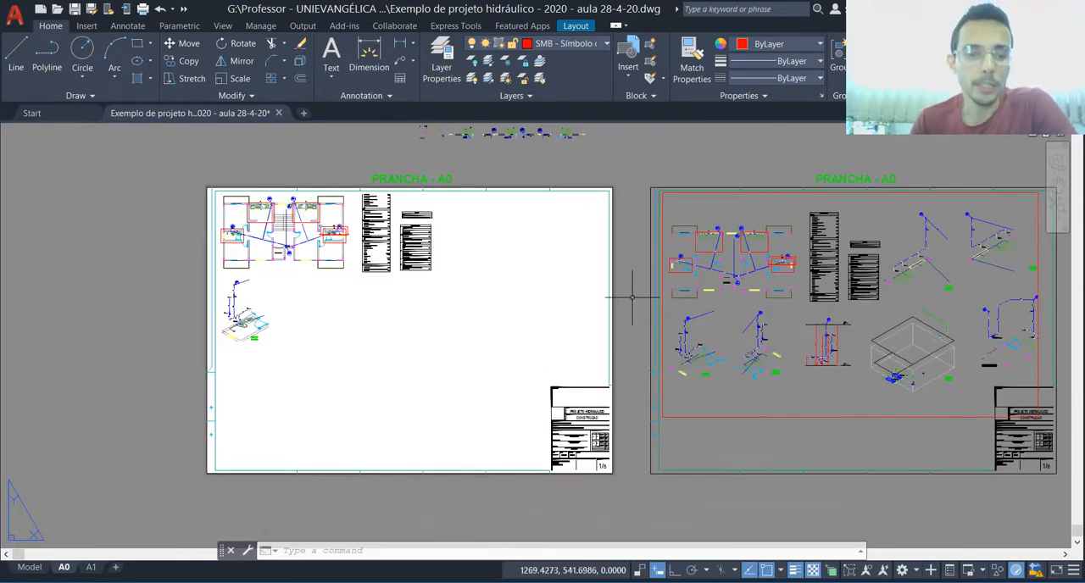
Step: Open Folha 2 from the ARQUIVOS DWG EXPORTADO QIBUILDER folder as read-only in AutoCAD 2010
click(124, 581)
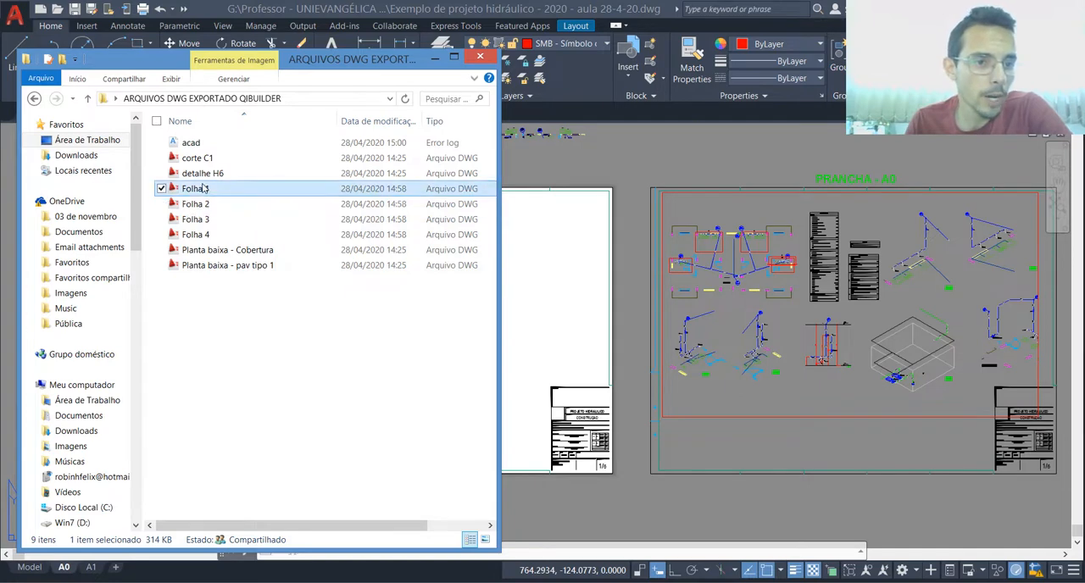
double_click(194, 207)
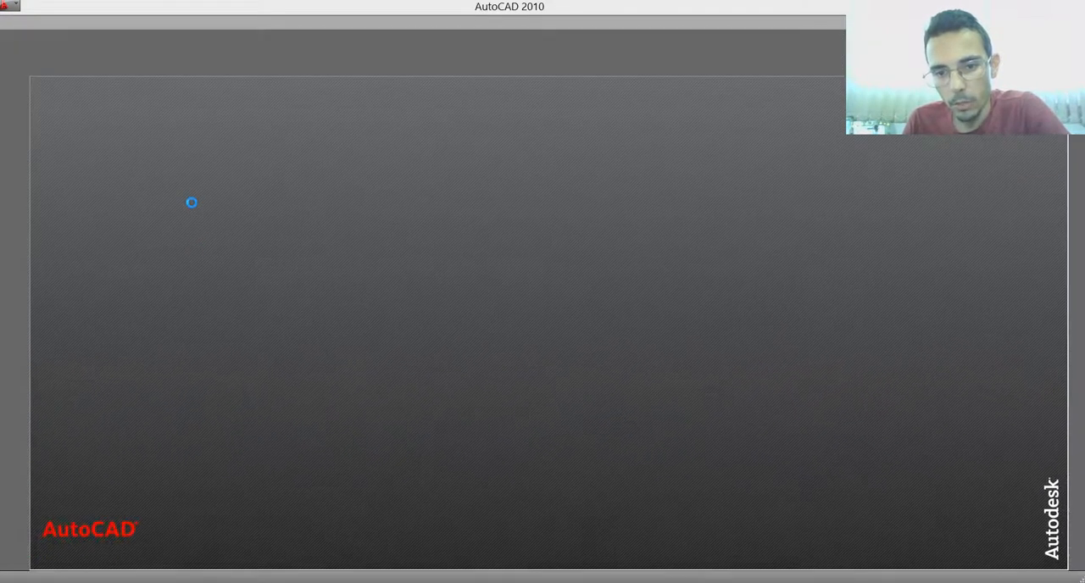
click(596, 340)
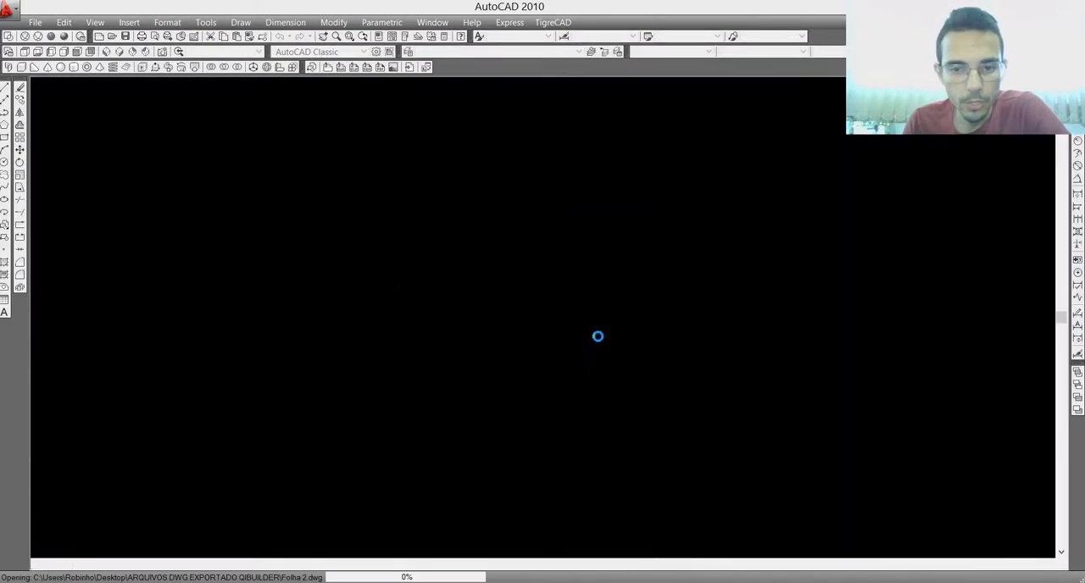
click(532, 276)
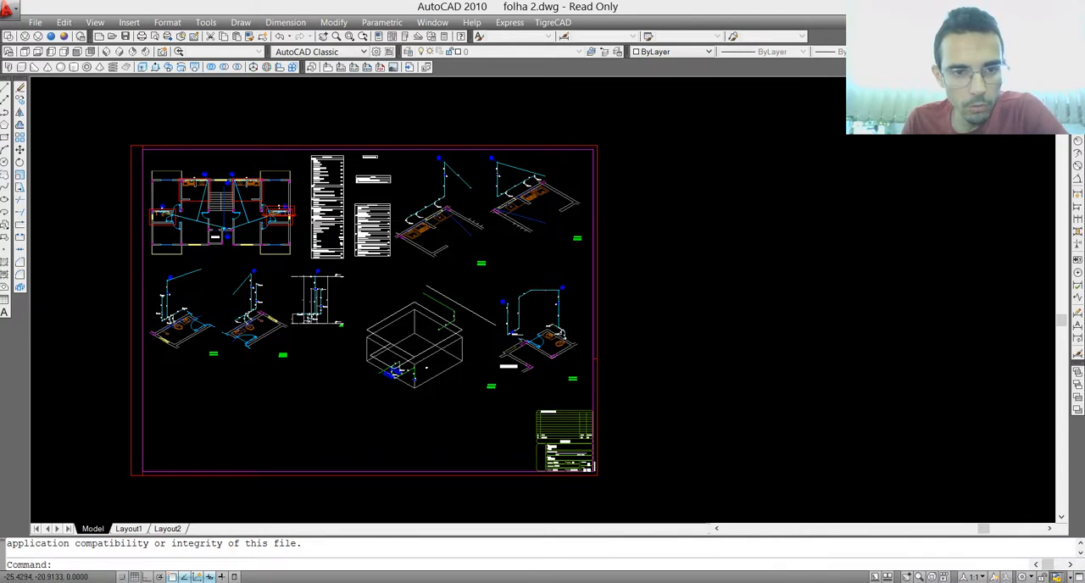
Step: Replace the OBRA placeholder text in the Folha 2 title block with "sdfsdfsdf"
scroll(565, 441, up, 2)
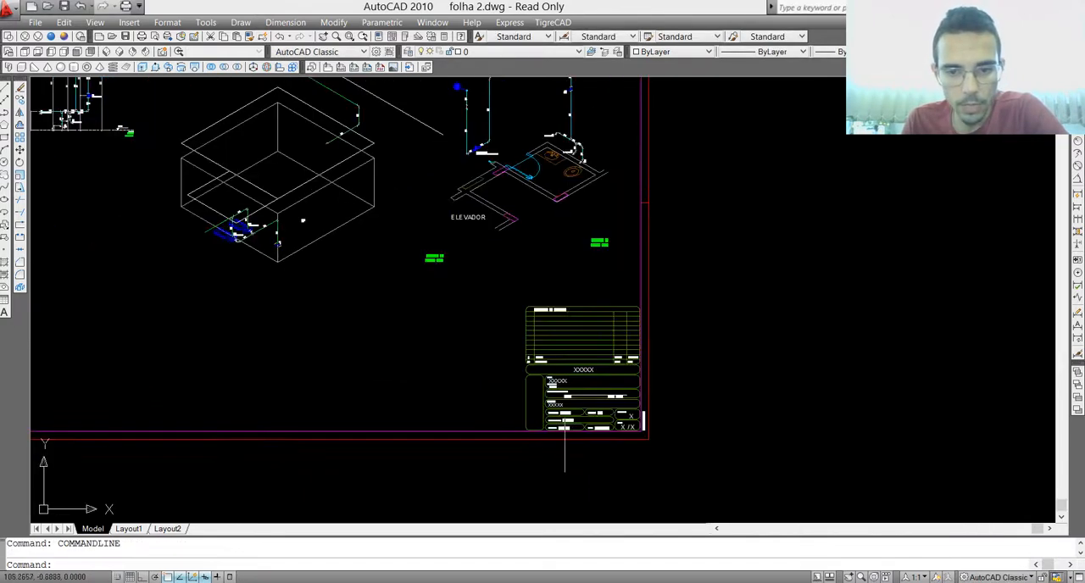
scroll(614, 412, up, 4)
click(399, 288)
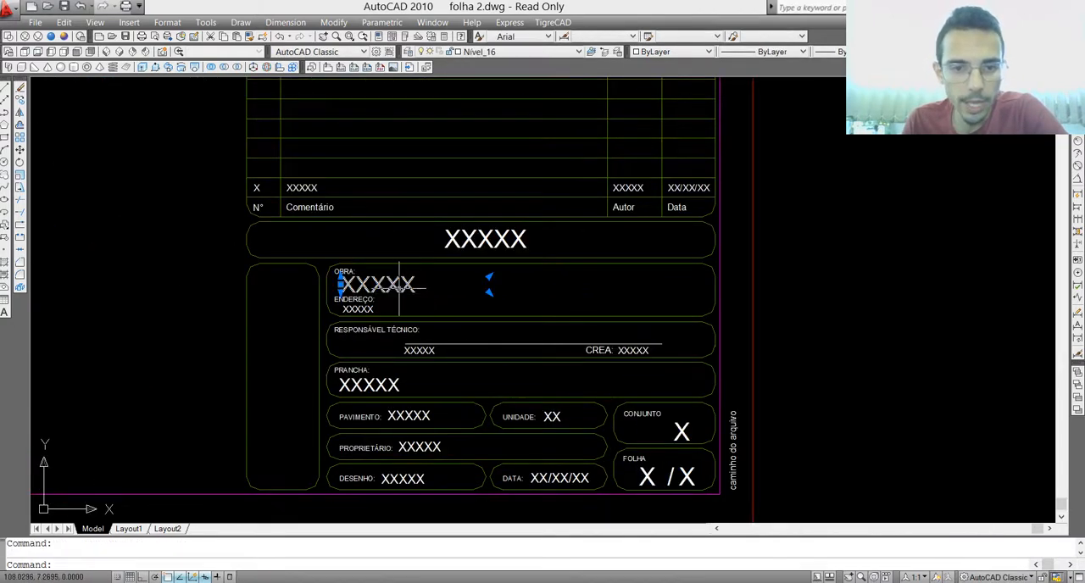
double_click(377, 284)
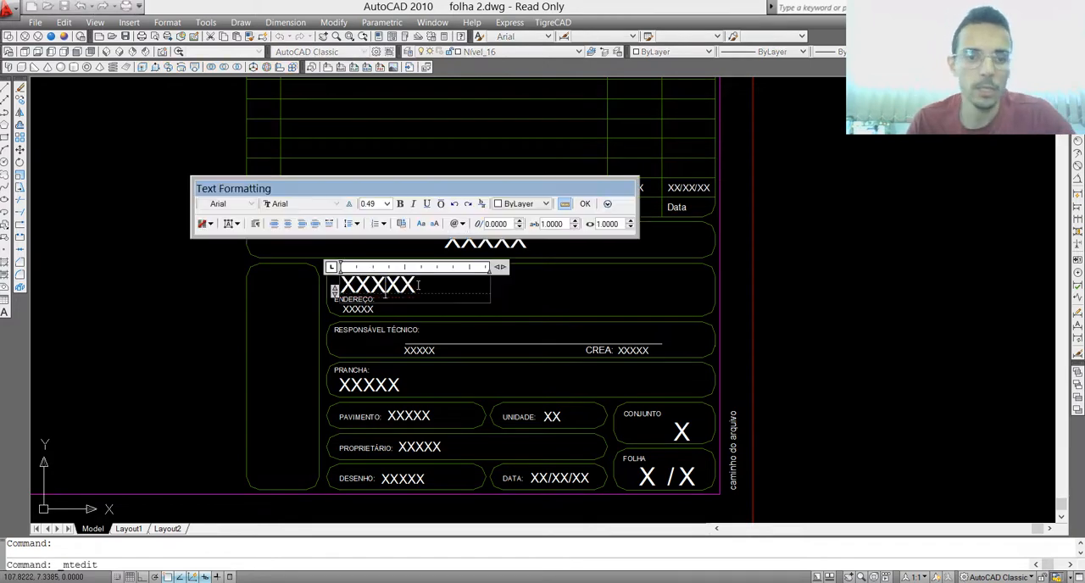
key(ctrl+a)
text(sdfsdfsdf)
click(547, 294)
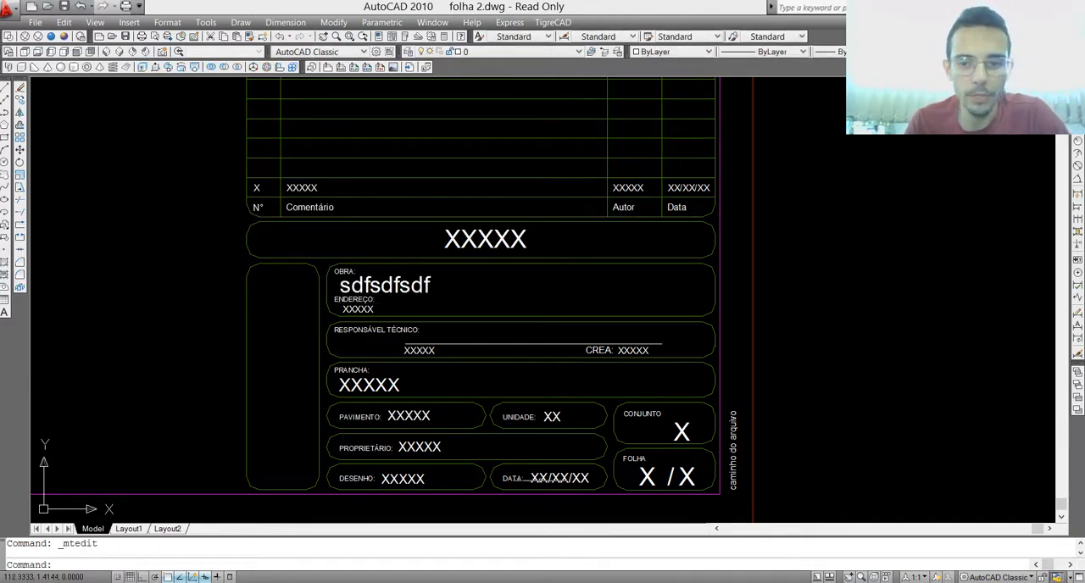
key(Escape)
Step: Set the AF-Colunas layer to a dark blue true color, RGB 17,25,176, in the layer properties
scroll(632, 441, down, 5)
scroll(572, 324, up, 3)
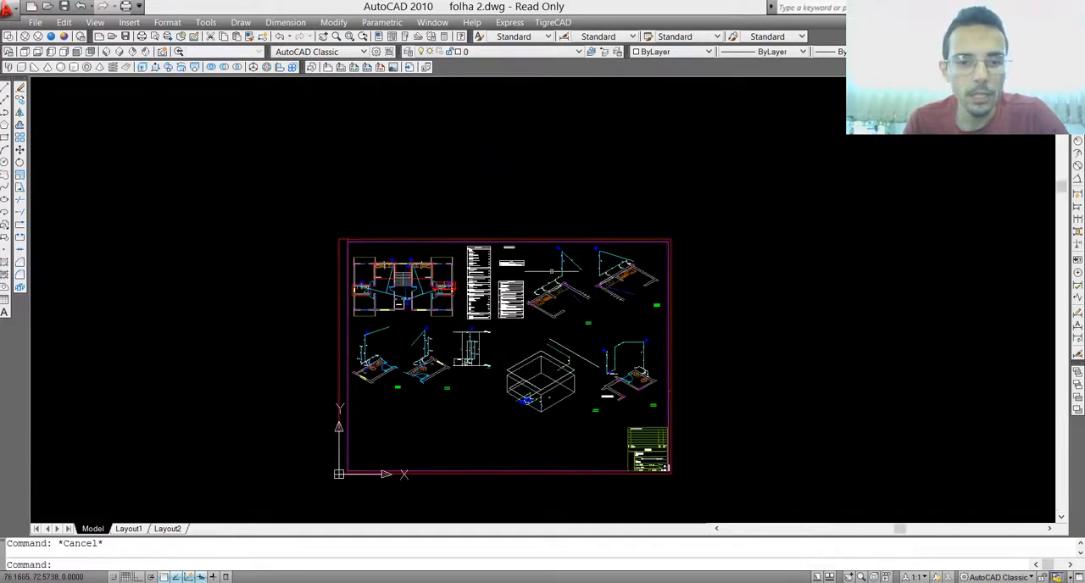
scroll(332, 449, up, 2)
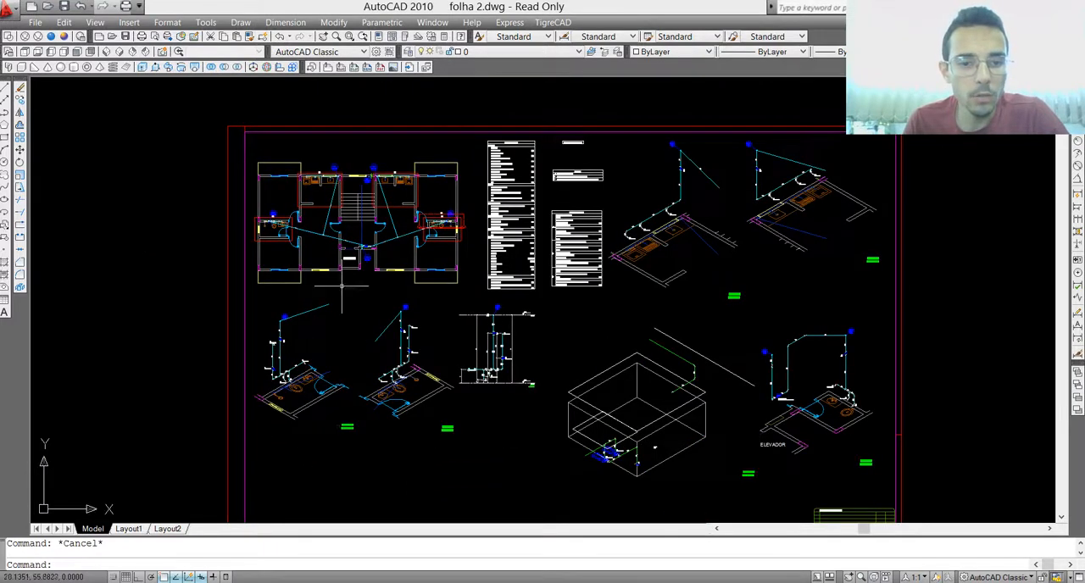
click(411, 55)
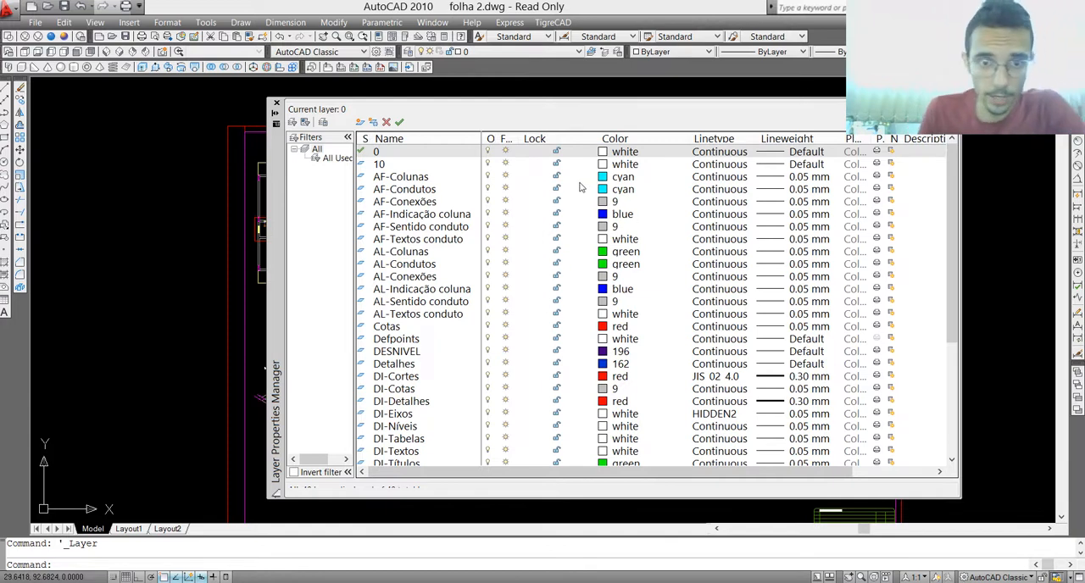
click(604, 179)
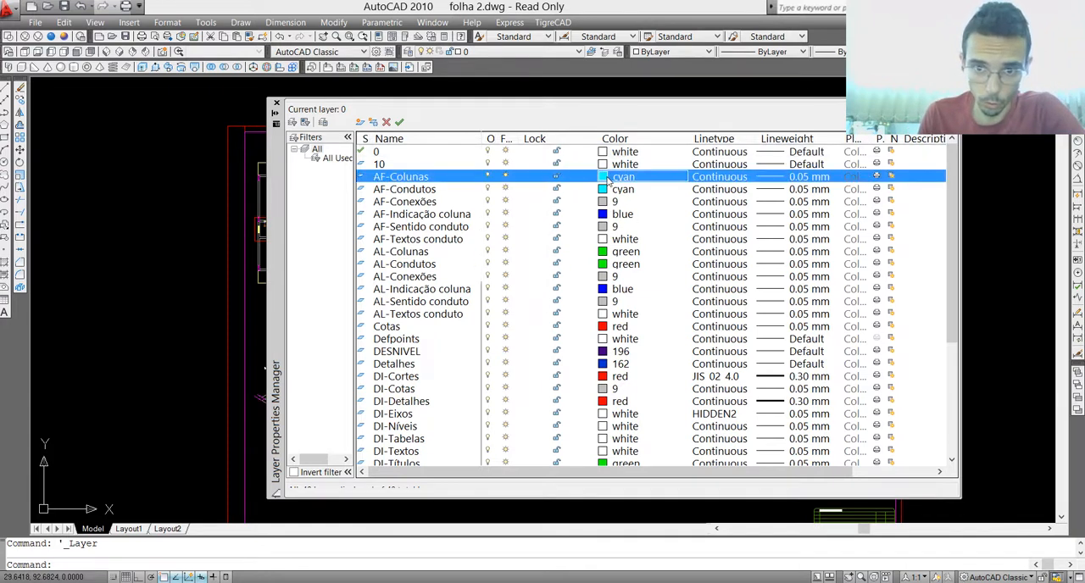
click(587, 236)
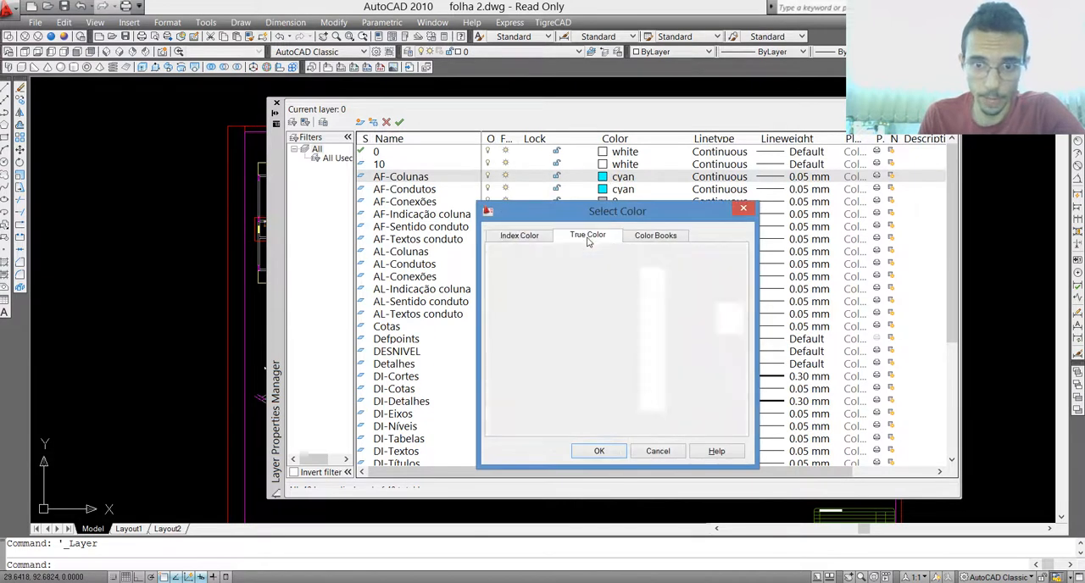
click(587, 296)
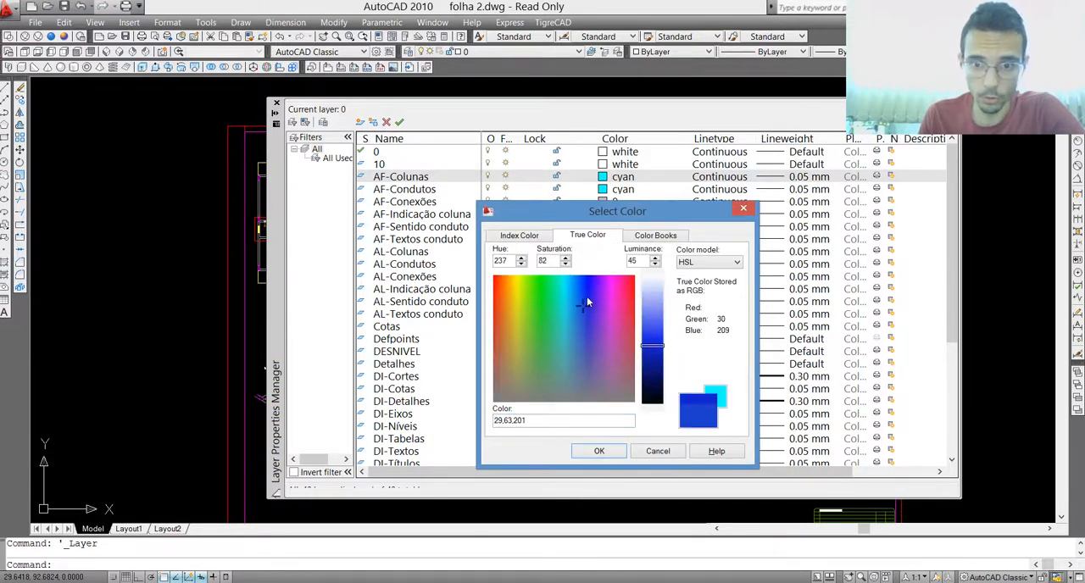
click(655, 356)
click(599, 451)
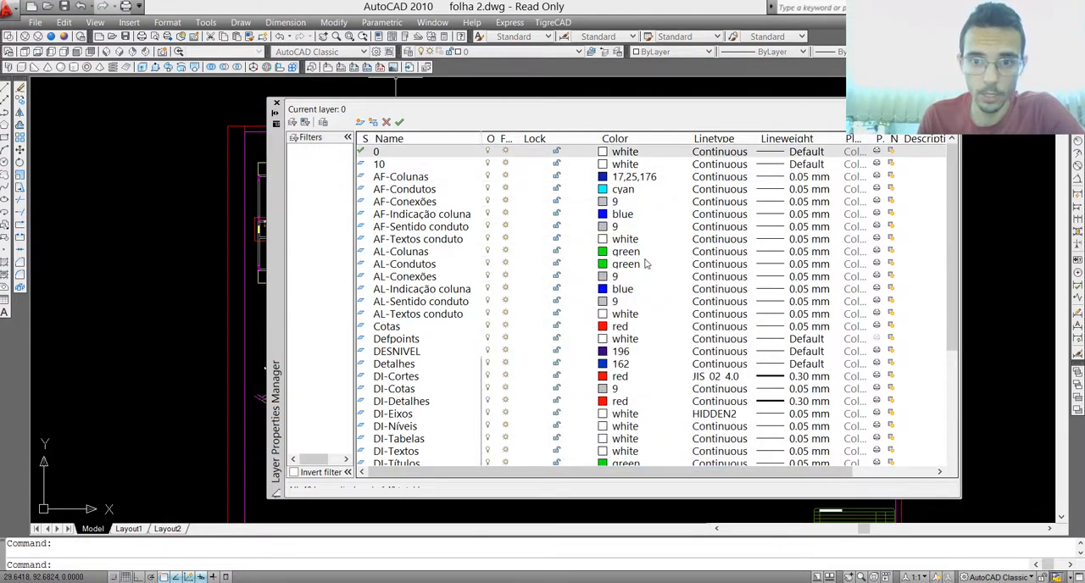
Step: Set the lineweight of the AF-Condutos layer to 0.50 mm in the layer properties
click(774, 177)
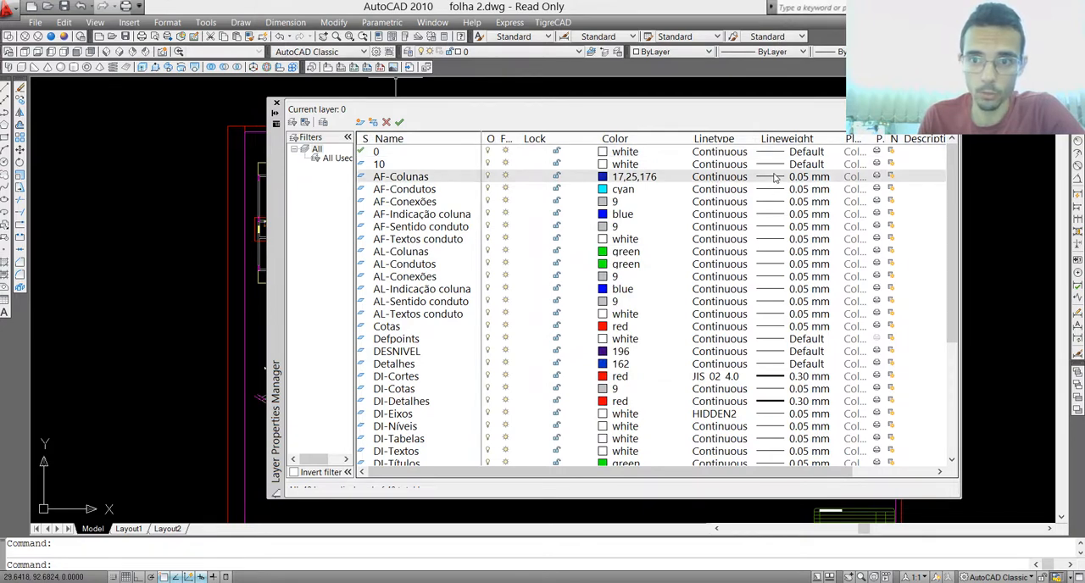
key(Escape)
click(775, 189)
click(775, 189)
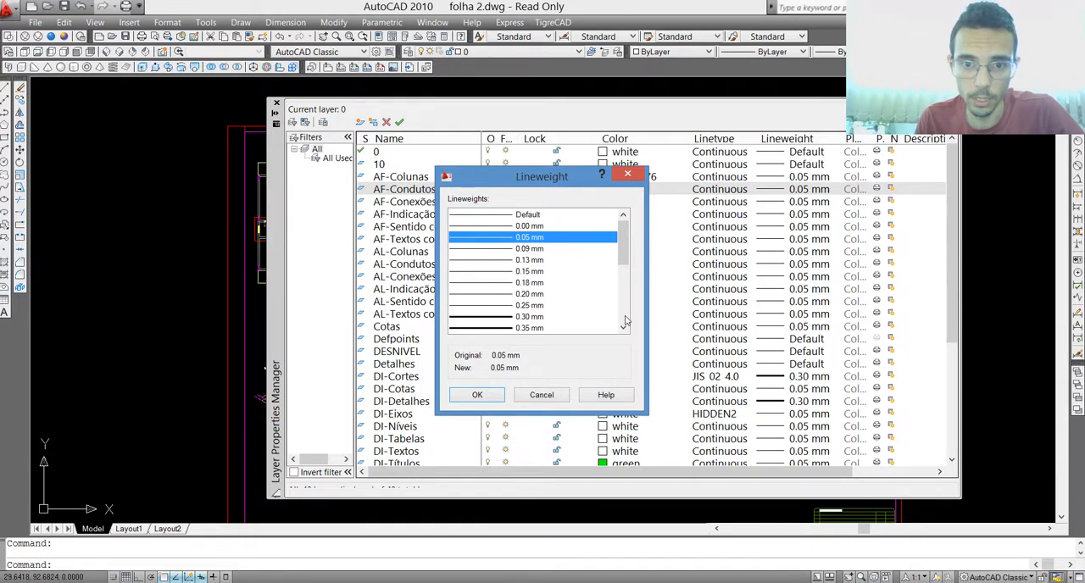
scroll(625, 321, down, 2)
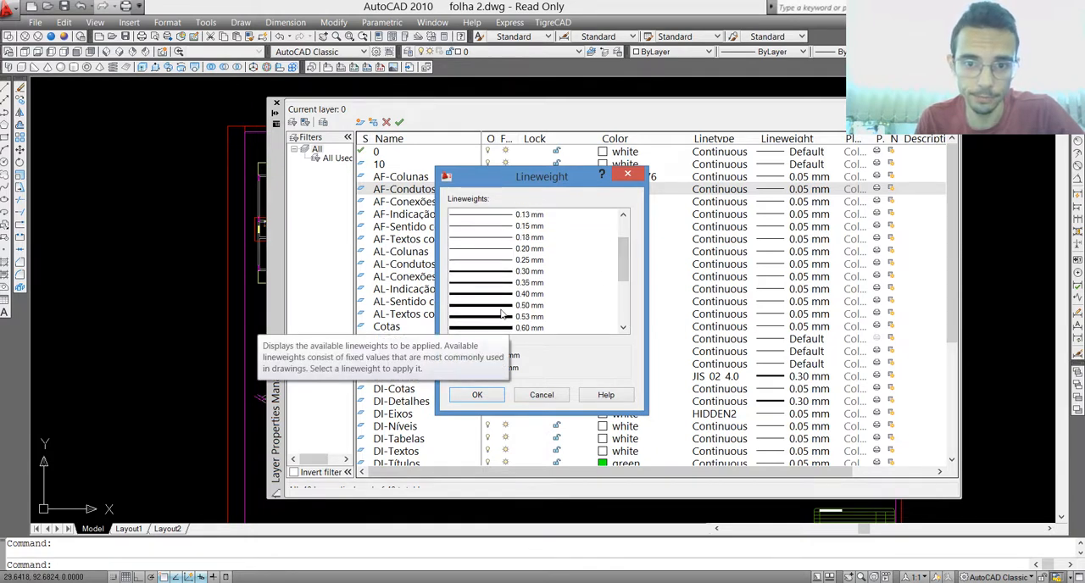
click(500, 306)
click(479, 394)
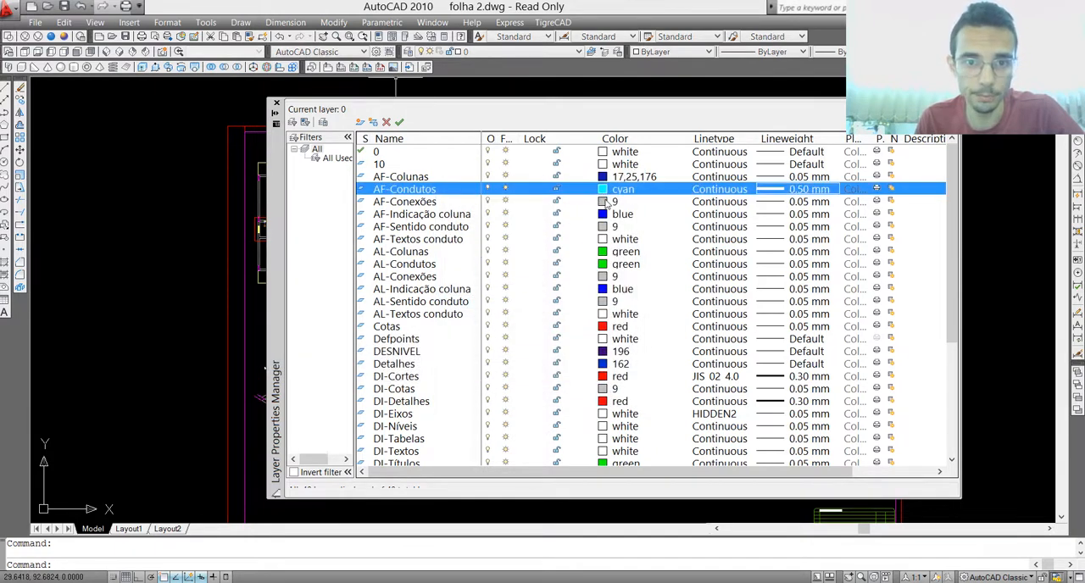
Step: Set the AF-Condutos layer to a blue true color, RGB 29,44,180, and close the layer properties
click(605, 190)
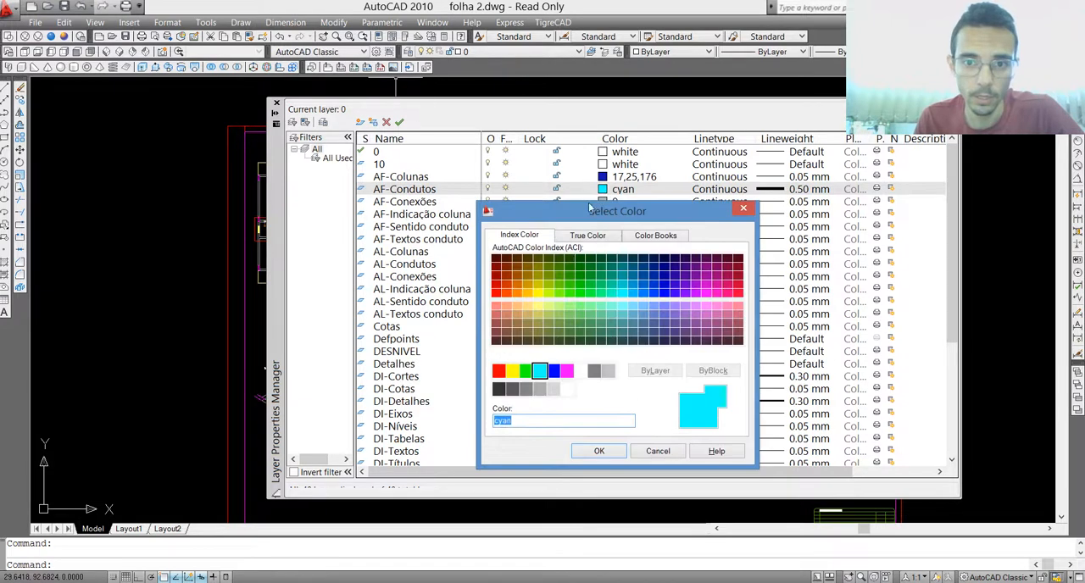
click(587, 235)
click(585, 310)
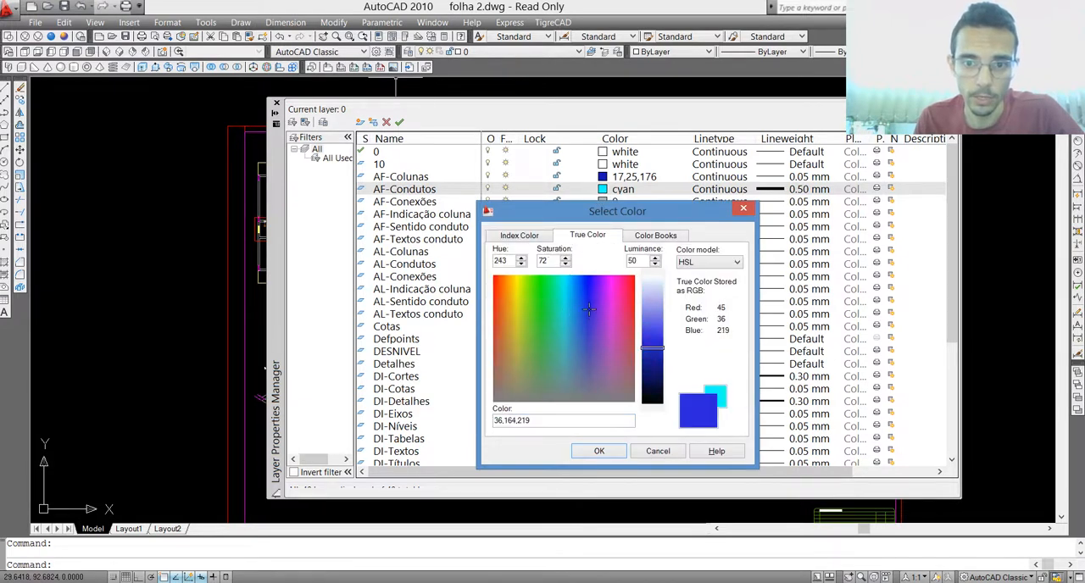
drag(636, 349, 651, 363)
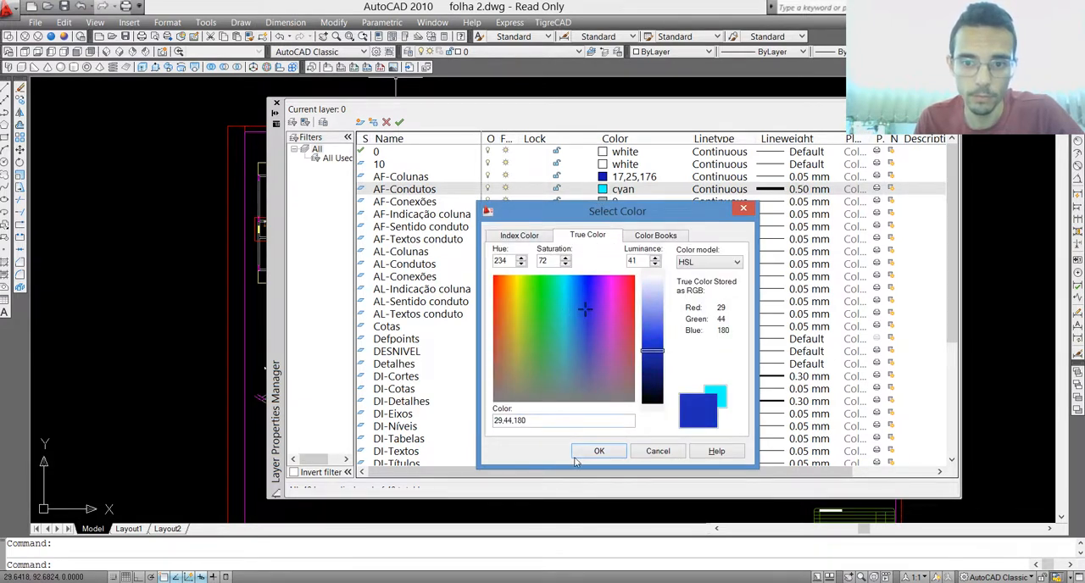
click(585, 454)
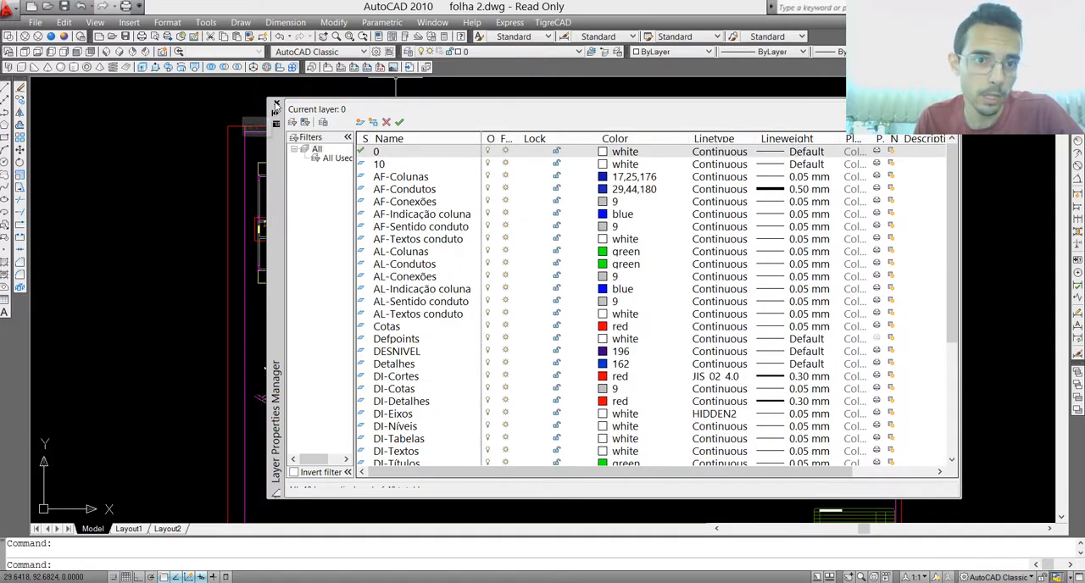
click(276, 104)
Step: Examine the recolored cold-water pipes in the floor plan and across the whole Folha 2 sheet
scroll(280, 237, up, 6)
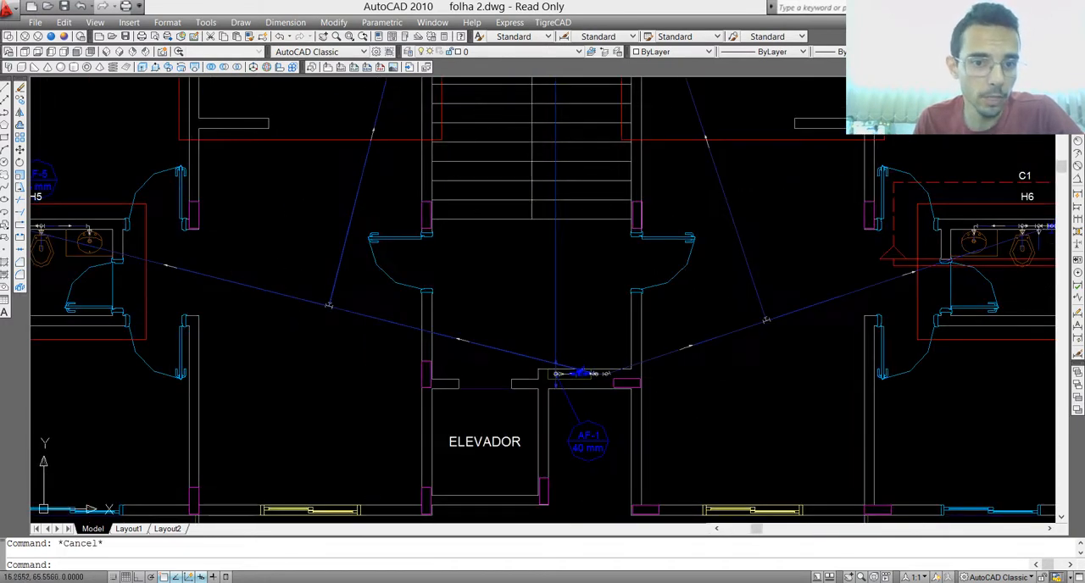
click(301, 290)
click(286, 318)
click(383, 272)
click(334, 257)
scroll(354, 309, up, 3)
key(Escape)
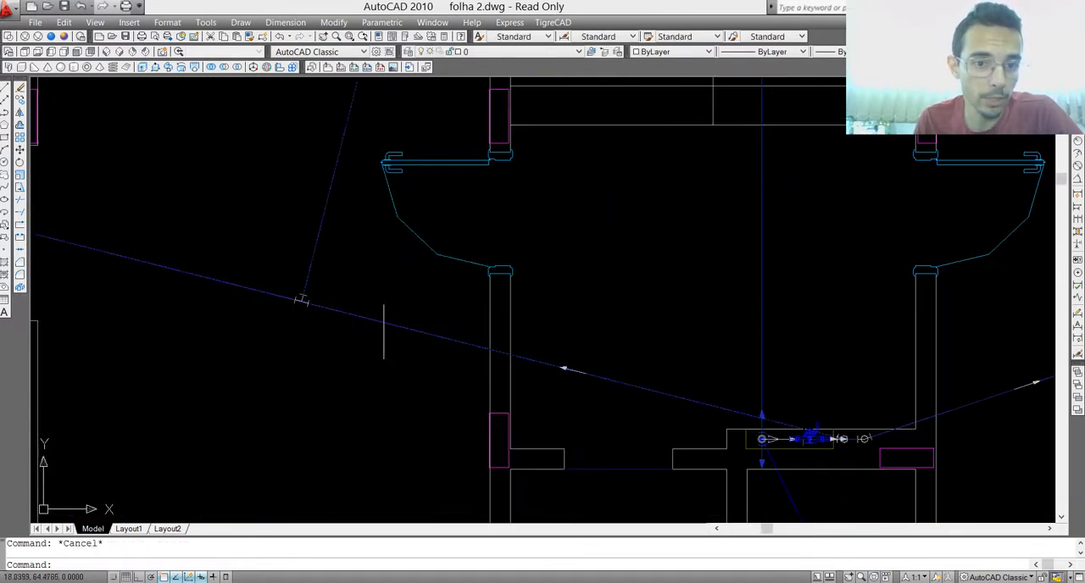
scroll(377, 331, down, 8)
scroll(385, 320, down, 2)
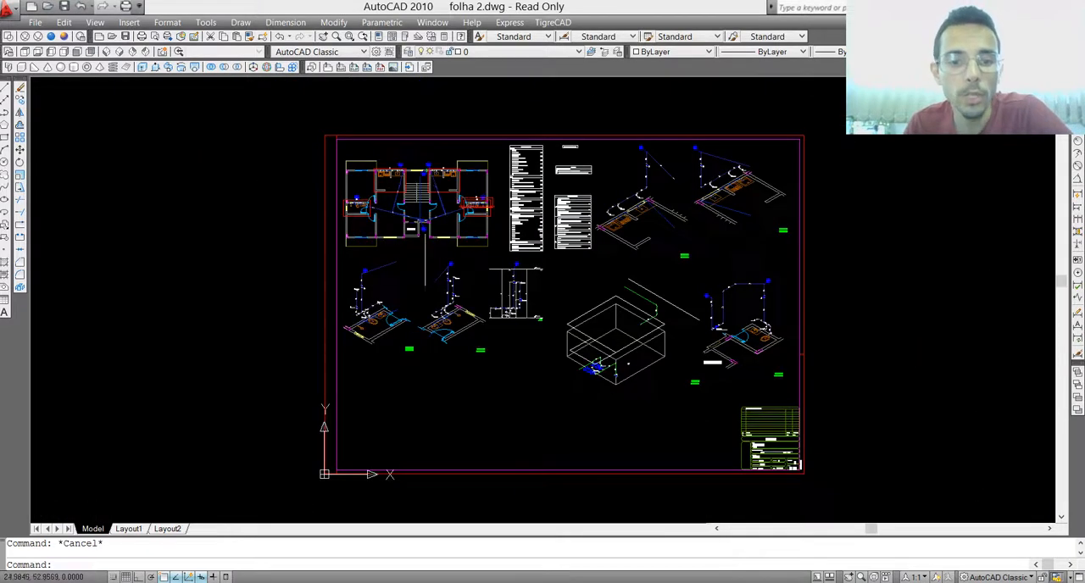
scroll(416, 317, up, 2)
scroll(759, 242, down, 2)
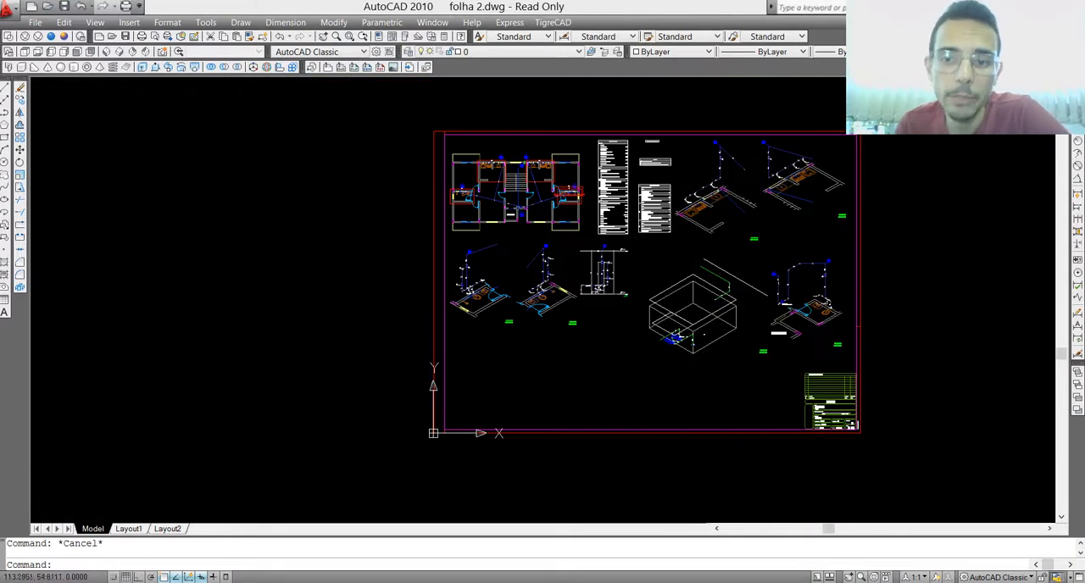
scroll(841, 231, up, 2)
scroll(682, 212, down, 3)
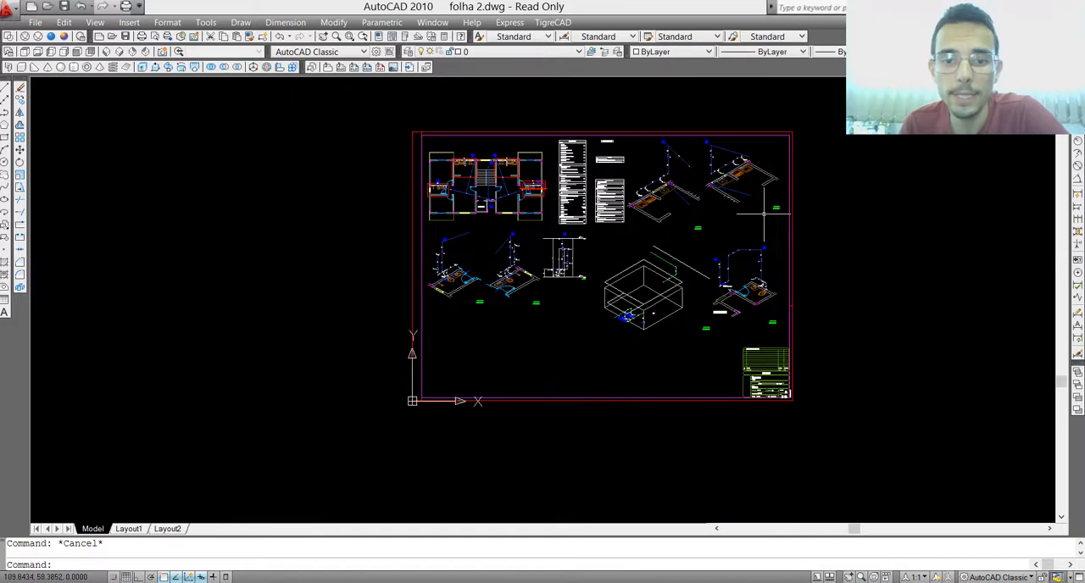
scroll(764, 215, up, 2)
Step: Start a plot of the model with the previous plot settings and choose the custom A0 paper size
key(ctrl+p)
click(475, 156)
click(466, 177)
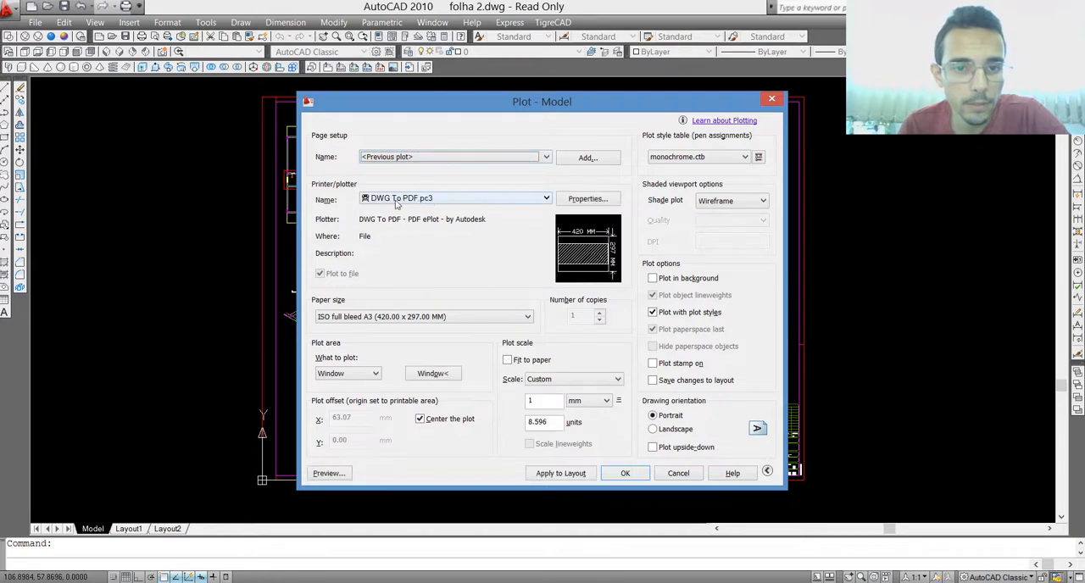
click(413, 317)
scroll(364, 364, up, 5)
click(337, 339)
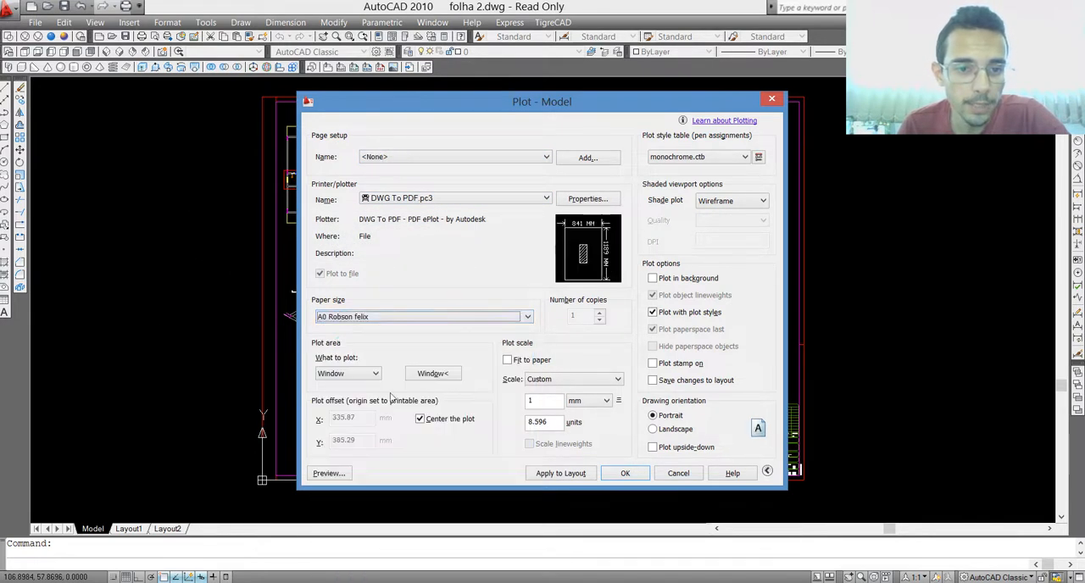
Step: Define the plot window around the sheet's outer border, fit the plot to the paper, and set the orientation to landscape
click(434, 441)
click(262, 480)
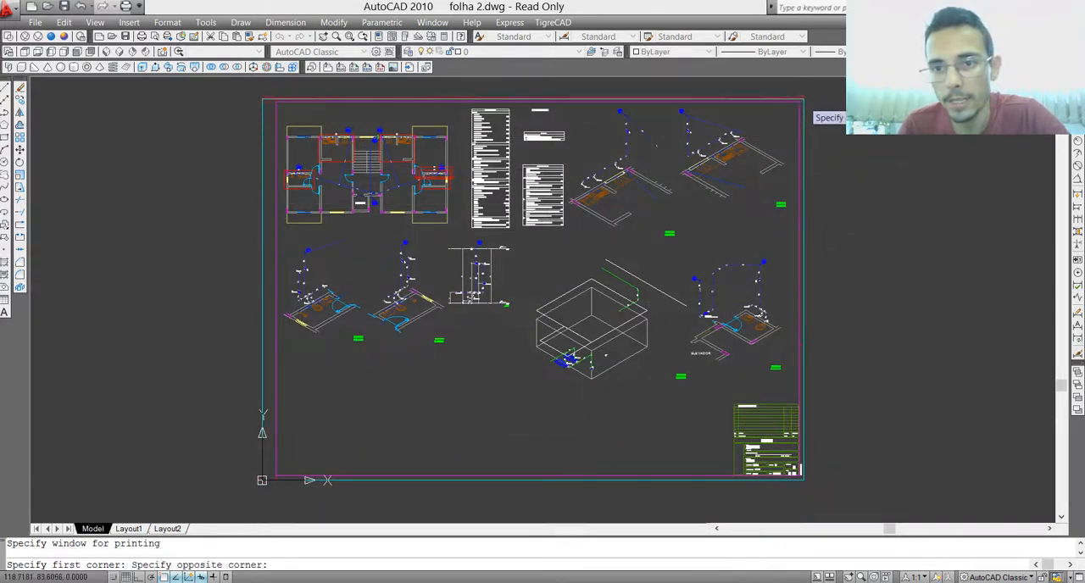
click(802, 93)
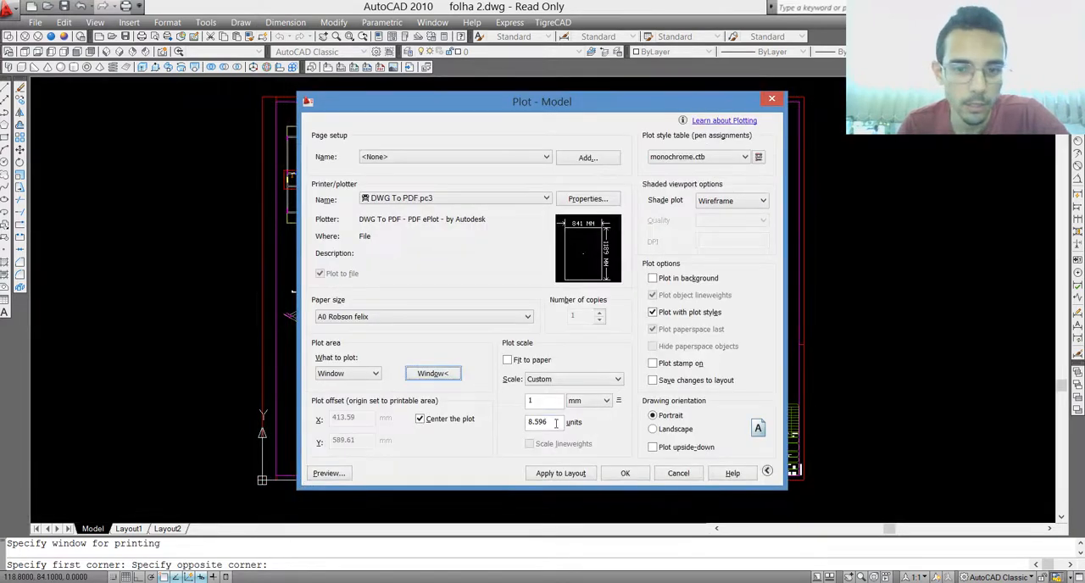
click(507, 360)
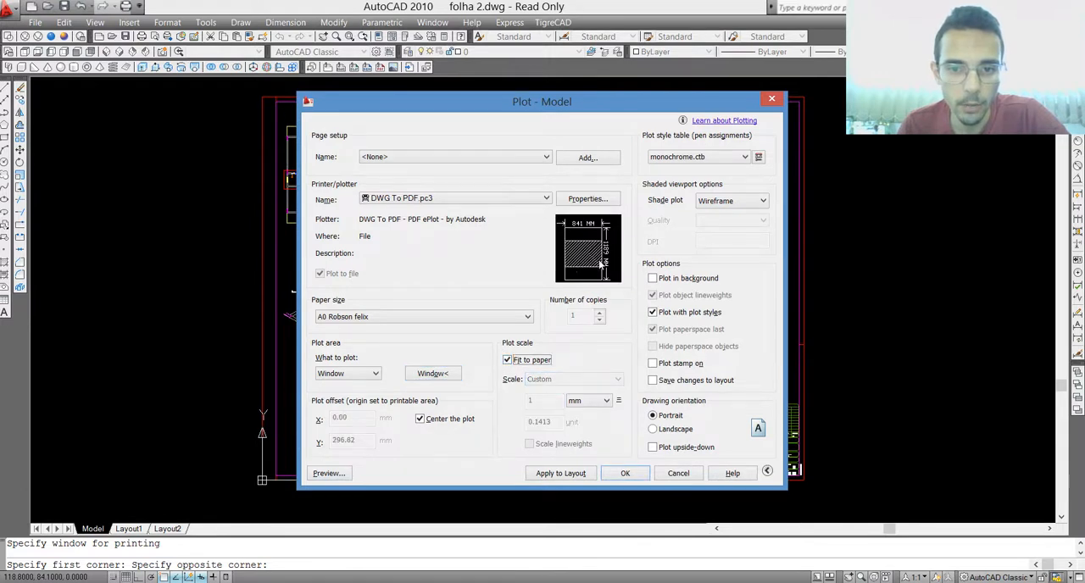
click(652, 430)
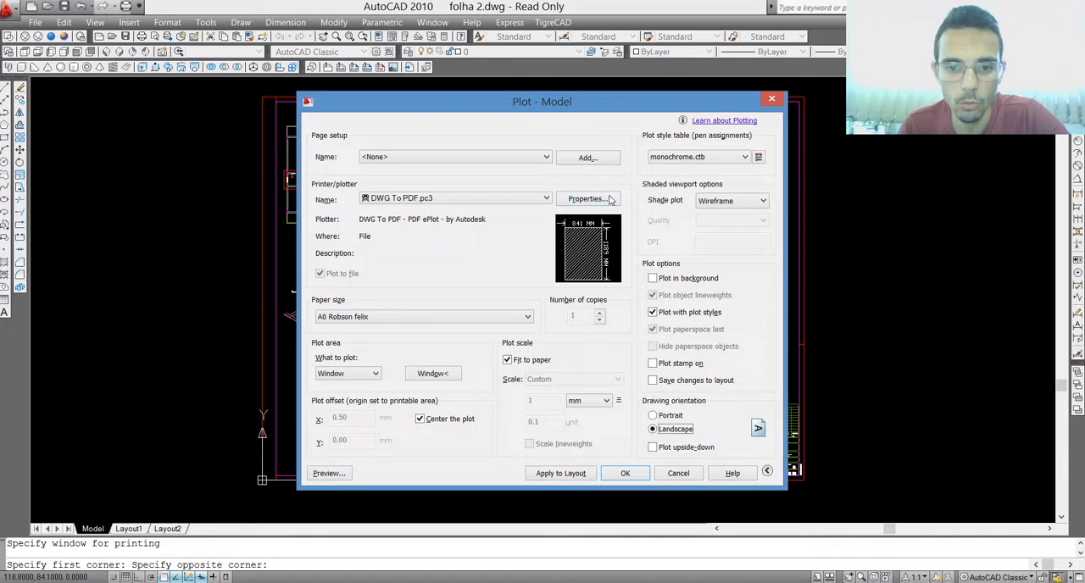
click(654, 415)
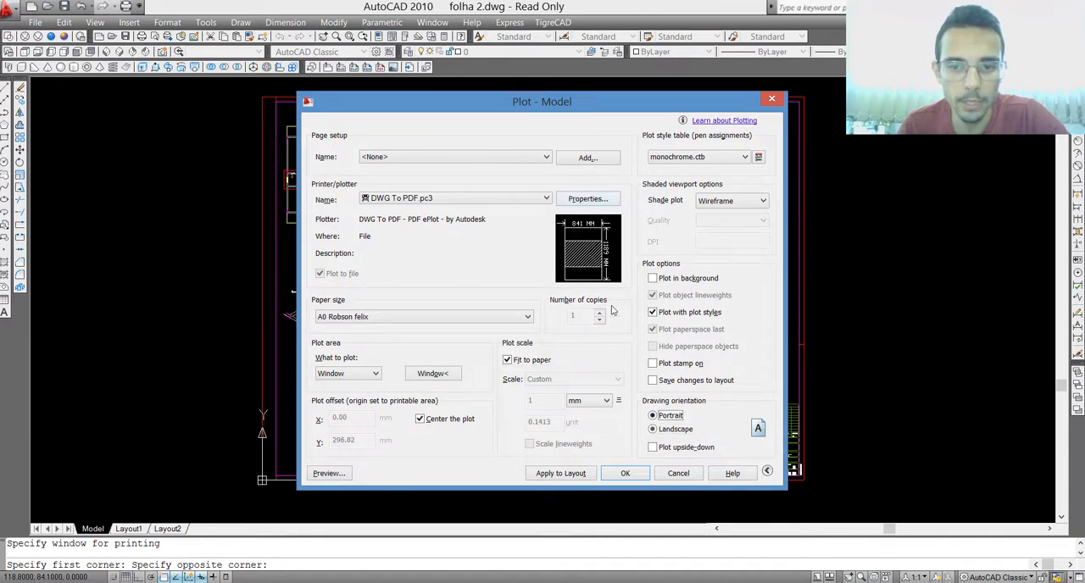
click(652, 430)
Step: Preview the plot, examine the pipe colors and lineweights in the plan and isometric details, and close the plot settings without plotting
click(329, 473)
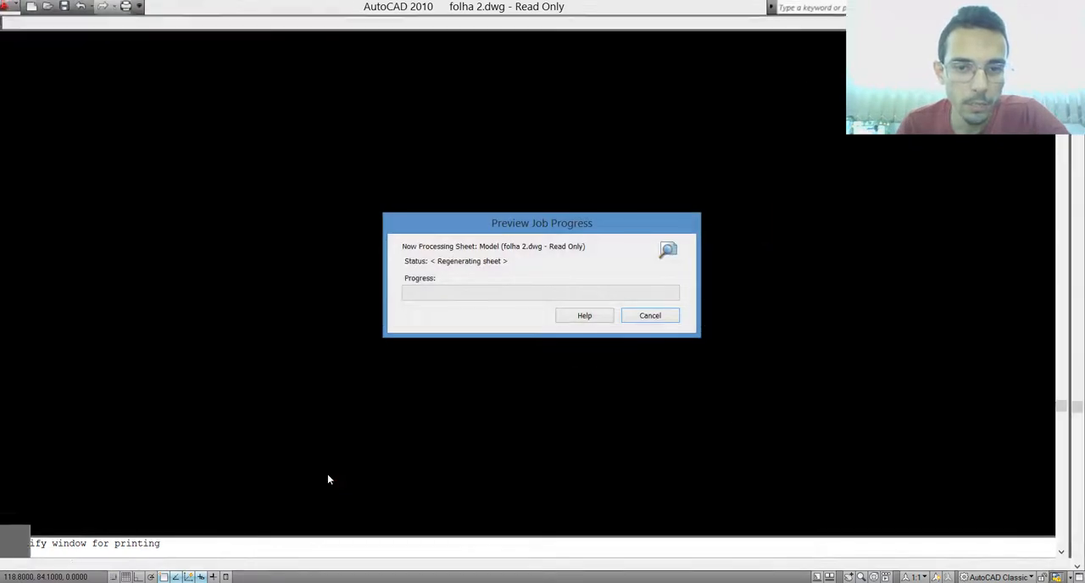
scroll(305, 161, up, 5)
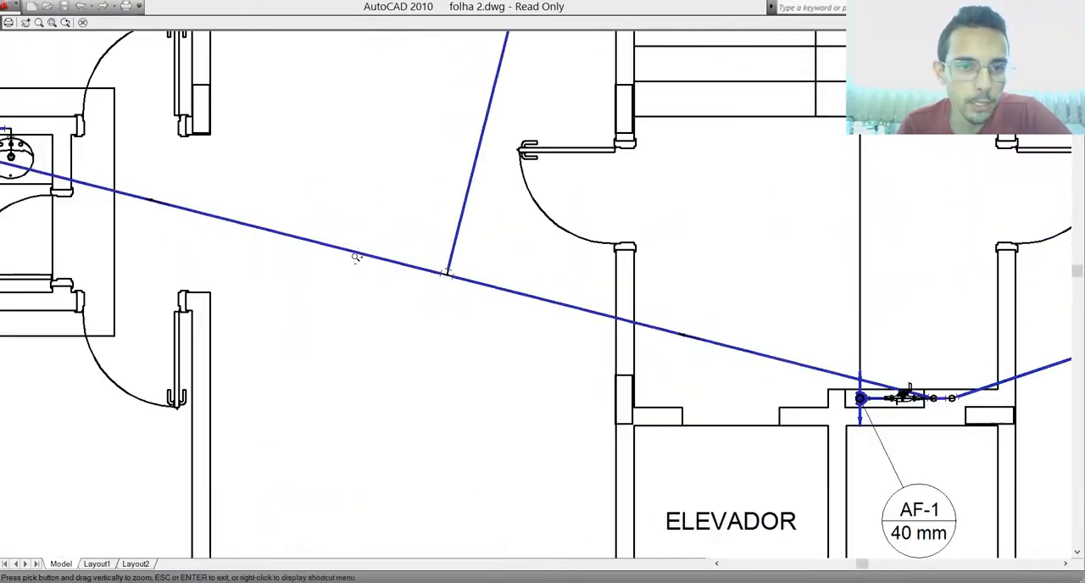
scroll(382, 265, up, 2)
scroll(551, 280, down, 6)
scroll(464, 245, up, 5)
scroll(543, 255, up, 3)
scroll(322, 272, down, 8)
scroll(387, 480, up, 3)
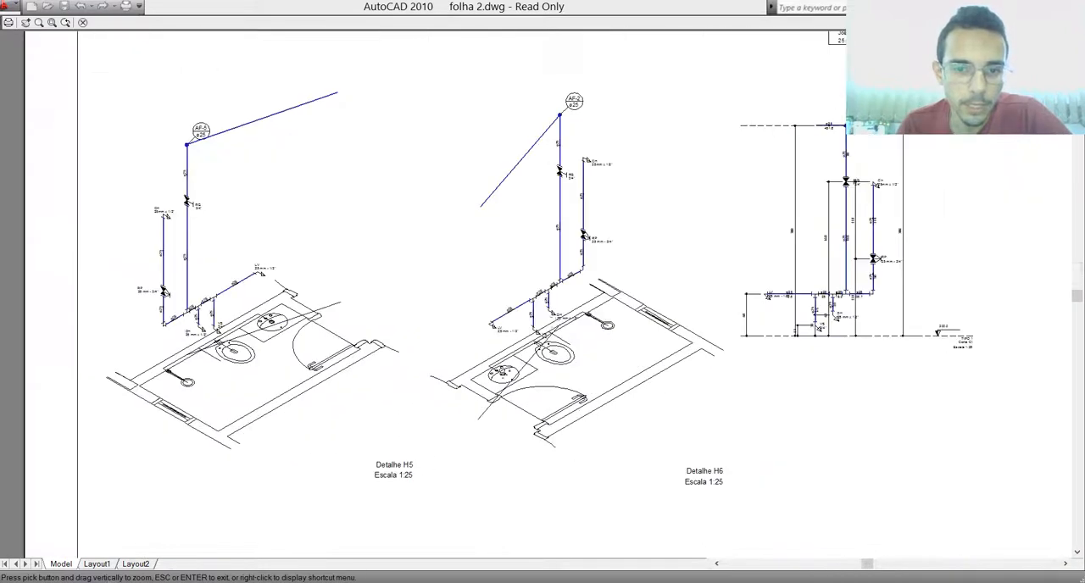
scroll(551, 316, up, 3)
scroll(609, 326, down, 8)
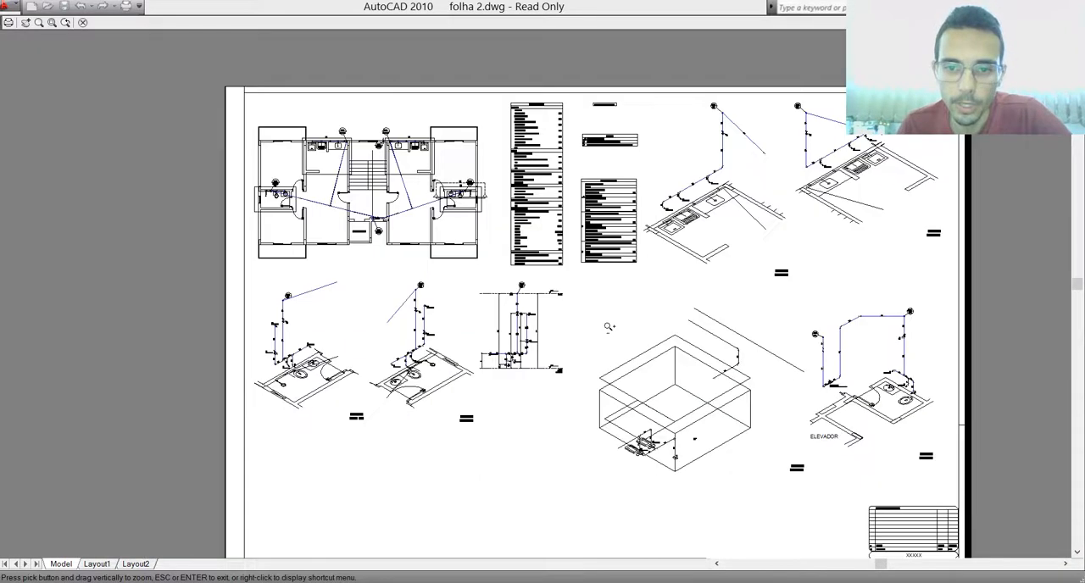
scroll(628, 340, down, 4)
scroll(651, 341, up, 4)
scroll(763, 318, up, 3)
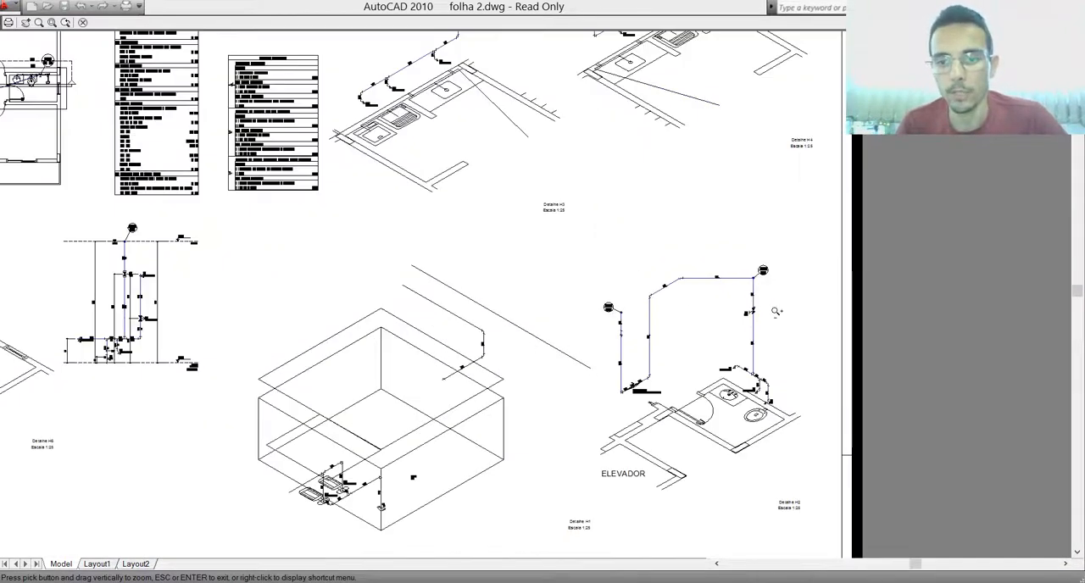
scroll(776, 312, down, 6)
key(Escape)
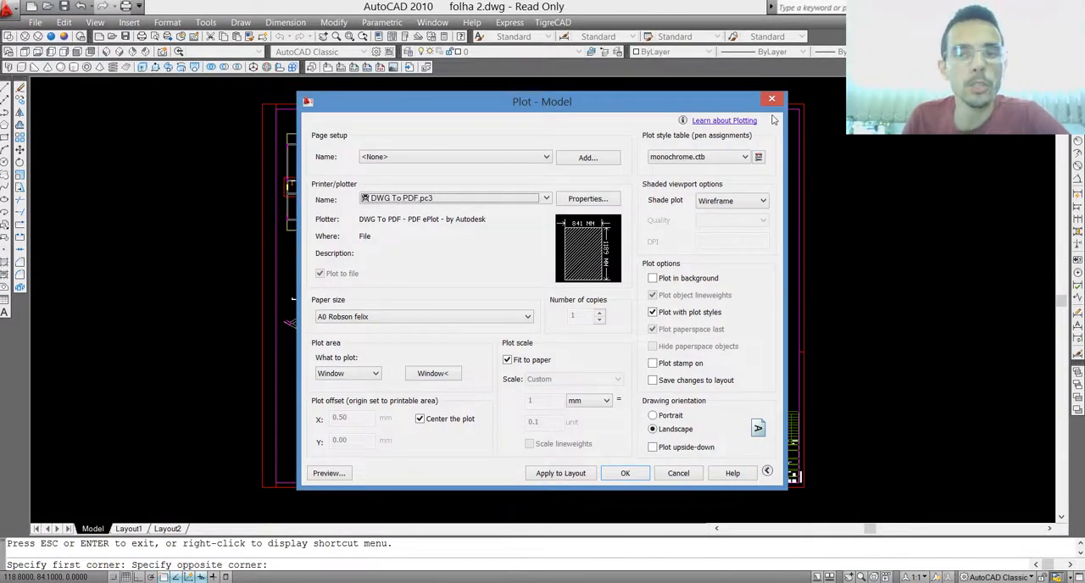
click(772, 100)
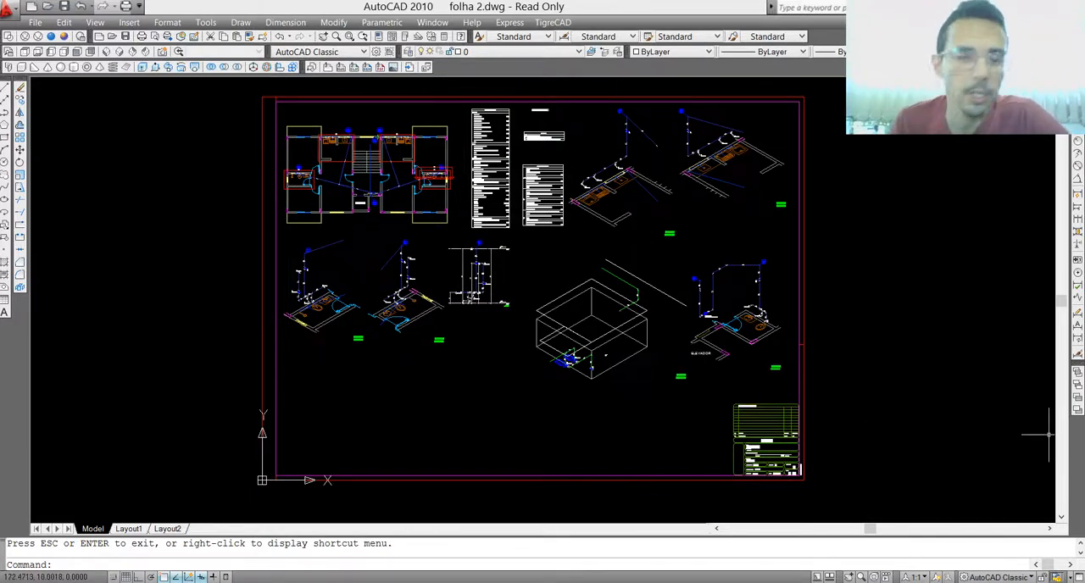
mouse_move(591, 376)
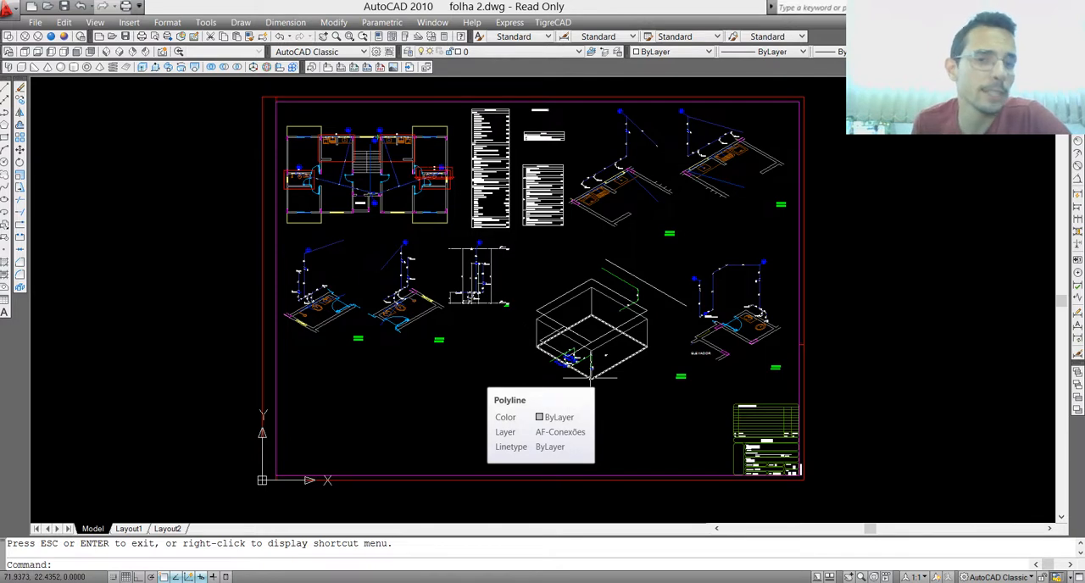